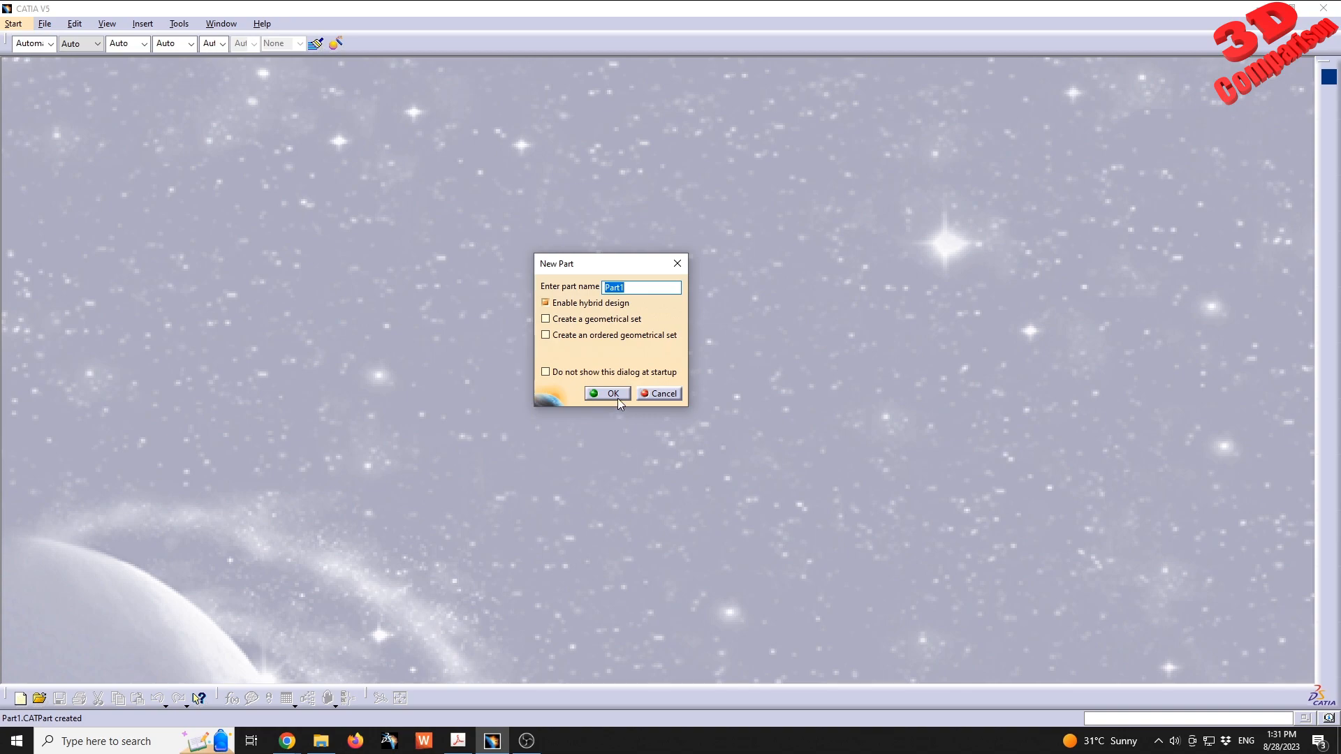
- Create a new part with the default name and hybrid design enabled, and open a sketch on the xy plane
{"action": "left_click", "coordinate": [608, 394]}
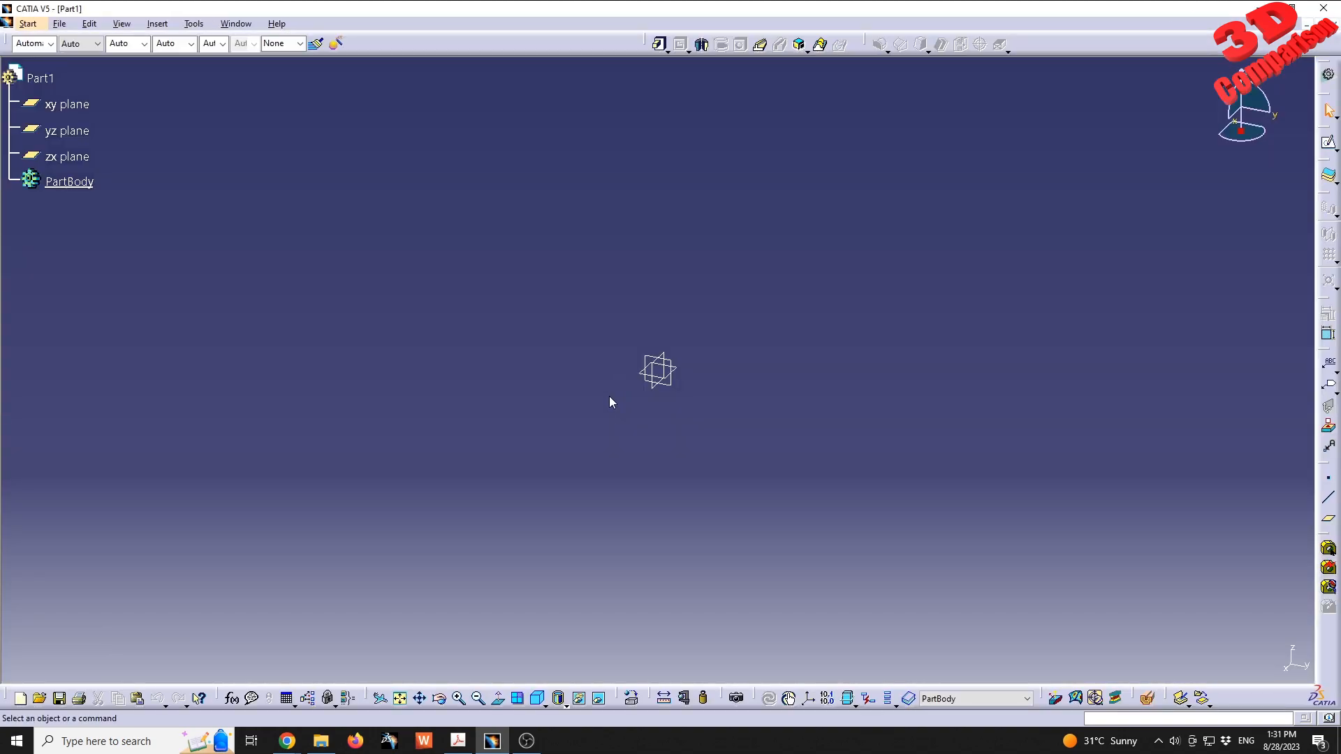
{"action": "left_click", "coordinate": [70, 105]}
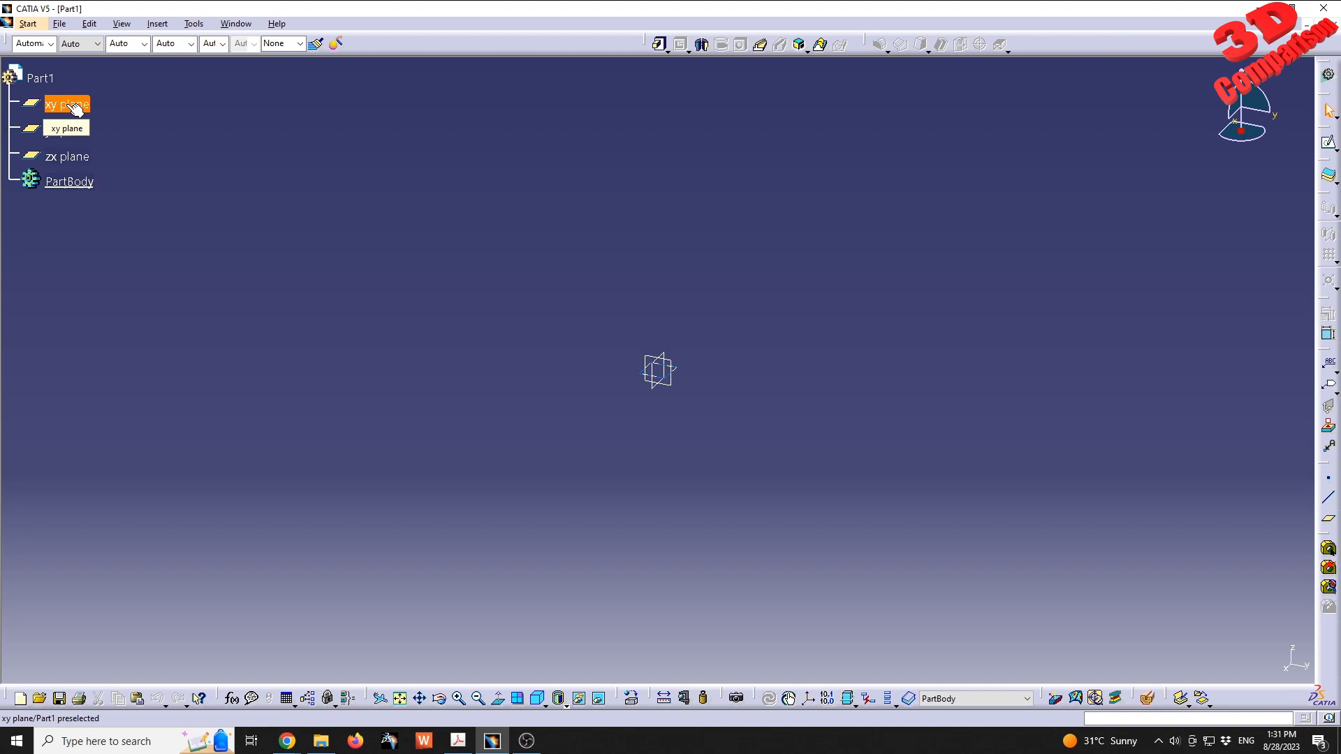
{"action": "left_click", "coordinate": [1329, 143]}
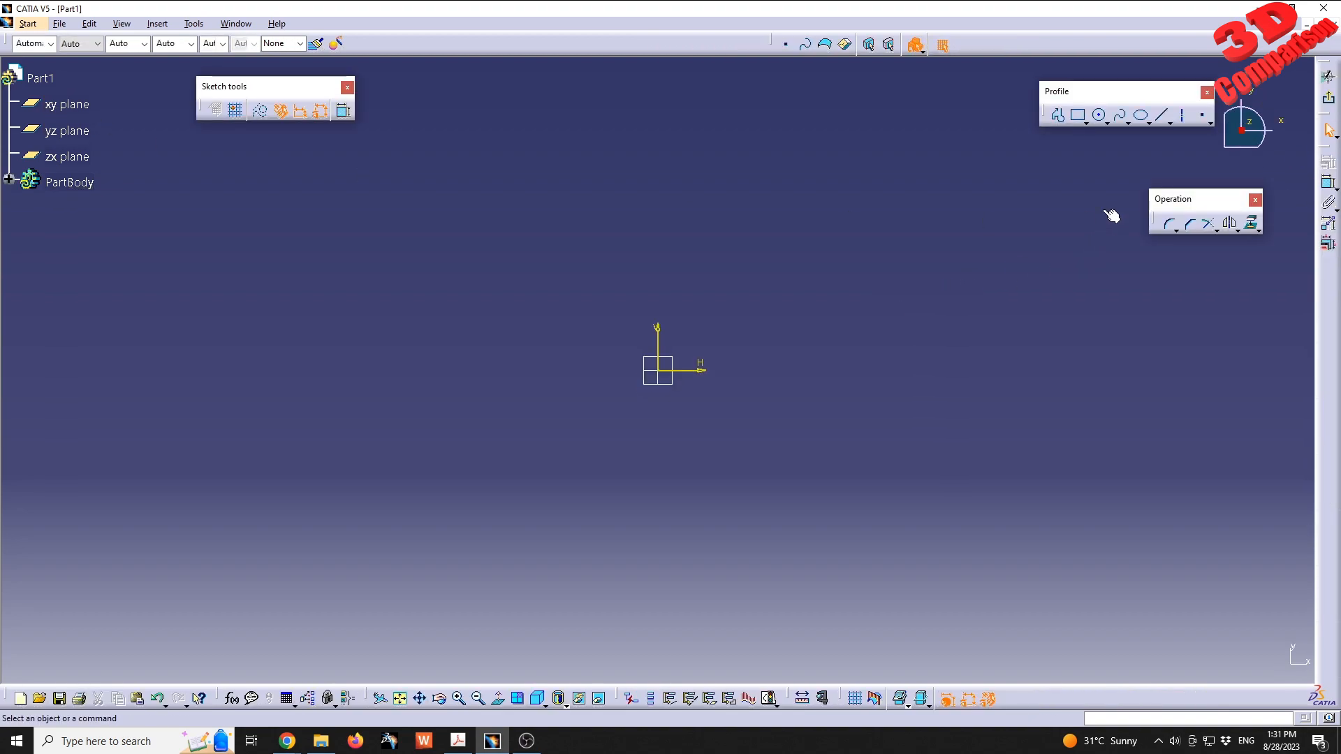
- Sketch a centered rectangle at the origin, about 192 mm wide and 92 mm high
{"action": "left_click", "coordinate": [1087, 122]}
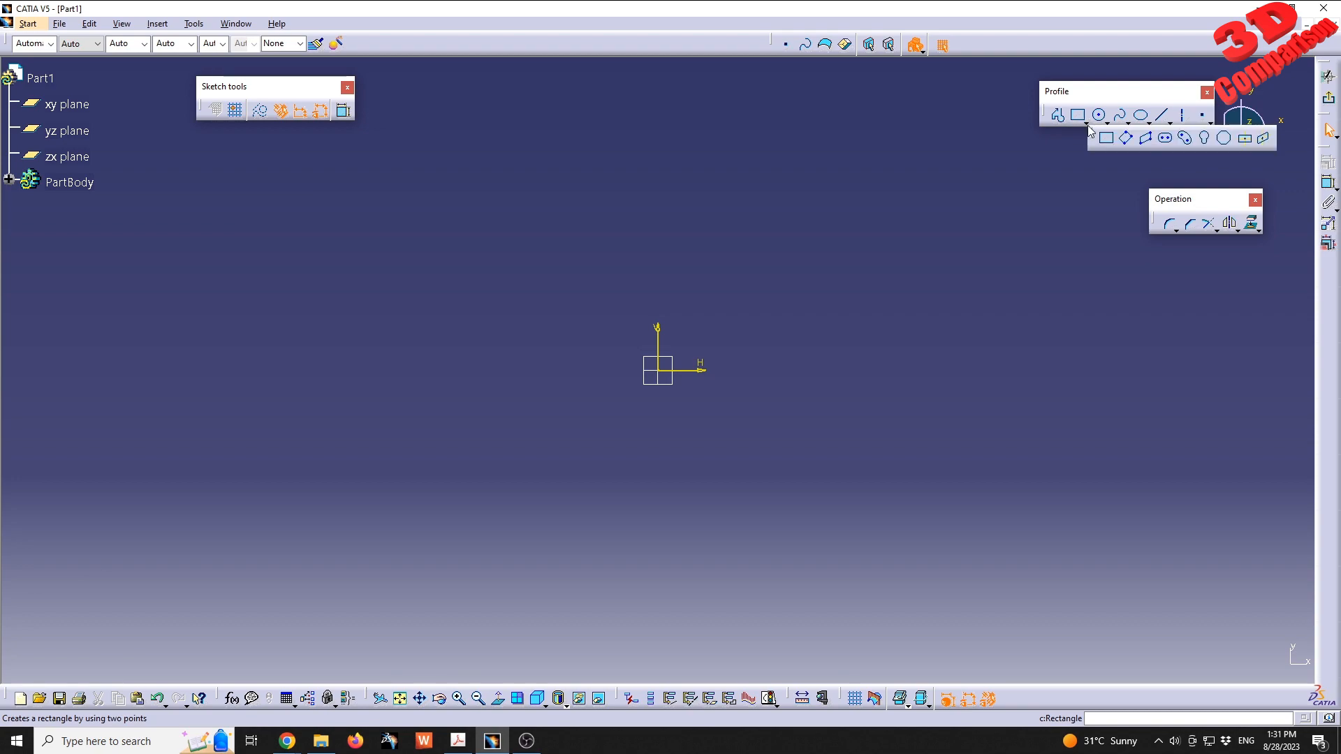
{"action": "left_click", "coordinate": [1247, 139]}
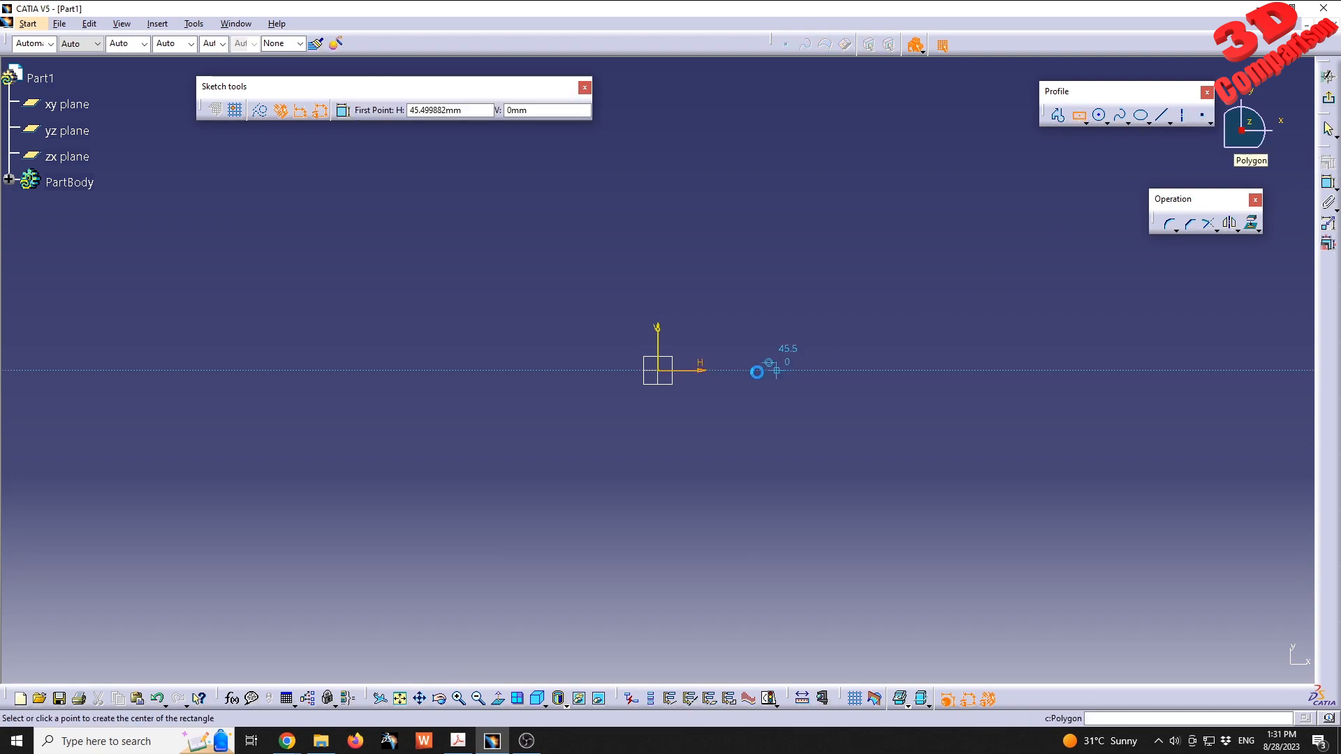
{"action": "left_click", "coordinate": [657, 370]}
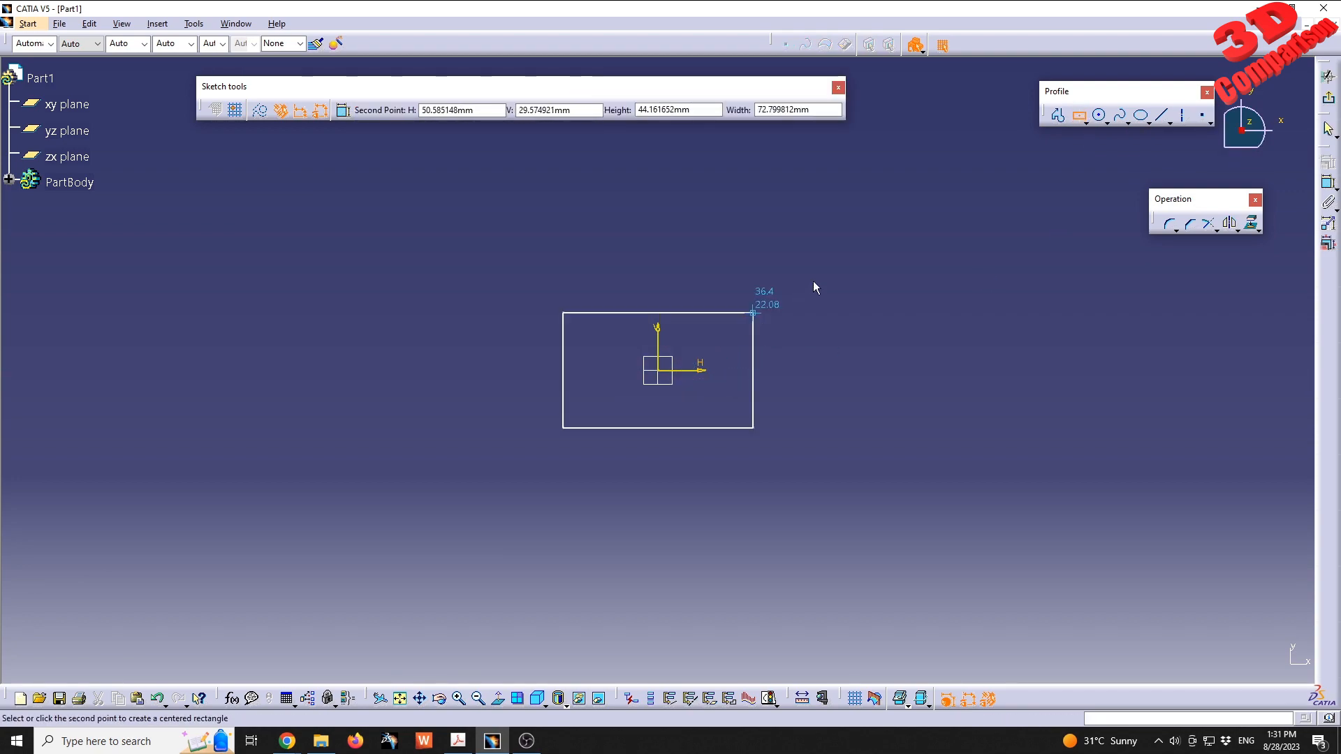
{"action": "left_click", "coordinate": [909, 251]}
- Set the rectangle's height to 100 mm and its width to 250 mm
{"action": "double_click", "coordinate": [992, 368]}
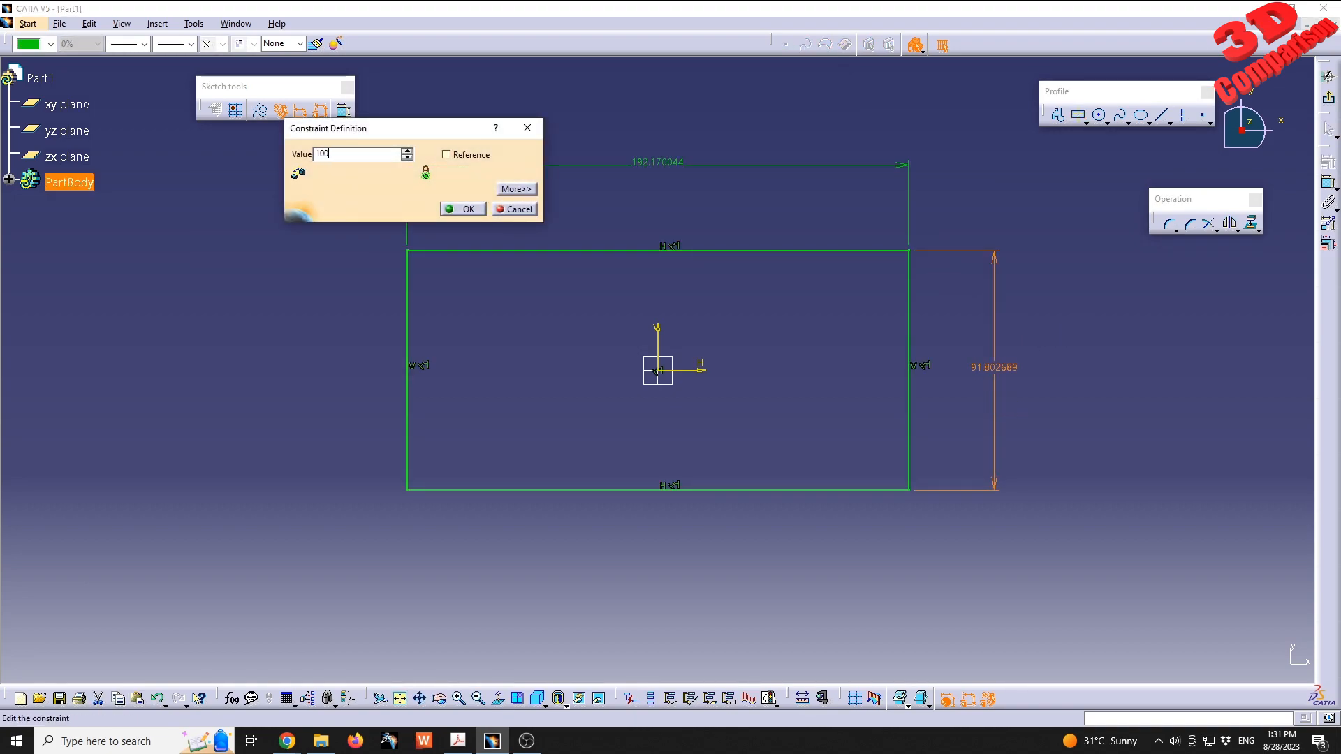
{"action": "key", "text": "Return"}
{"action": "double_click", "coordinate": [663, 153]}
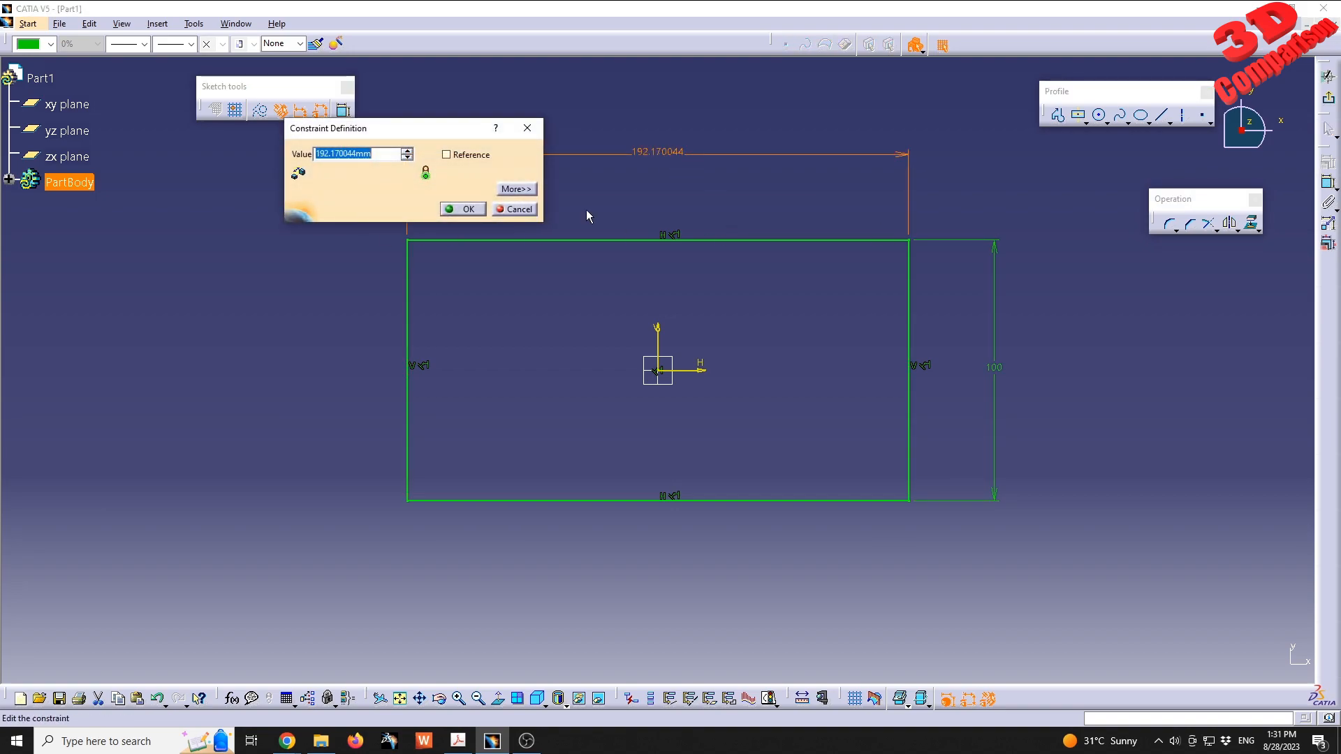
{"action": "mouse_move", "coordinate": [705, 255]}
{"action": "middle_mouse_down"}
{"action": "mouse_move", "coordinate": [679, 337]}
{"action": "mouse_move", "coordinate": [651, 361]}
{"action": "middle_mouse_up"}
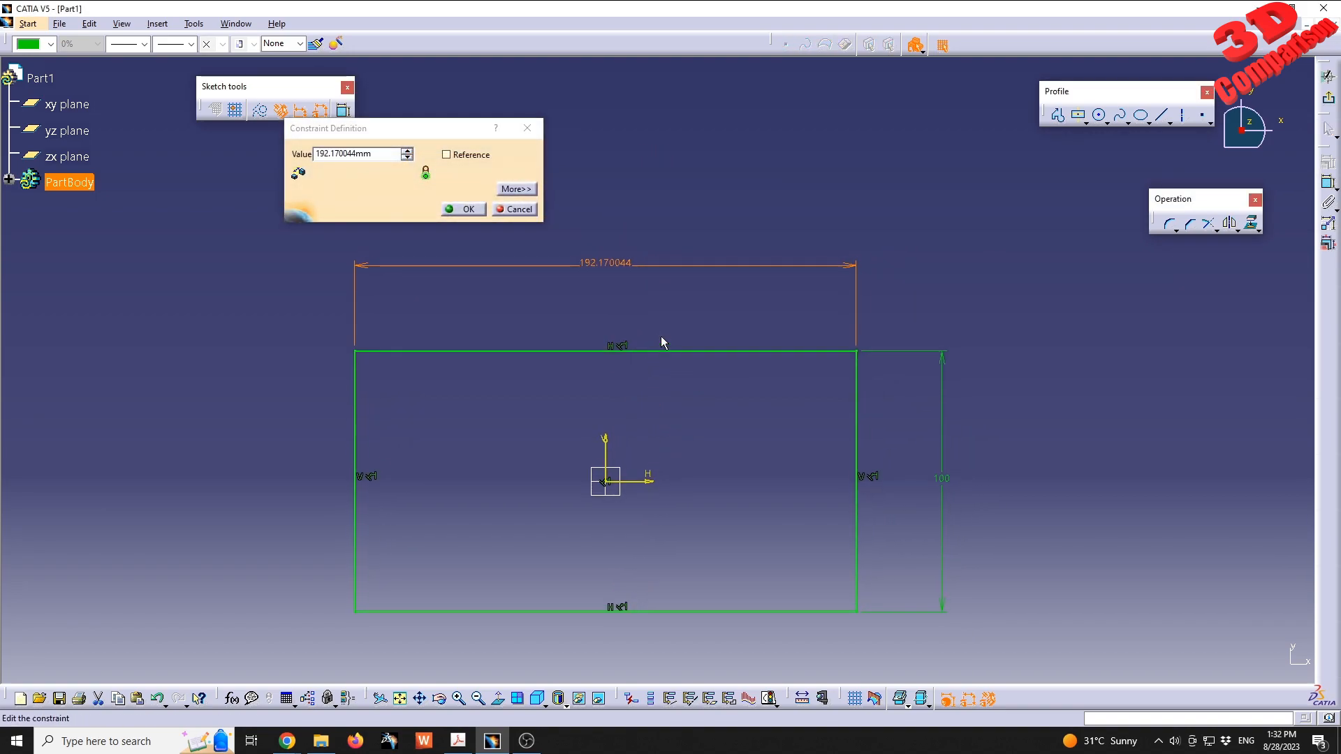
{"action": "double_click", "coordinate": [395, 159]}
{"action": "type", "text": "250"}
{"action": "key", "text": "Return"}
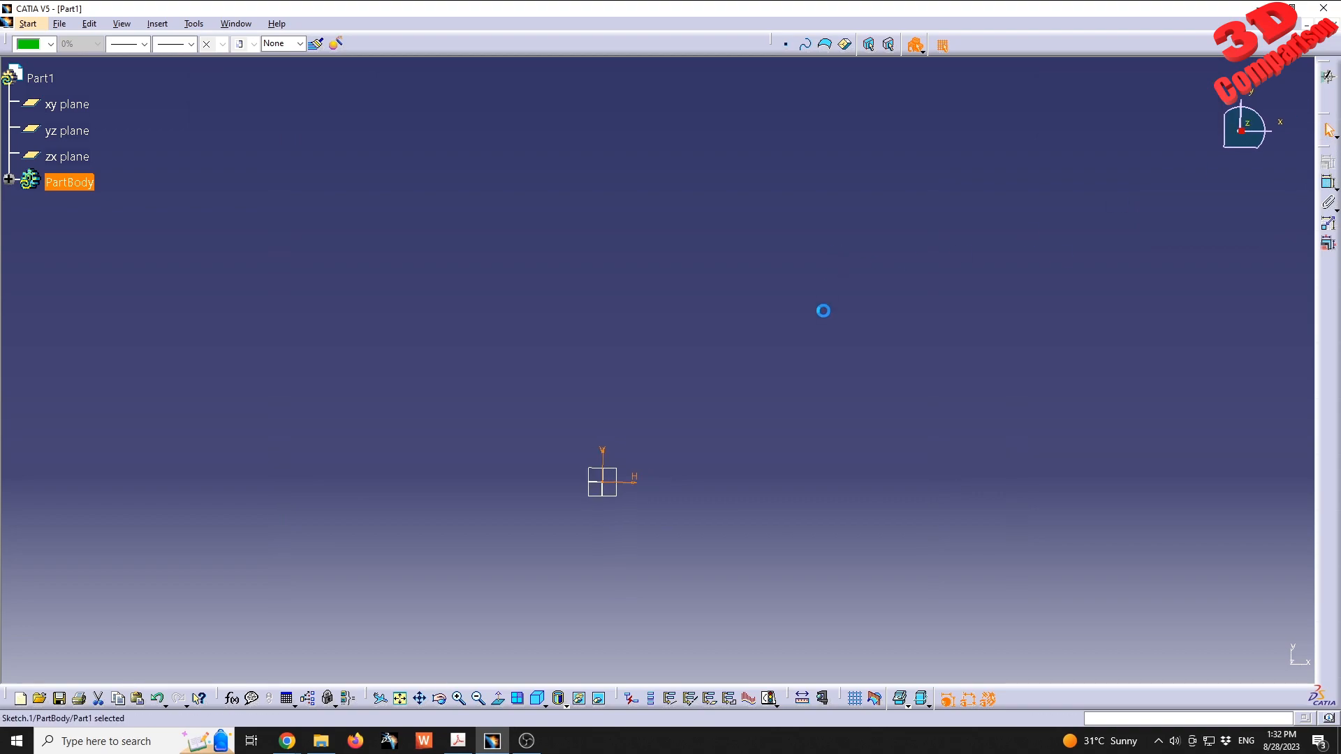
- Exit the sketch and extrude the rectangle as a pad with a length of 50 mm
{"action": "mouse_move", "coordinate": [771, 330]}
{"action": "middle_mouse_down"}
{"action": "mouse_move", "coordinate": [824, 389]}
{"action": "mouse_move", "coordinate": [765, 345]}
{"action": "middle_mouse_up"}
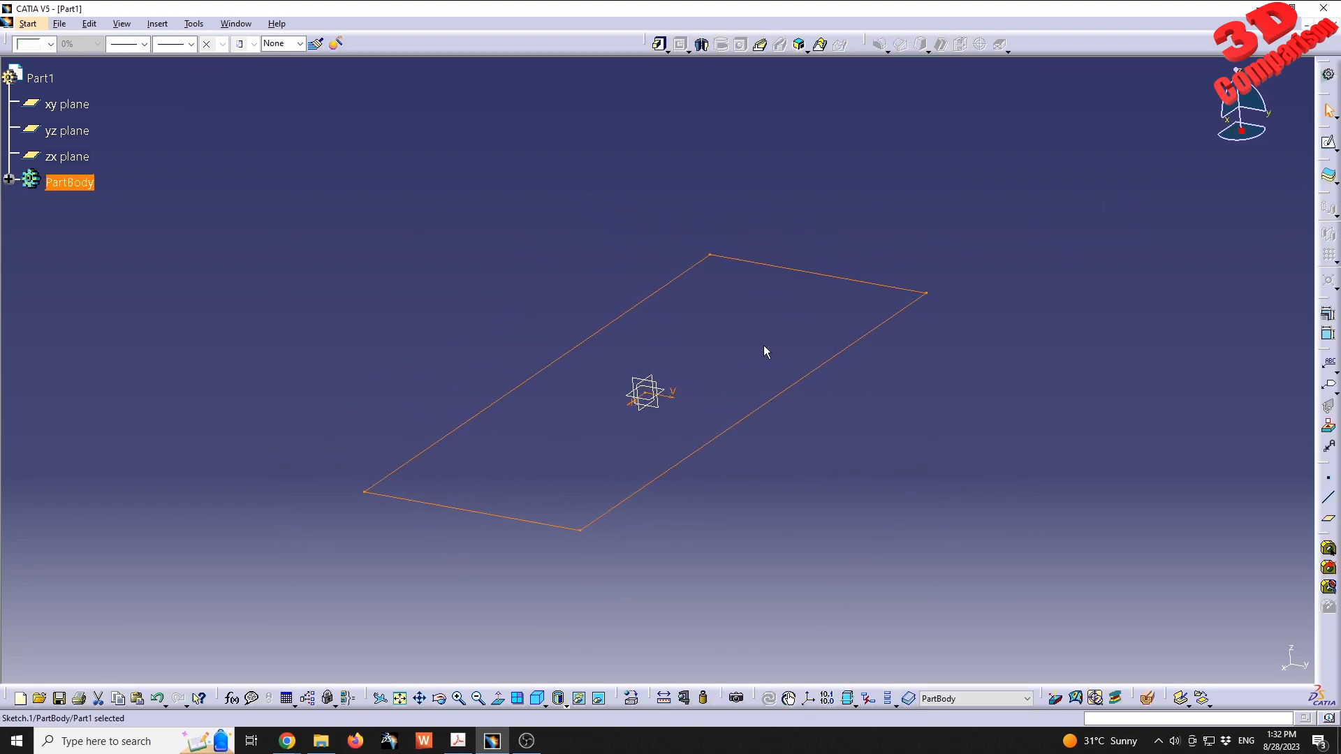
{"action": "left_click", "coordinate": [659, 44]}
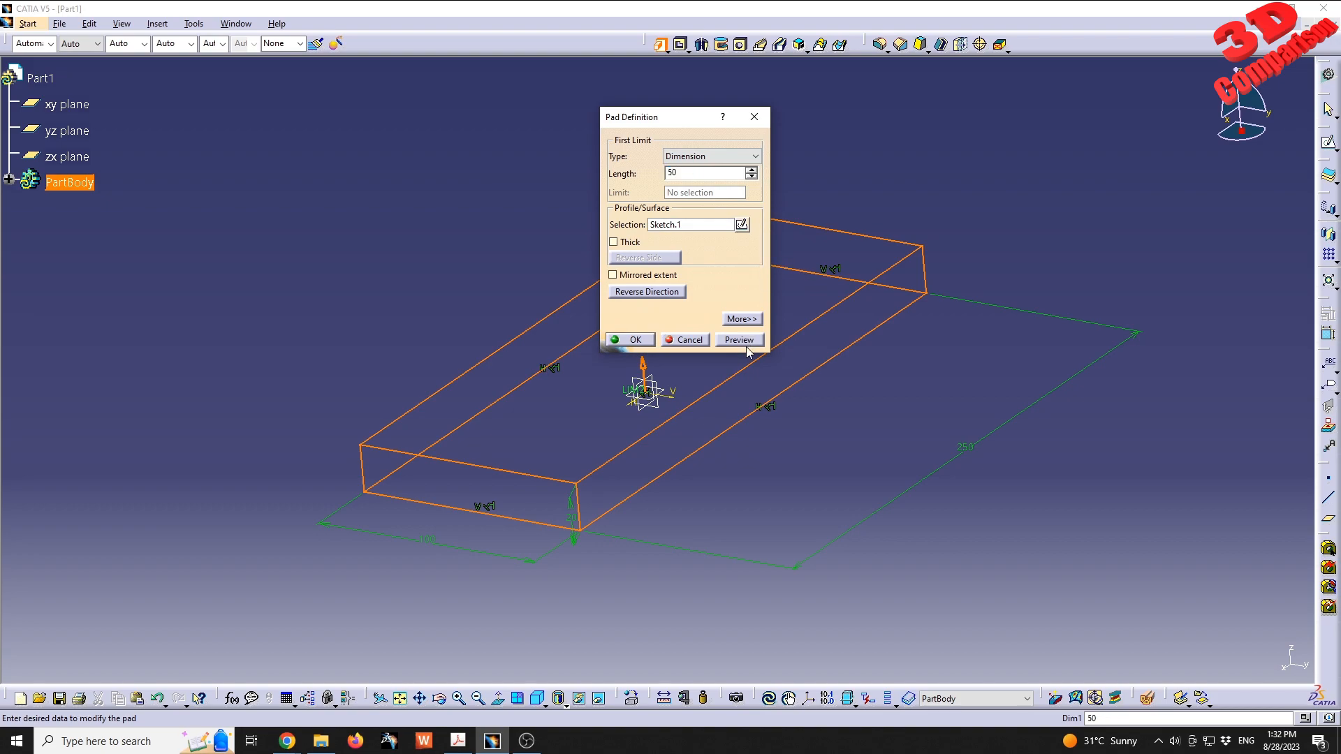
{"action": "left_click", "coordinate": [741, 342]}
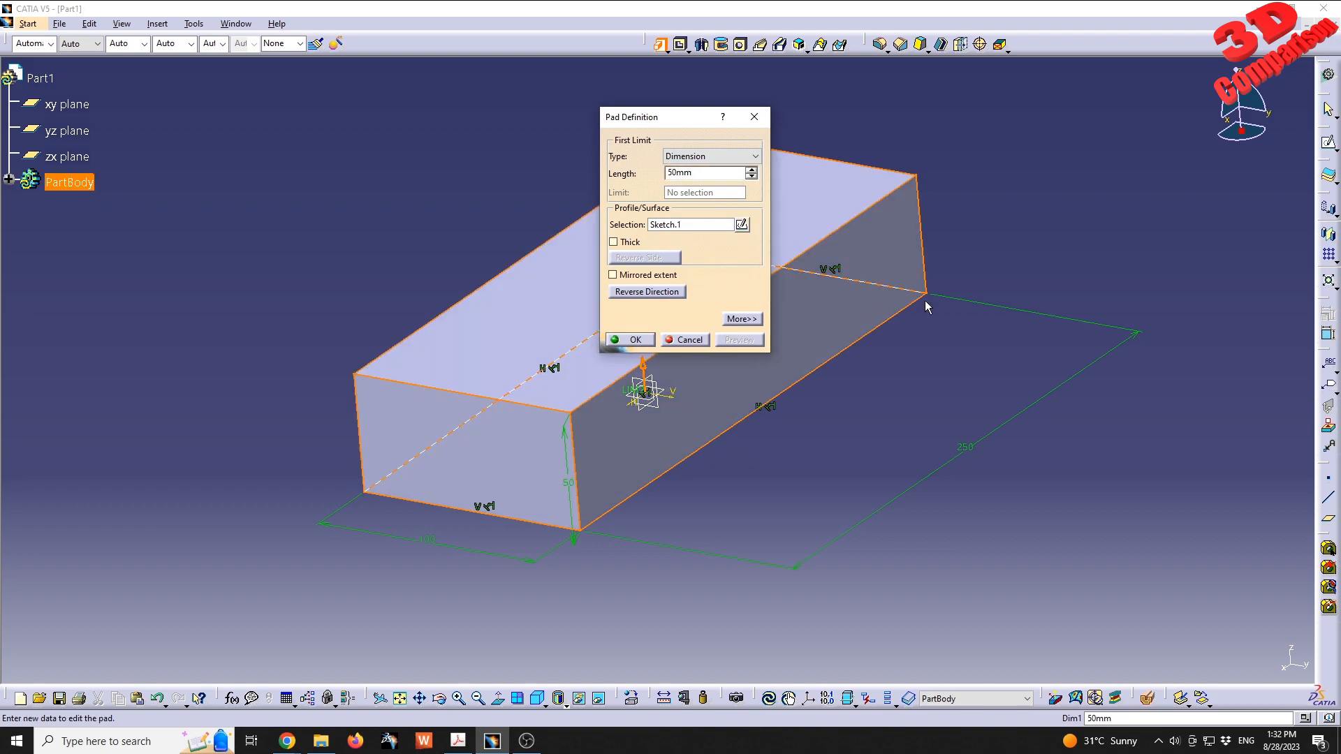
{"action": "left_click", "coordinate": [636, 341]}
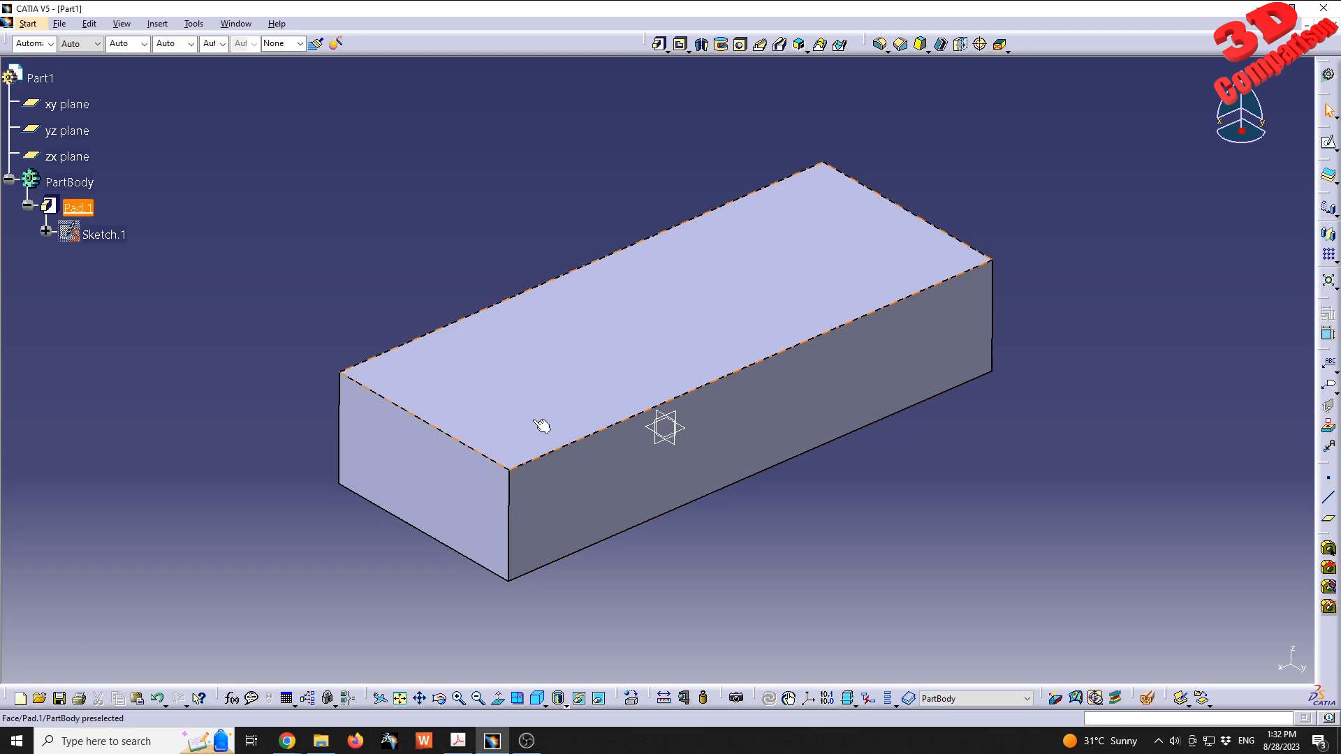
- Shell the block with a 10 mm inside thickness, removing the top face and the long front side face
{"action": "left_click", "coordinate": [602, 482]}
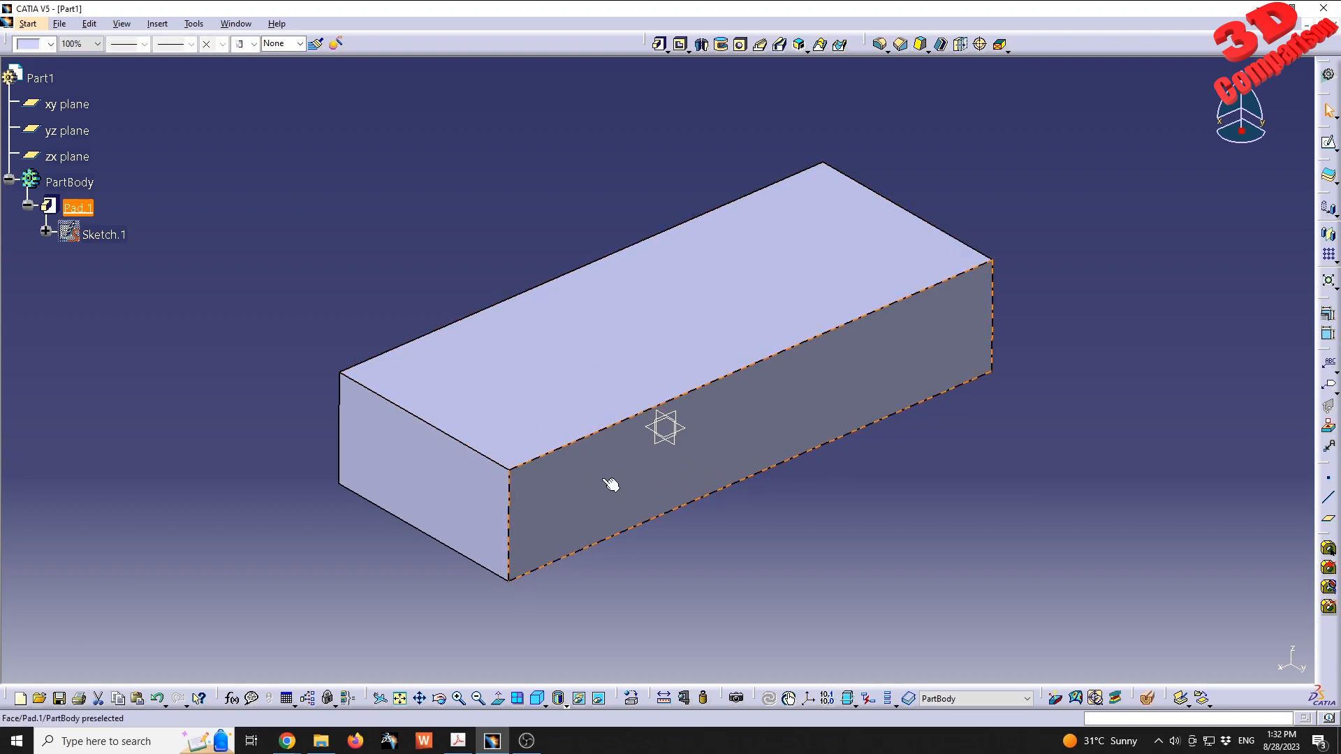
{"action": "middle_click_drag", "start_coordinate": [554, 452], "coordinate": [617, 378]}
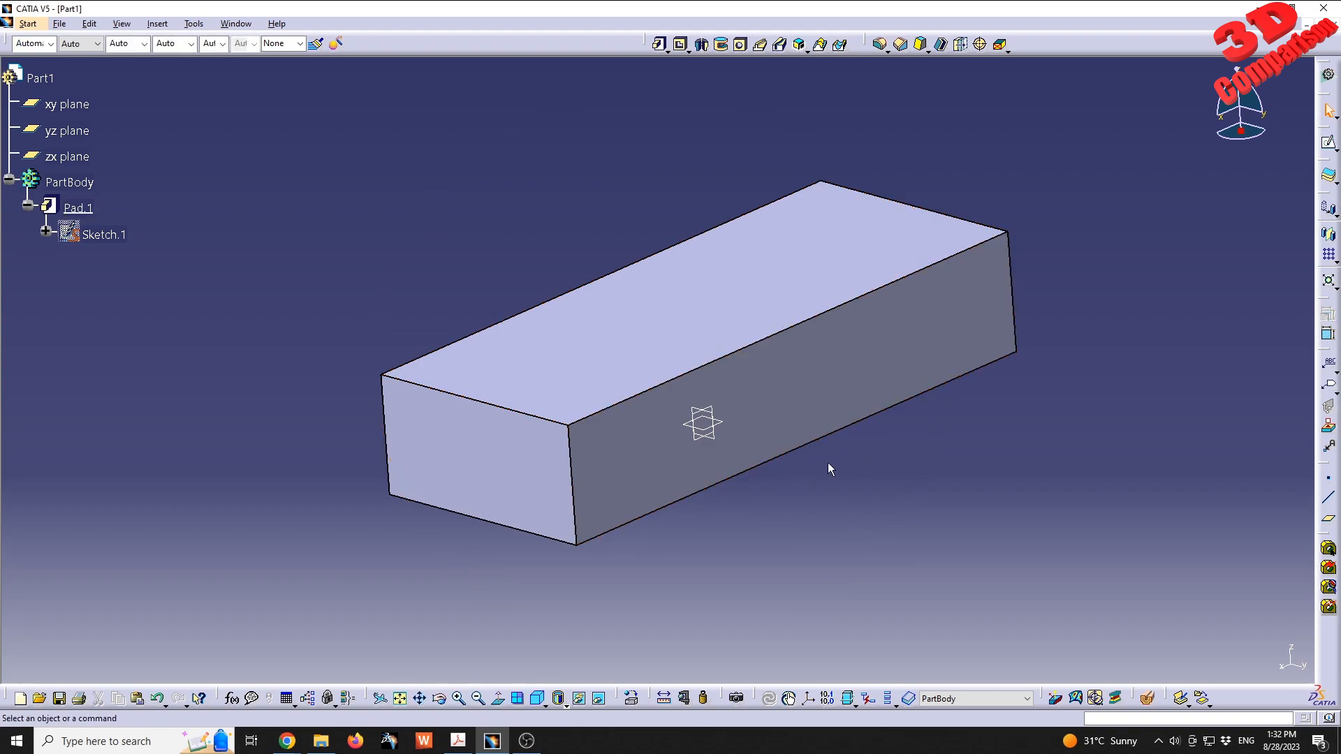
{"action": "middle_click_drag", "start_coordinate": [973, 263], "coordinate": [939, 120]}
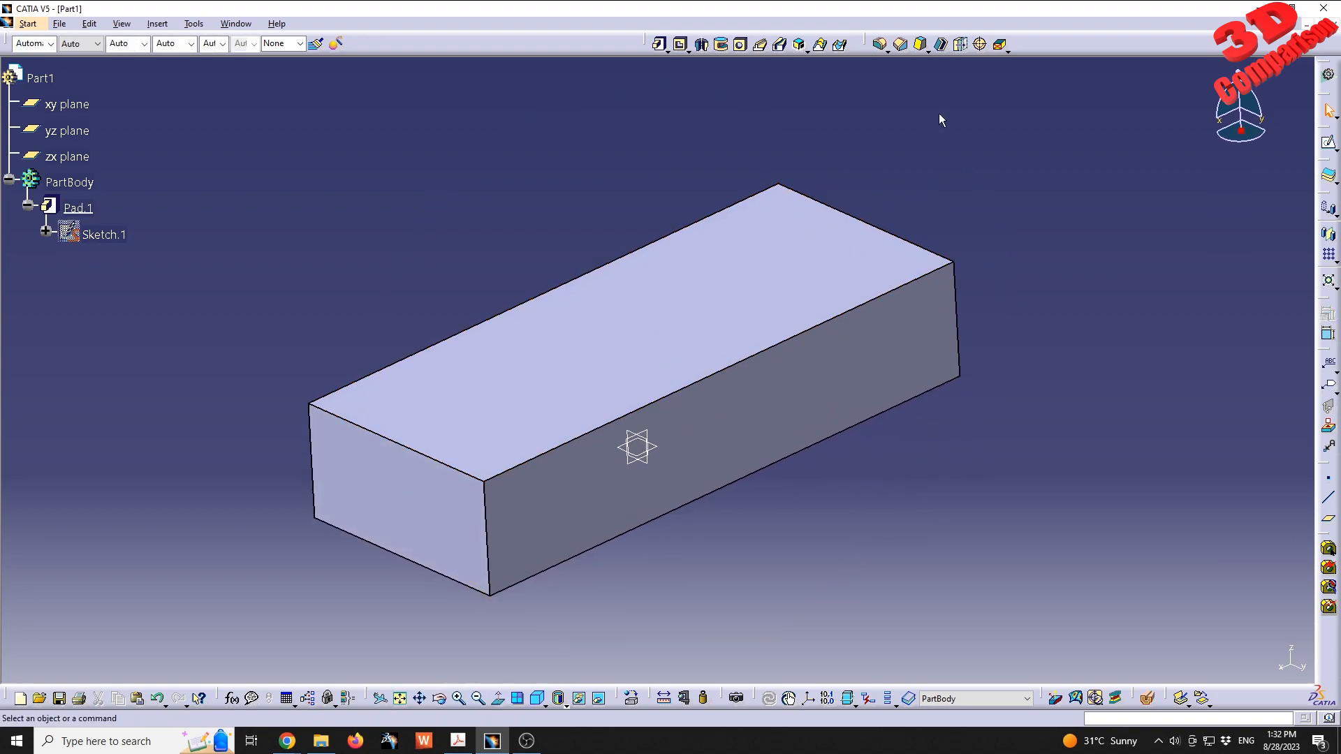
{"action": "left_click", "coordinate": [947, 44]}
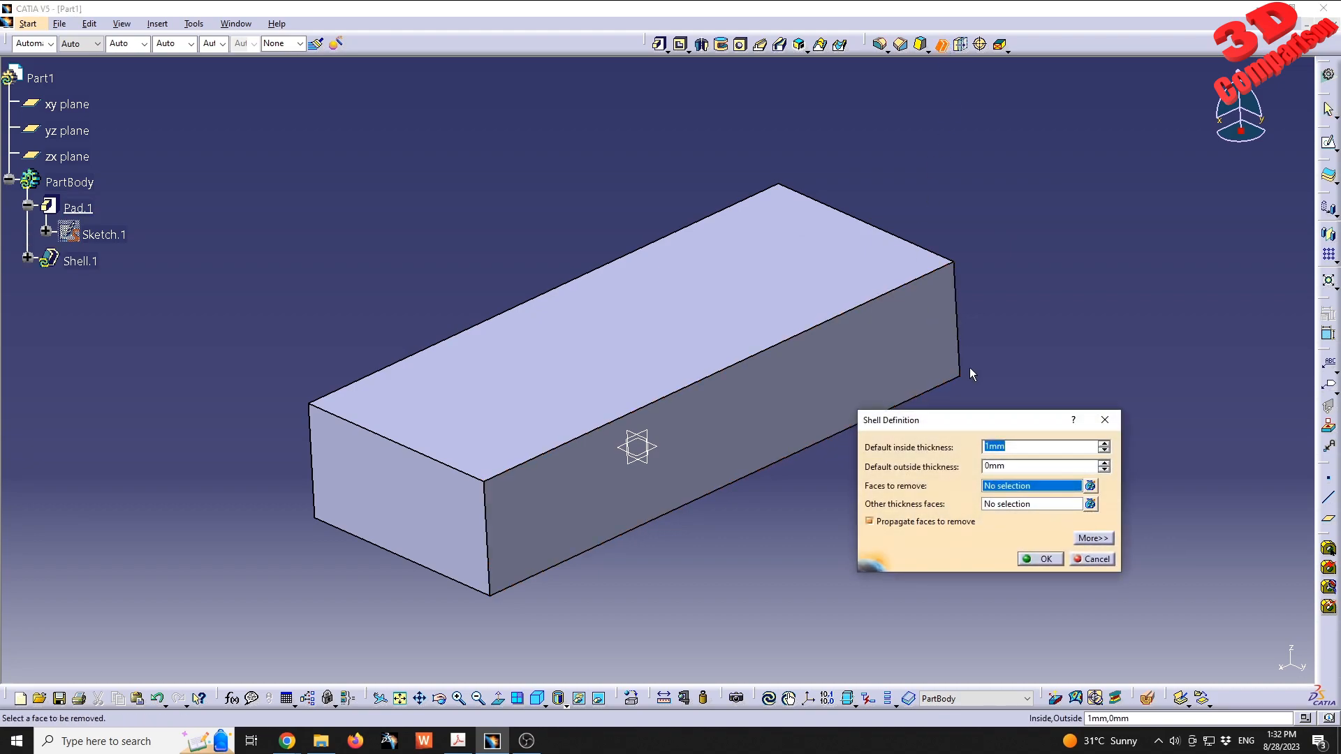
{"action": "left_click_drag", "start_coordinate": [945, 425], "coordinate": [987, 452]}
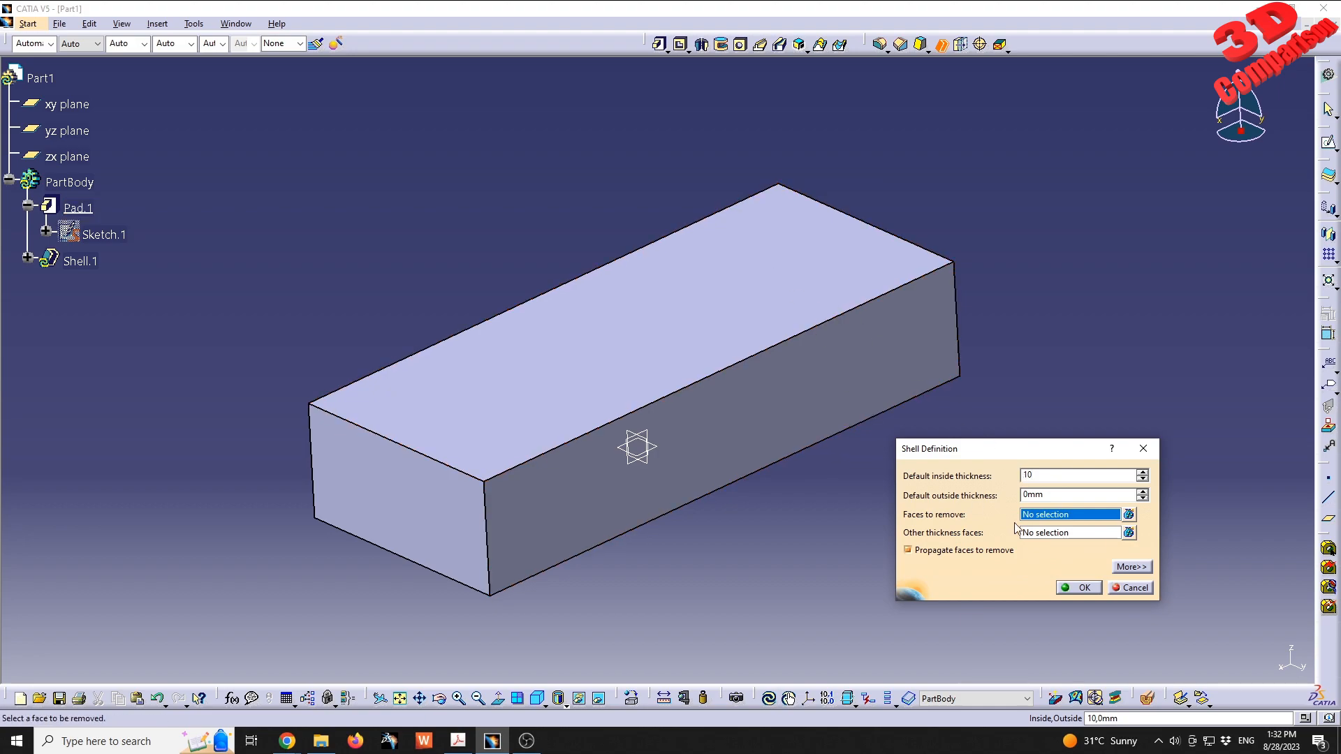
{"action": "left_click", "coordinate": [768, 307]}
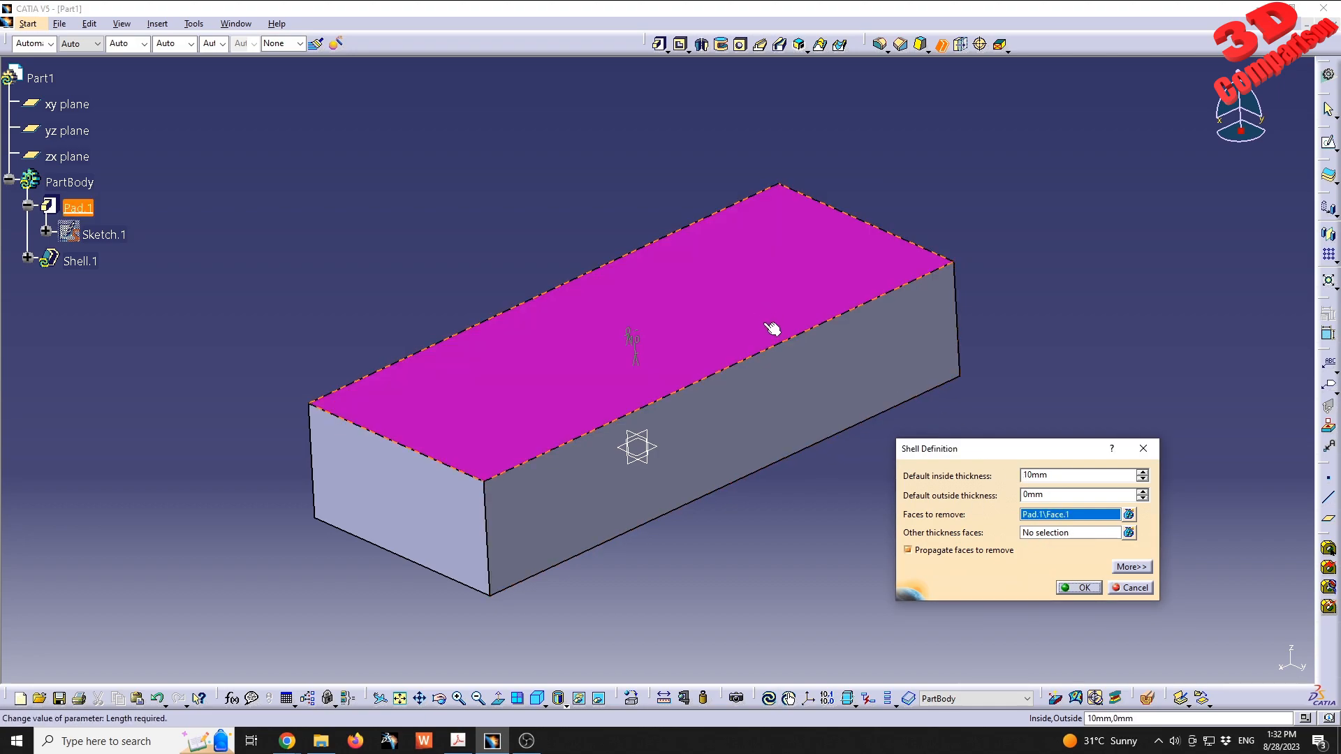
{"action": "left_click", "coordinate": [790, 398]}
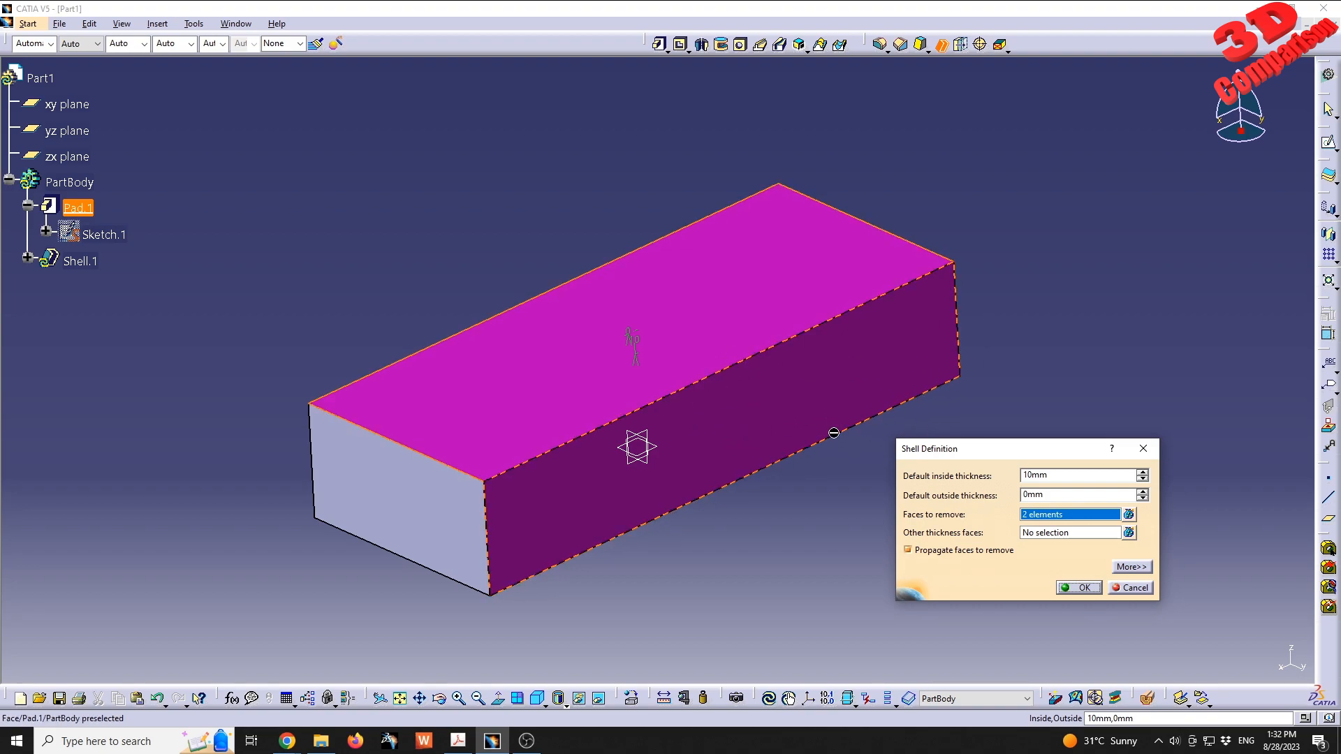
{"action": "middle_click_drag", "start_coordinate": [533, 405], "coordinate": [630, 364]}
{"action": "left_click", "coordinate": [1080, 587]}
{"action": "middle_click_drag", "start_coordinate": [927, 517], "coordinate": [663, 447]}
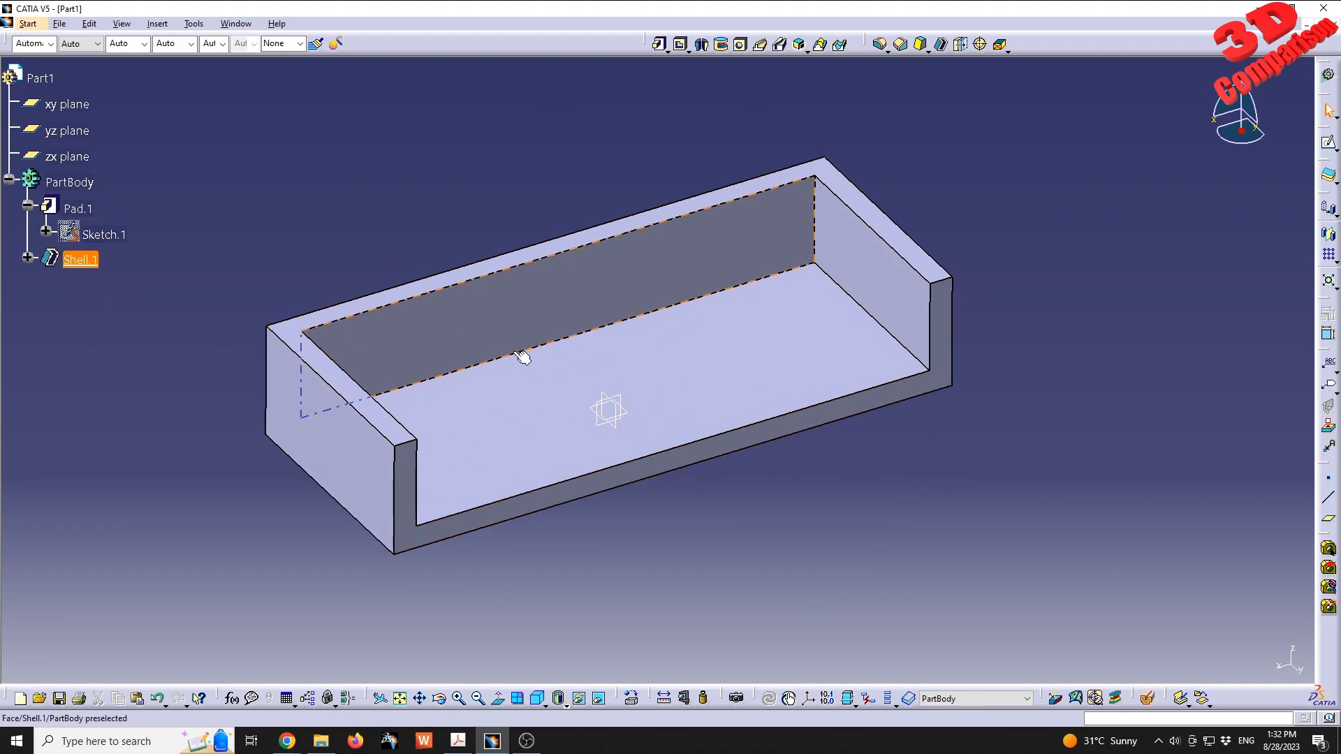
- Examine the shell feature's thickness parameters and its definition
{"action": "left_click", "coordinate": [28, 257]}
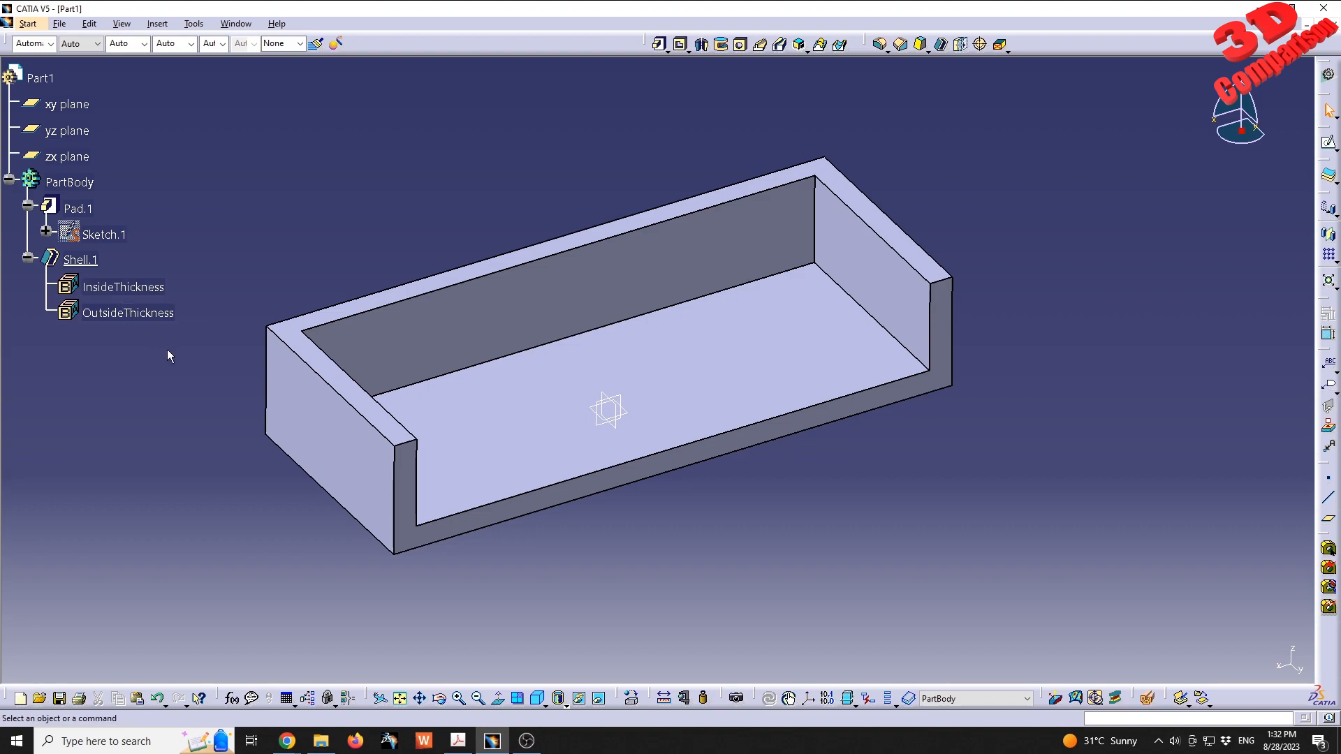
{"action": "middle_click_drag", "start_coordinate": [642, 348], "coordinate": [628, 379]}
{"action": "double_click", "coordinate": [93, 263]}
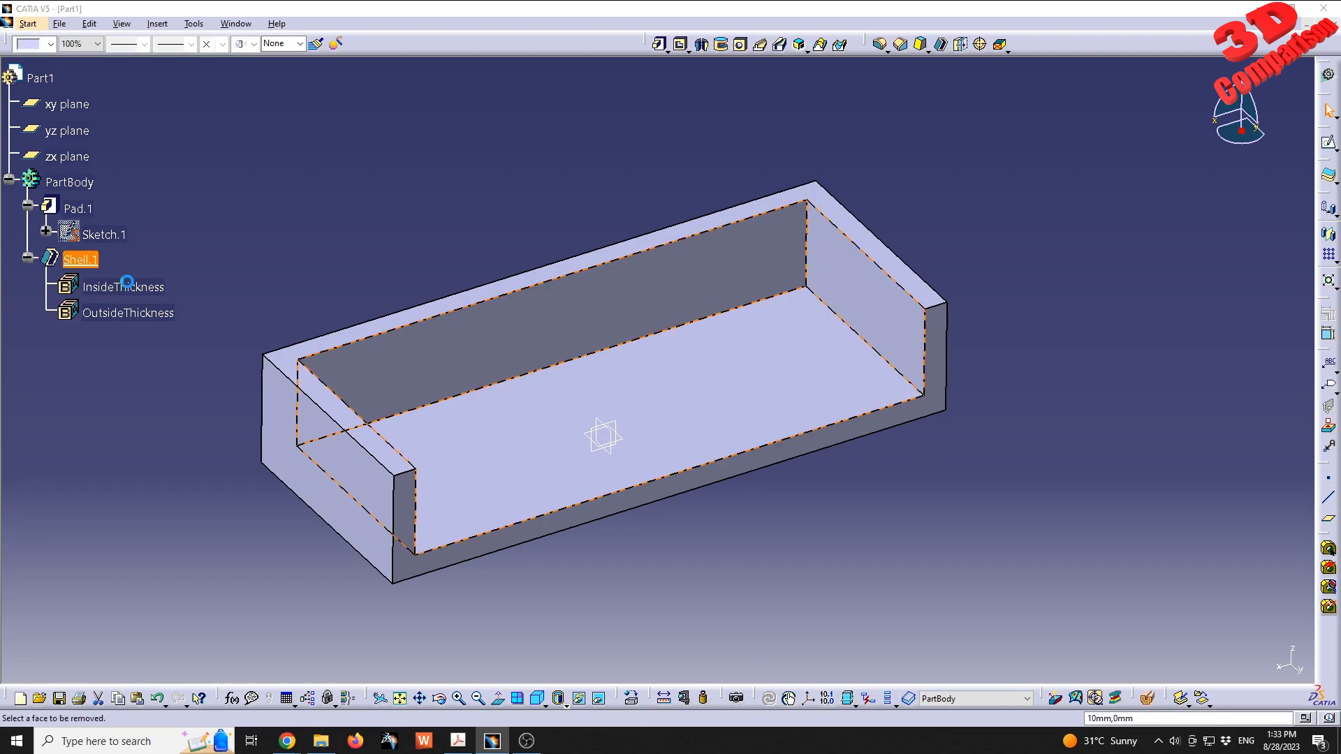
{"action": "left_click", "coordinate": [1079, 587]}
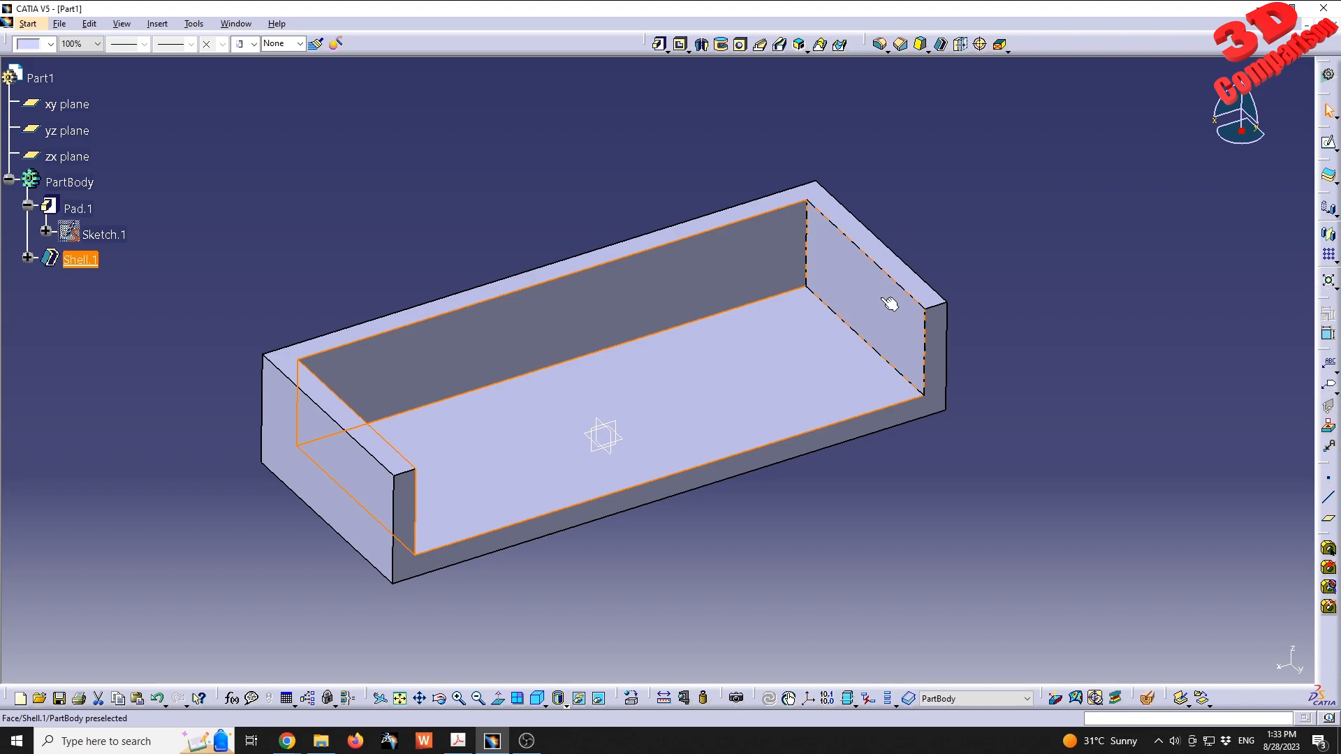
{"action": "left_click", "coordinate": [760, 350]}
{"action": "left_click", "coordinate": [107, 321]}
- Deactivate the shell feature on the block
{"action": "right_click", "coordinate": [81, 262]}
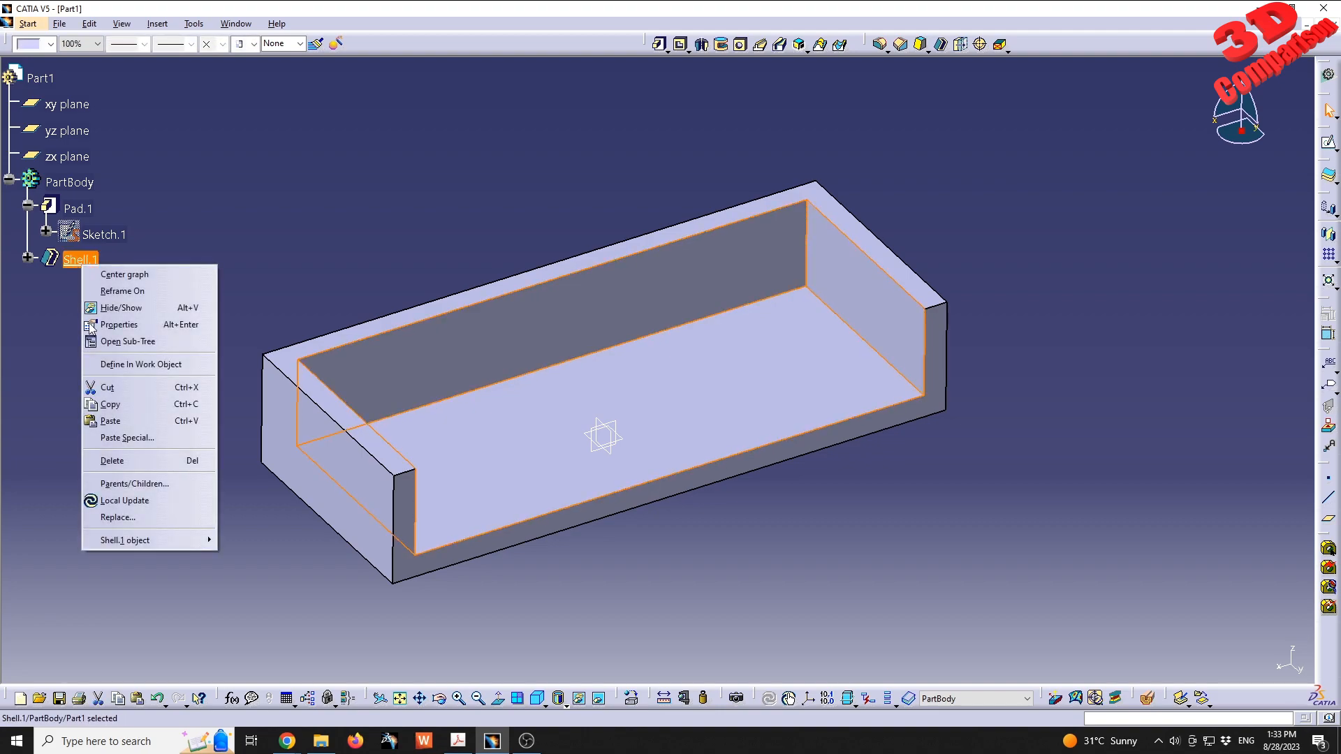
{"action": "mouse_move", "coordinate": [160, 540]}
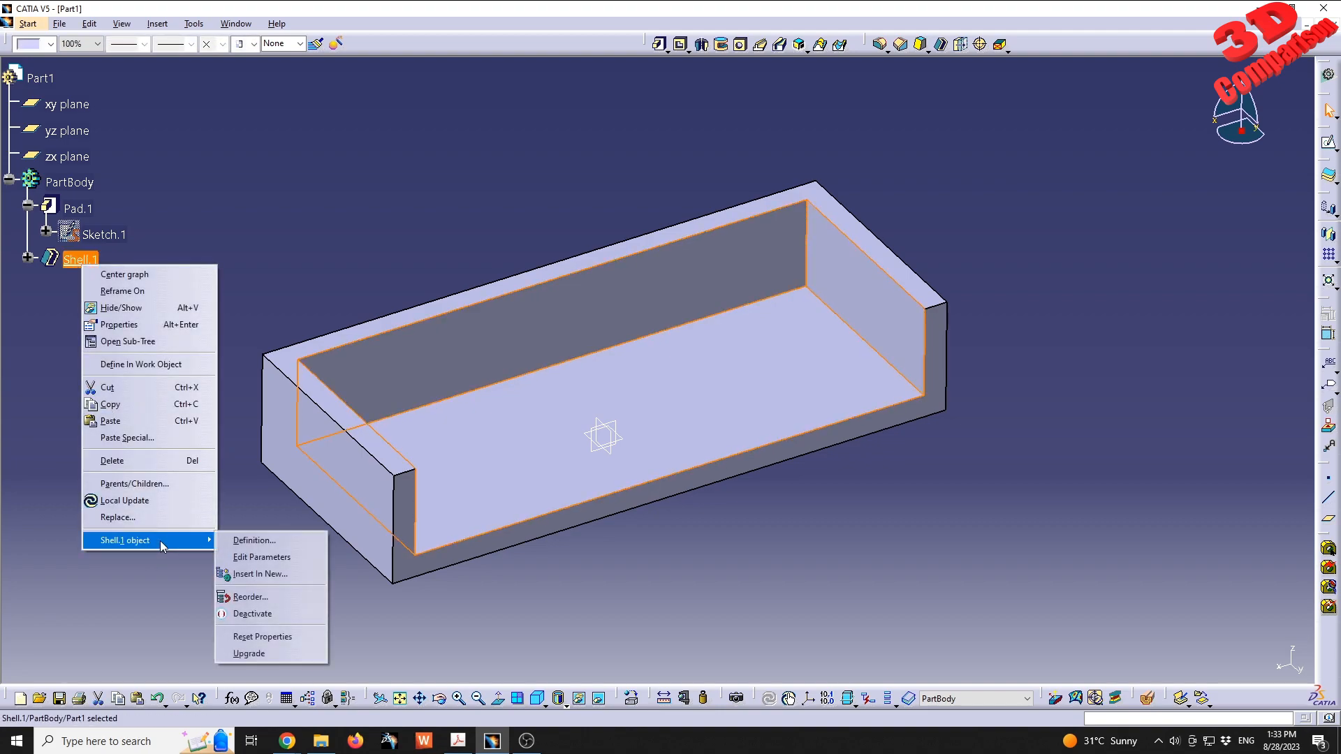
{"action": "left_click", "coordinate": [275, 616]}
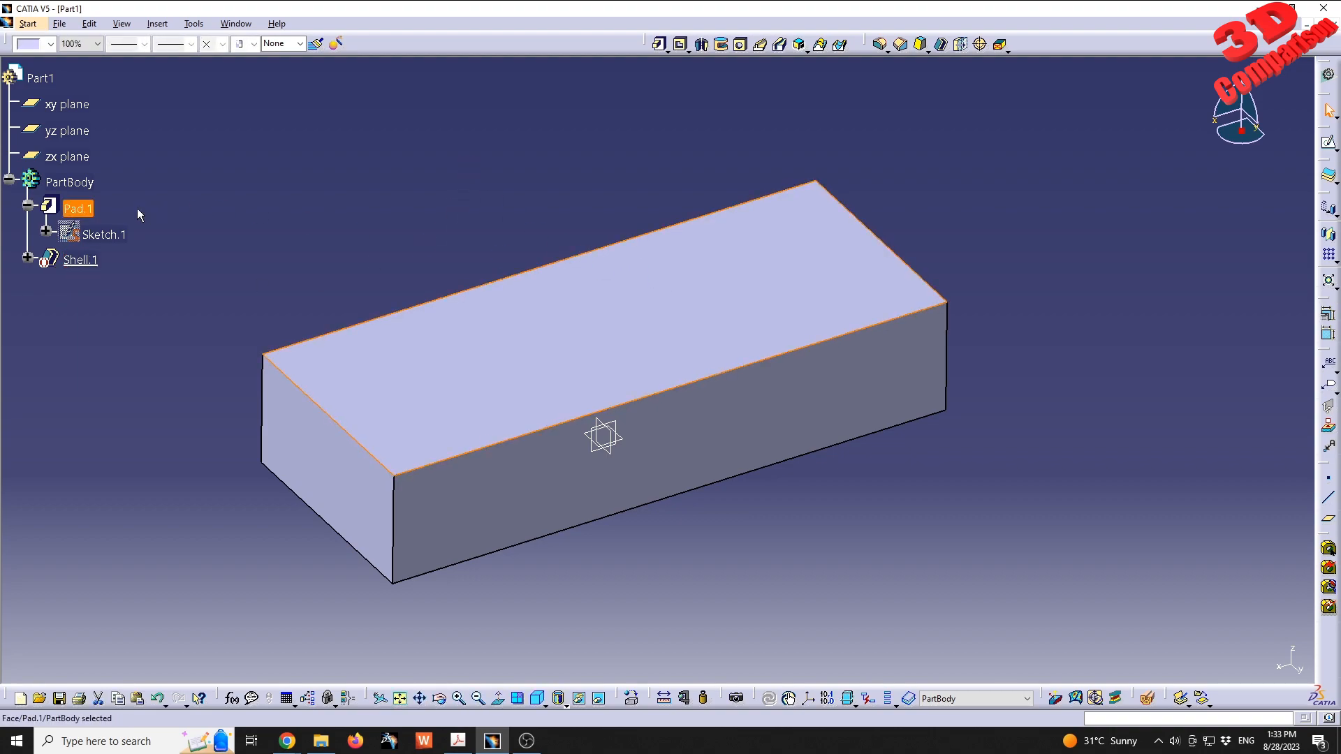
- Open a sketch on the block's top face and draw a rectangle about 220 mm wide and 75 mm high inside its outline
{"action": "left_click", "coordinate": [736, 261]}
{"action": "left_click", "coordinate": [1329, 143]}
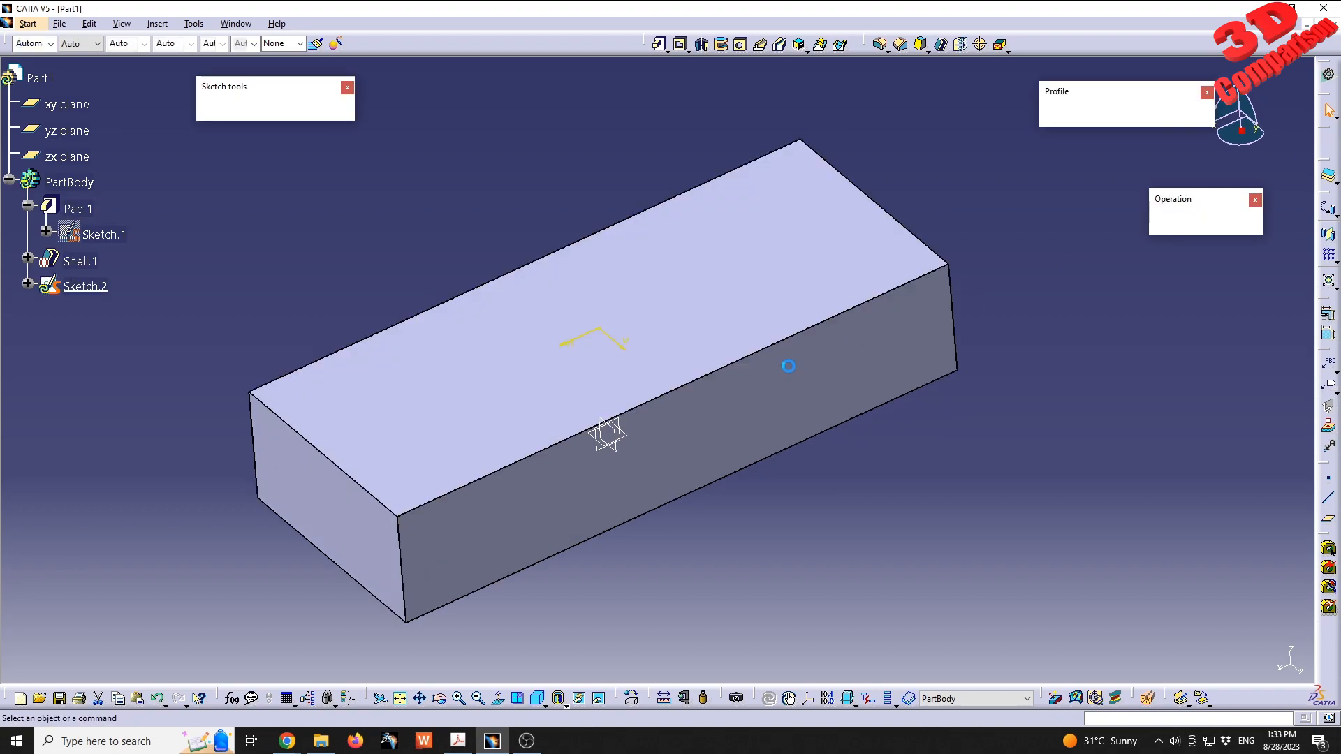
{"action": "left_click", "coordinate": [1080, 118]}
{"action": "left_click", "coordinate": [1103, 131]}
{"action": "left_click", "coordinate": [387, 354]}
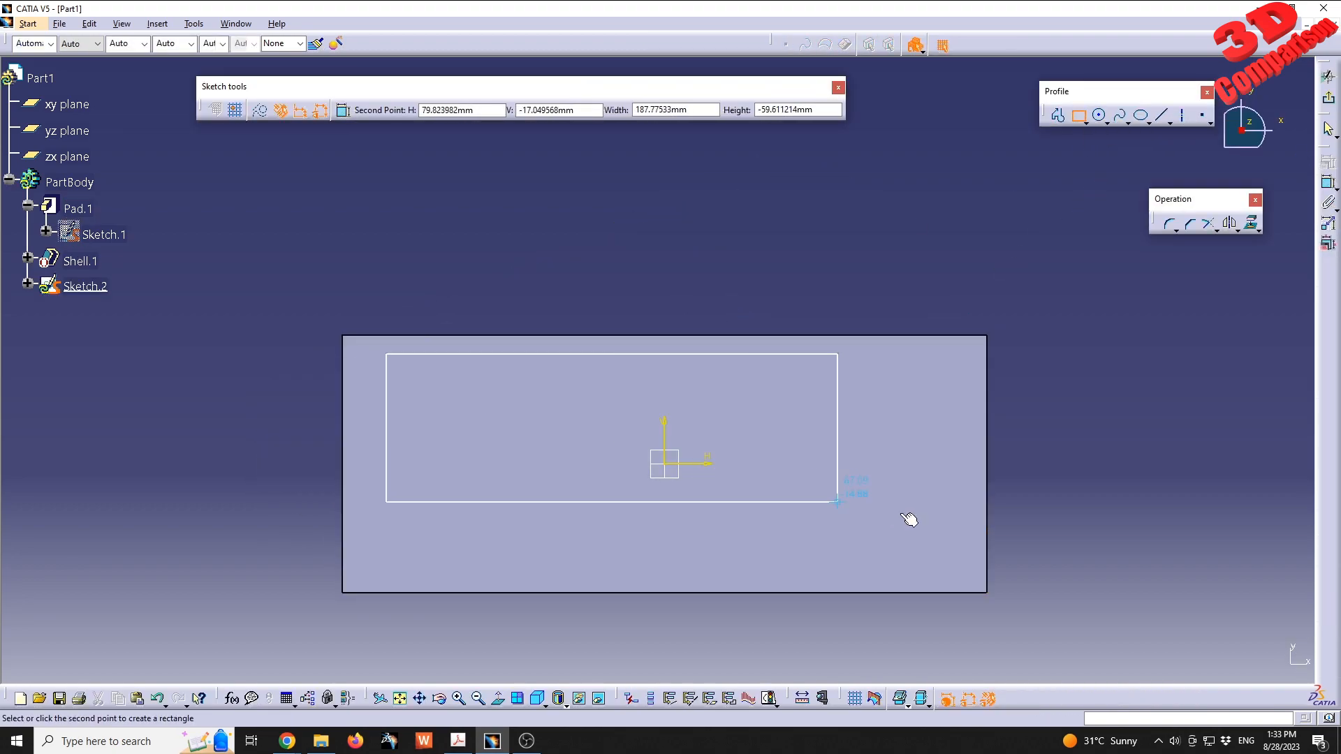
{"action": "left_click", "coordinate": [955, 545]}
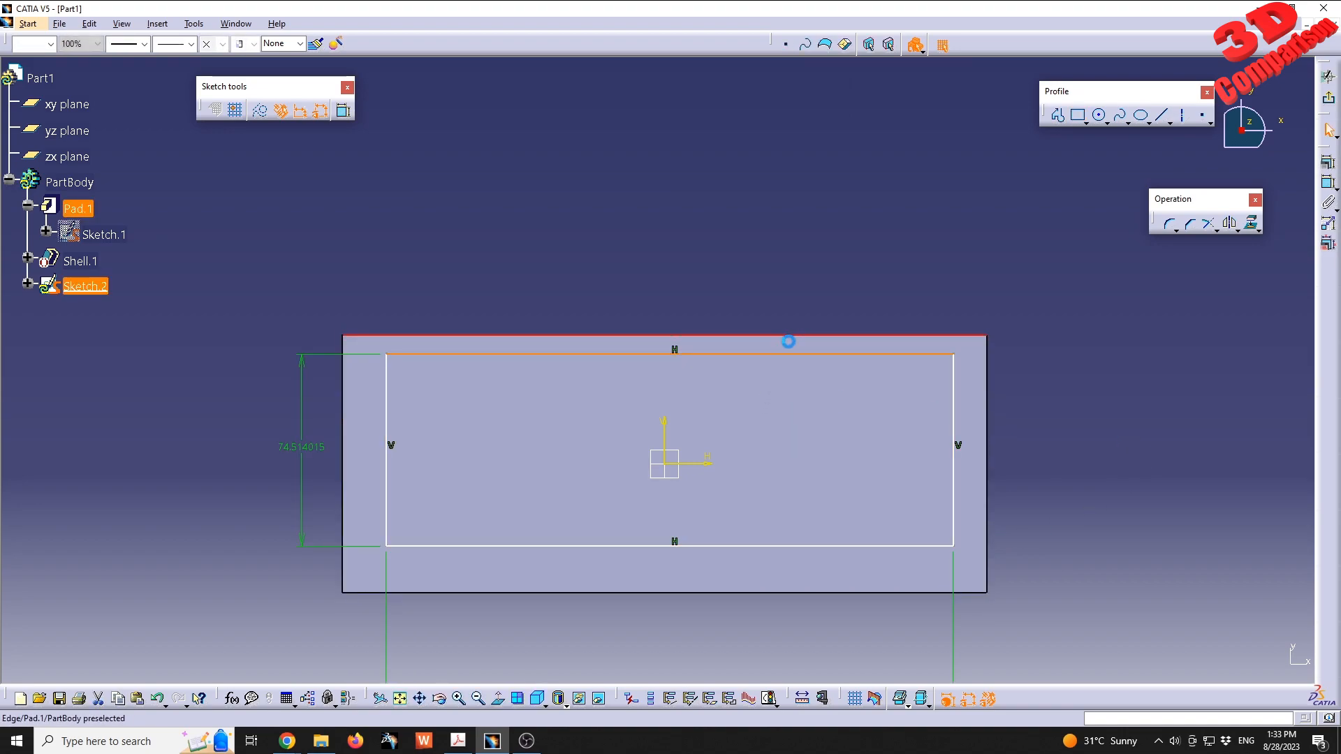
- Make the rectangle's upper side coincident with the block's upper long edge, and delete the rectangle's height dimension
{"action": "left_click", "coordinate": [800, 345]}
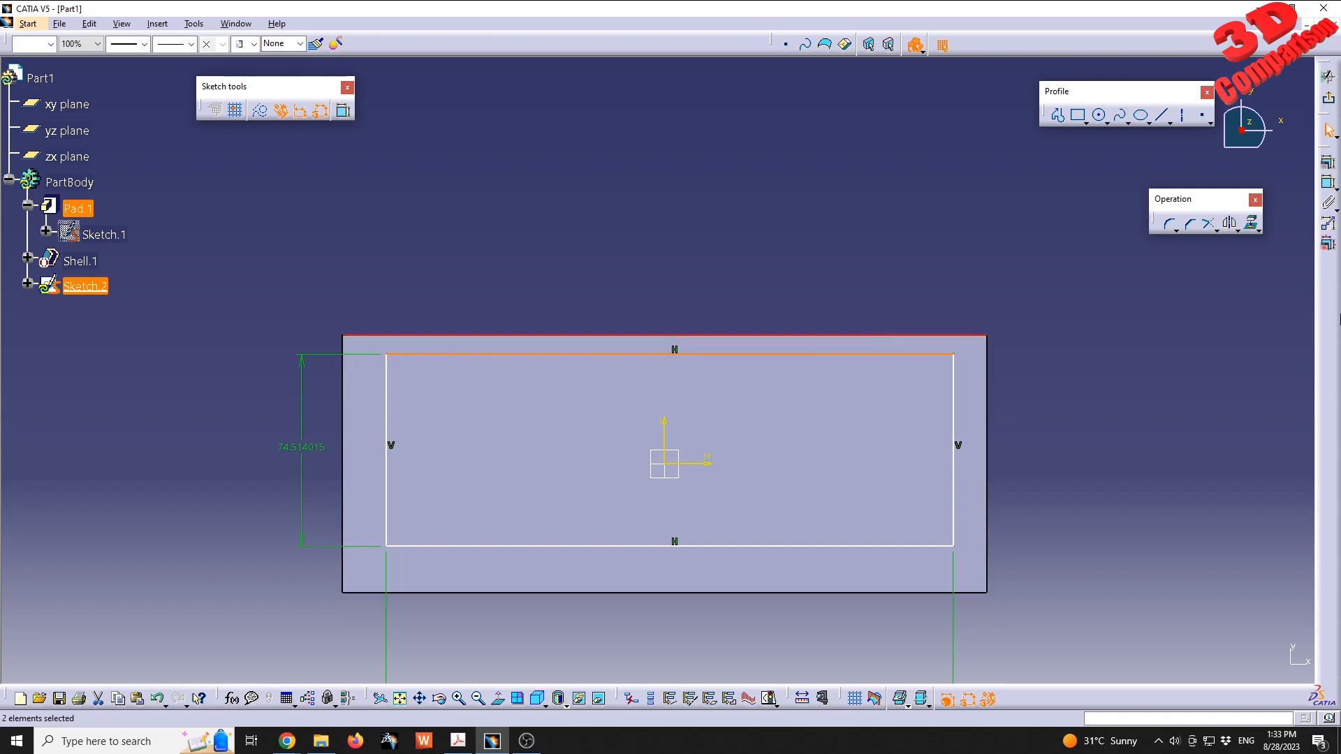
{"action": "left_click", "coordinate": [1328, 162]}
{"action": "left_click", "coordinate": [366, 493]}
{"action": "middle_click_drag", "start_coordinate": [449, 561], "coordinate": [479, 422]}
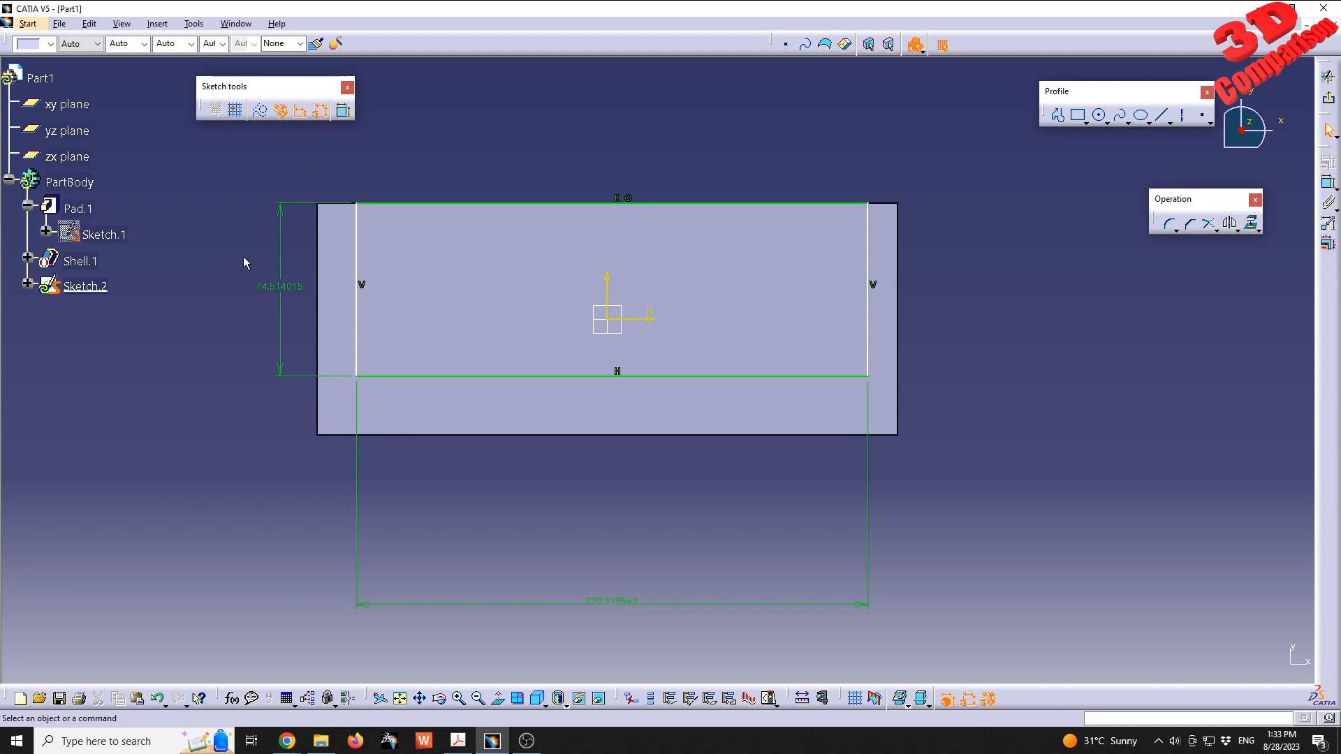
{"action": "left_click", "coordinate": [283, 289]}
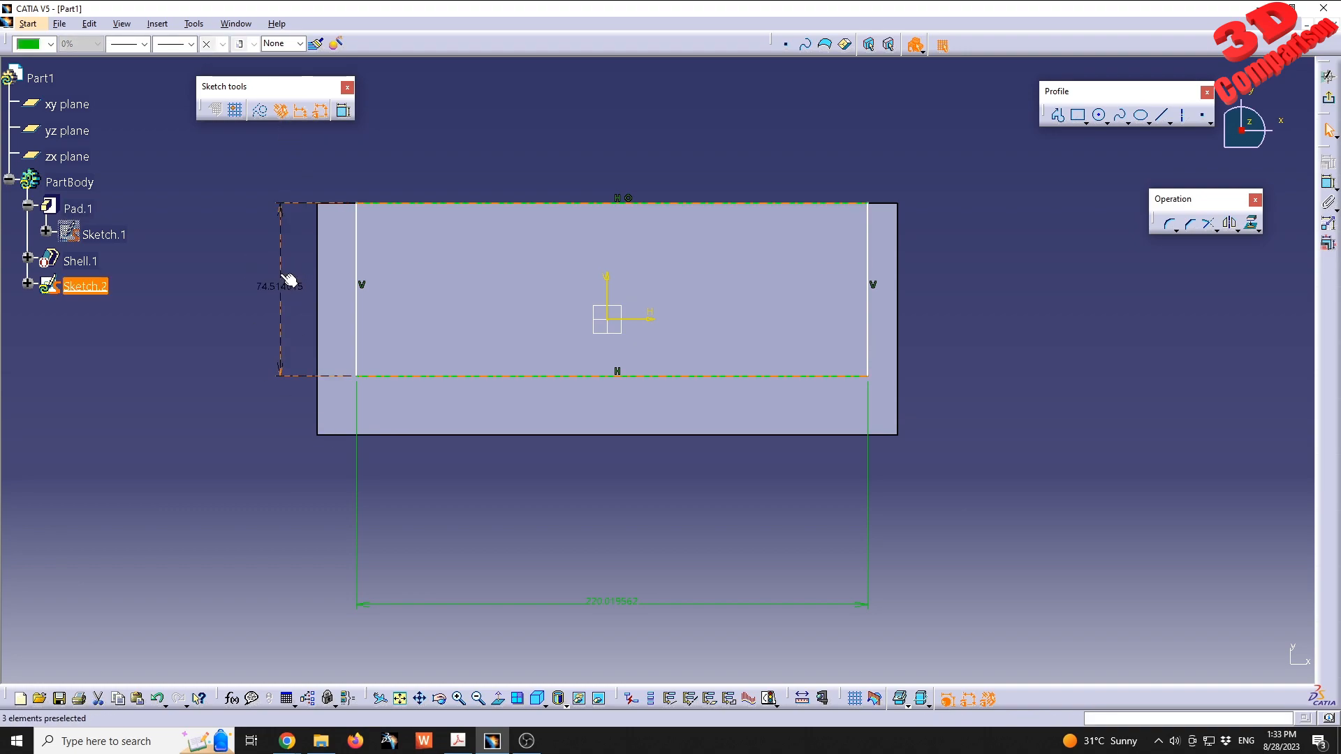
{"action": "key", "text": "Delete"}
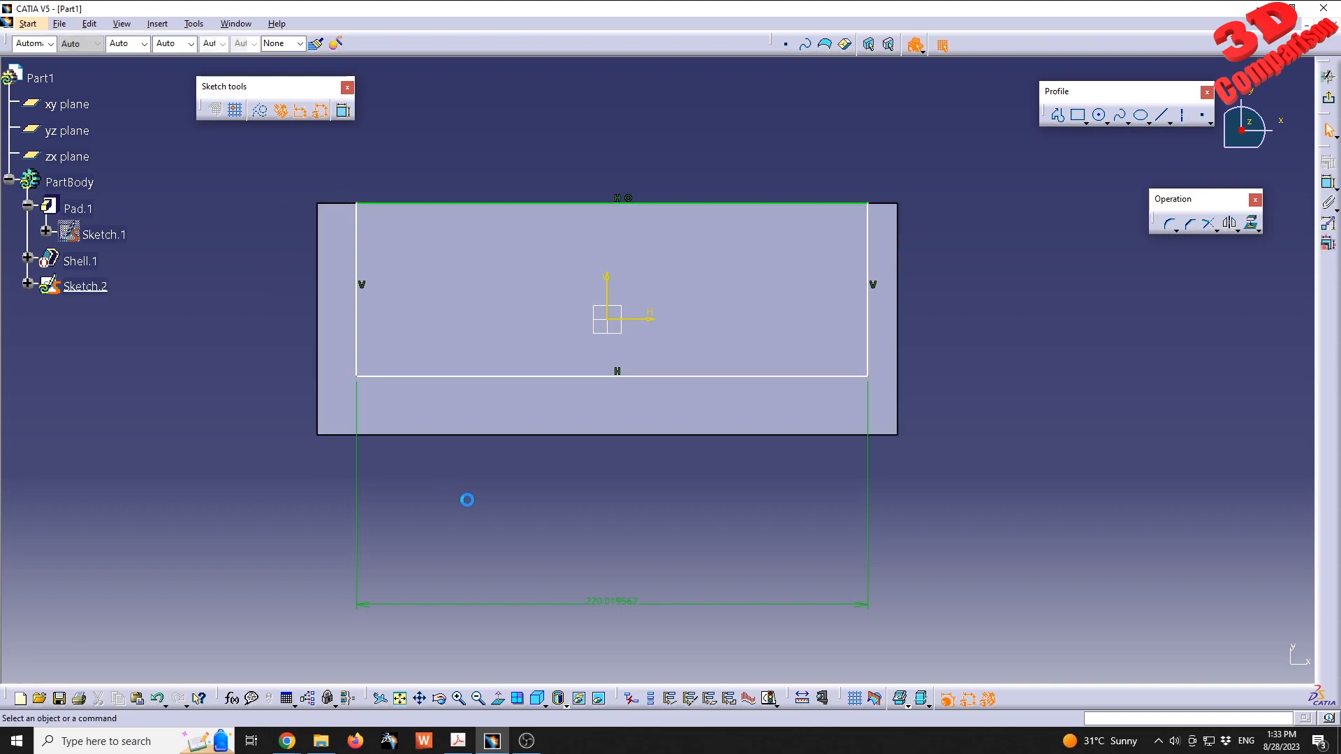
- Delete the rectangle's width dimension and constrain its right side 10 mm from the block's right edge
{"action": "left_click", "coordinate": [634, 605]}
{"action": "key", "text": "Delete"}
{"action": "left_click", "coordinate": [1328, 183]}
{"action": "left_click", "coordinate": [868, 354]}
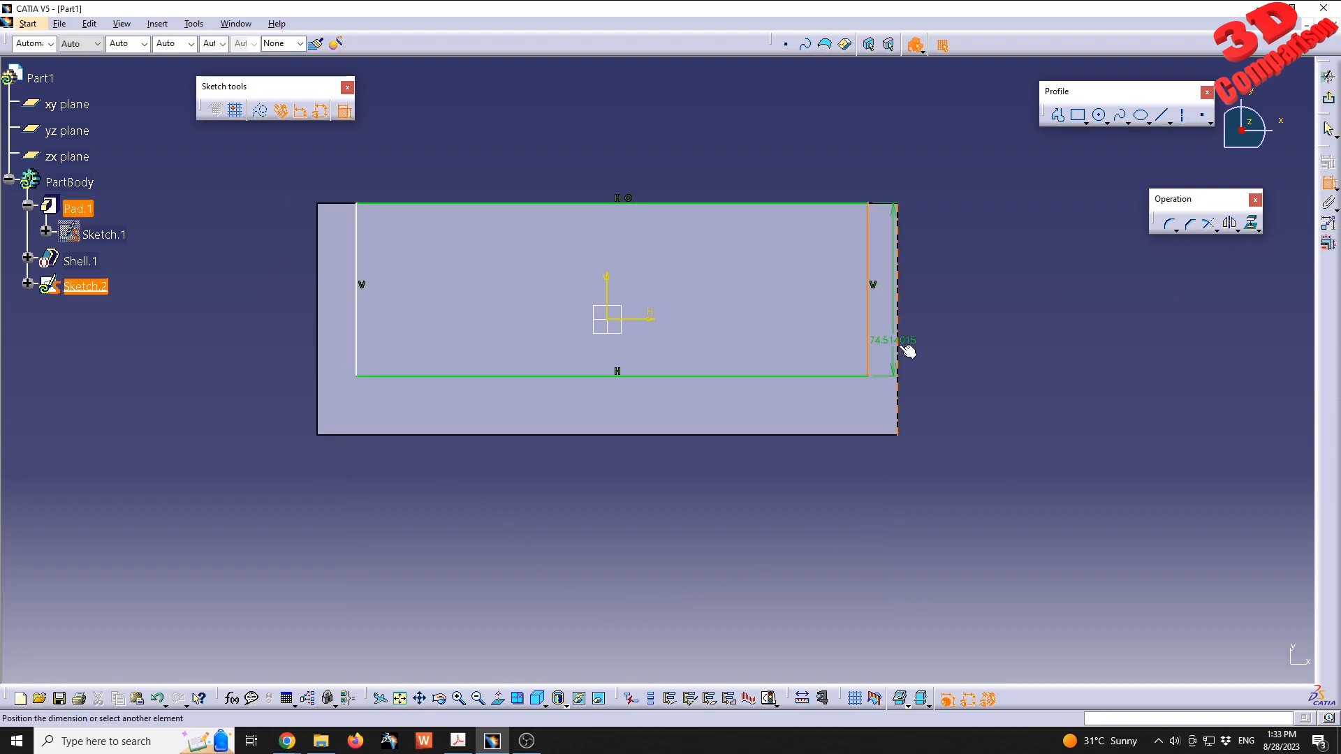
{"action": "left_click", "coordinate": [899, 347]}
{"action": "left_click", "coordinate": [962, 331]}
{"action": "double_click", "coordinate": [967, 328]}
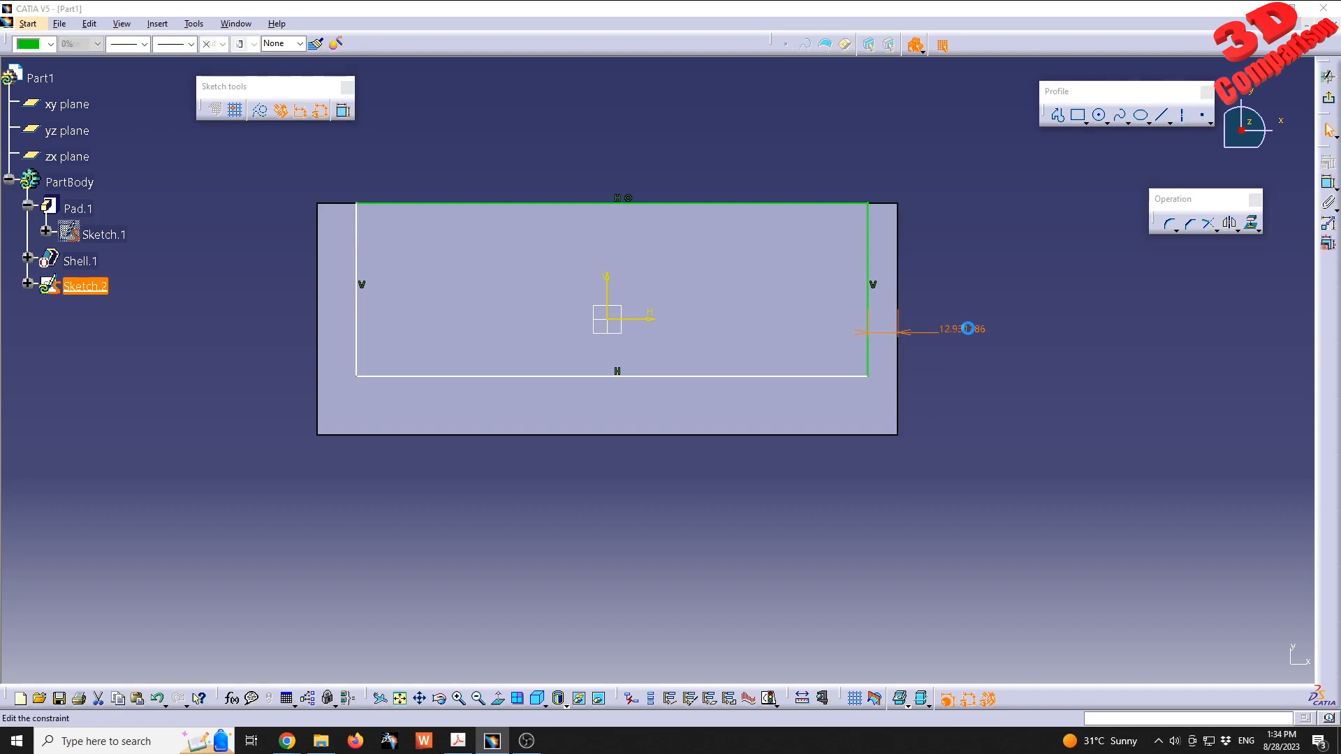
{"action": "type", "text": "10"}
{"action": "key", "text": "Return"}
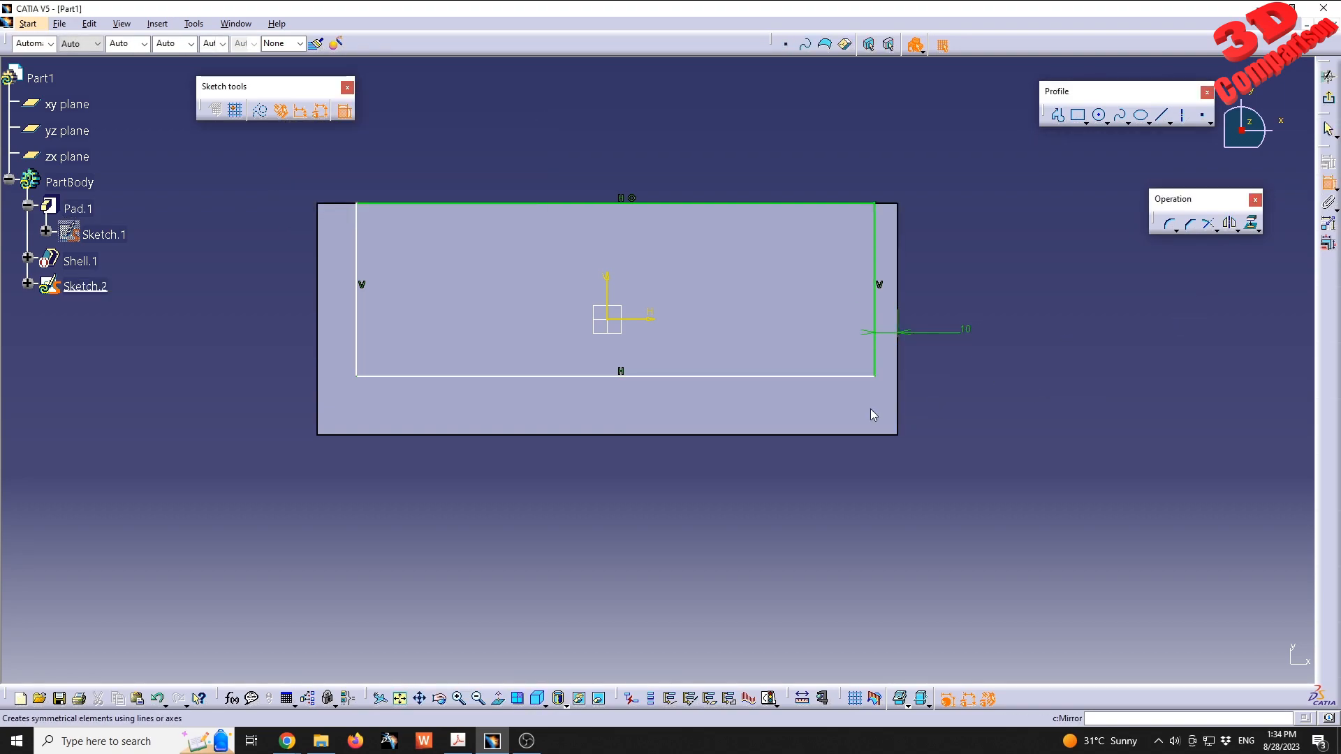
- Constrain the rectangle's lower side 10 mm from the block's lower long edge
{"action": "left_click", "coordinate": [784, 377]}
{"action": "left_click", "coordinate": [806, 435]}
{"action": "left_click", "coordinate": [804, 470]}
{"action": "double_click", "coordinate": [804, 470]}
{"action": "type", "text": "10"}
{"action": "key", "text": "Return"}
- Constrain the rectangle's left side 10 mm from the block's left edge
{"action": "left_click", "coordinate": [1324, 182]}
{"action": "left_click", "coordinate": [357, 346]}
{"action": "left_click", "coordinate": [264, 355]}
{"action": "double_click", "coordinate": [259, 355]}
{"action": "type", "text": "10"}
{"action": "key", "text": "Return"}
- Remove the coincidence constraint from the rectangle's upper side and move that side inward from the block's edge
{"action": "mouse_move", "coordinate": [684, 441]}
{"action": "middle_mouse_down"}
{"action": "mouse_move", "coordinate": [799, 341]}
{"action": "mouse_move", "coordinate": [841, 369]}
{"action": "middle_mouse_up"}
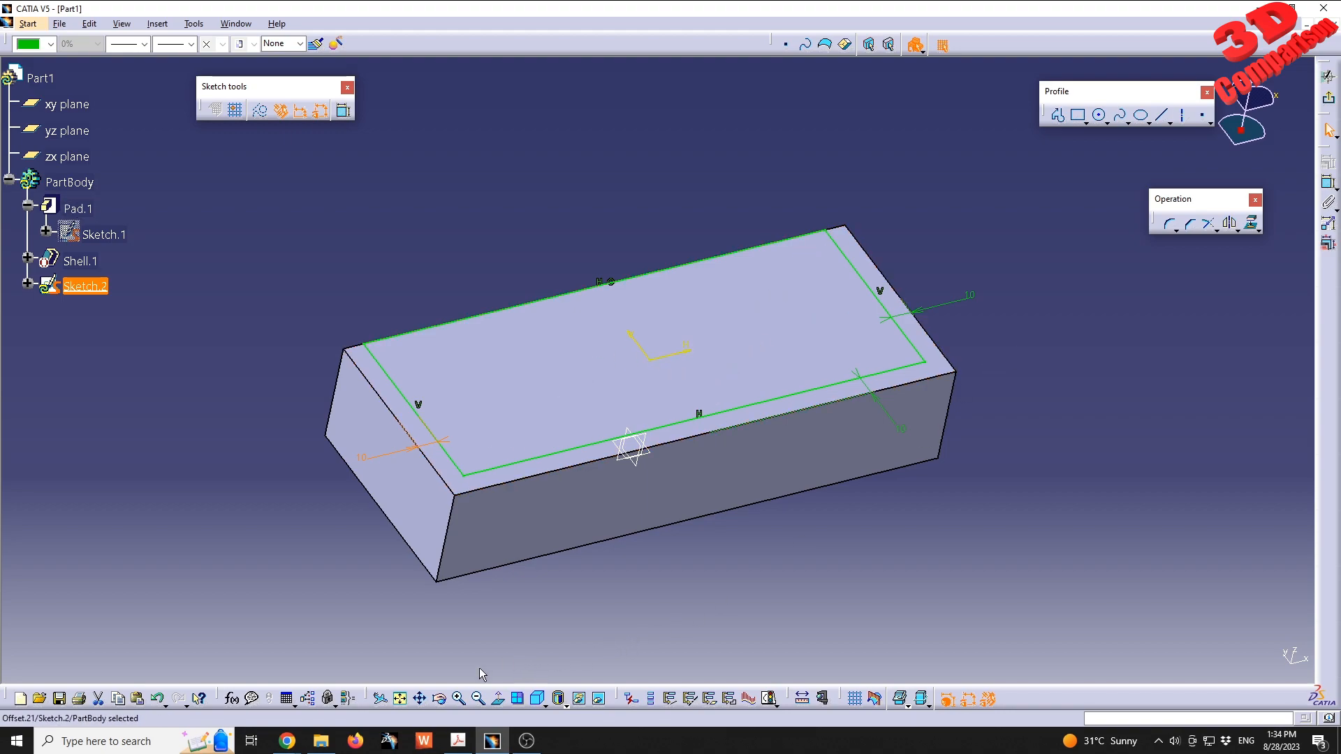
{"action": "left_click", "coordinate": [536, 699]}
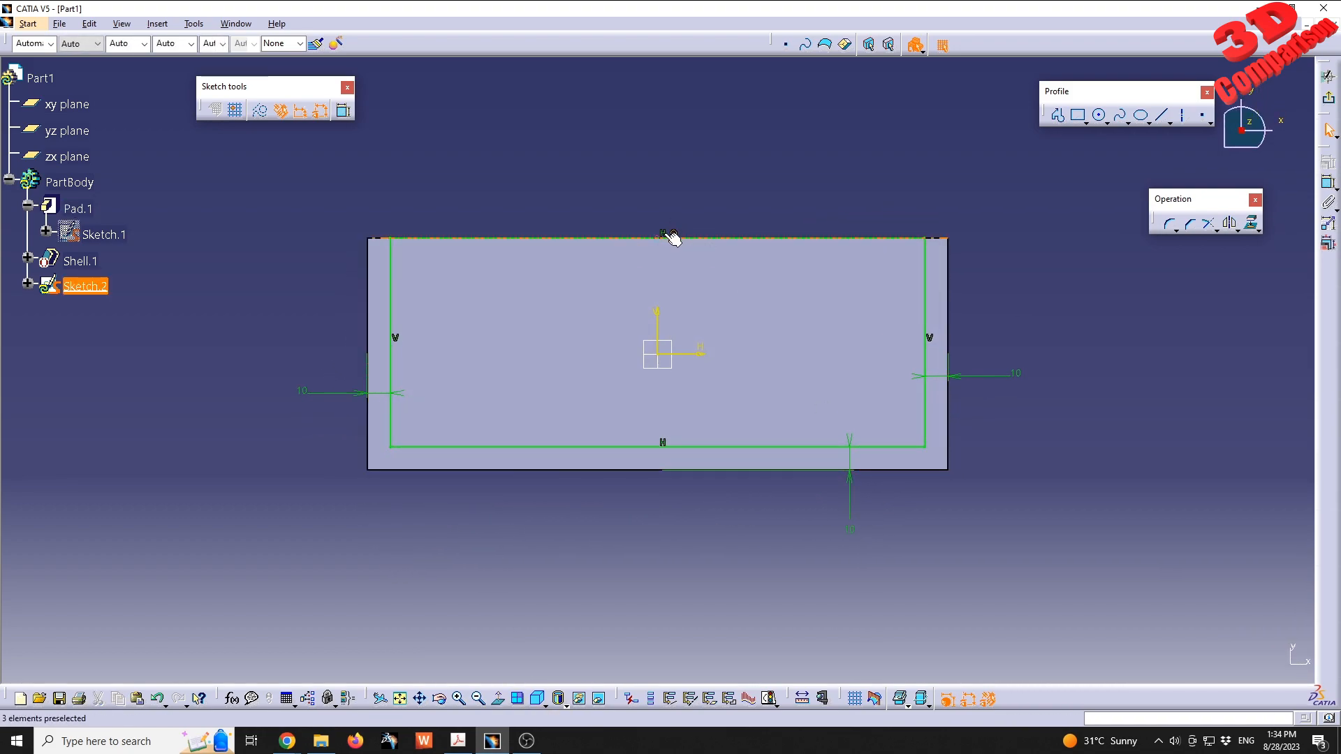
{"action": "left_click", "coordinate": [675, 234]}
{"action": "key", "text": "Delete"}
{"action": "left_click_drag", "start_coordinate": [684, 239], "coordinate": [685, 266]}
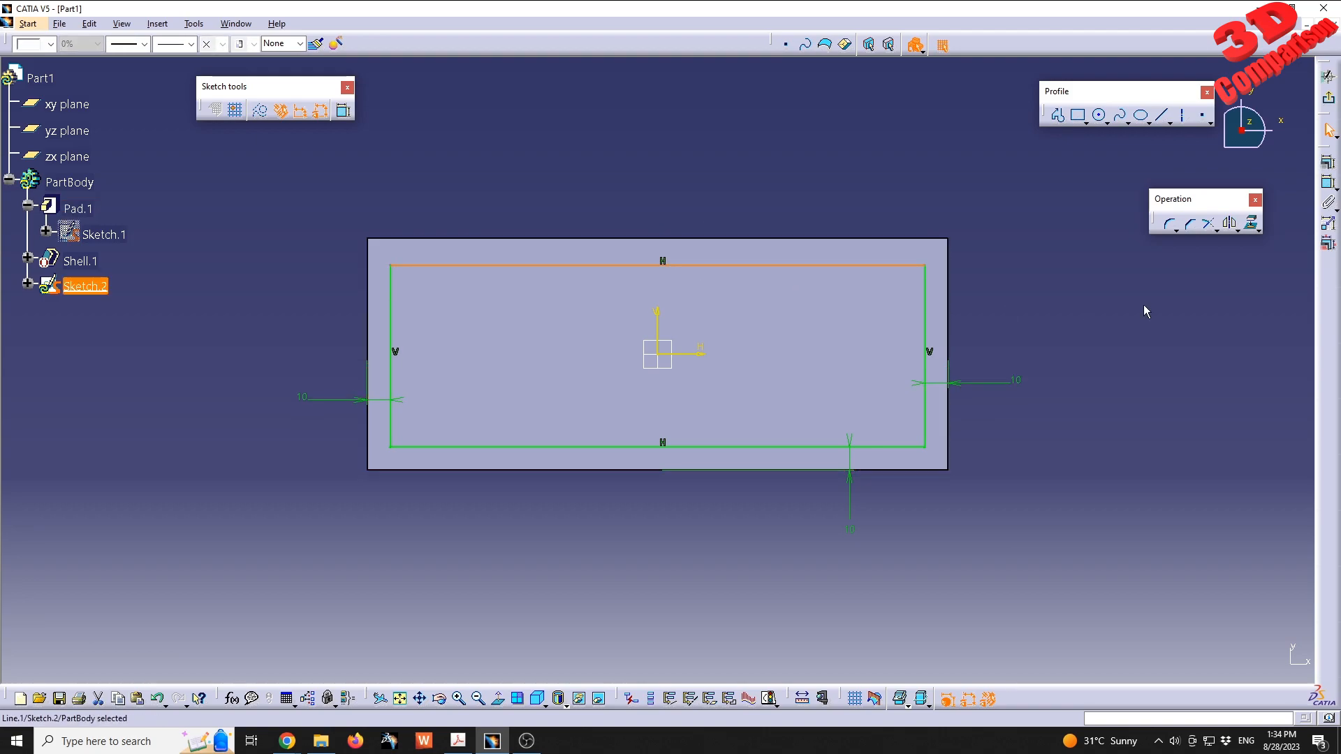
- Dimension the rectangle's upper side 10 mm from the block's upper long edge
{"action": "left_click", "coordinate": [1328, 183]}
{"action": "left_click", "coordinate": [866, 239]}
{"action": "left_click", "coordinate": [875, 194]}
{"action": "double_click", "coordinate": [872, 193]}
{"action": "type", "text": "10"}
{"action": "key", "text": "Return"}
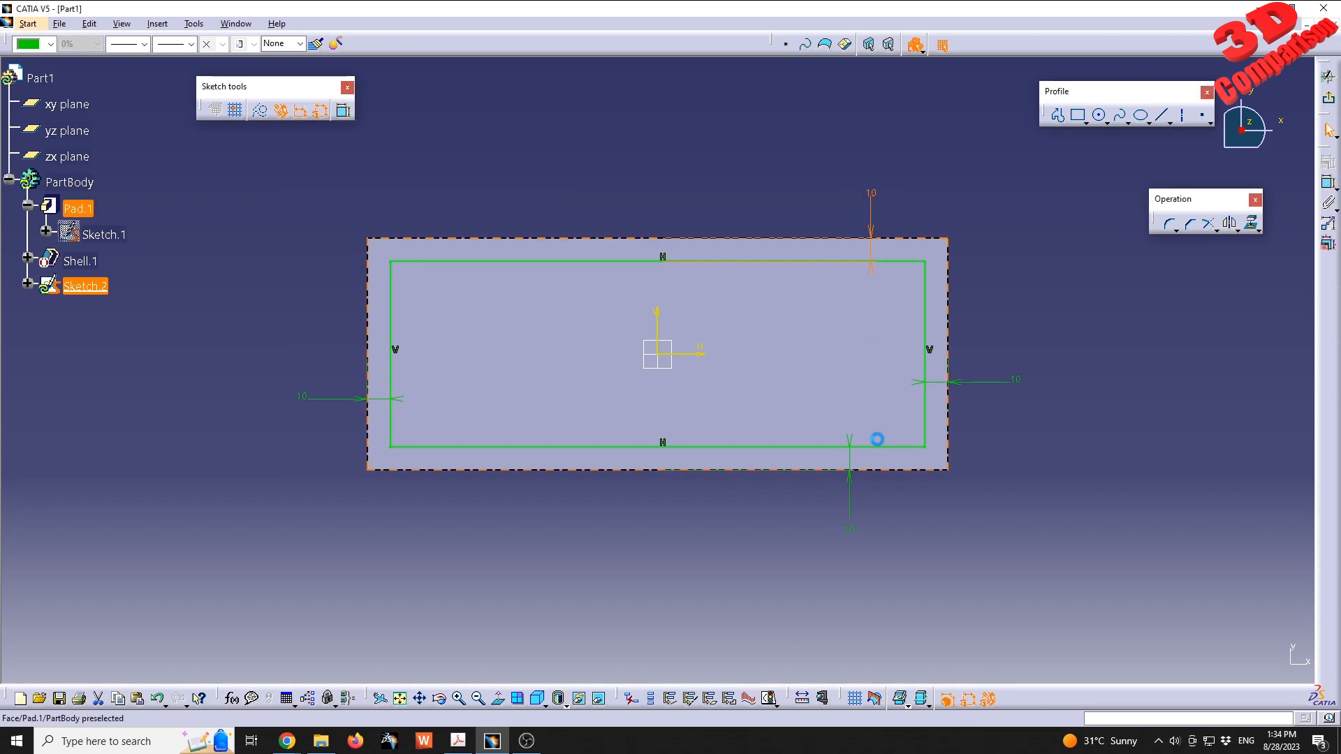
- Set the lower side's offset from the block's edge to 0 mm and exit the sketch
{"action": "double_click", "coordinate": [850, 529]}
{"action": "type", "text": "0"}
{"action": "key", "text": "Return"}
{"action": "mouse_move", "coordinate": [691, 541]}
{"action": "middle_mouse_down"}
{"action": "mouse_move", "coordinate": [774, 381]}
{"action": "mouse_move", "coordinate": [664, 464]}
{"action": "mouse_move", "coordinate": [682, 468]}
{"action": "mouse_move", "coordinate": [630, 430]}
{"action": "middle_mouse_up"}
{"action": "left_click", "coordinate": [1329, 98]}
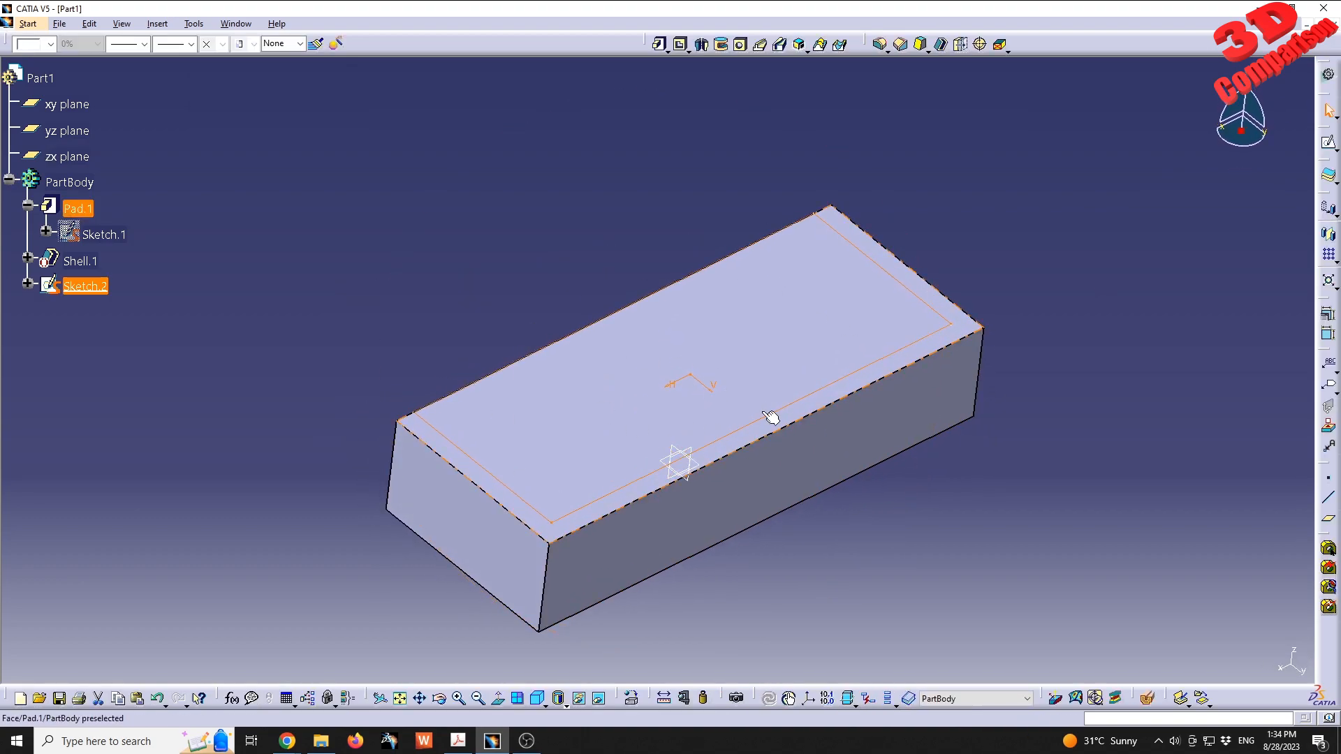
- Reopen the rectangle sketch, set the lower side's offset to 10 mm and the upper side's offset to 0 mm, and exit
{"action": "double_click", "coordinate": [105, 288]}
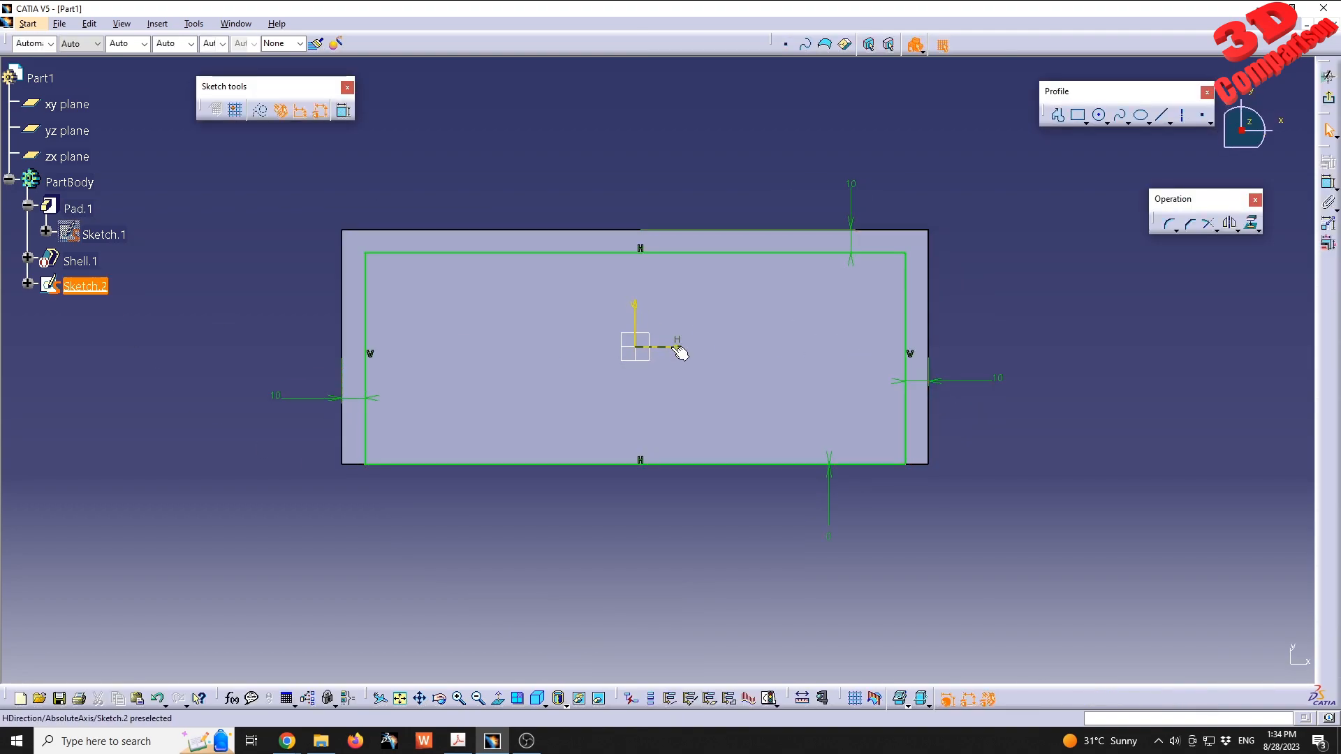
{"action": "double_click", "coordinate": [830, 520]}
{"action": "type", "text": "10"}
{"action": "key", "text": "Return"}
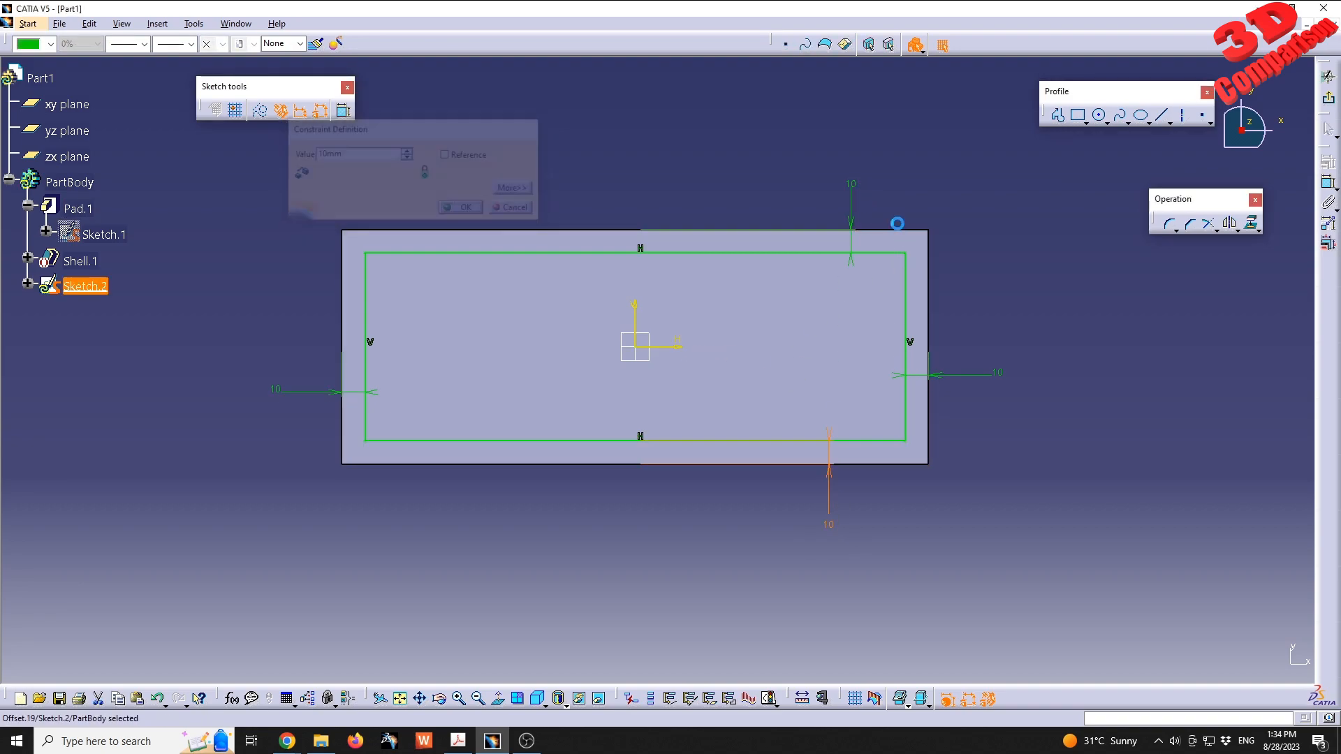
{"action": "double_click", "coordinate": [854, 188]}
{"action": "type", "text": "0"}
{"action": "key", "text": "Return"}
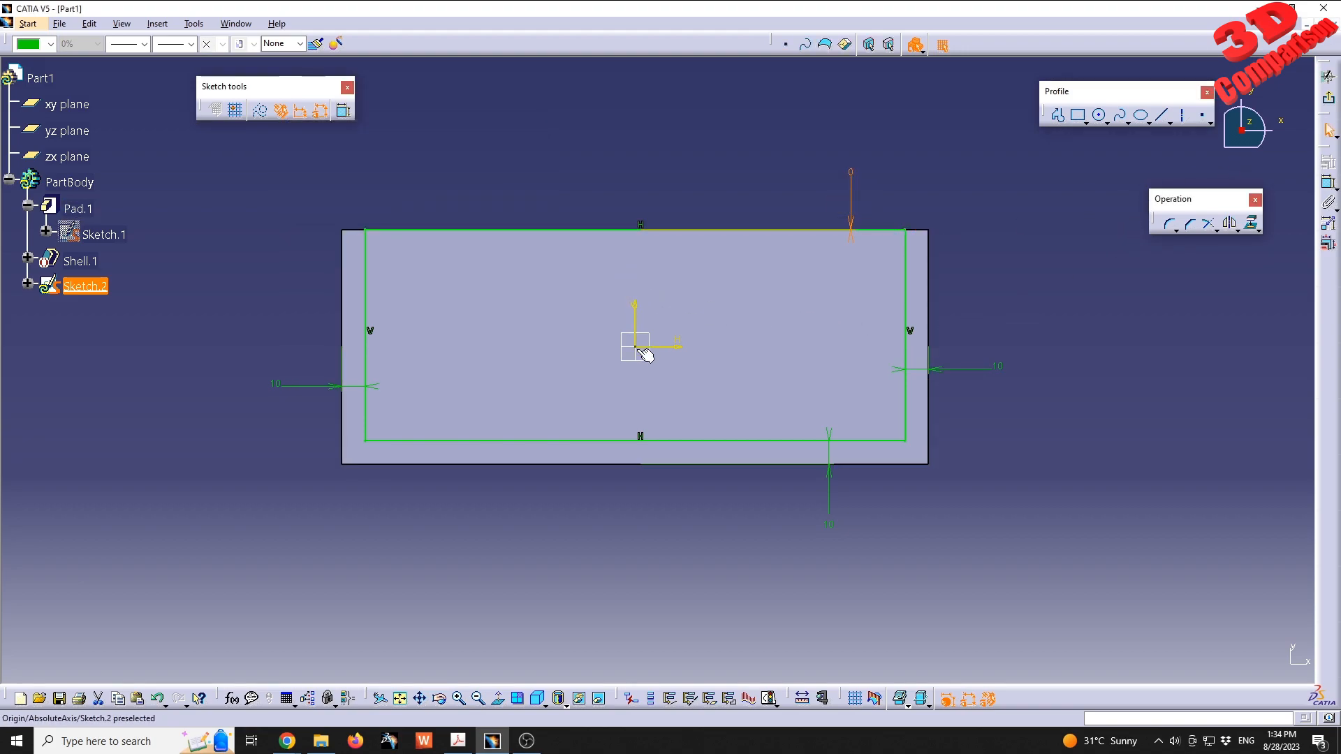
{"action": "left_click", "coordinate": [1328, 98]}
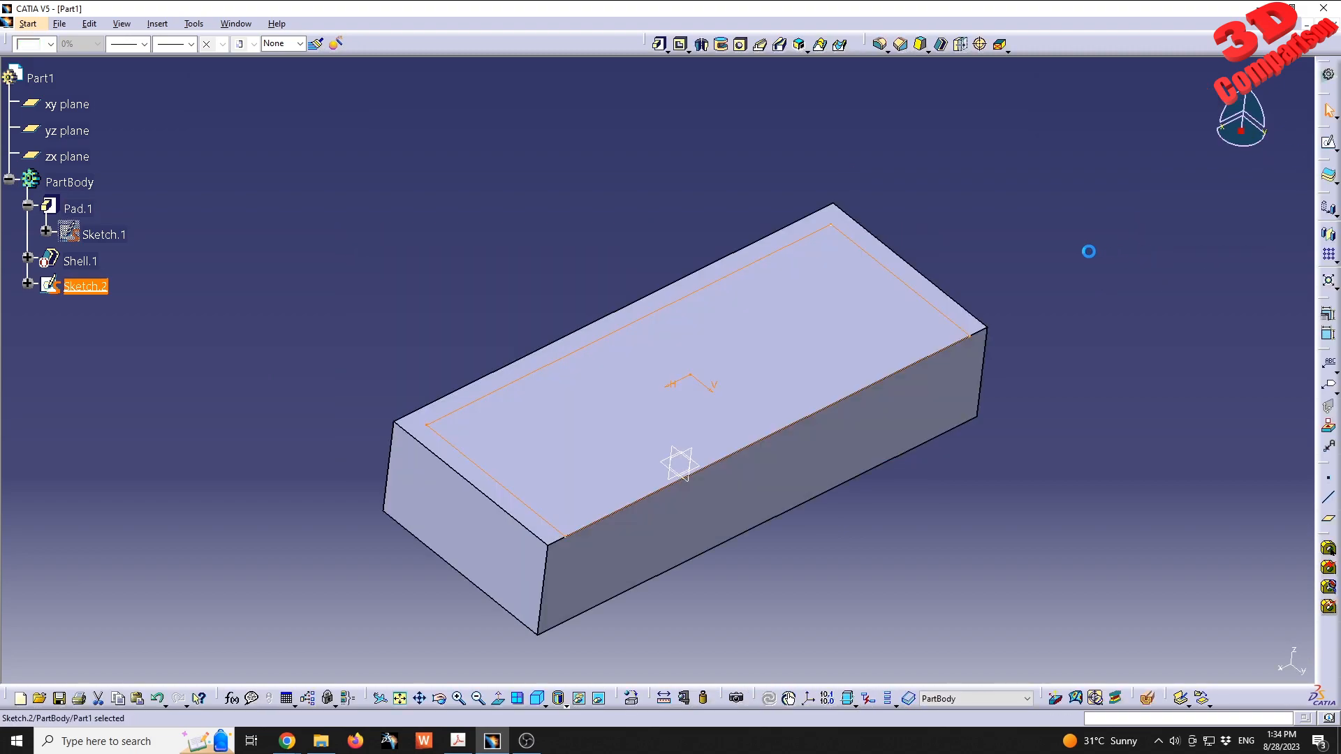
- Cut a pocket into the block from the rectangle sketch, leaving a floor beneath it and one long side open
{"action": "left_click", "coordinate": [1334, 150]}
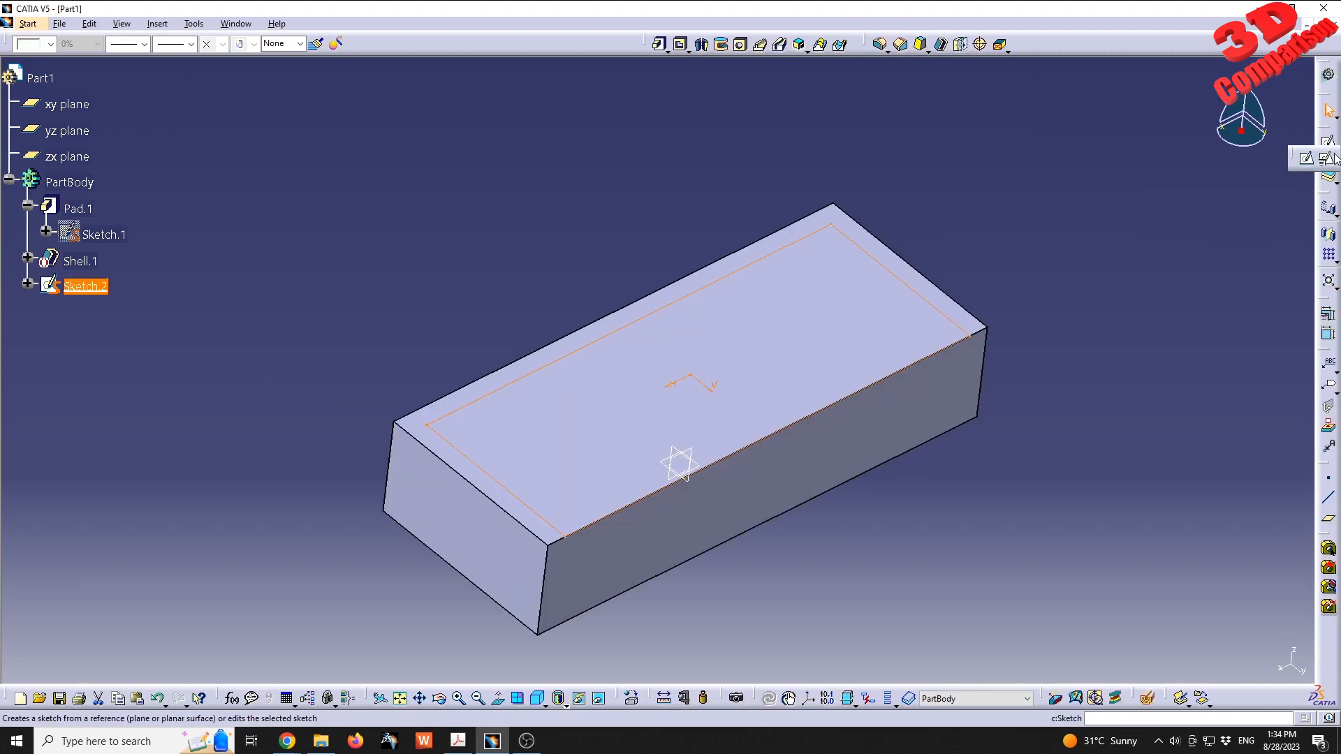
{"action": "left_click", "coordinate": [1329, 161]}
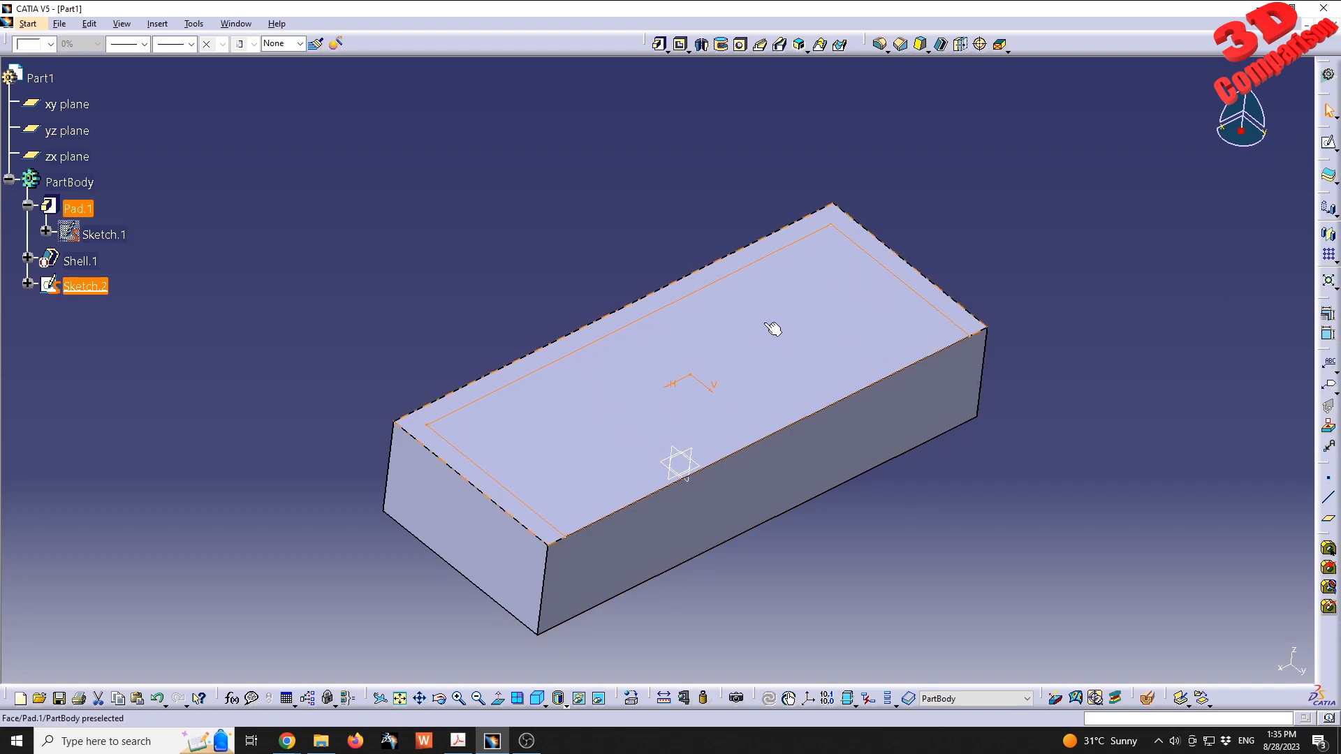
{"action": "middle_click_drag", "start_coordinate": [771, 380], "coordinate": [578, 295]}
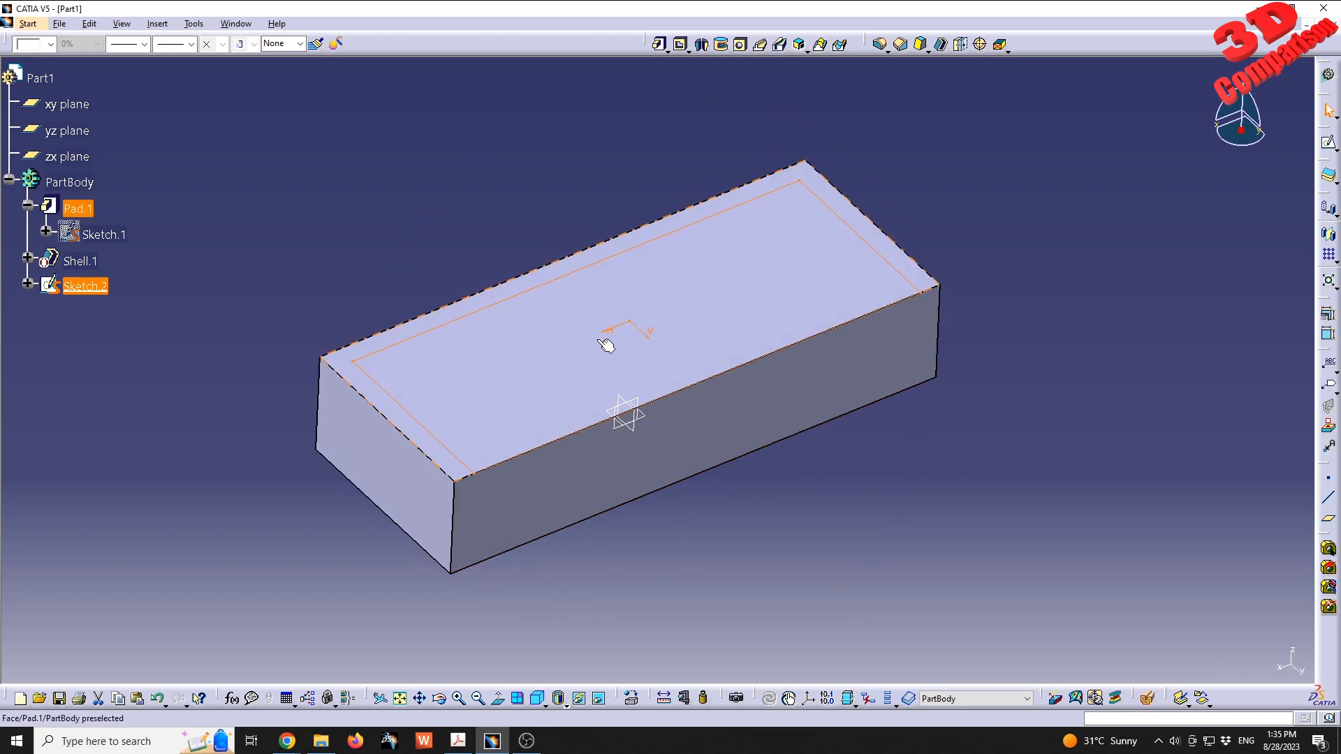
{"action": "left_click", "coordinate": [681, 45]}
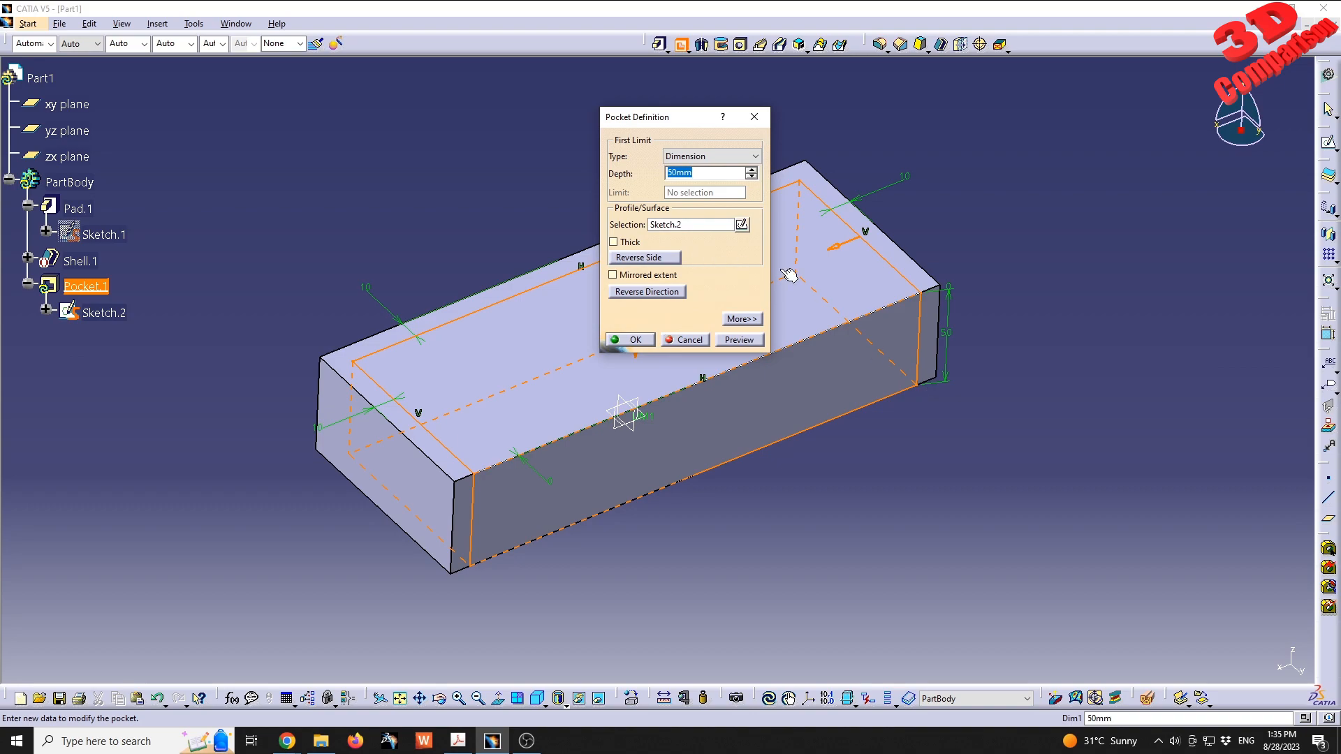
{"action": "left_click", "coordinate": [630, 339]}
- Open the pocket's sketch to review its offset constraints, and leave it without making changes
{"action": "middle_click_drag", "start_coordinate": [688, 368], "coordinate": [545, 344]}
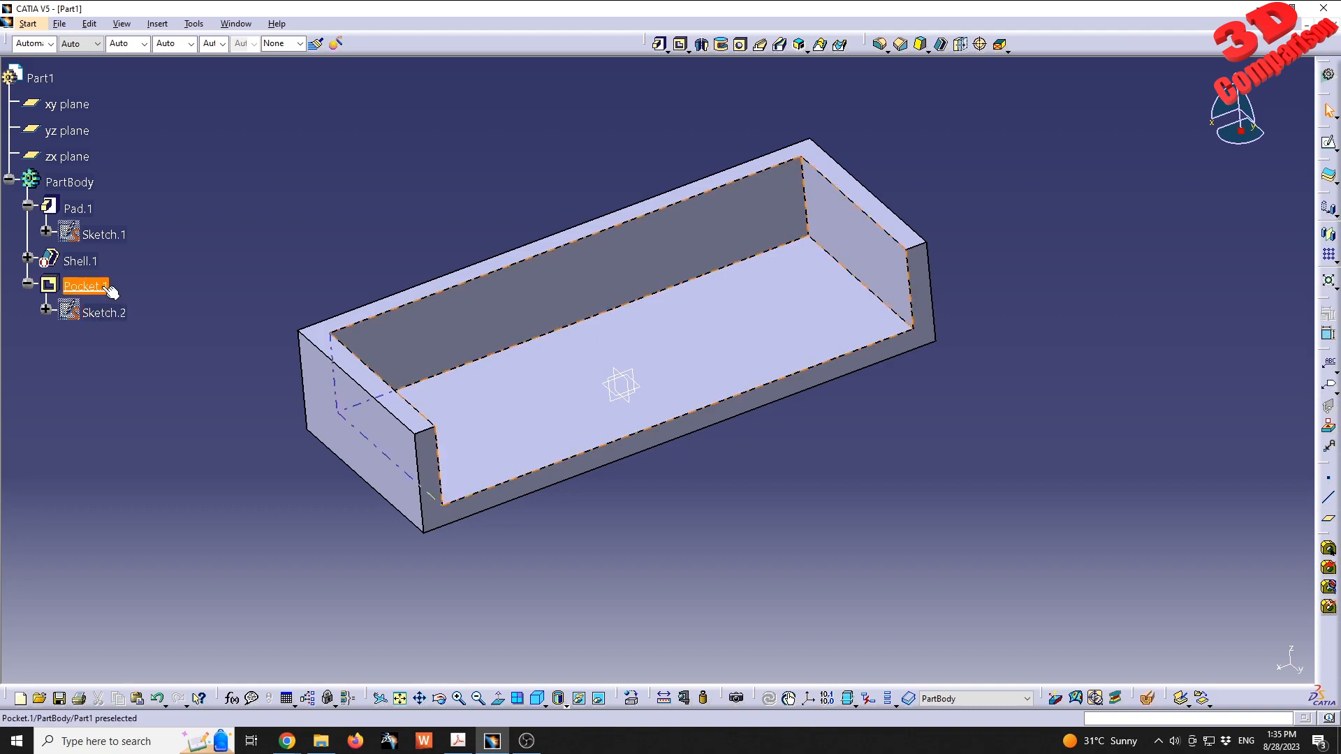
{"action": "double_click", "coordinate": [99, 312]}
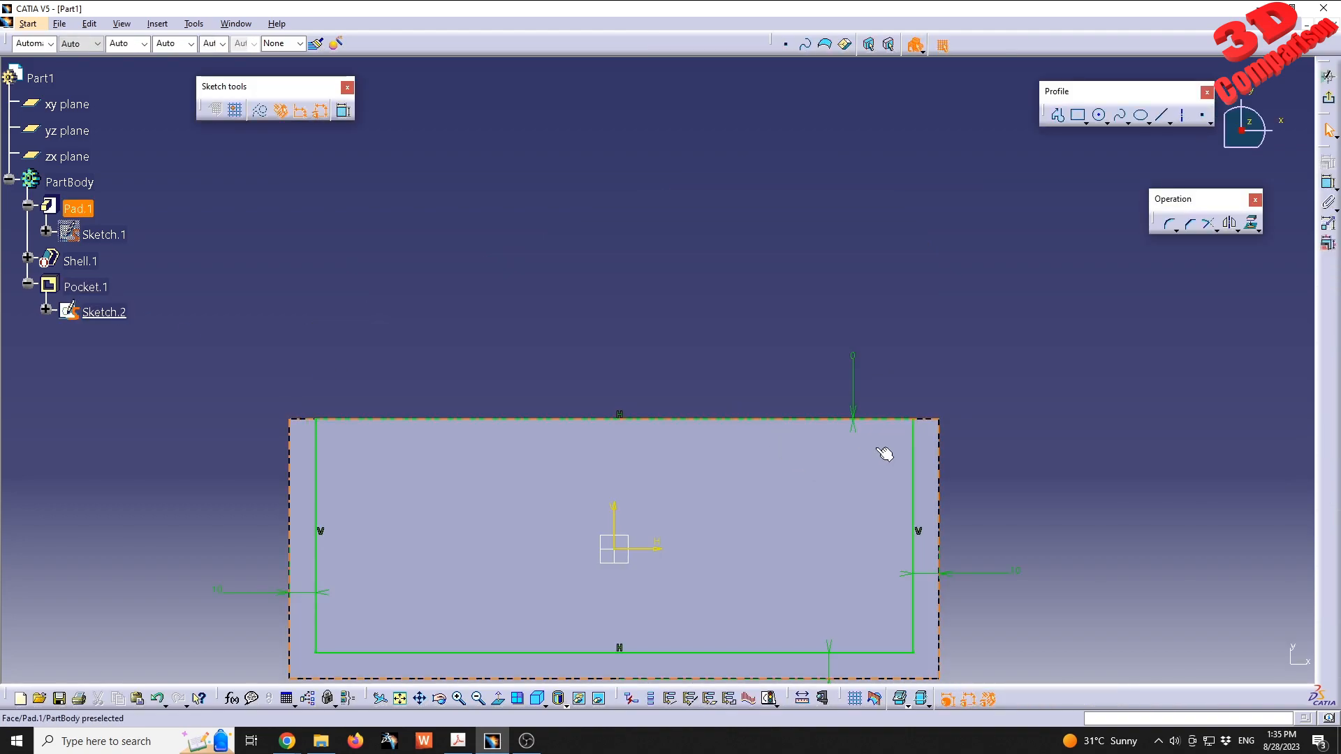
{"action": "left_click", "coordinate": [1329, 77]}
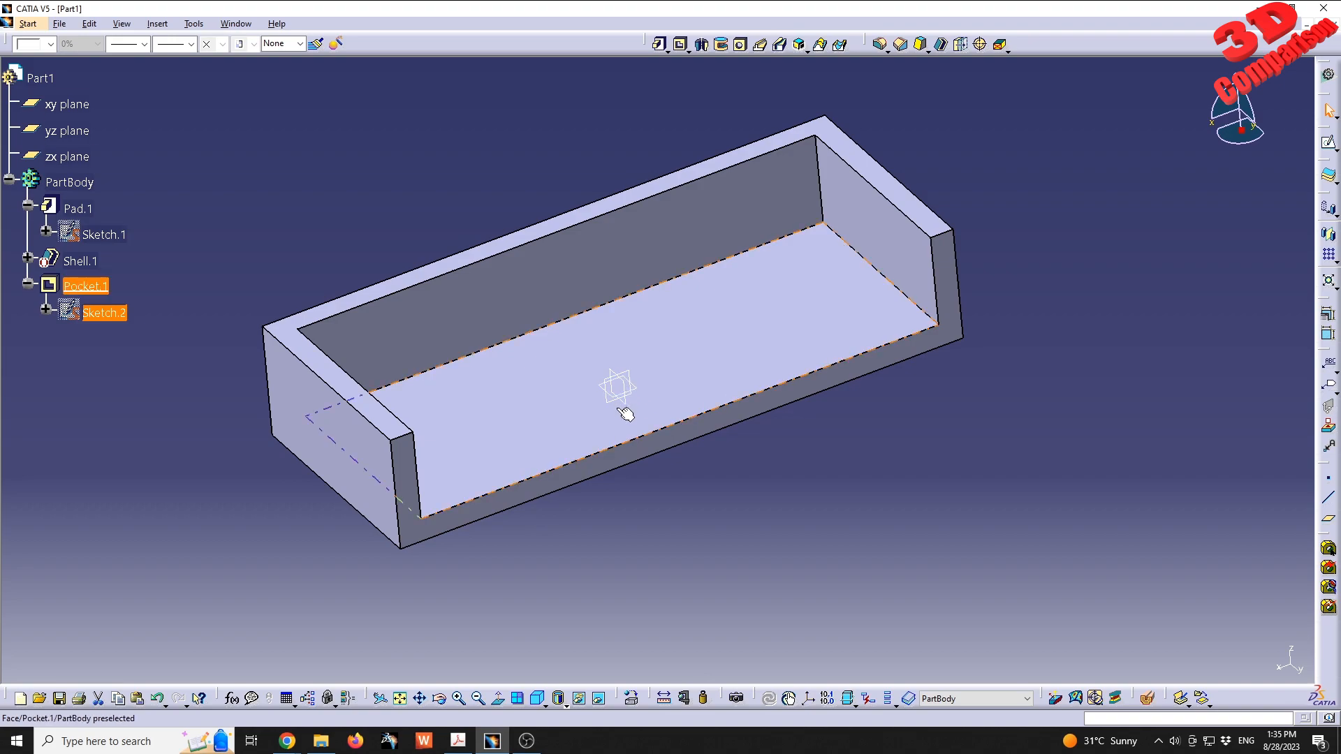
{"action": "middle_click_drag", "start_coordinate": [568, 331], "coordinate": [567, 374]}
{"action": "left_click", "coordinate": [669, 165]}
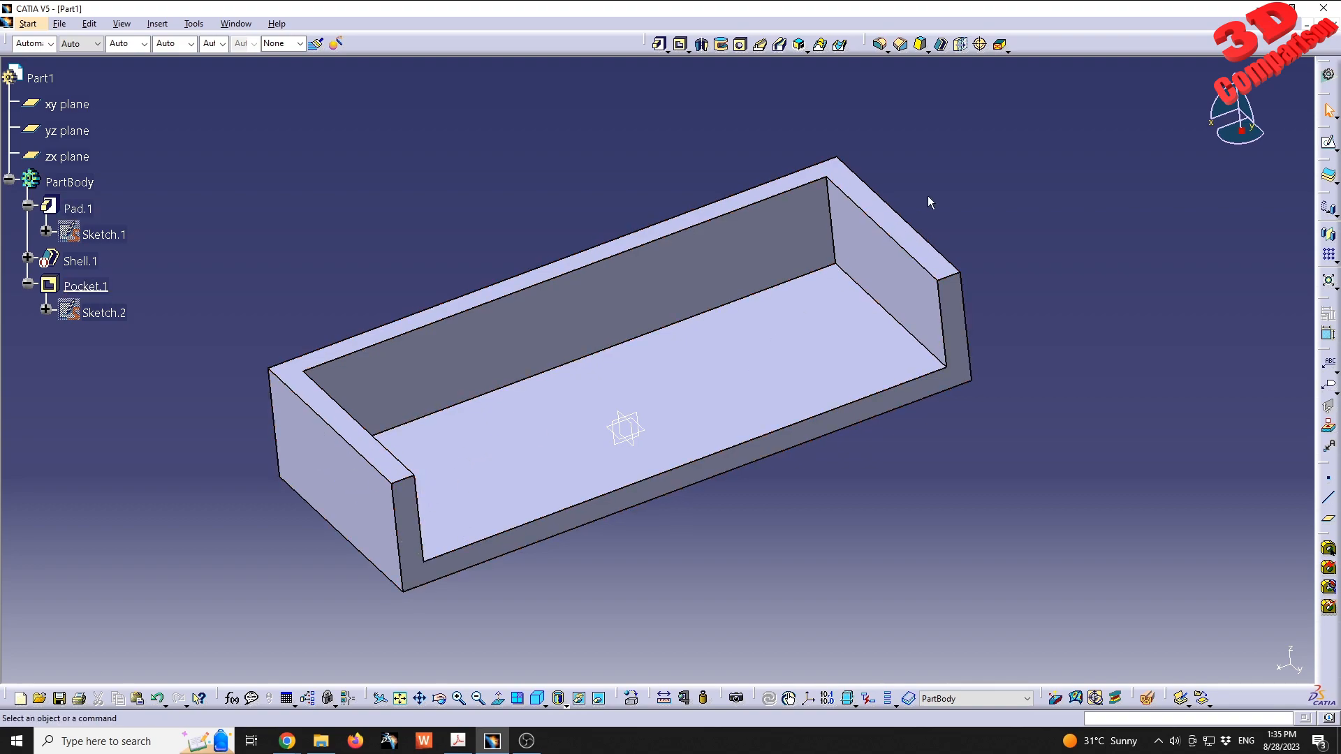
- Start a Draft with a 10 degree angle and select the pocket's three inner walls as the faces to draft
{"action": "left_click", "coordinate": [920, 46]}
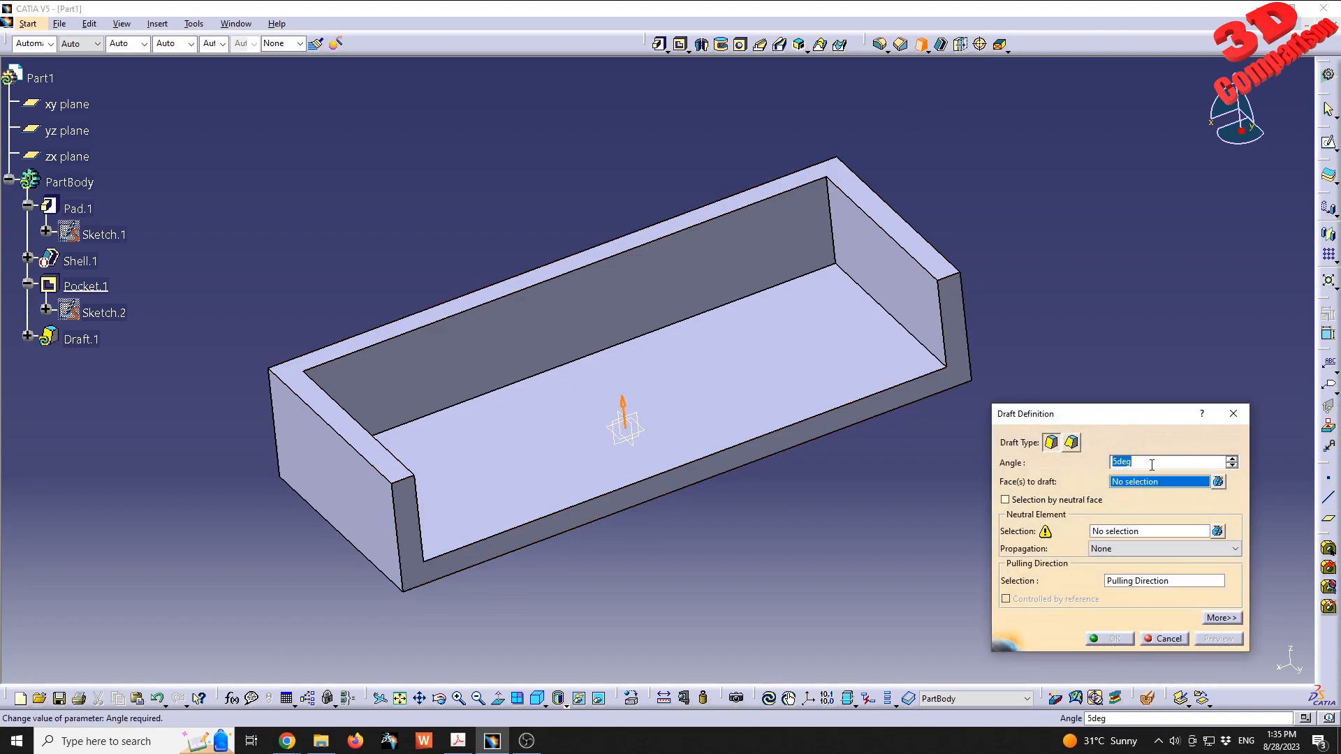
{"action": "type", "text": "10"}
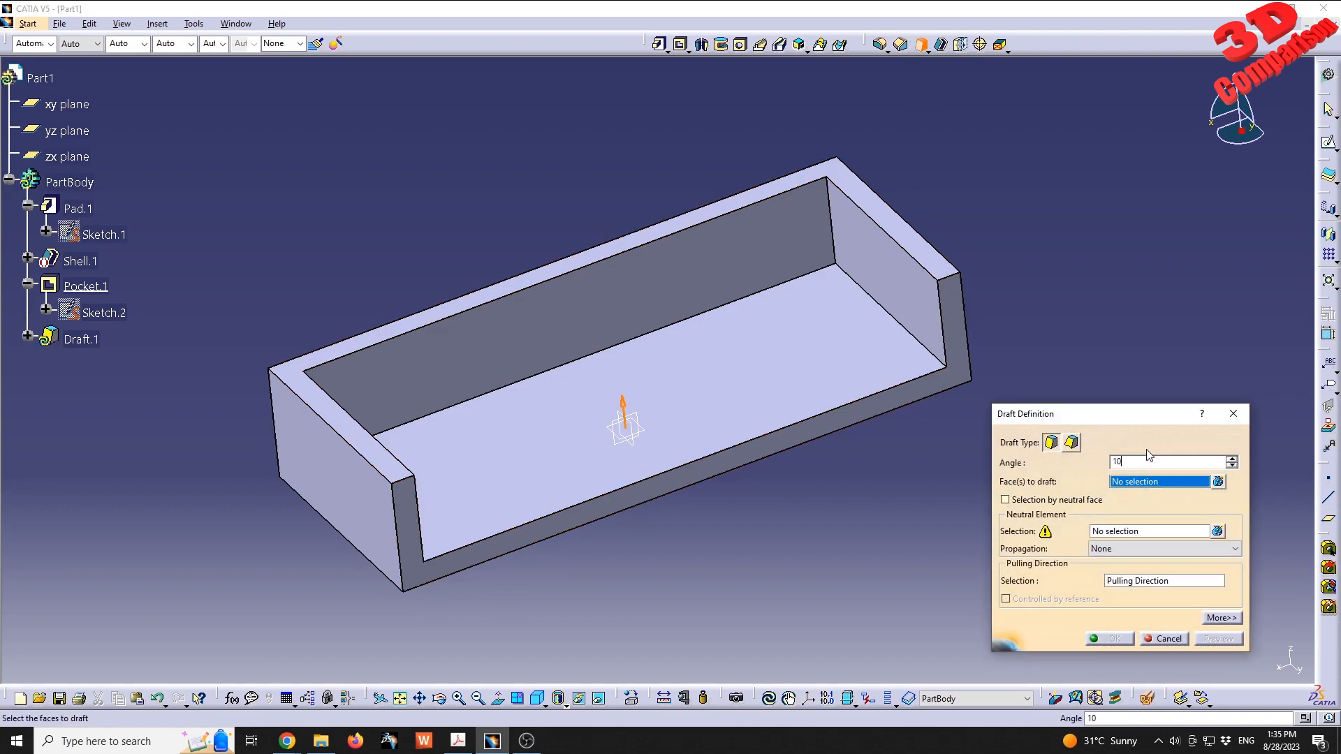
{"action": "left_click", "coordinate": [900, 283]}
{"action": "left_click", "coordinate": [811, 320]}
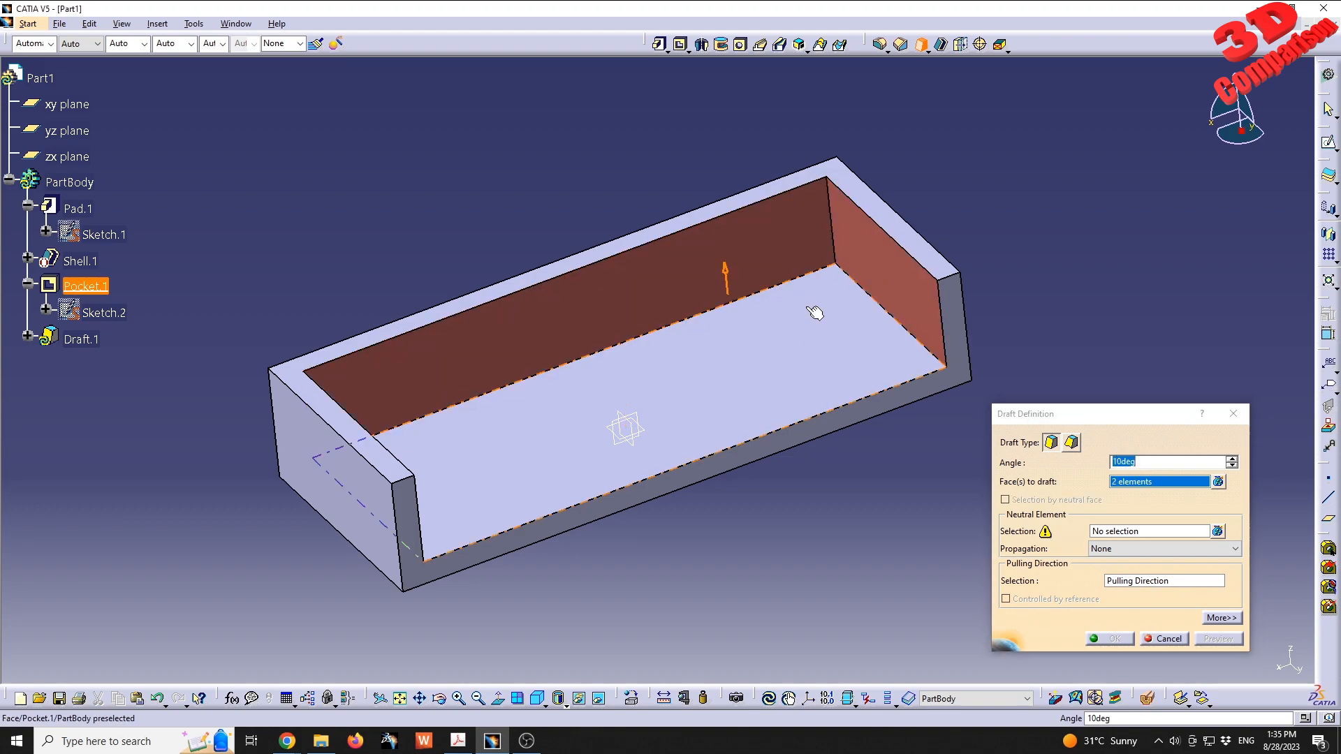
{"action": "middle_click_drag", "start_coordinate": [811, 321], "coordinate": [619, 379]}
{"action": "left_click", "coordinate": [461, 412]}
{"action": "middle_click_drag", "start_coordinate": [461, 412], "coordinate": [683, 364]}
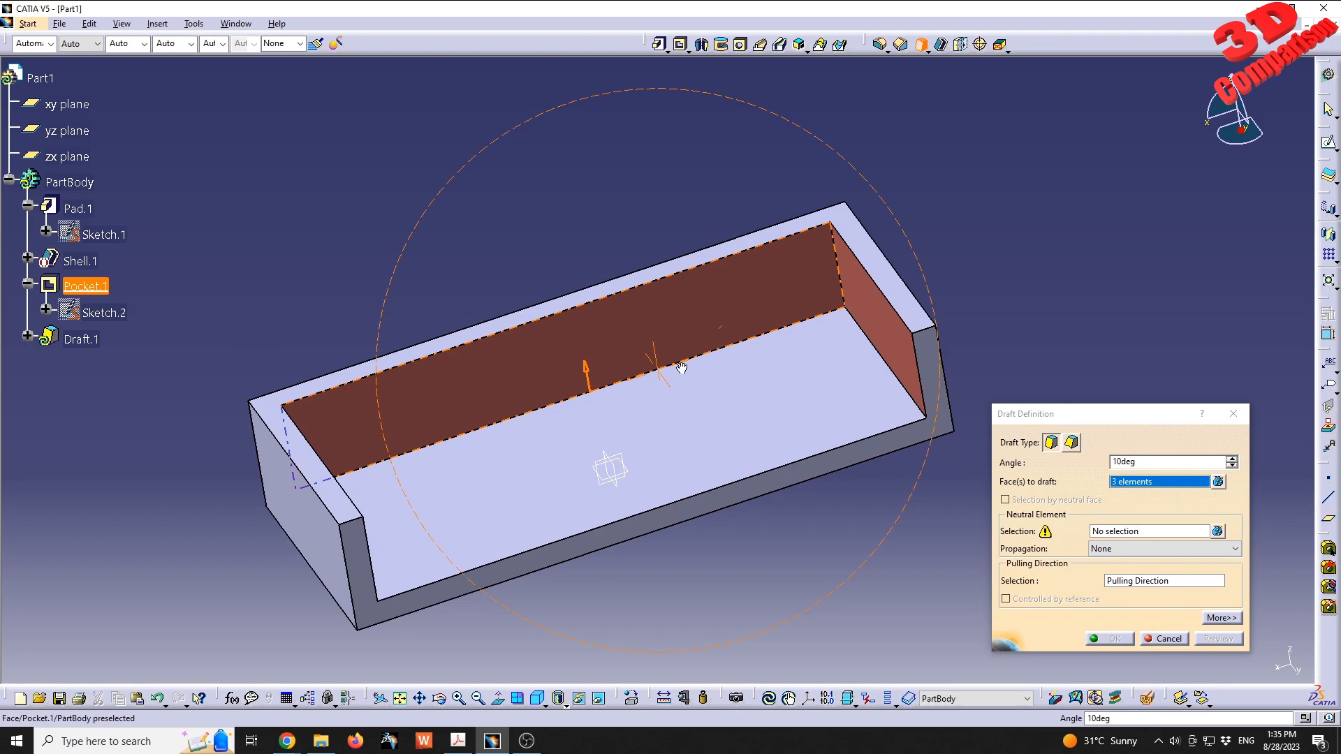
- Use the pocket floor as the draft's neutral element, preview the draft and apply it
{"action": "left_click", "coordinate": [1120, 535]}
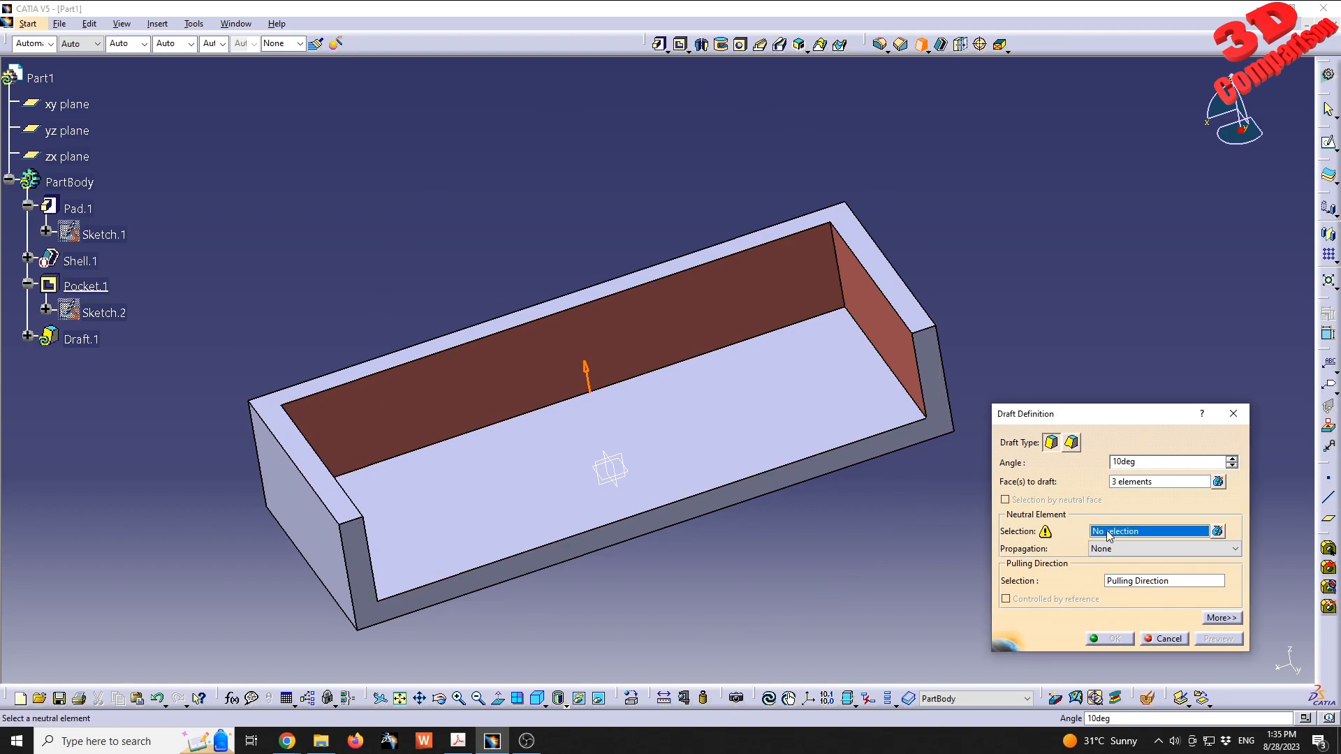
{"action": "left_click", "coordinate": [754, 406]}
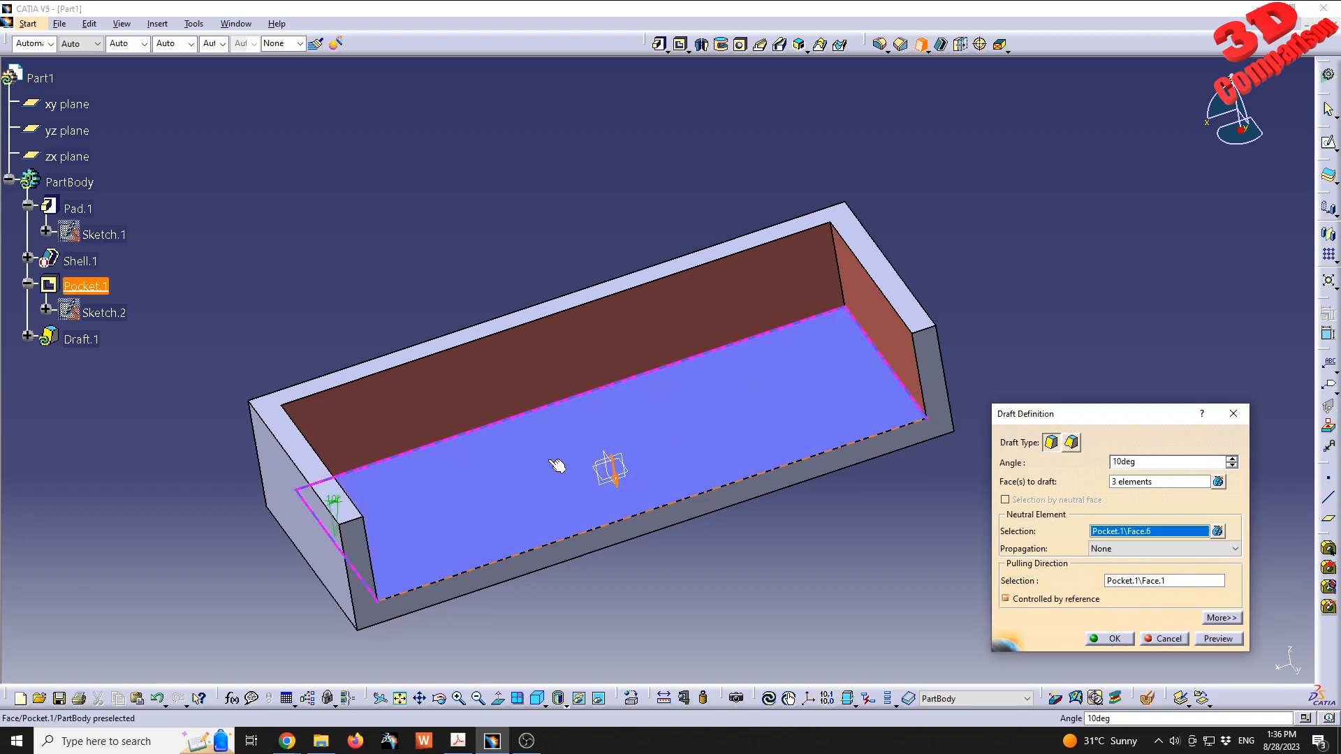
{"action": "left_click", "coordinate": [1219, 639]}
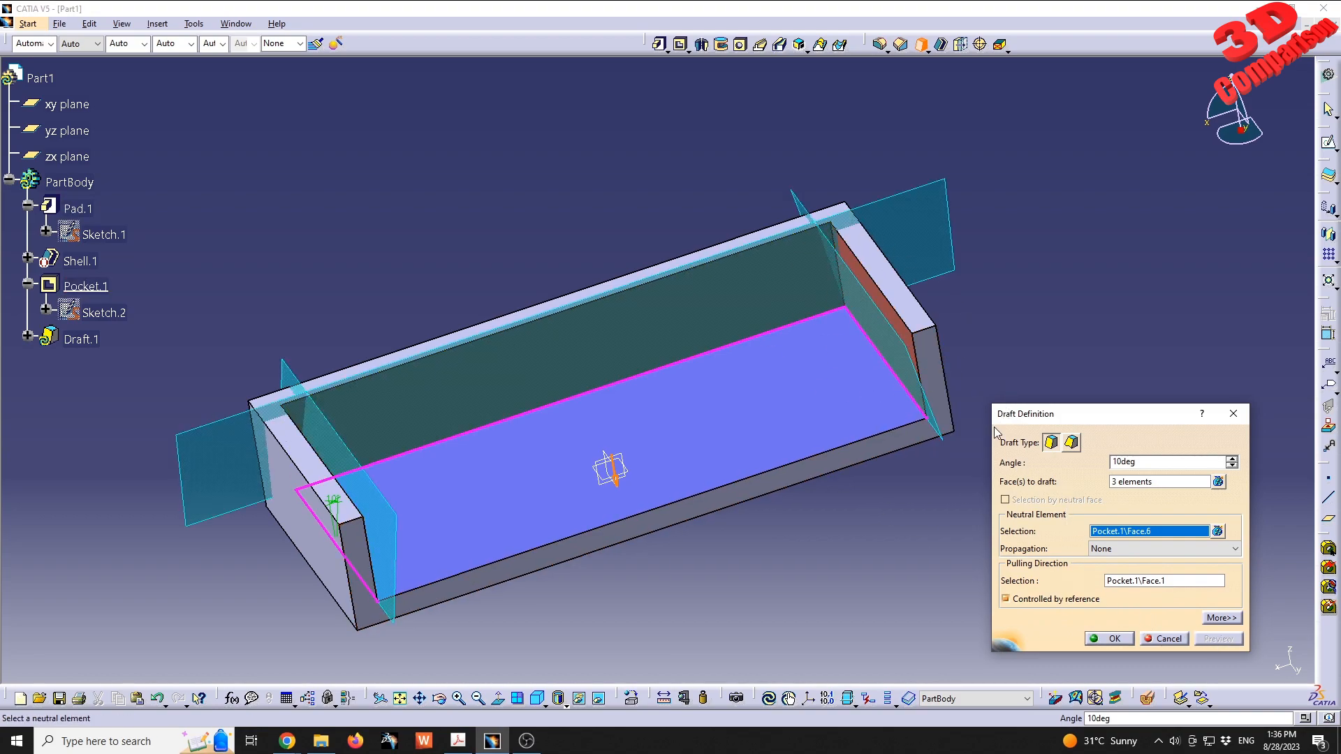
{"action": "middle_click_drag", "start_coordinate": [821, 479], "coordinate": [599, 356]}
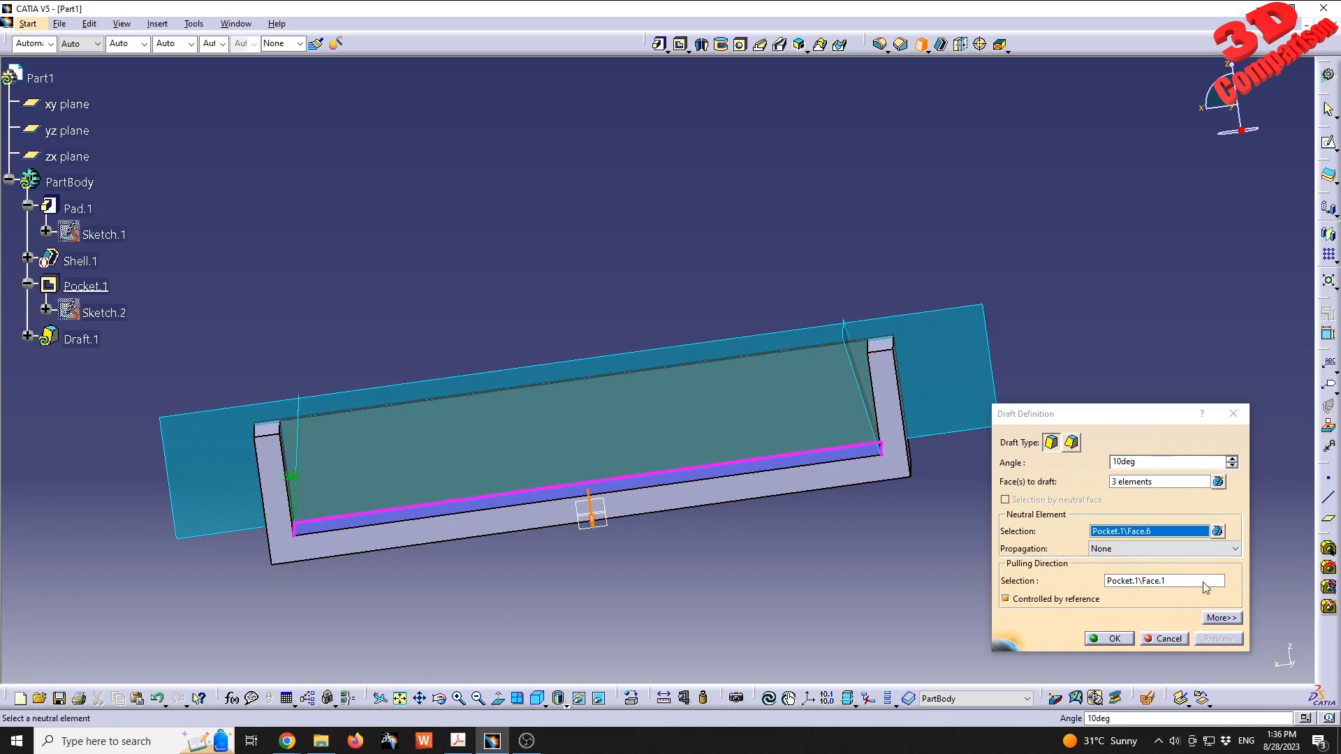
{"action": "left_click", "coordinate": [1114, 639]}
{"action": "middle_click_drag", "start_coordinate": [809, 404], "coordinate": [656, 449]}
{"action": "middle_click_drag", "start_coordinate": [584, 393], "coordinate": [307, 356]}
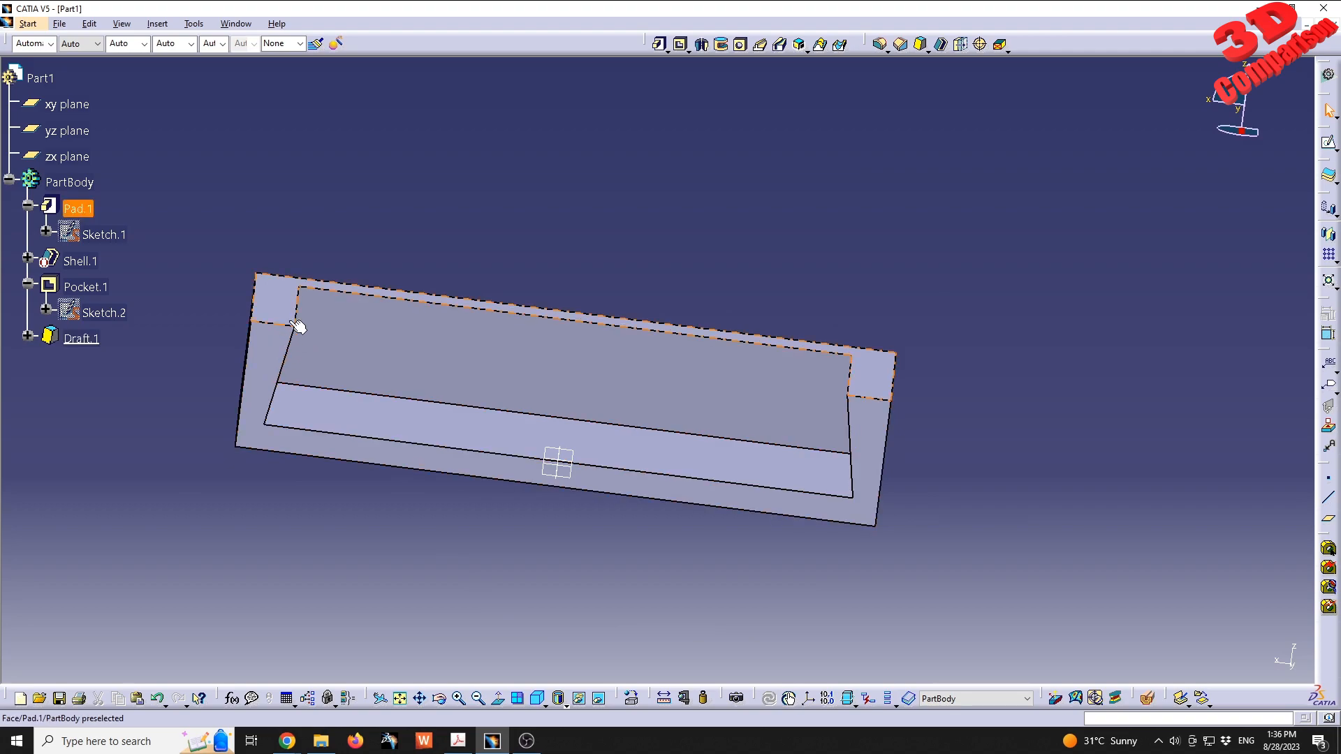
- Edit the draft to reverse its pulling direction so it points up from the floor, preview it and apply the change
{"action": "double_click", "coordinate": [81, 338]}
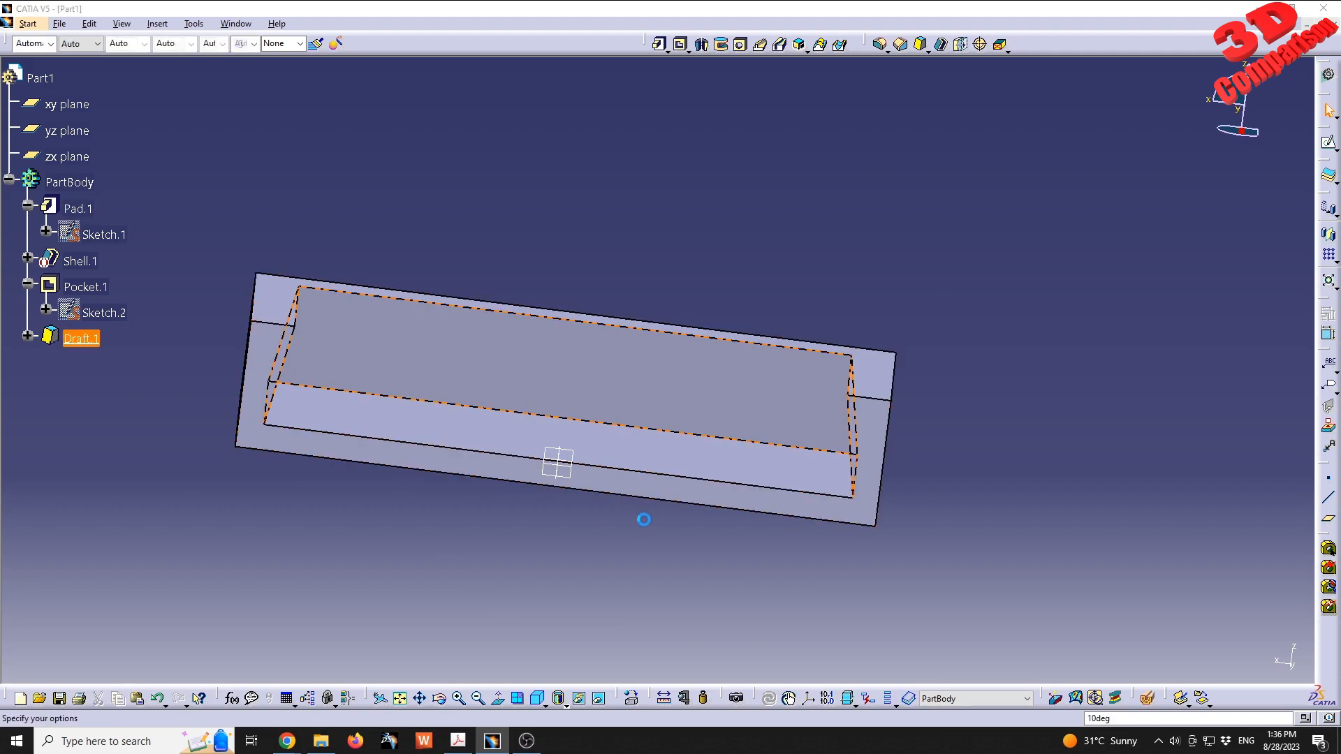
{"action": "middle_click_drag", "start_coordinate": [440, 413], "coordinate": [565, 480]}
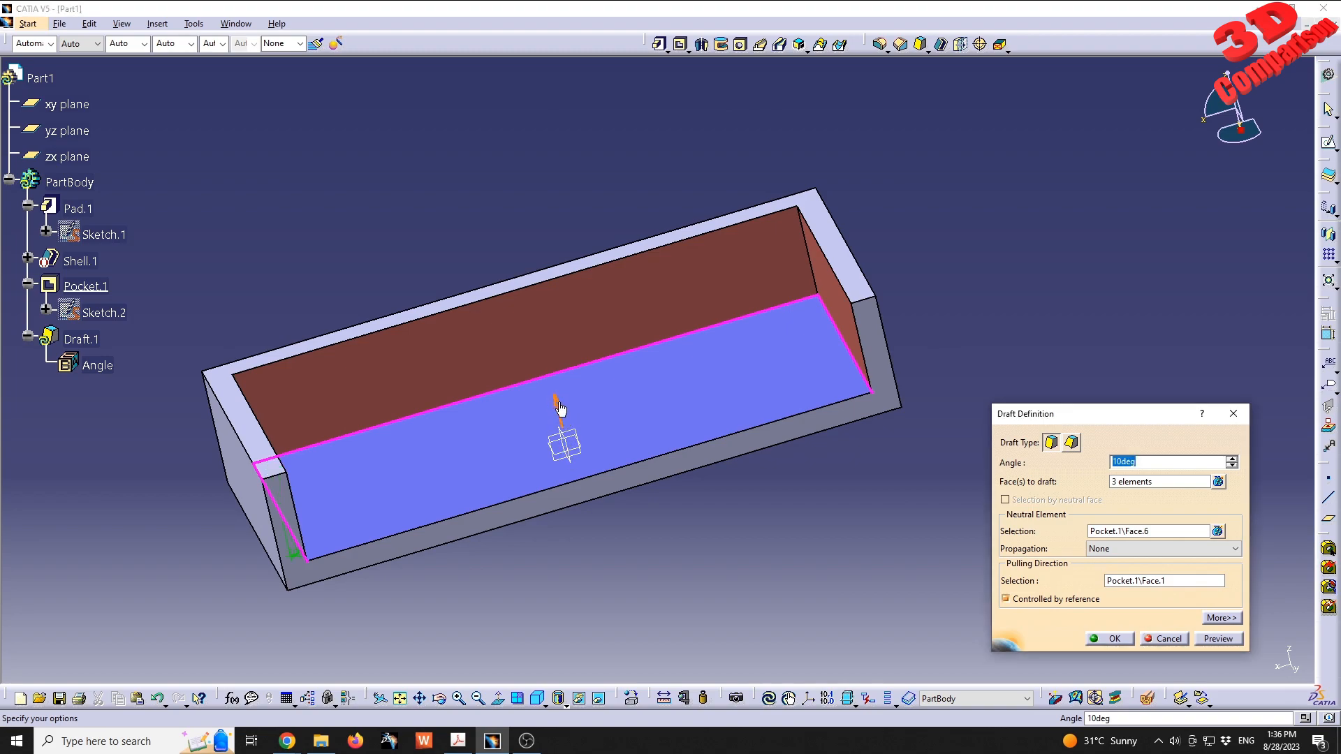
{"action": "middle_click_drag", "start_coordinate": [560, 420], "coordinate": [537, 471]}
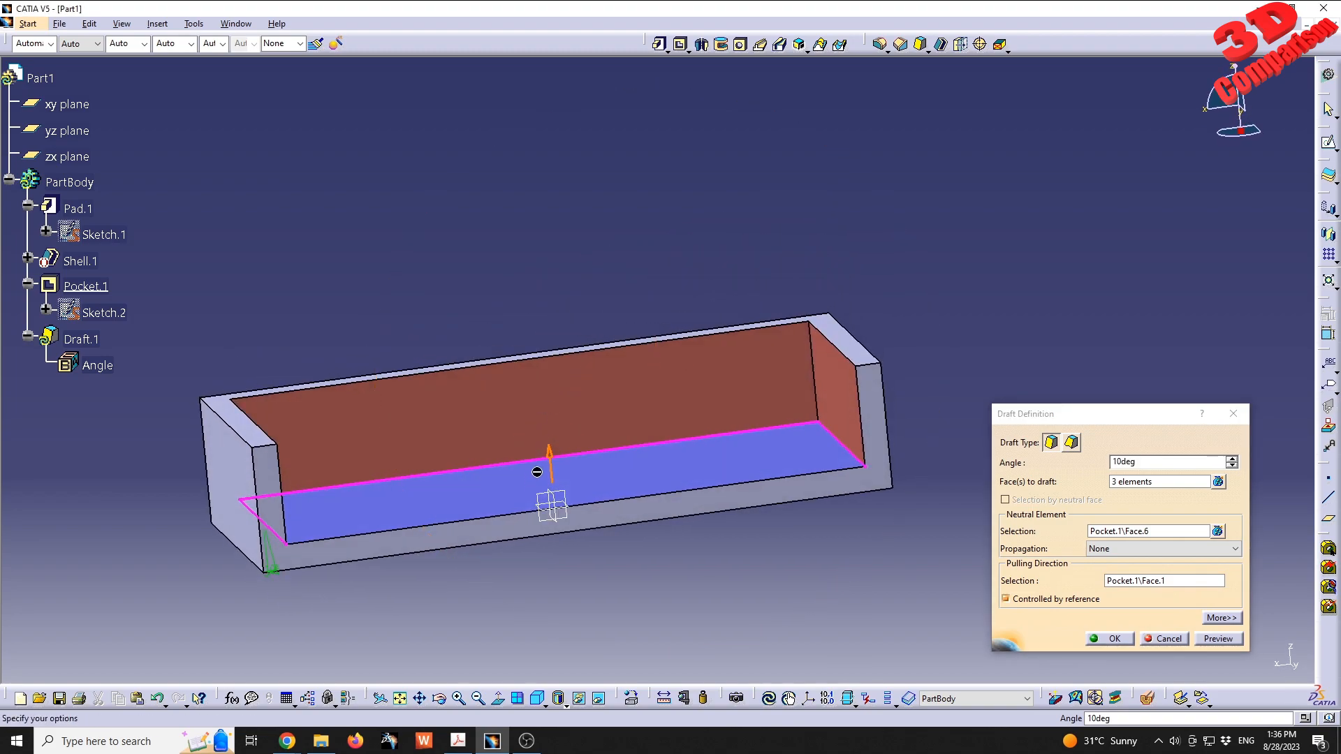
{"action": "left_click", "coordinate": [1218, 639]}
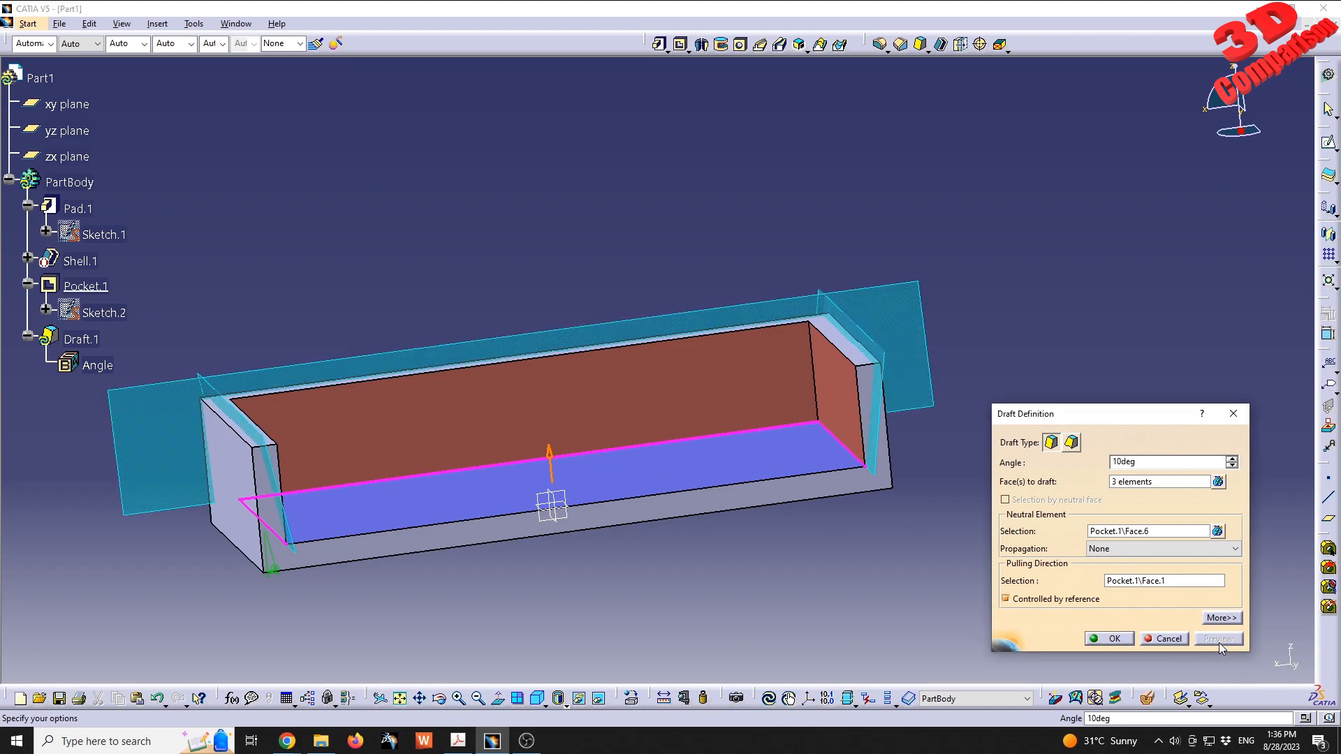
{"action": "middle_click_drag", "start_coordinate": [899, 459], "coordinate": [832, 486]}
{"action": "left_click", "coordinate": [1115, 639]}
{"action": "middle_click_drag", "start_coordinate": [455, 568], "coordinate": [828, 357]}
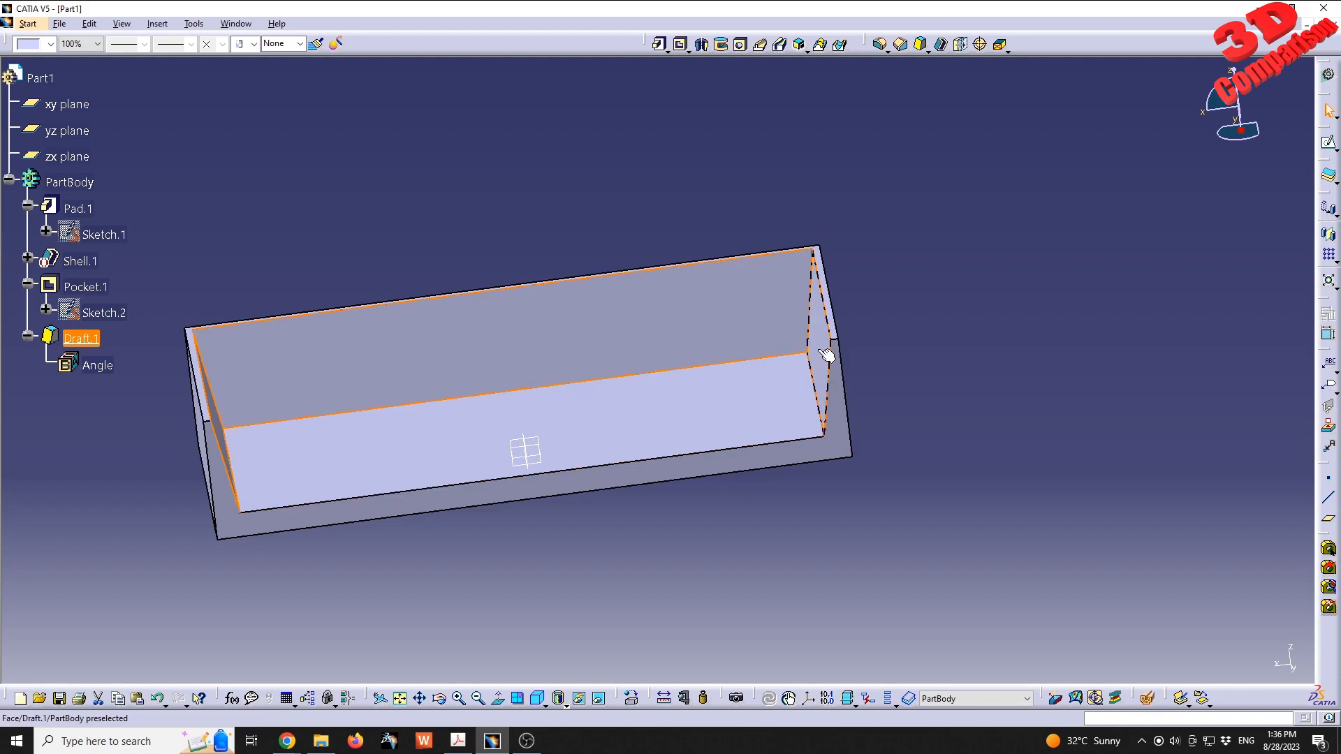
{"action": "middle_click_drag", "start_coordinate": [841, 368], "coordinate": [592, 260]}
{"action": "middle_click_drag", "start_coordinate": [349, 494], "coordinate": [640, 574]}
{"action": "middle_click_drag", "start_coordinate": [370, 531], "coordinate": [661, 471]}
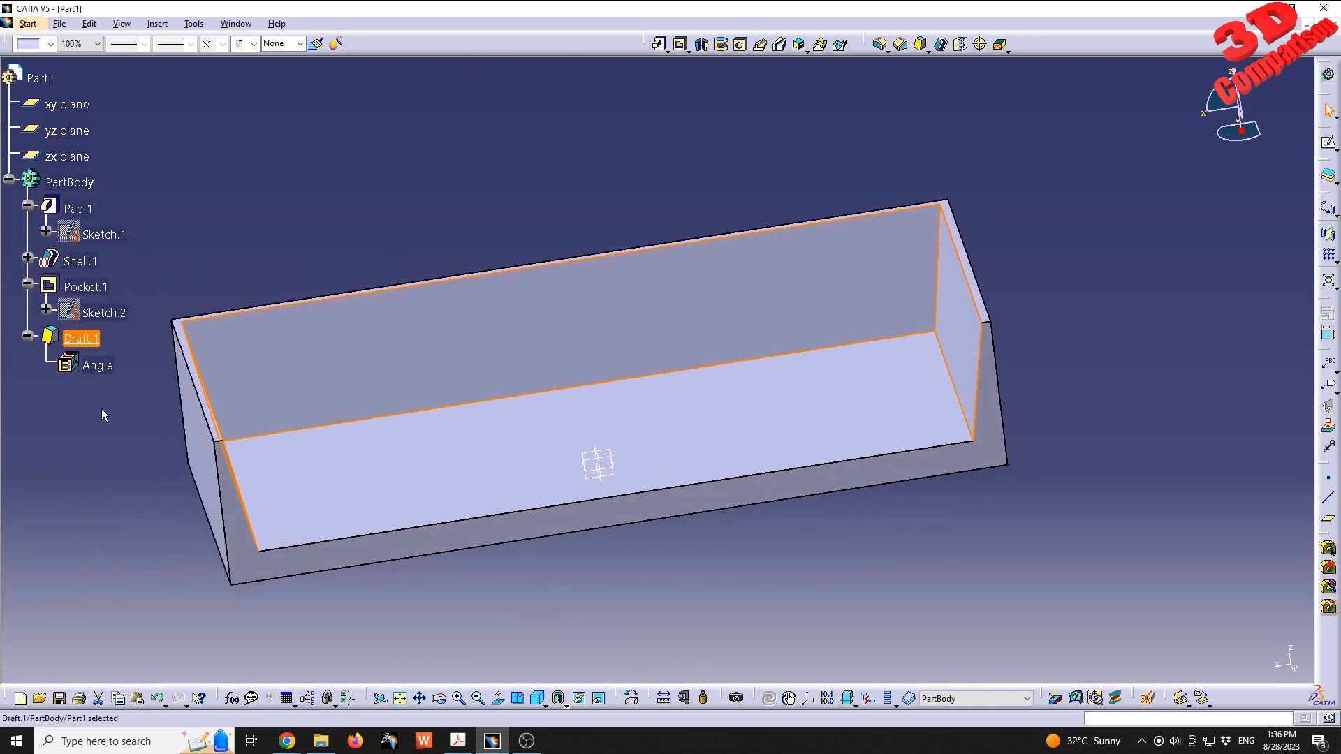
- Edit the draft to replace its neutral element, the pocket floor, with the block's top rim face, and apply the change
{"action": "double_click", "coordinate": [92, 340]}
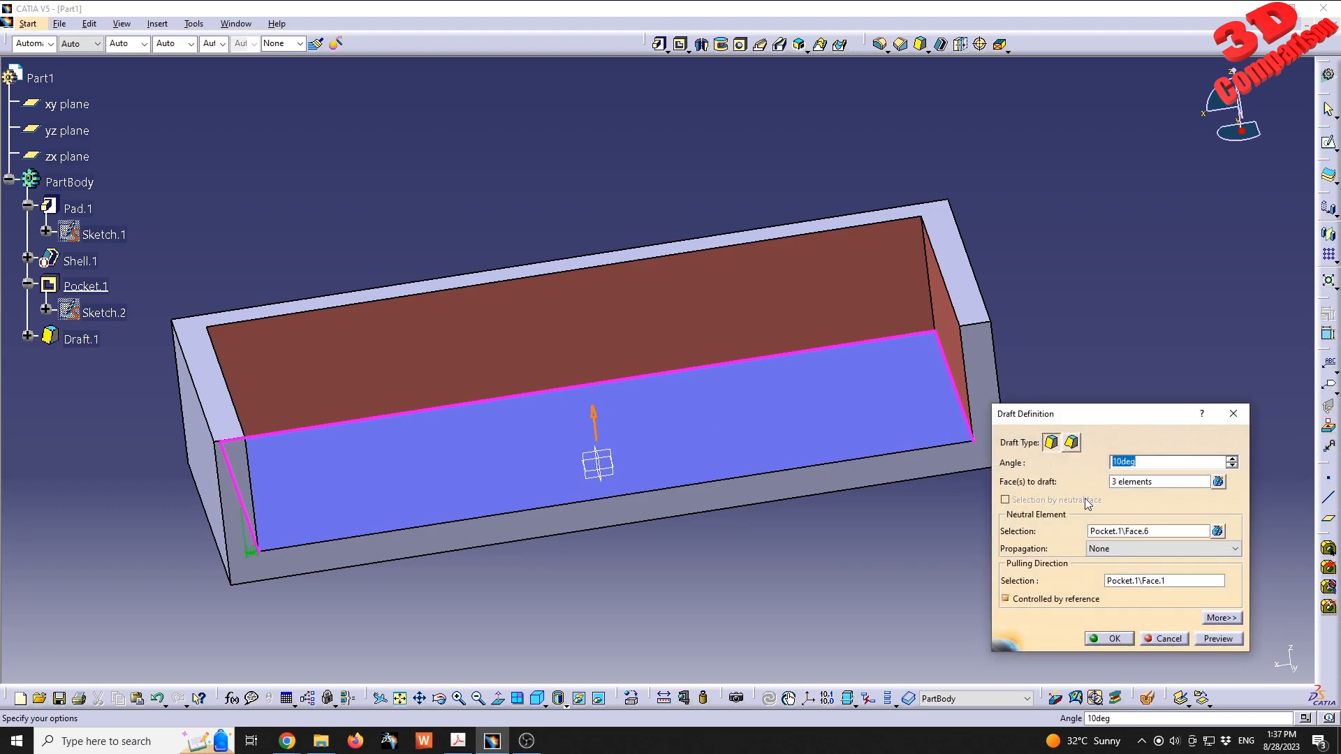
{"action": "left_click", "coordinate": [1145, 531]}
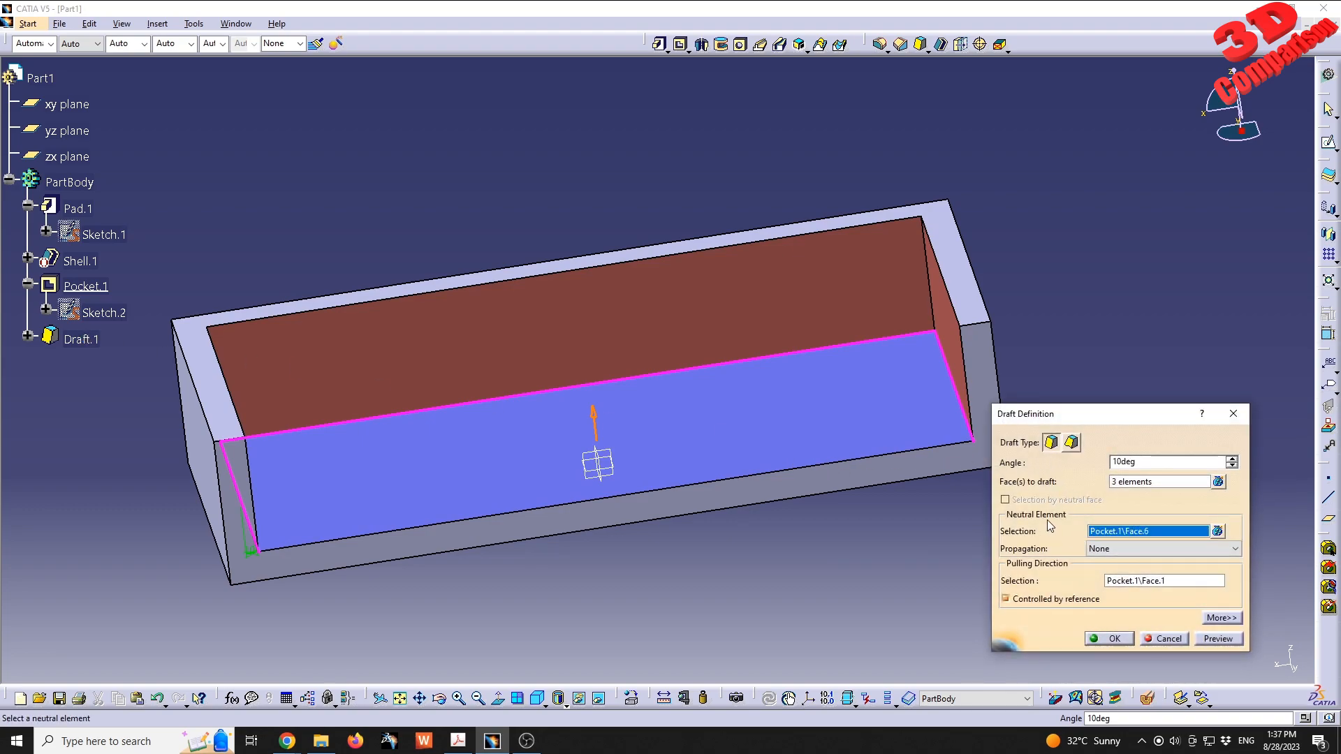
{"action": "left_click", "coordinate": [1217, 532]}
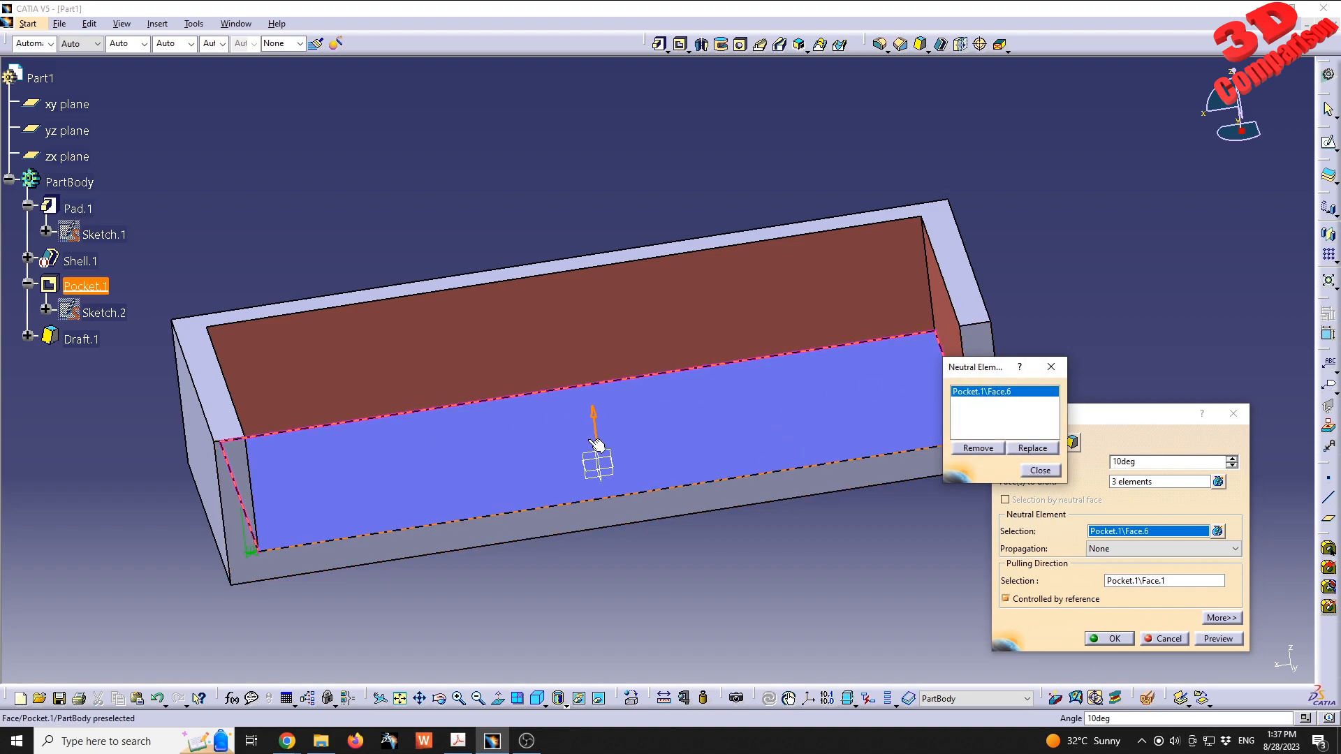
{"action": "left_click", "coordinate": [979, 449]}
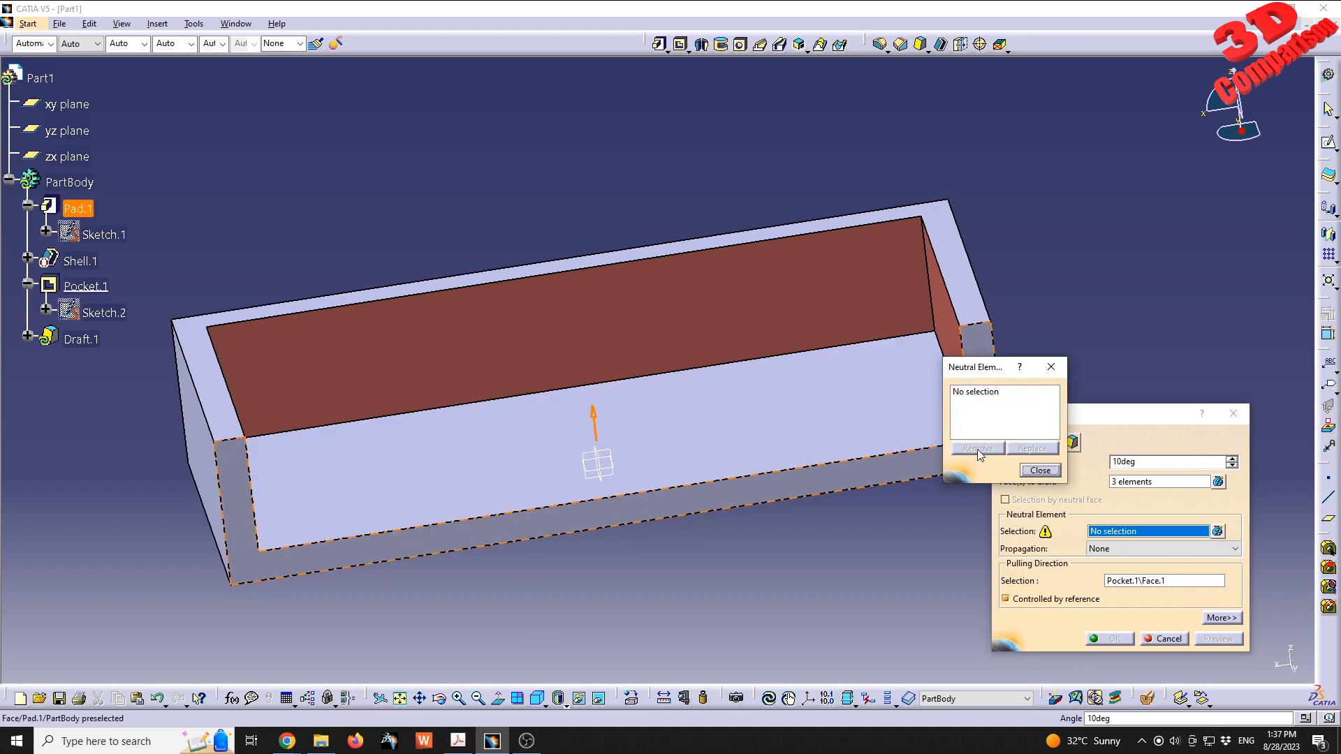
{"action": "left_click", "coordinate": [963, 271]}
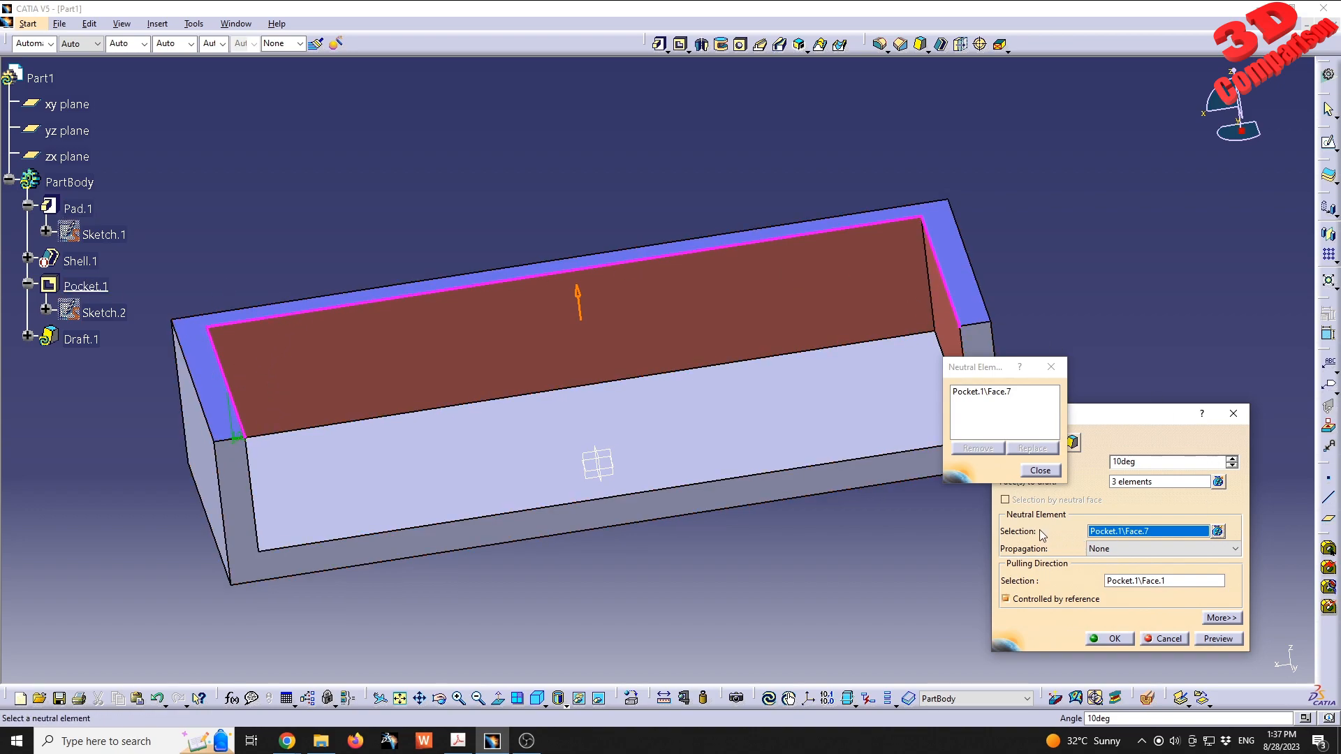
{"action": "left_click", "coordinate": [1041, 470]}
{"action": "left_click", "coordinate": [1114, 639]}
- Fillet the two upright inner corner edges of the pocket with a 10 mm radius, previewing before applying
{"action": "middle_click_drag", "start_coordinate": [697, 452], "coordinate": [263, 359]}
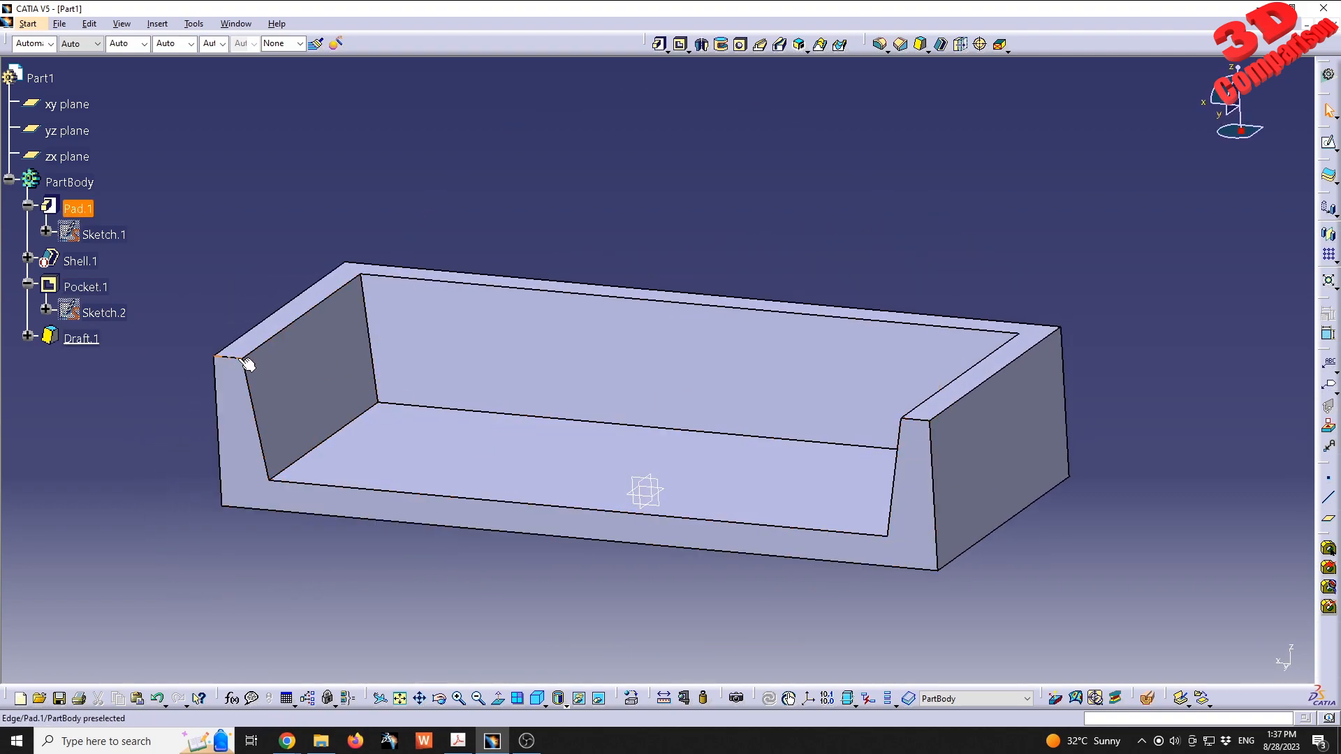
{"action": "middle_click_drag", "start_coordinate": [299, 479], "coordinate": [752, 479]}
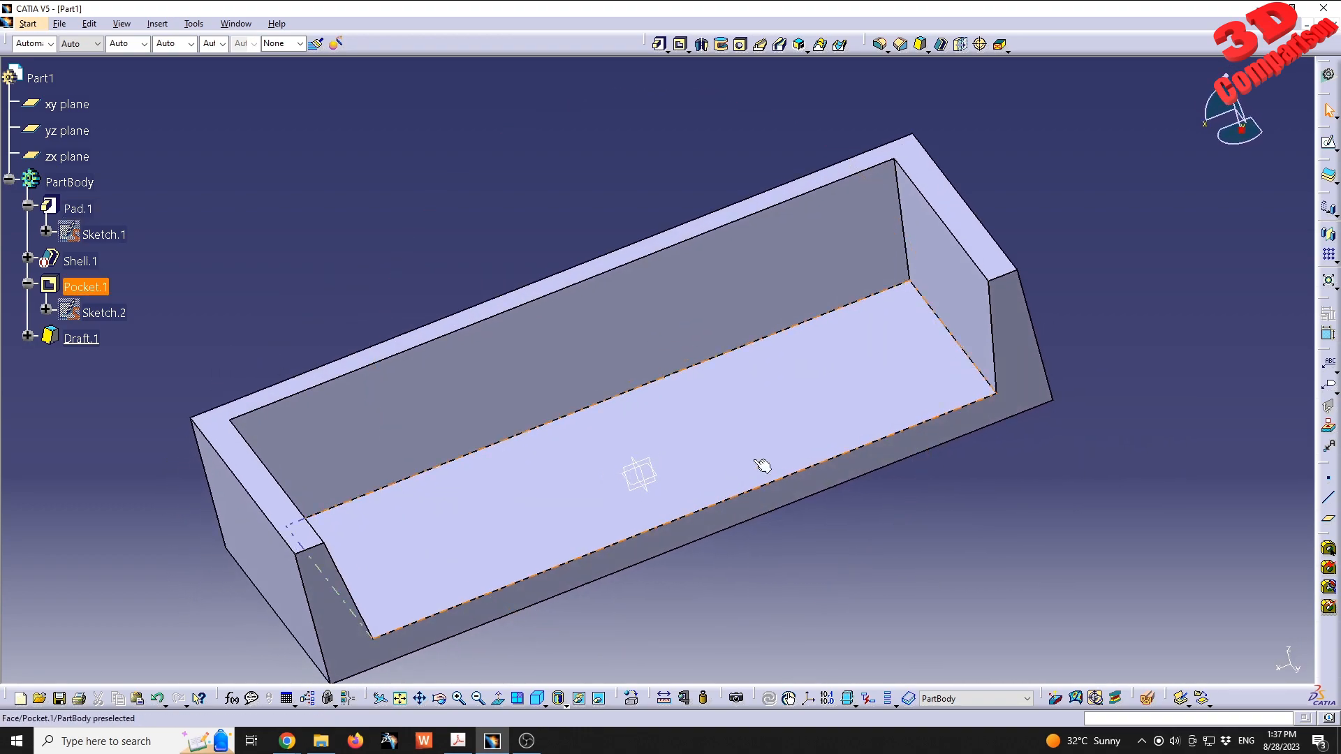
{"action": "middle_click_drag", "start_coordinate": [618, 417], "coordinate": [605, 350]}
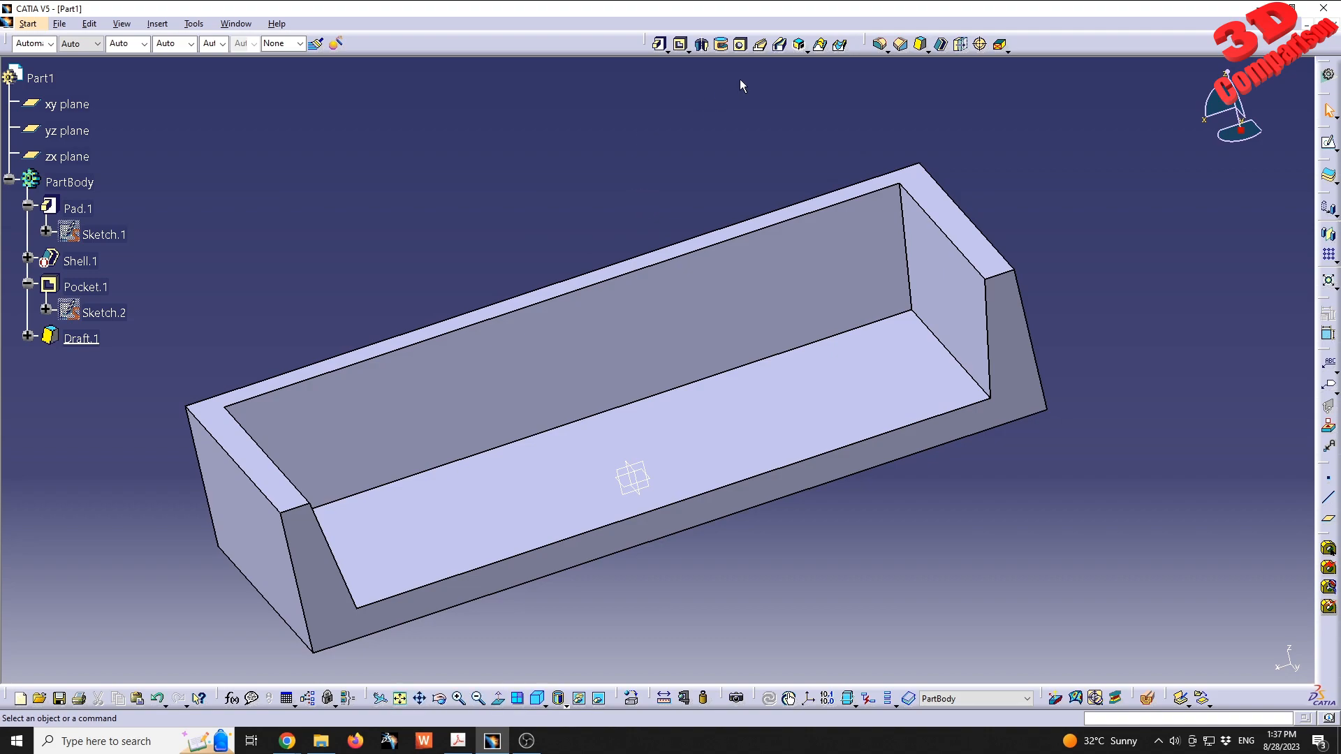
{"action": "left_click", "coordinate": [880, 44]}
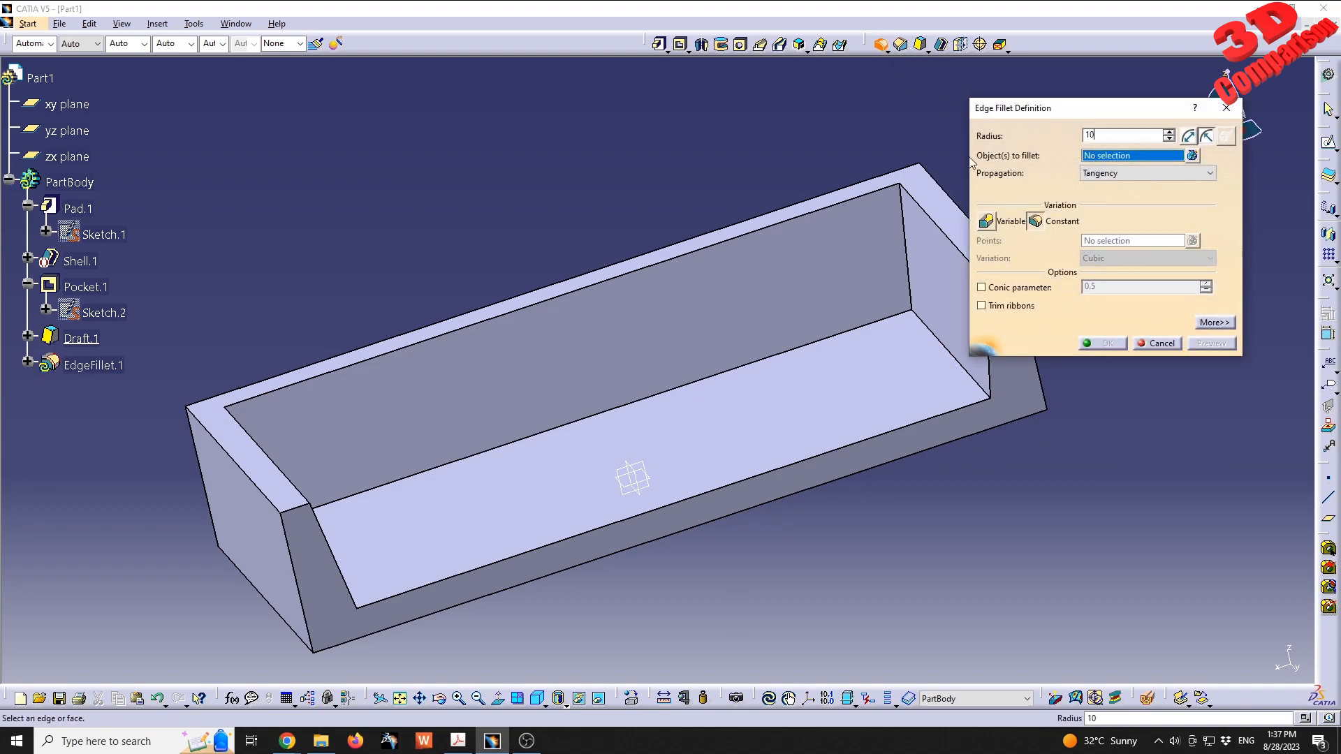
{"action": "type", "text": "10"}
{"action": "left_click", "coordinate": [830, 254]}
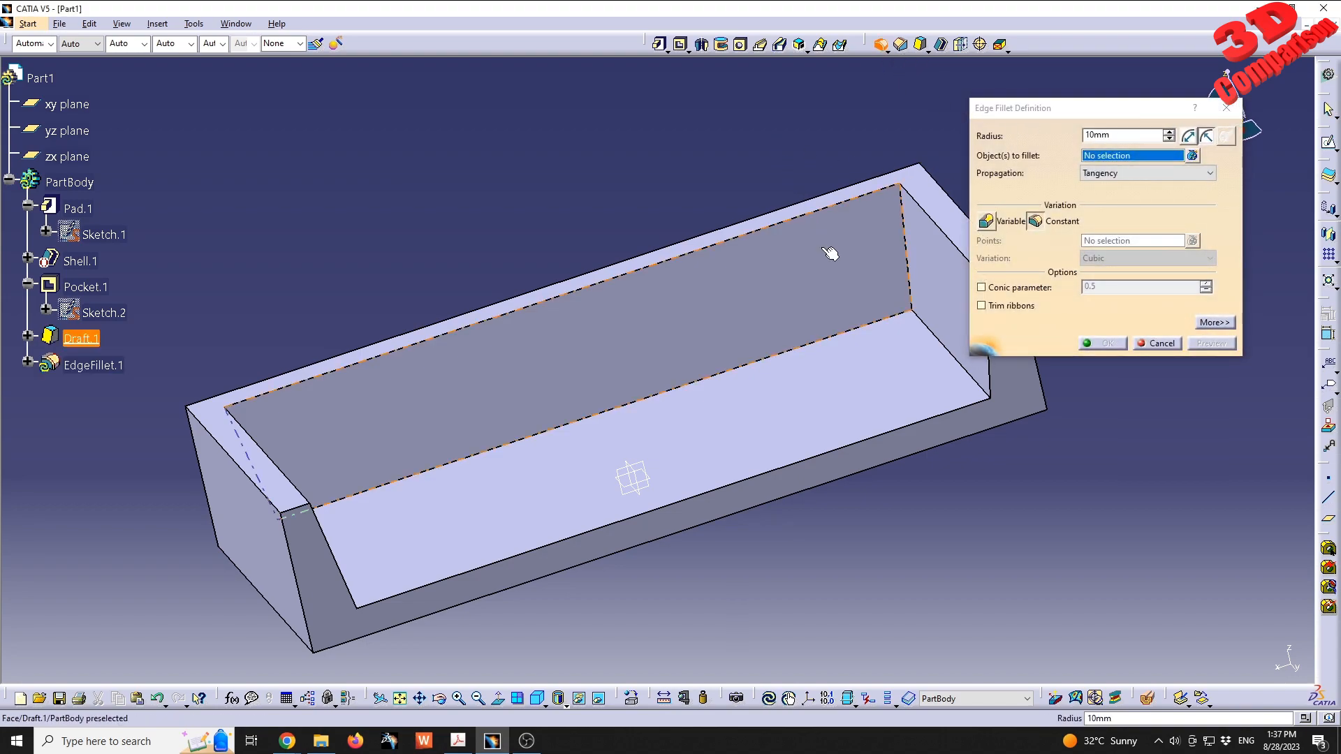
{"action": "middle_click_drag", "start_coordinate": [762, 316], "coordinate": [410, 425]}
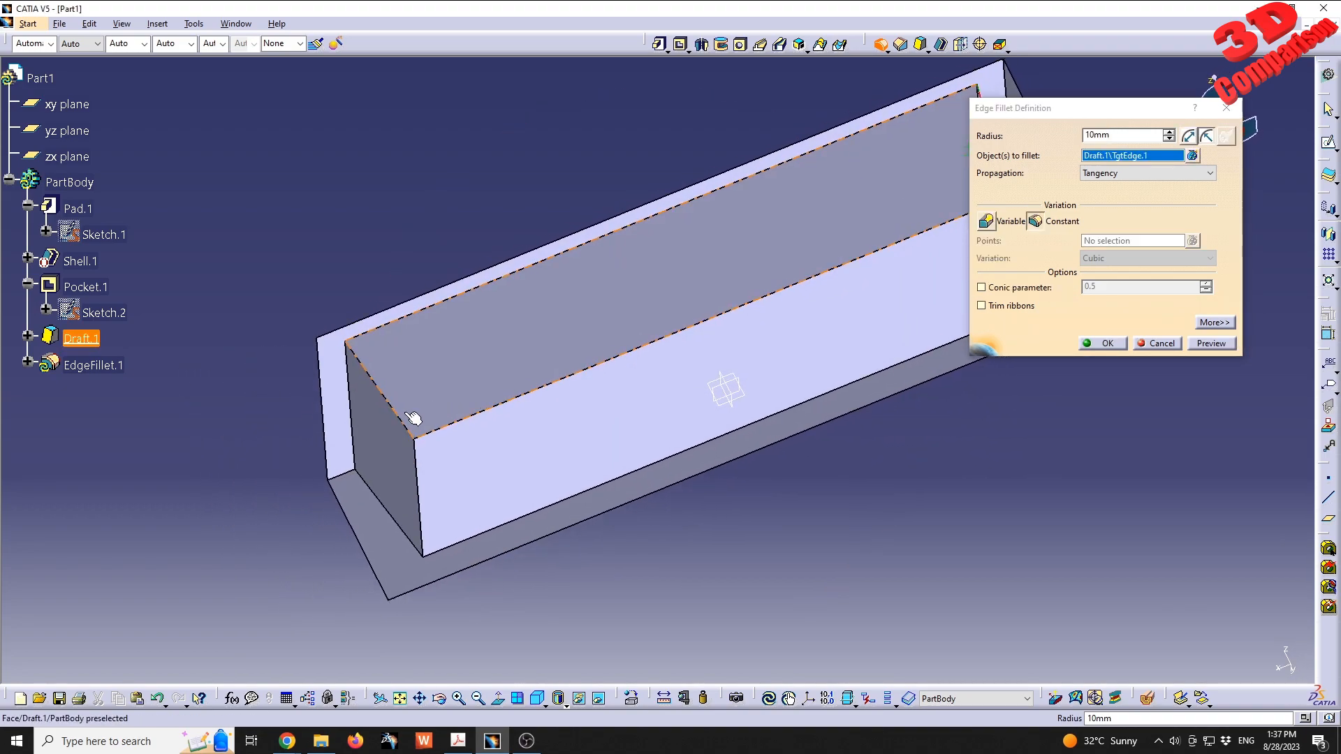
{"action": "left_click", "coordinate": [407, 422]}
{"action": "middle_click_drag", "start_coordinate": [608, 347], "coordinate": [544, 349]}
{"action": "left_click", "coordinate": [1215, 343]}
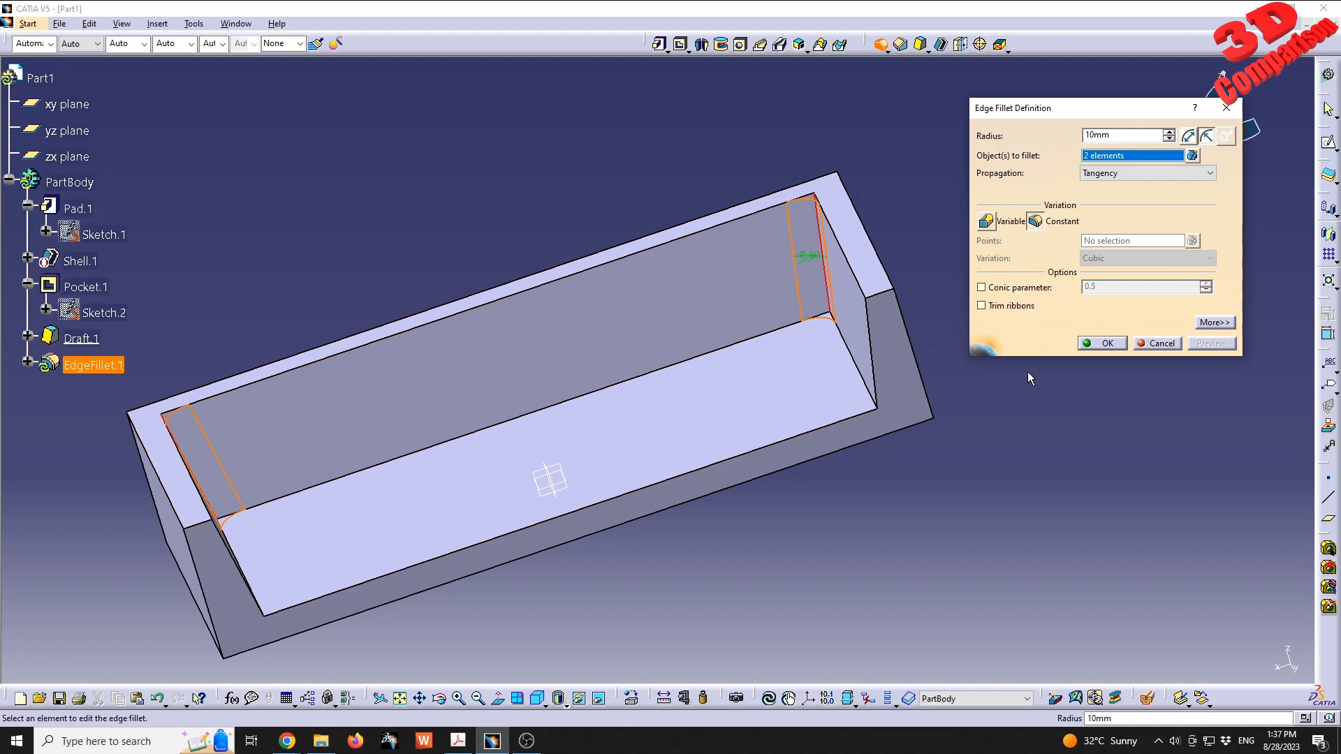
{"action": "left_click", "coordinate": [1104, 344]}
- Fillet the pocket floor's edge along the inner walls with a 15 mm radius and Tangency propagation, previewing before applying
{"action": "middle_click_drag", "start_coordinate": [1048, 368], "coordinate": [847, 455]}
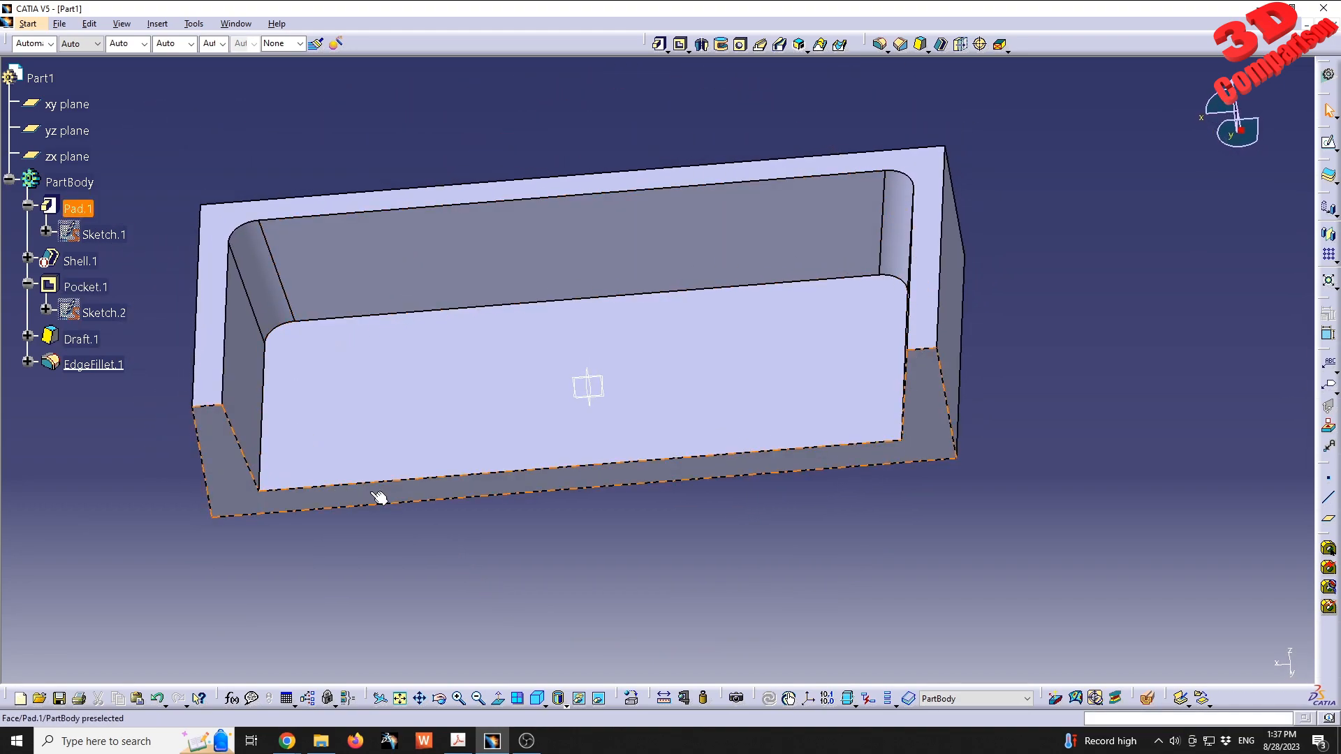
{"action": "middle_click_drag", "start_coordinate": [553, 454], "coordinate": [709, 455]}
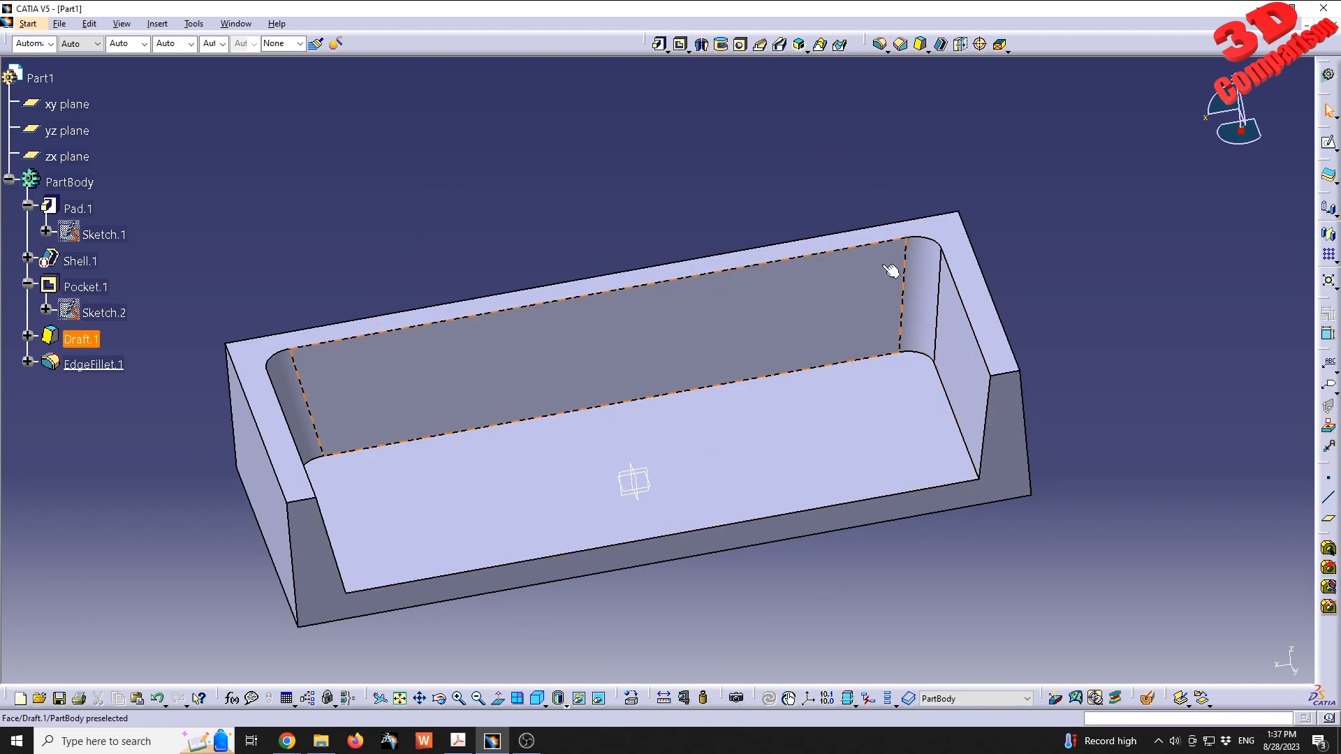
{"action": "left_click", "coordinate": [880, 46]}
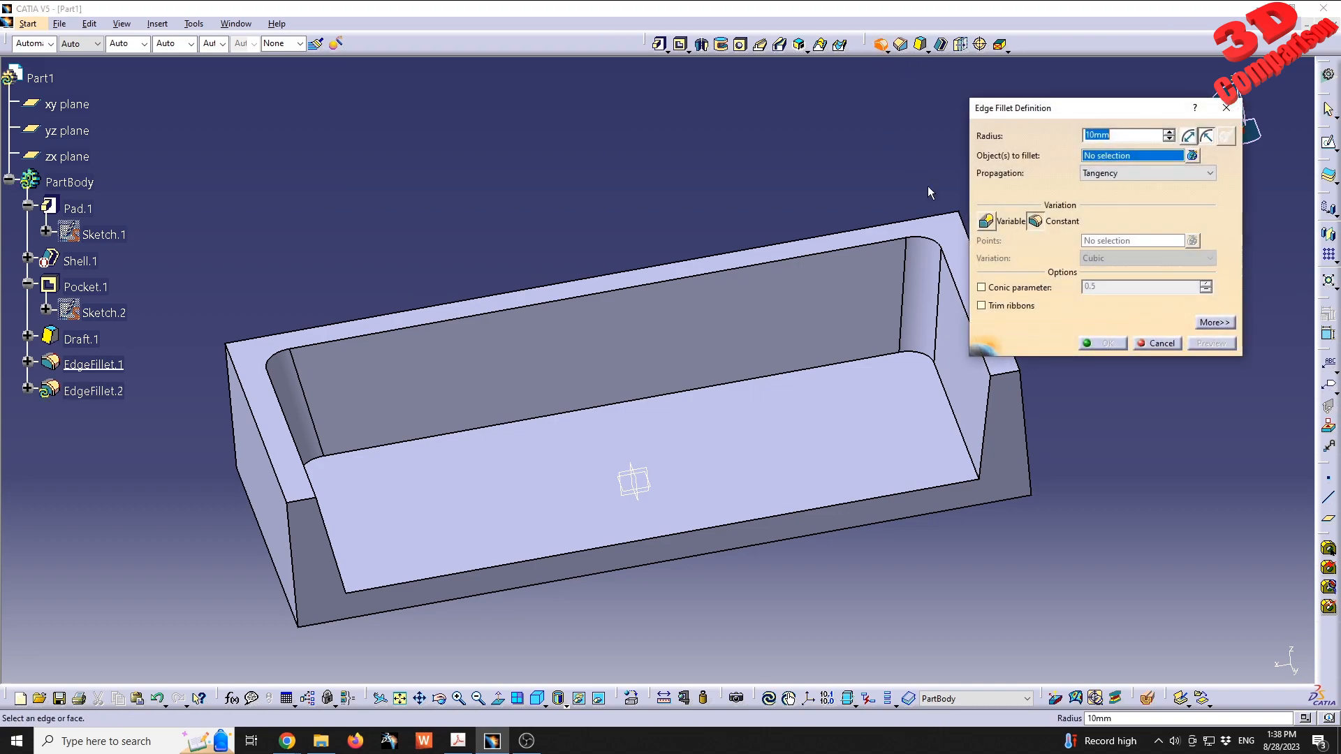
{"action": "type", "text": "15"}
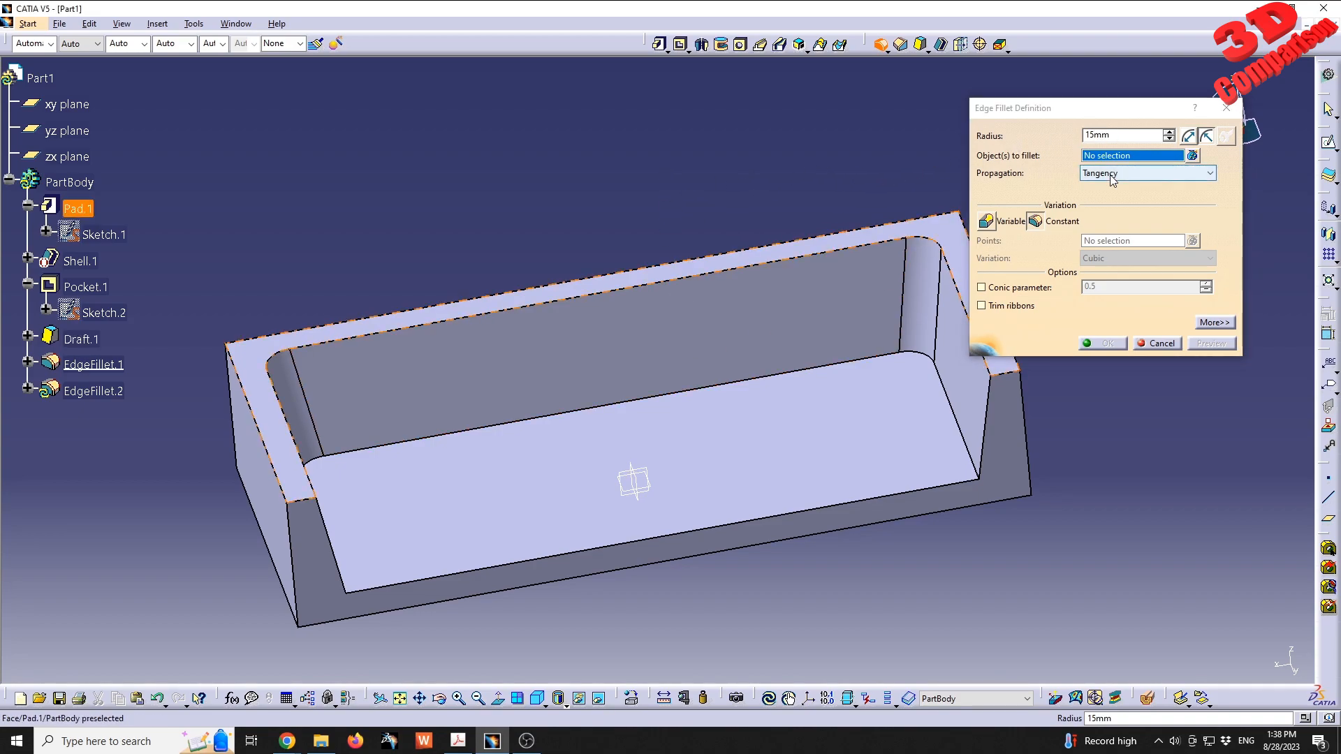
{"action": "left_click", "coordinate": [1112, 174]}
{"action": "left_click", "coordinate": [1112, 184]}
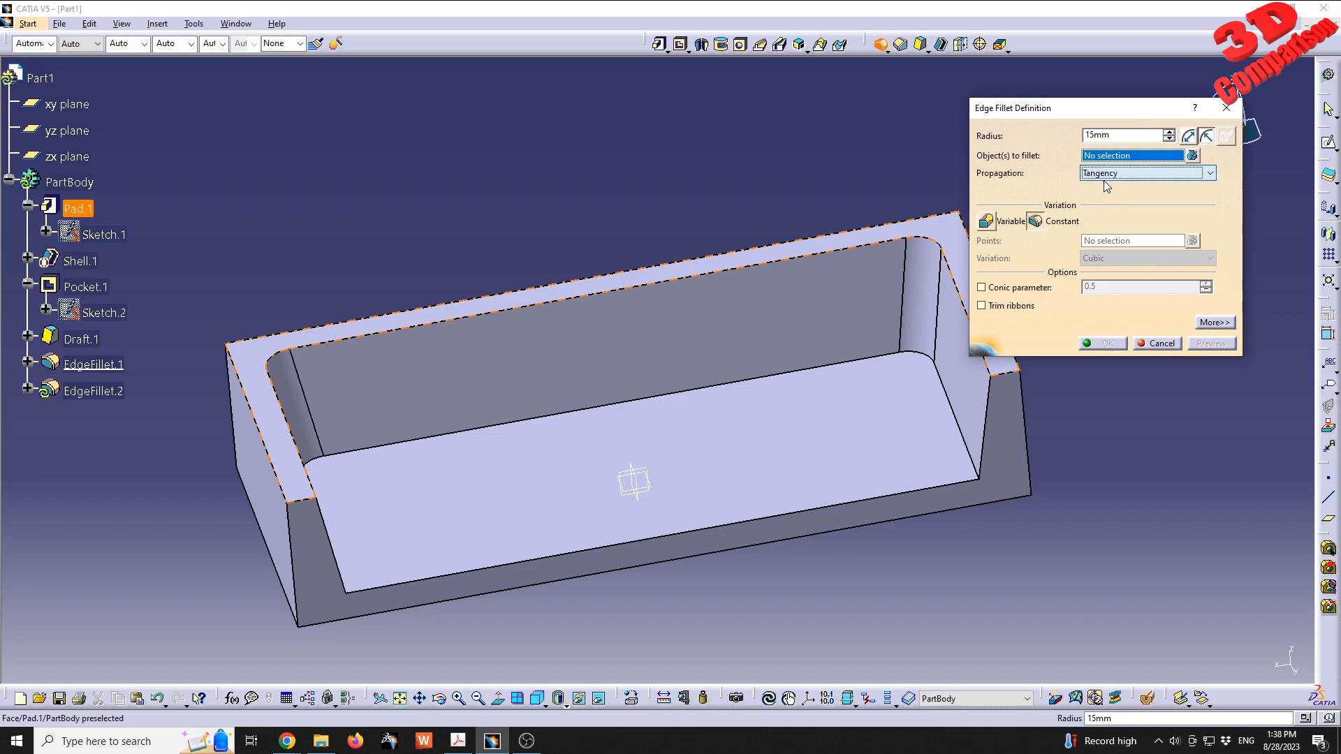
{"action": "left_click", "coordinate": [781, 373]}
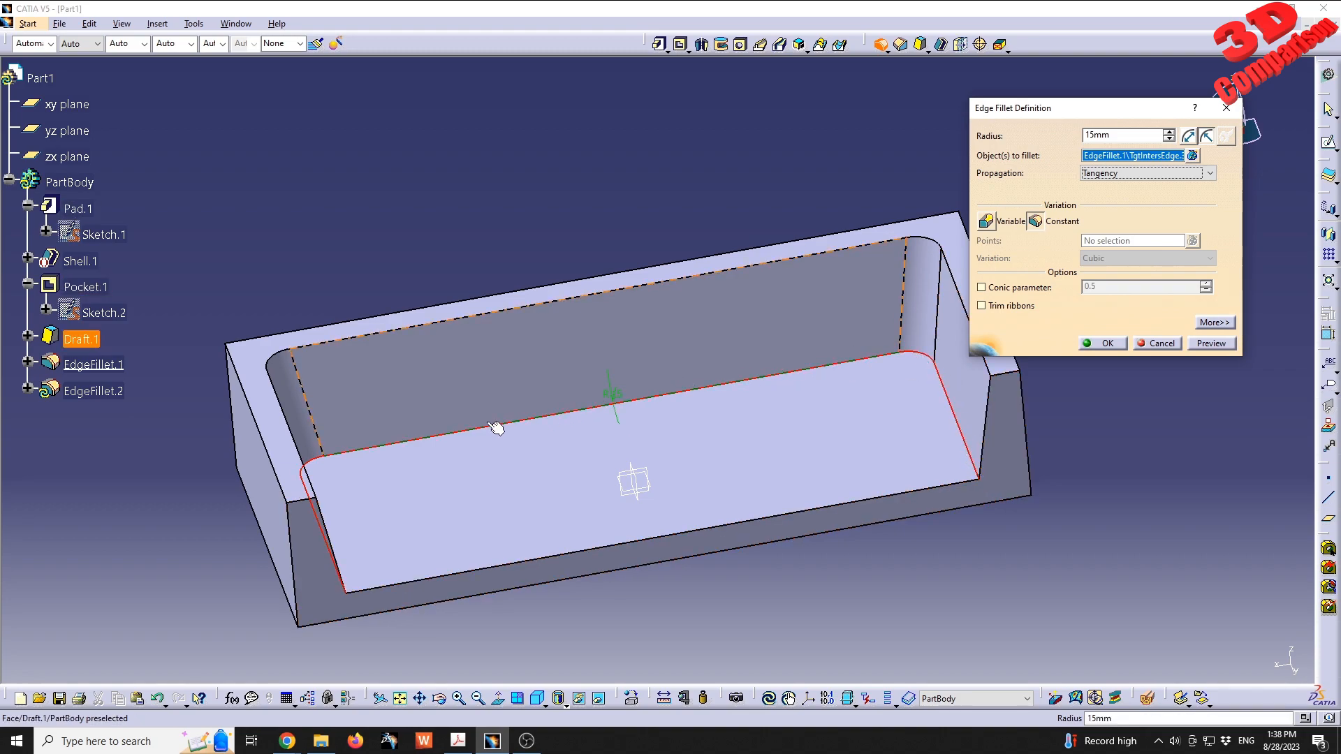
{"action": "middle_click_drag", "start_coordinate": [419, 443], "coordinate": [711, 493]}
{"action": "left_click", "coordinate": [1223, 345]}
{"action": "middle_click_drag", "start_coordinate": [745, 398], "coordinate": [937, 363]}
{"action": "middle_click_drag", "start_coordinate": [713, 440], "coordinate": [677, 428]}
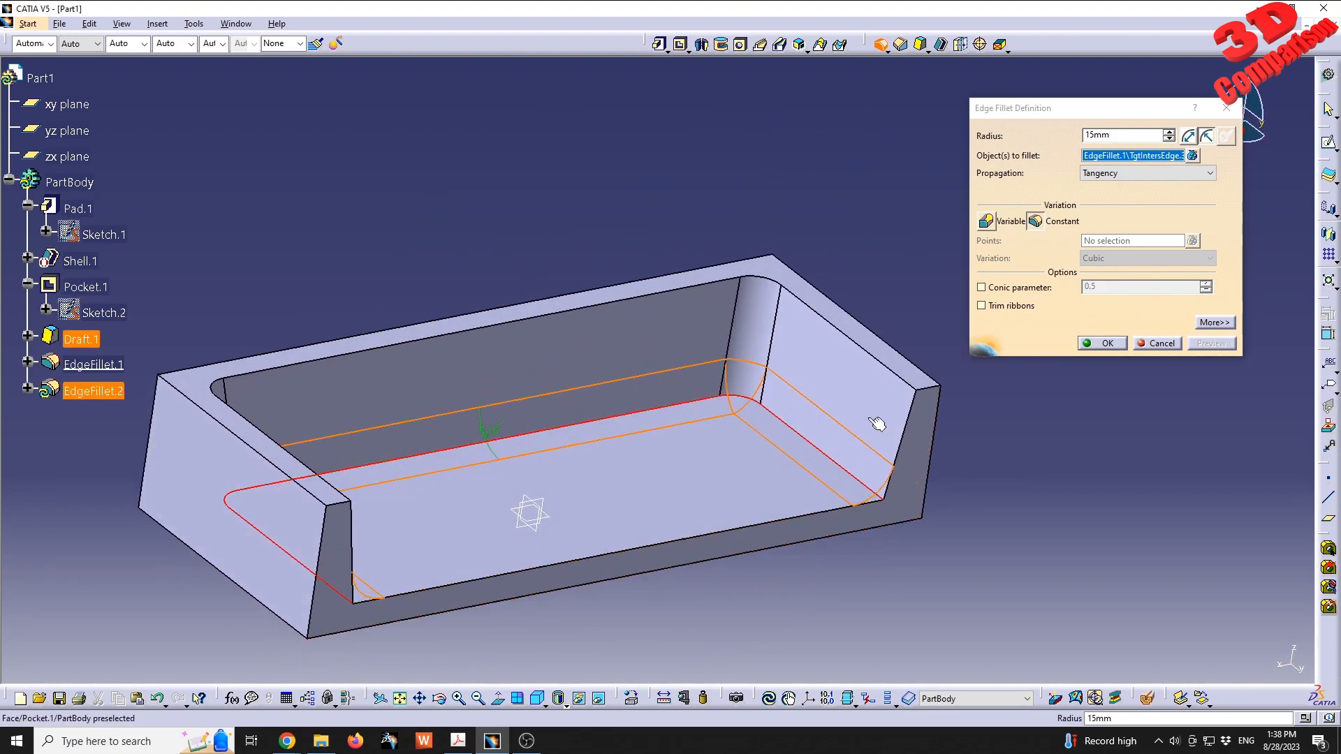
{"action": "left_click", "coordinate": [1104, 343]}
- Rename the main body, PartBody, as DesignPart in its feature properties
{"action": "middle_click_drag", "start_coordinate": [749, 347], "coordinate": [742, 373]}
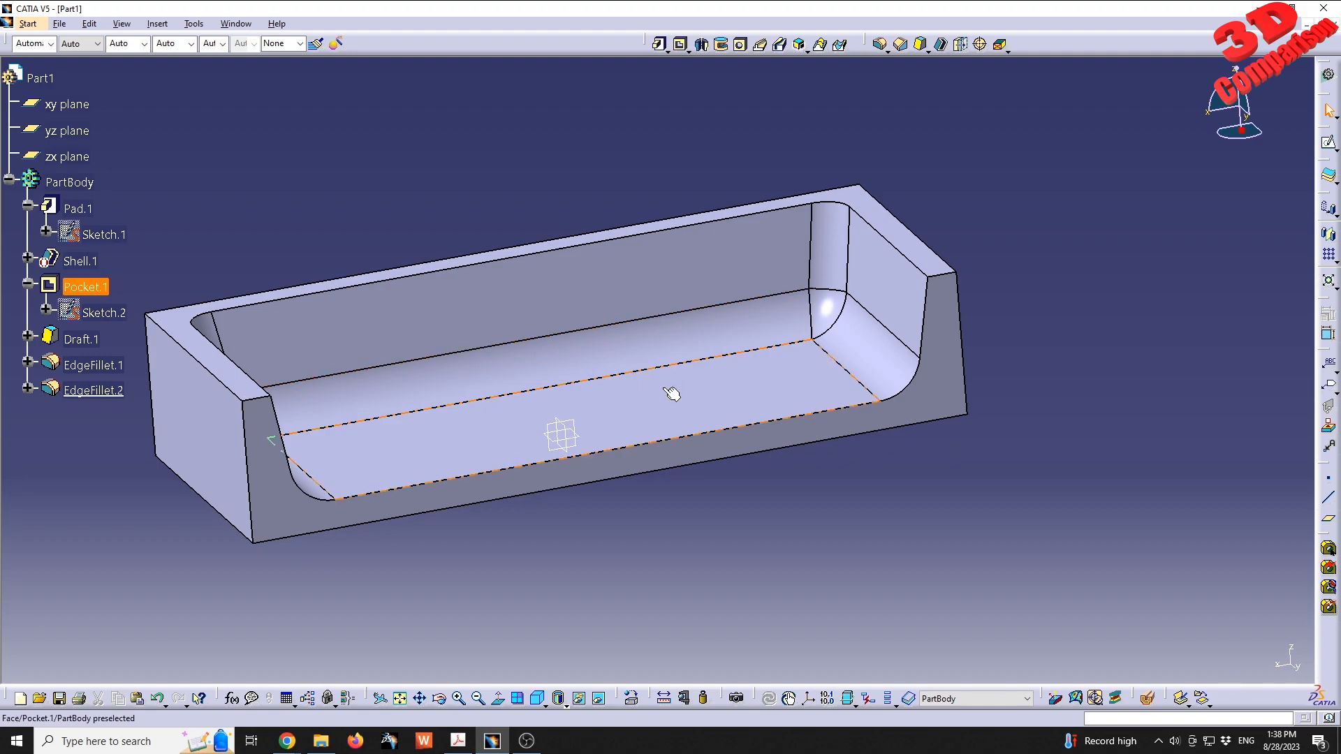
{"action": "middle_click_drag", "start_coordinate": [498, 328], "coordinate": [585, 346]}
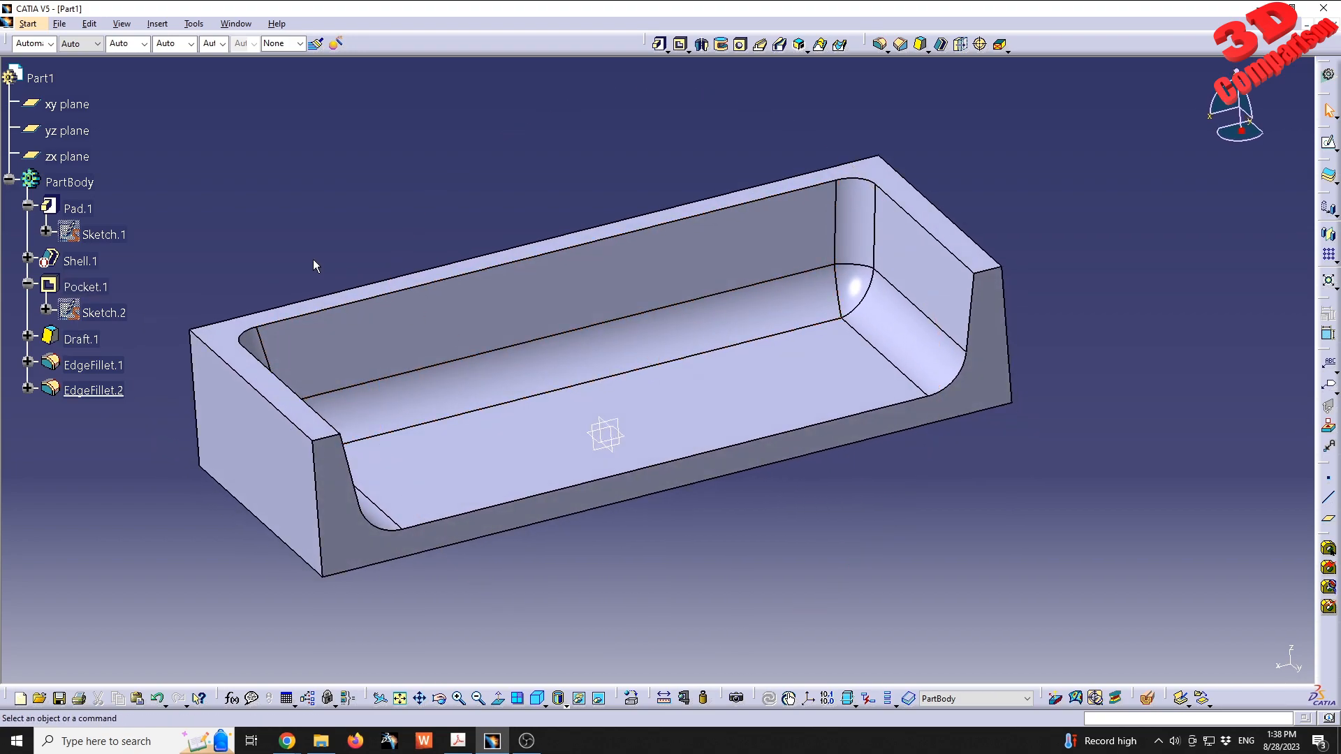
{"action": "right_click", "coordinate": [78, 183]}
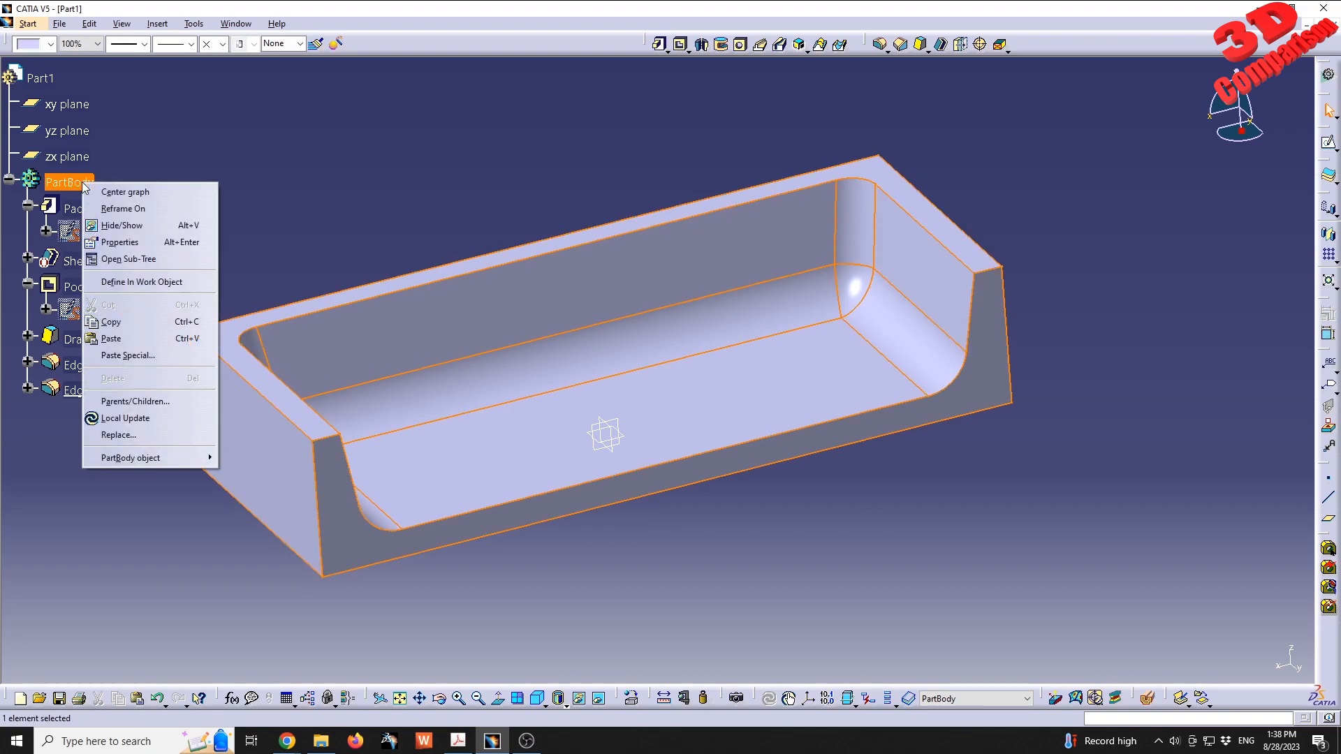
{"action": "left_click", "coordinate": [152, 248]}
{"action": "left_click", "coordinate": [871, 259]}
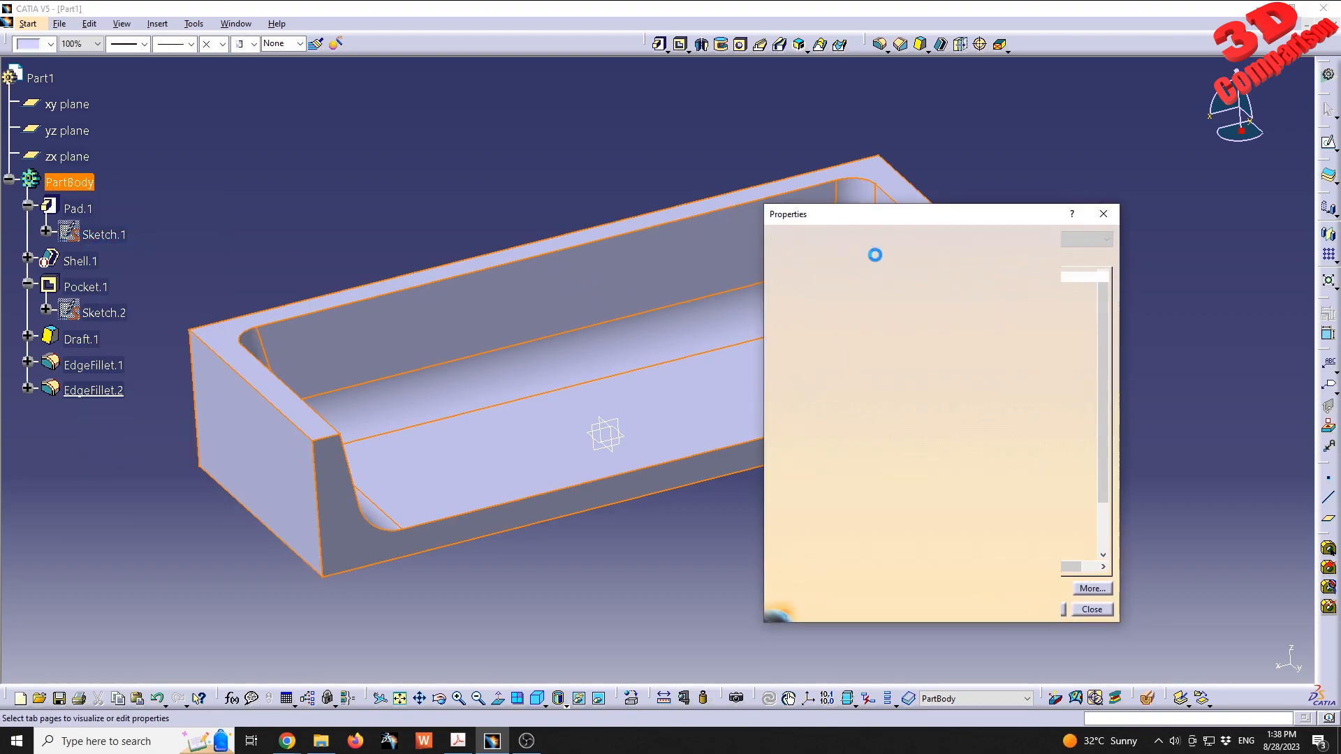
{"action": "type", "text": "D"}
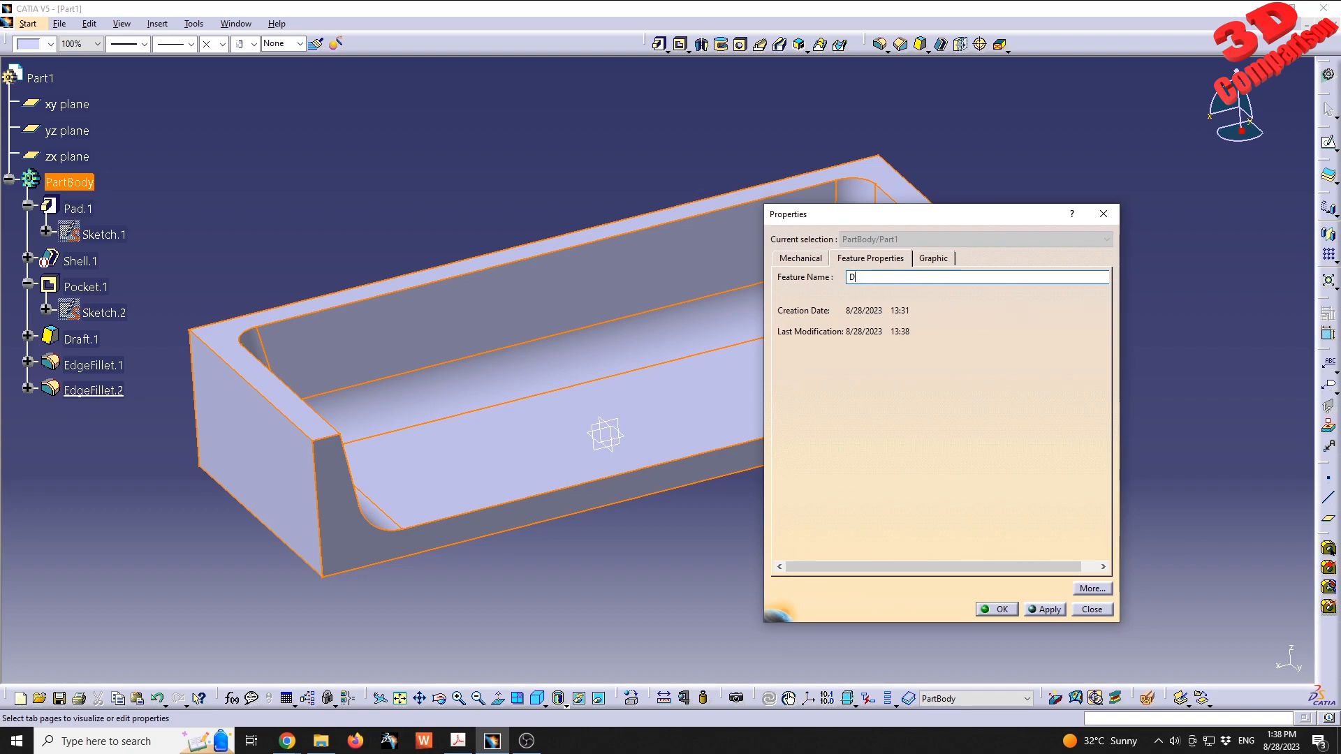
{"action": "type", "text": "esignPart"}
{"action": "key", "text": "Return"}
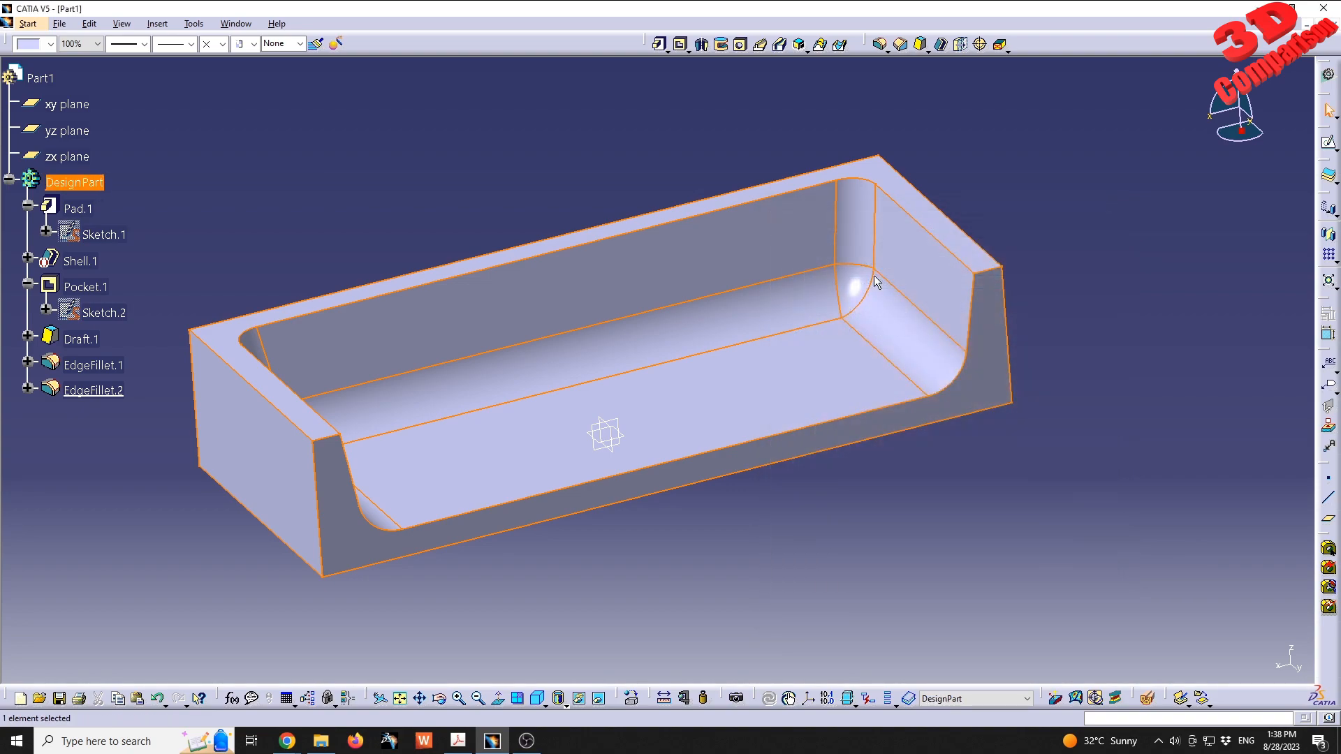
{"action": "left_click", "coordinate": [169, 123]}
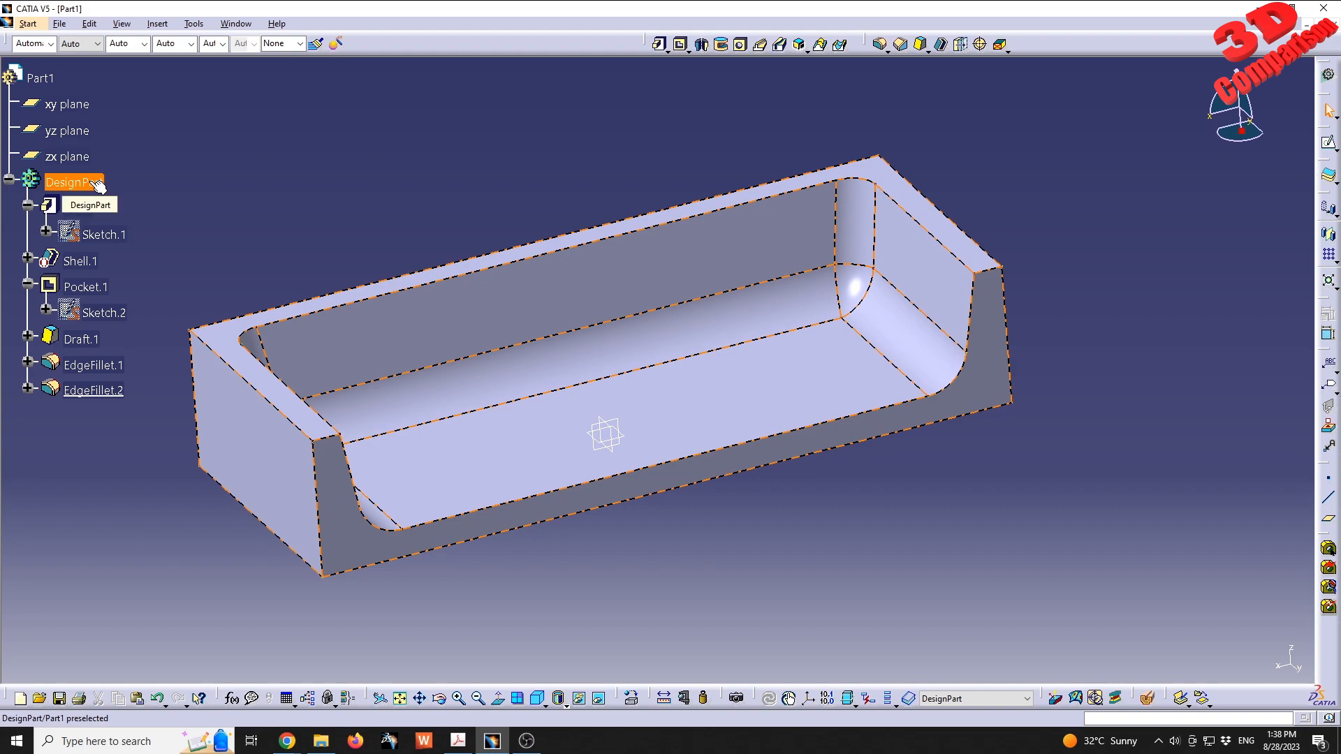
- Insert a new body into the part and name it Stock
{"action": "left_click", "coordinate": [158, 23]}
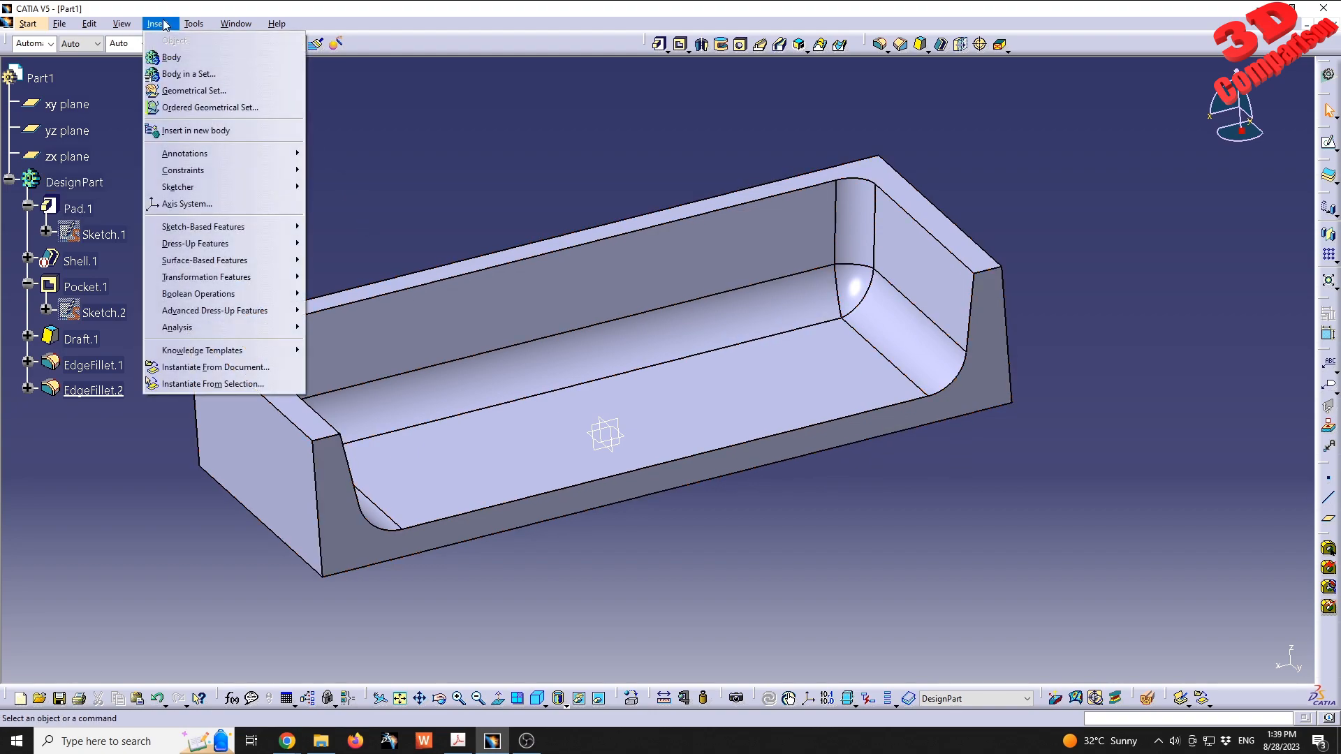
{"action": "left_click", "coordinate": [172, 57]}
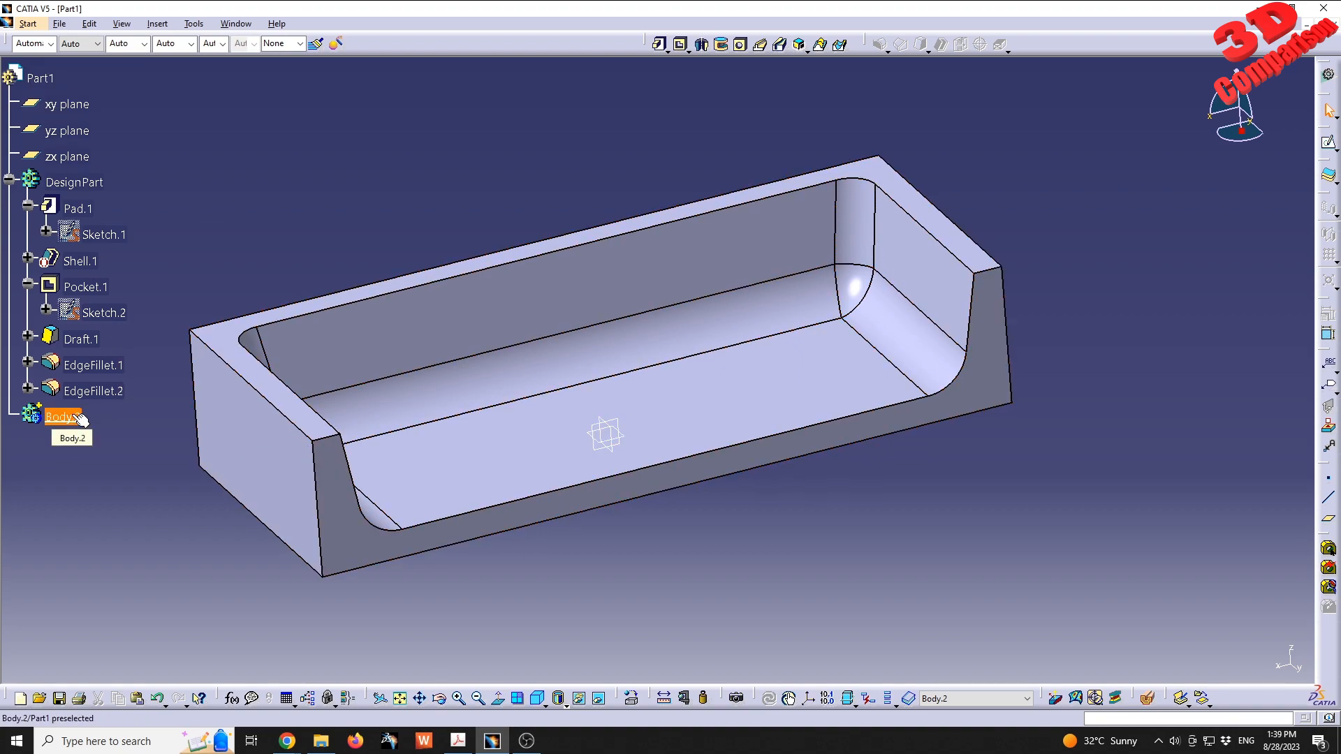
{"action": "right_click", "coordinate": [74, 418]}
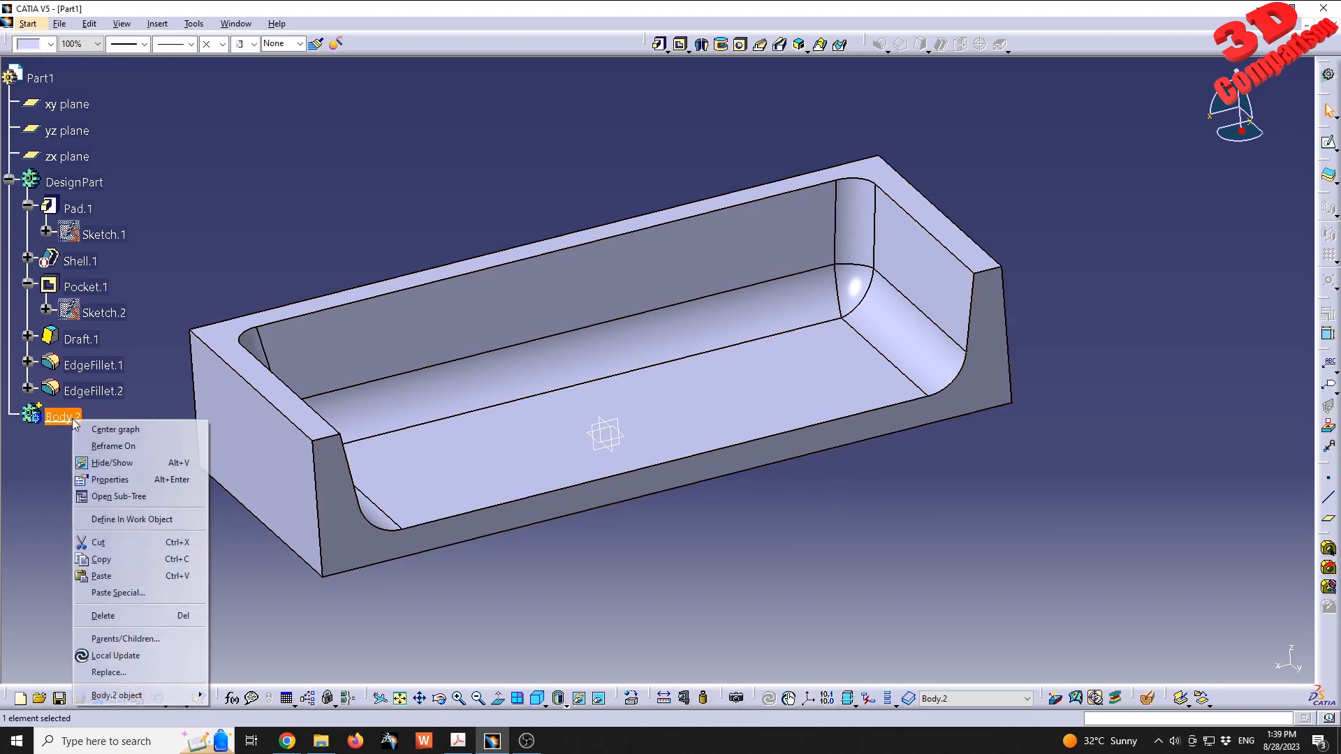
{"action": "left_click", "coordinate": [123, 480]}
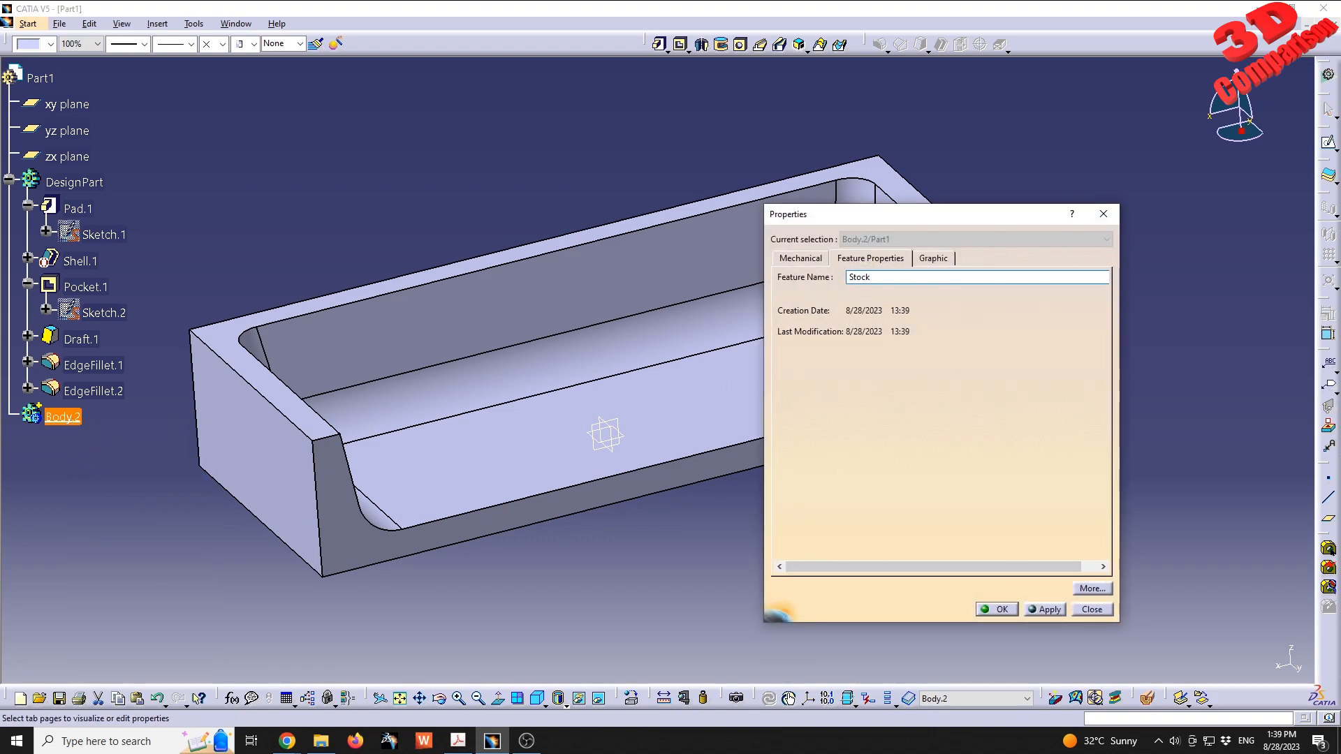
{"action": "type", "text": "Stock"}
{"action": "key", "text": "Return"}
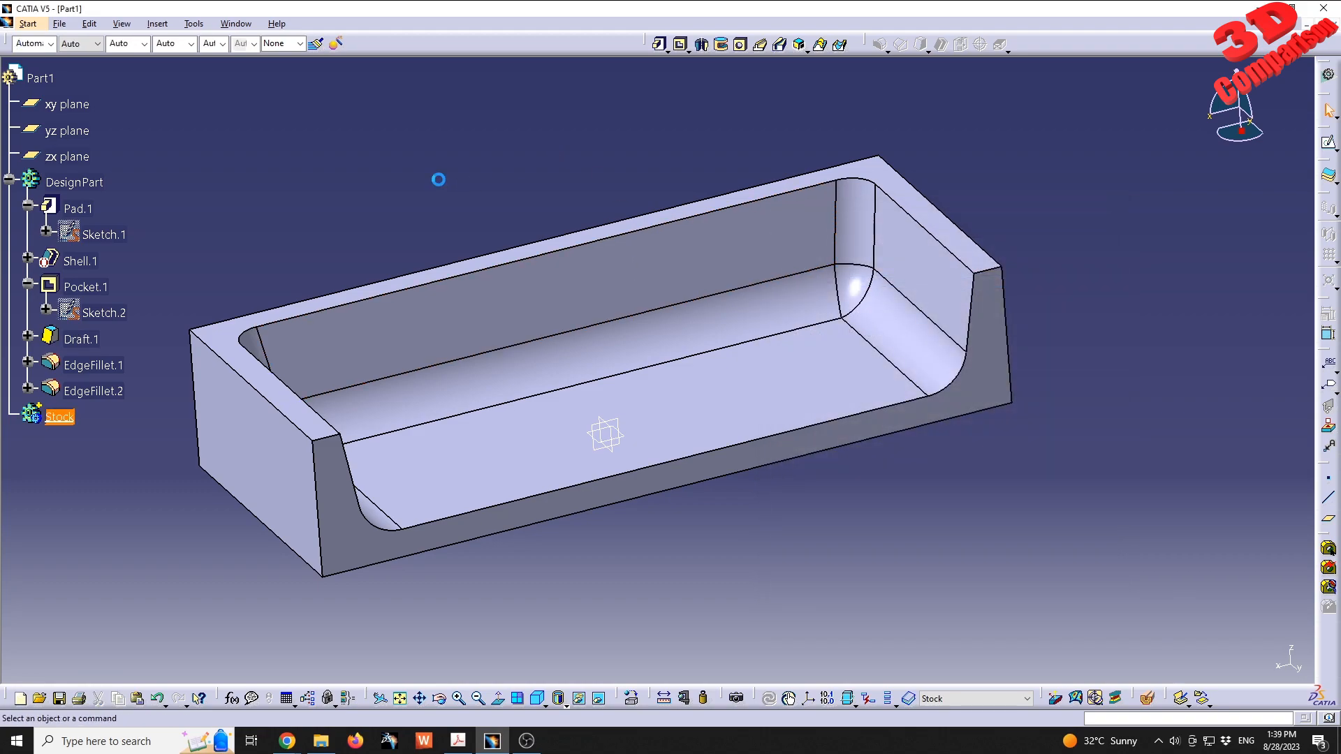
- Start a sketch for the Stock body on the bottom face of the block
{"action": "left_click", "coordinate": [60, 418]}
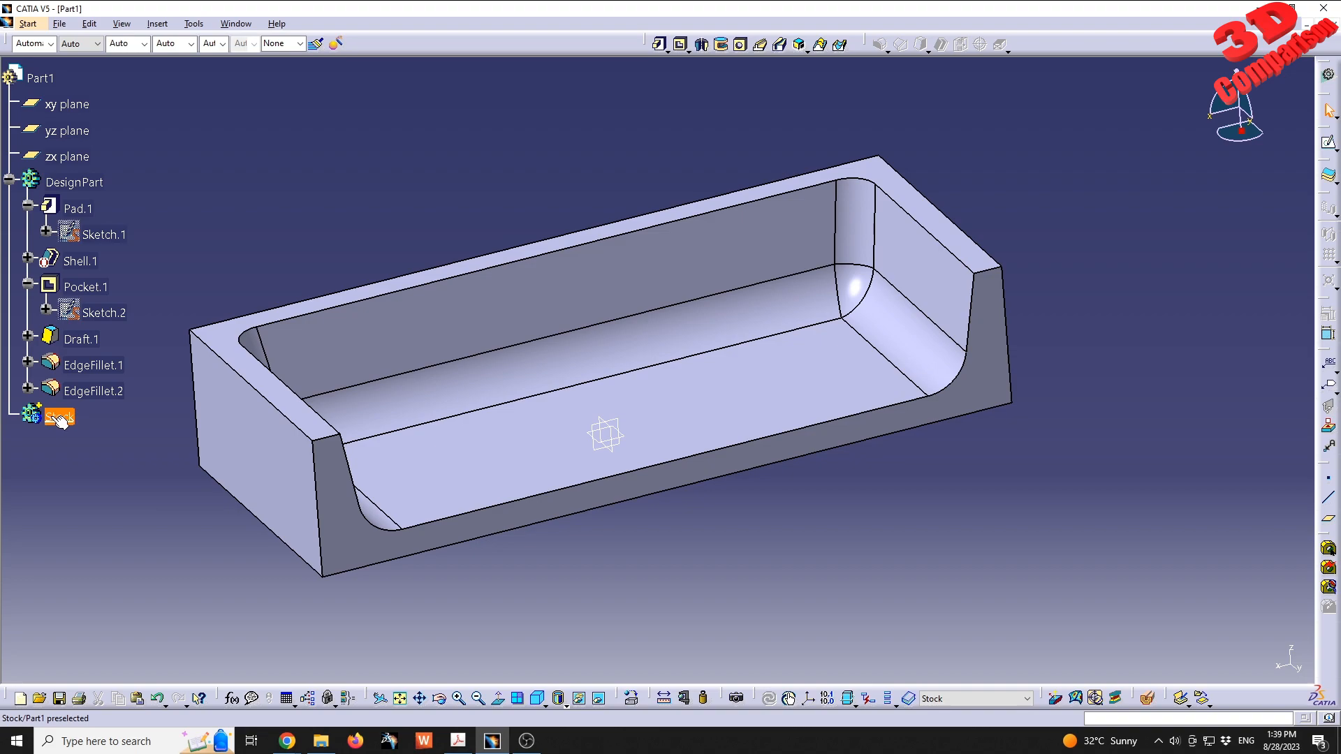
{"action": "middle_click_drag", "start_coordinate": [629, 482], "coordinate": [682, 297]}
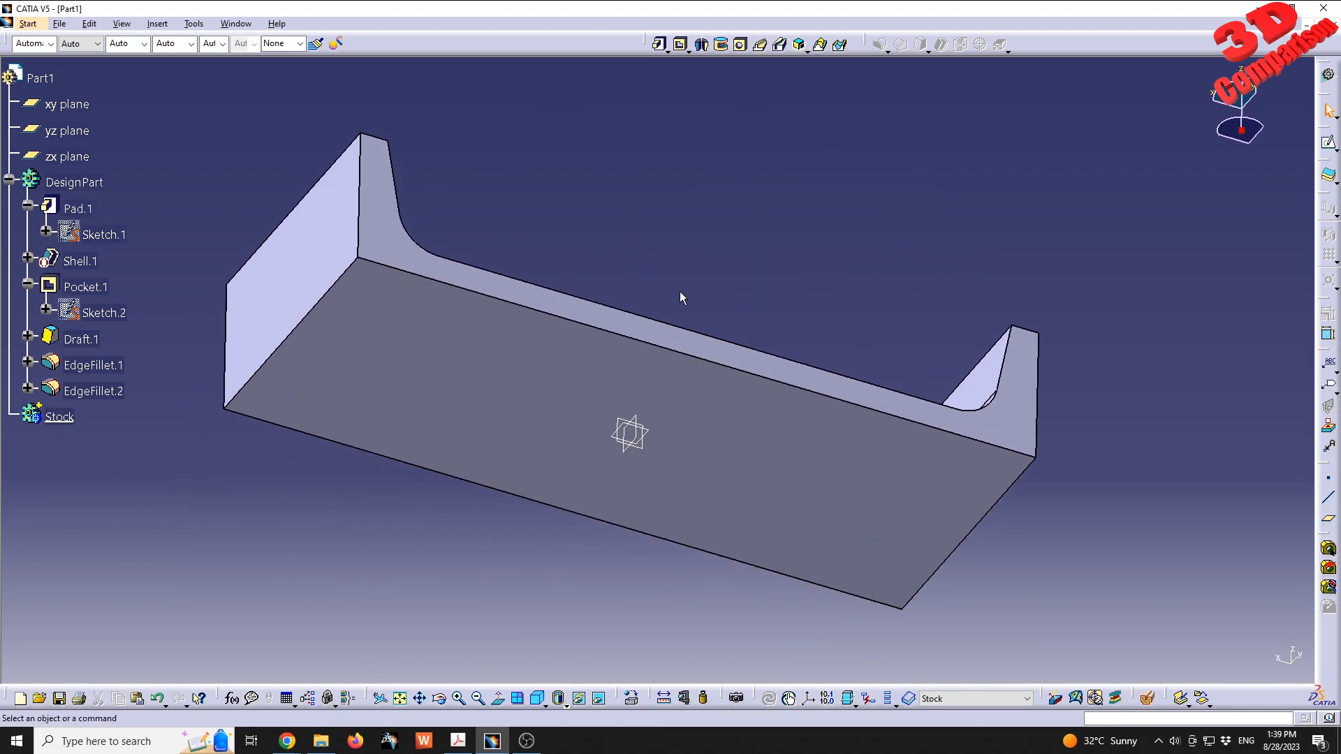
{"action": "left_click", "coordinate": [564, 359]}
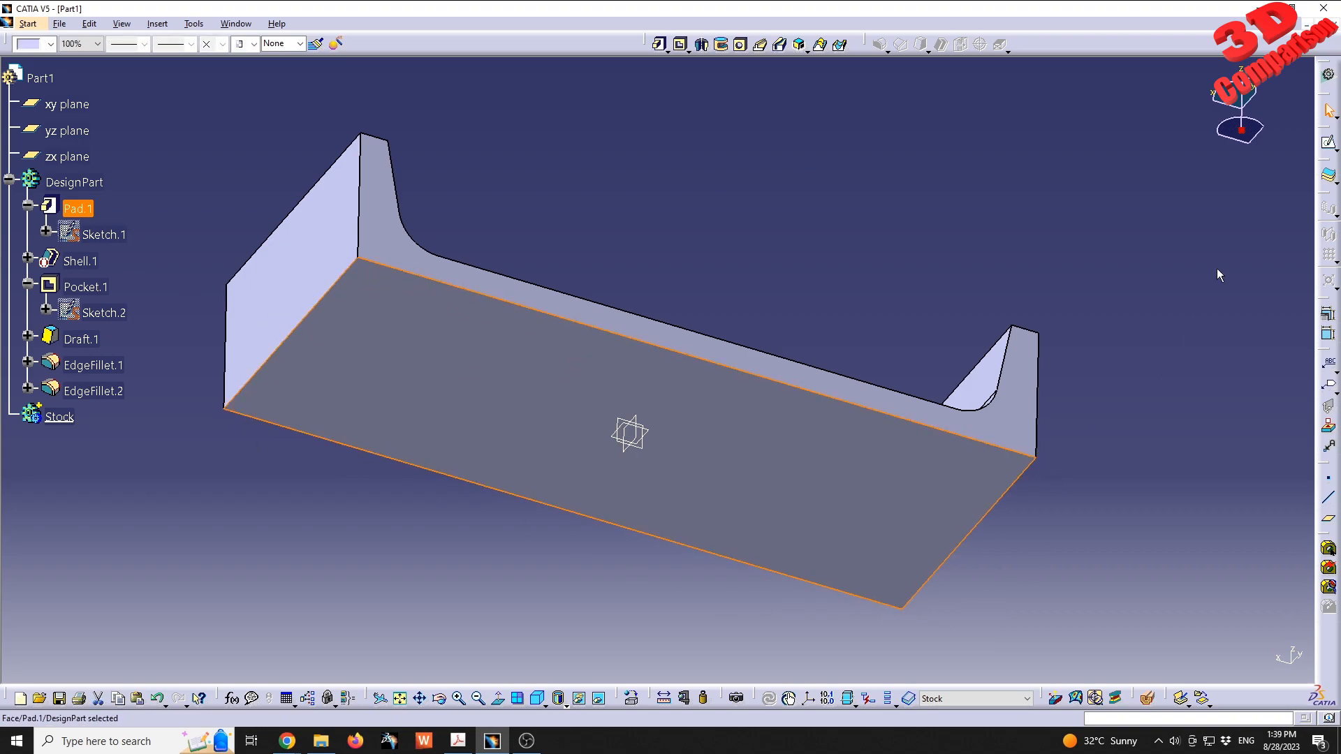
{"action": "left_click", "coordinate": [1330, 145]}
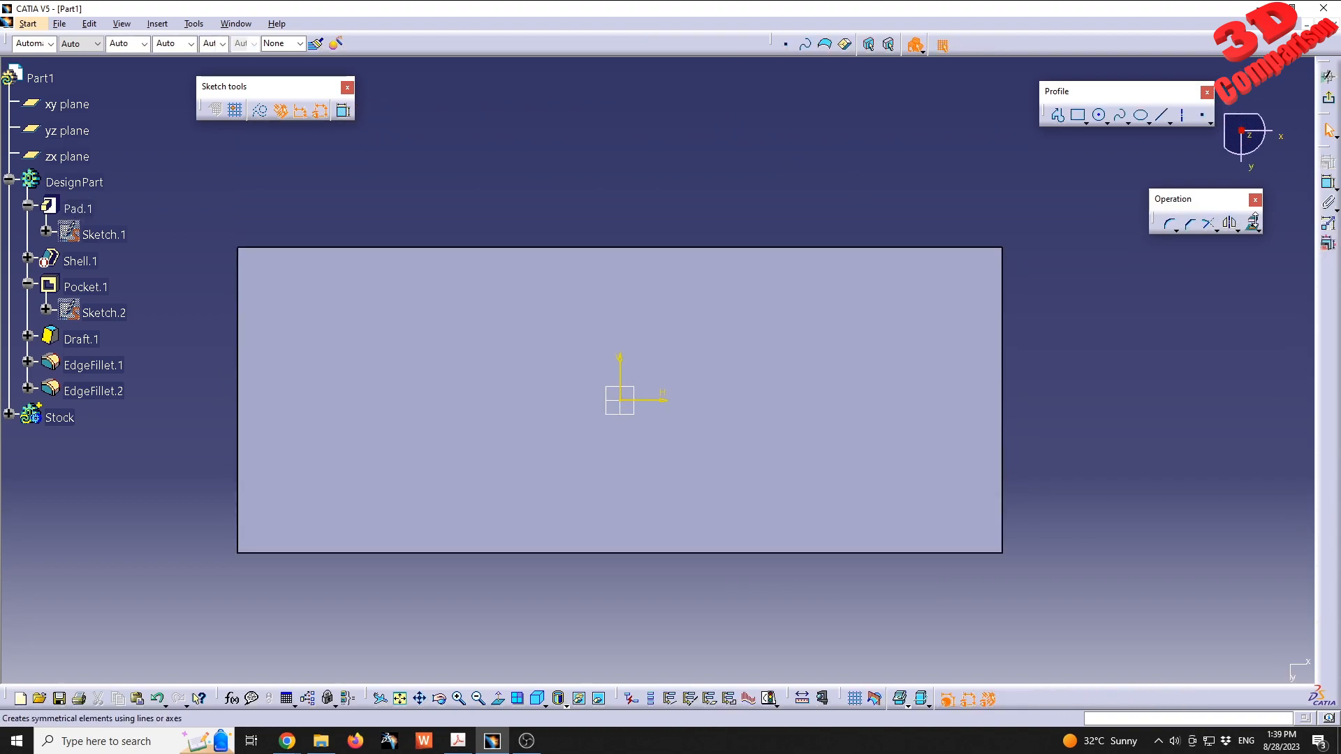
- Project the outline of the block's bottom face into the Stock sketch and exit the sketch
{"action": "left_click", "coordinate": [1254, 225]}
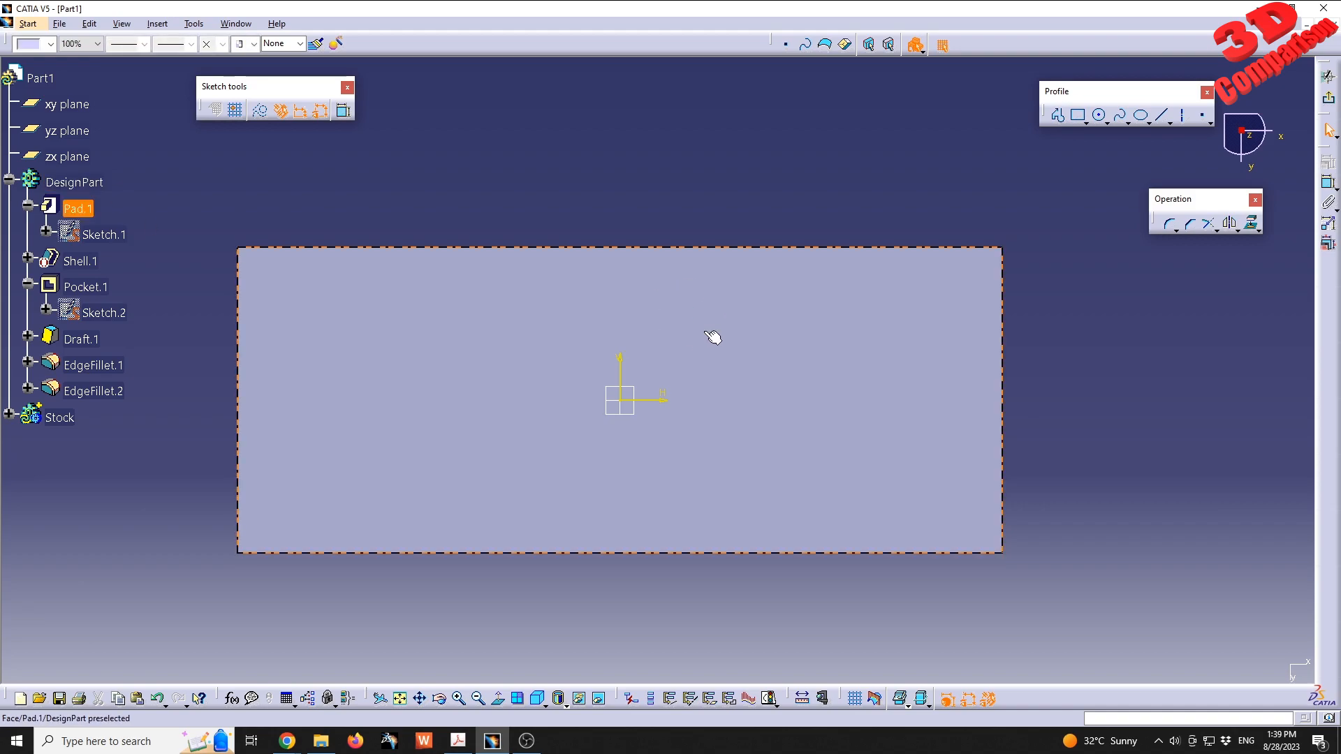
{"action": "left_click", "coordinate": [1252, 229]}
{"action": "left_click", "coordinate": [853, 461]}
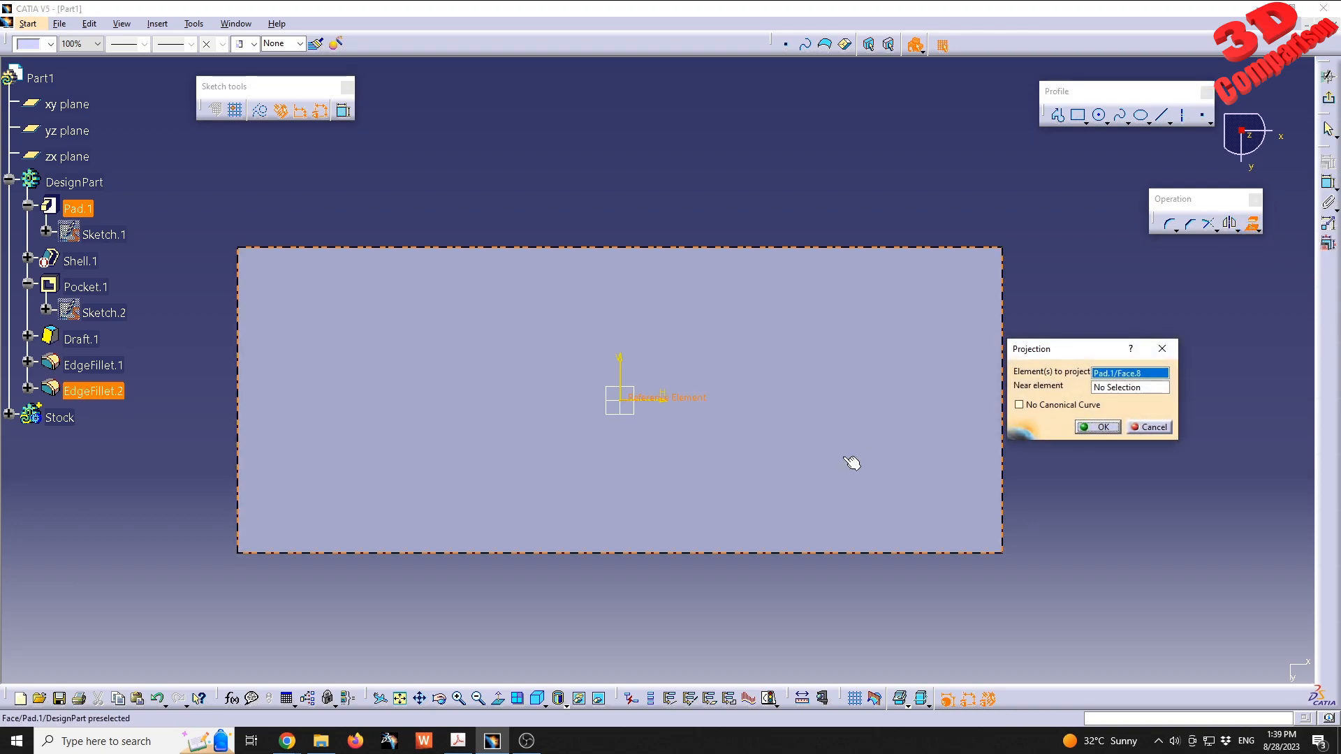
{"action": "left_click_drag", "start_coordinate": [1093, 355], "coordinate": [1006, 194]}
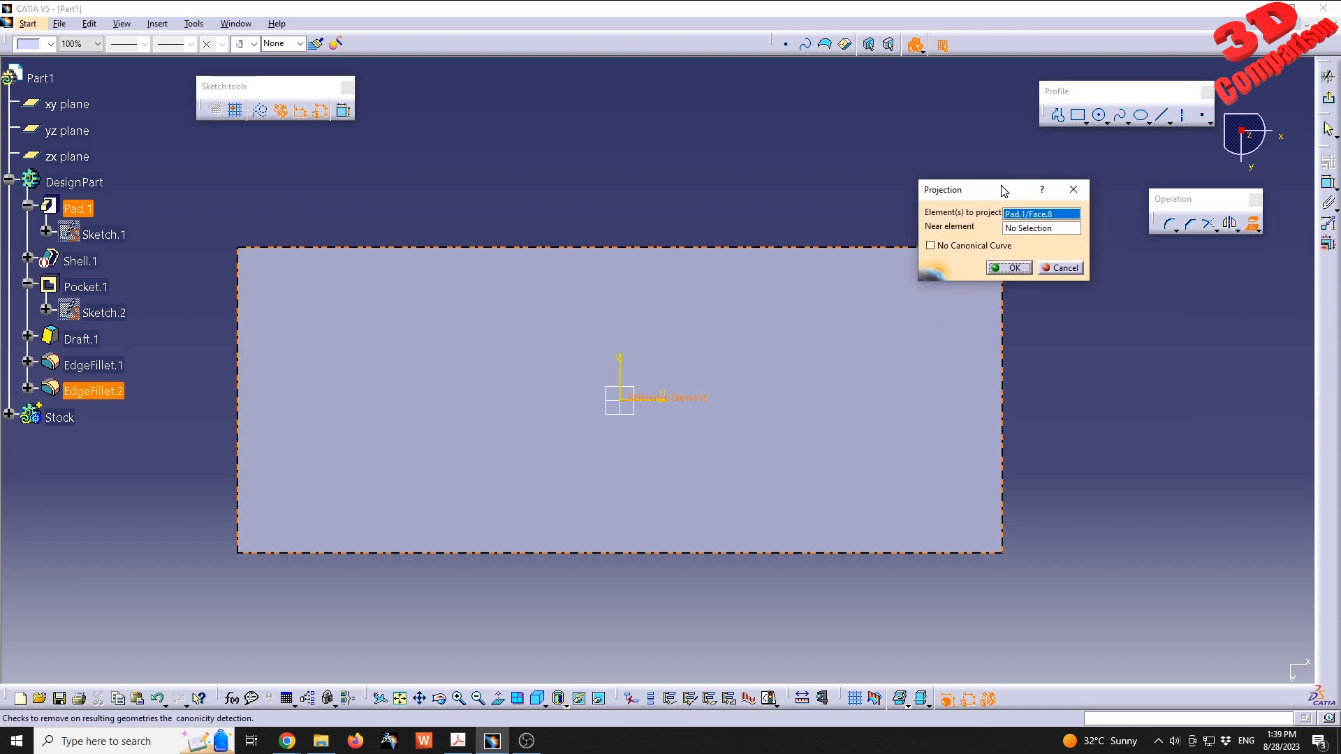
{"action": "left_click", "coordinate": [1013, 266]}
{"action": "middle_click_drag", "start_coordinate": [838, 196], "coordinate": [676, 351]}
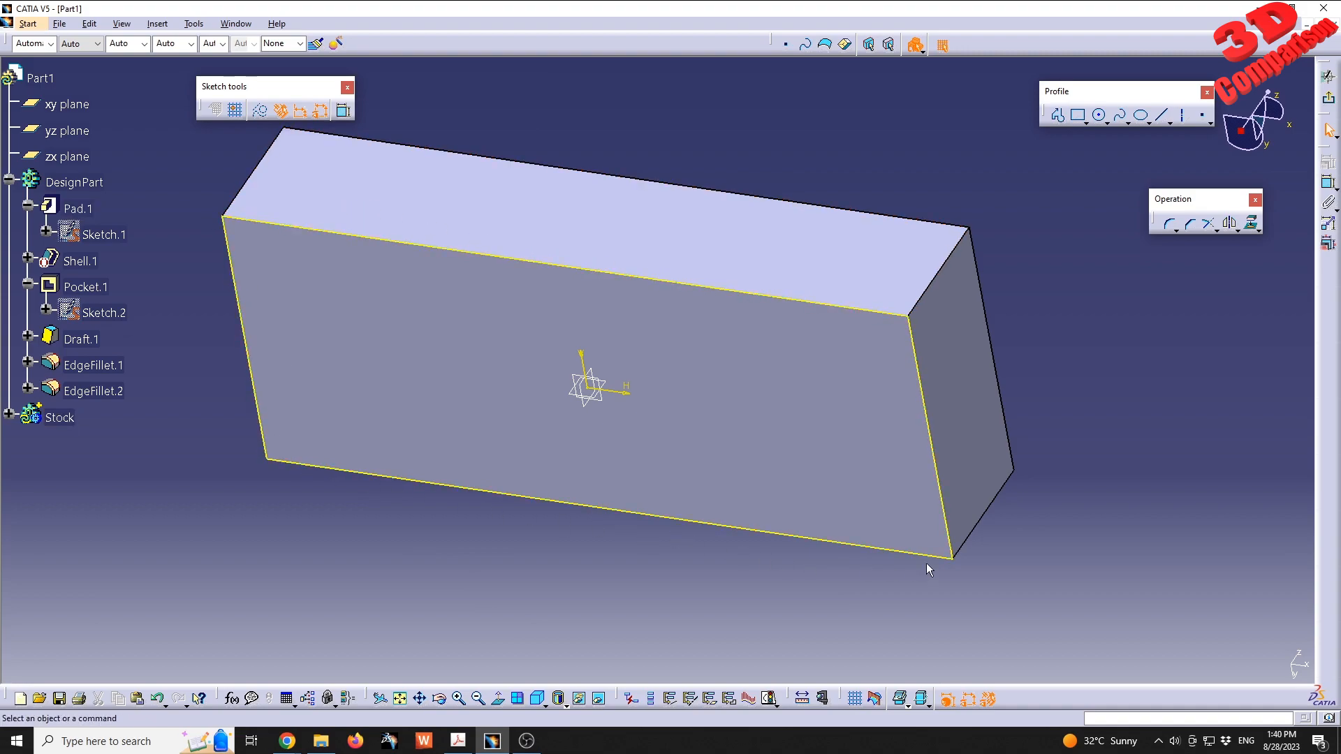
{"action": "middle_click_drag", "start_coordinate": [722, 219], "coordinate": [632, 312]}
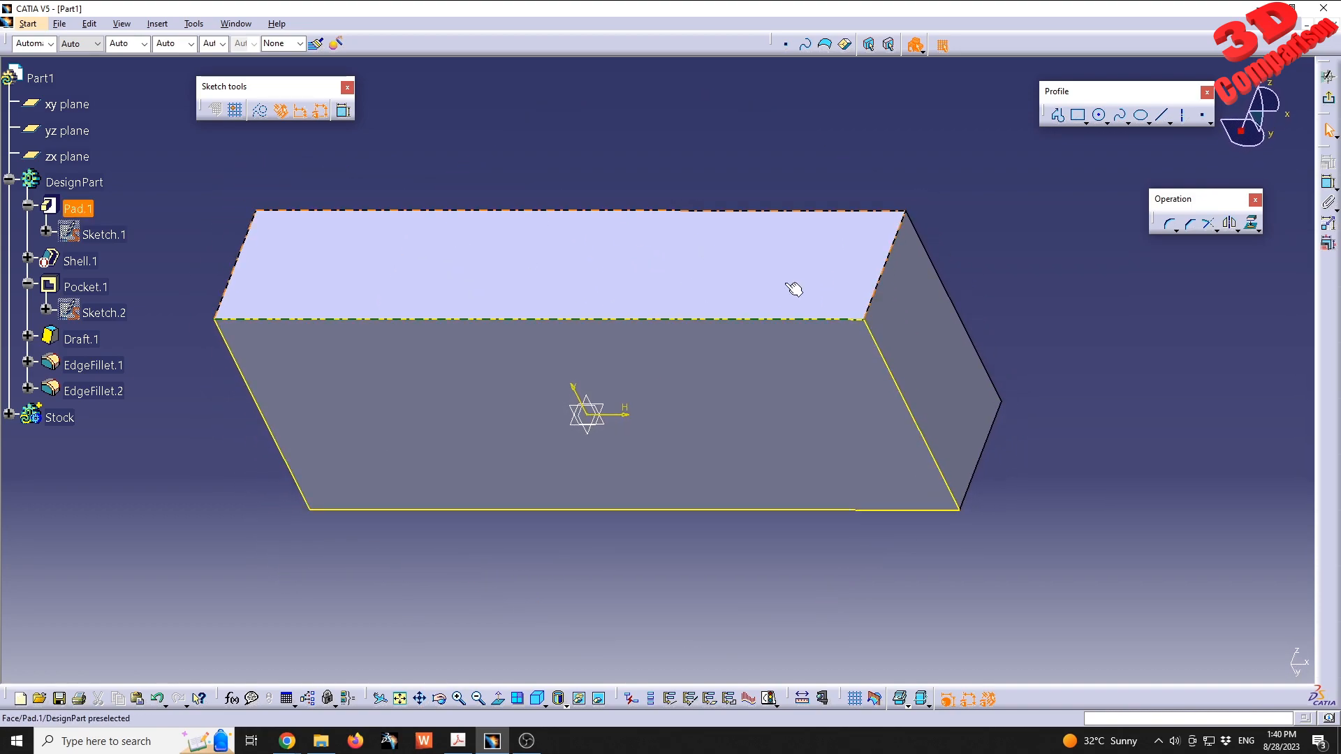
{"action": "left_click", "coordinate": [1328, 98]}
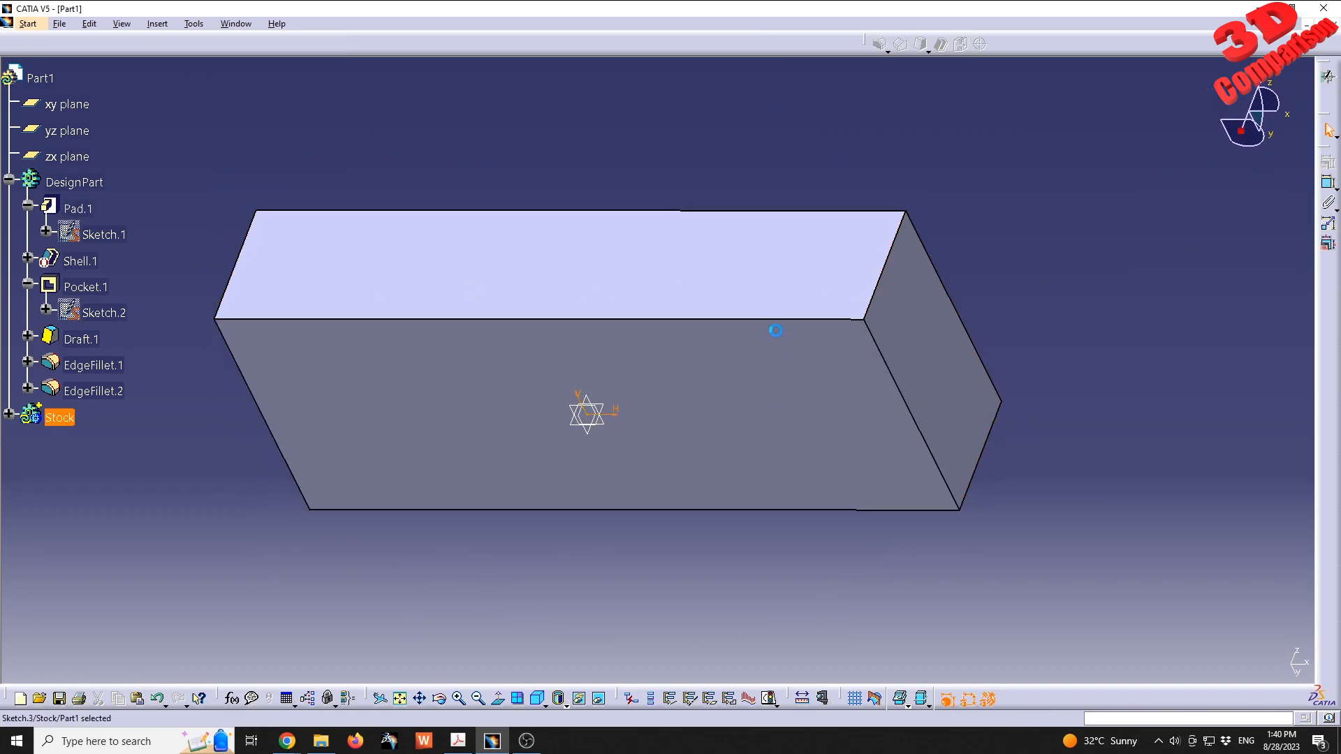
- Pad Sketch.3 in the Stock body by 50 mm, reversing the direction so it extends up through the block
{"action": "left_click", "coordinate": [9, 415]}
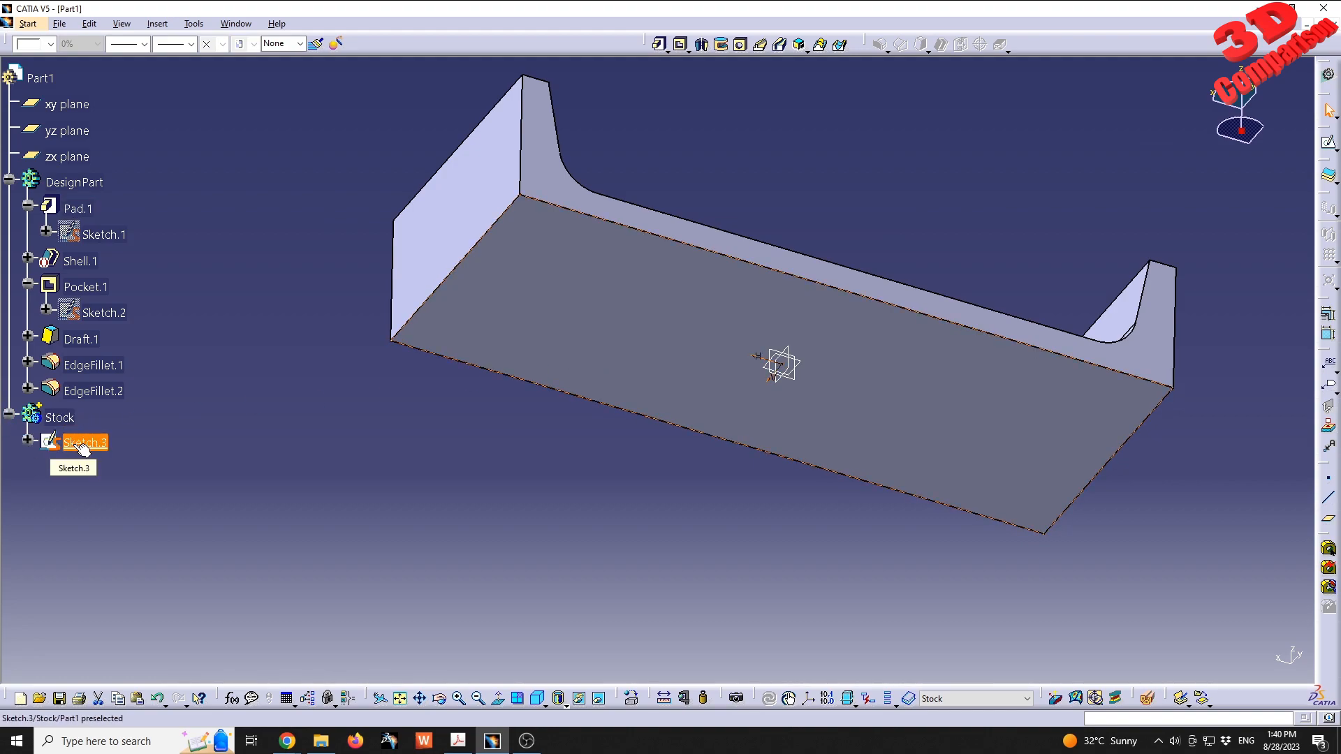
{"action": "right_click", "coordinate": [89, 442]}
{"action": "left_click", "coordinate": [332, 359]}
{"action": "left_click", "coordinate": [660, 45]}
{"action": "mouse_move", "coordinate": [535, 372]}
{"action": "middle_mouse_down"}
{"action": "mouse_move", "coordinate": [542, 414]}
{"action": "mouse_move", "coordinate": [621, 303]}
{"action": "middle_mouse_up"}
{"action": "double_click", "coordinate": [684, 172]}
{"action": "type", "text": "050"}
{"action": "left_click", "coordinate": [723, 339]}
{"action": "left_click", "coordinate": [669, 293]}
{"action": "left_click", "coordinate": [737, 339]}
{"action": "middle_click_drag", "start_coordinate": [960, 286], "coordinate": [936, 371]}
{"action": "middle_click_drag", "start_coordinate": [472, 271], "coordinate": [515, 331]}
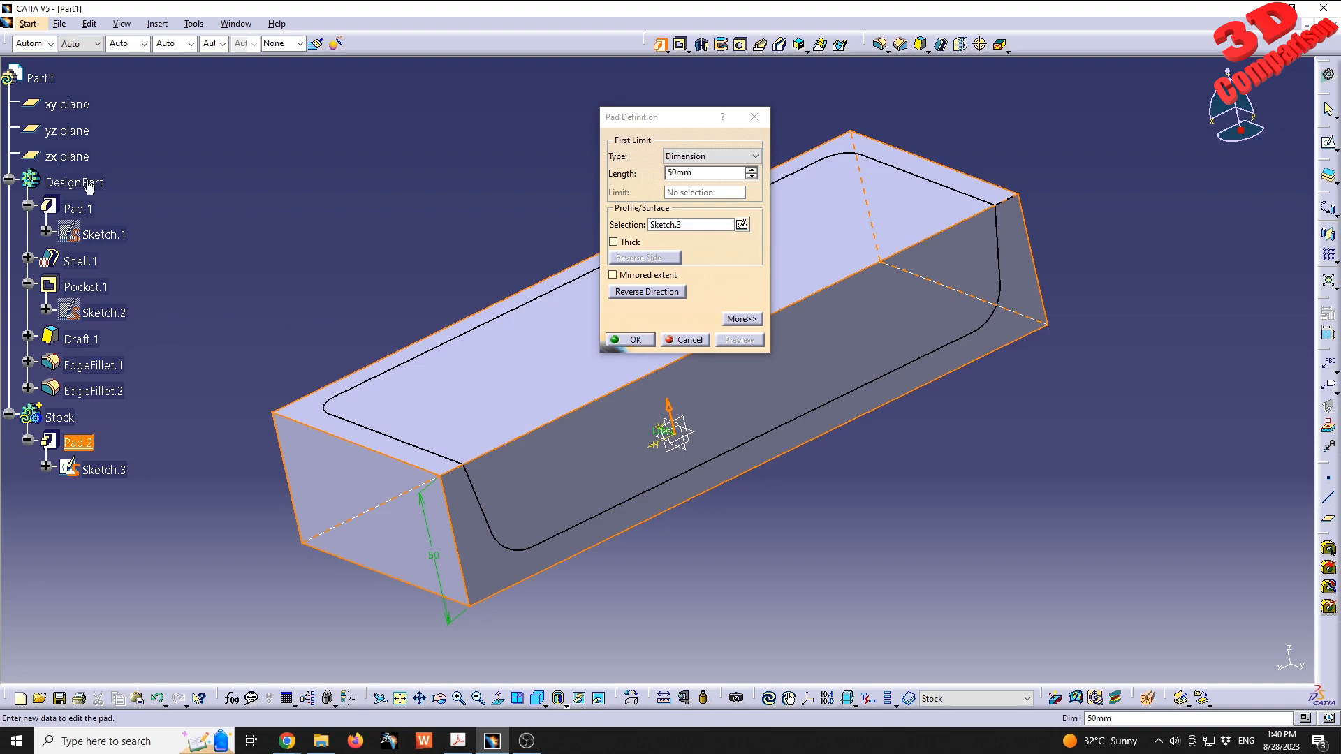
{"action": "left_click", "coordinate": [636, 339]}
- Set the Stock body's fill color to yellow and its transparency to 143, applying the graphic properties
{"action": "middle_click_drag", "start_coordinate": [949, 308], "coordinate": [592, 371]}
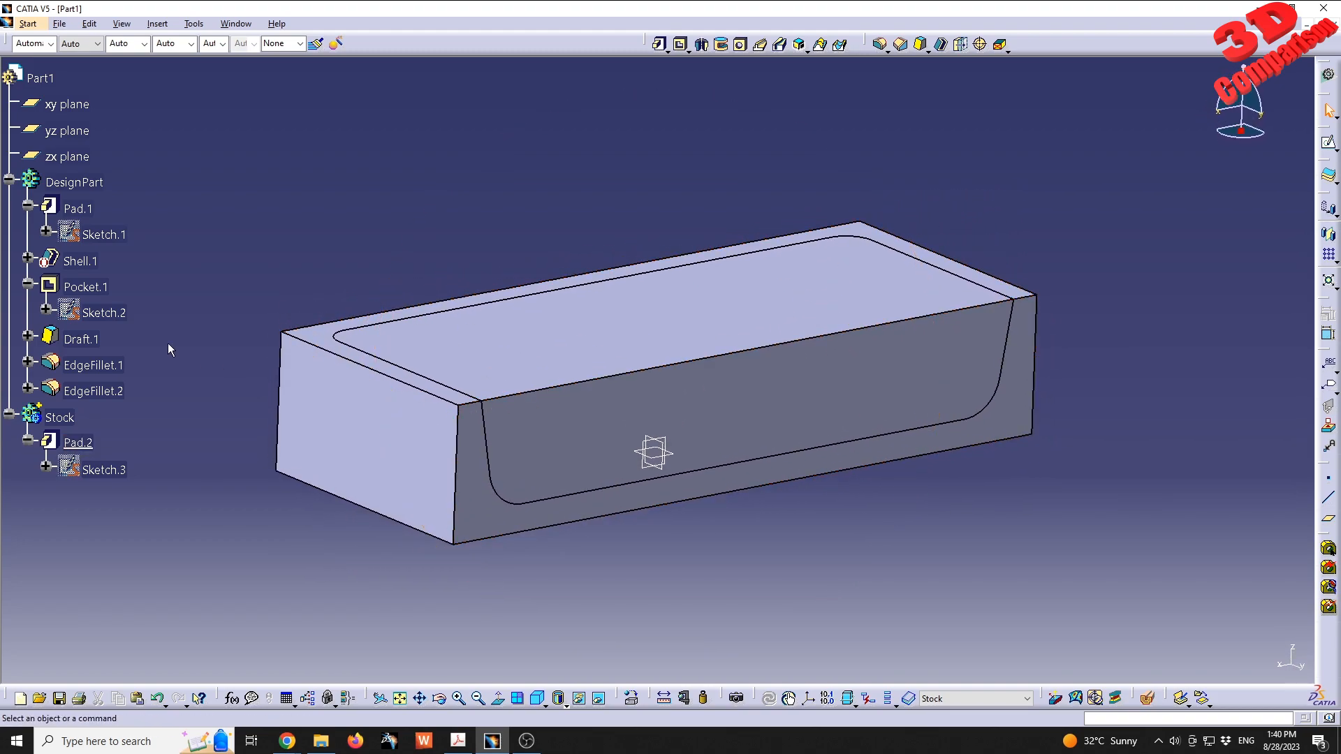
{"action": "left_click", "coordinate": [70, 421]}
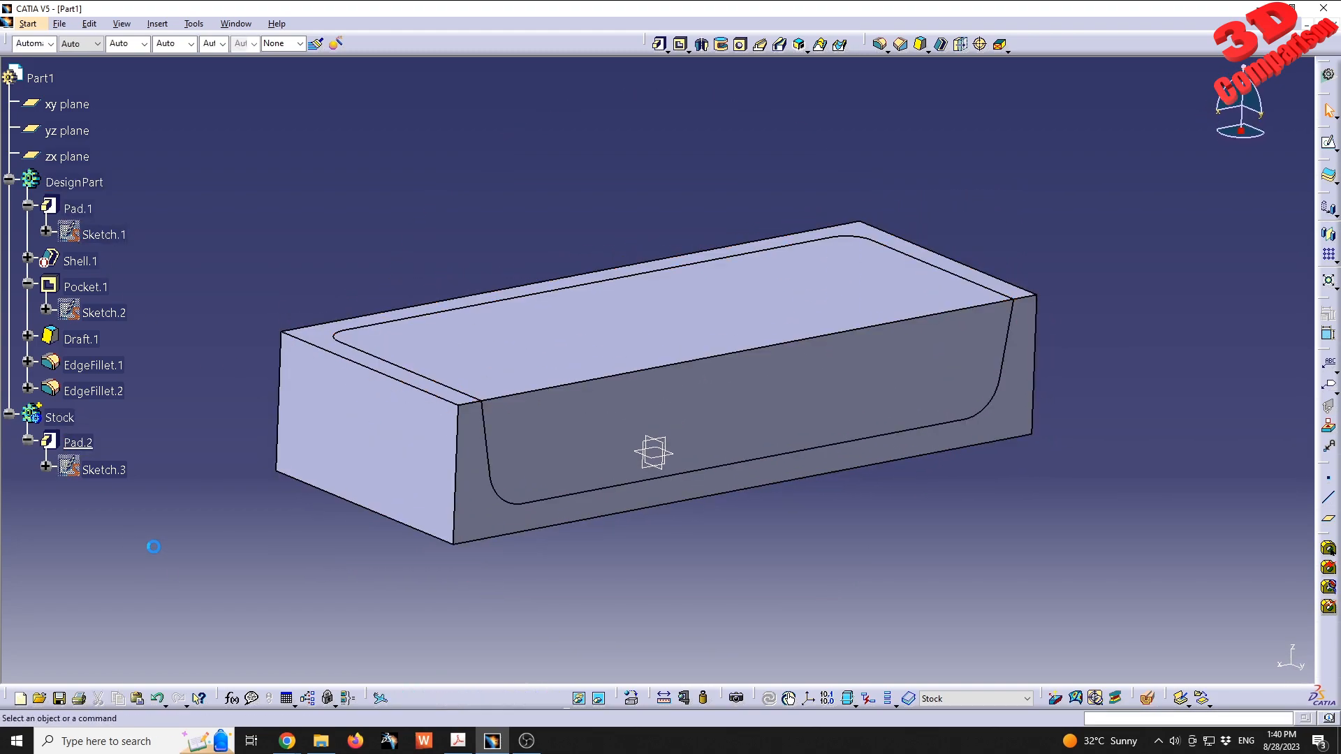
{"action": "right_click", "coordinate": [62, 421]}
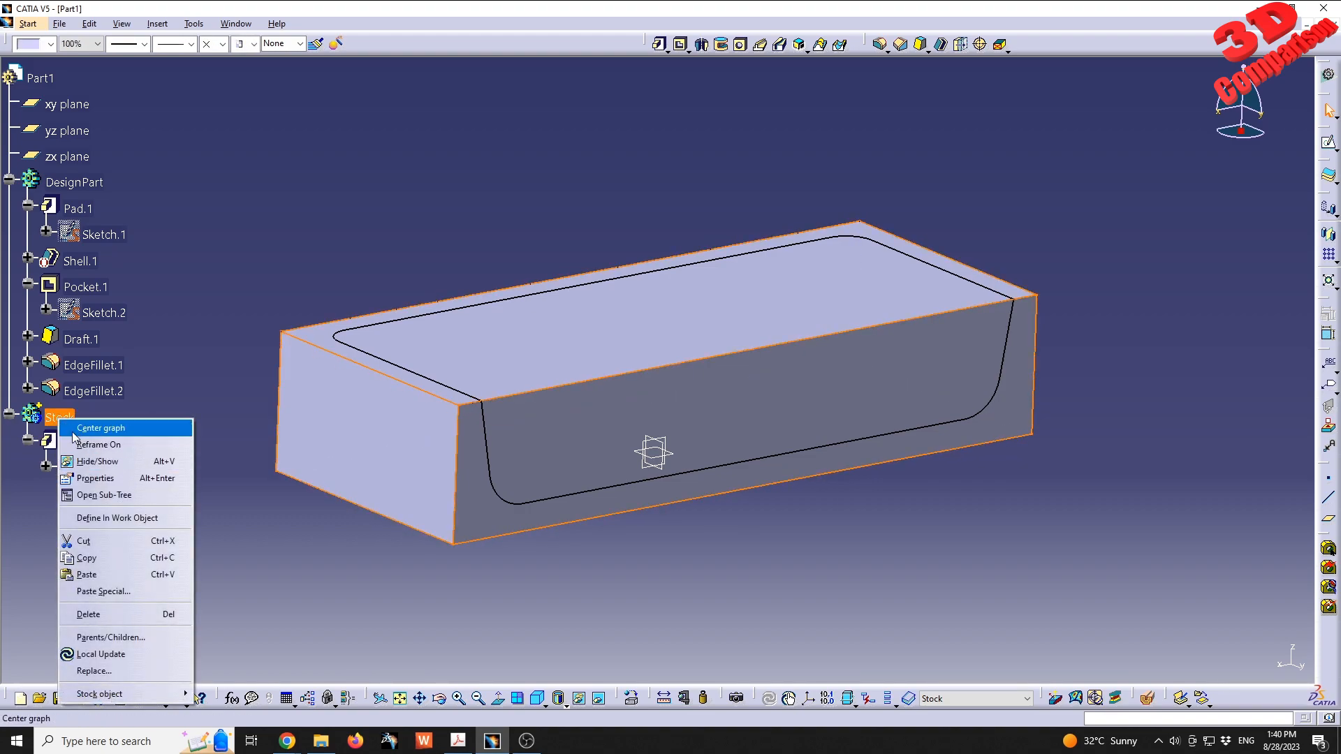
{"action": "left_click", "coordinate": [95, 478]}
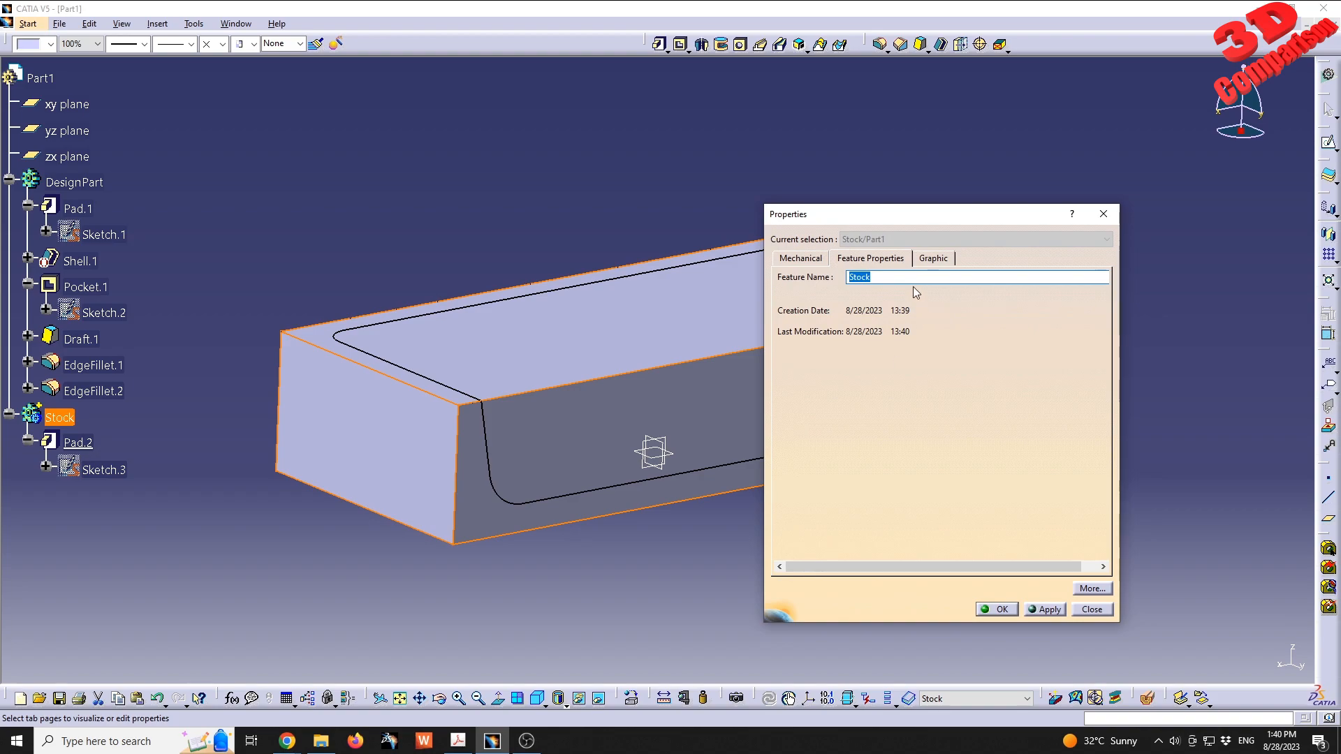
{"action": "left_click", "coordinate": [936, 260]}
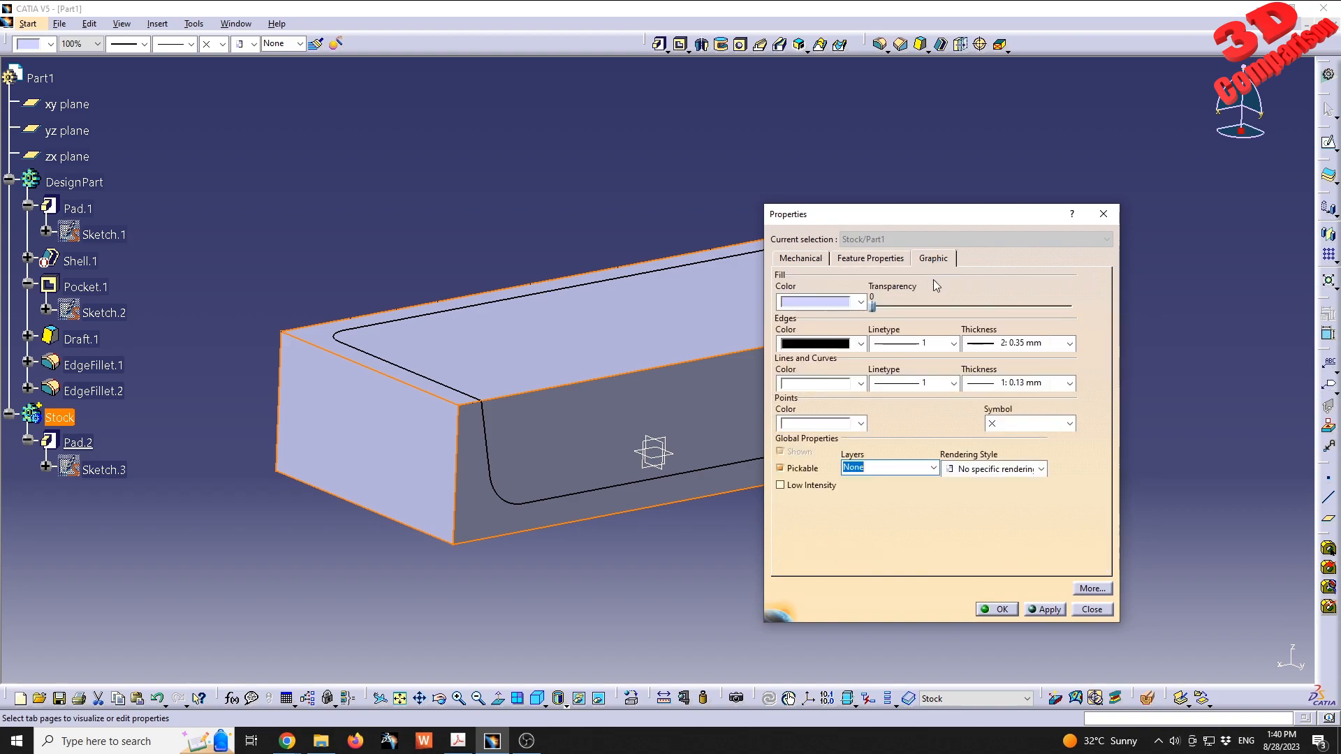
{"action": "left_click", "coordinate": [861, 302]}
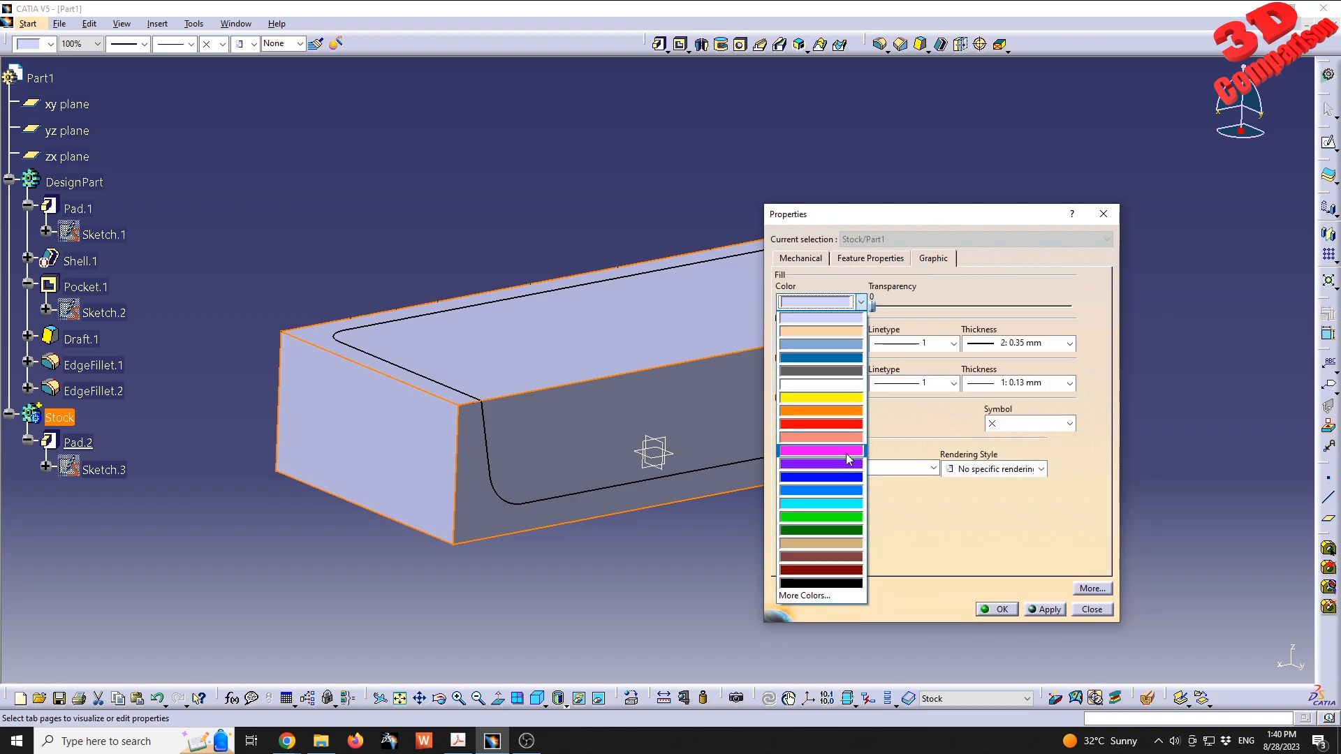
{"action": "left_click", "coordinate": [840, 398]}
{"action": "left_click_drag", "start_coordinate": [873, 306], "coordinate": [985, 306]}
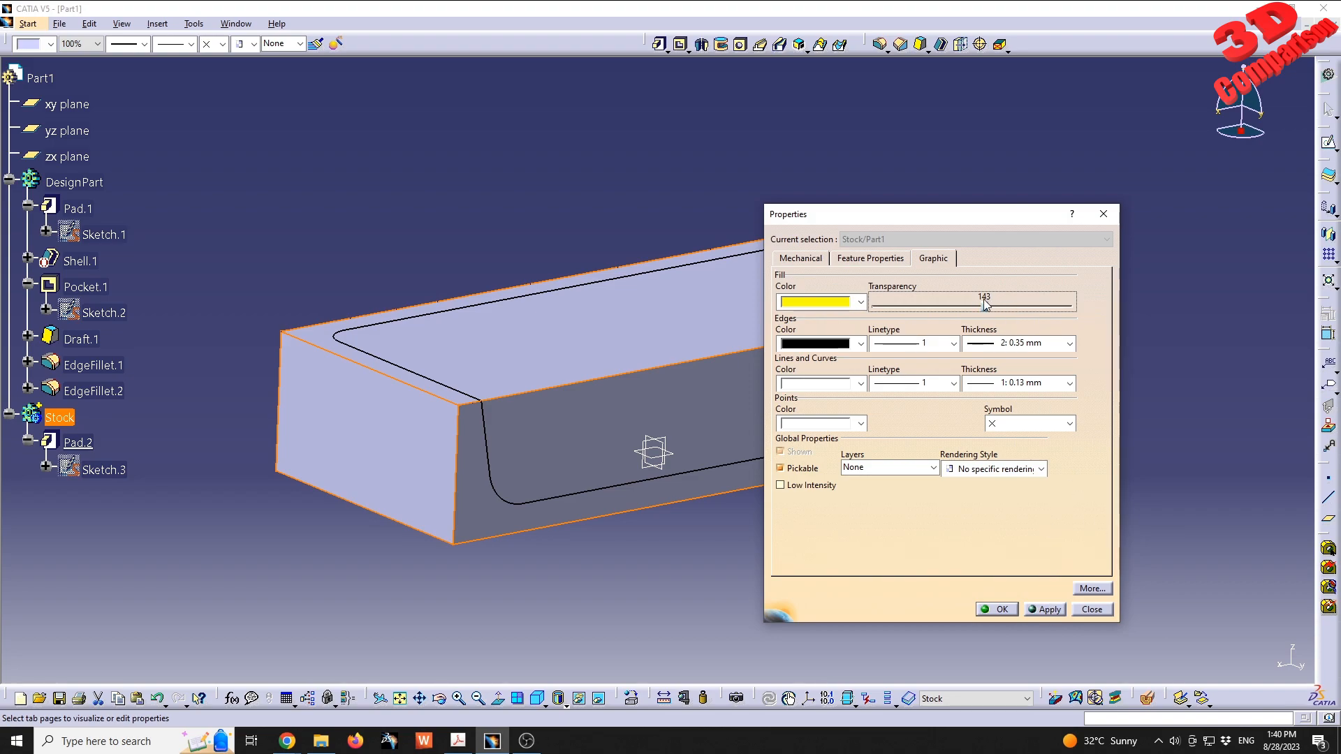
{"action": "left_click", "coordinate": [1045, 608]}
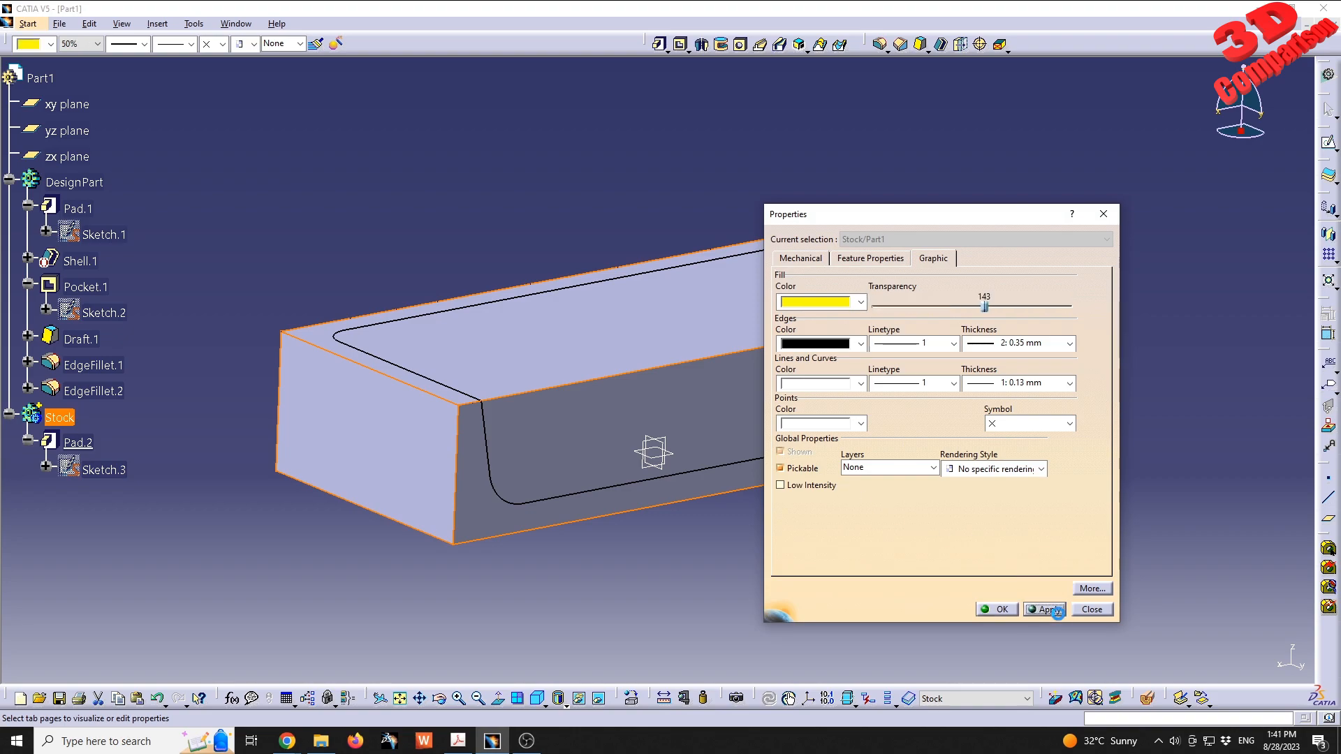
{"action": "left_click", "coordinate": [999, 610]}
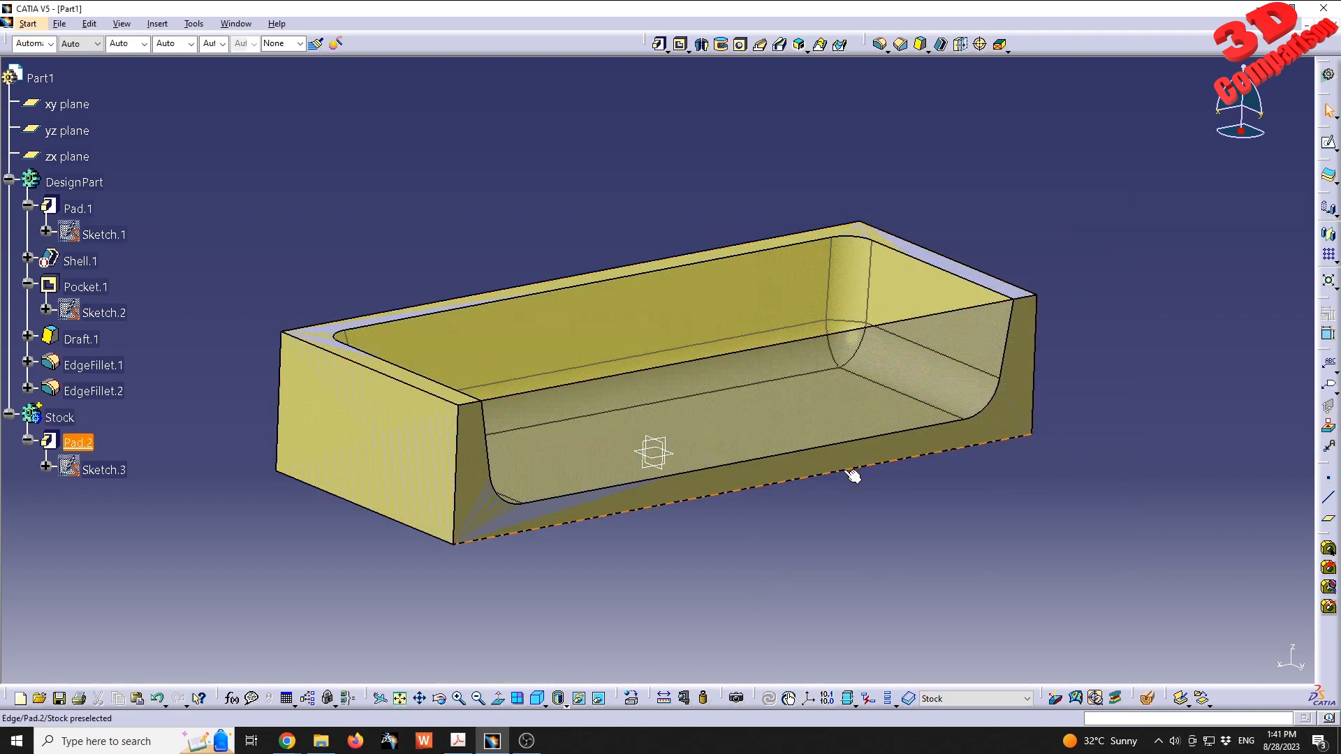
{"action": "middle_click_drag", "start_coordinate": [853, 475], "coordinate": [594, 328]}
{"action": "left_click", "coordinate": [59, 417]}
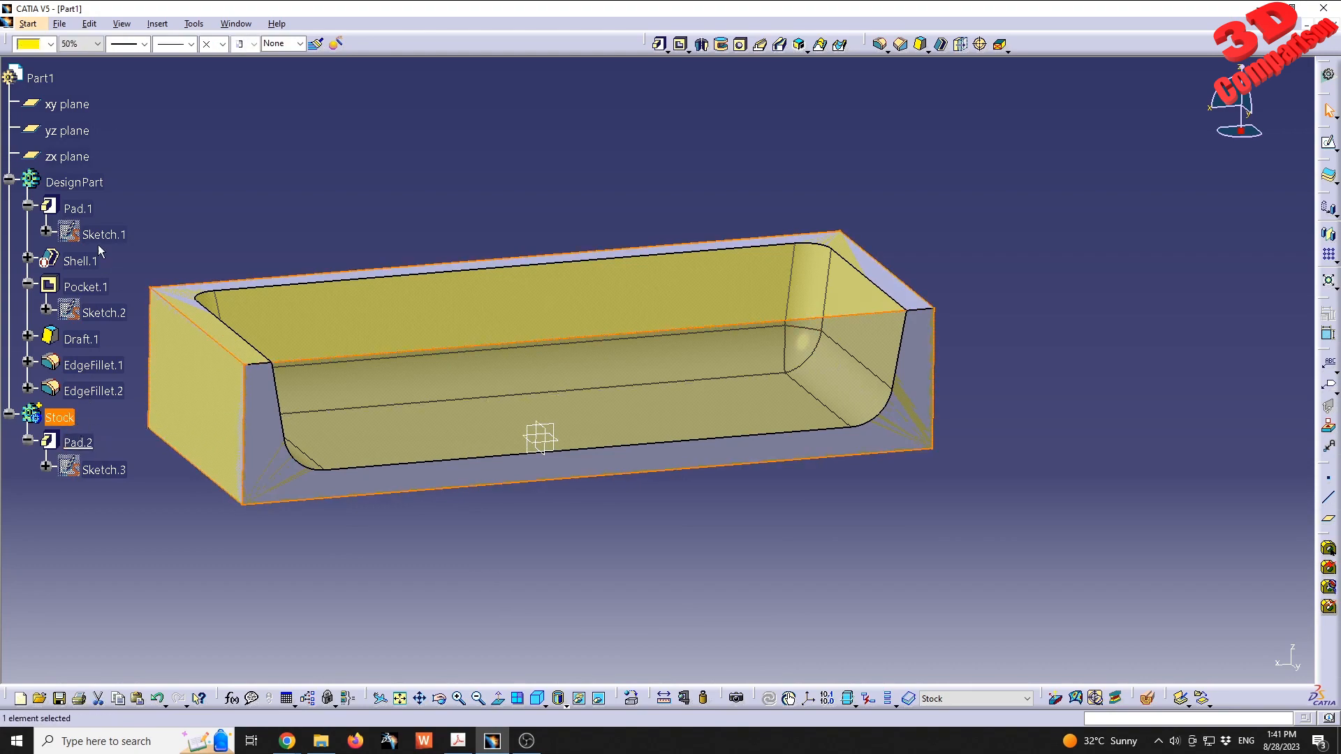
{"action": "left_click", "coordinate": [86, 186]}
{"action": "left_click", "coordinate": [415, 238]}
{"action": "middle_click_drag", "start_coordinate": [417, 242], "coordinate": [522, 370]}
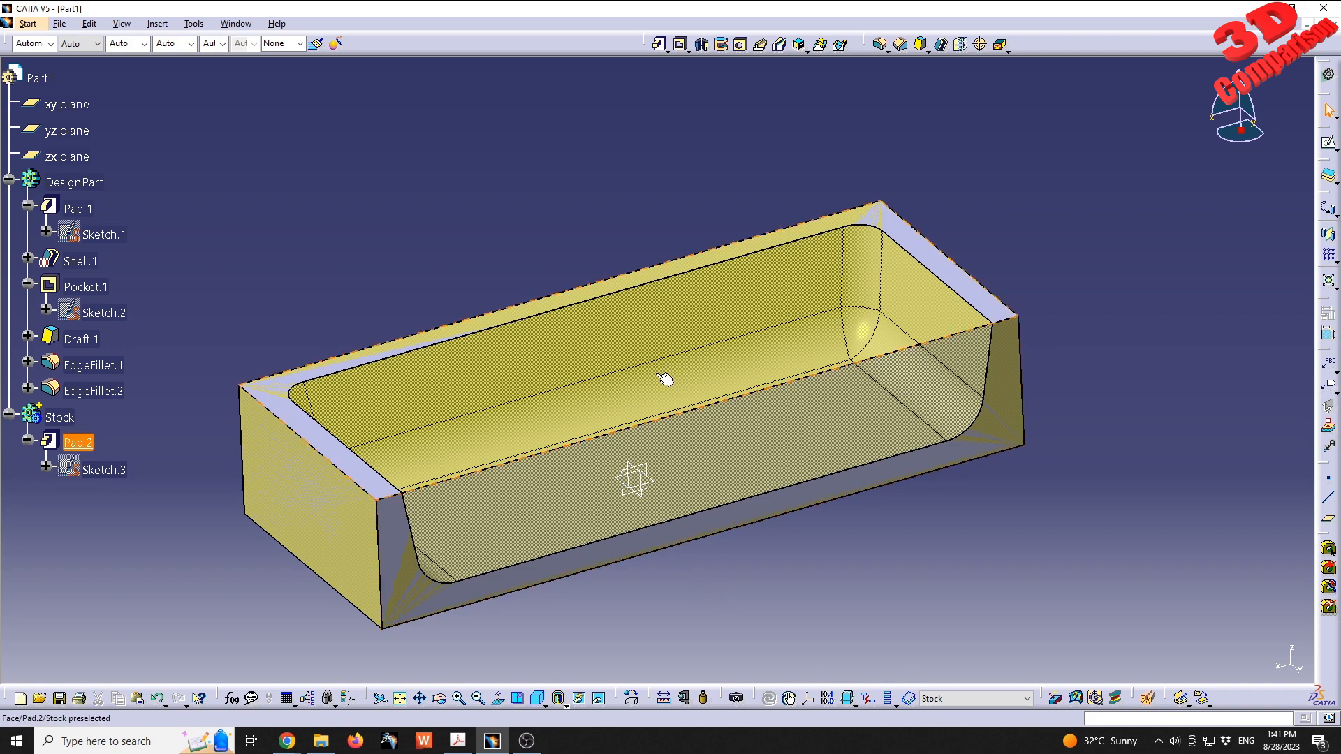
{"action": "middle_click_drag", "start_coordinate": [671, 497], "coordinate": [662, 335]}
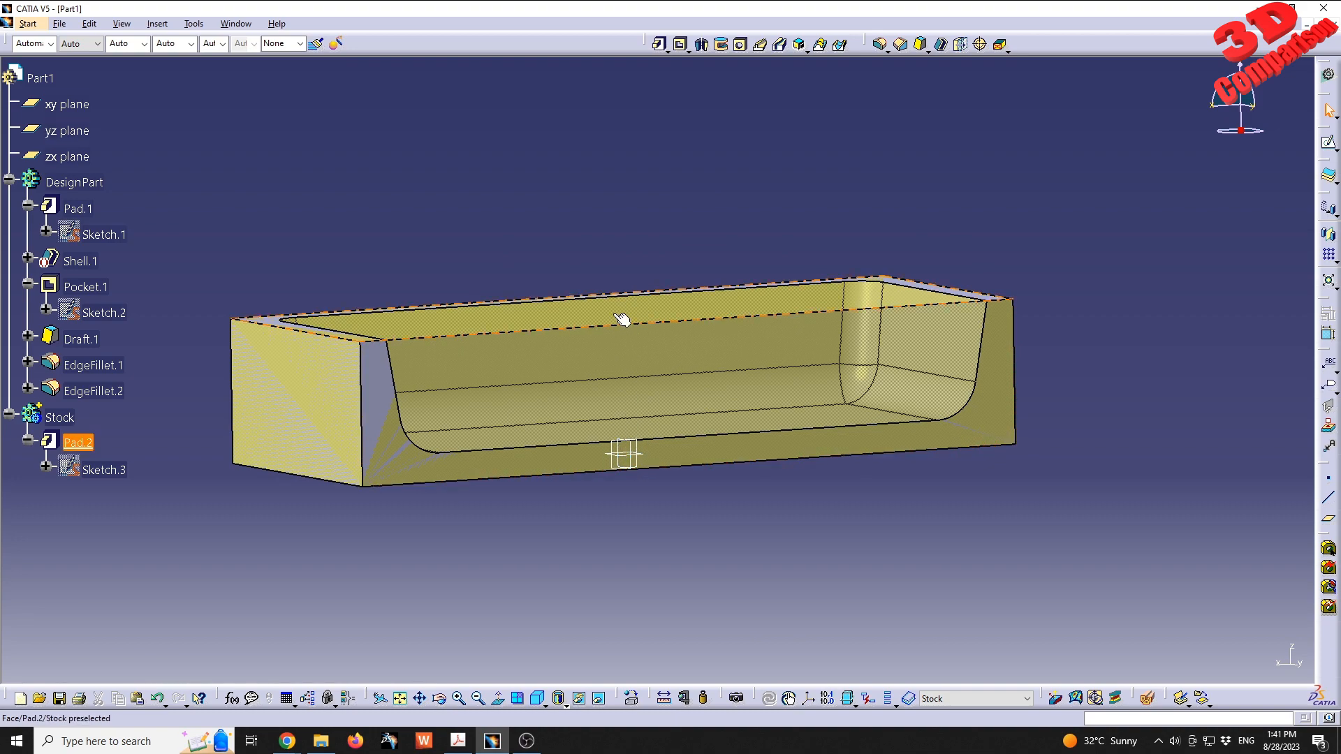
- Create a Point-Point line running diagonally between two opposite corners of the block's top face
{"action": "middle_click_drag", "start_coordinate": [632, 176], "coordinate": [643, 216]}
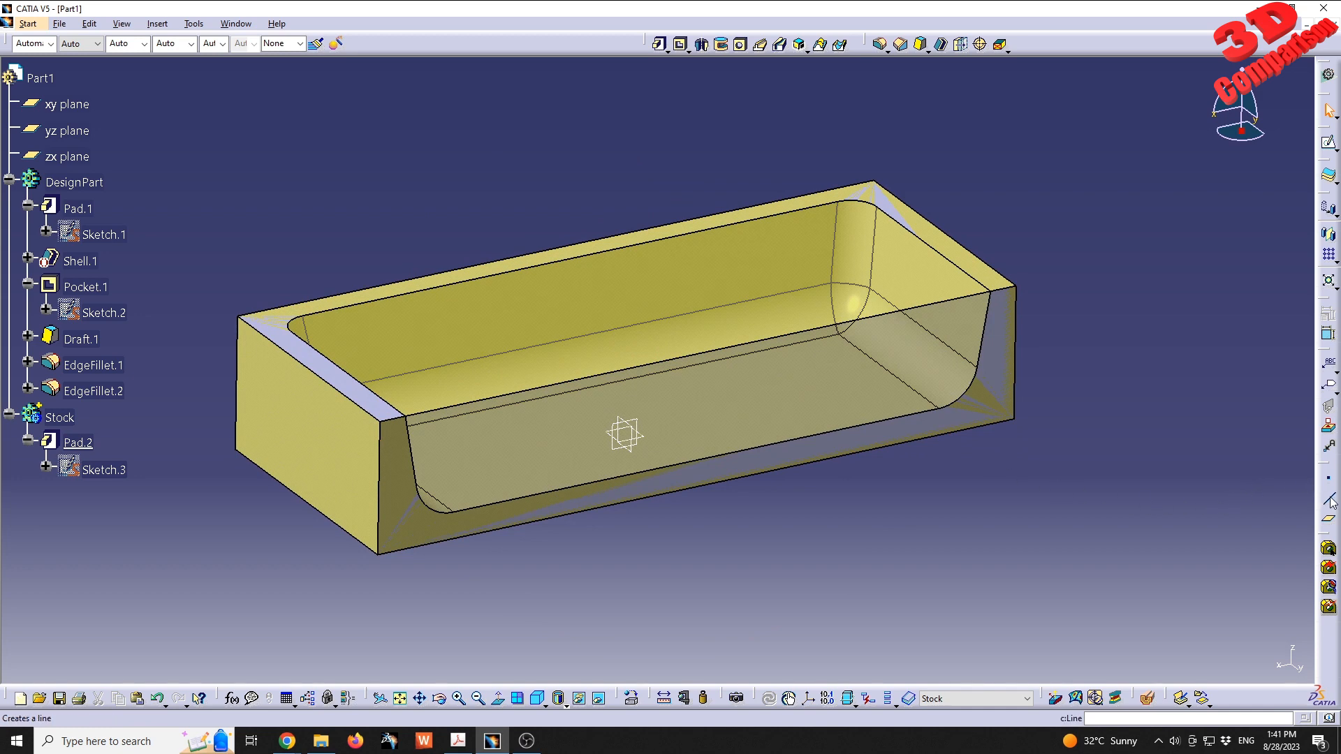
{"action": "left_click", "coordinate": [883, 186]}
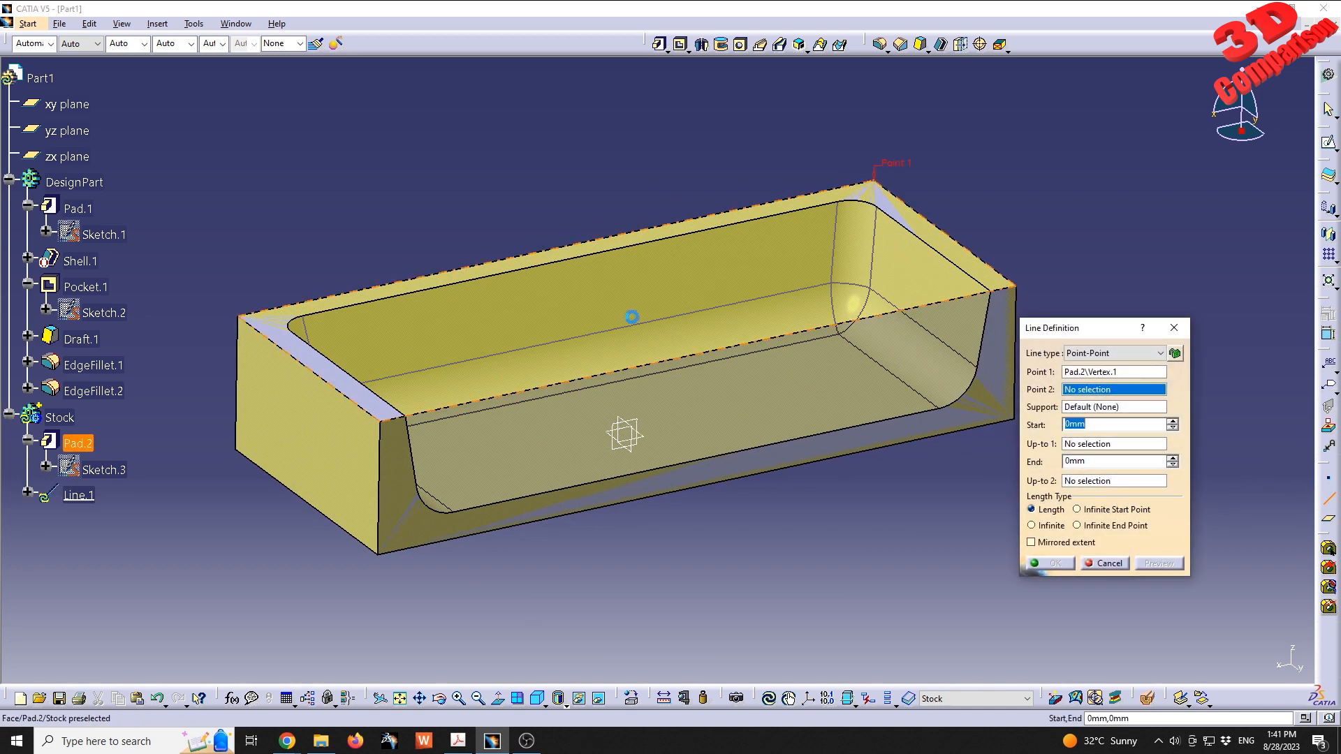
{"action": "left_click", "coordinate": [382, 418]}
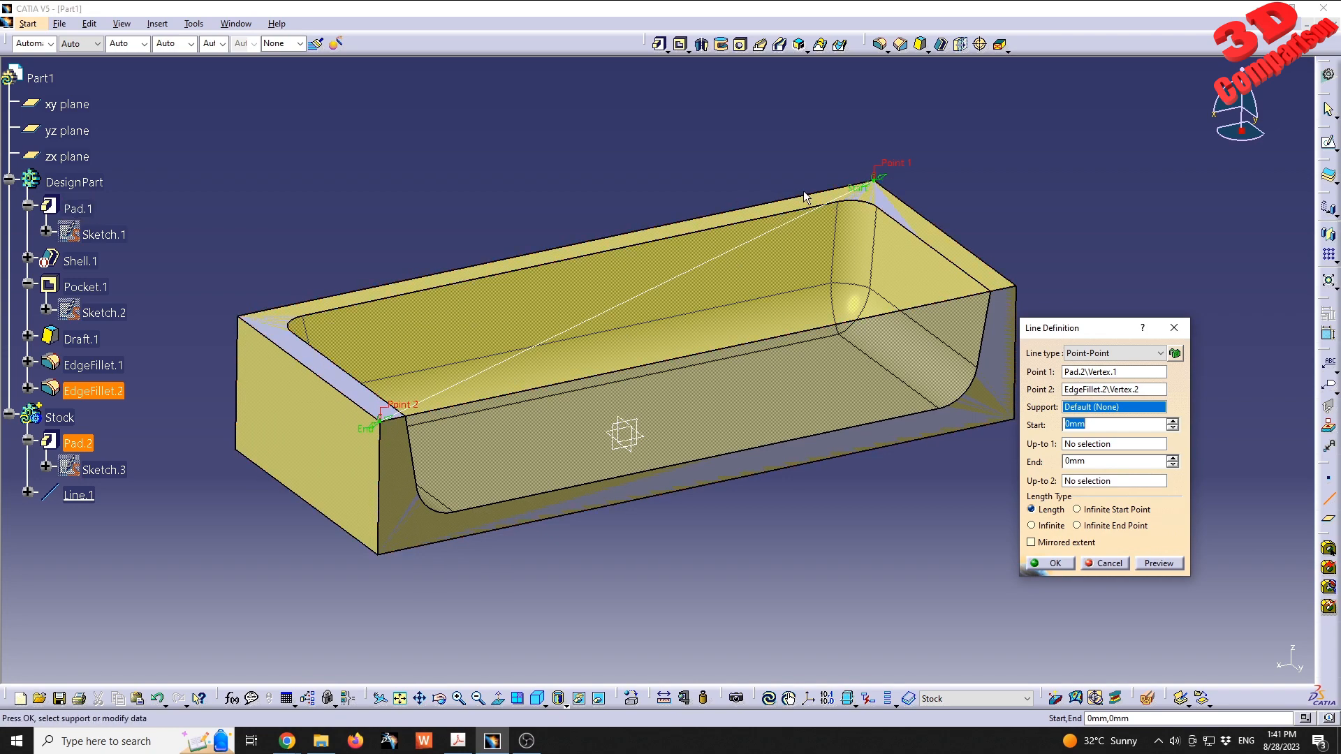
{"action": "left_click", "coordinate": [1054, 564]}
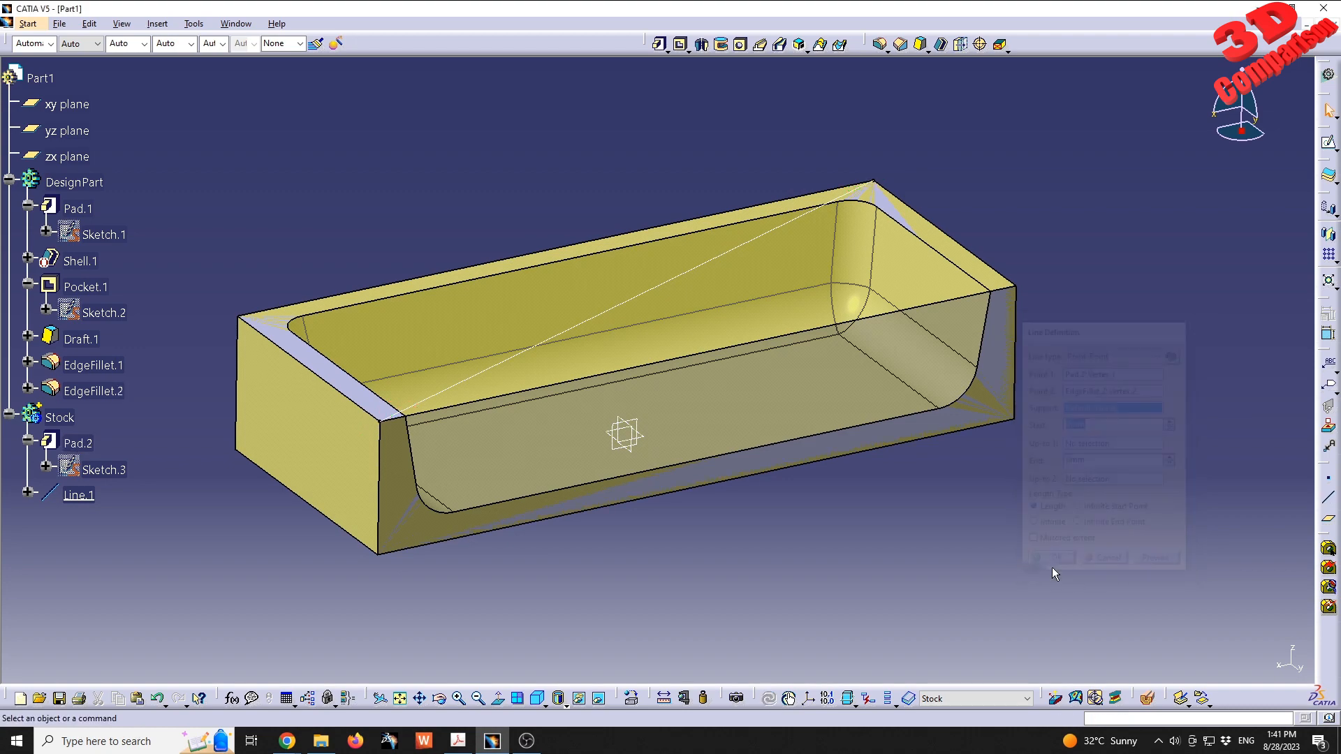
- Create an On curve point at the middle of the diagonal line, at a ratio of 0.5
{"action": "left_click", "coordinate": [1329, 480]}
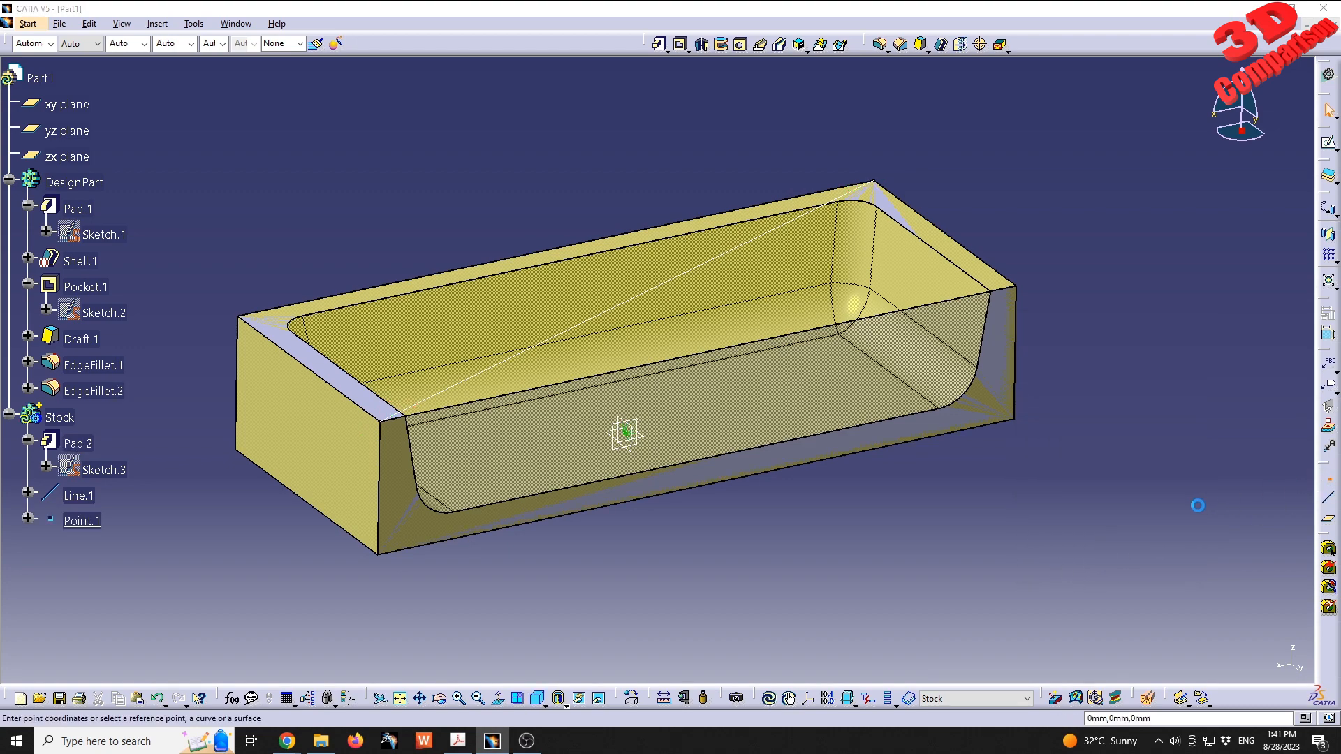
{"action": "left_click", "coordinate": [675, 286]}
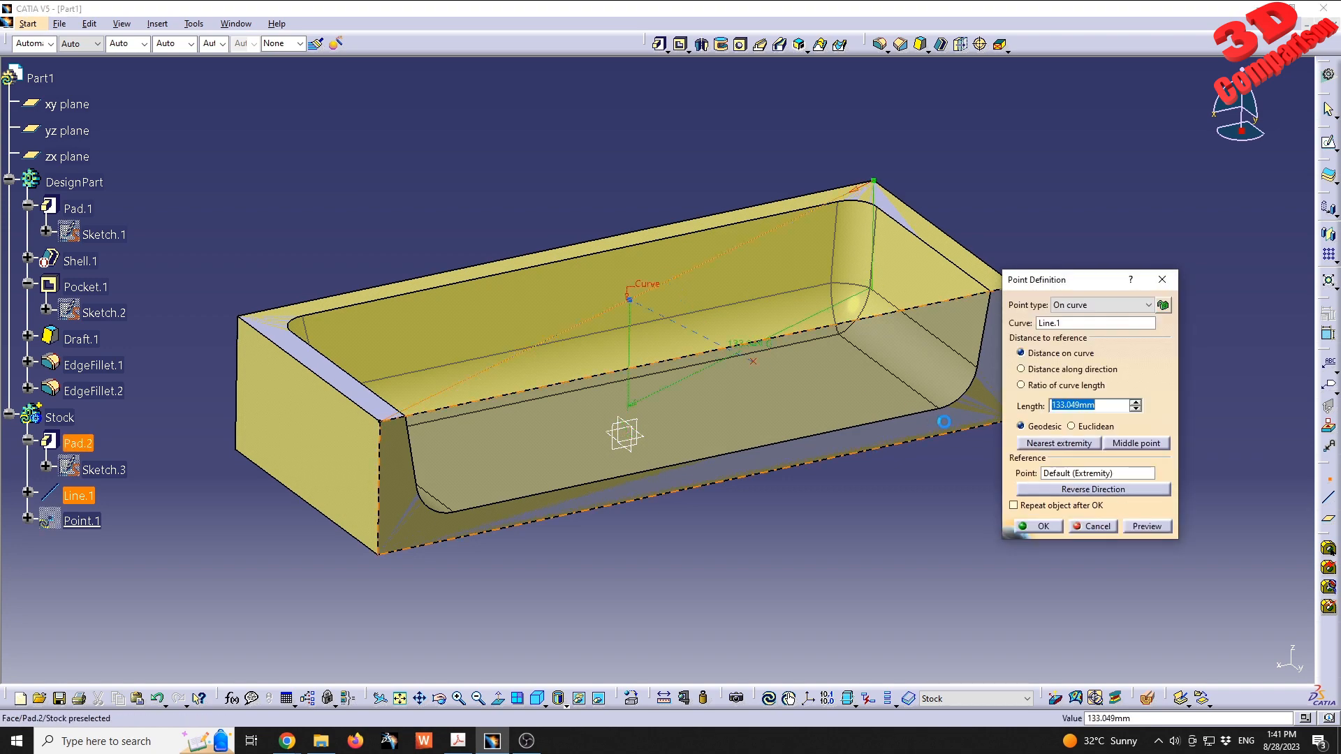
{"action": "left_click", "coordinate": [1136, 443]}
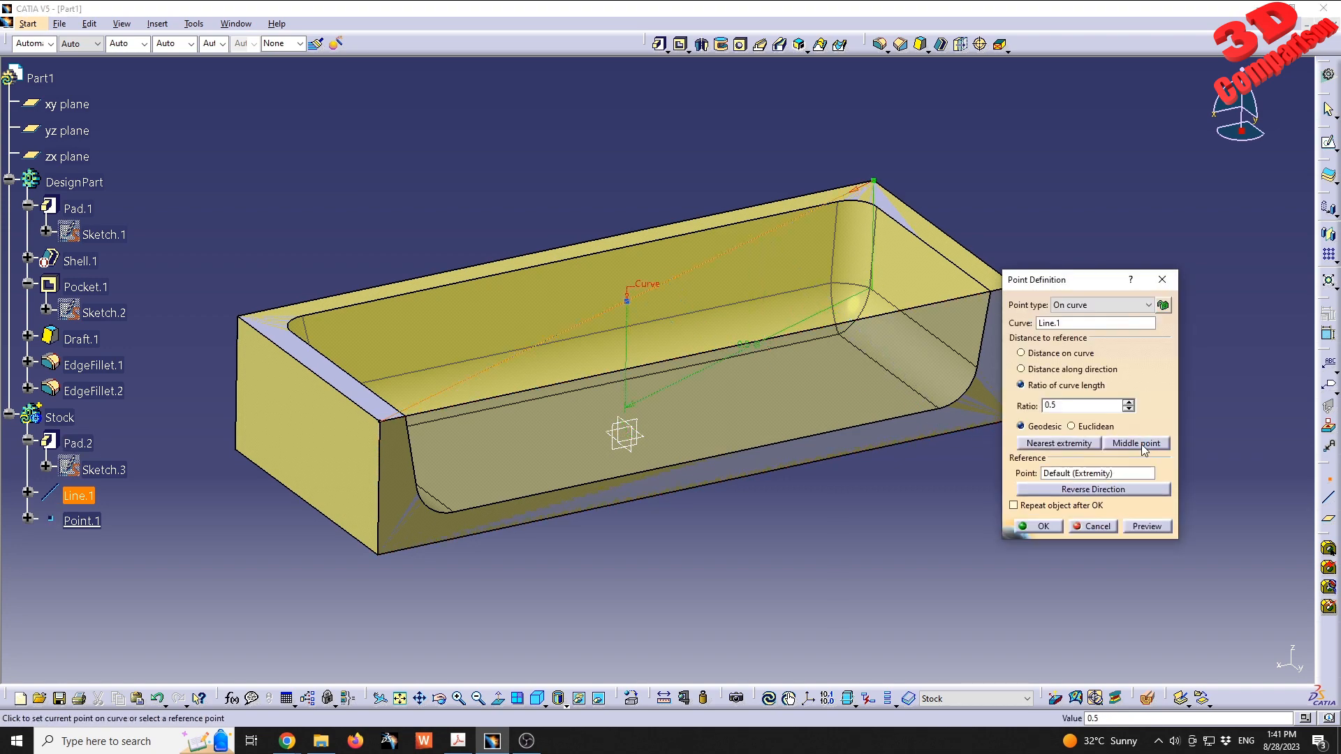
{"action": "left_click", "coordinate": [1044, 527]}
- Change the symbol of the diagonal's midpoint to a filled square
{"action": "middle_click_drag", "start_coordinate": [635, 304], "coordinate": [661, 320]}
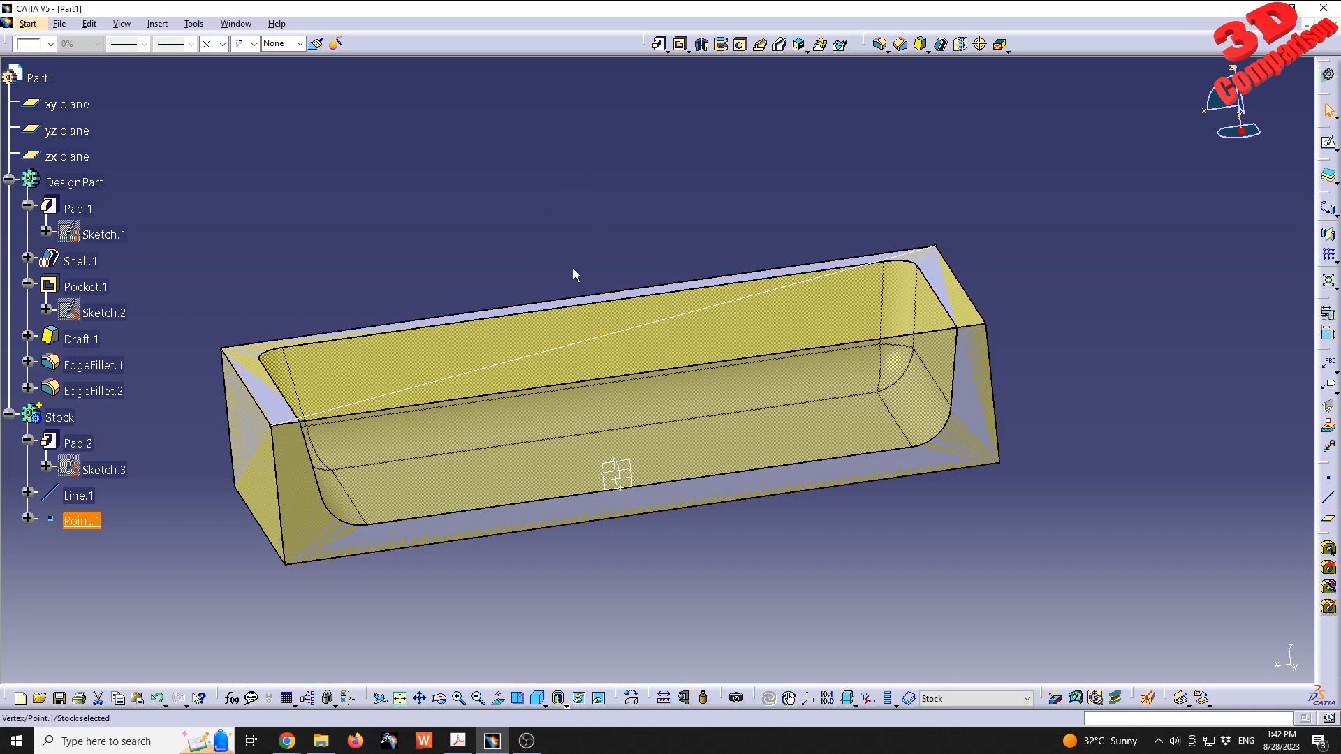
{"action": "middle_click_drag", "start_coordinate": [412, 275], "coordinate": [441, 299]}
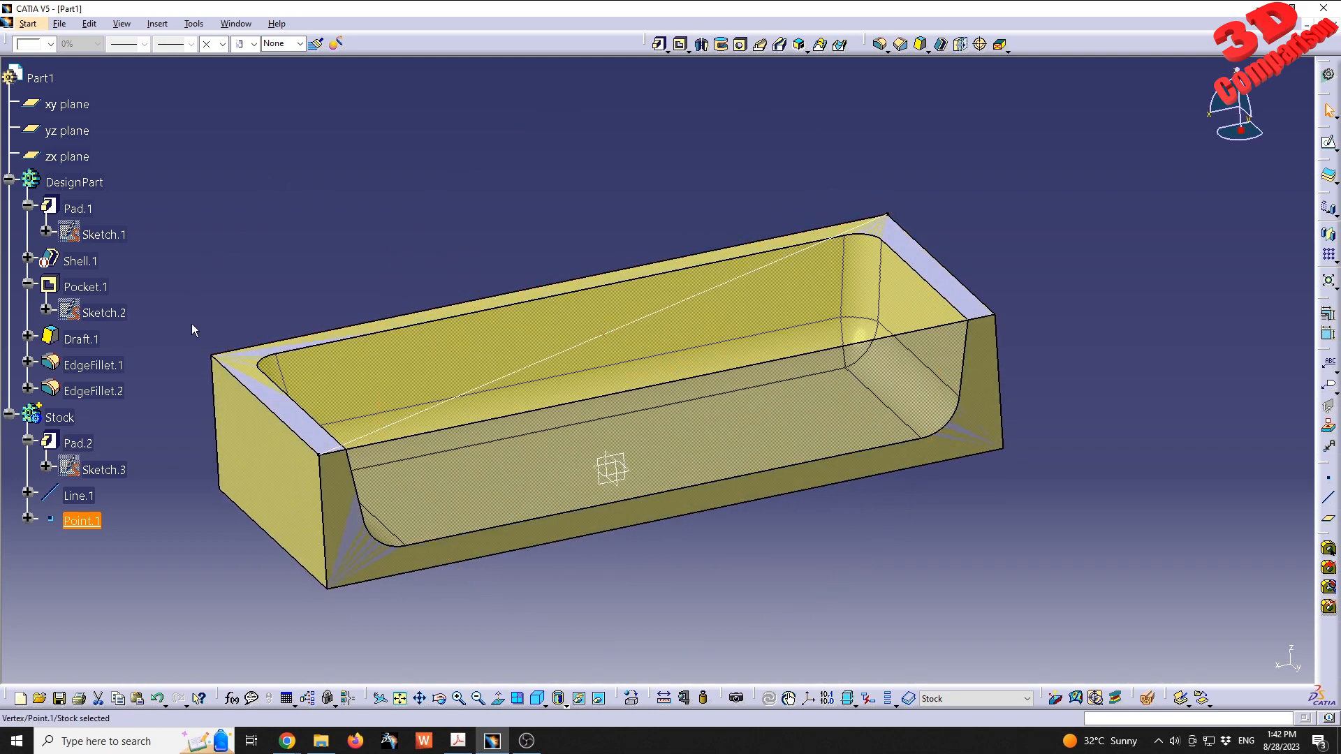
{"action": "middle_click_drag", "start_coordinate": [651, 332], "coordinate": [668, 383]}
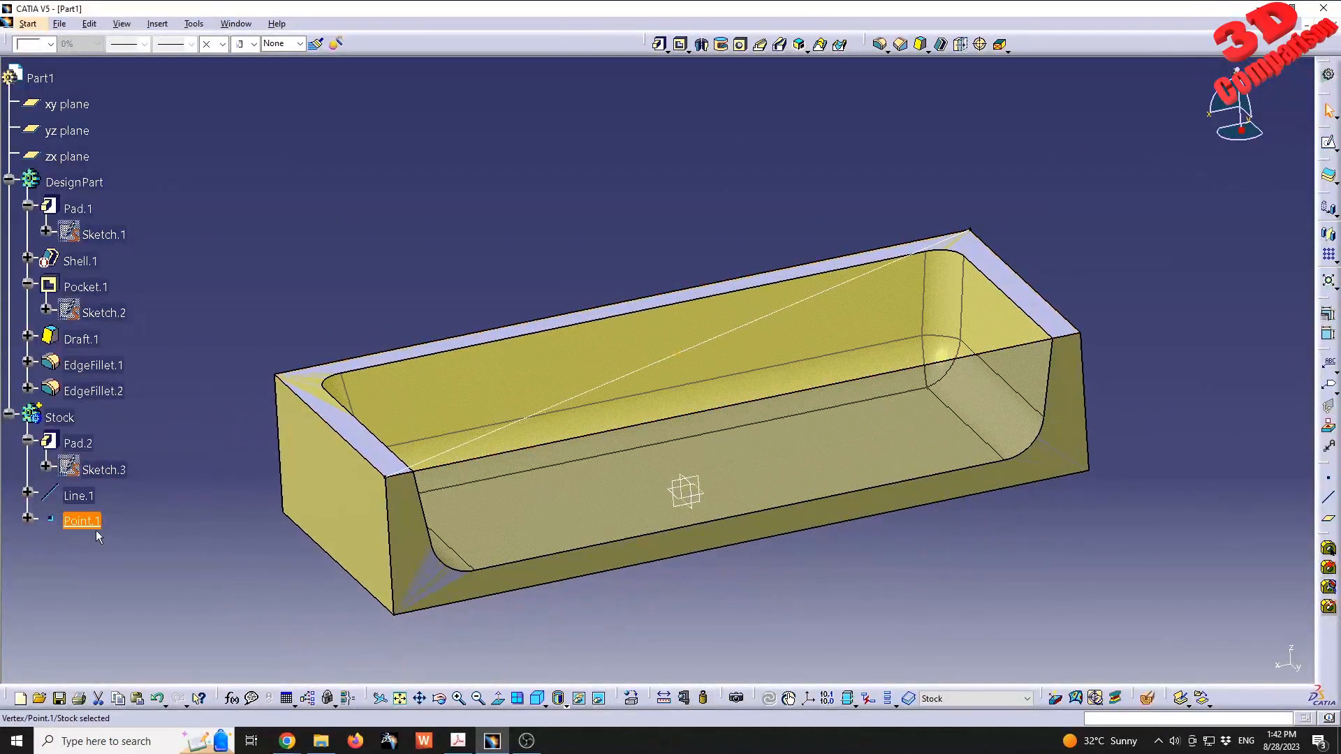
{"action": "left_click", "coordinate": [222, 43]}
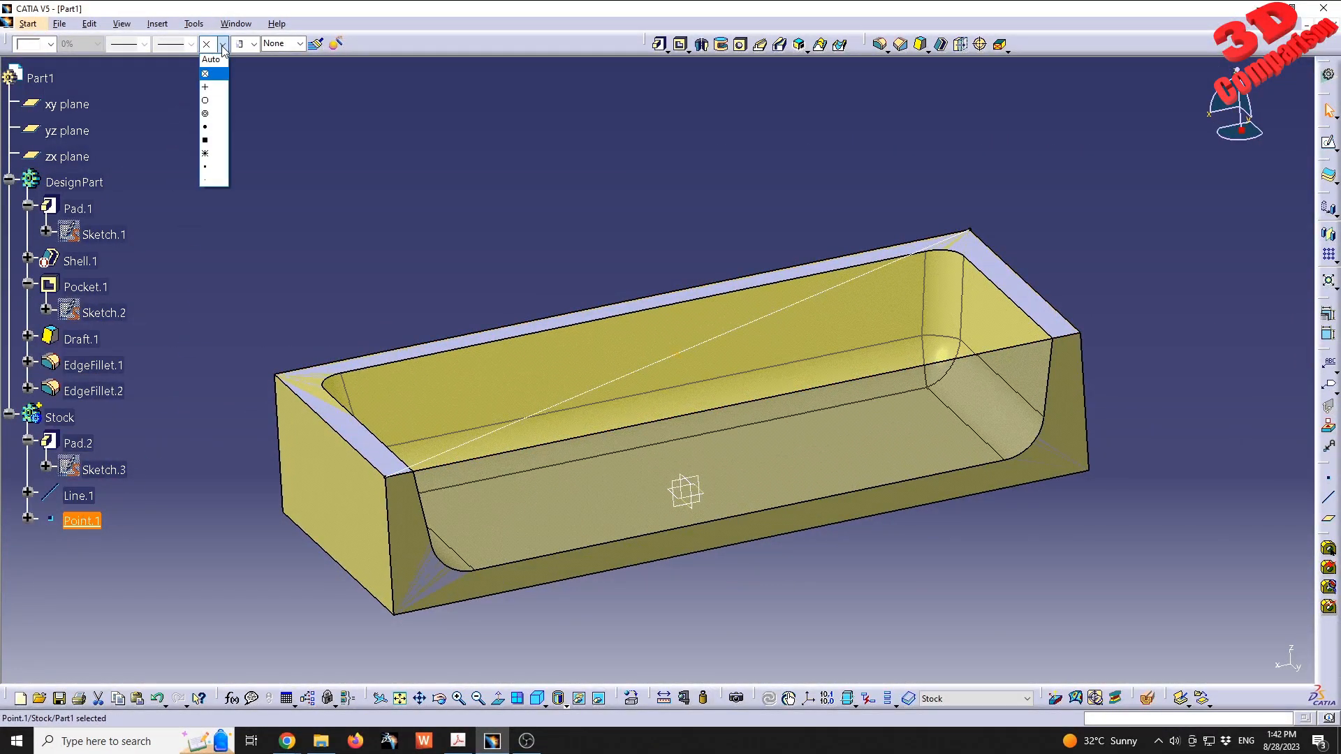
{"action": "left_click", "coordinate": [211, 140]}
{"action": "left_click", "coordinate": [358, 70]}
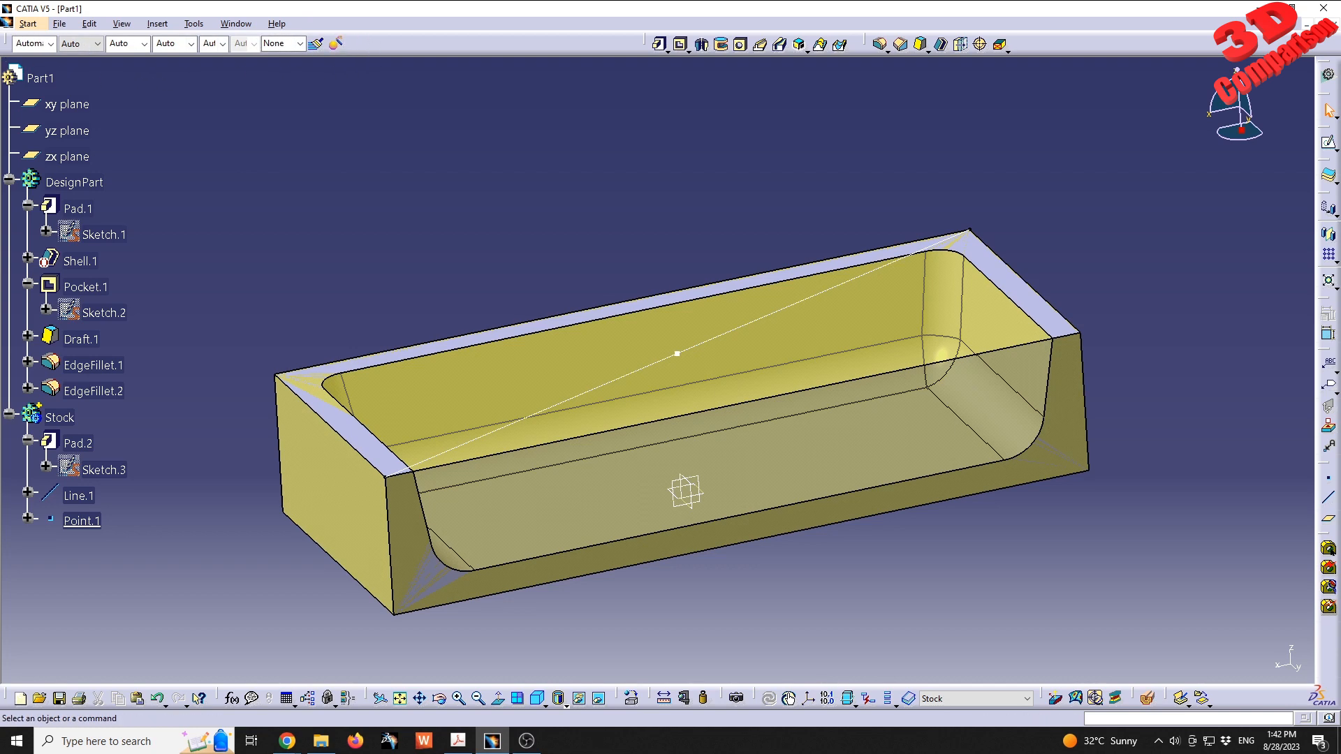
- Hide the Graphic Properties toolbar and restore it
{"action": "right_click", "coordinate": [363, 32]}
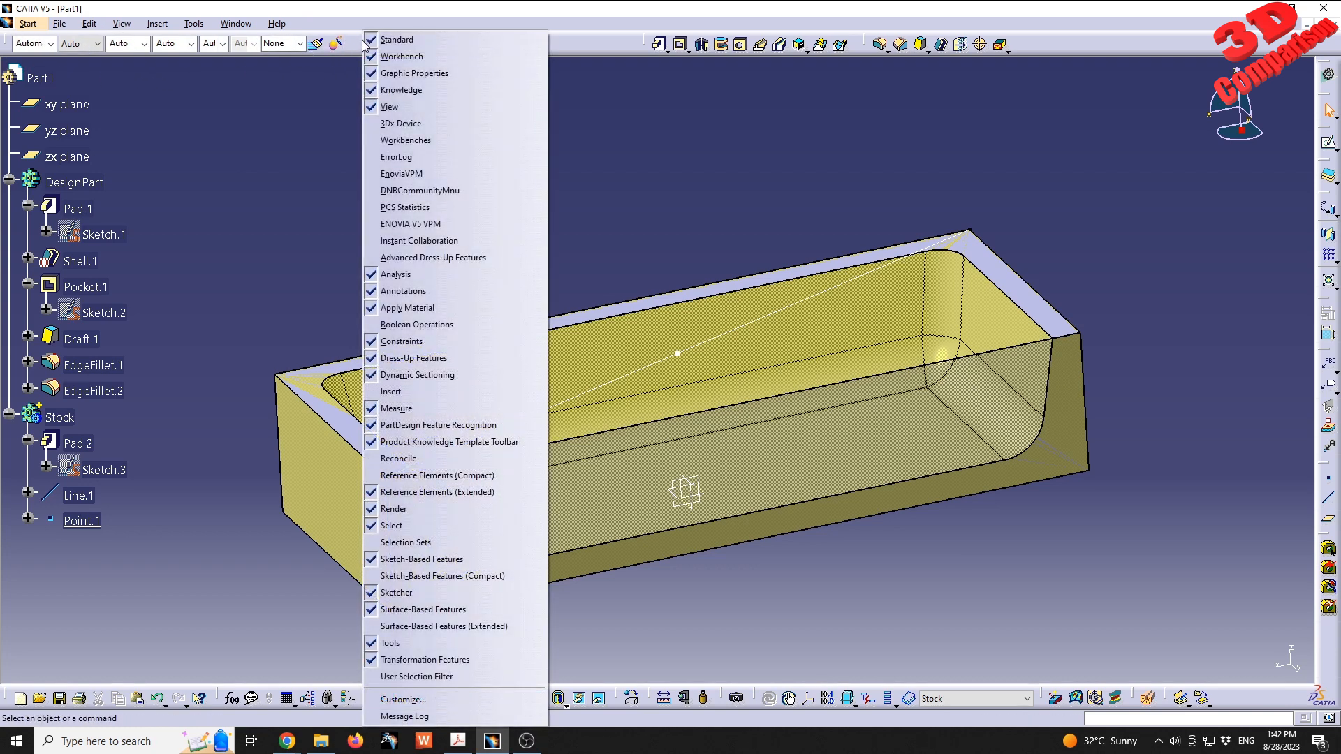
{"action": "right_click", "coordinate": [575, 36]}
{"action": "left_click", "coordinate": [649, 74]}
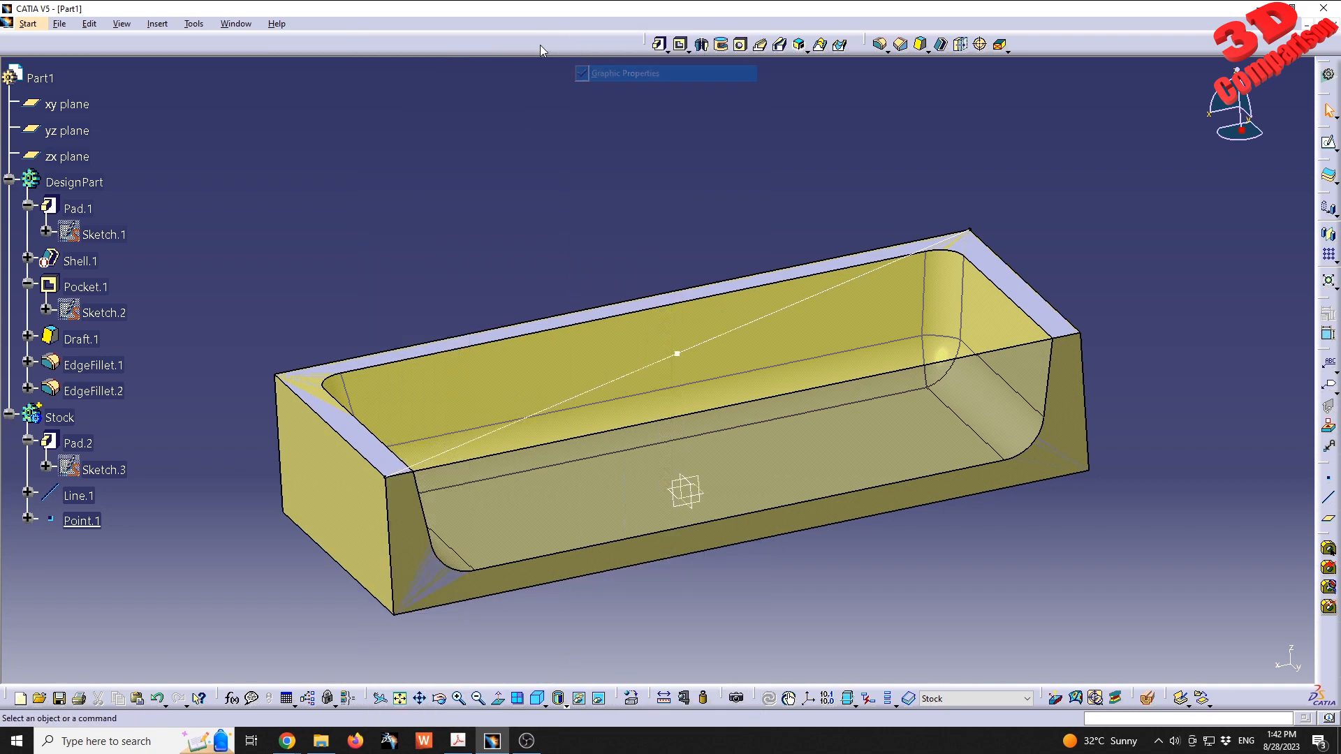
{"action": "right_click", "coordinate": [544, 35]}
{"action": "left_click", "coordinate": [605, 74]}
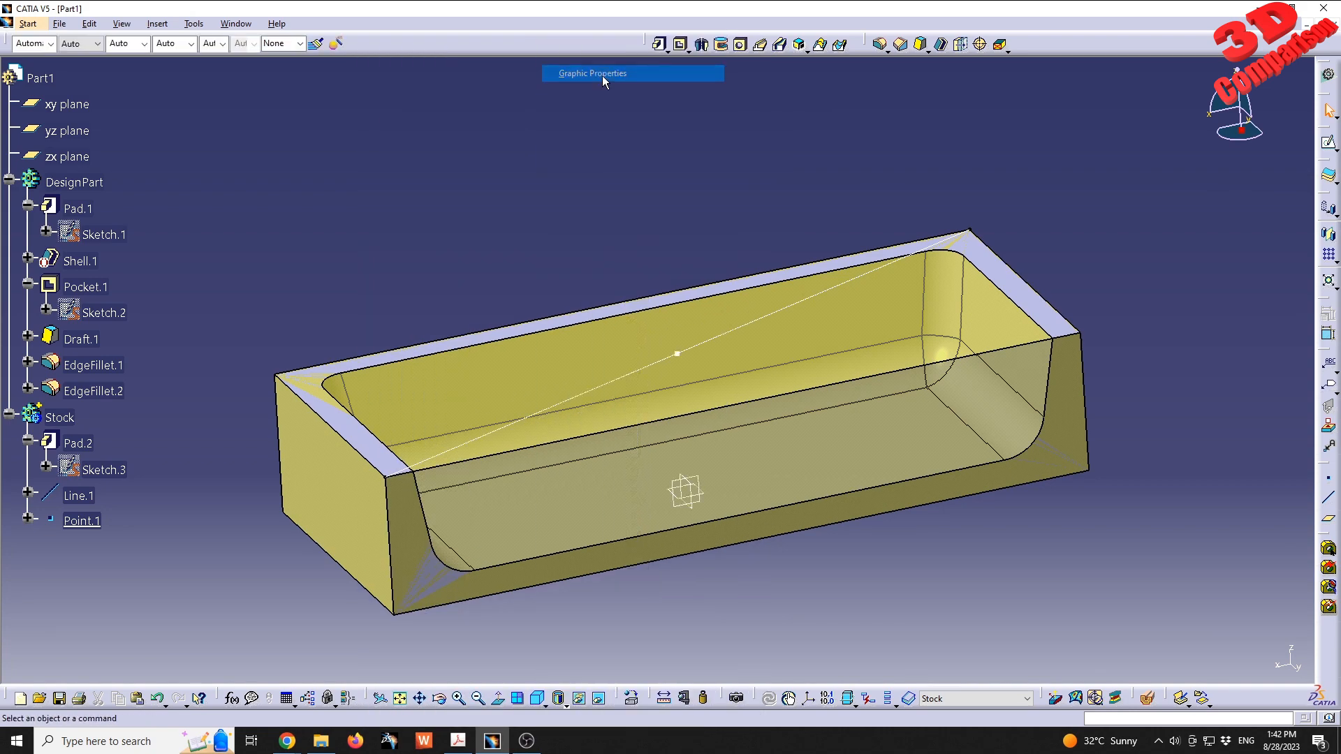
- Change the symbol of the diagonal line's midpoint to a cross and its colour to brown
{"action": "left_click", "coordinate": [82, 520]}
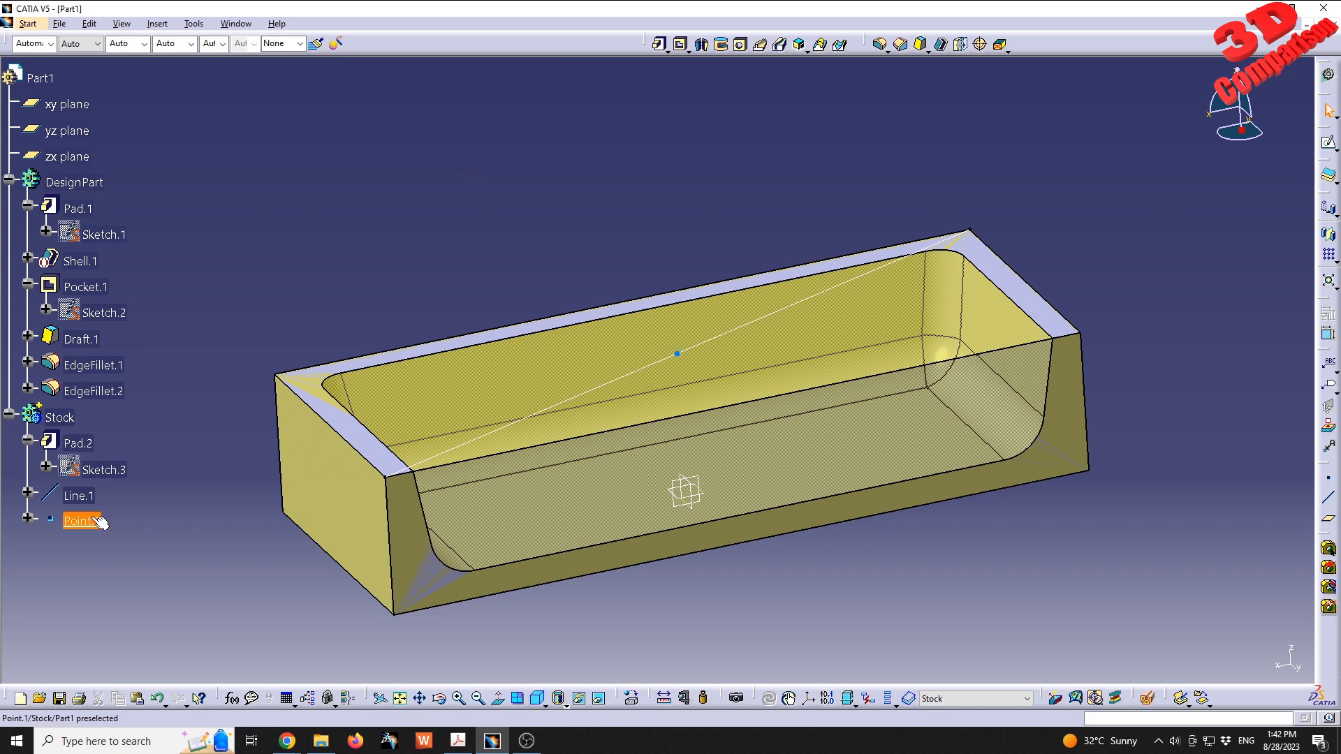
{"action": "left_click", "coordinate": [222, 43]}
{"action": "left_click", "coordinate": [204, 73]}
{"action": "left_click", "coordinate": [51, 43]}
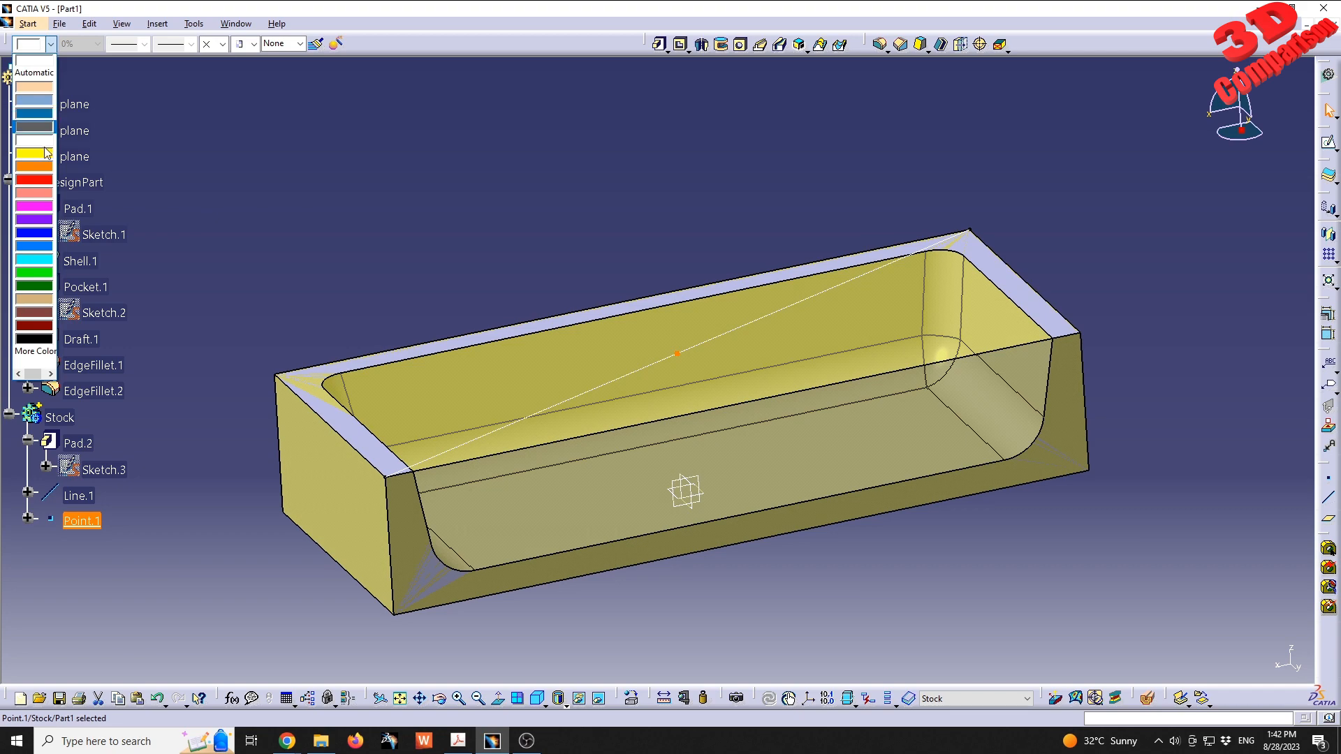
{"action": "left_click", "coordinate": [38, 313]}
{"action": "left_click", "coordinate": [289, 257]}
{"action": "middle_click_drag", "start_coordinate": [748, 234], "coordinate": [697, 203]}
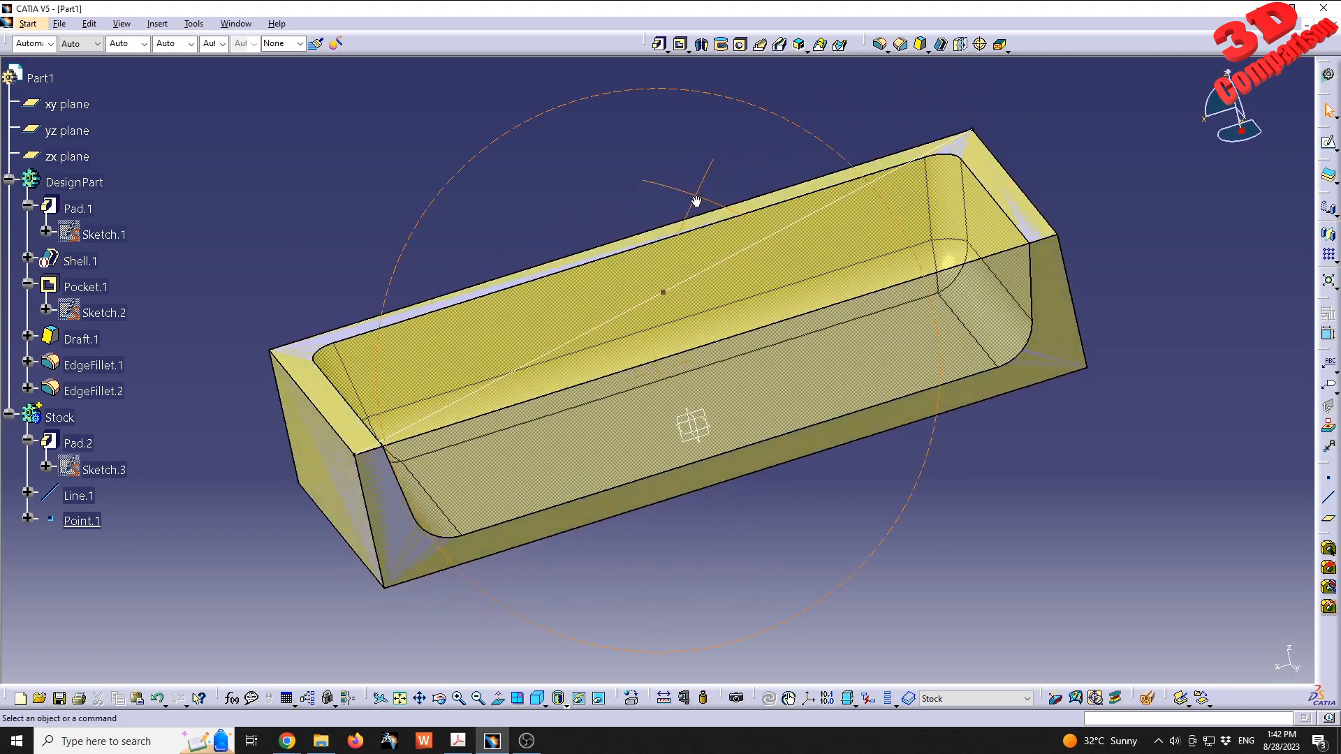
- Create a Coordinates point at X 0 mm, Y 0 mm and Z 50 mm relative to the default origin
{"action": "double_click", "coordinate": [673, 299]}
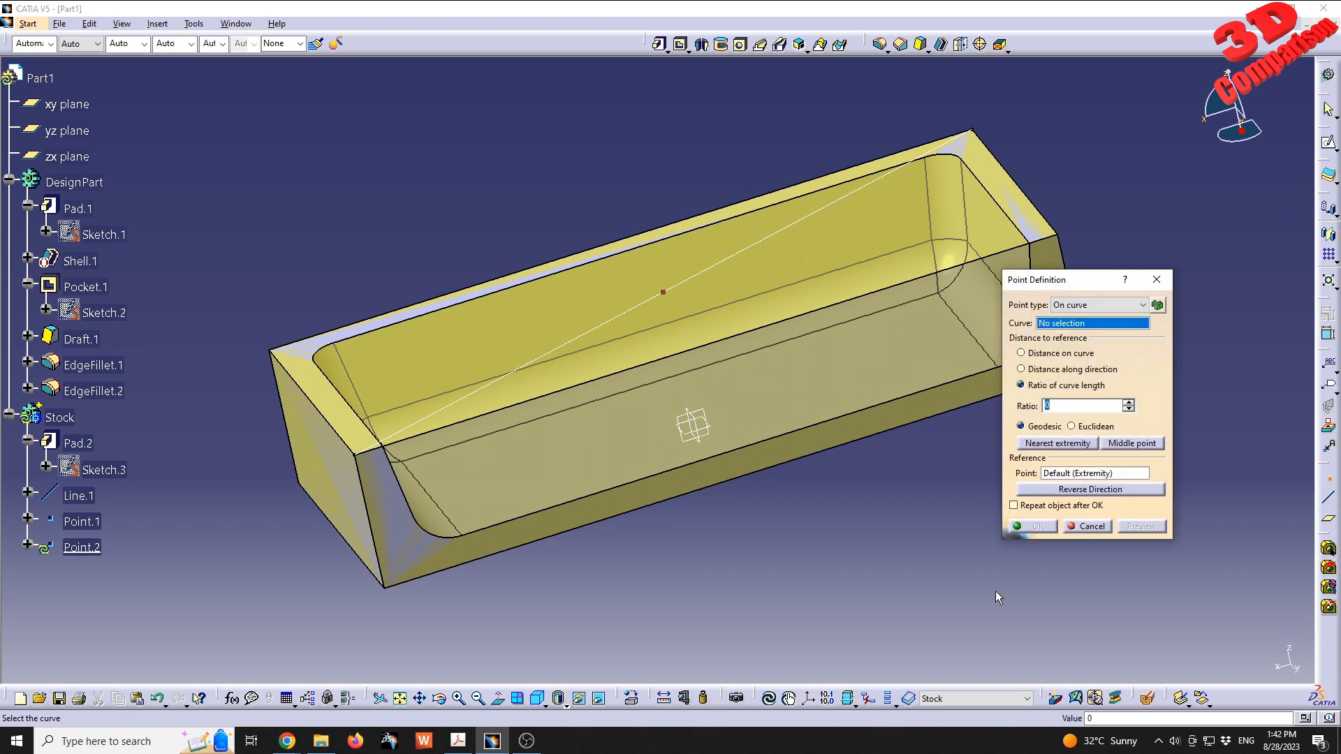
{"action": "left_click", "coordinate": [1126, 307]}
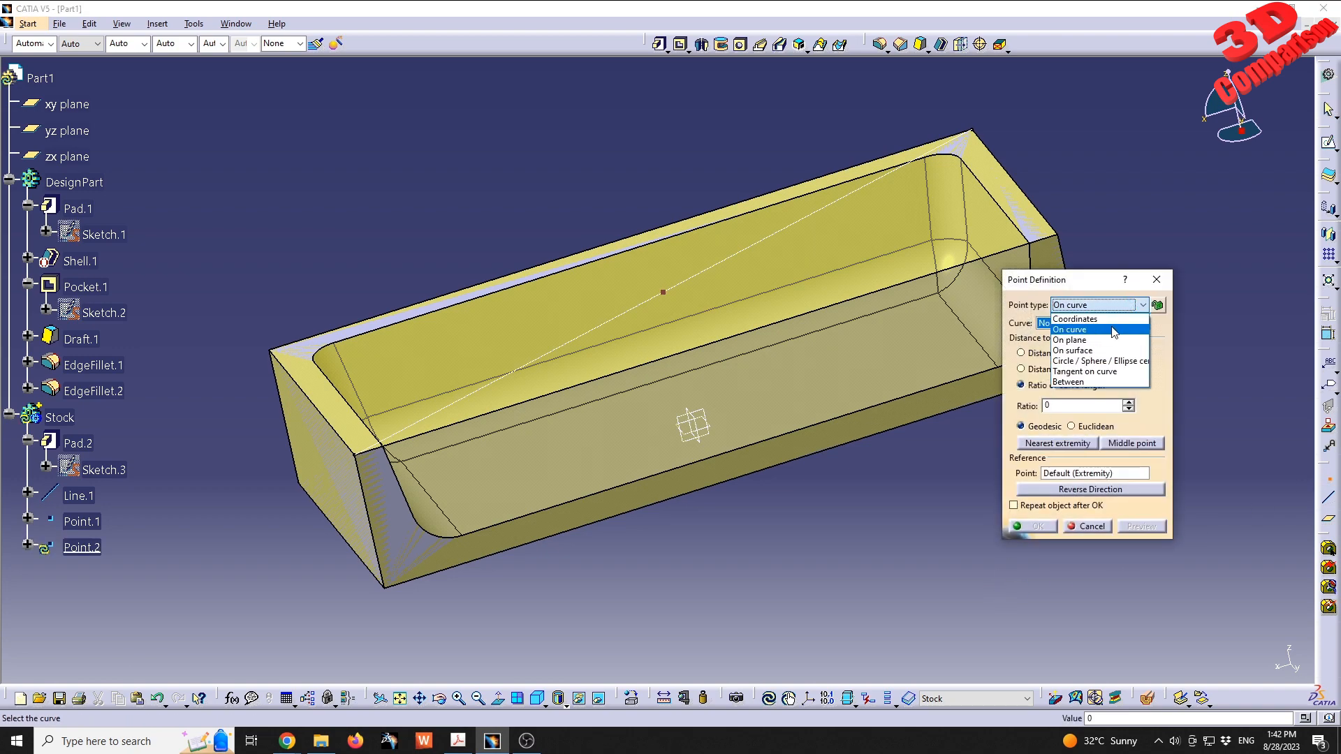
{"action": "left_click", "coordinate": [1113, 319]}
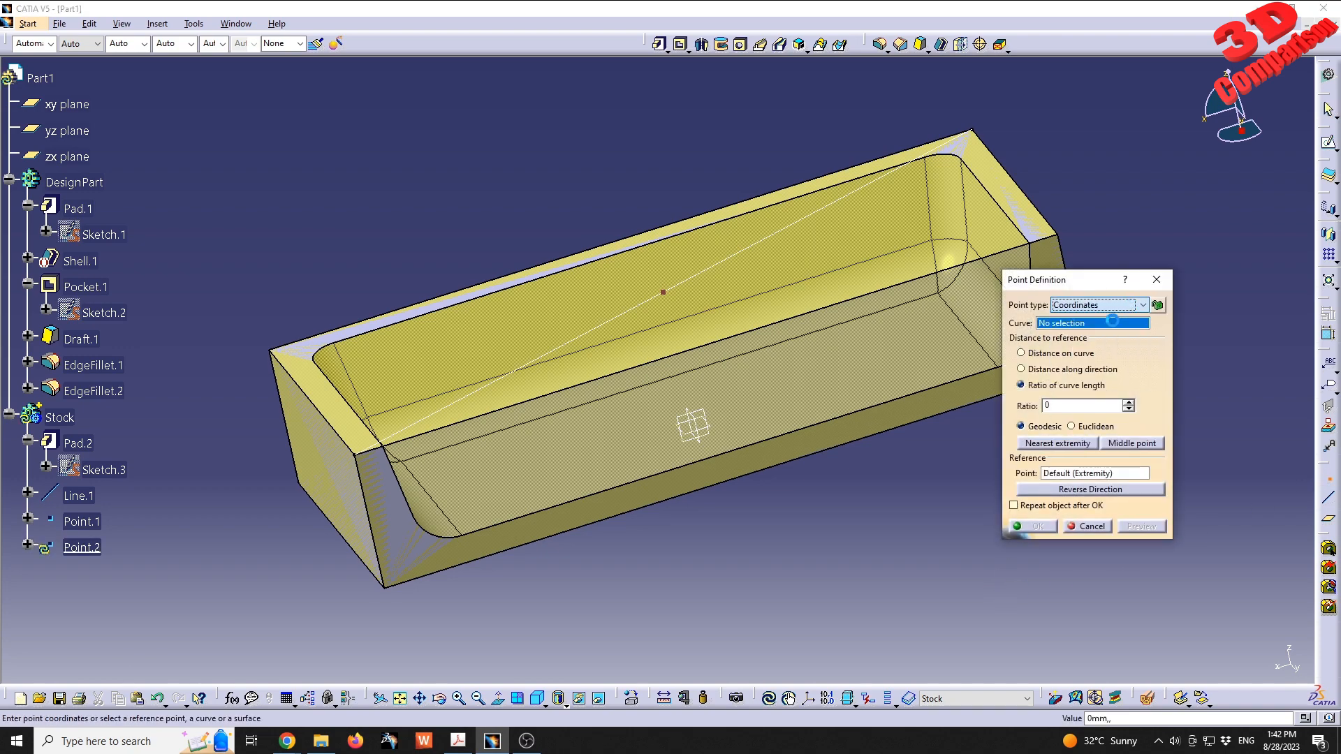
{"action": "left_click_drag", "start_coordinate": [1050, 362], "coordinate": [1013, 372]}
{"action": "middle_click_drag", "start_coordinate": [664, 500], "coordinate": [642, 330]}
{"action": "type", "text": "50"}
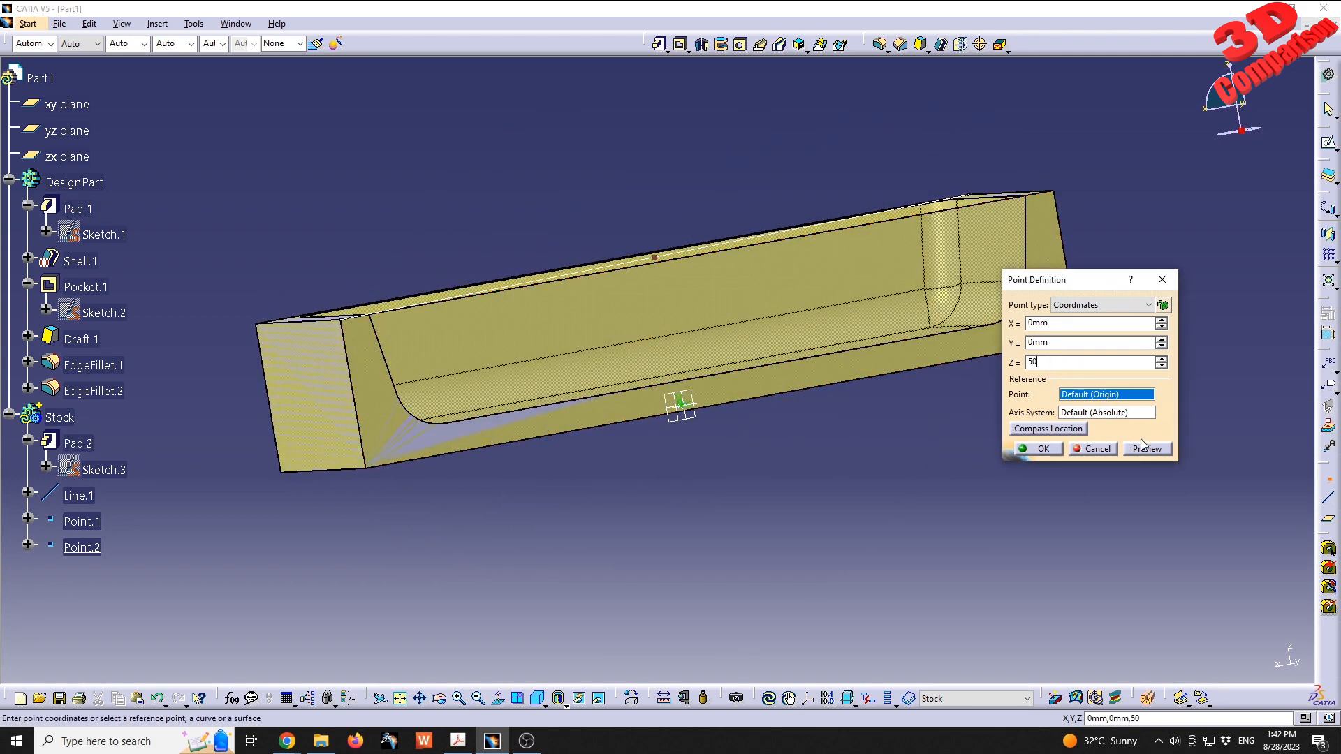
{"action": "left_click", "coordinate": [1148, 448]}
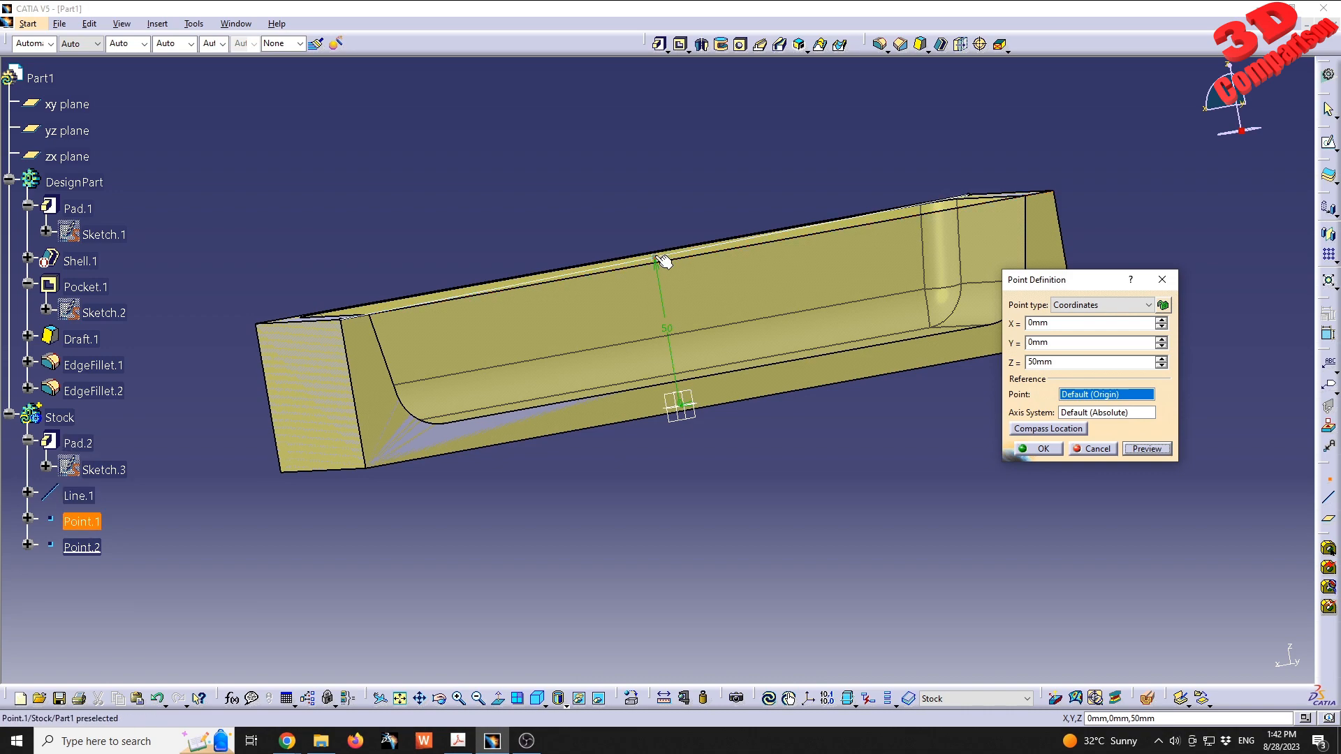
{"action": "double_click", "coordinate": [1039, 362]}
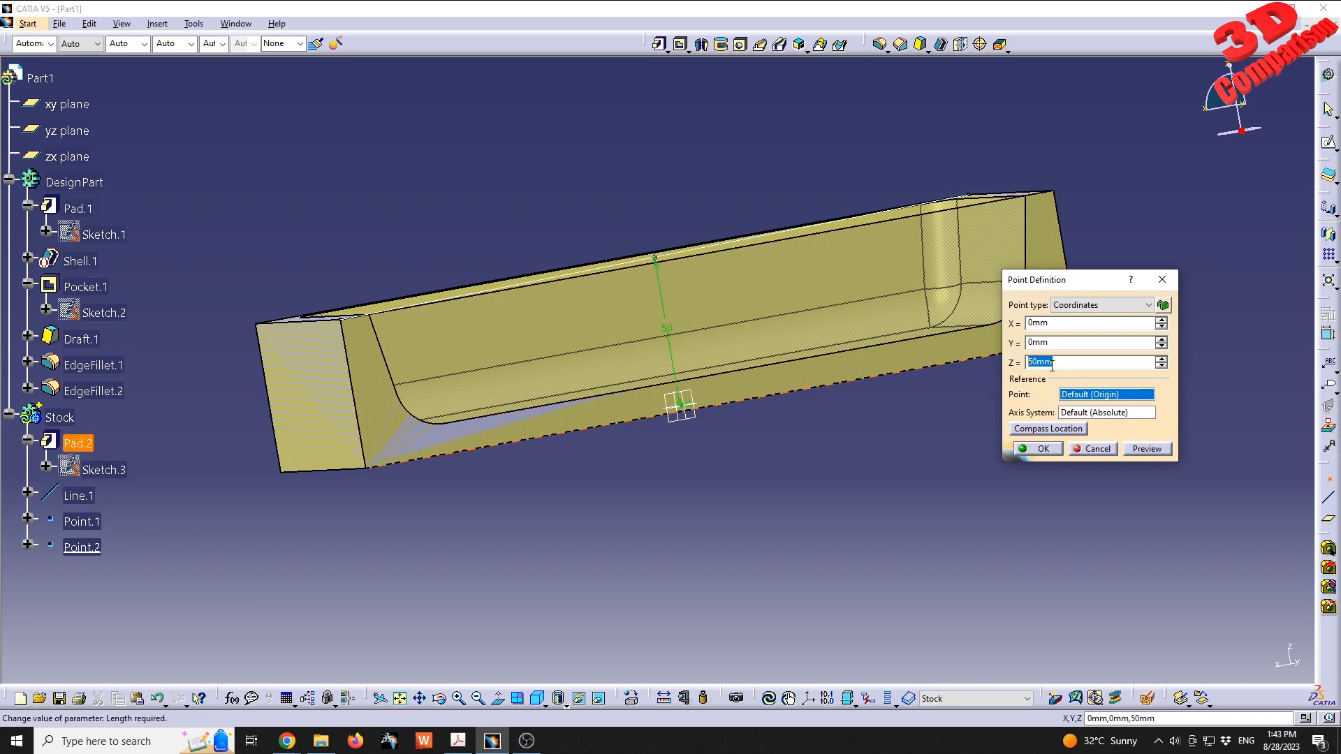
{"action": "left_click", "coordinate": [1039, 449]}
{"action": "middle_click_drag", "start_coordinate": [653, 279], "coordinate": [644, 347]}
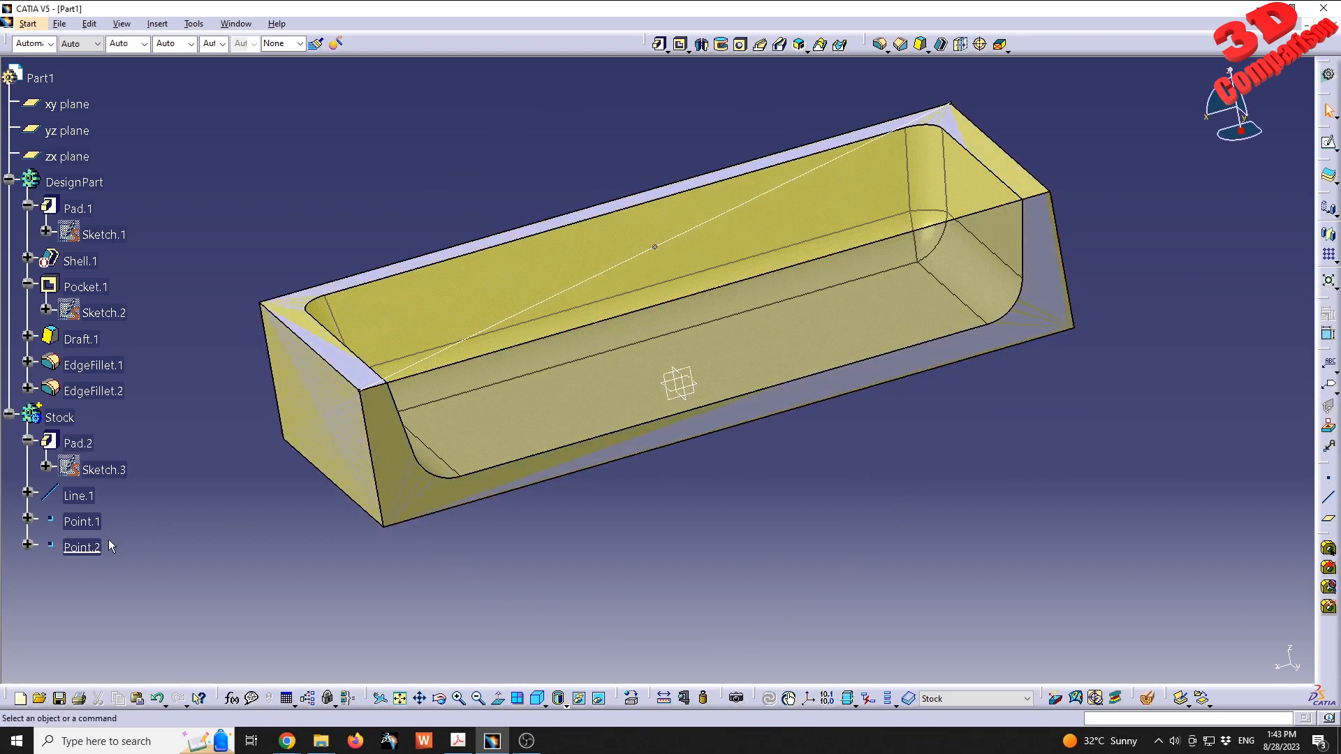
{"action": "middle_click_drag", "start_coordinate": [554, 278], "coordinate": [573, 377]}
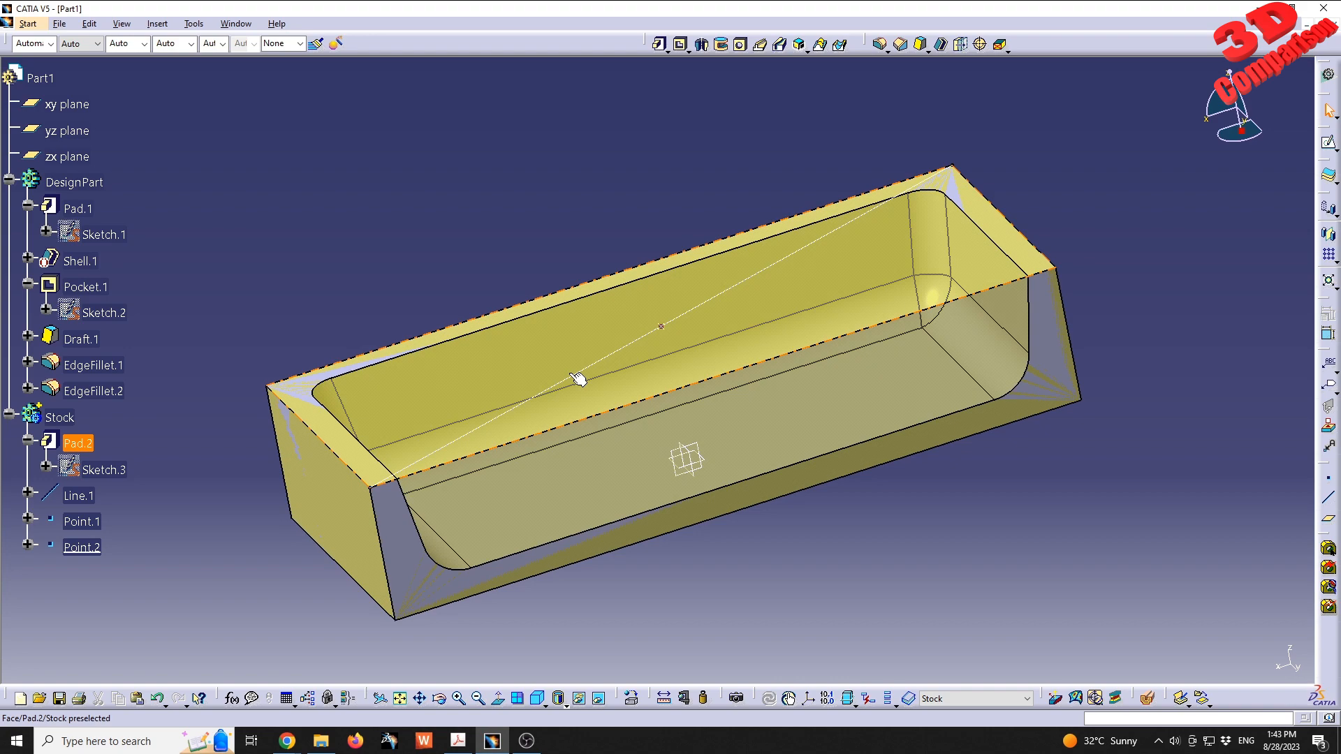
- Save the part to the Desktop as a CATPart named surfacemachiningpart
{"action": "left_click", "coordinate": [59, 23]}
{"action": "left_click", "coordinate": [77, 128]}
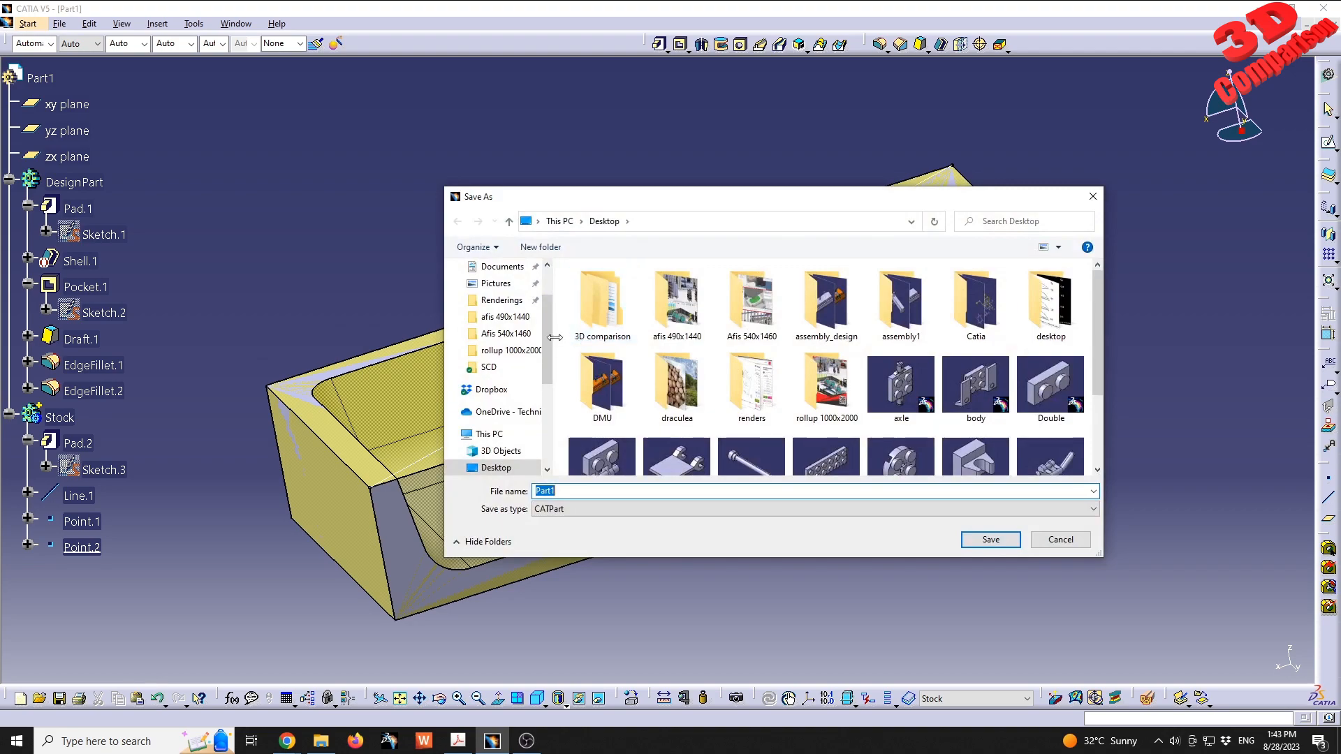
{"action": "scroll", "coordinate": [503, 307], "scroll_direction": "up", "scroll_amount": 2}
{"action": "left_click", "coordinate": [499, 296]}
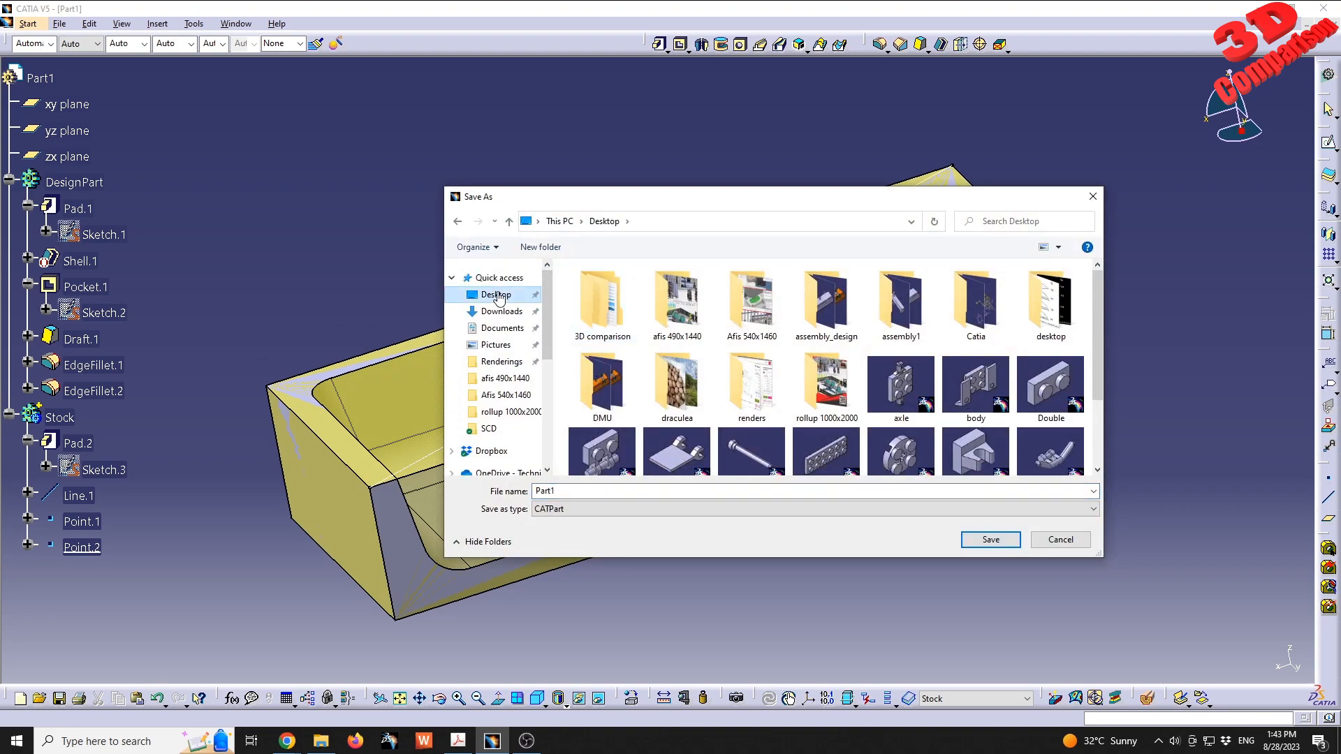
{"action": "left_click", "coordinate": [598, 492]}
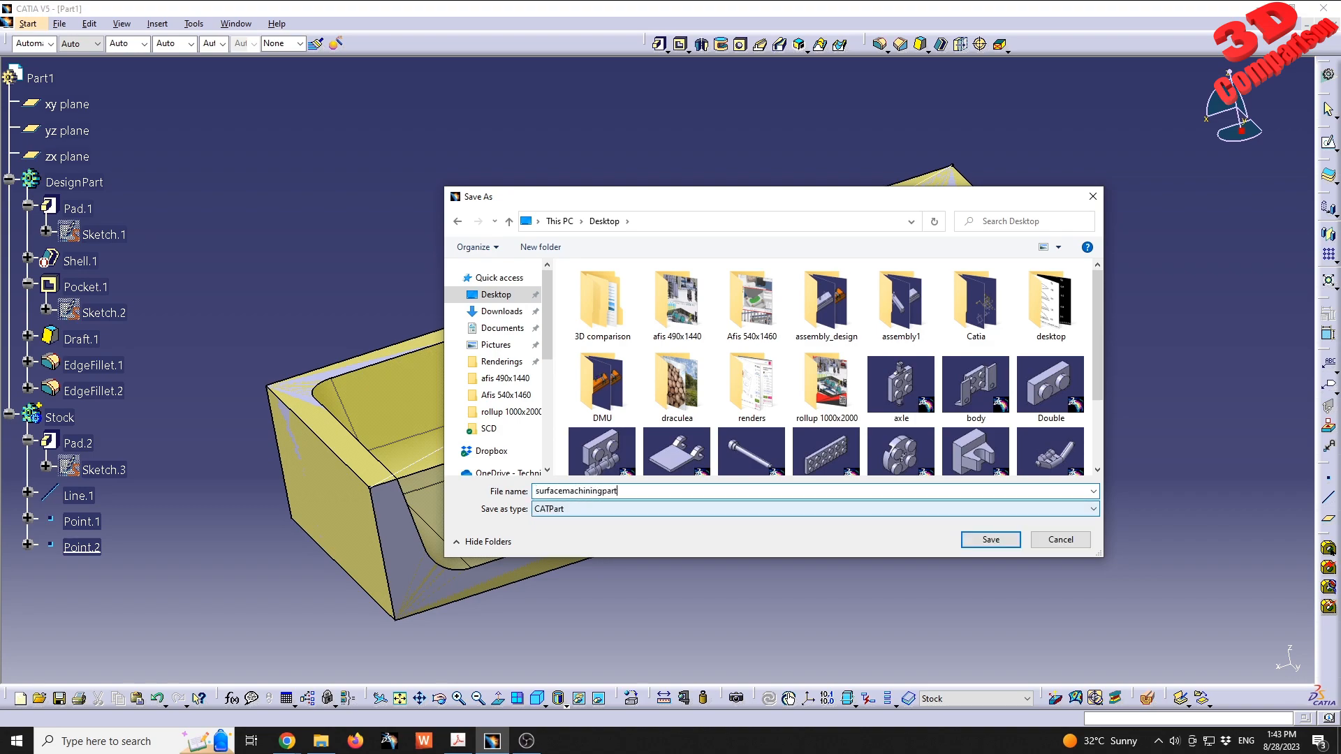
{"action": "key", "text": "Return"}
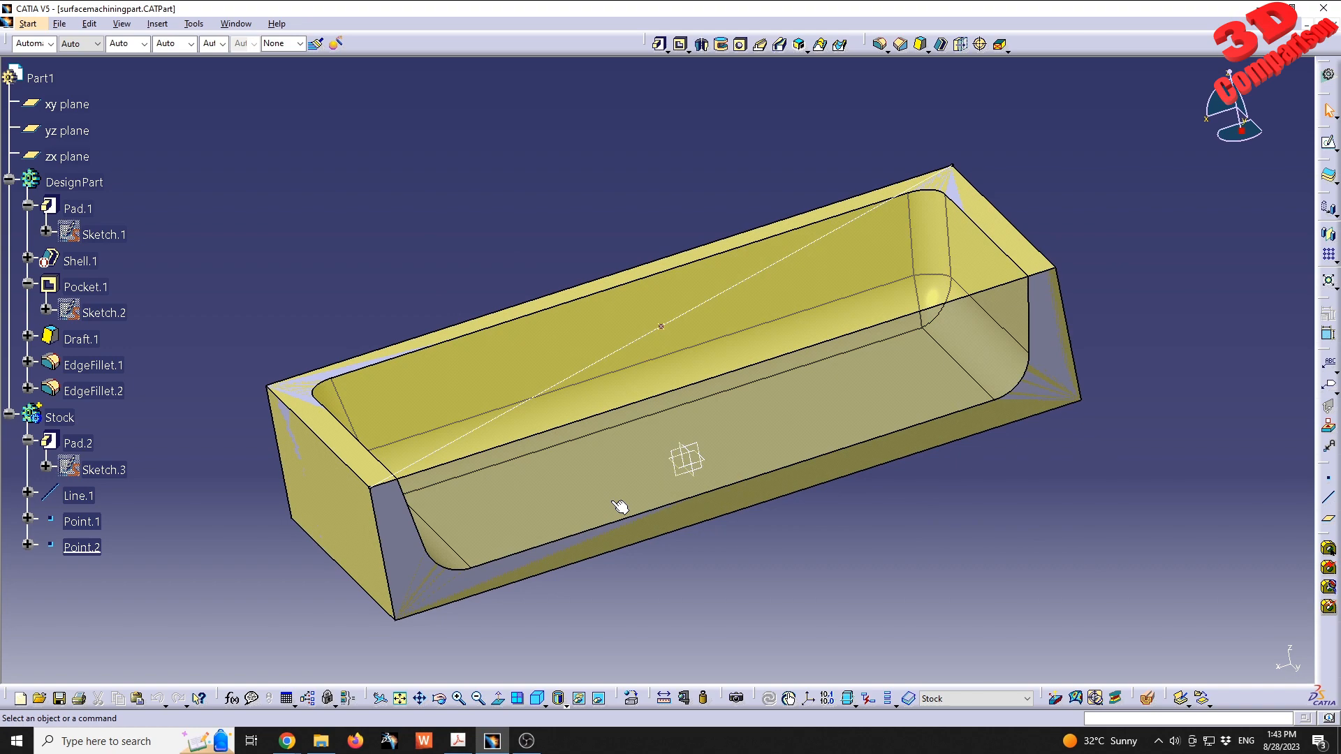
- Bring the part into the Surface Machining workbench
{"action": "left_click", "coordinate": [26, 24]}
{"action": "mouse_move", "coordinate": [88, 131]}
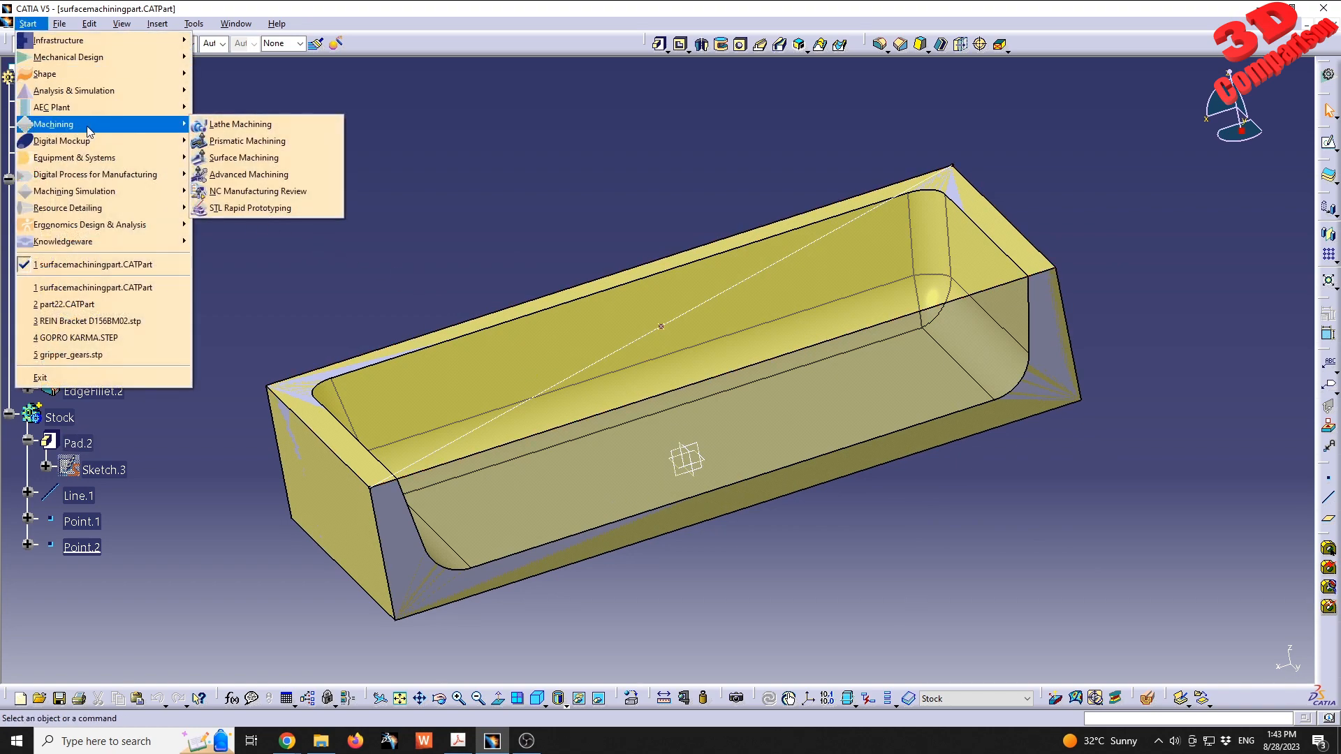
{"action": "left_click", "coordinate": [279, 158]}
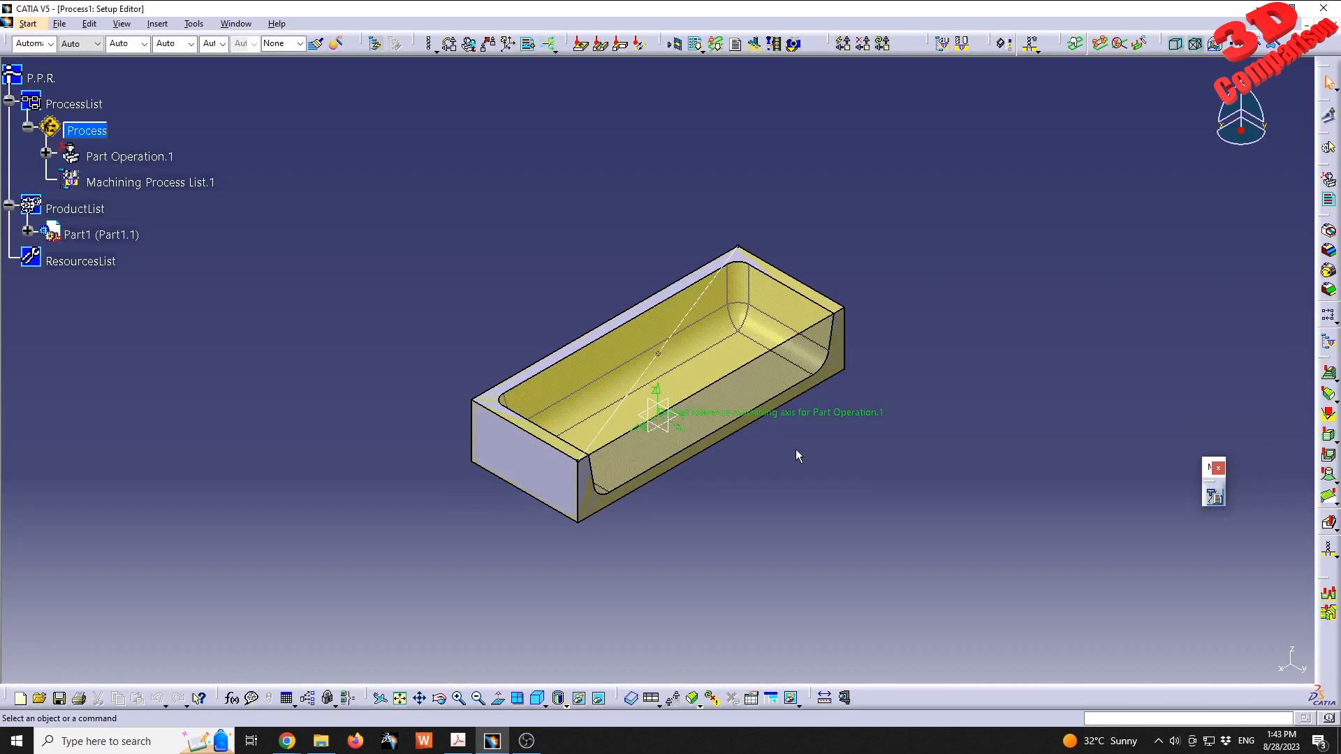
{"action": "middle_click_drag", "start_coordinate": [797, 455], "coordinate": [507, 474]}
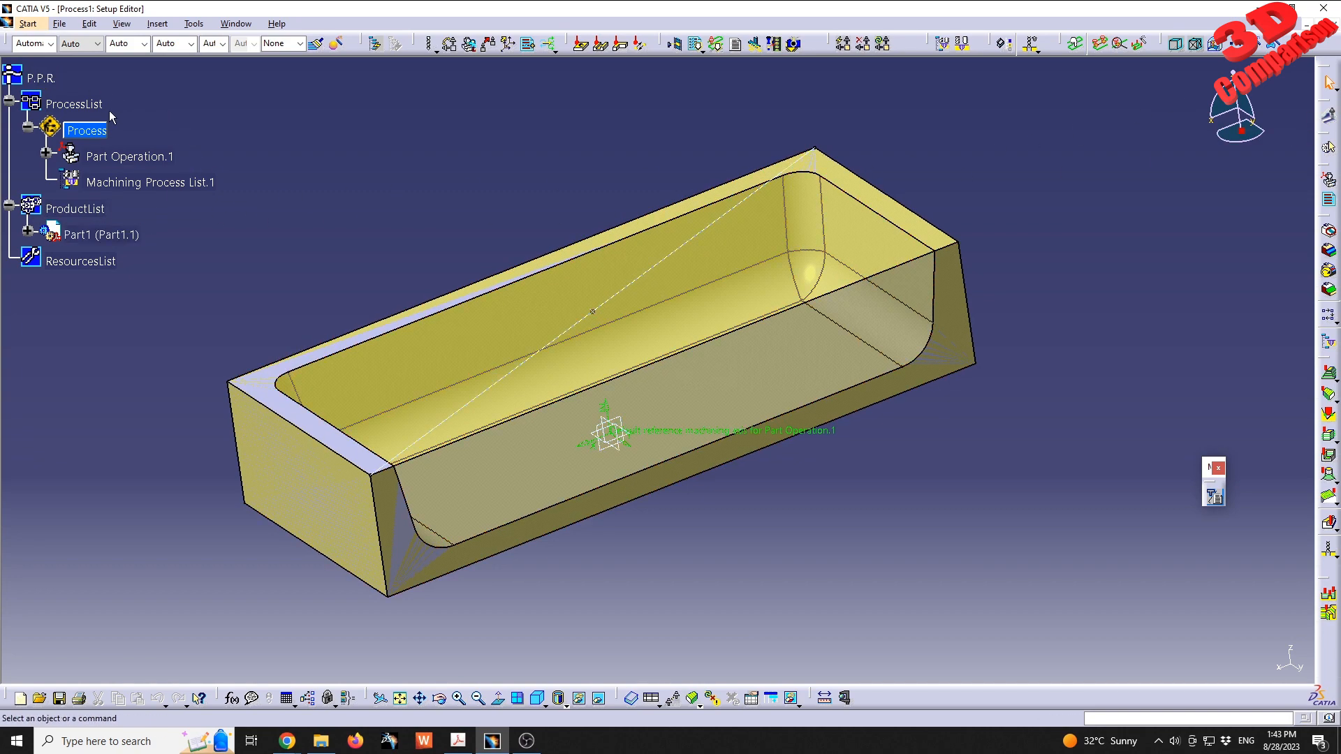
- Expand Part1 under the ProductList and hide its Stock body
{"action": "left_click", "coordinate": [28, 231]}
{"action": "left_click", "coordinate": [47, 258]}
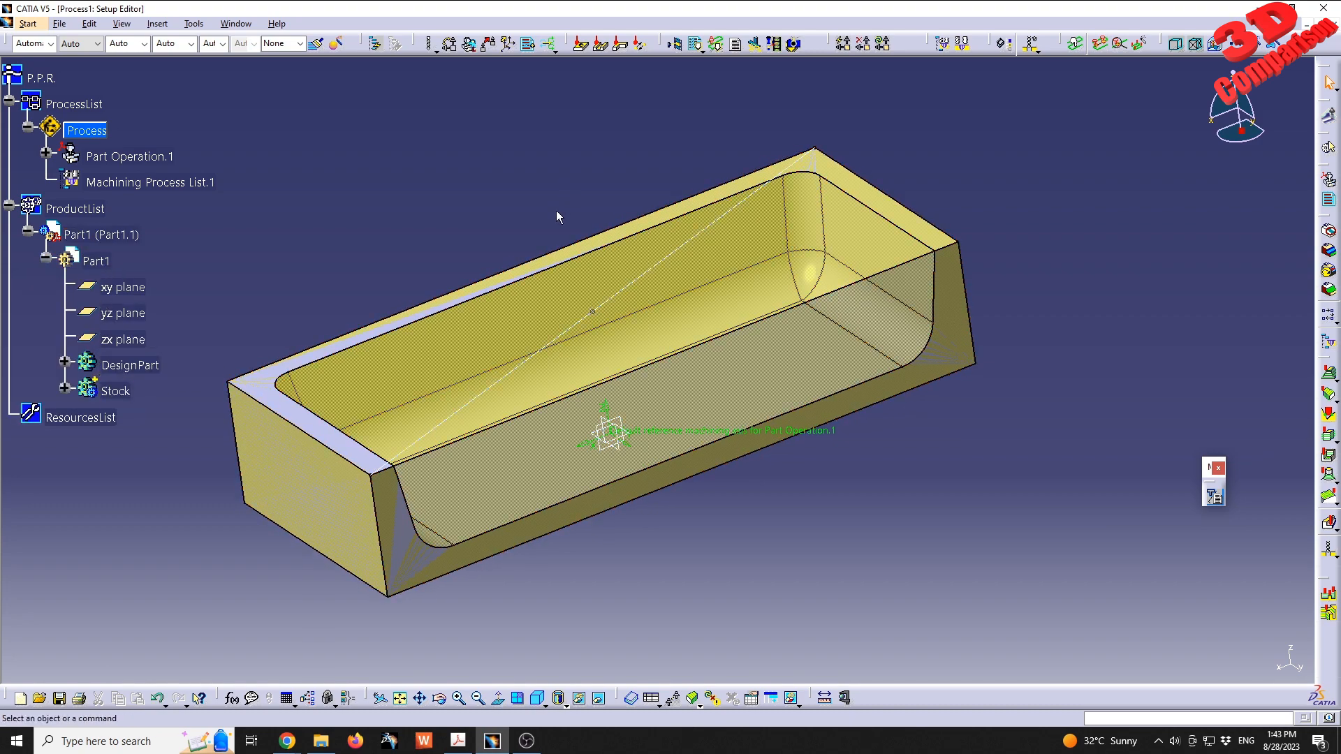
{"action": "right_click", "coordinate": [130, 392]}
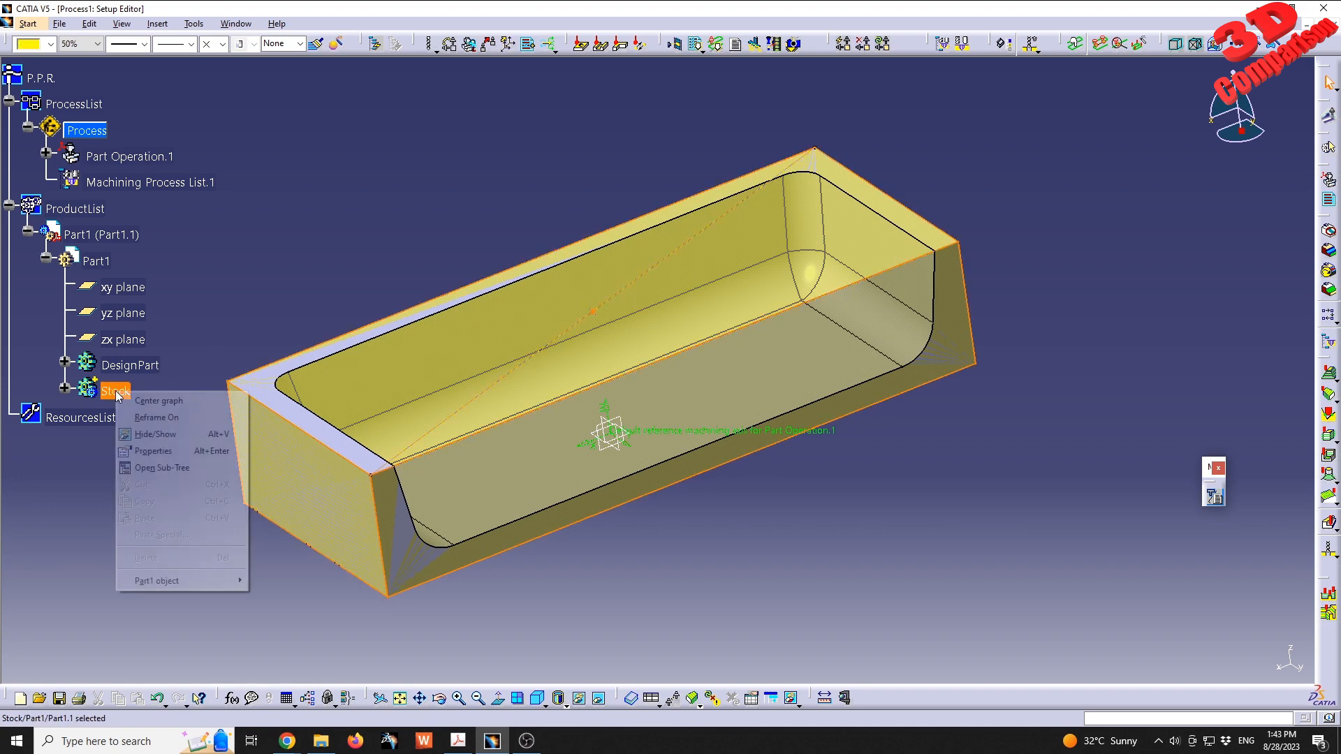
{"action": "left_click", "coordinate": [144, 435]}
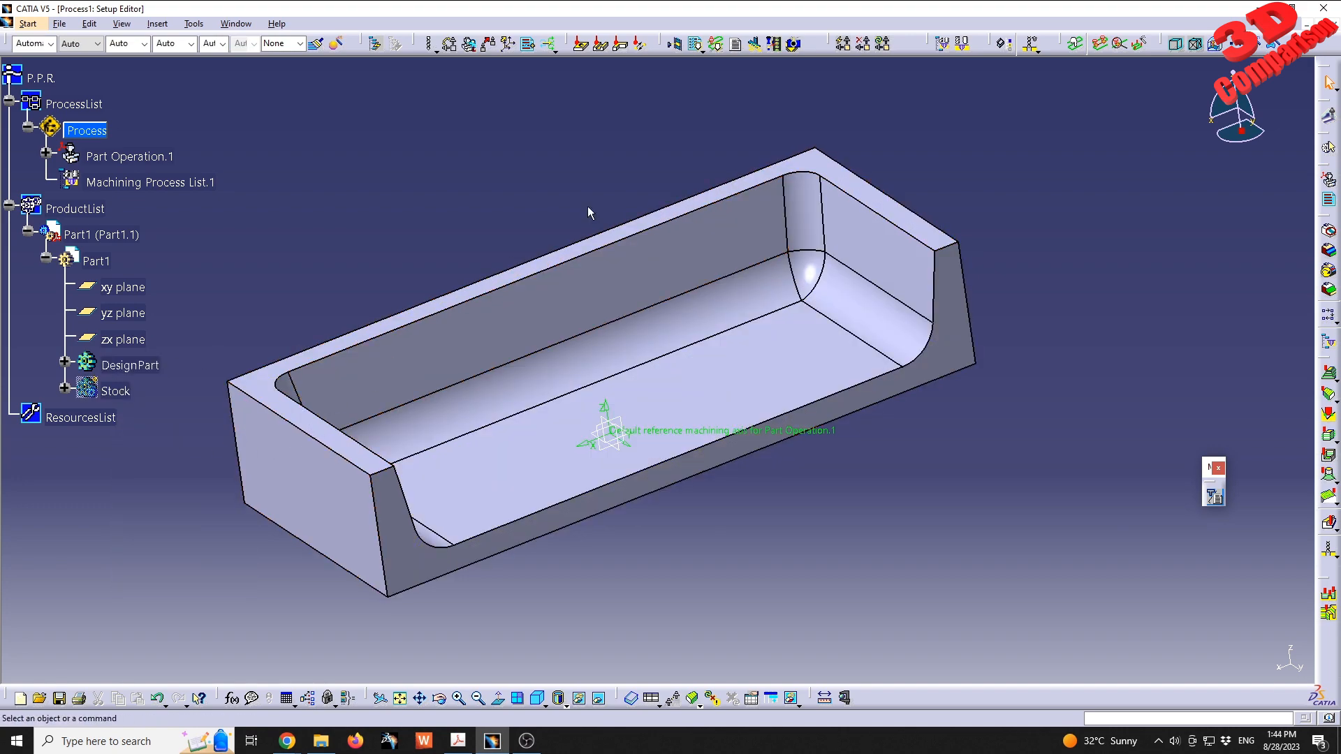
{"action": "middle_click_drag", "start_coordinate": [808, 300], "coordinate": [689, 351]}
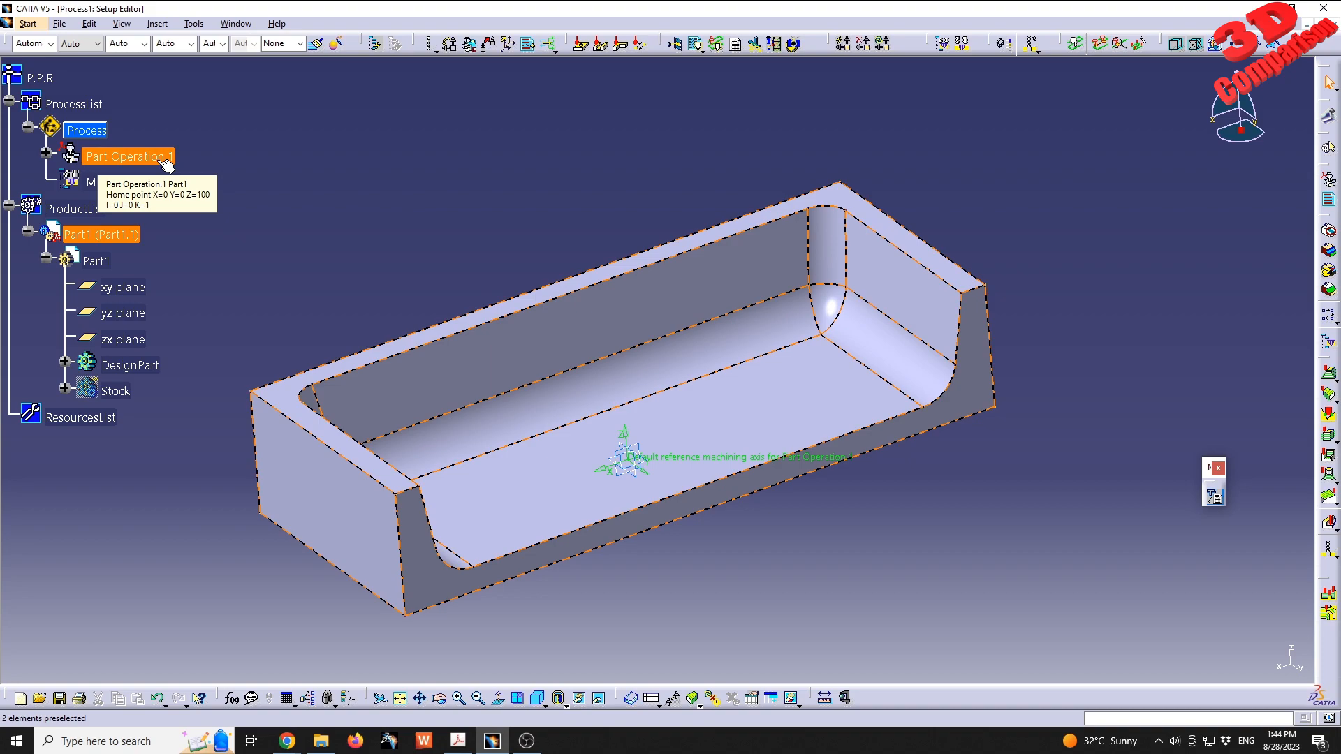
- Open Part Operation.1 and assign a 3-axis machine to it, keeping the machine's default settings
{"action": "left_click", "coordinate": [98, 133]}
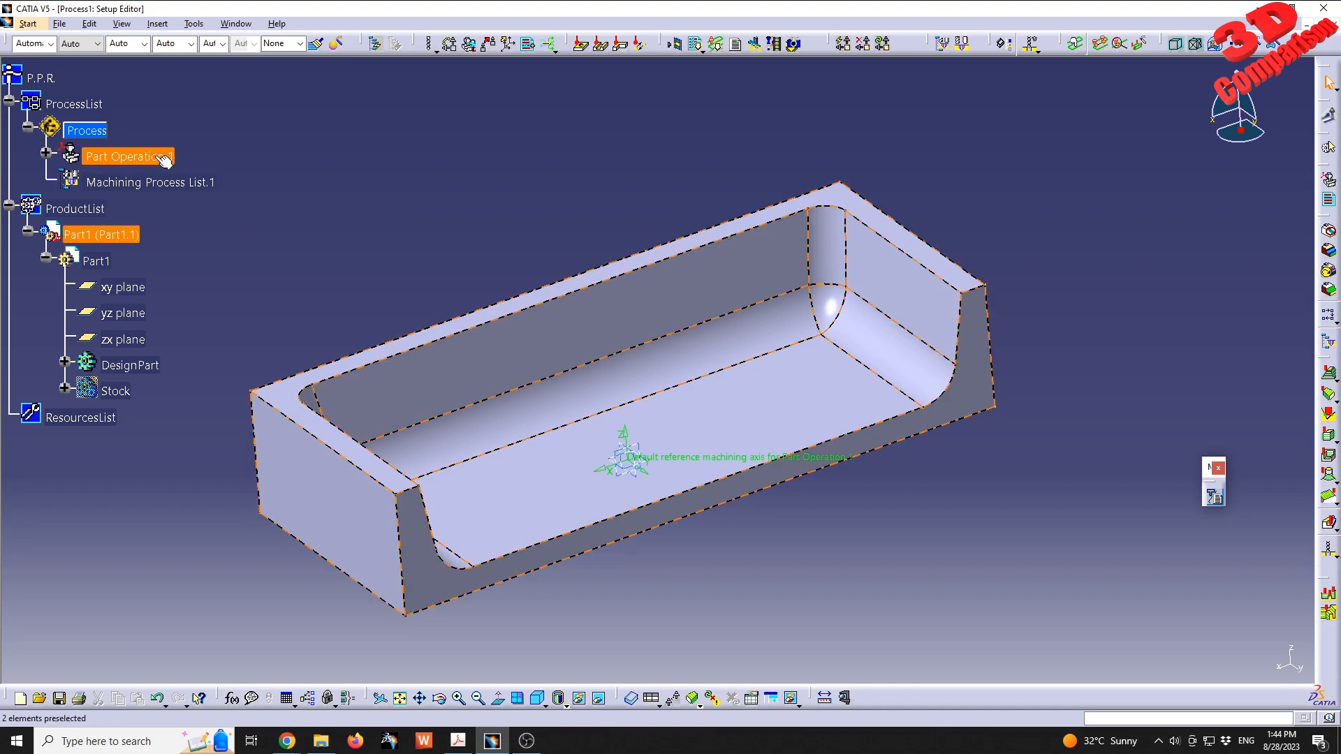
{"action": "double_click", "coordinate": [155, 157]}
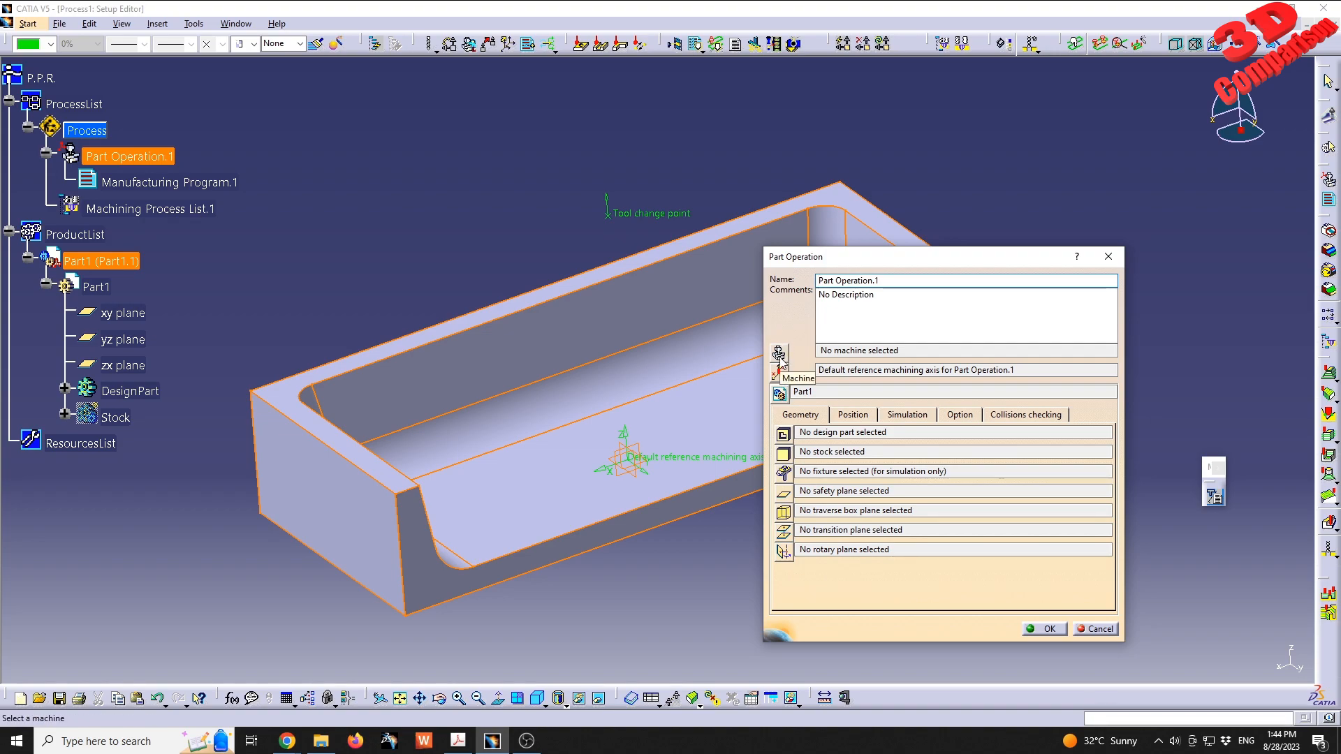
{"action": "left_click", "coordinate": [857, 352]}
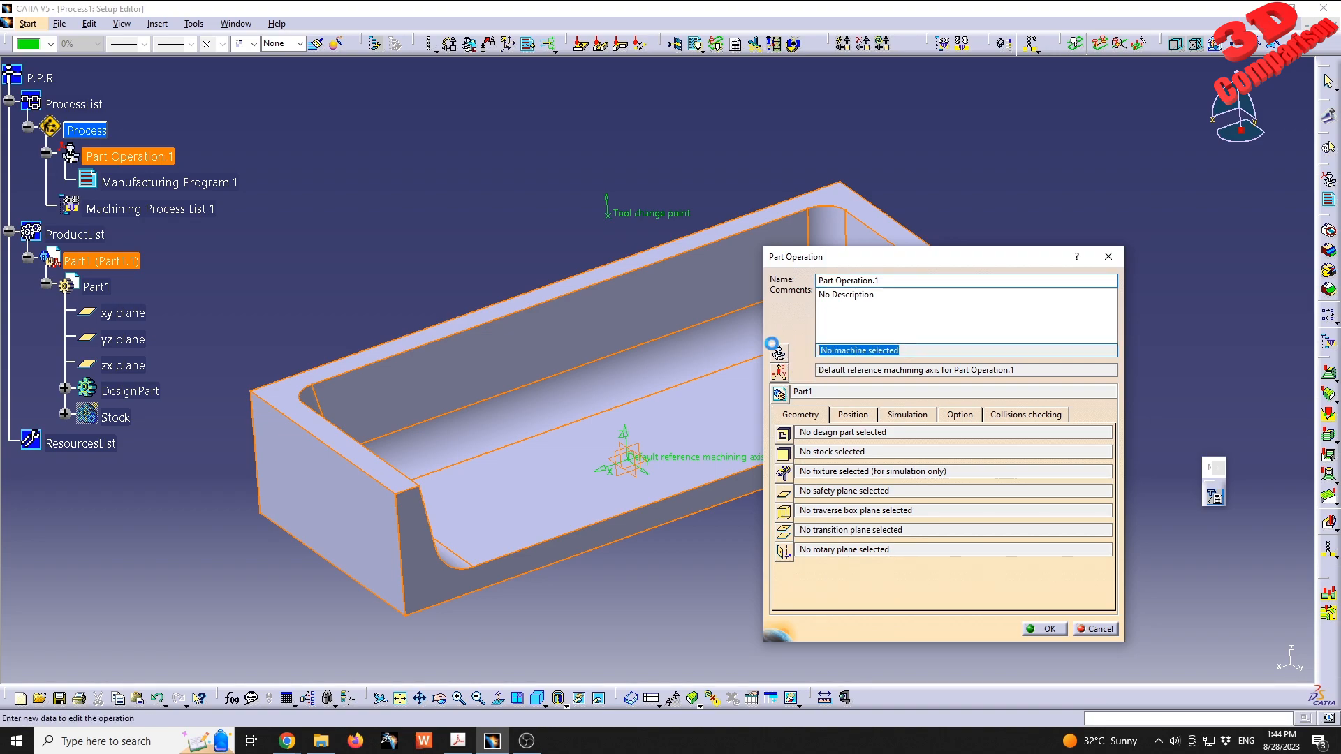
{"action": "left_click", "coordinate": [870, 350]}
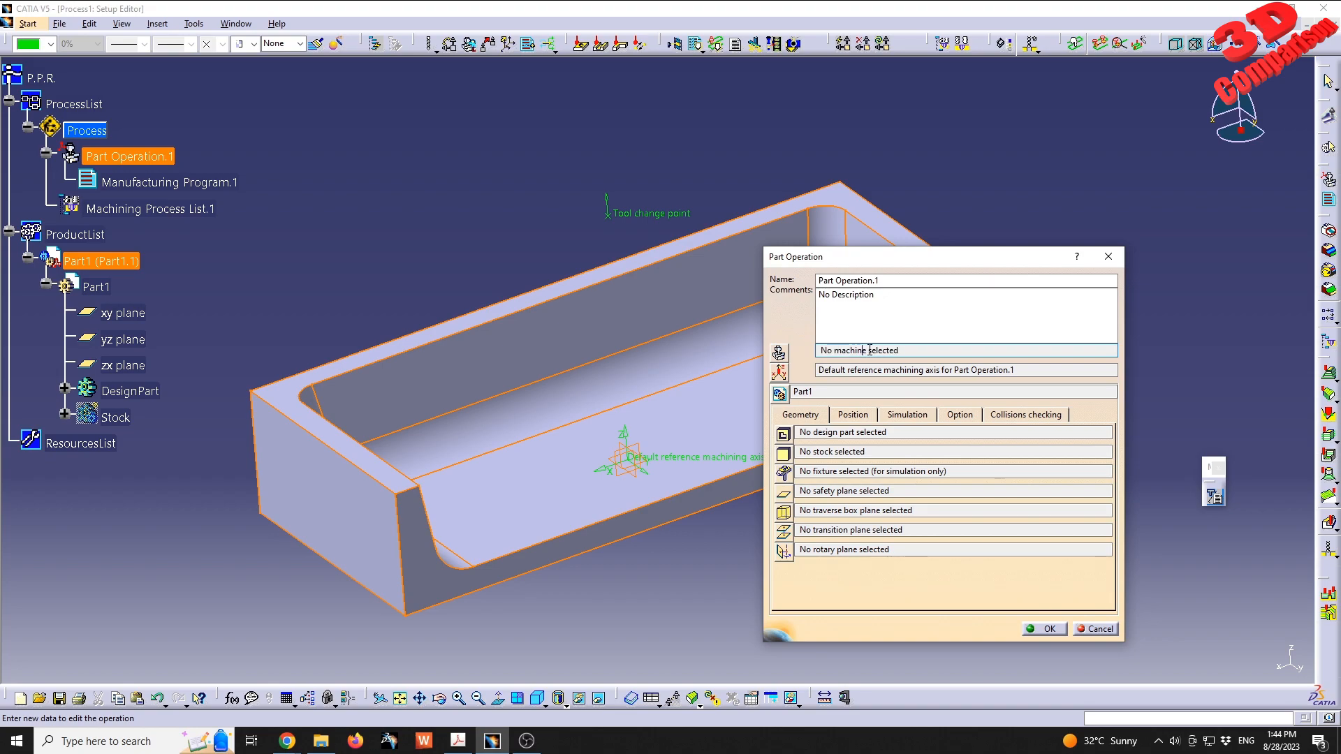
{"action": "left_click", "coordinate": [779, 352]}
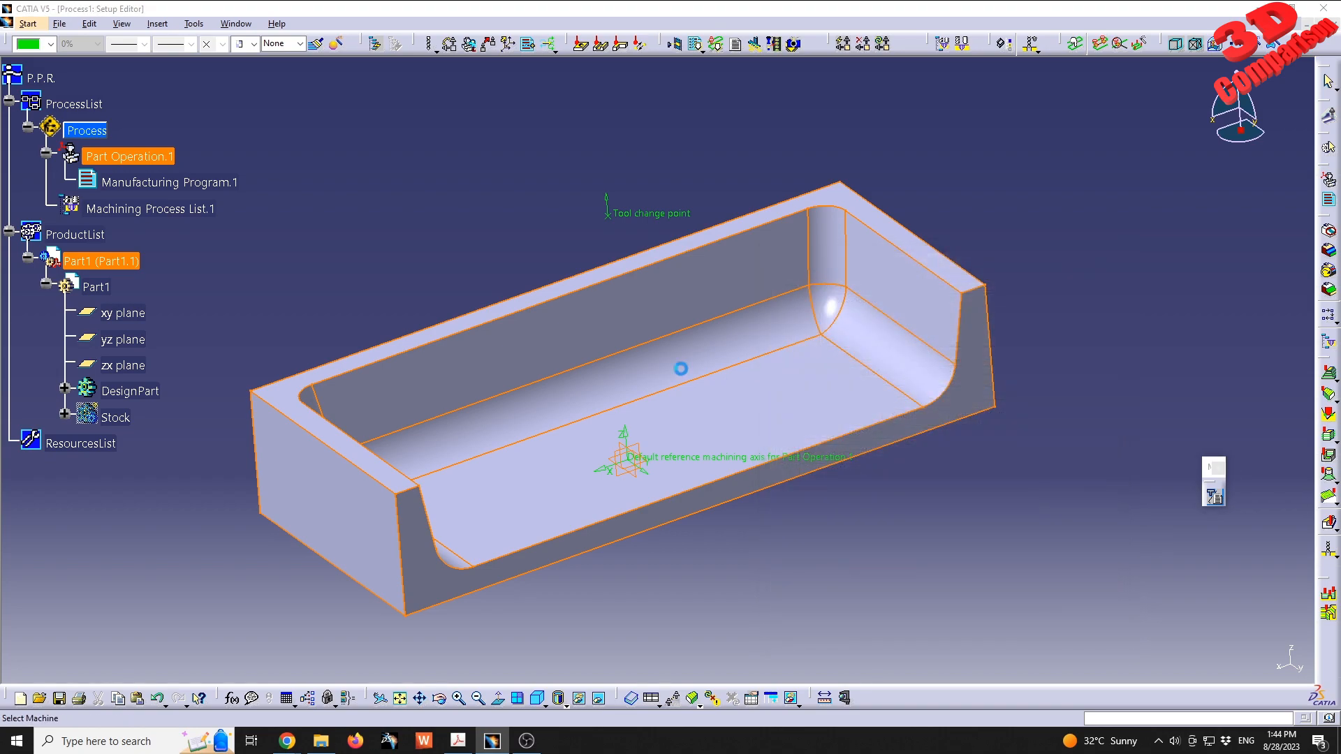
{"action": "middle_click_drag", "start_coordinate": [674, 285], "coordinate": [433, 301]}
{"action": "middle_click_drag", "start_coordinate": [374, 344], "coordinate": [473, 336]}
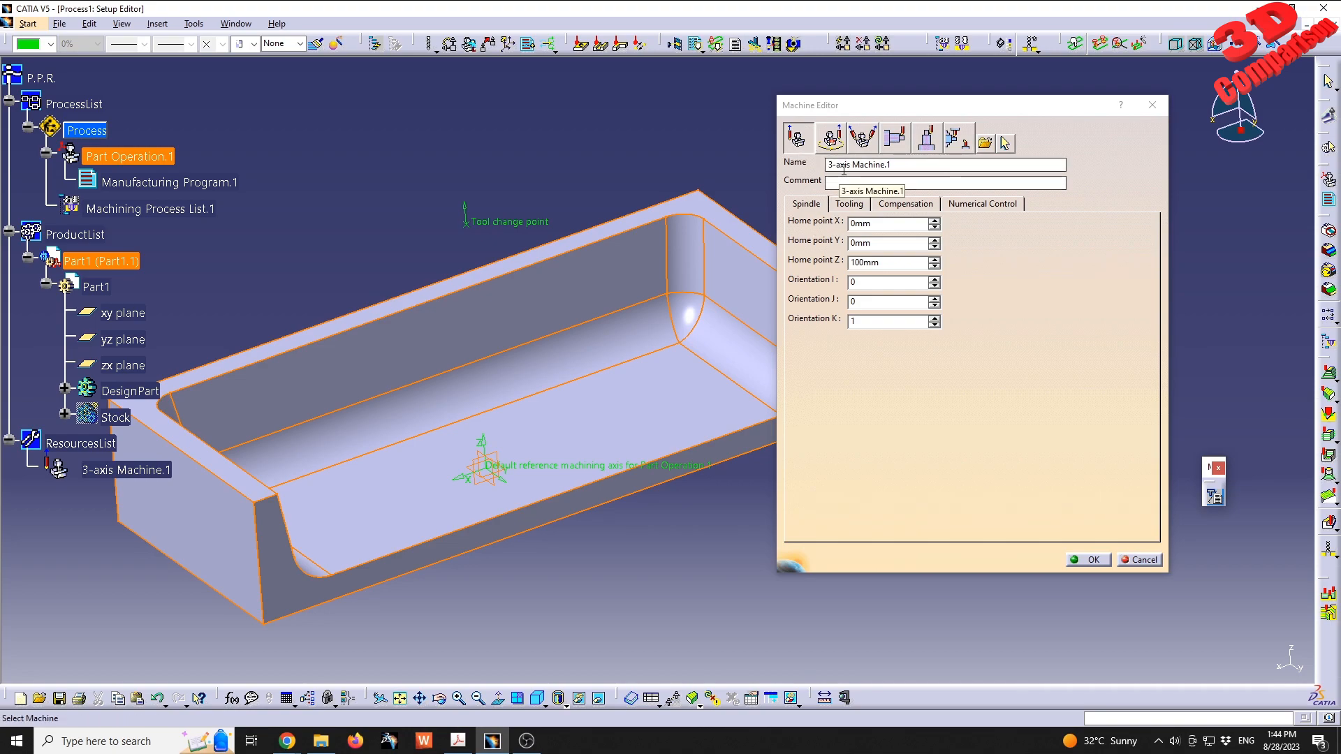
{"action": "middle_click_drag", "start_coordinate": [657, 345], "coordinate": [542, 303]}
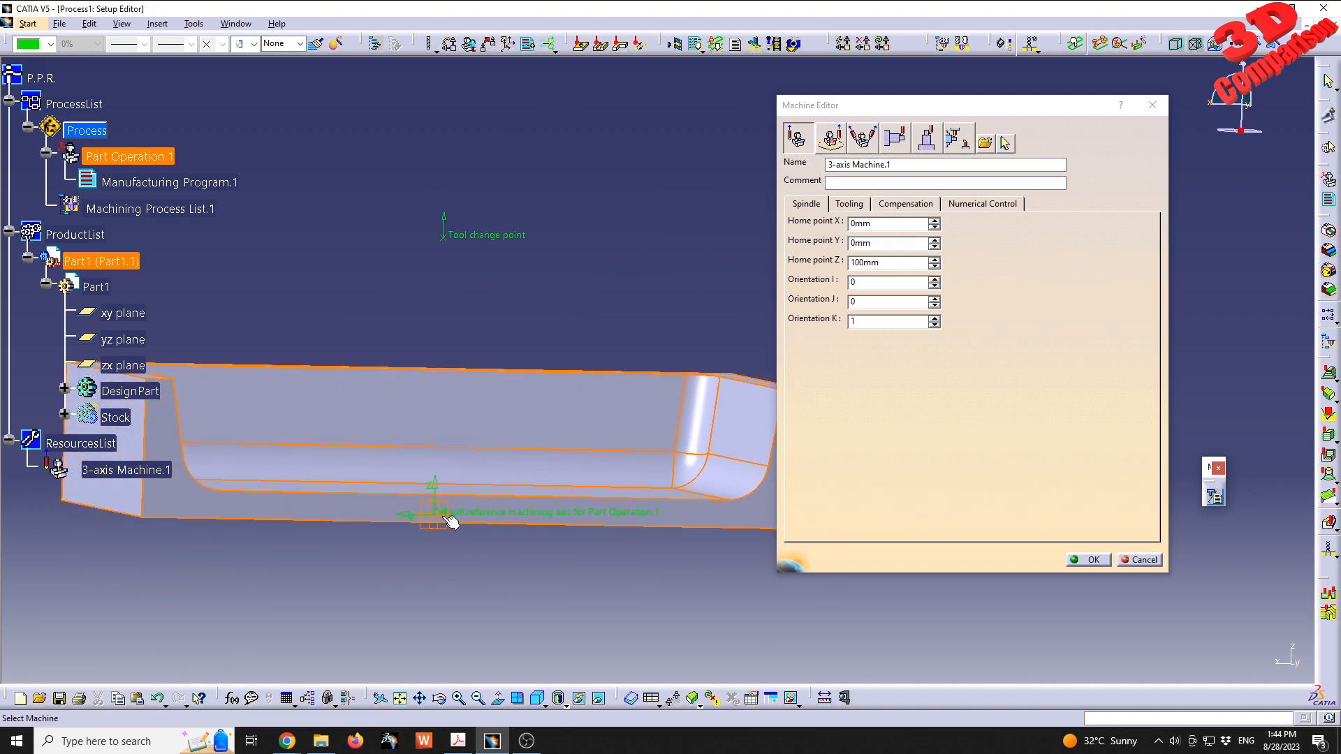
{"action": "middle_click_drag", "start_coordinate": [440, 515], "coordinate": [515, 470]}
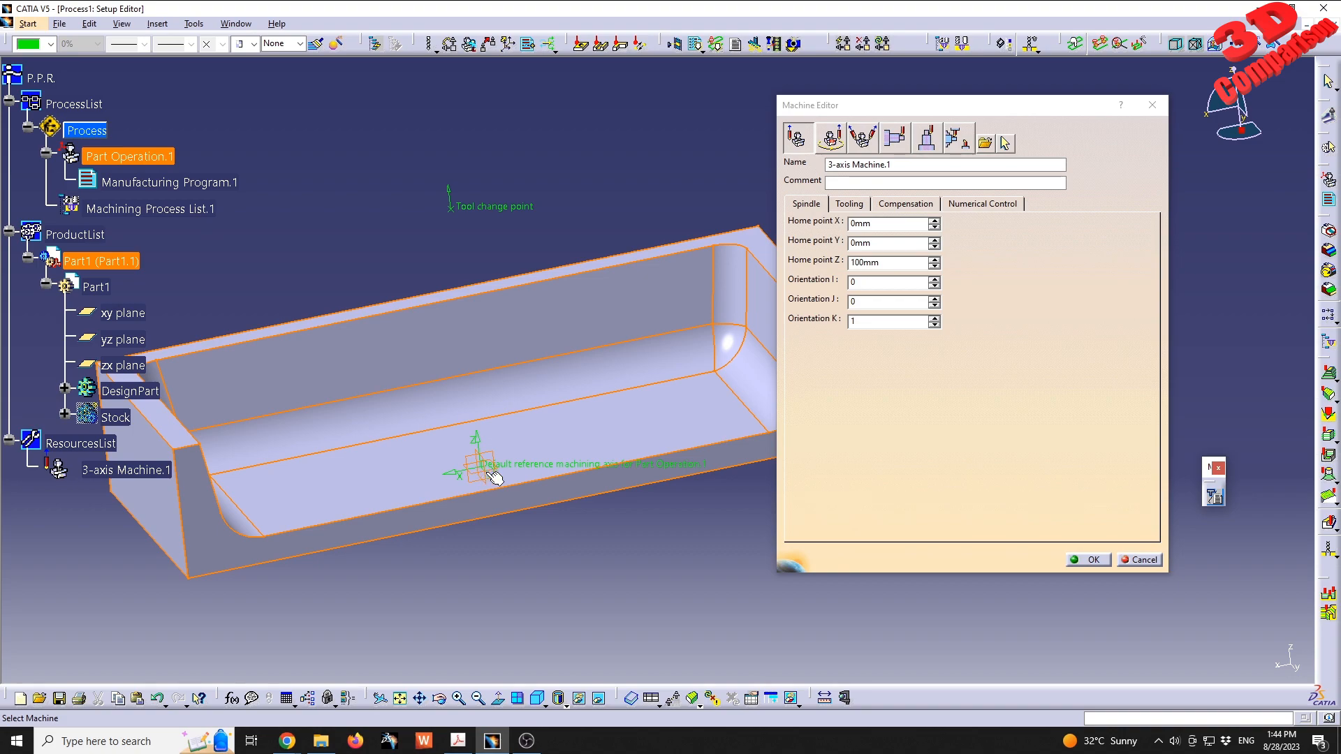
{"action": "left_click", "coordinate": [1090, 560]}
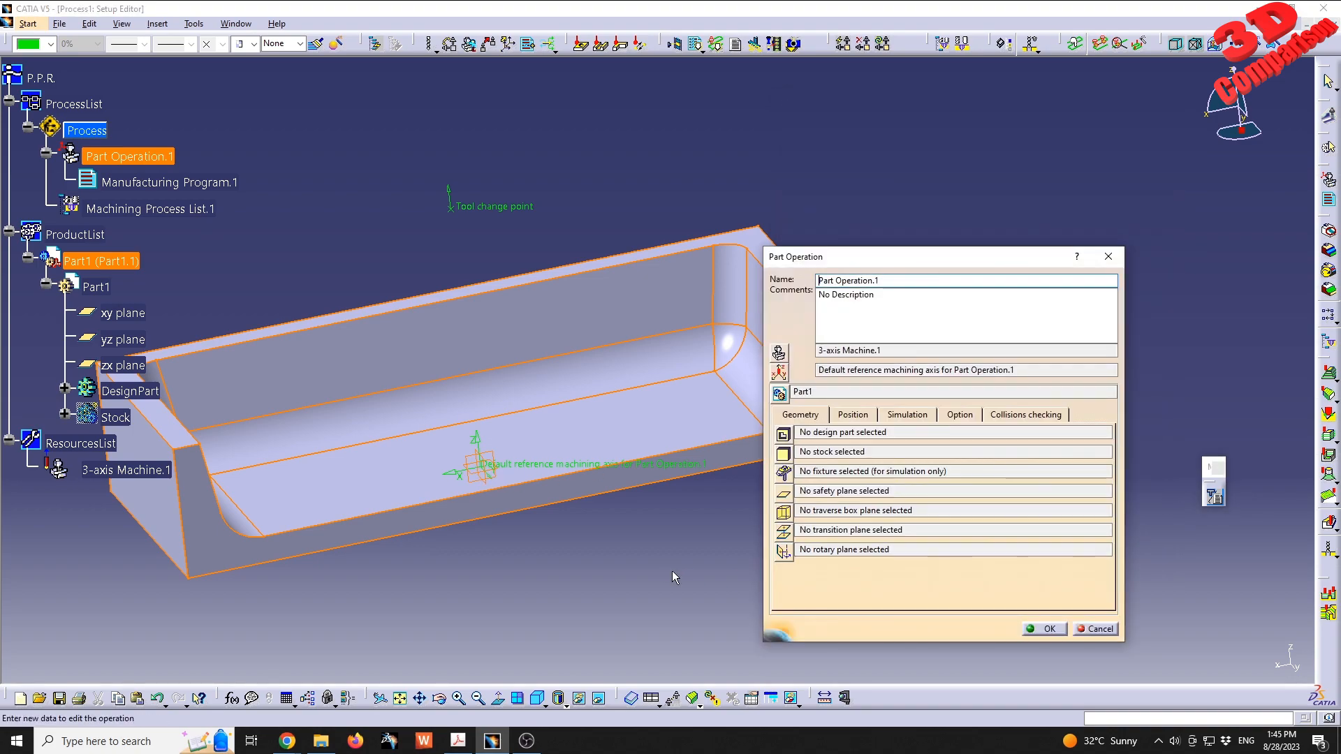
- Review the 3-axis machine's home point coordinates against the reference machining axis on the part
{"action": "left_click", "coordinate": [782, 374]}
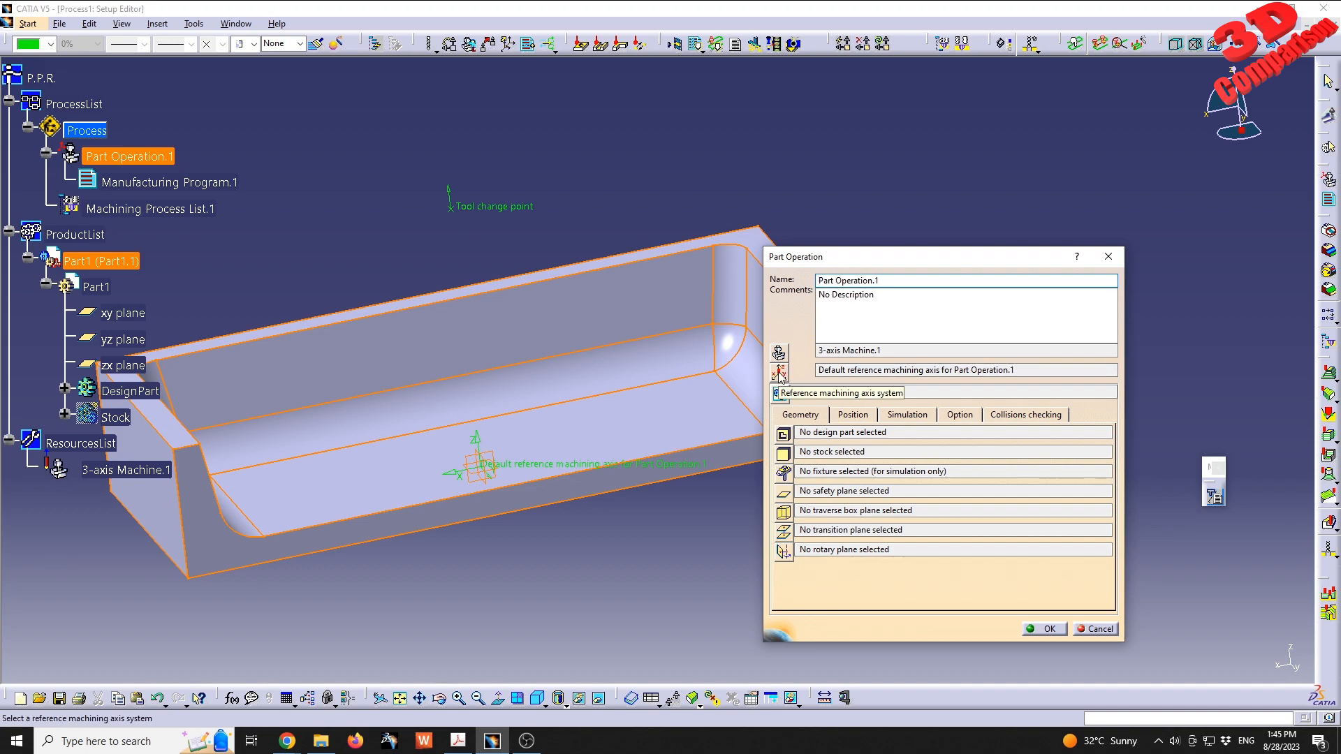
{"action": "left_click", "coordinate": [490, 474]}
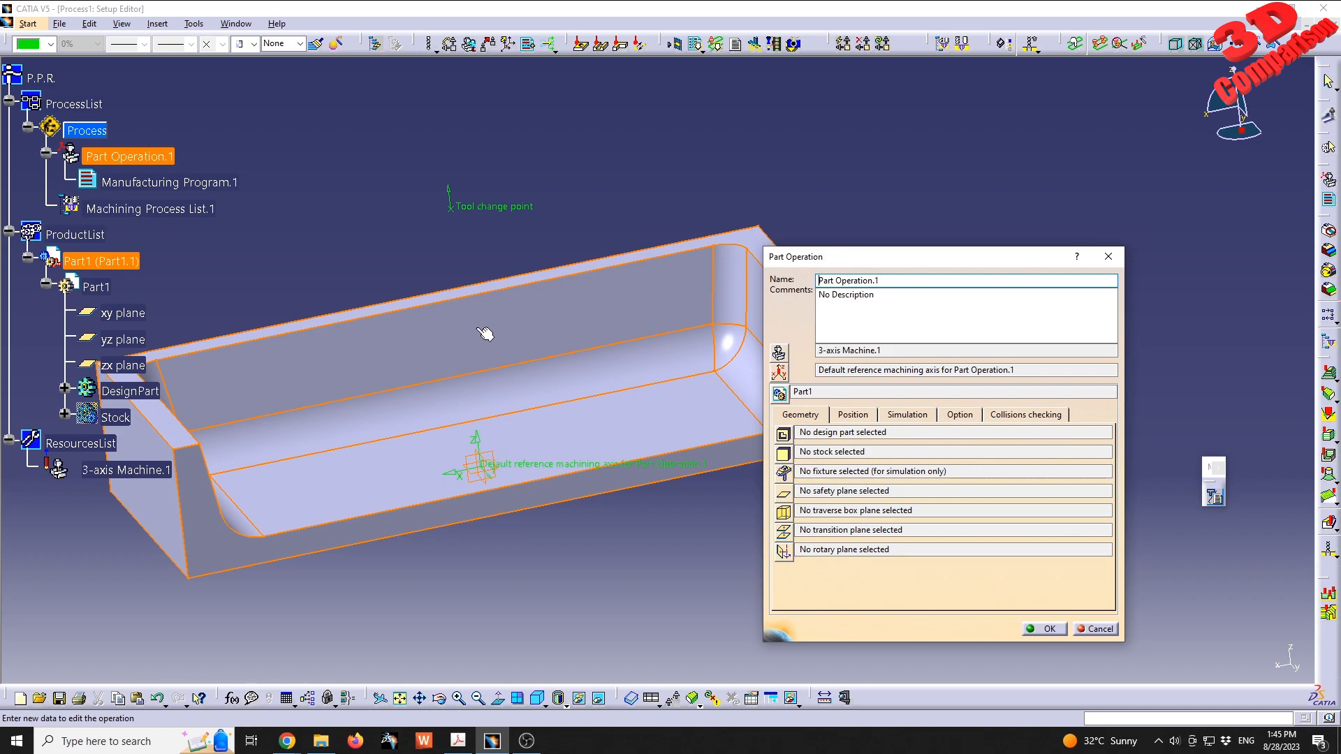
{"action": "left_click", "coordinate": [778, 353]}
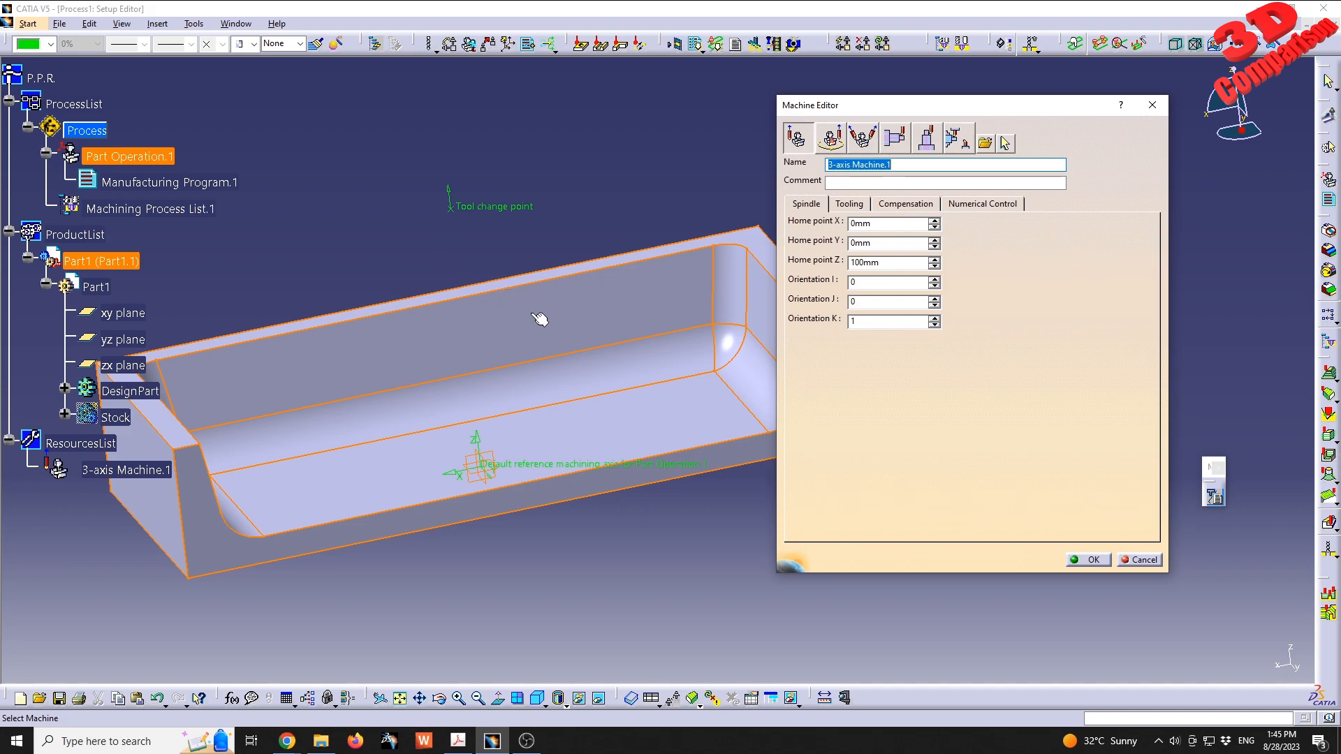
{"action": "left_click", "coordinate": [879, 262]}
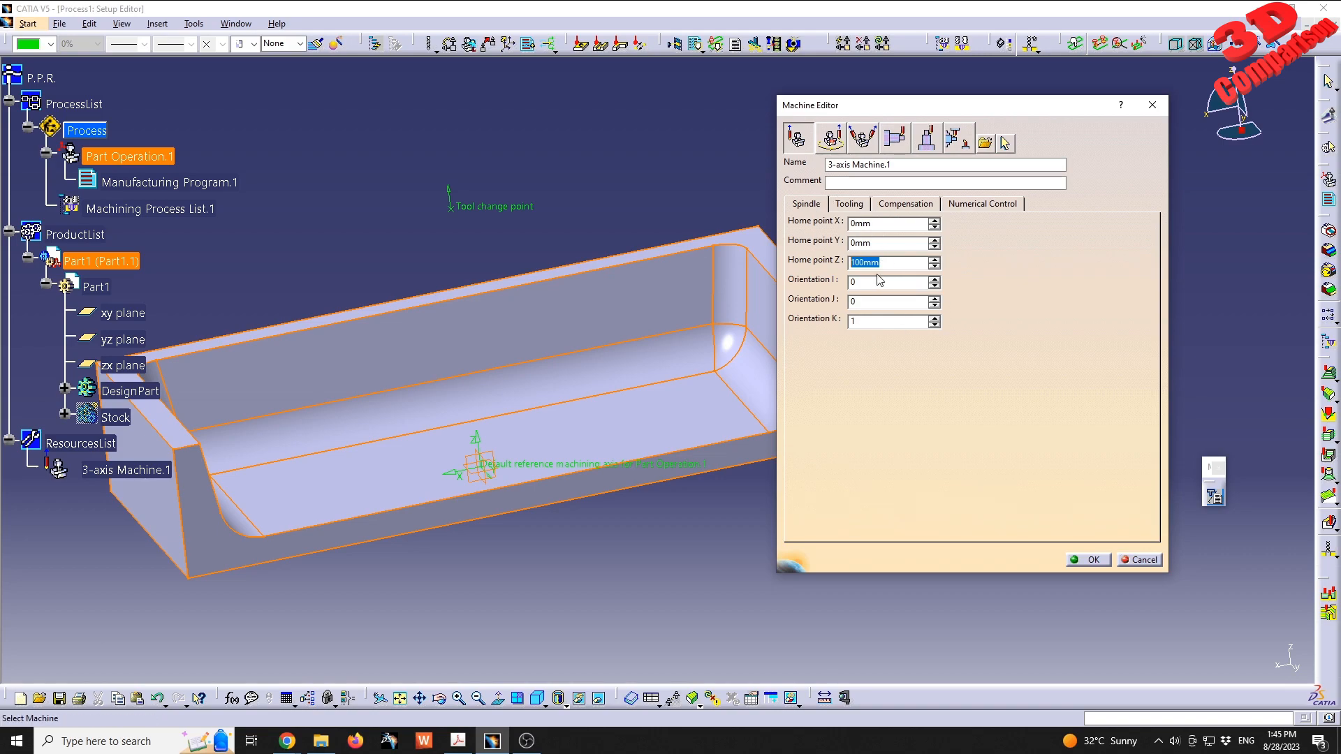
{"action": "middle_click_drag", "start_coordinate": [563, 371], "coordinate": [593, 423]}
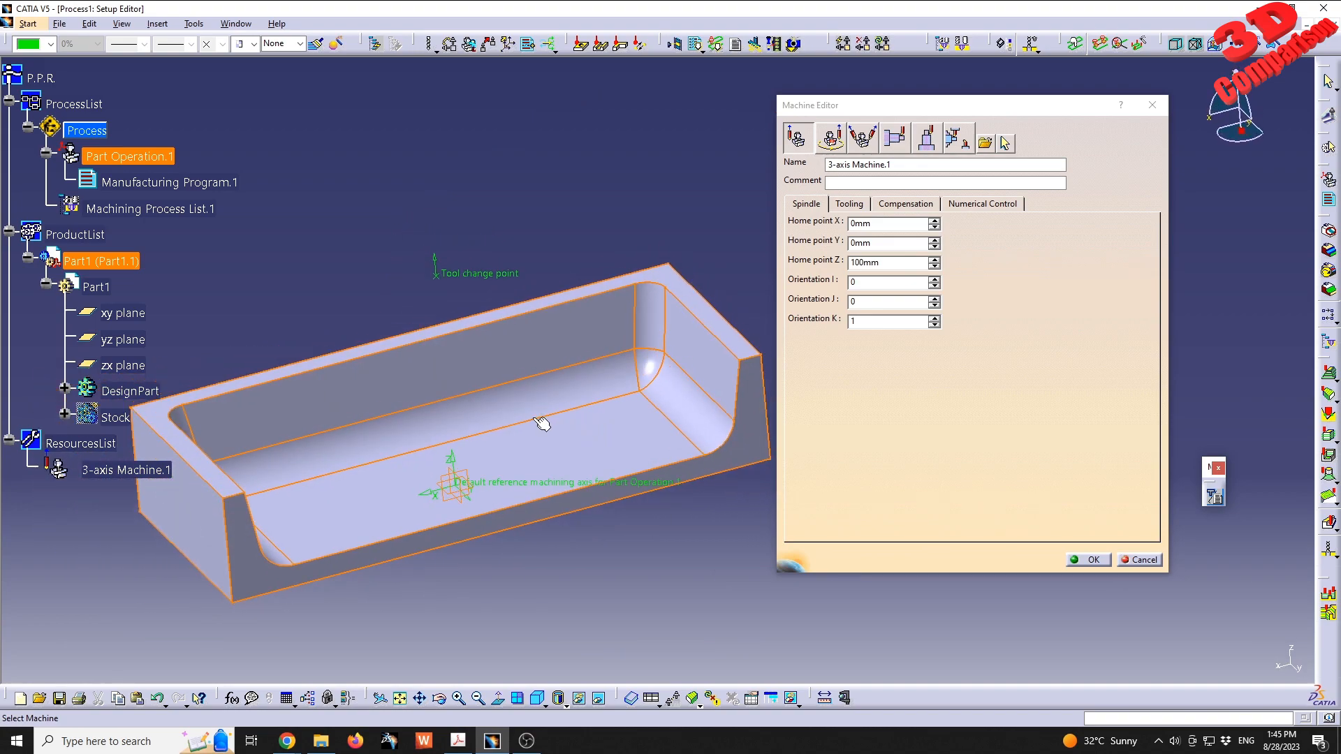
{"action": "double_click", "coordinate": [867, 263]}
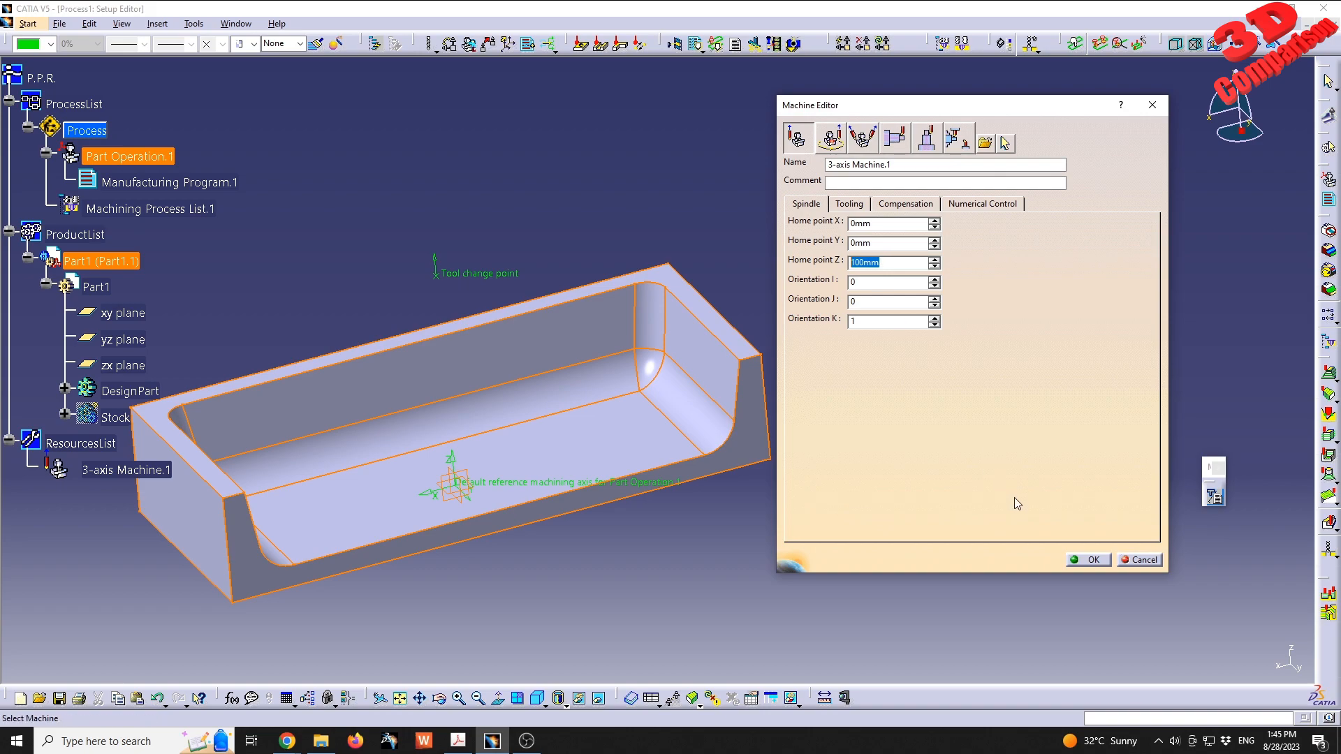
{"action": "left_click", "coordinate": [1080, 561]}
{"action": "middle_click_drag", "start_coordinate": [522, 543], "coordinate": [522, 467]}
{"action": "middle_click_drag", "start_coordinate": [426, 455], "coordinate": [507, 451]}
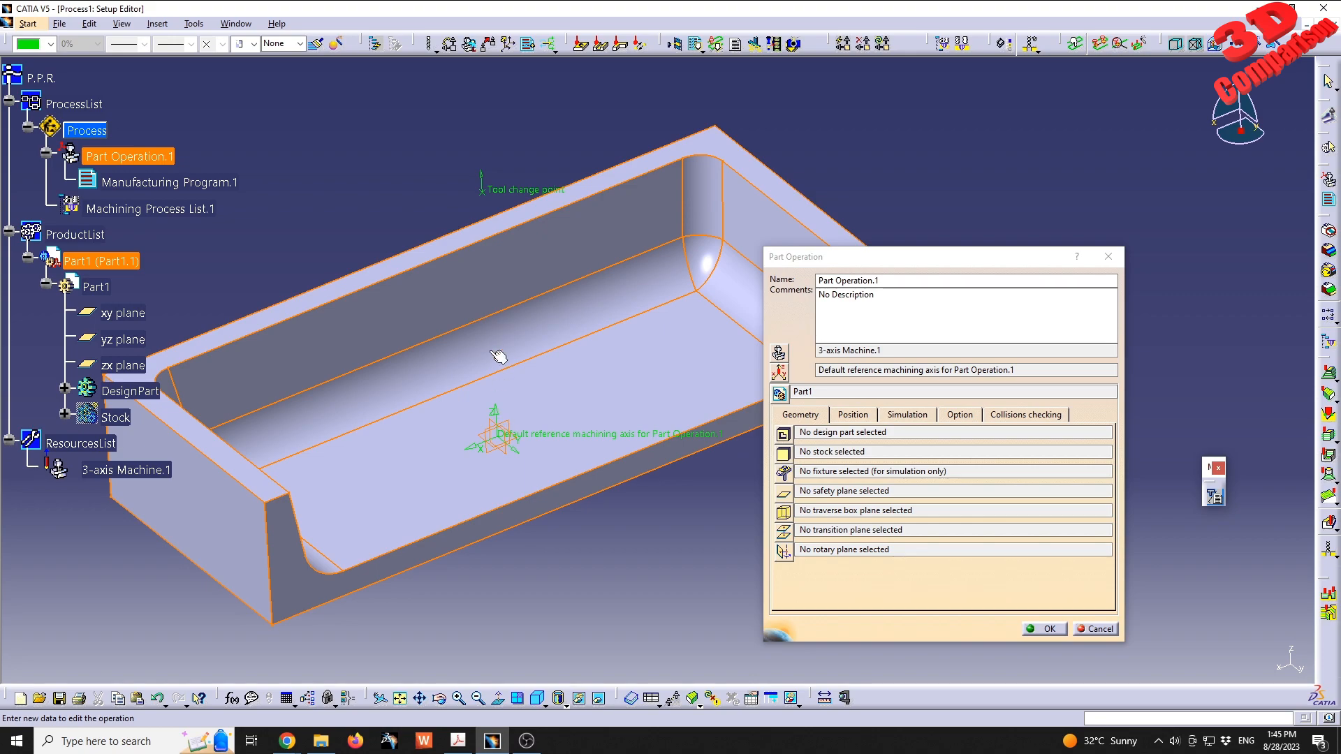
{"action": "middle_click_drag", "start_coordinate": [623, 413], "coordinate": [413, 224]}
{"action": "right_click", "coordinate": [125, 423]}
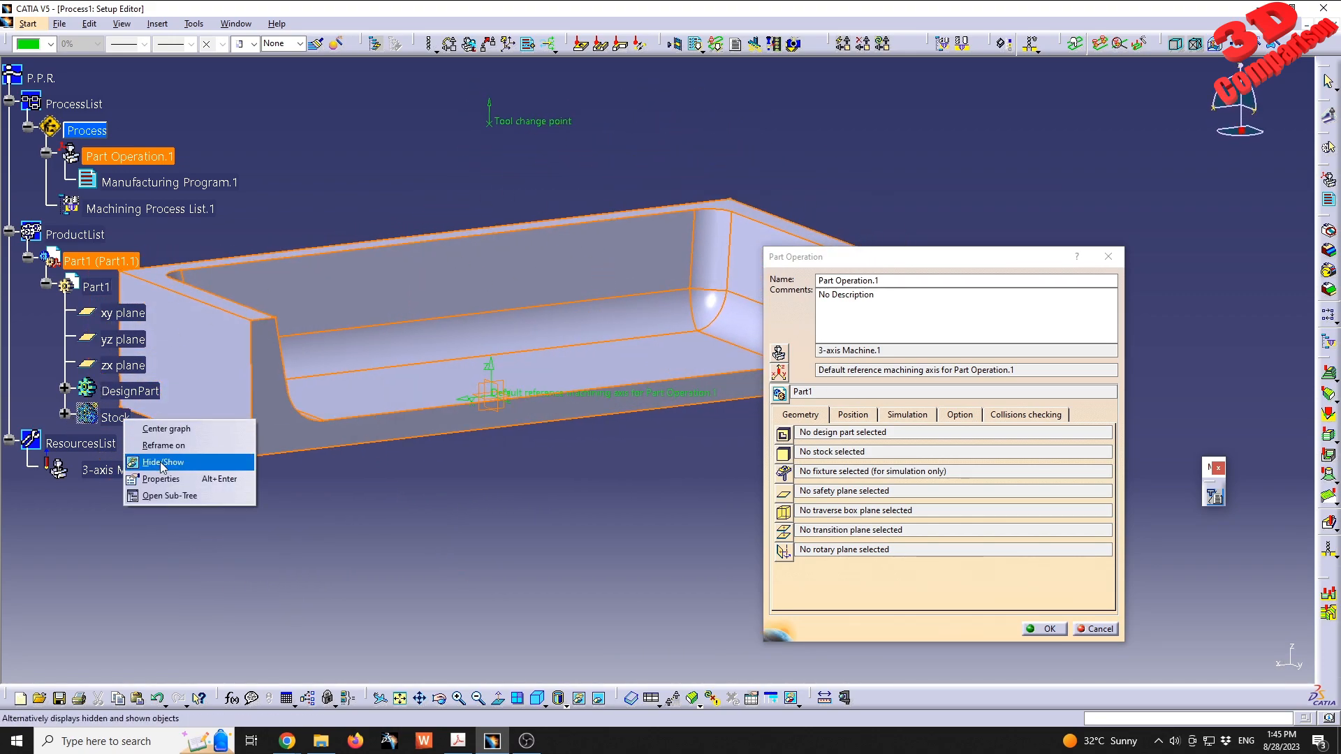
{"action": "left_click", "coordinate": [393, 559]}
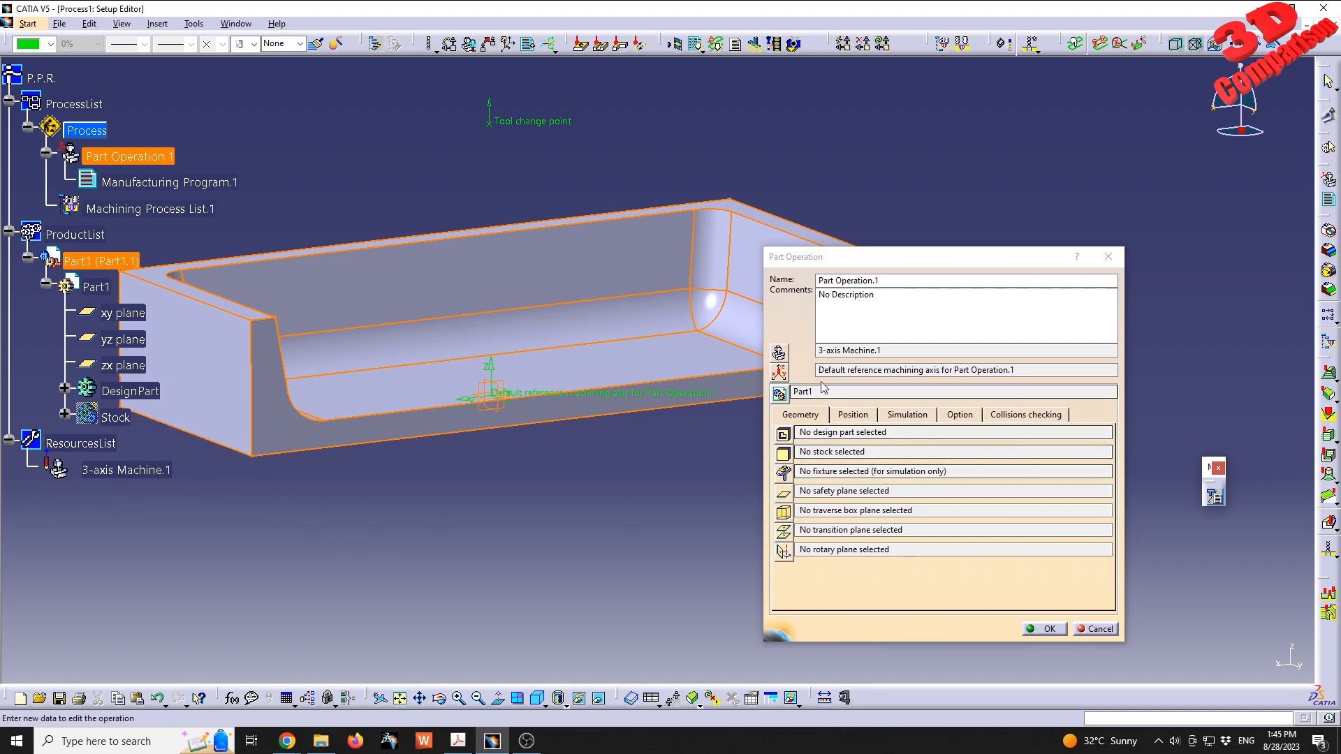
- Expand the Stock body and place the reference machining axis origin at its Point.2
{"action": "left_click", "coordinate": [64, 415]}
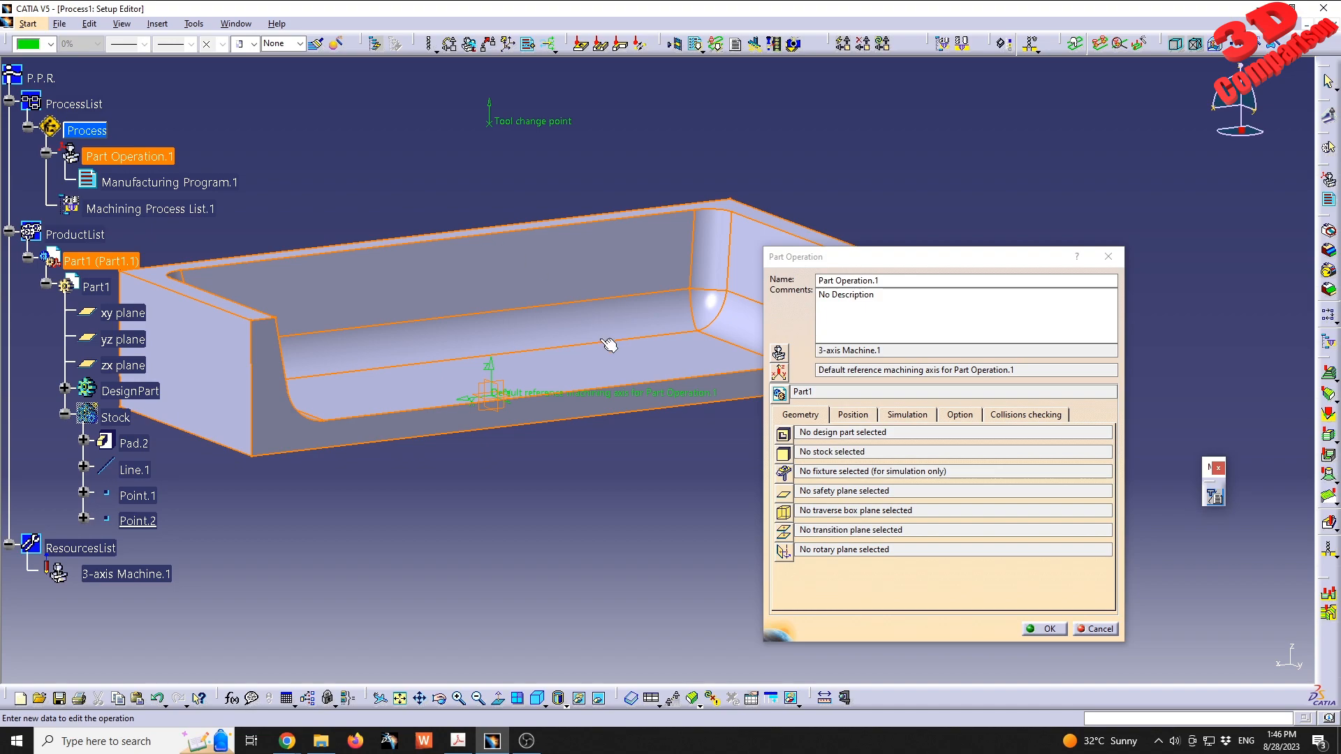
{"action": "left_click", "coordinate": [780, 374]}
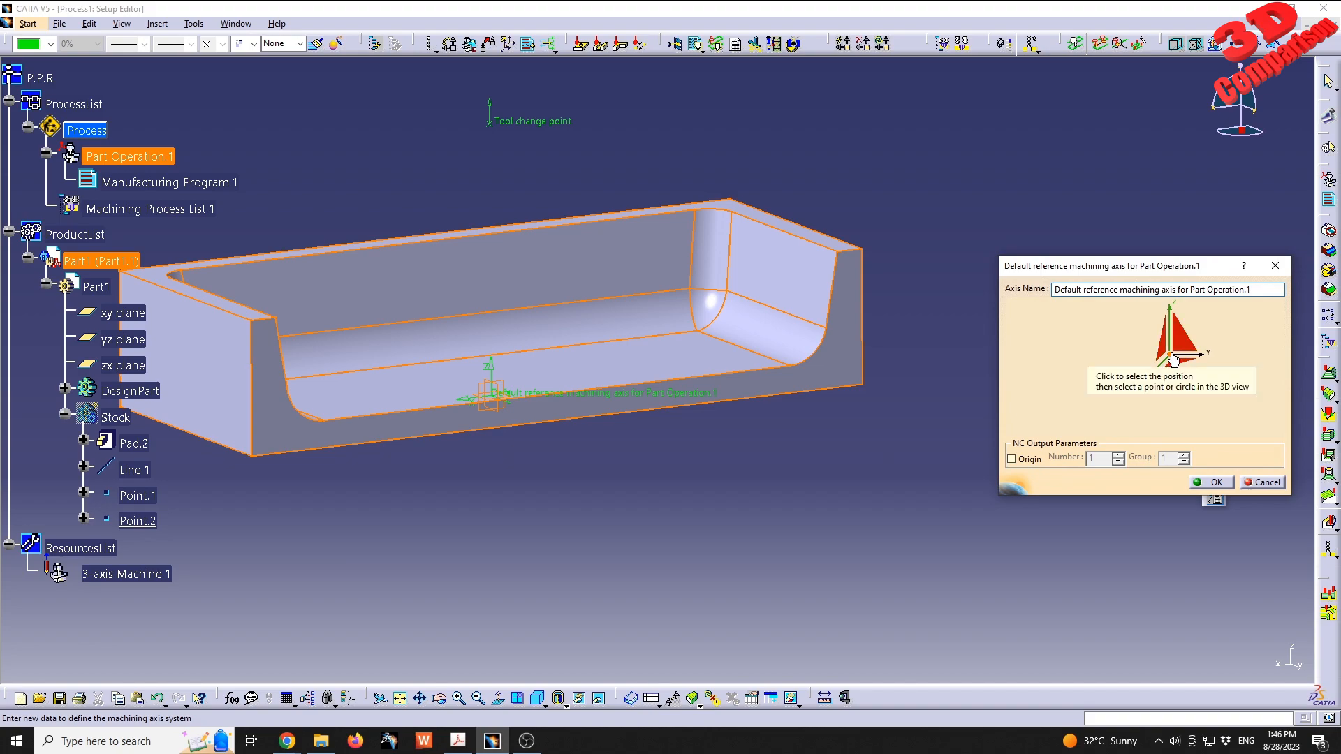
{"action": "left_click", "coordinate": [1175, 359]}
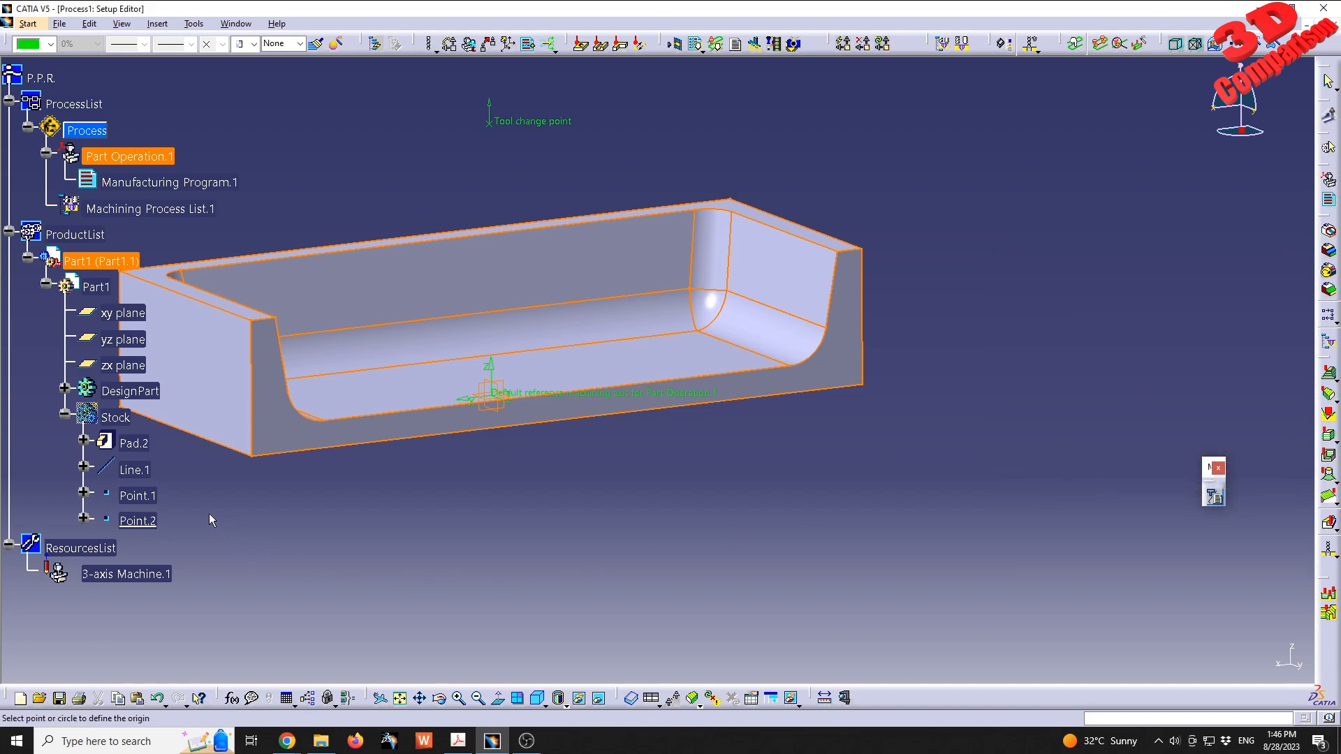
{"action": "left_click", "coordinate": [148, 525]}
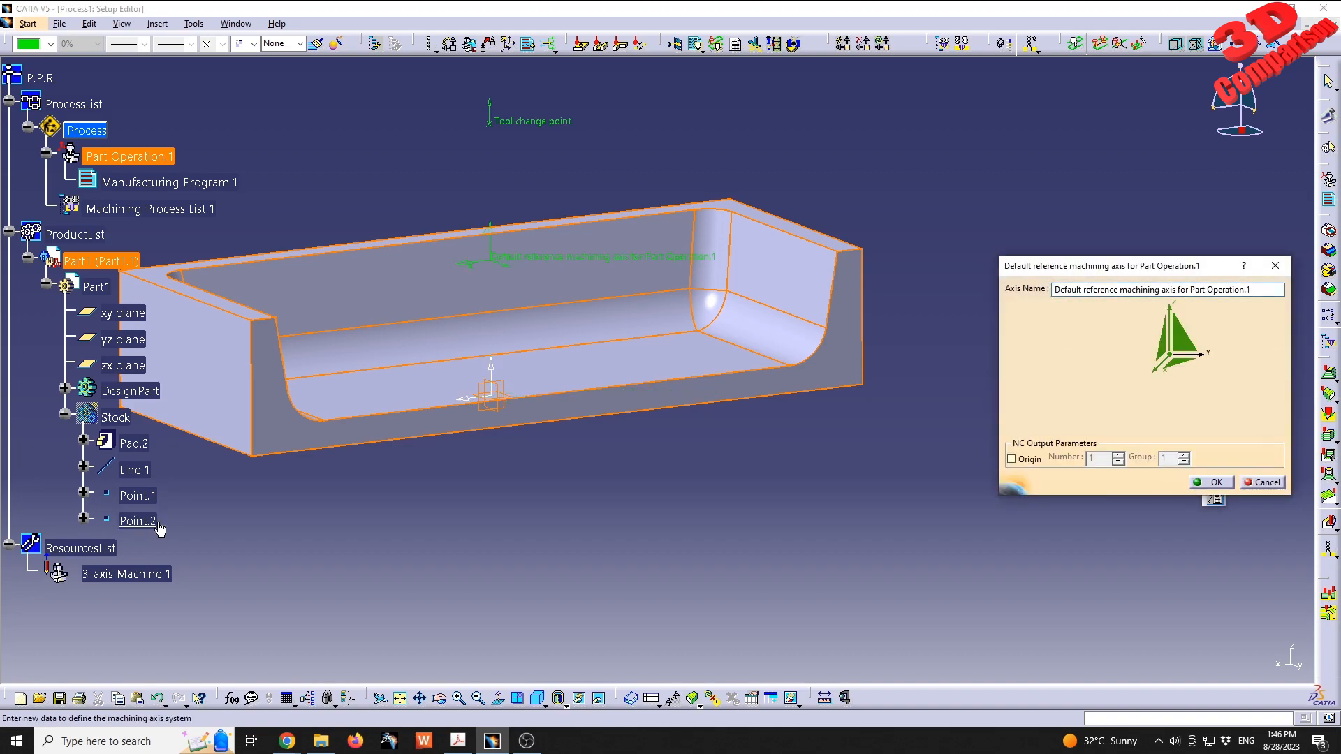
{"action": "middle_click_drag", "start_coordinate": [635, 362], "coordinate": [617, 403]}
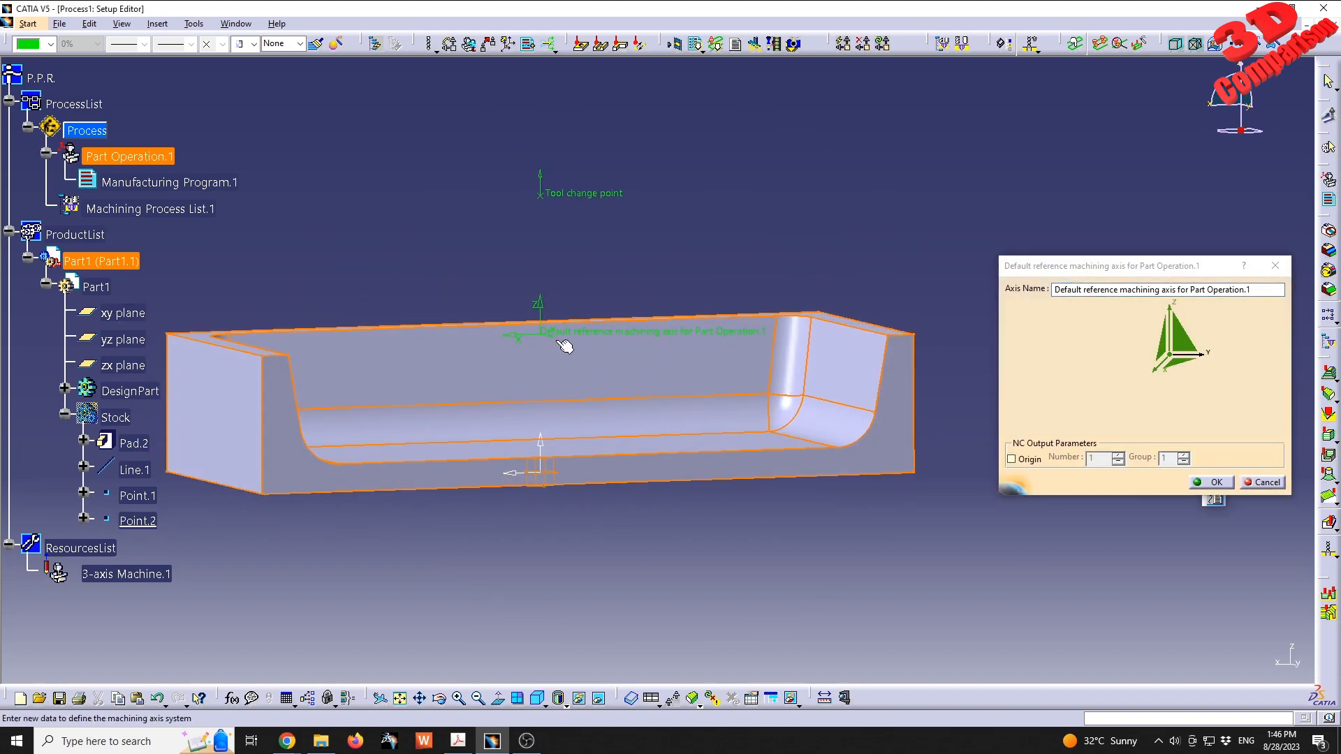
{"action": "middle_click_drag", "start_coordinate": [547, 329], "coordinate": [584, 371]}
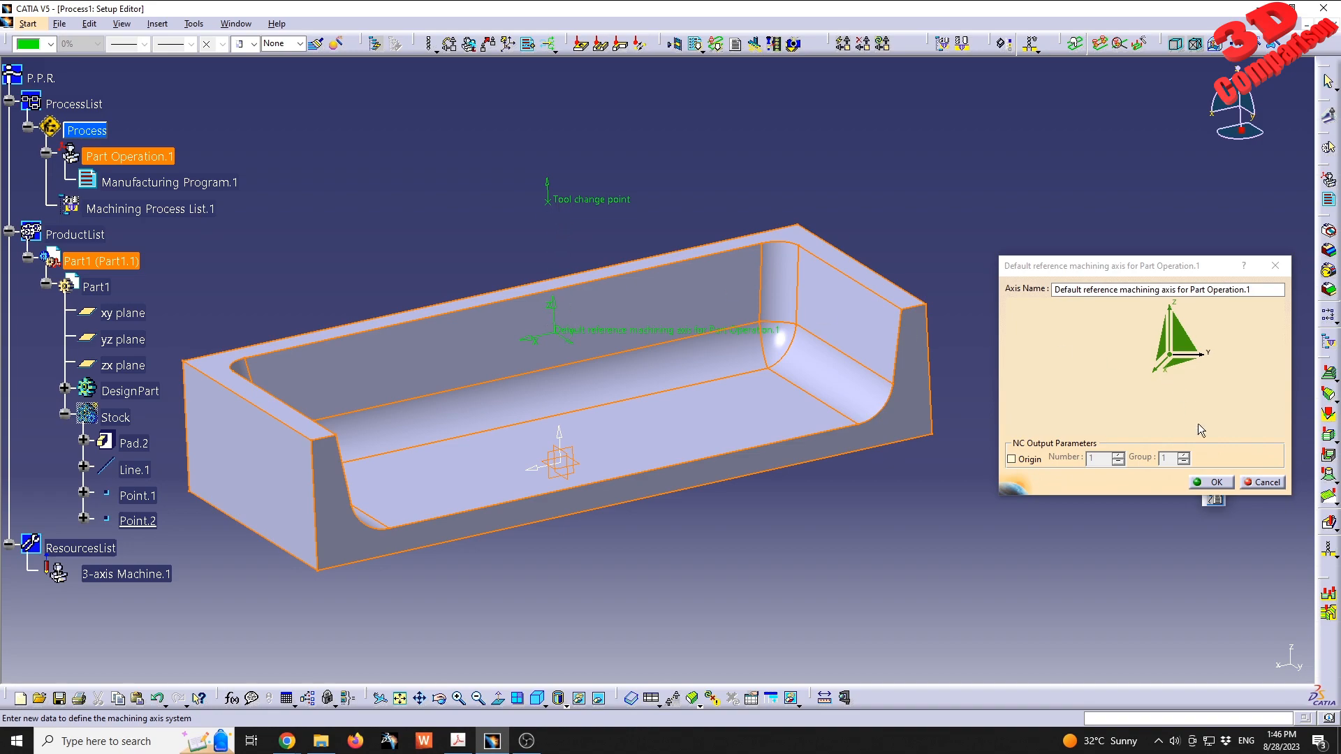
{"action": "left_click", "coordinate": [1217, 483]}
- Set the 3-axis machine's home point Z to 50 mm and accept the part operation
{"action": "middle_click_drag", "start_coordinate": [588, 174], "coordinate": [598, 261]}
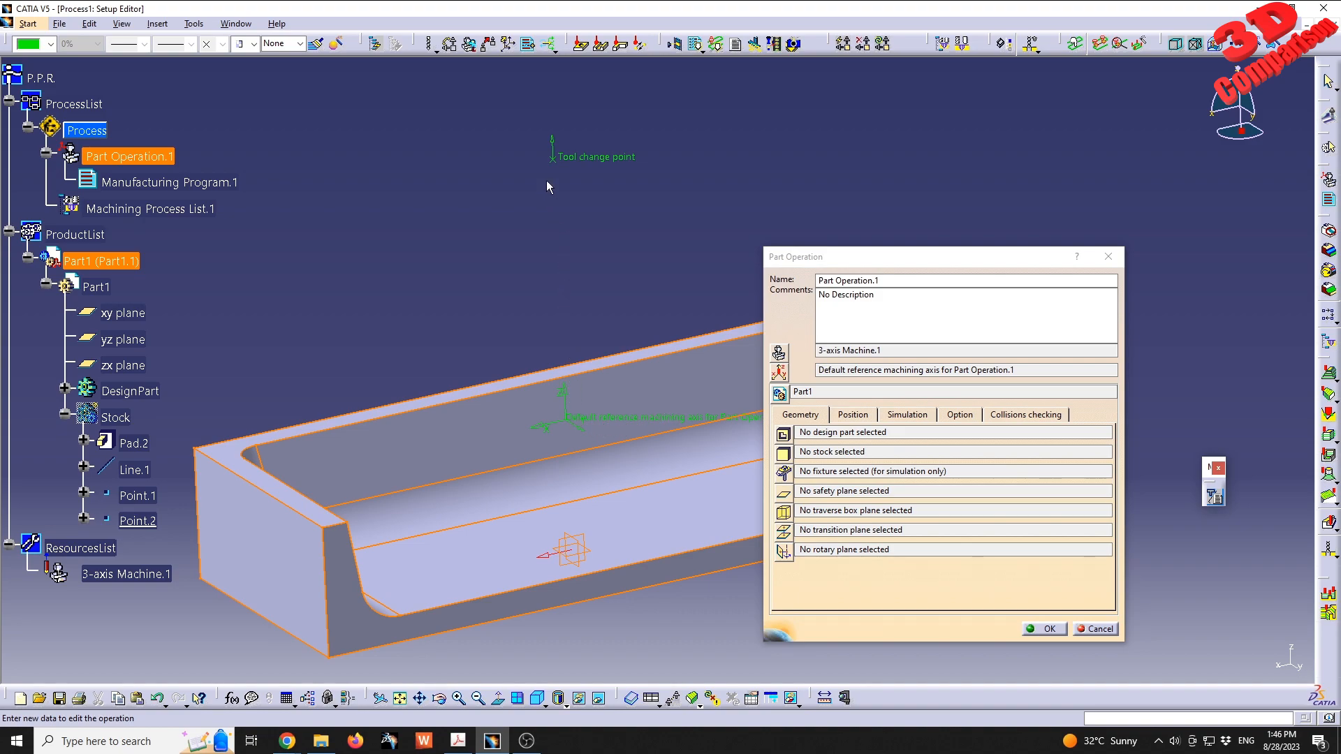
{"action": "left_click", "coordinate": [779, 353]}
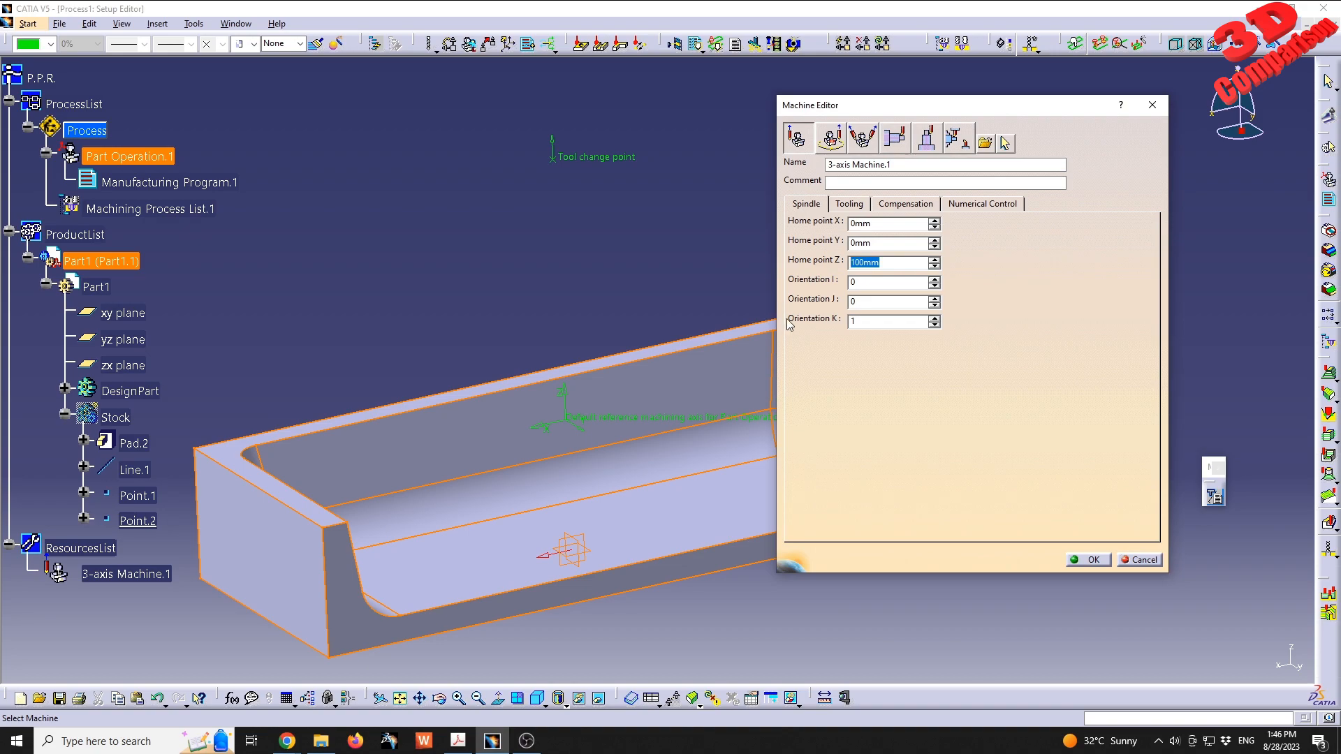
{"action": "type", "text": "50"}
{"action": "left_click", "coordinate": [1090, 560]}
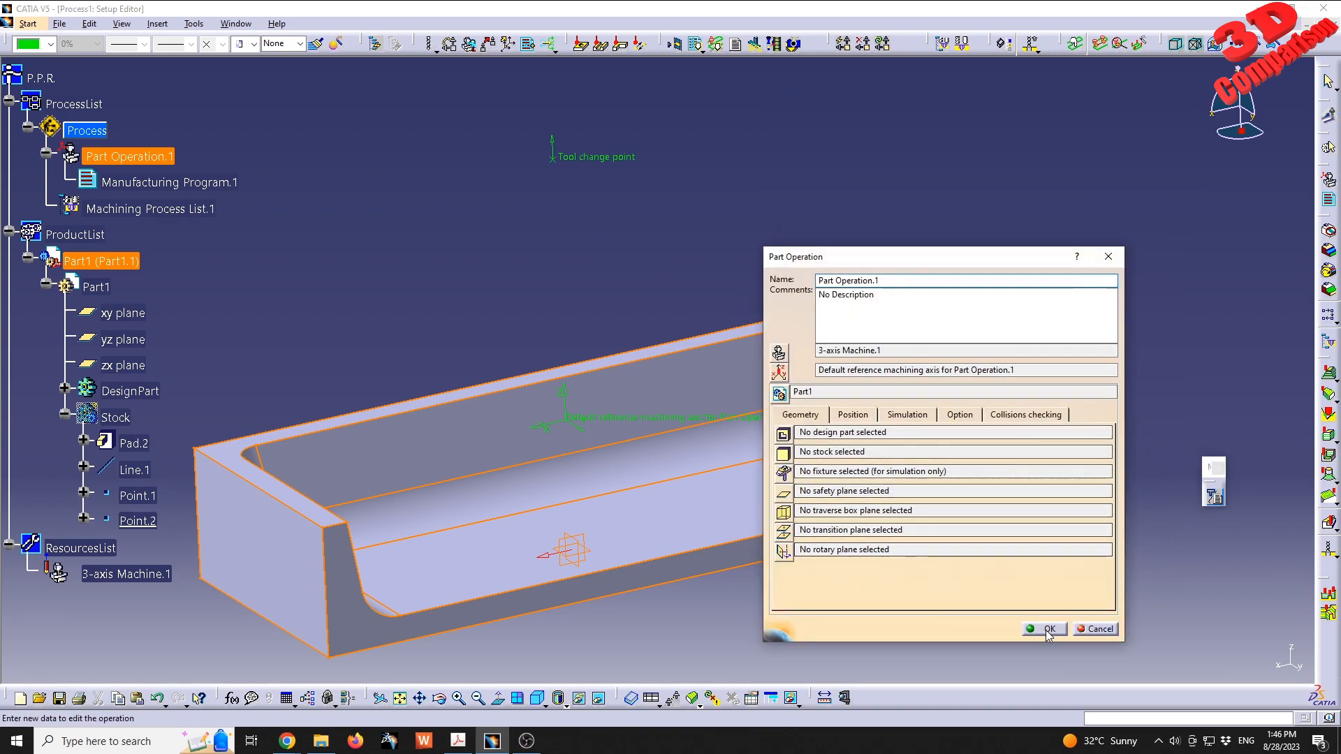
{"action": "left_click", "coordinate": [793, 393]}
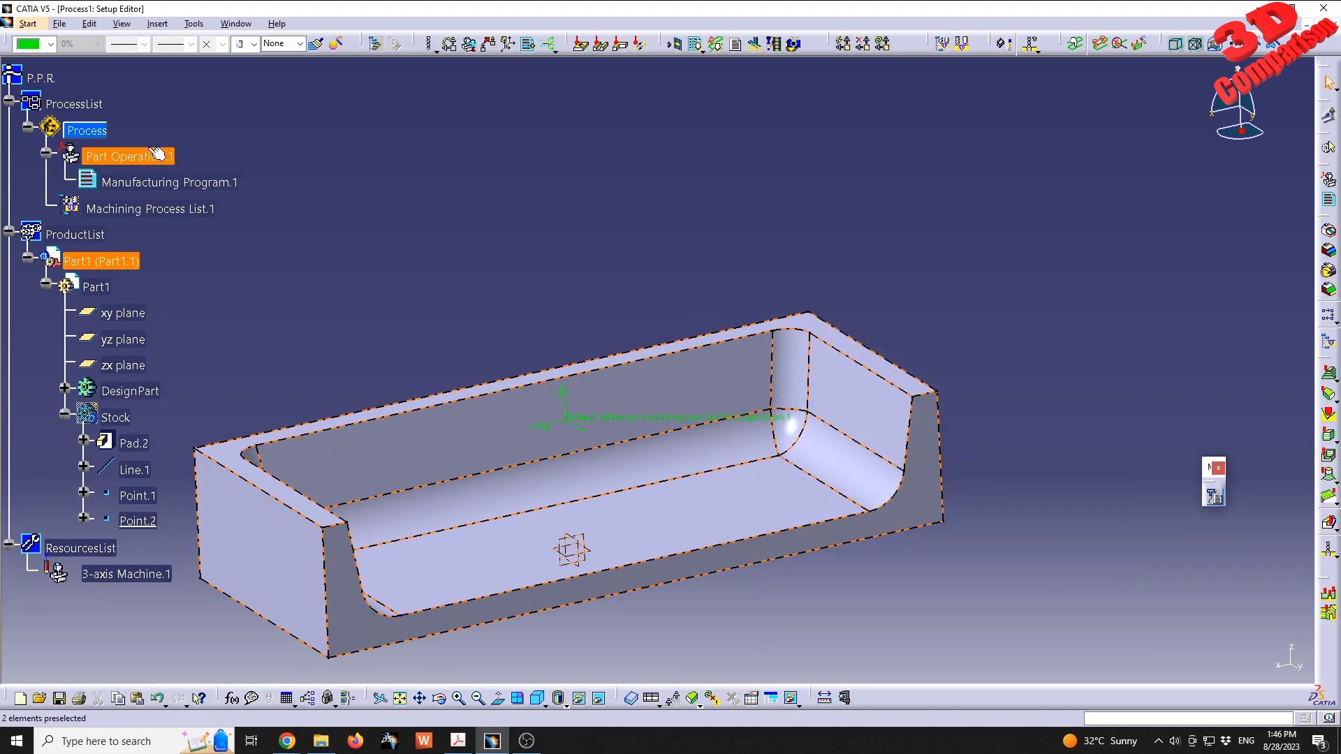
- Reopen Part Operation.1 and re-enter 50 mm as the 3-axis machine's home point Z
{"action": "left_click", "coordinate": [919, 393]}
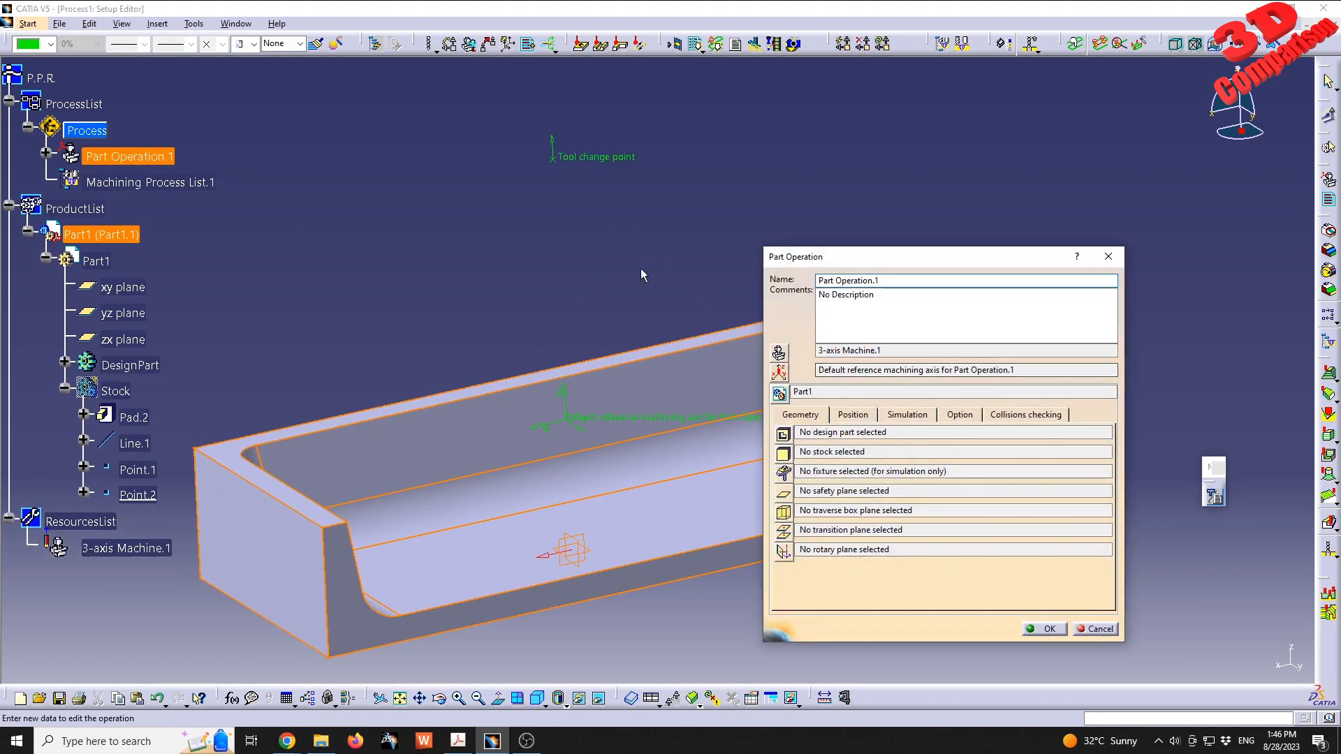
{"action": "left_click", "coordinate": [779, 354]}
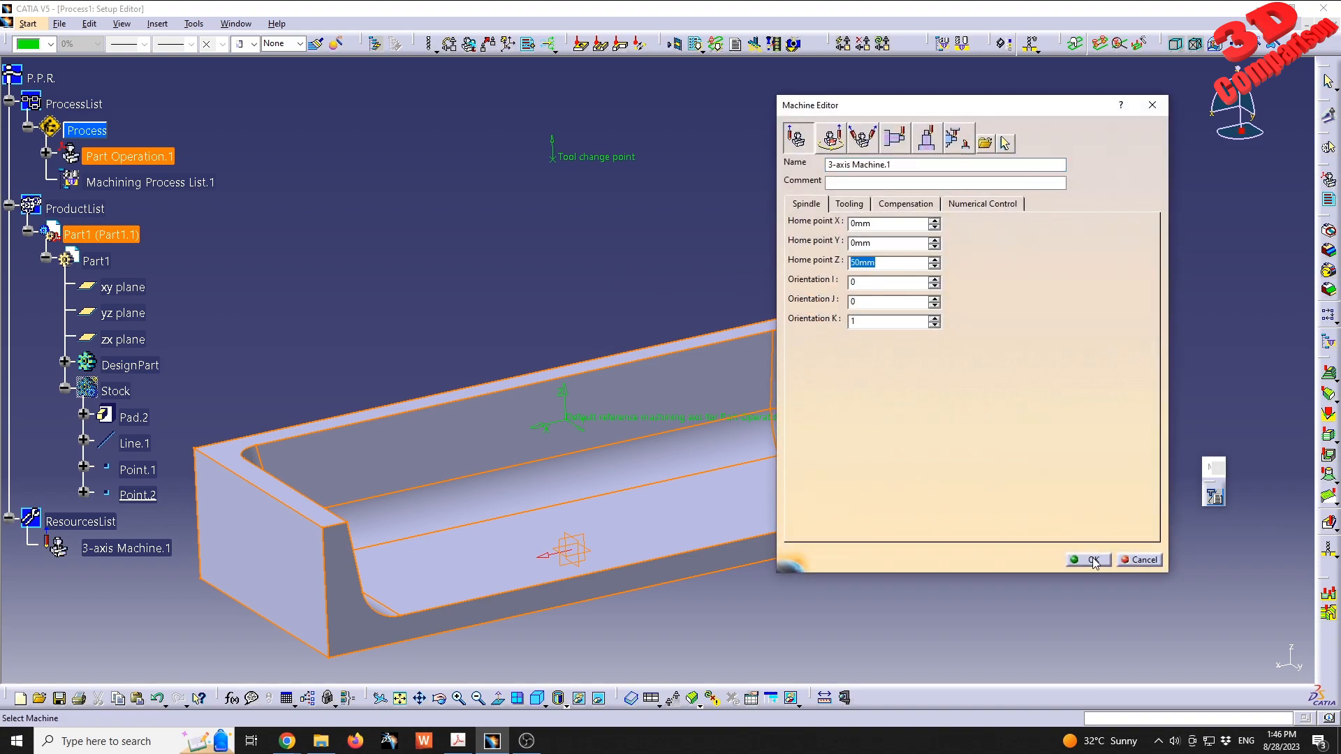
{"action": "middle_click_drag", "start_coordinate": [632, 417], "coordinate": [583, 312]}
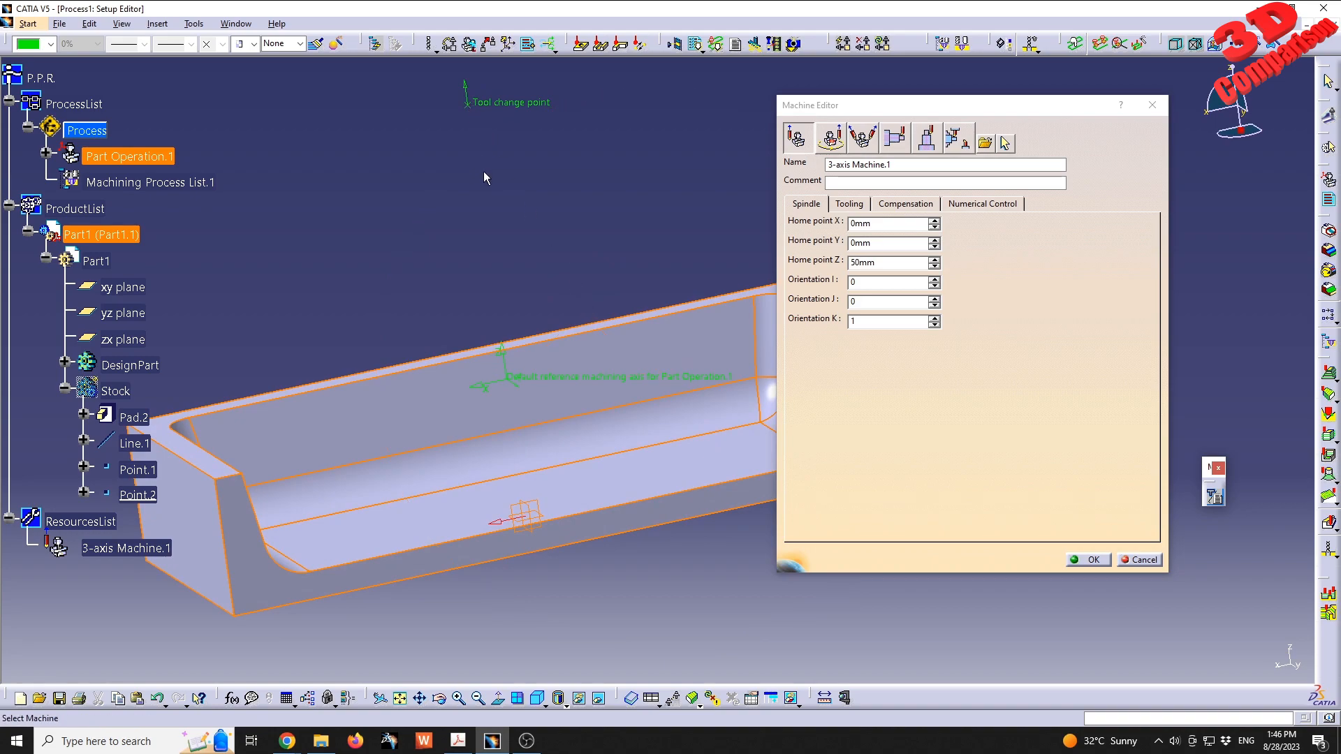
{"action": "left_click", "coordinate": [888, 263]}
{"action": "type", "text": "10"}
{"action": "left_click", "coordinate": [1090, 560]}
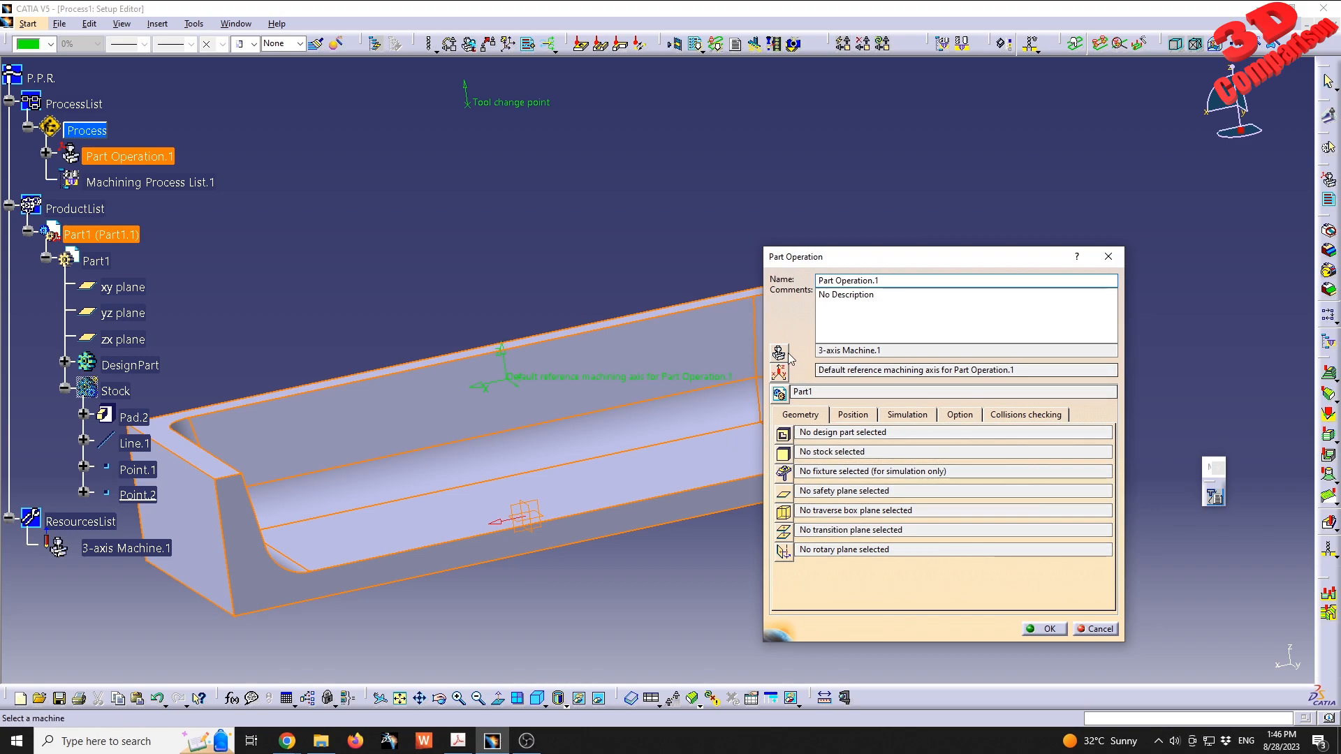
{"action": "left_click", "coordinate": [779, 353]}
{"action": "left_click", "coordinate": [887, 263]}
{"action": "type", "text": "50"}
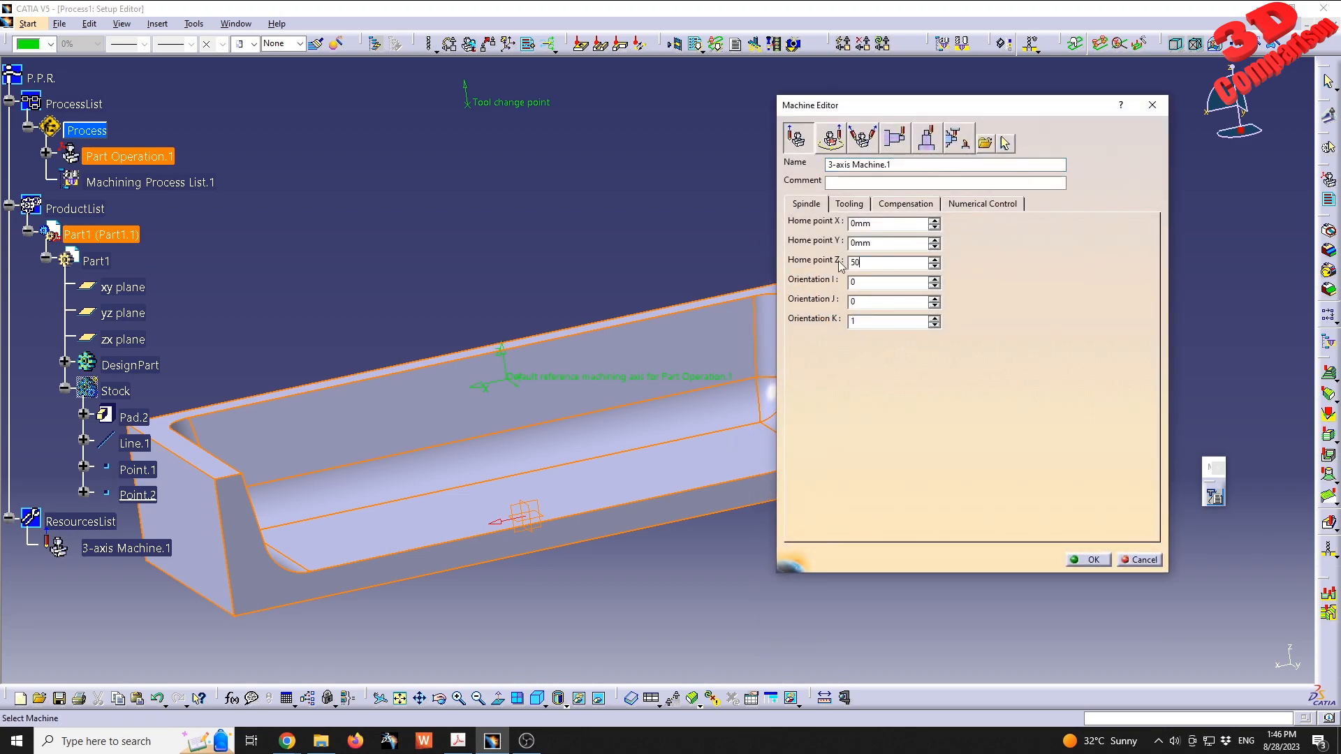
{"action": "left_click", "coordinate": [1090, 560]}
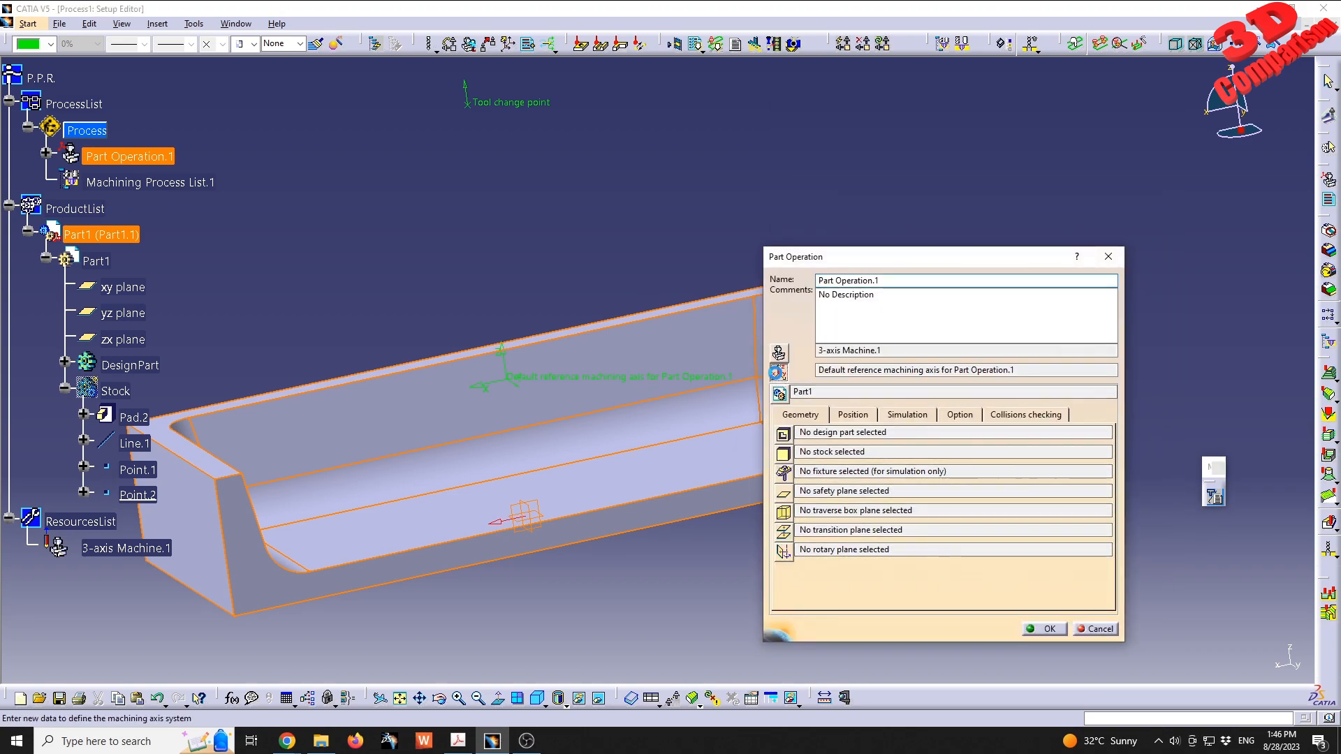
- Reselect Point.2 of the Stock body as the reference machining axis origin and accept the part operation
{"action": "left_click", "coordinate": [778, 372]}
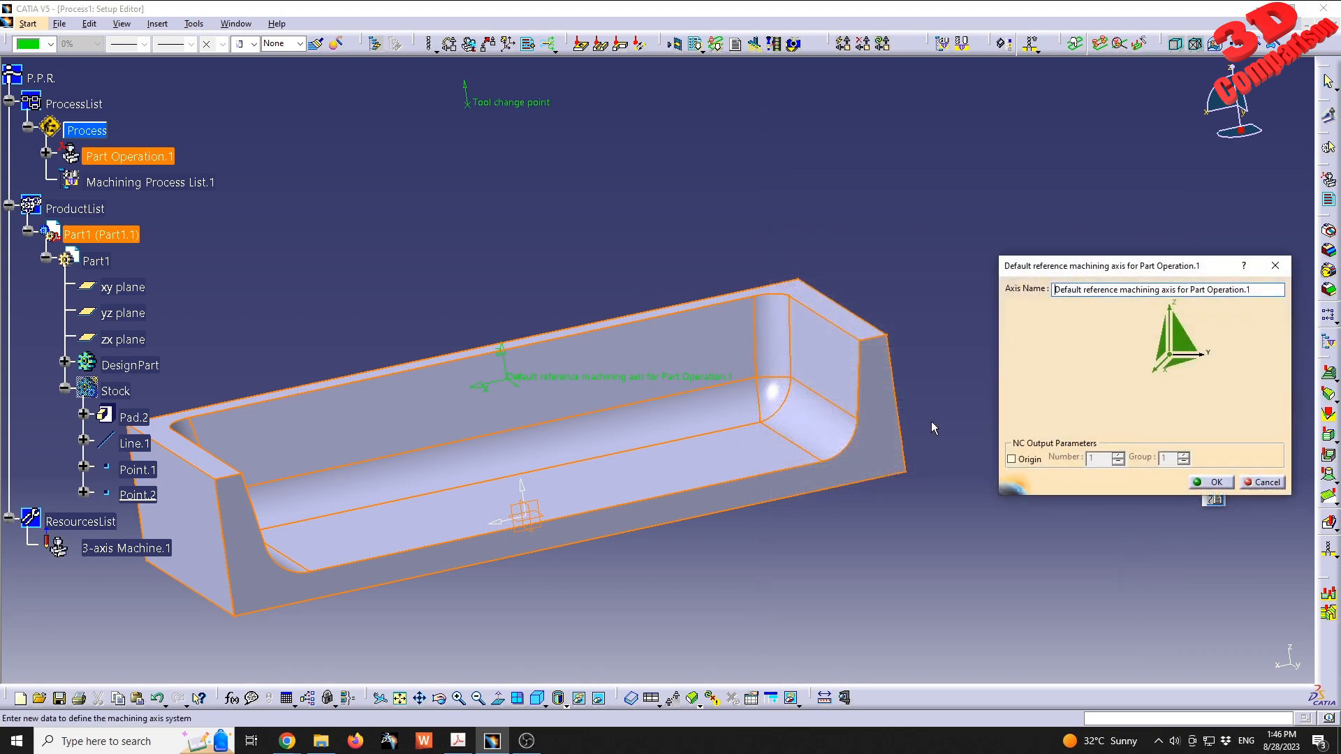
{"action": "left_click", "coordinate": [1171, 358]}
{"action": "left_click", "coordinate": [93, 496]}
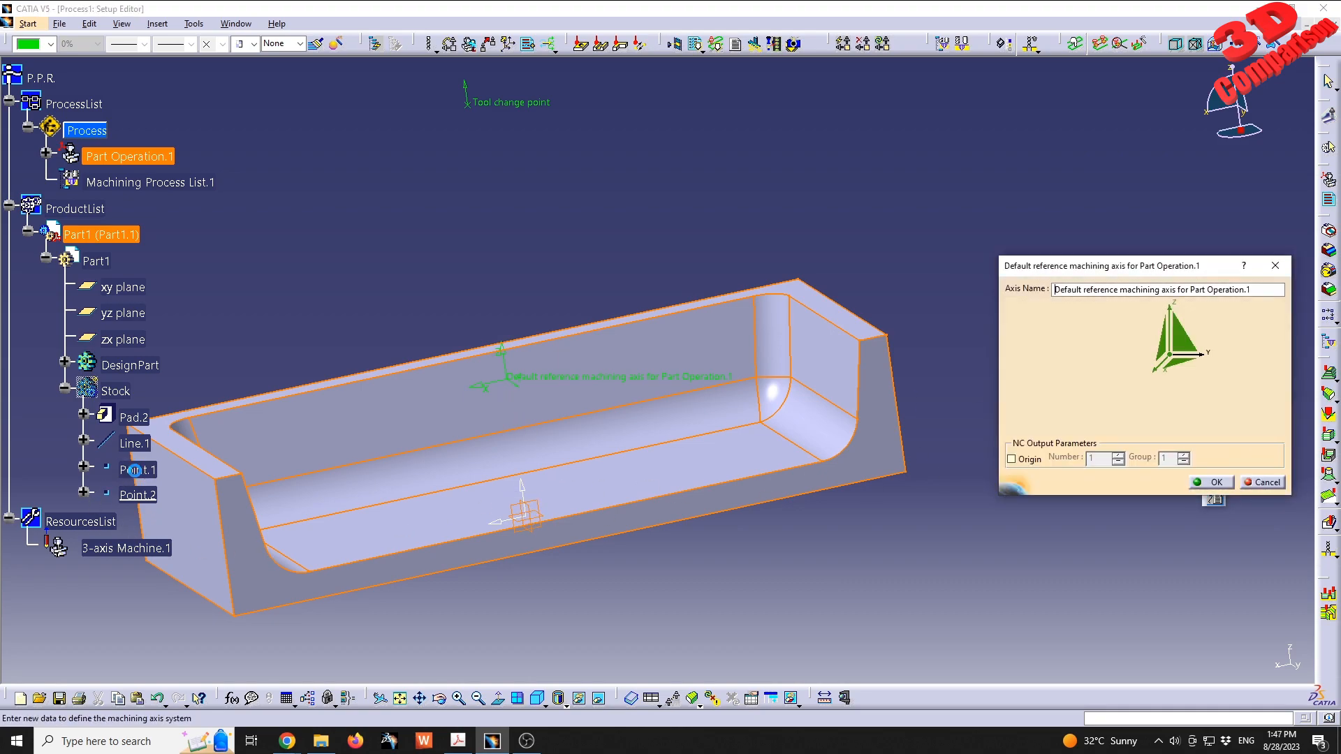
{"action": "left_click", "coordinate": [1208, 479]}
{"action": "left_click", "coordinate": [1082, 628]}
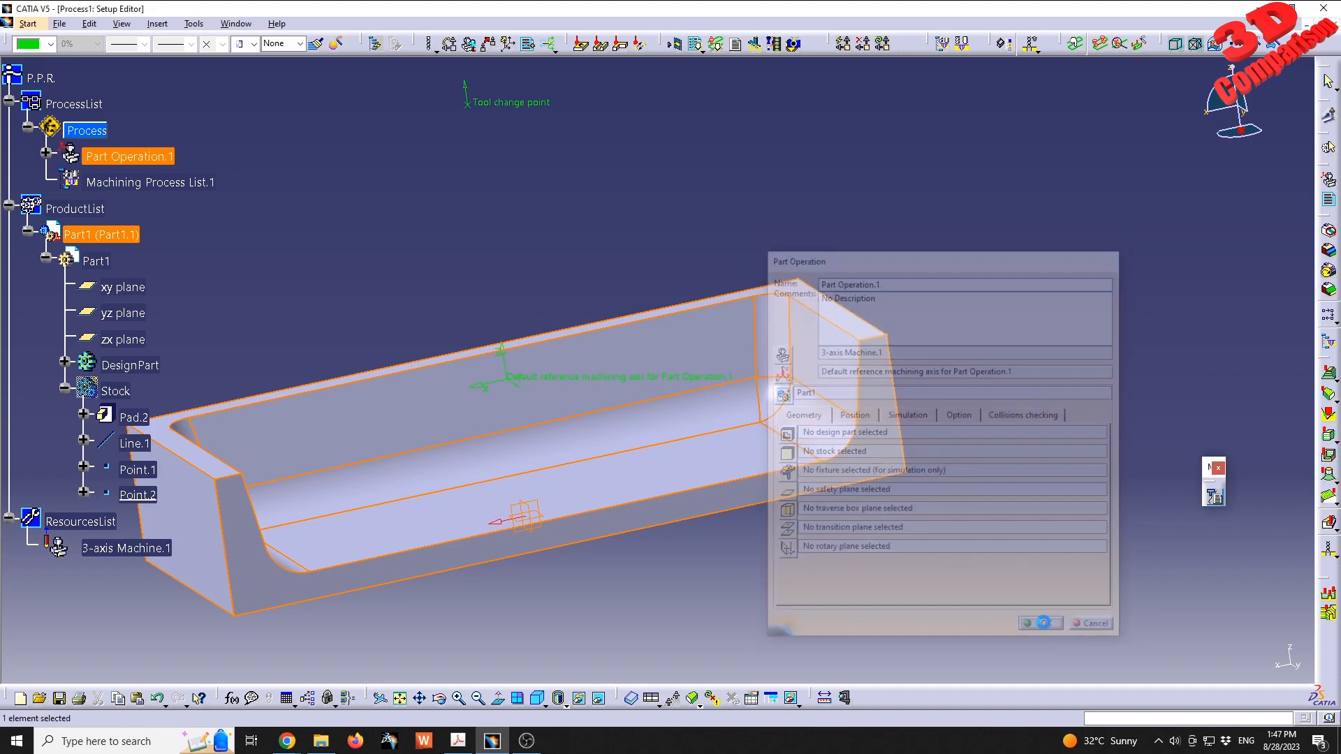
- Reopen Part Operation.1 and set the 3-axis machine's home point Z to 100 mm
{"action": "double_click", "coordinate": [155, 156]}
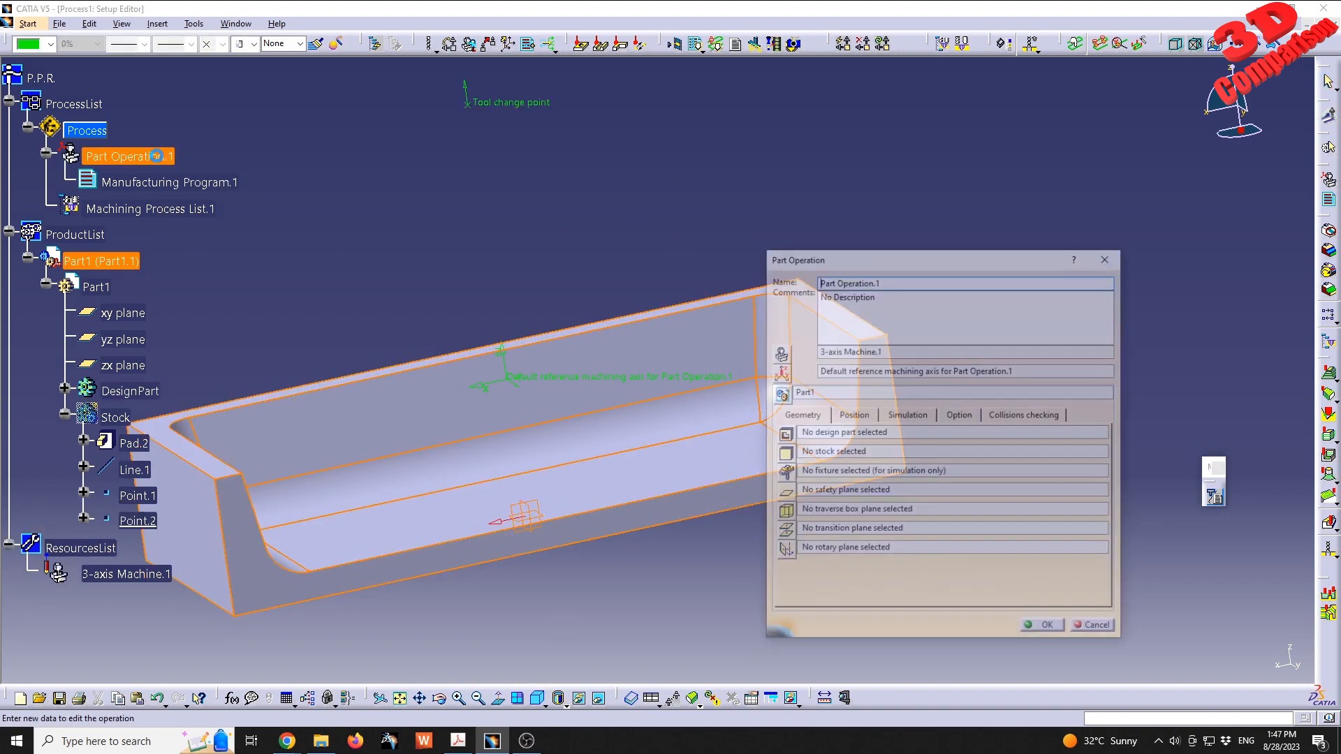
{"action": "middle_click_drag", "start_coordinate": [537, 221], "coordinate": [525, 193]}
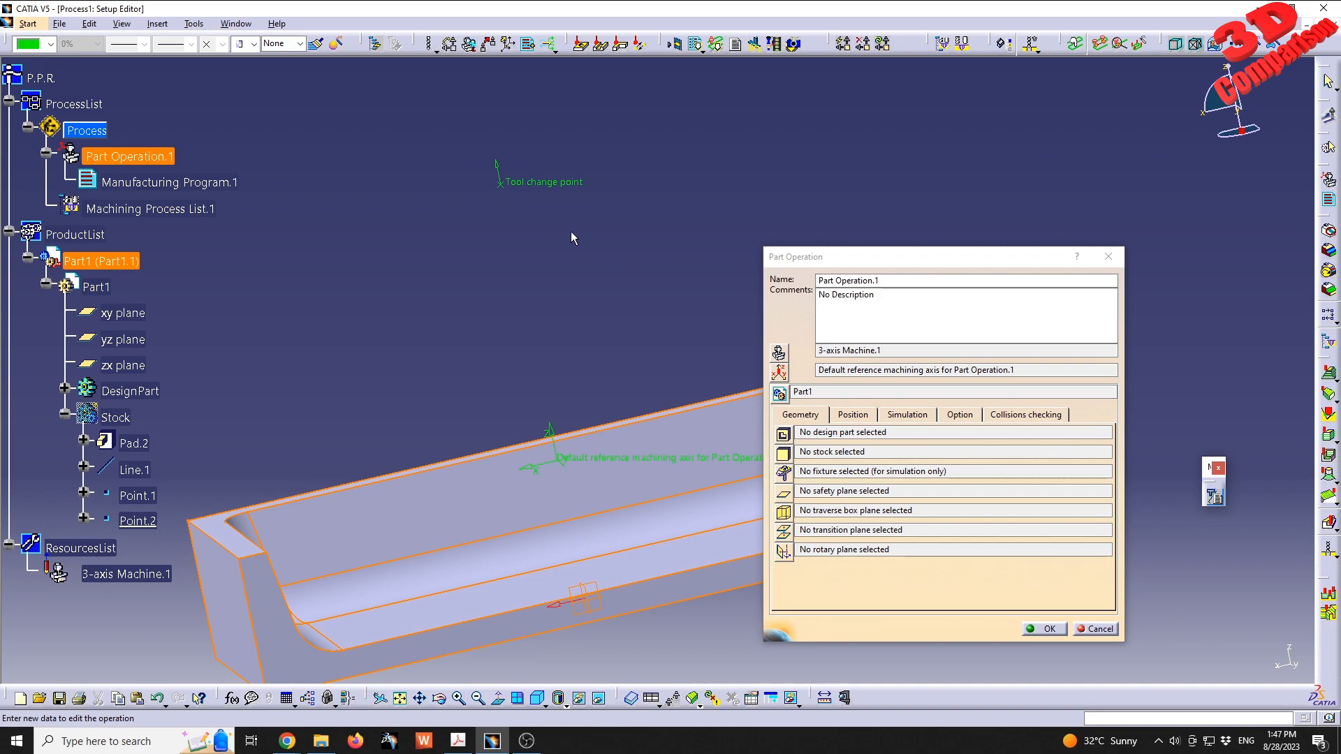
{"action": "left_click", "coordinate": [779, 353]}
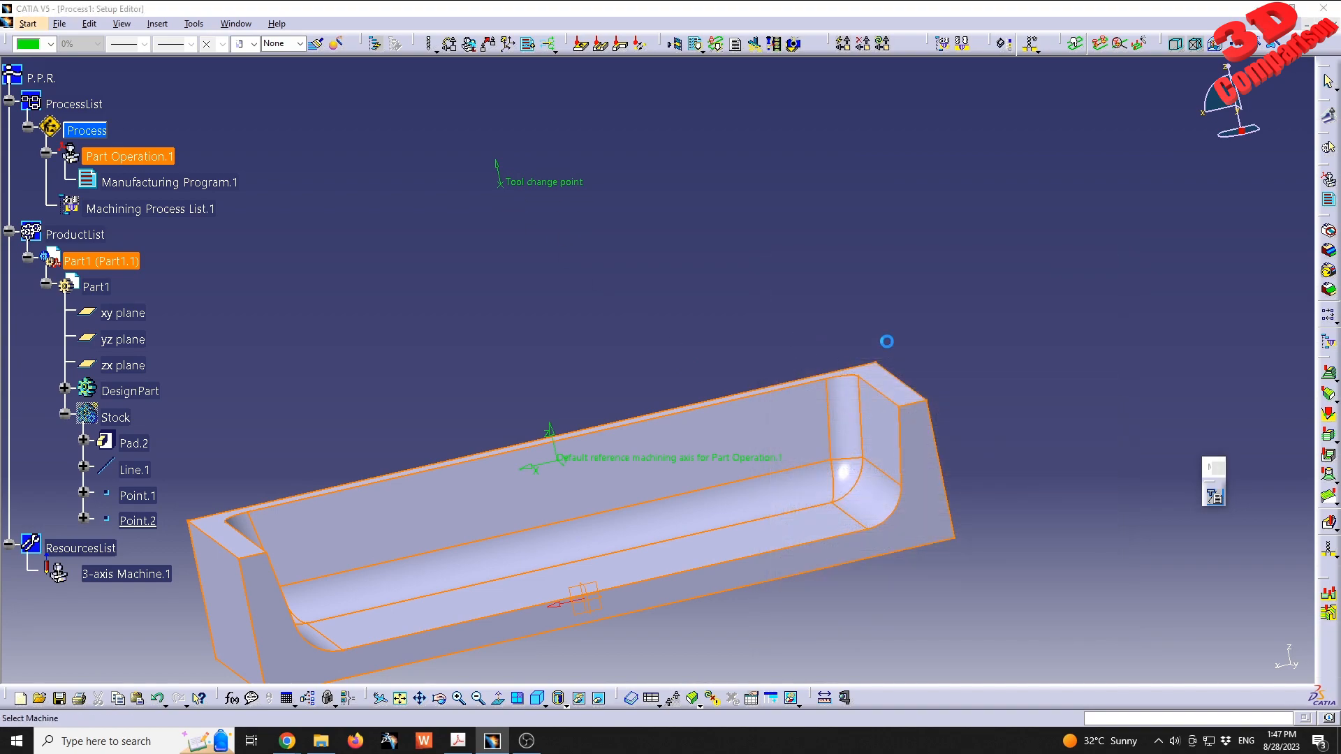
{"action": "double_click", "coordinate": [873, 264]}
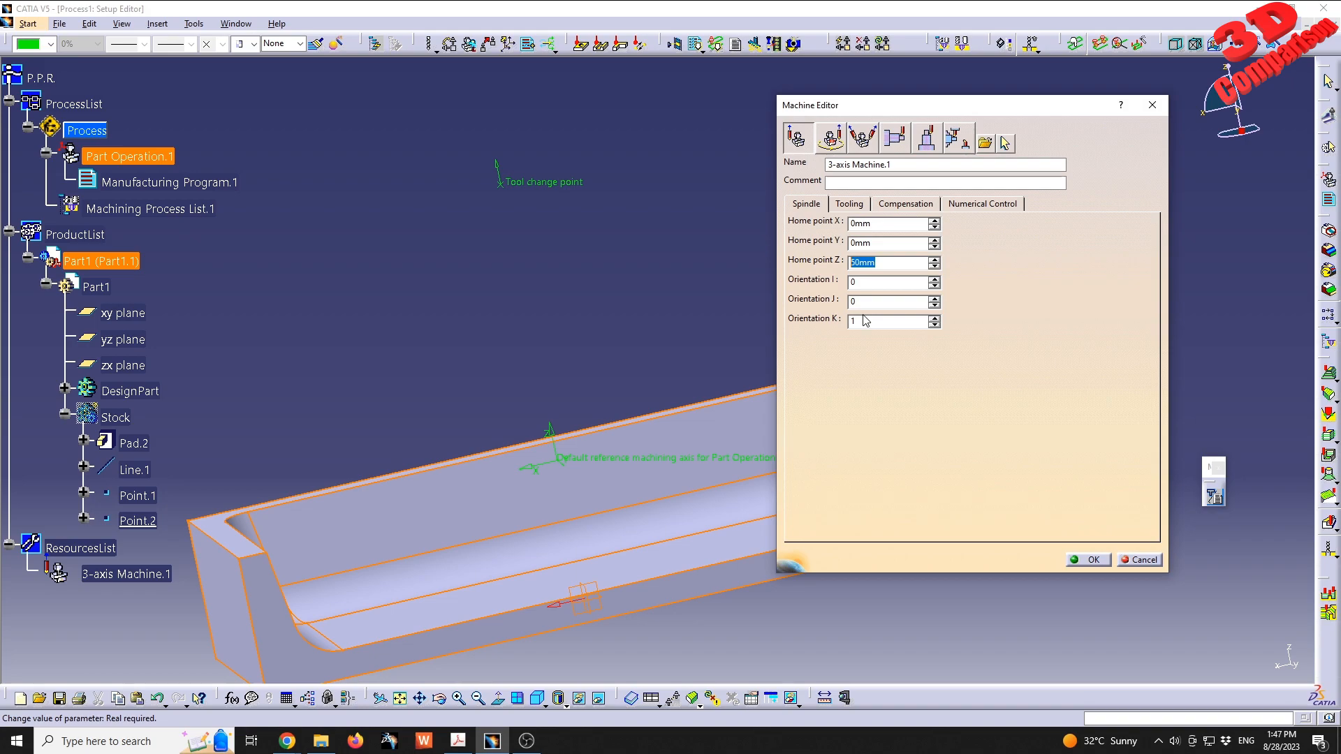
{"action": "middle_click_drag", "start_coordinate": [627, 409], "coordinate": [587, 398]}
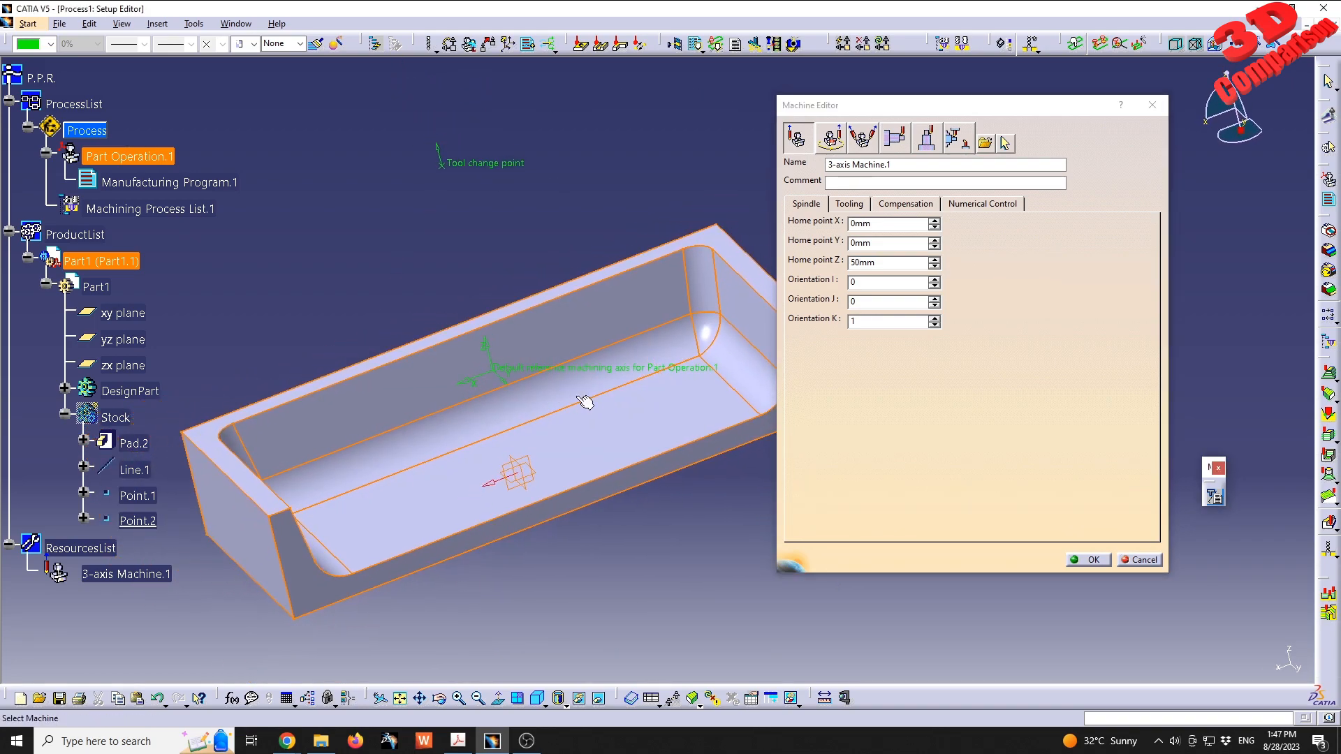
{"action": "double_click", "coordinate": [883, 263]}
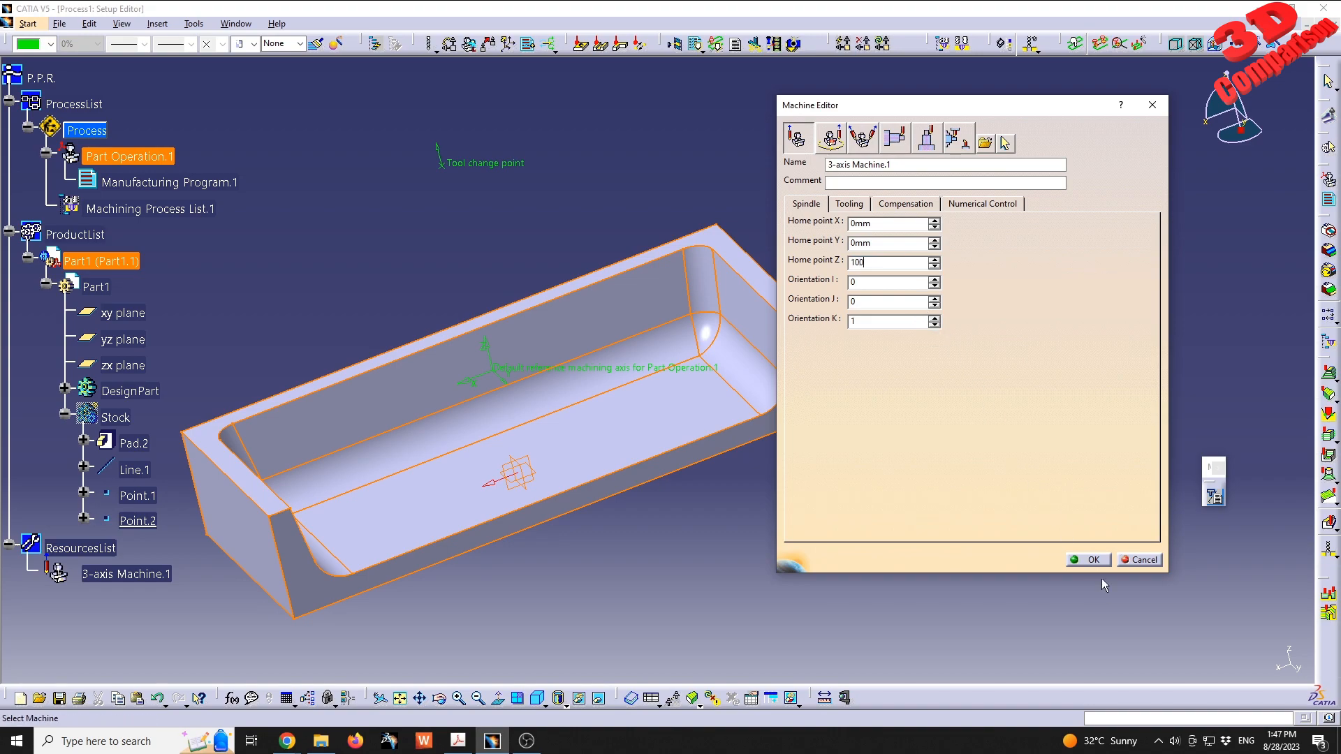
{"action": "left_click", "coordinate": [1090, 560]}
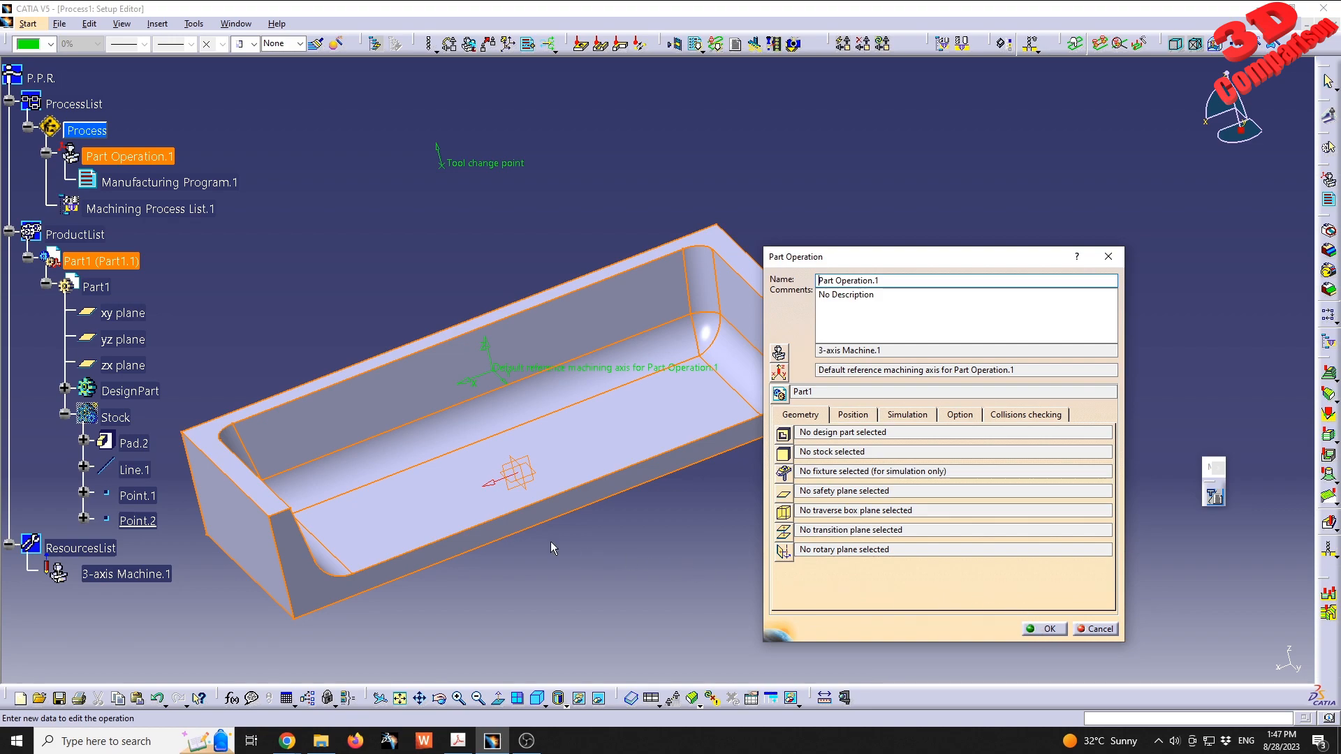
- Assign the DesignPart body as the design part and the Stock body as the stock, then accept the part operation
{"action": "middle_click_drag", "start_coordinate": [450, 443], "coordinate": [444, 507]}
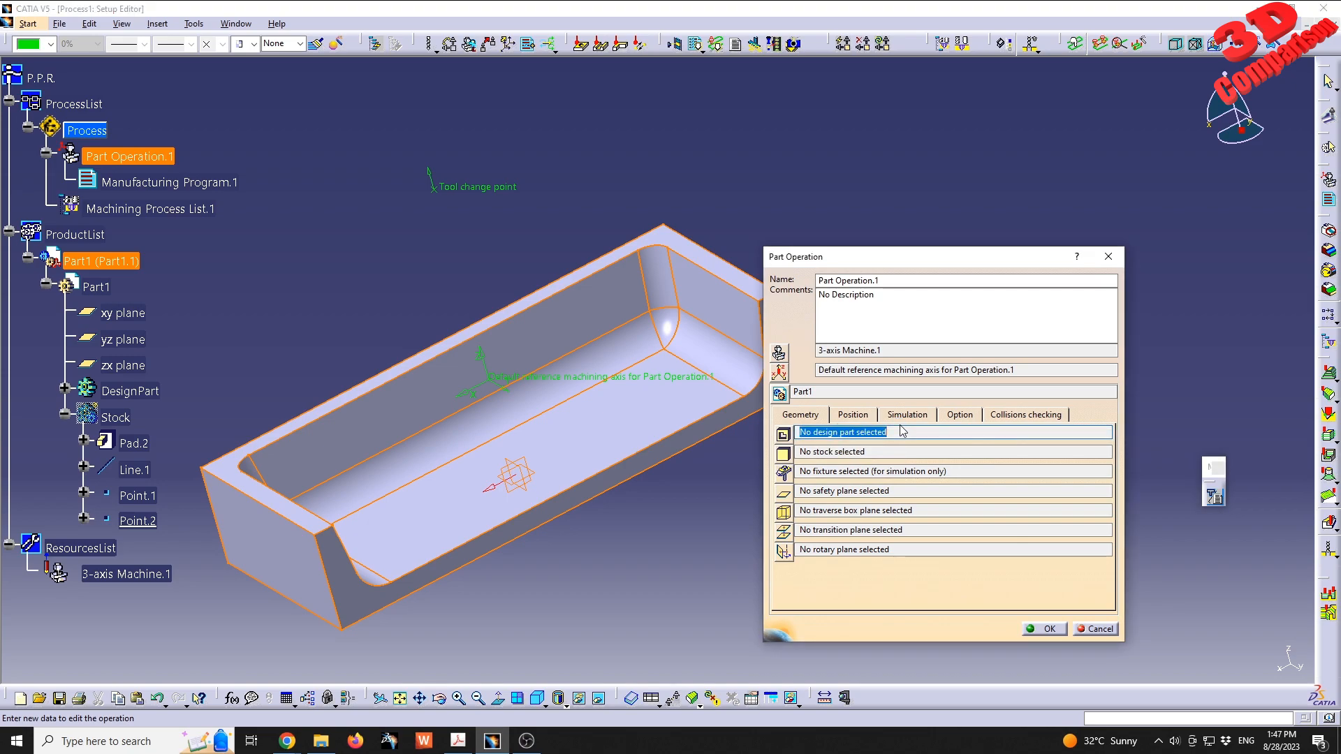
{"action": "left_click", "coordinate": [841, 433]}
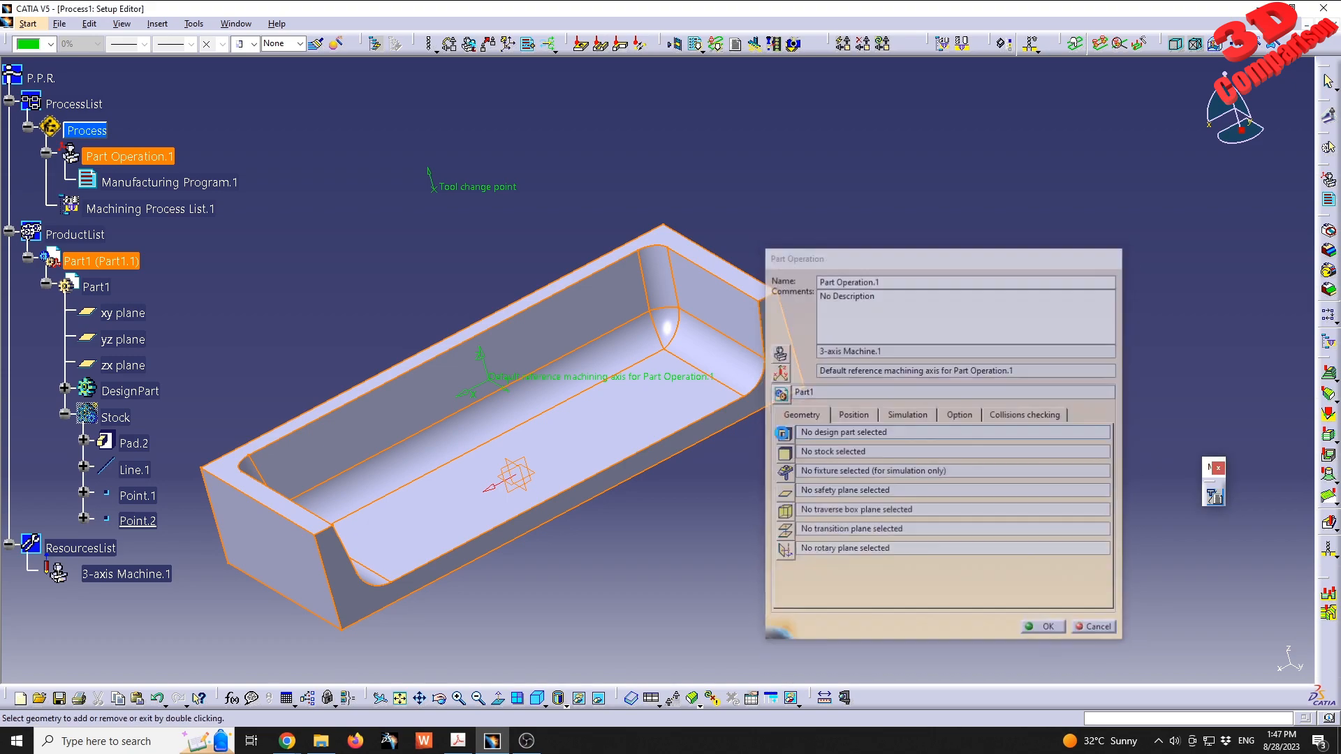
{"action": "left_click", "coordinate": [152, 396]}
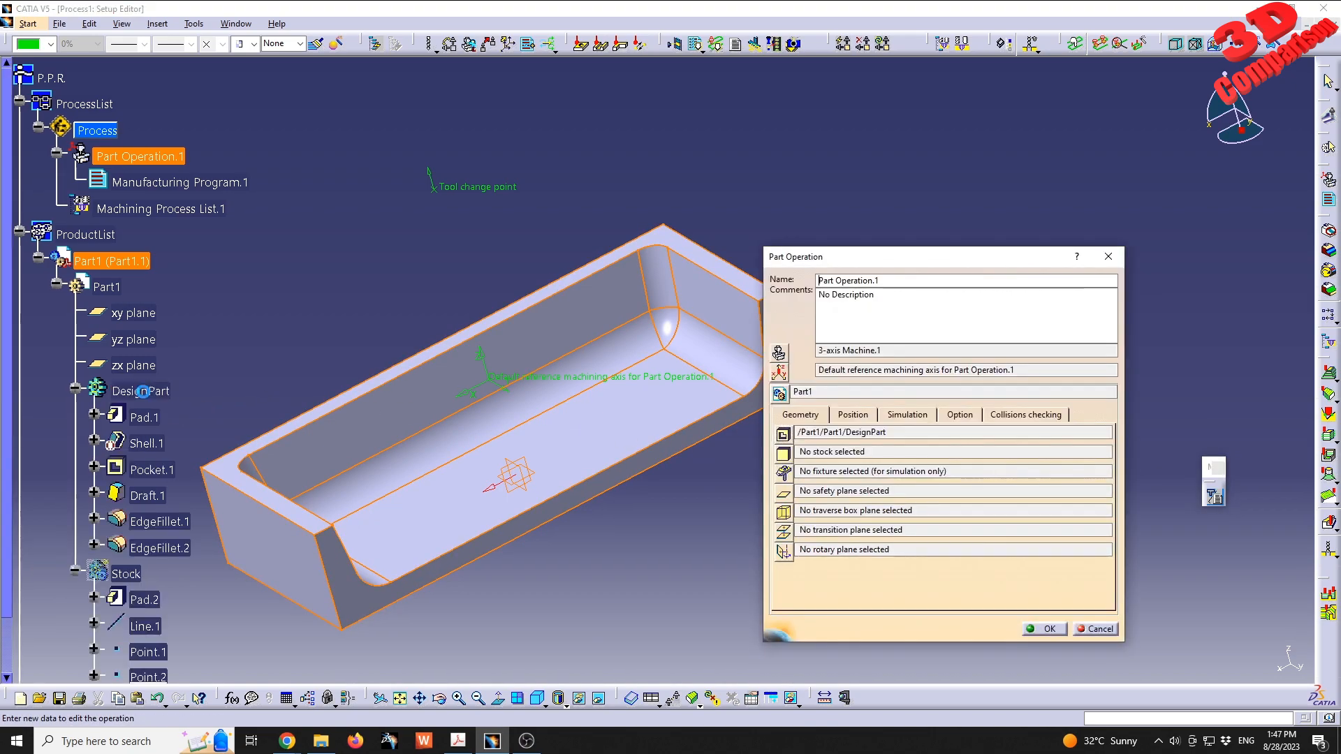
{"action": "left_click", "coordinate": [782, 455]}
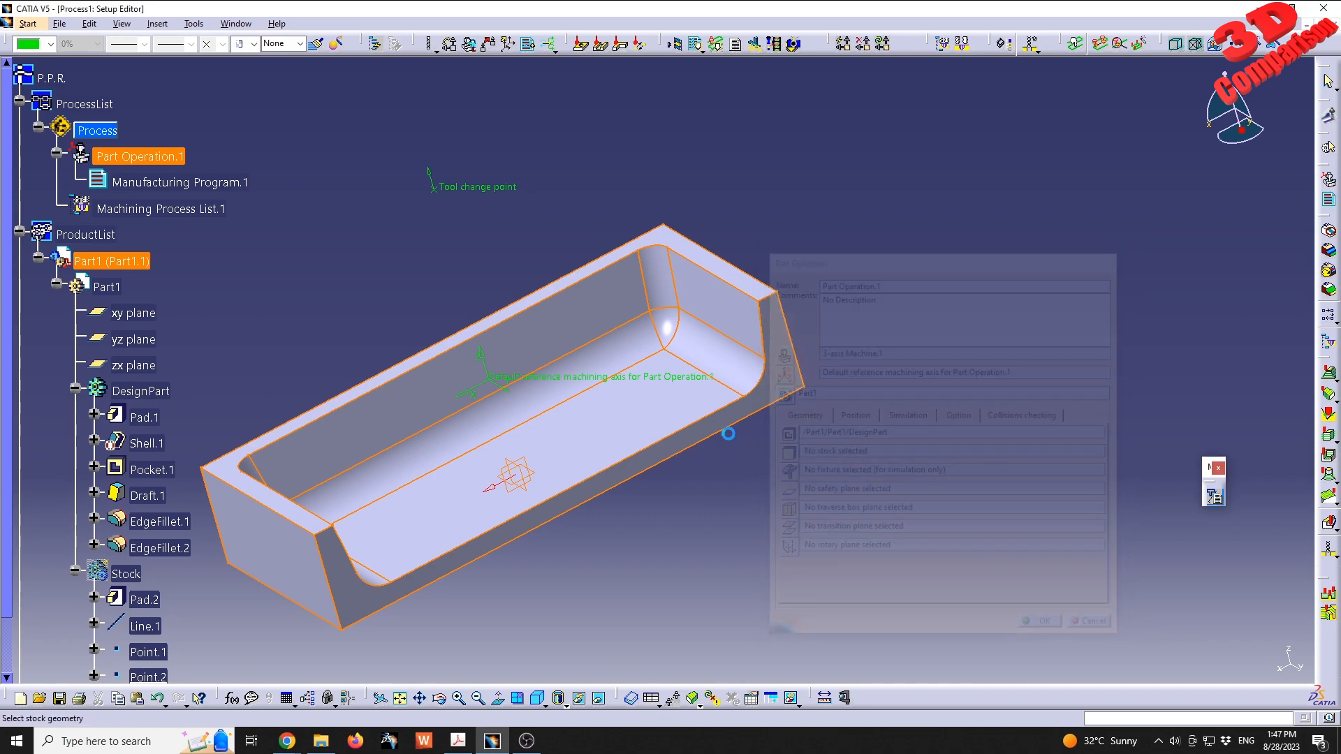
{"action": "left_click", "coordinate": [128, 573]}
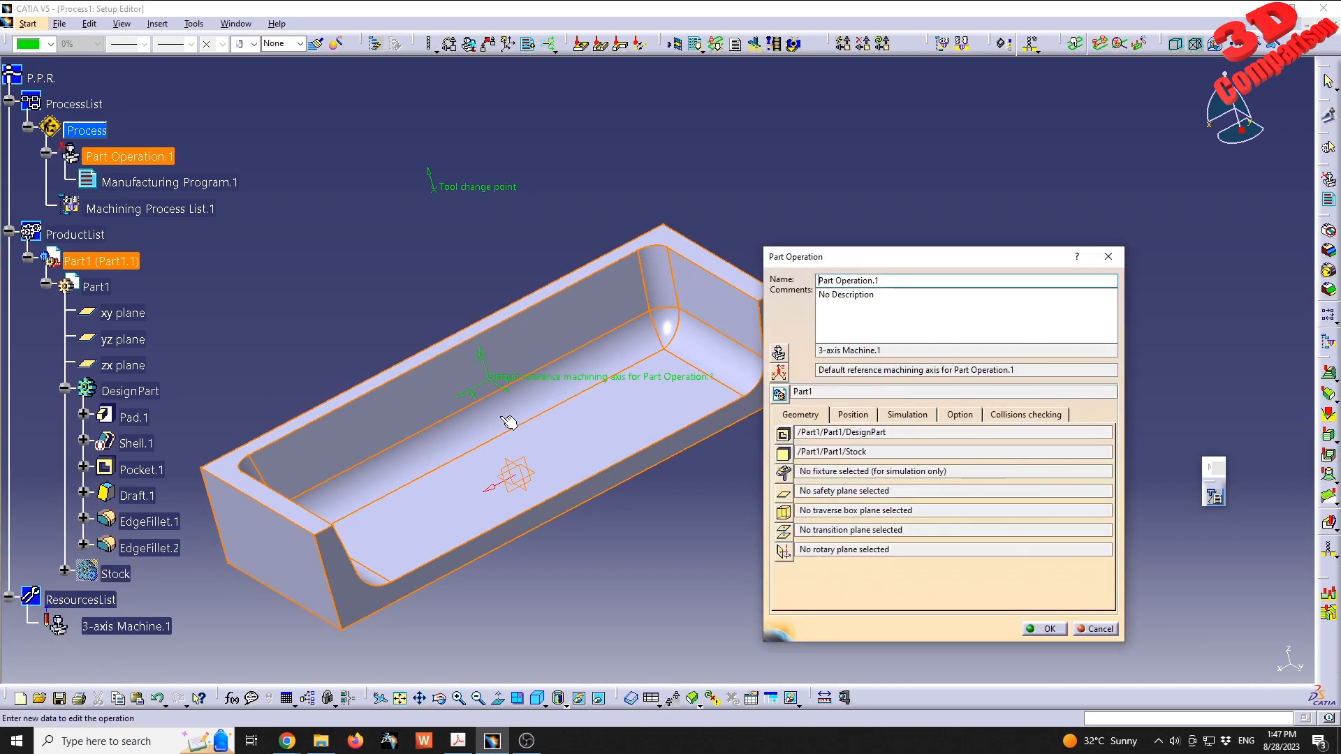
{"action": "middle_click_drag", "start_coordinate": [586, 337], "coordinate": [584, 428]}
{"action": "left_click_drag", "start_coordinate": [851, 257], "coordinate": [945, 235]}
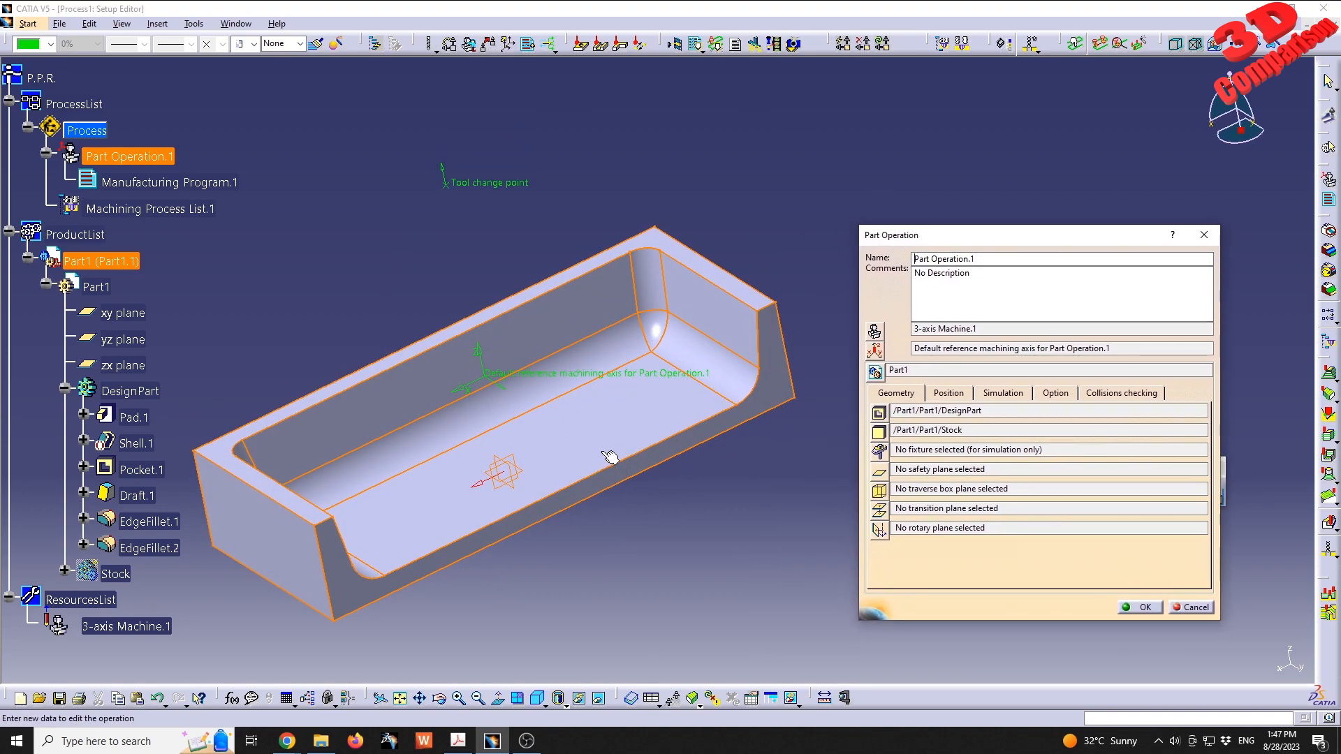
{"action": "left_click", "coordinate": [879, 451]}
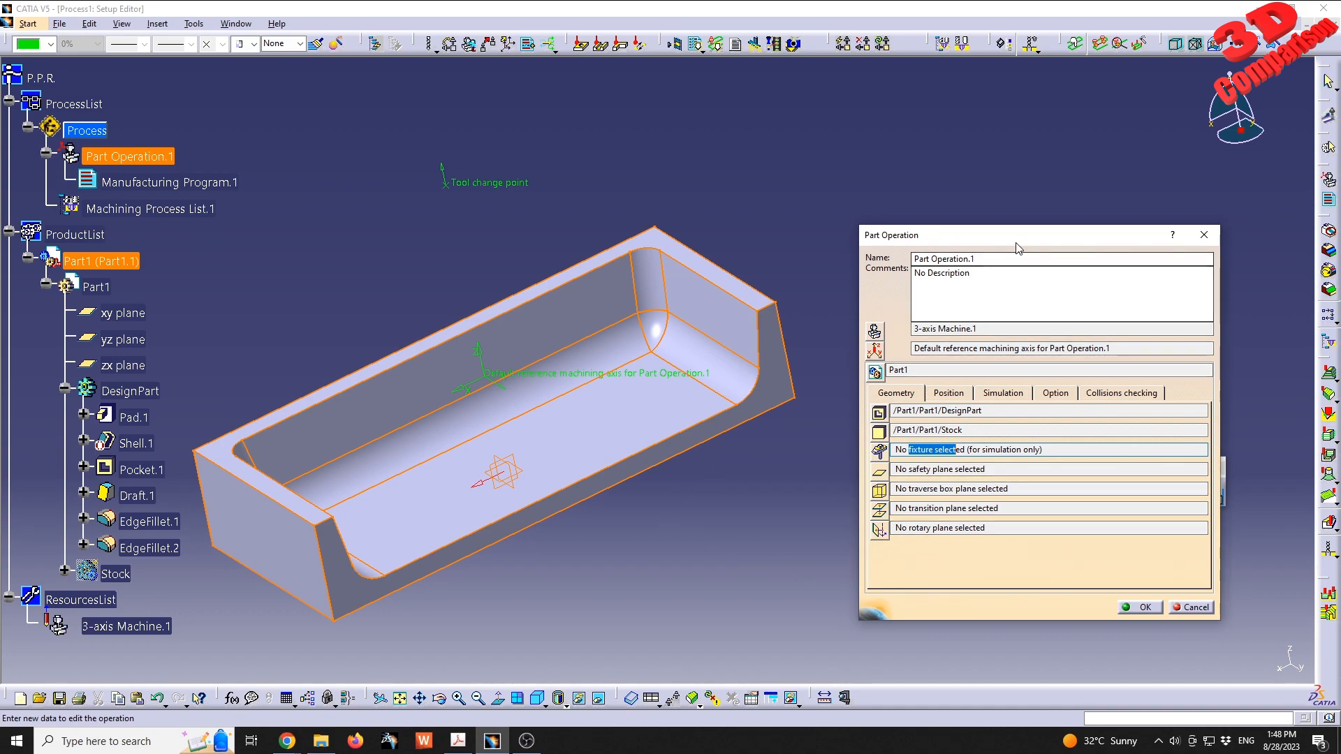
{"action": "left_click_drag", "start_coordinate": [1015, 236], "coordinate": [1027, 203]}
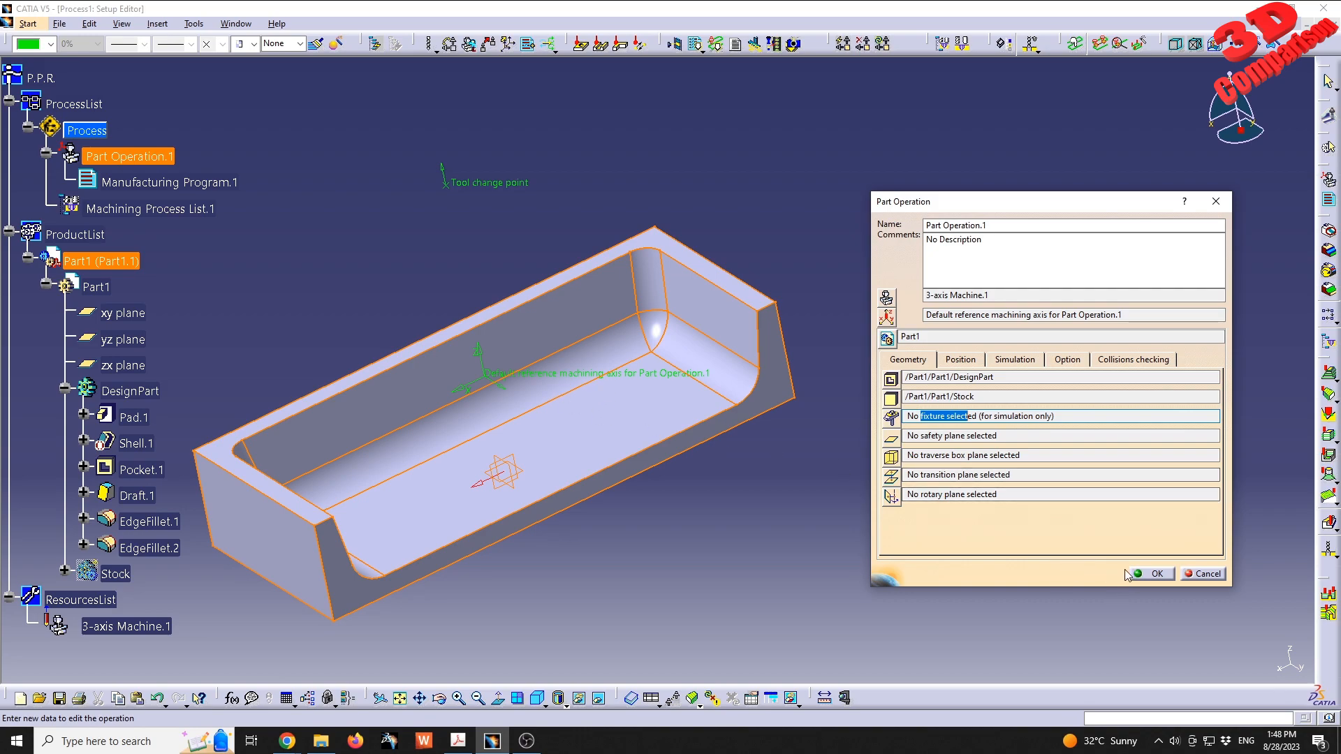
{"action": "left_click", "coordinate": [1153, 571]}
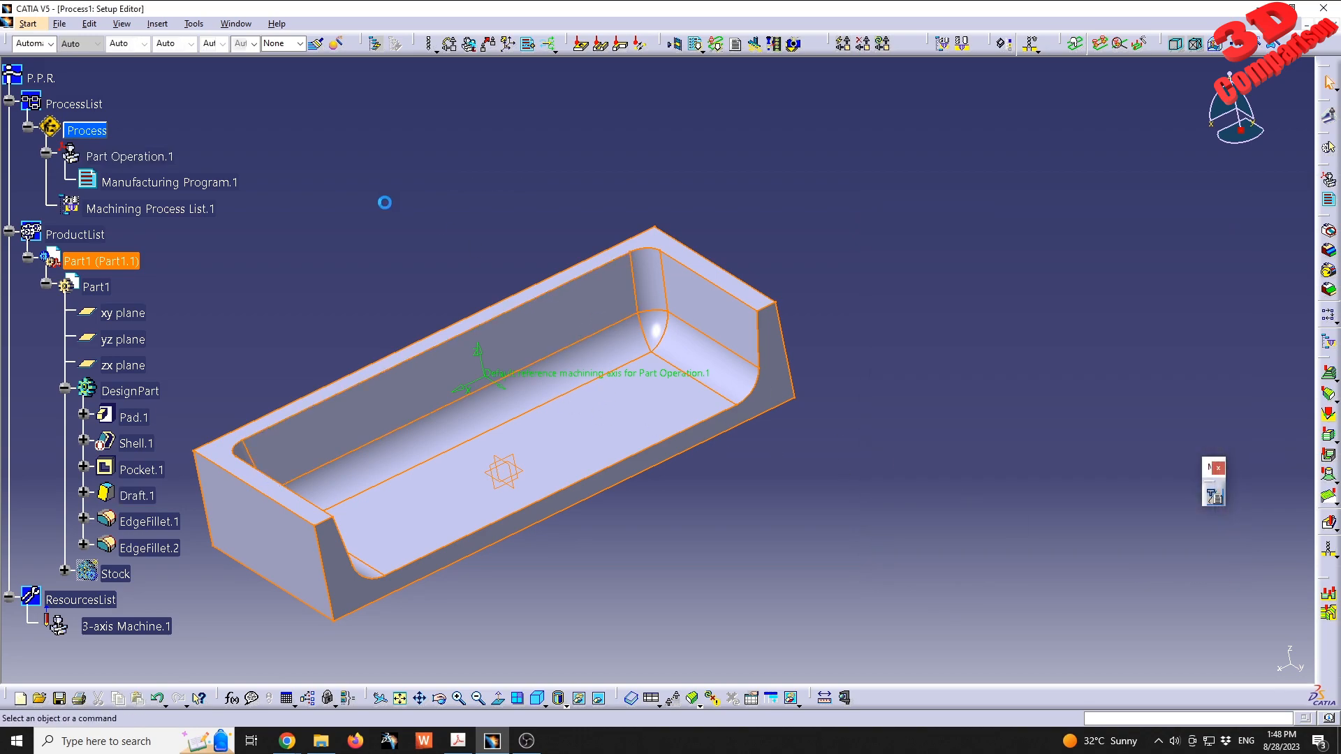
- Insert a Roughing operation into Manufacturing Program.1
{"action": "middle_click_drag", "start_coordinate": [434, 334], "coordinate": [542, 325]}
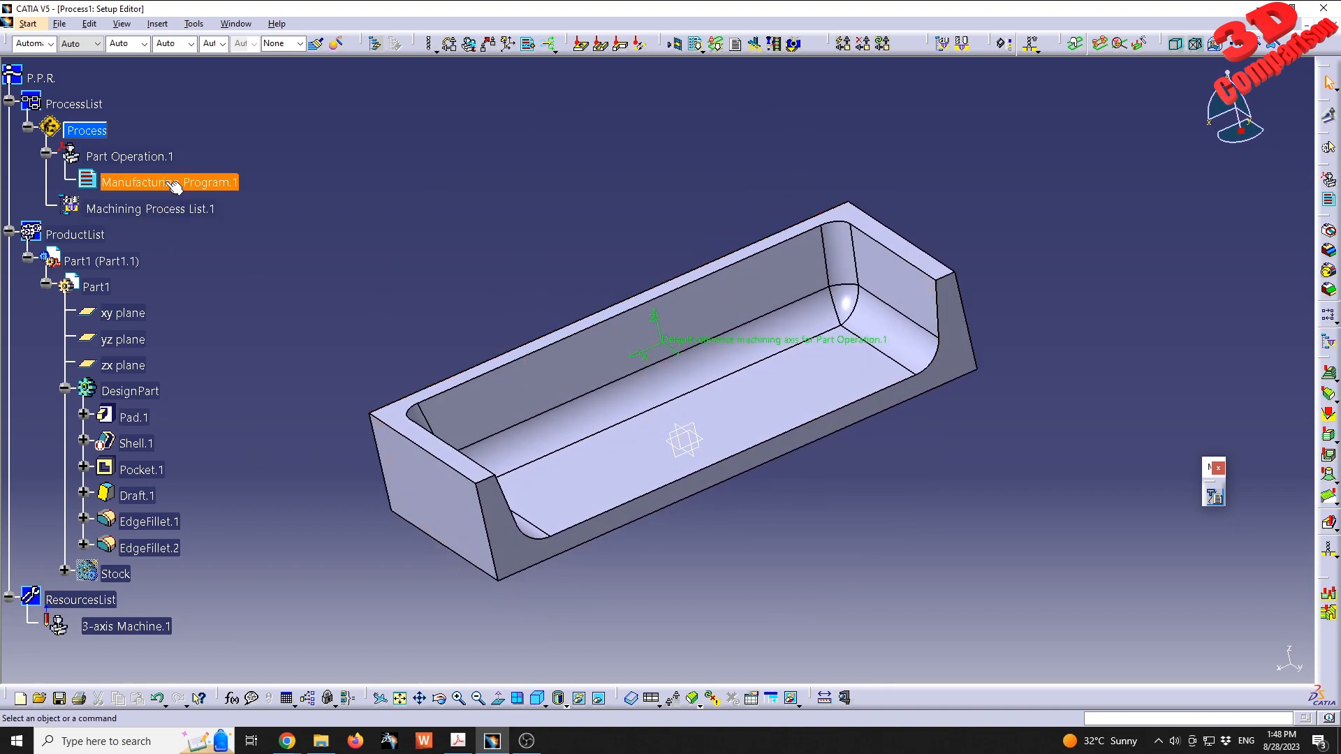
{"action": "left_click", "coordinate": [133, 183]}
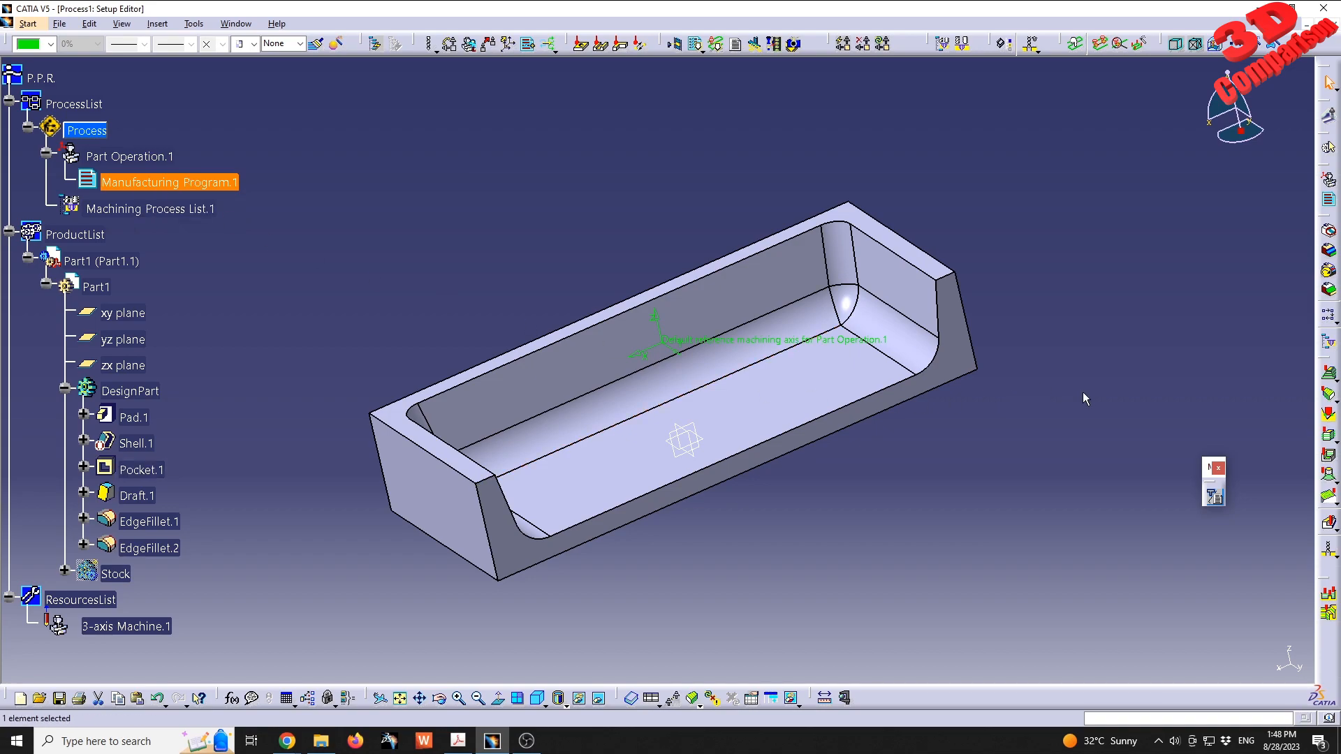
{"action": "left_click", "coordinate": [1329, 378]}
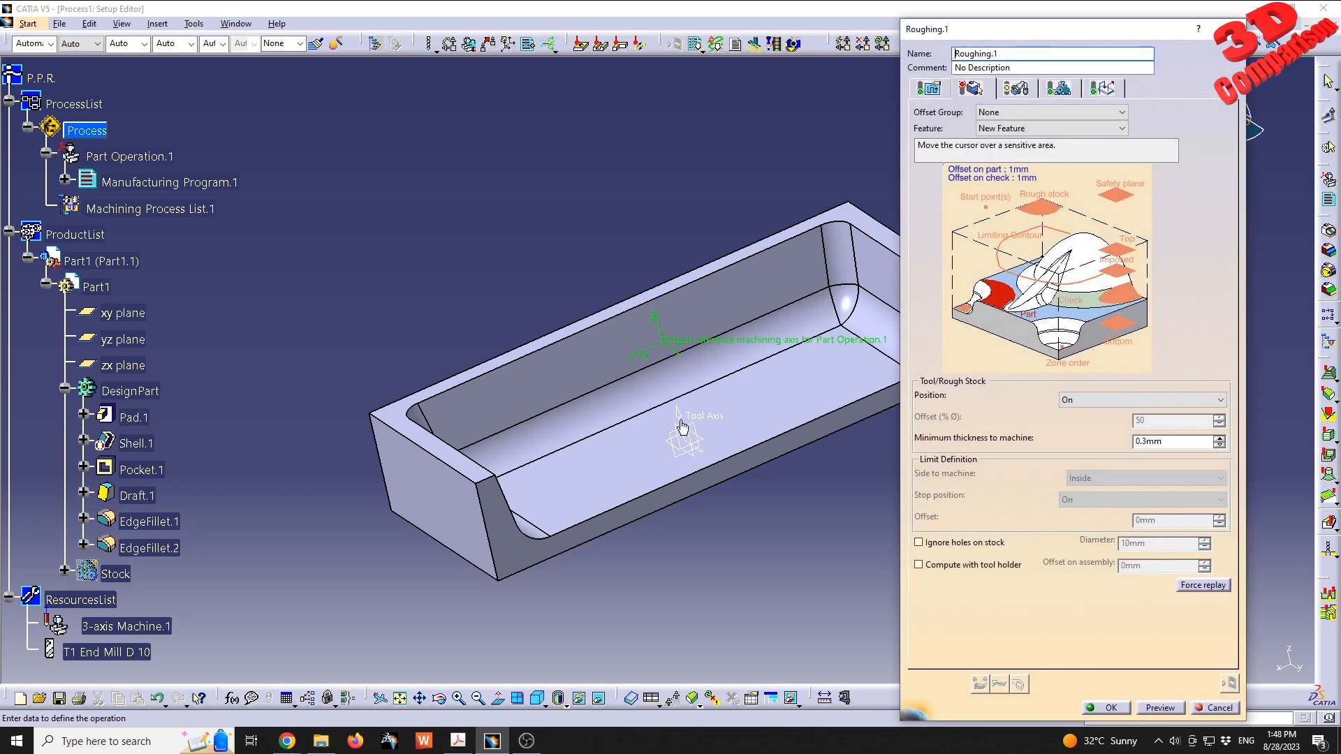
- Select the DesignPart body as the part geometry of the roughing operation
{"action": "middle_click_drag", "start_coordinate": [660, 434], "coordinate": [563, 403]}
{"action": "middle_click_drag", "start_coordinate": [556, 327], "coordinate": [564, 393]}
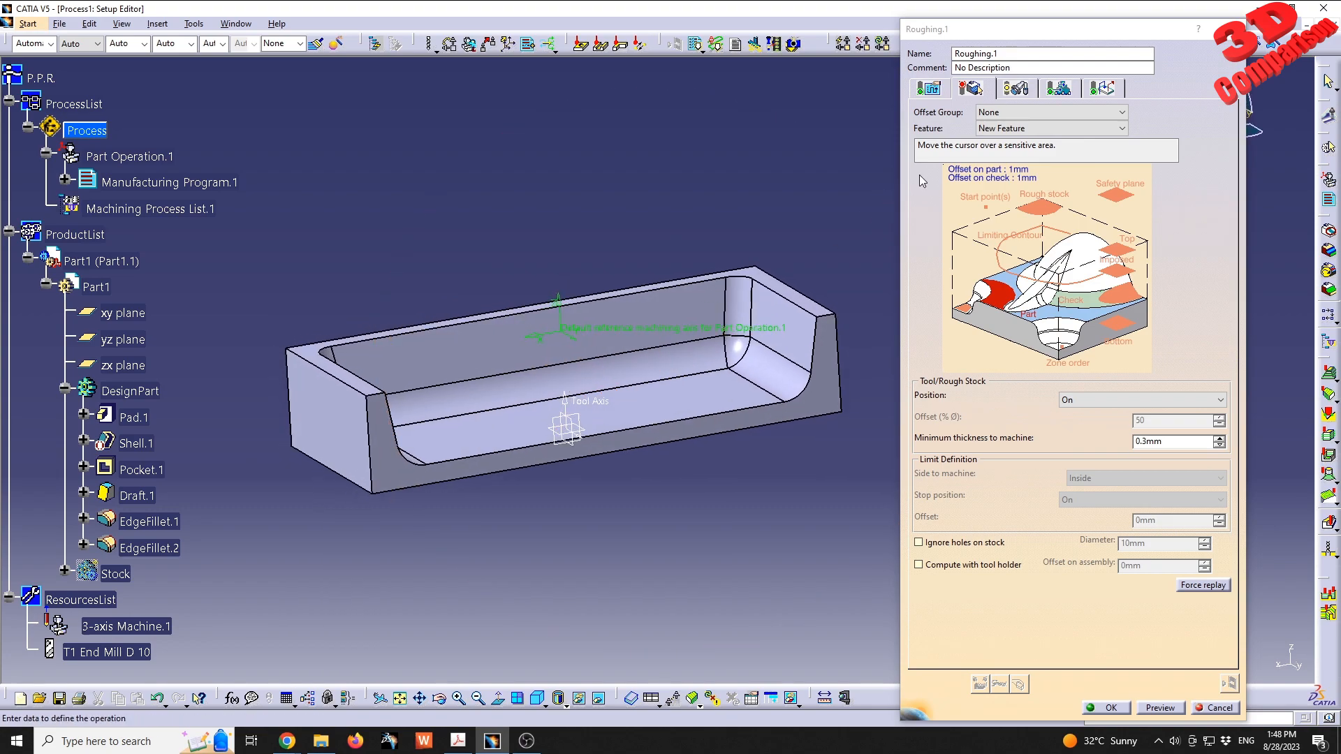
{"action": "left_click_drag", "start_coordinate": [1003, 34], "coordinate": [1004, 21]}
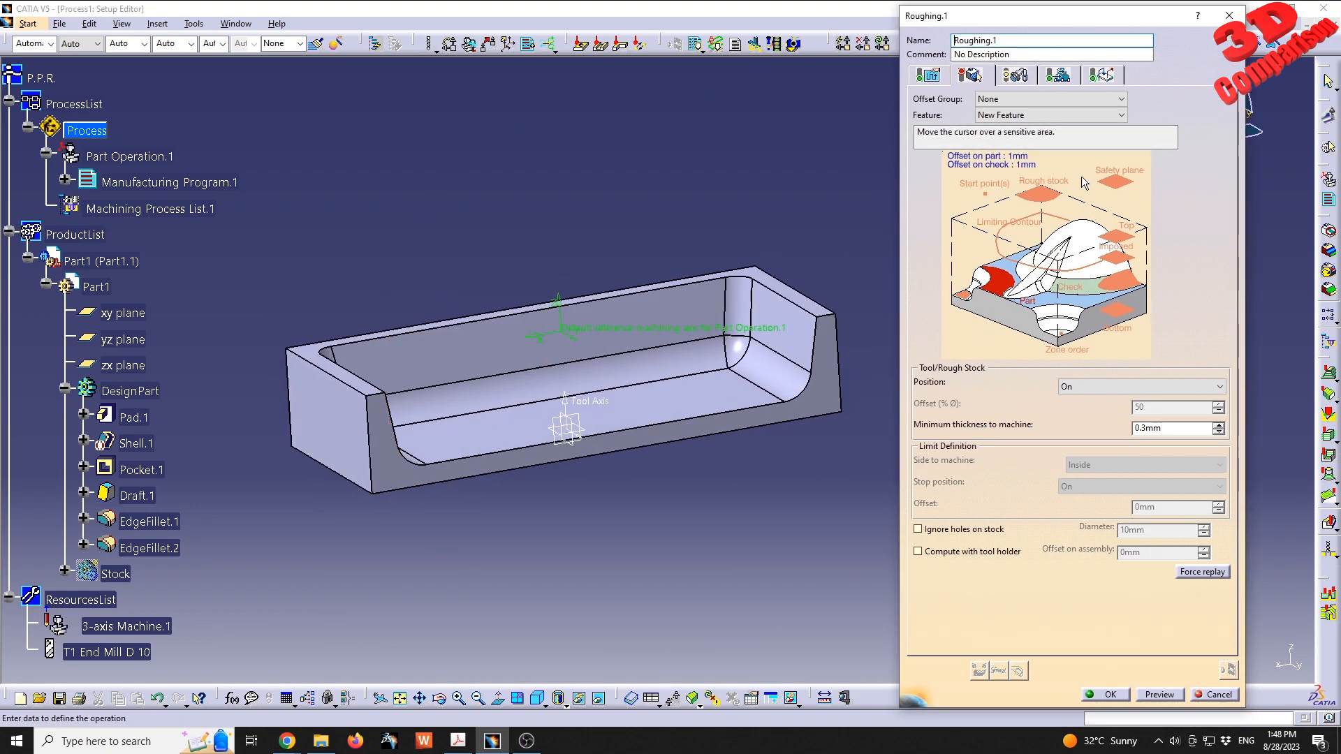
{"action": "left_click", "coordinate": [1000, 286]}
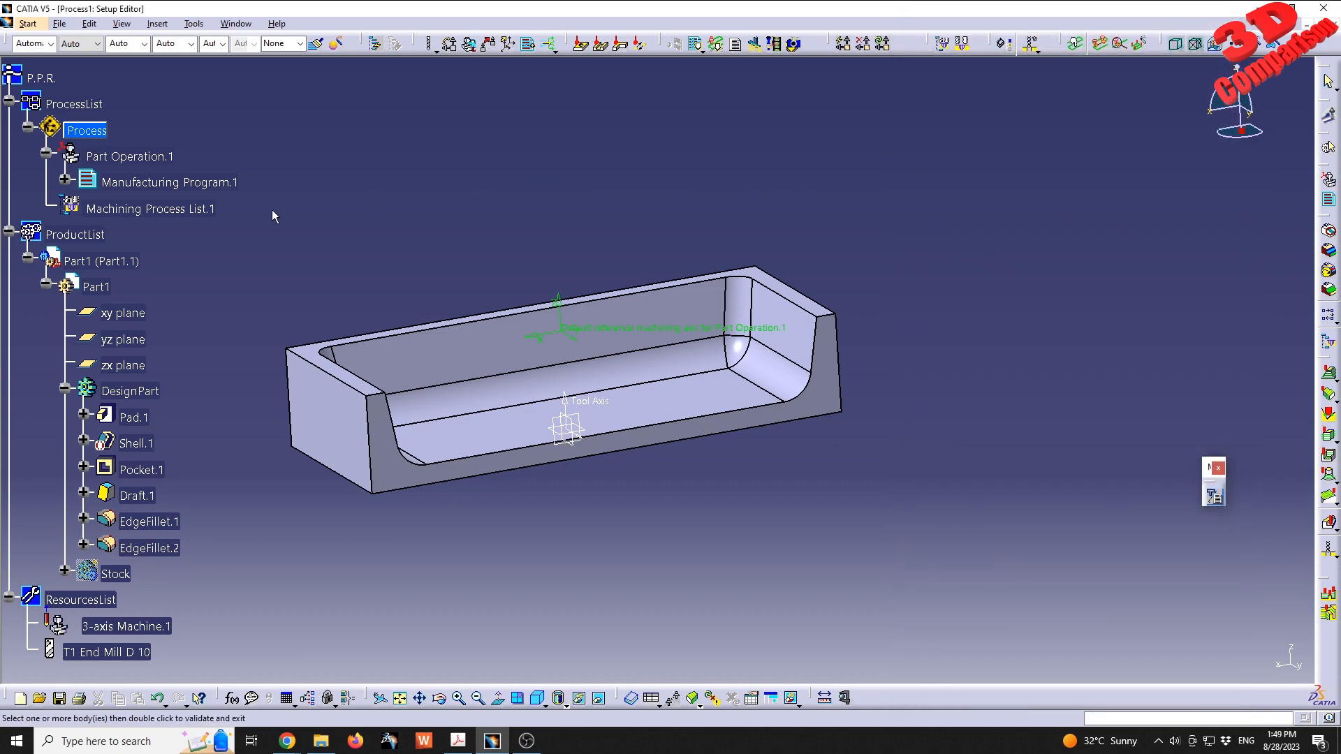
{"action": "left_click", "coordinate": [142, 394]}
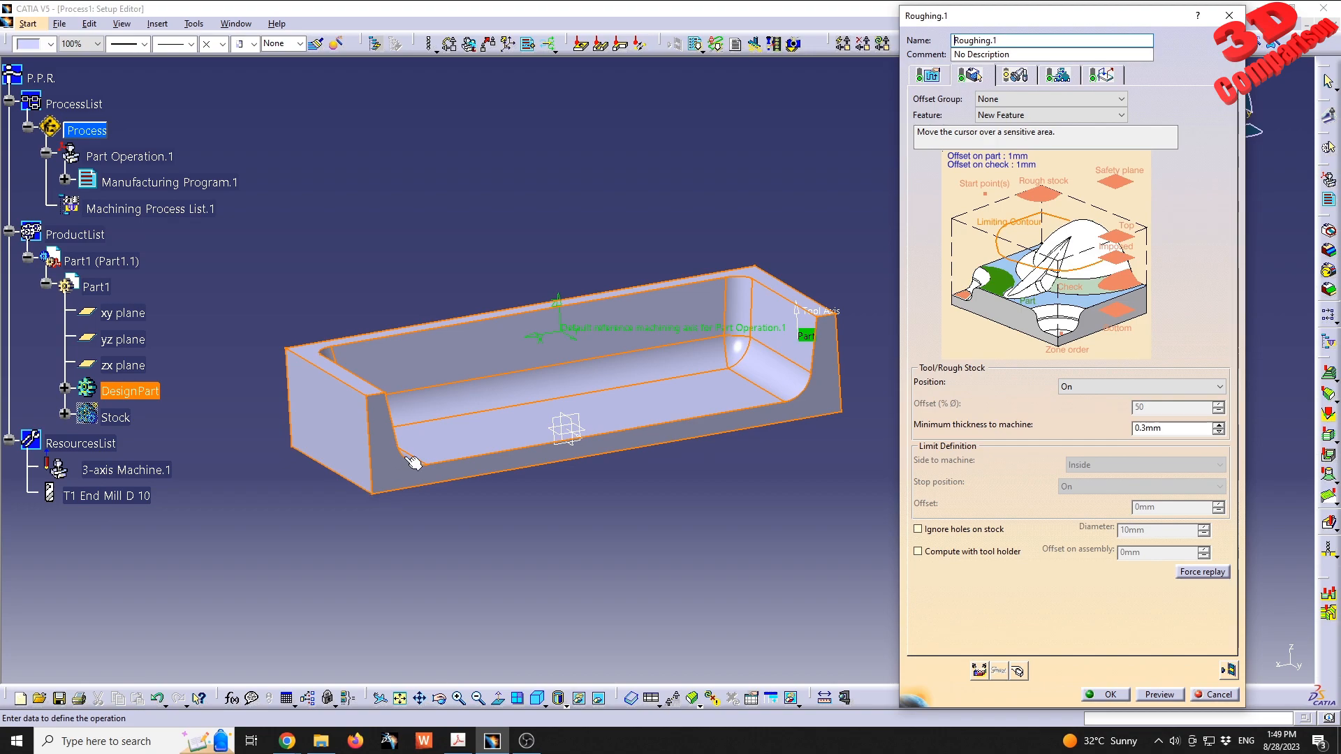
- Select the Stock body as the rough stock of the roughing operation
{"action": "left_click", "coordinate": [1052, 198]}
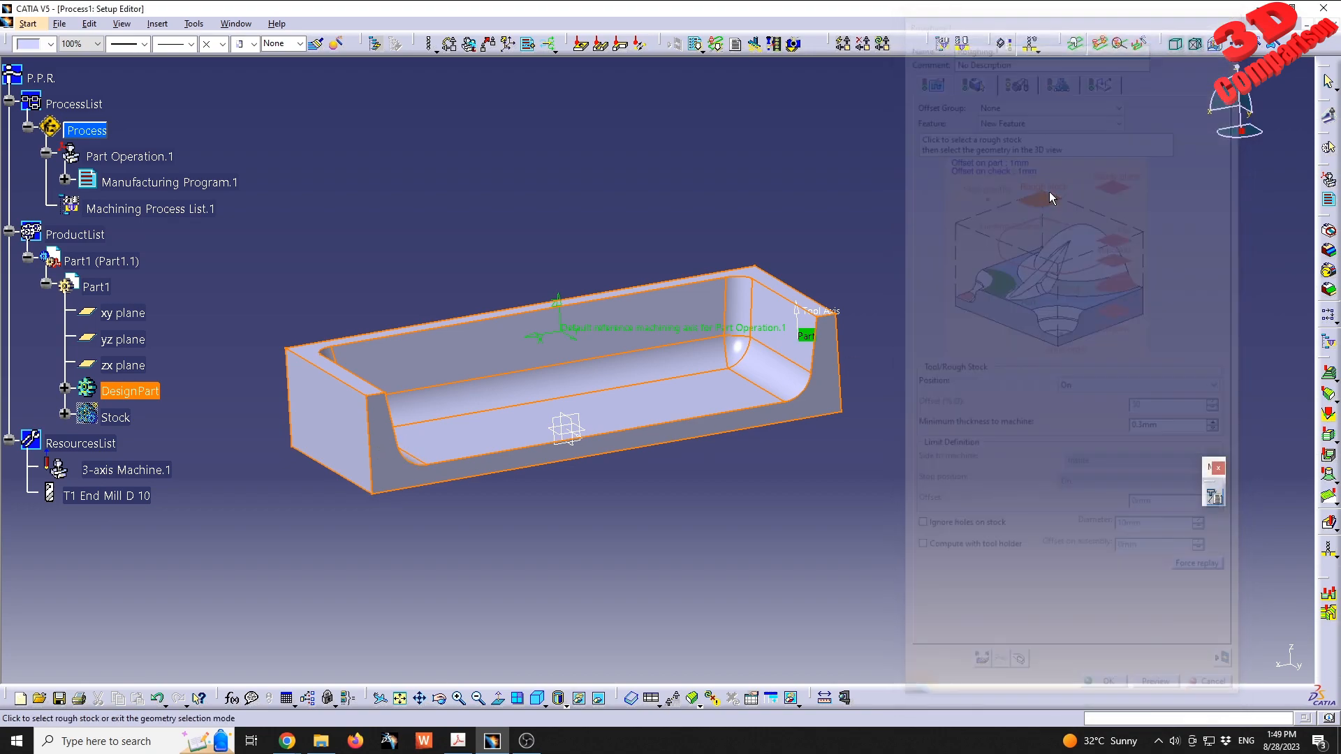
{"action": "left_click", "coordinate": [321, 338]}
{"action": "middle_click_drag", "start_coordinate": [566, 385], "coordinate": [620, 553]}
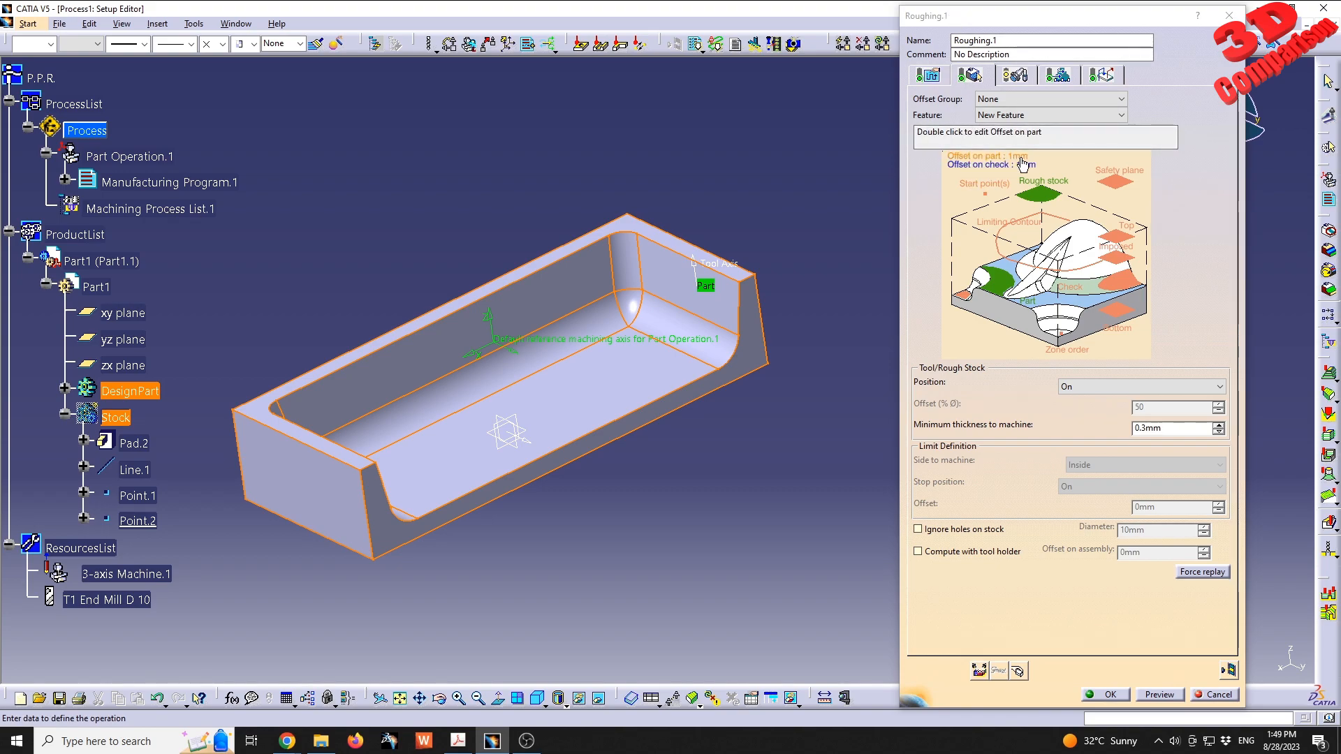
- Set the roughing operation's offset on part to 0.1 mm
{"action": "middle_click_drag", "start_coordinate": [602, 418], "coordinate": [579, 377]}
{"action": "middle_click_drag", "start_coordinate": [723, 286], "coordinate": [275, 488]}
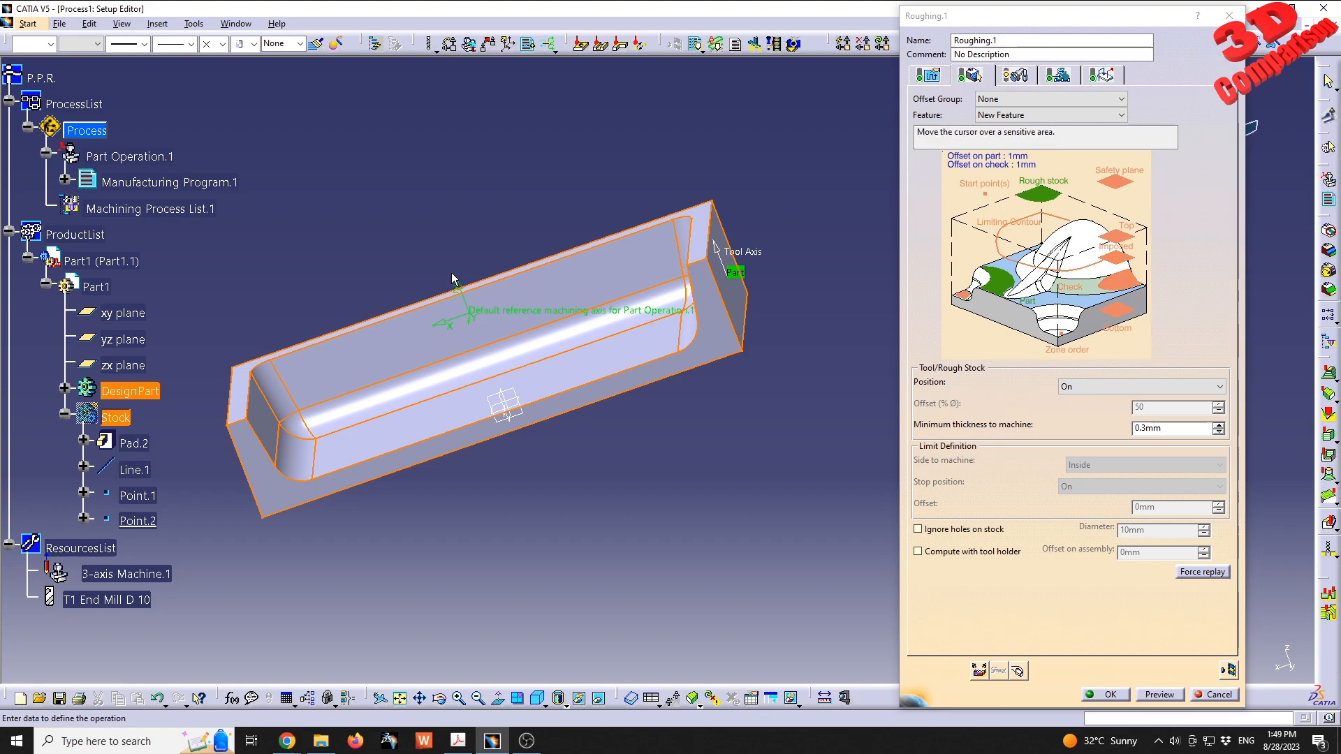
{"action": "middle_click_drag", "start_coordinate": [494, 336], "coordinate": [533, 258]}
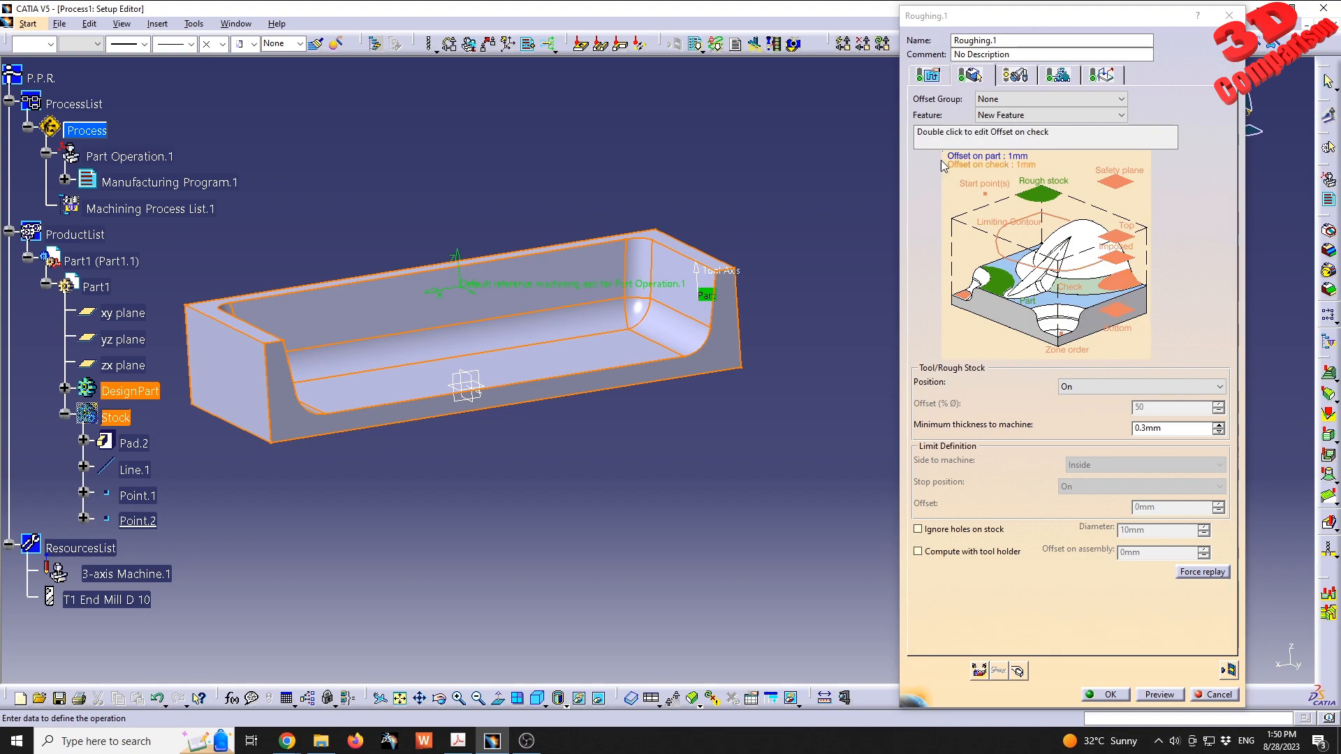
{"action": "double_click", "coordinate": [1017, 156]}
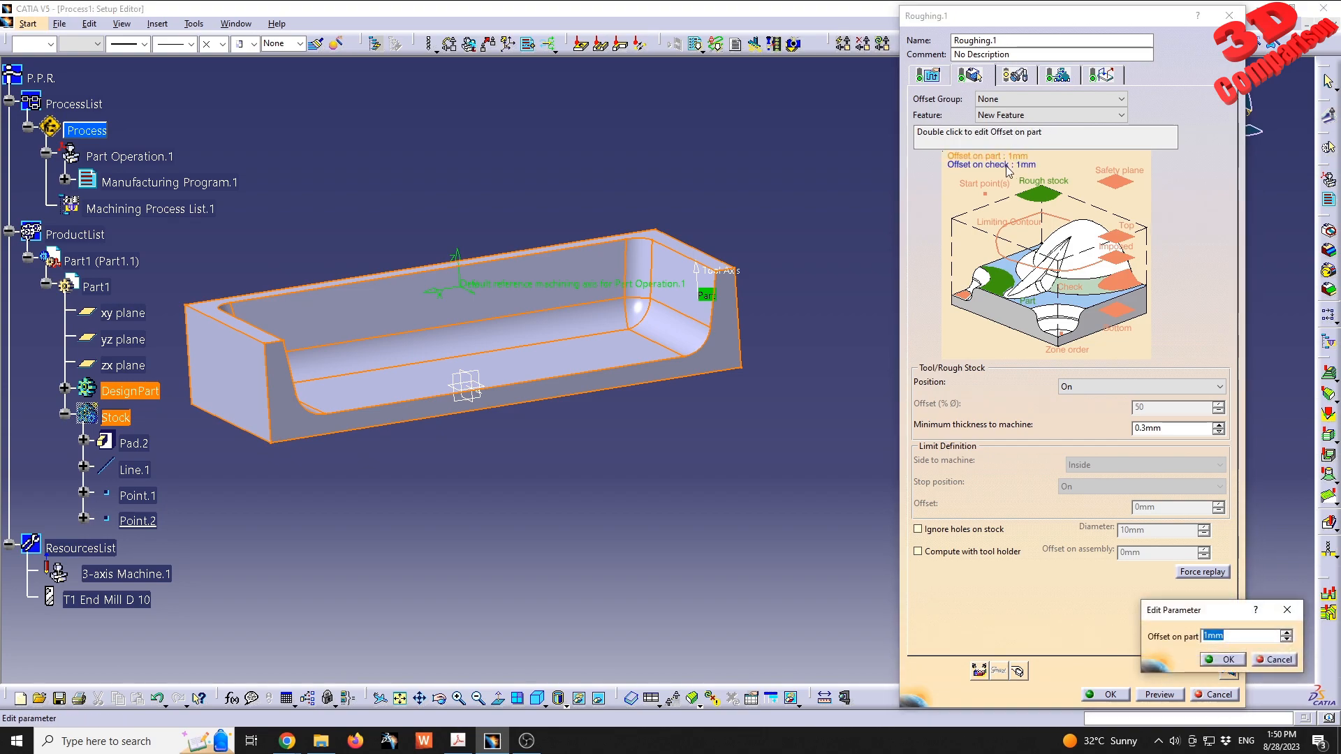
{"action": "type", "text": "0.1"}
{"action": "key", "text": "Return"}
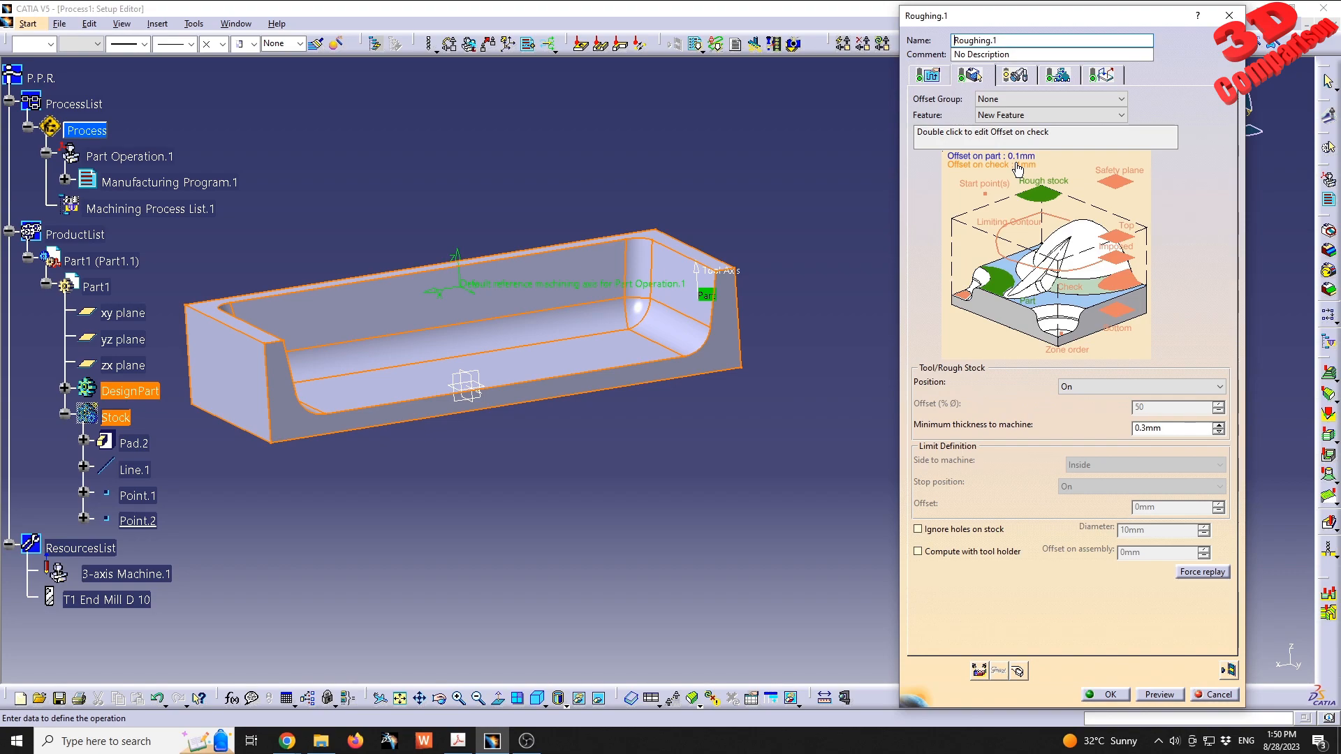
- Set the roughing operation's offset on check to 0.3 mm
{"action": "double_click", "coordinate": [1025, 166]}
{"action": "type", "text": "0.3"}
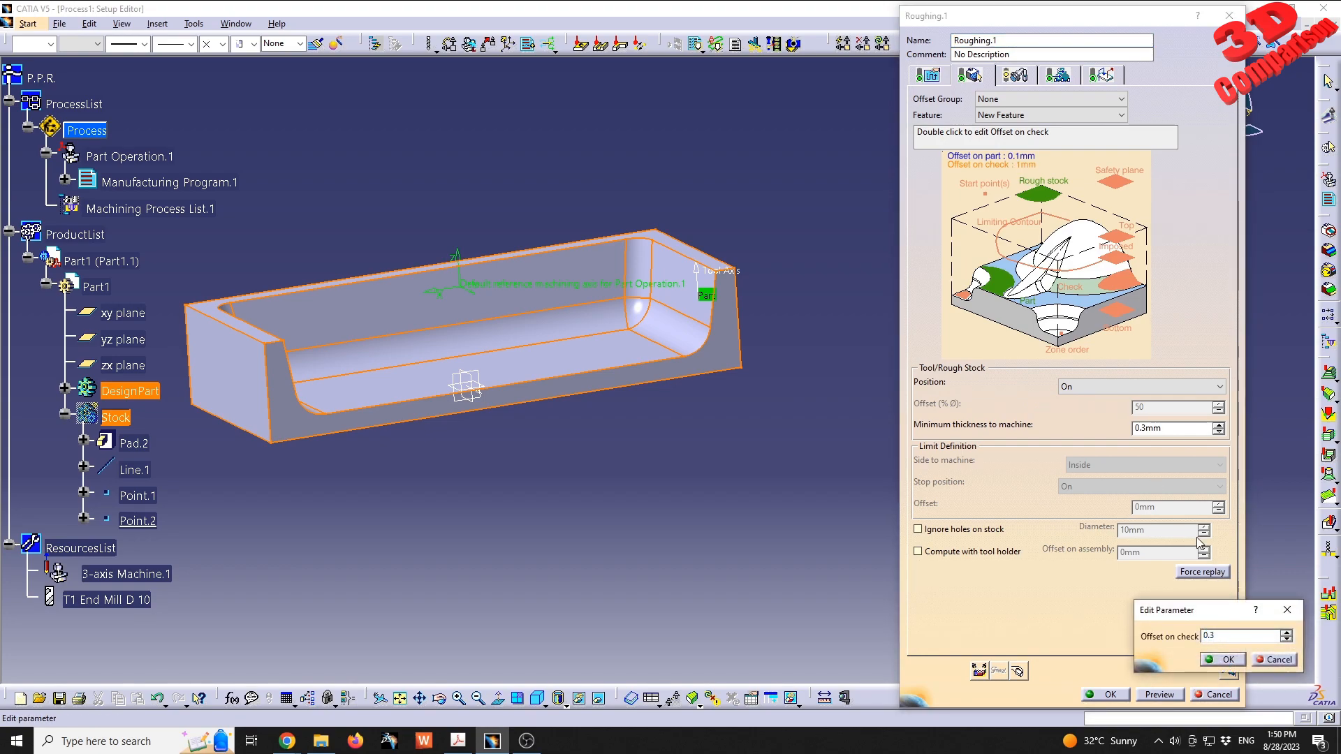
{"action": "key", "text": "Return"}
- Select the pocket's floor face as the check element of the roughing operation
{"action": "middle_click_drag", "start_coordinate": [506, 391], "coordinate": [522, 398]}
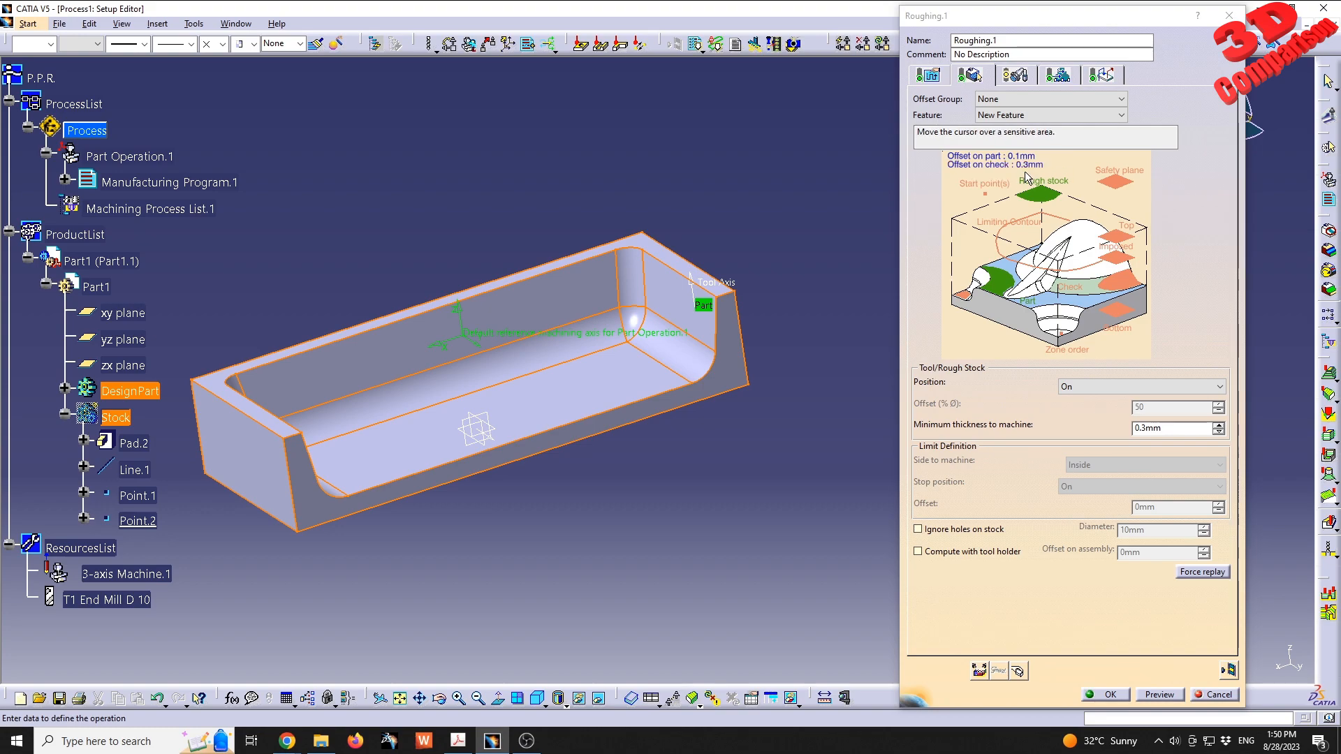
{"action": "left_click", "coordinate": [1126, 282]}
{"action": "left_click", "coordinate": [609, 397]}
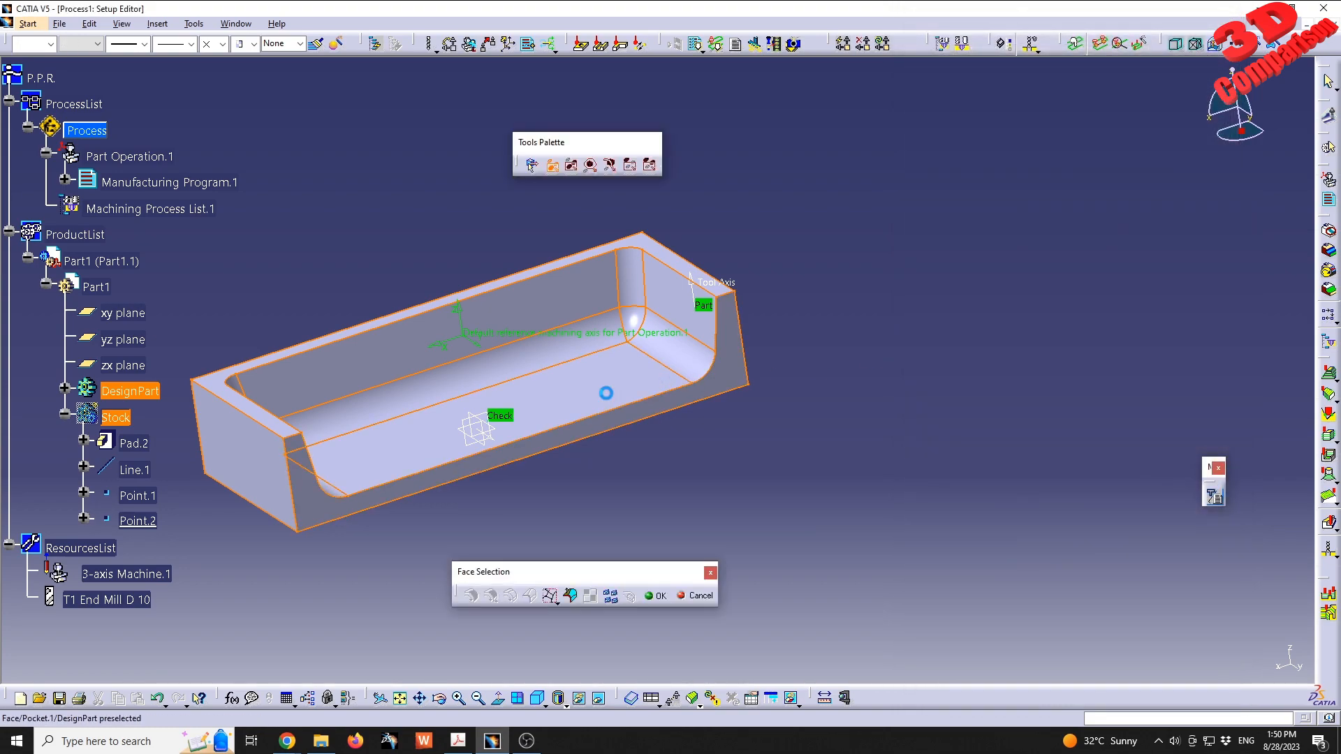
{"action": "double_click", "coordinate": [677, 492]}
{"action": "middle_click_drag", "start_coordinate": [585, 412], "coordinate": [561, 332]}
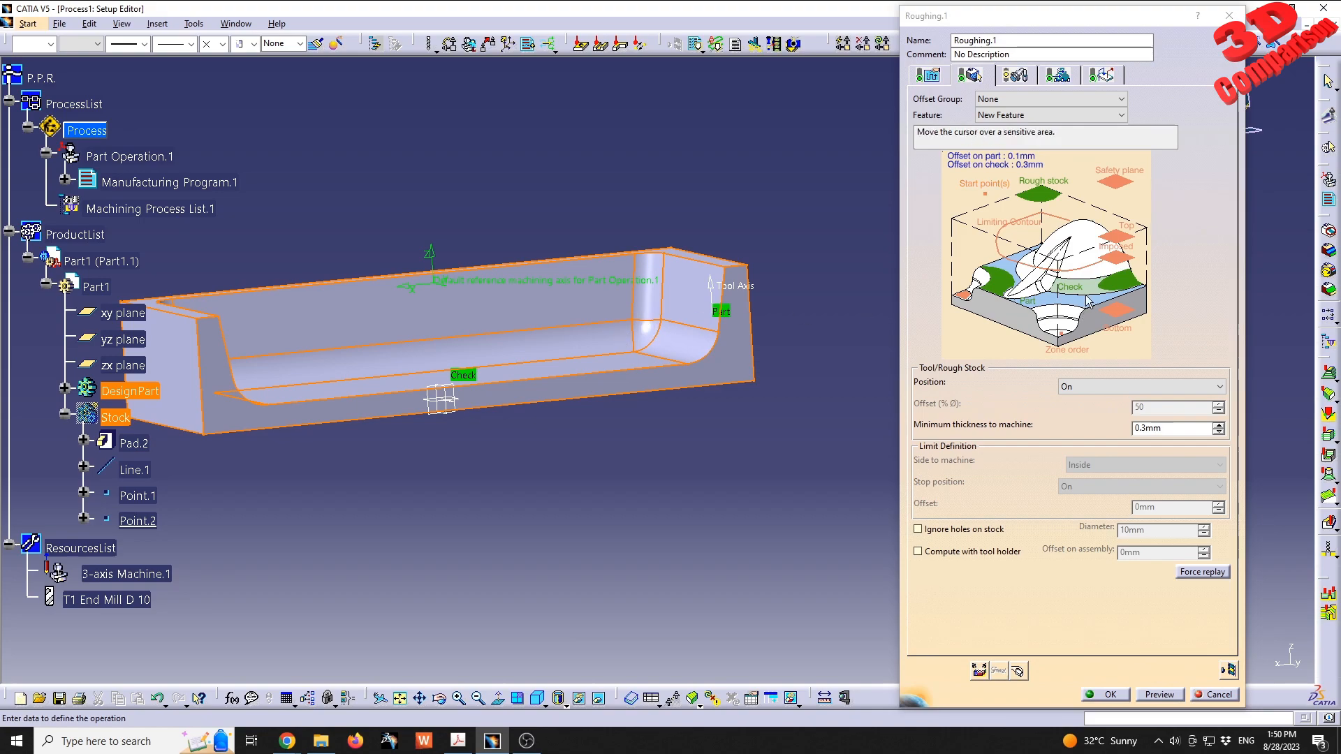
{"action": "middle_click_drag", "start_coordinate": [514, 277], "coordinate": [585, 298]}
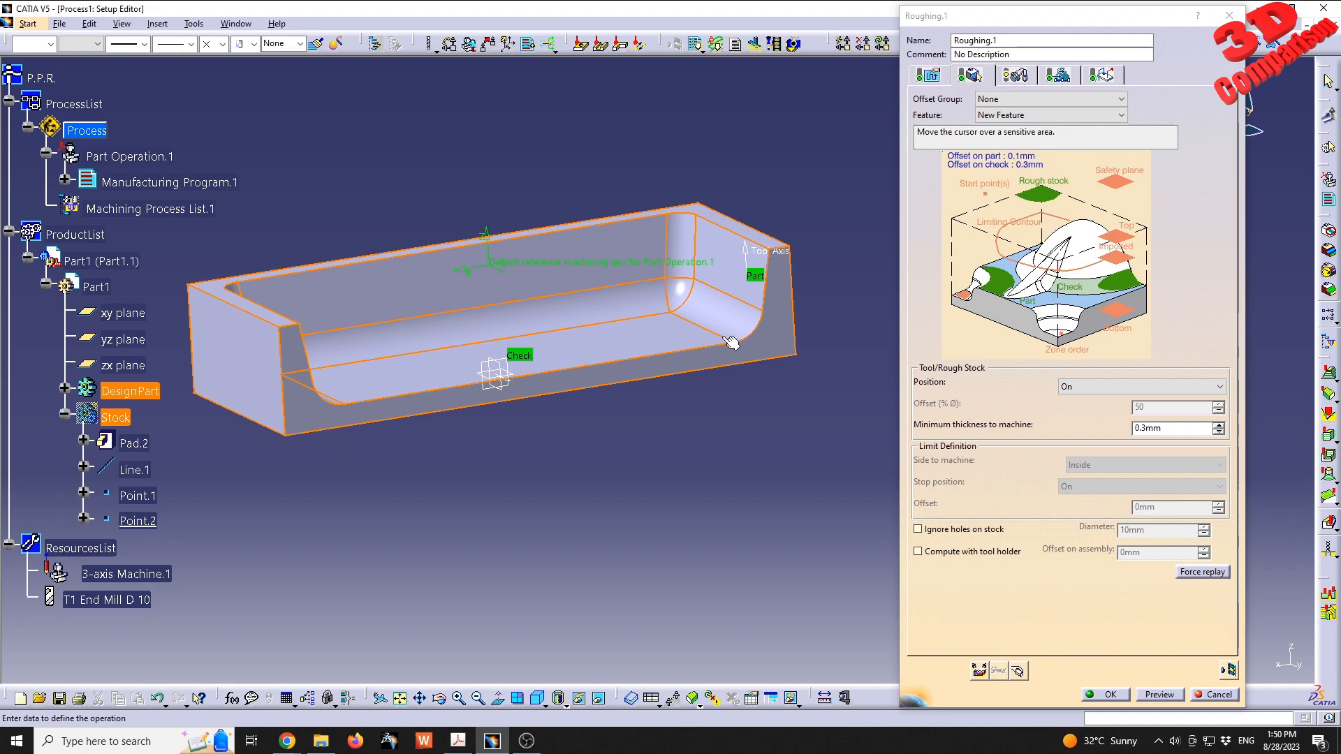
- Remove the check element from the roughing operation's geometry
{"action": "right_click", "coordinate": [1135, 277]}
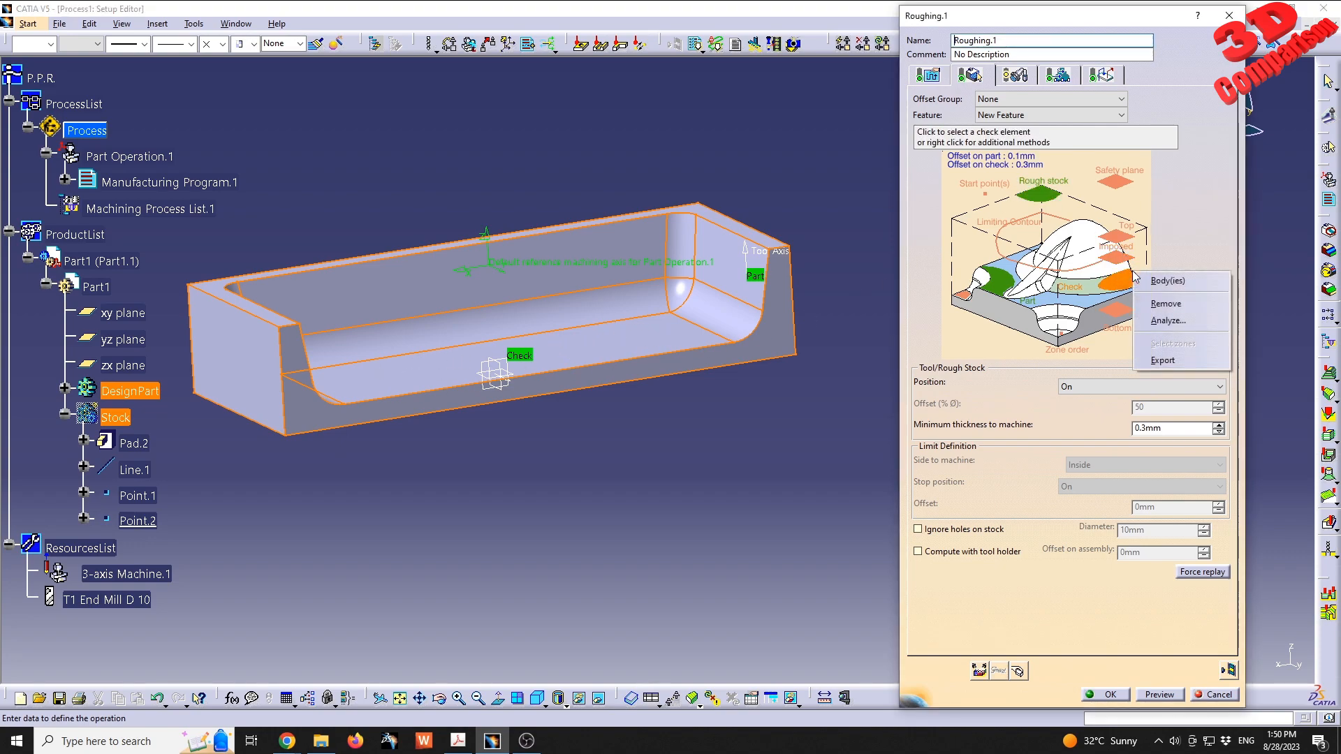
{"action": "left_click", "coordinate": [1163, 305]}
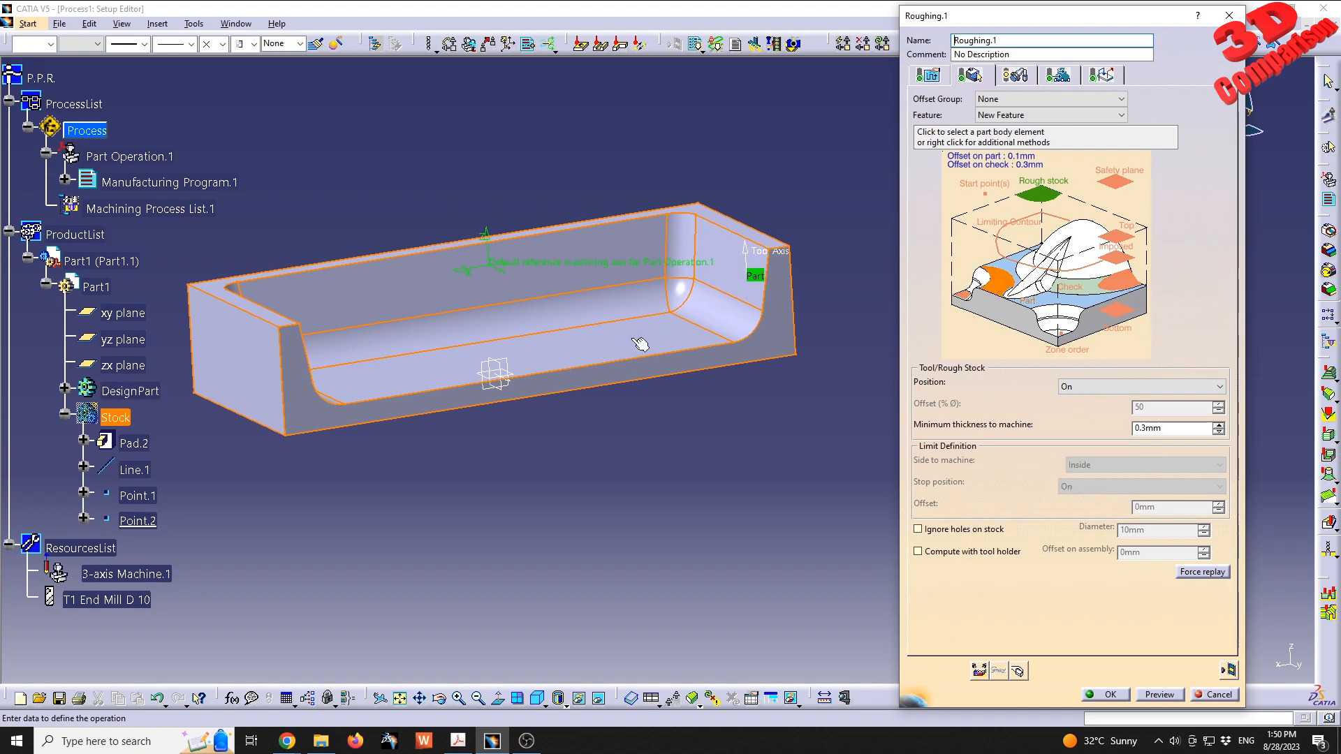
{"action": "middle_click_drag", "start_coordinate": [591, 342], "coordinate": [463, 392]}
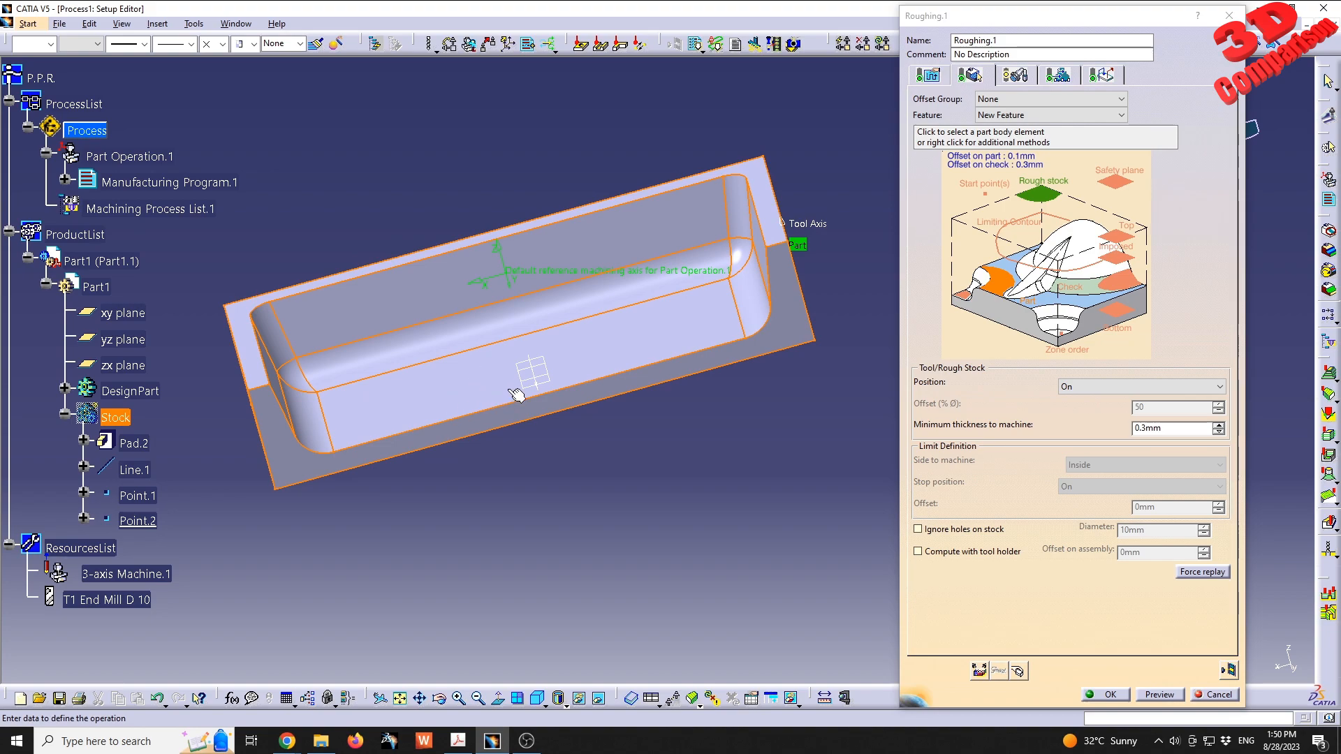
- Set the maximum cut depth in the roughing strategy's axial parameters to 2 mm
{"action": "left_click", "coordinate": [941, 81]}
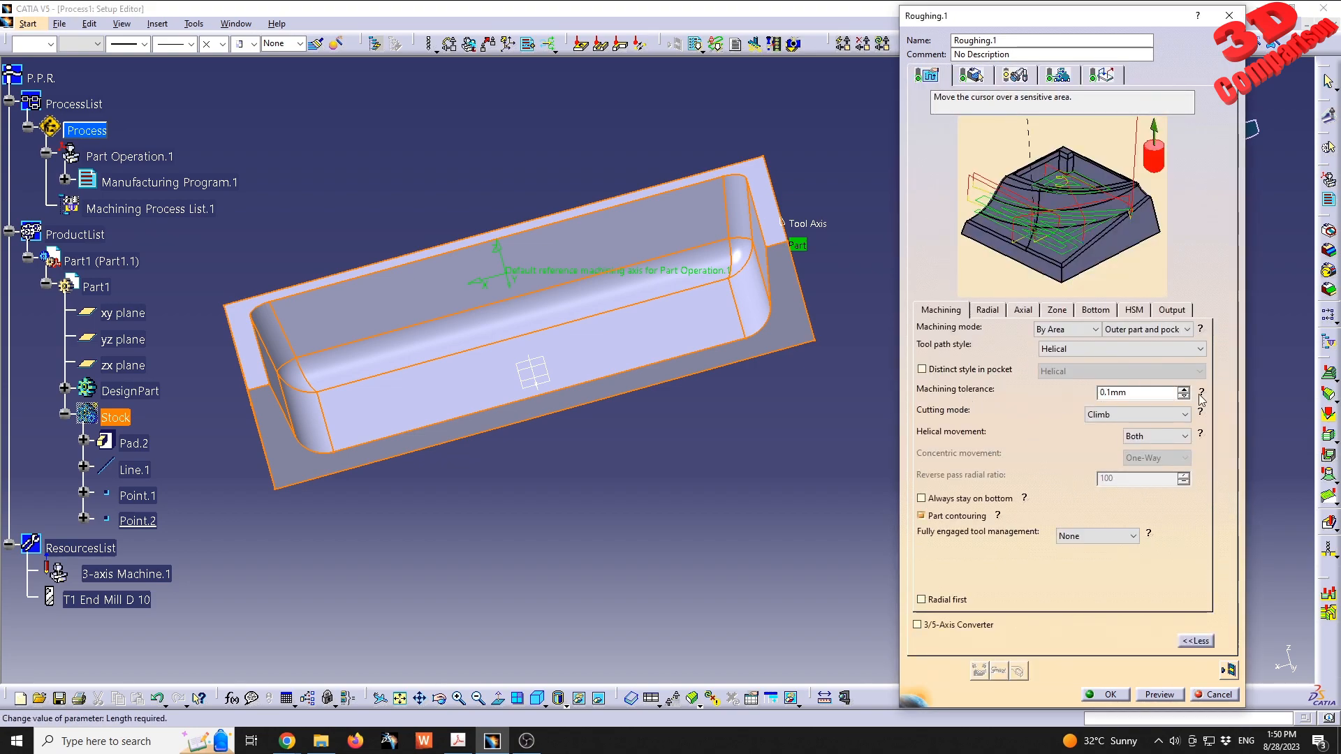
{"action": "mouse_move", "coordinate": [1201, 397]}
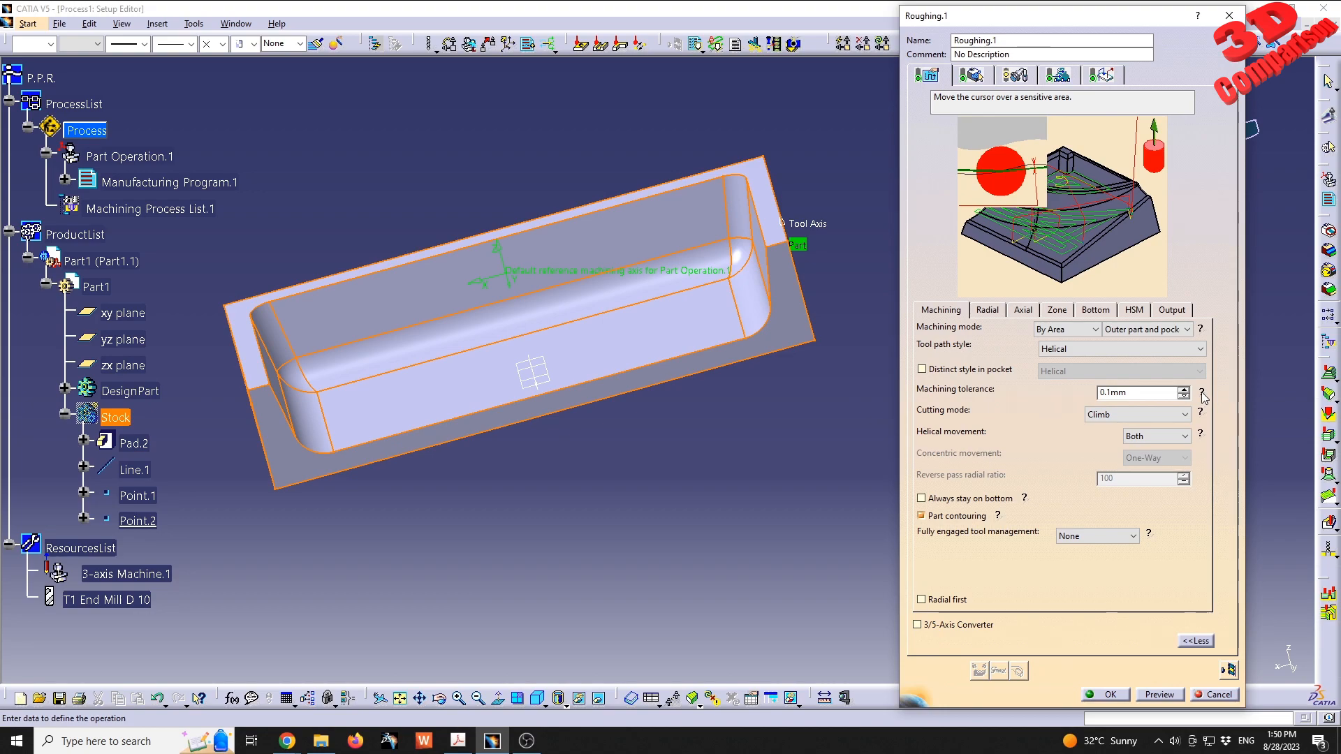
{"action": "left_click", "coordinate": [1203, 393]}
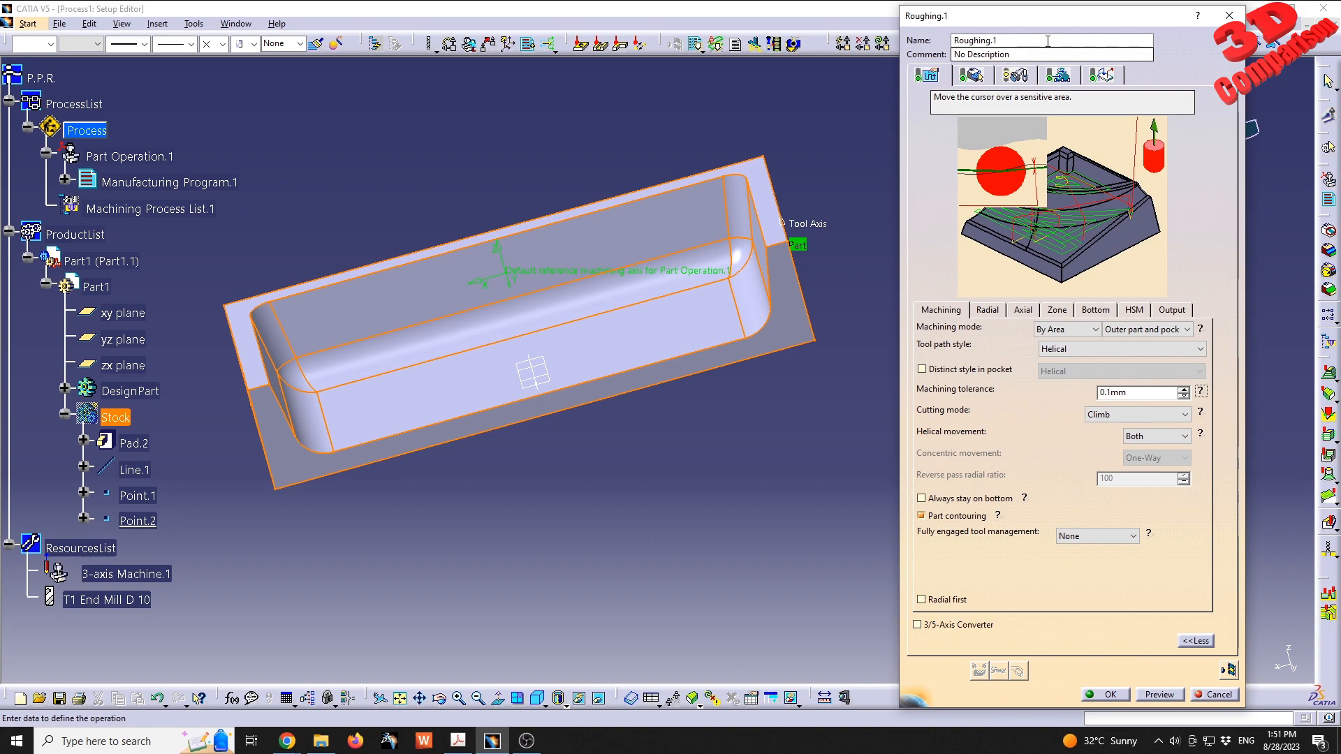
{"action": "mouse_move", "coordinate": [1058, 23]}
{"action": "left_mouse_down"}
{"action": "mouse_move", "coordinate": [995, 43]}
{"action": "mouse_move", "coordinate": [1068, 25]}
{"action": "left_mouse_up"}
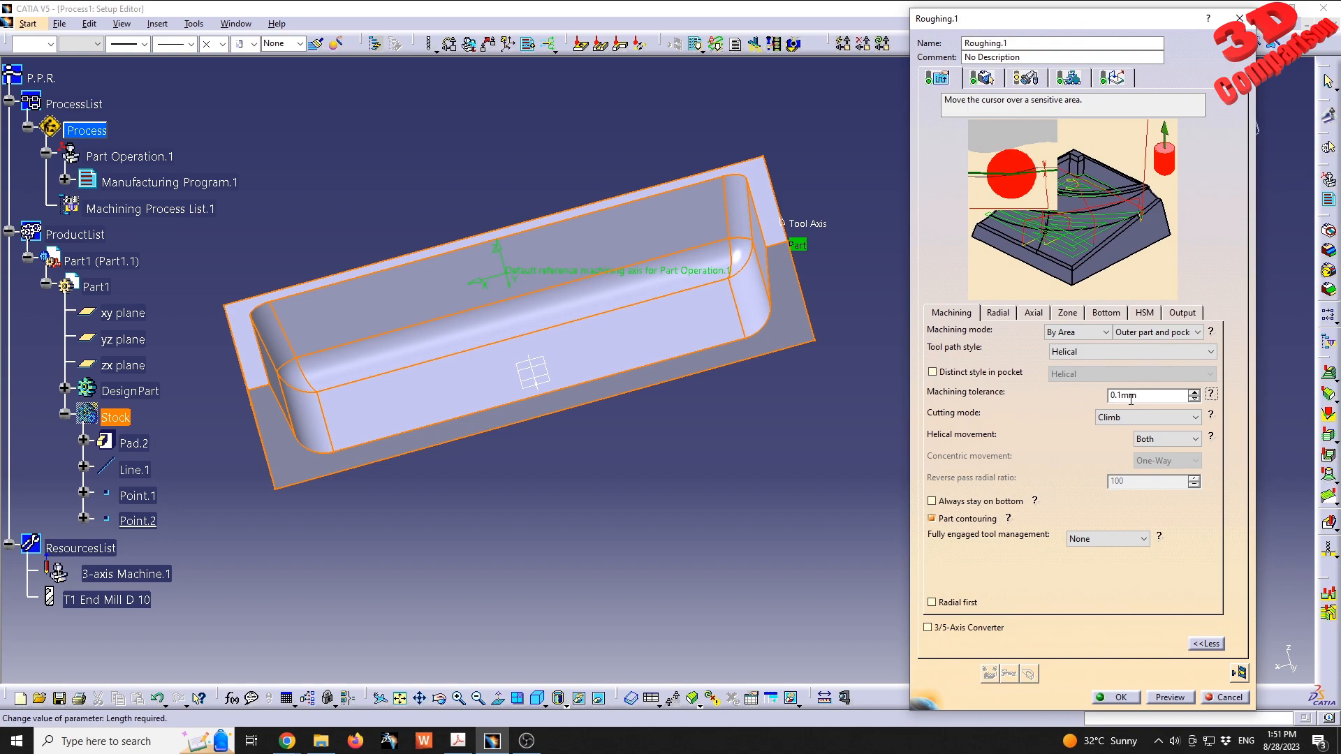
{"action": "left_click", "coordinate": [1035, 315]}
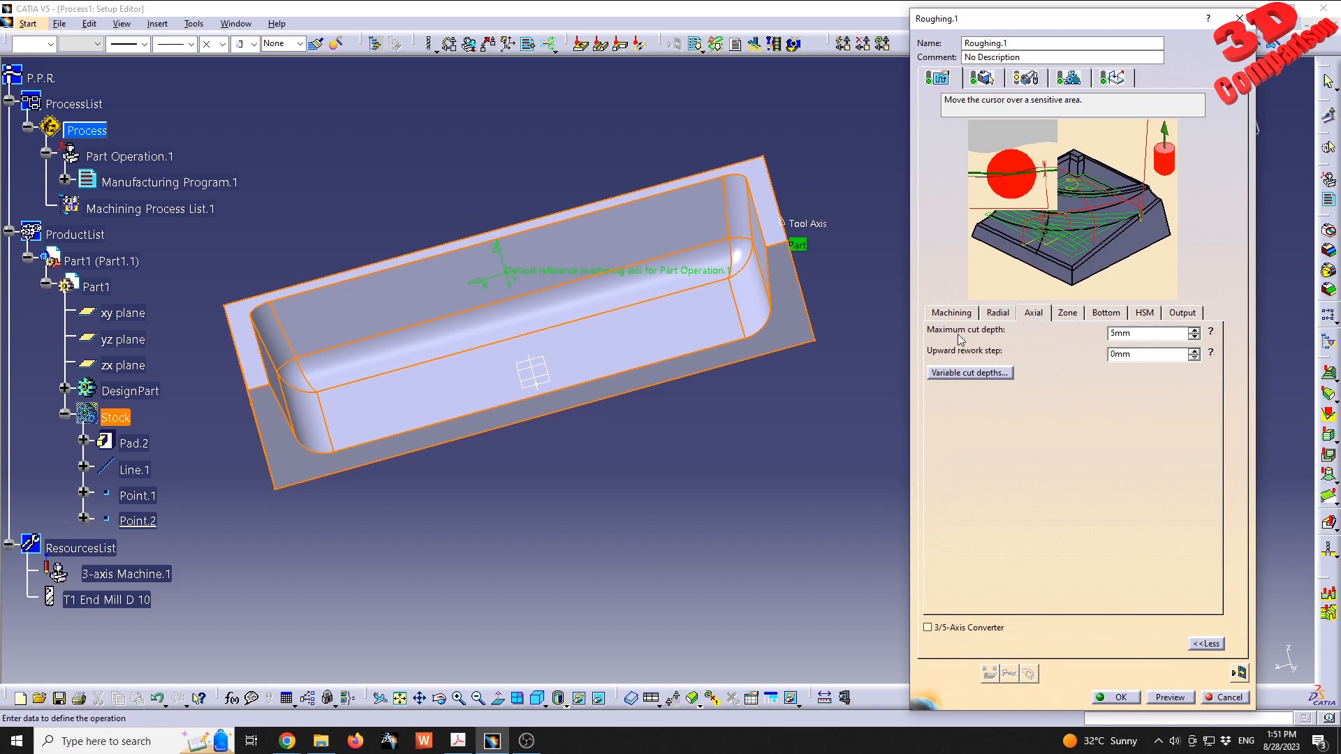
{"action": "left_click", "coordinate": [1215, 334]}
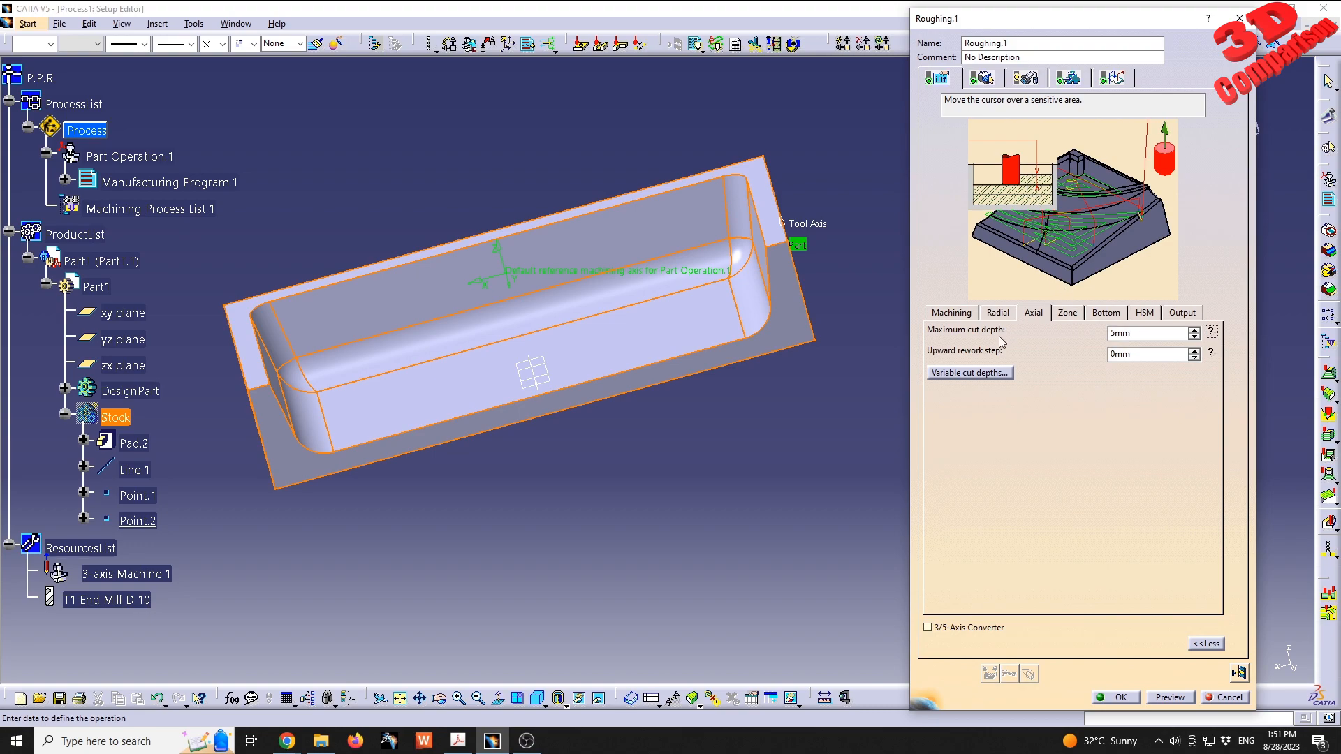
{"action": "key", "text": "Return"}
{"action": "type", "text": "2"}
- Examine the zone, bottom, HSM and output parameters of the roughing strategy
{"action": "left_click", "coordinate": [1068, 314]}
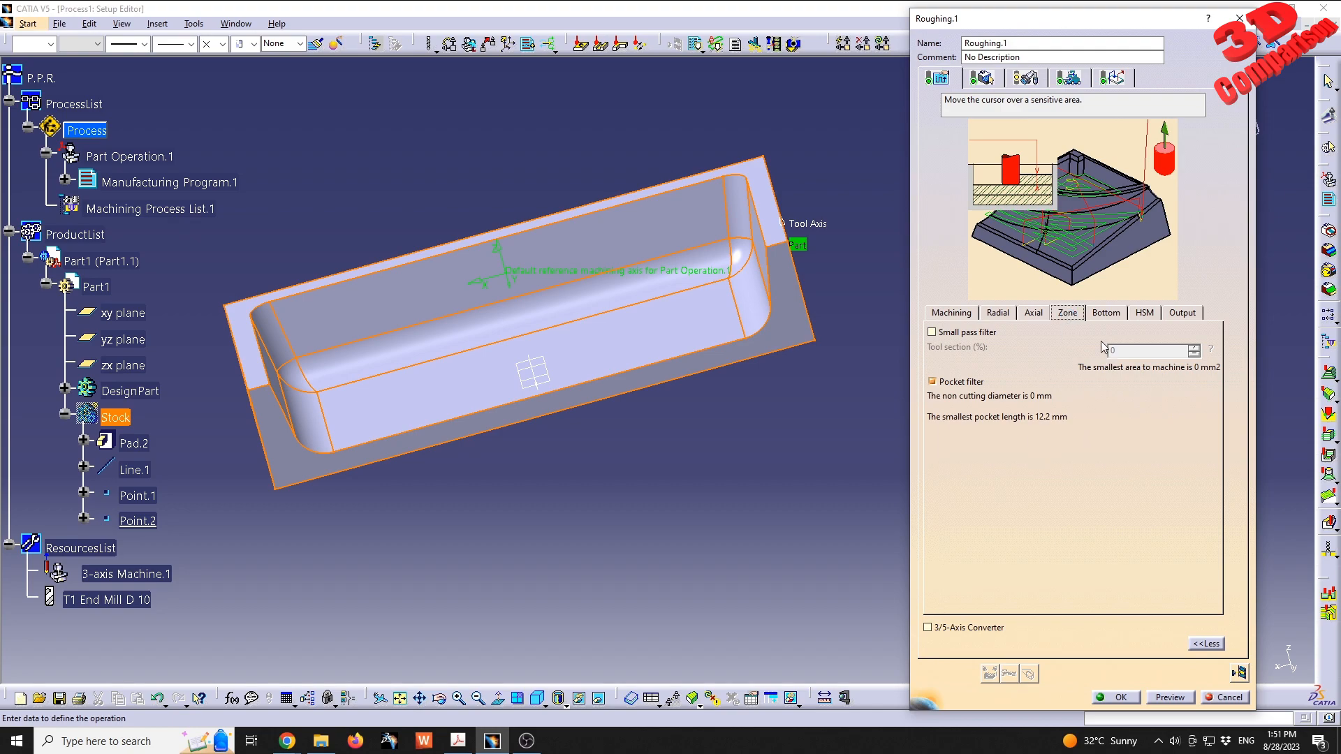
{"action": "left_click", "coordinate": [1106, 314]}
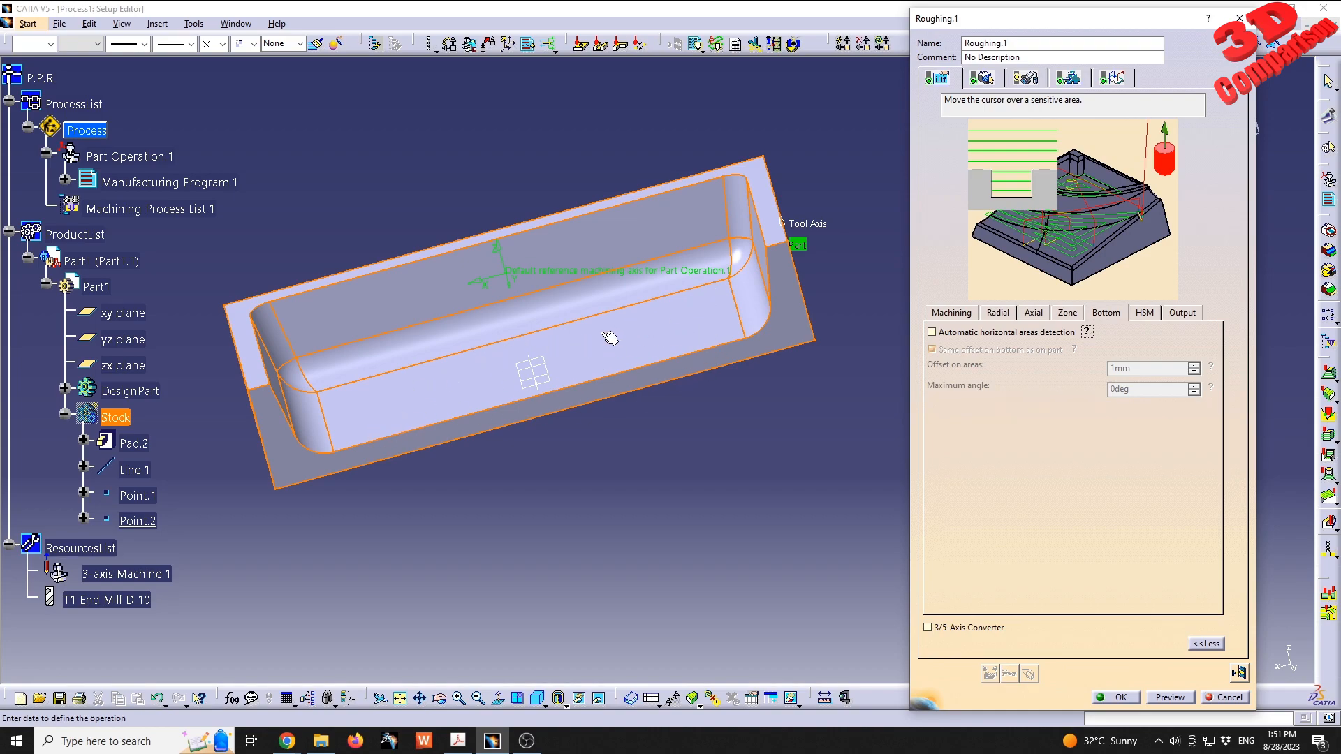
{"action": "left_click", "coordinate": [951, 333]}
{"action": "left_click", "coordinate": [964, 332]}
{"action": "left_click", "coordinate": [1145, 312]}
{"action": "left_click", "coordinate": [1181, 313]}
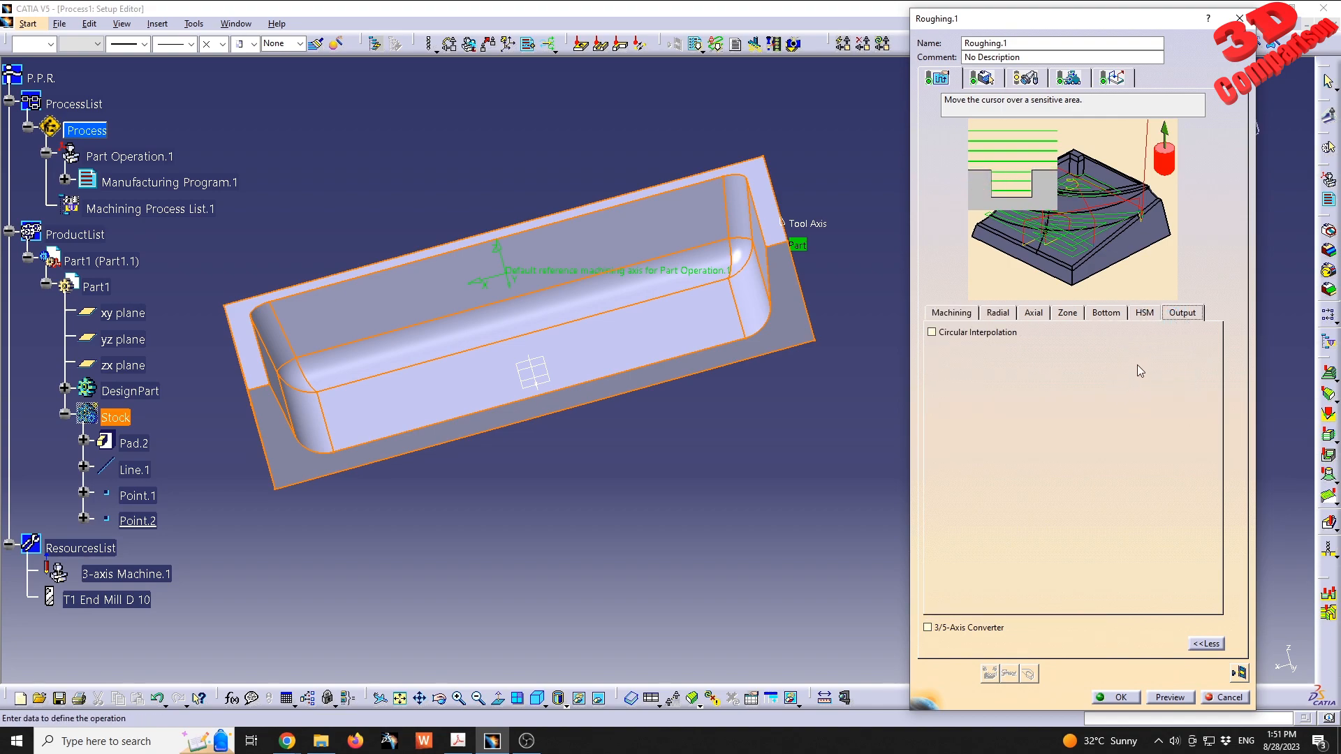
{"action": "left_click", "coordinate": [1003, 315]}
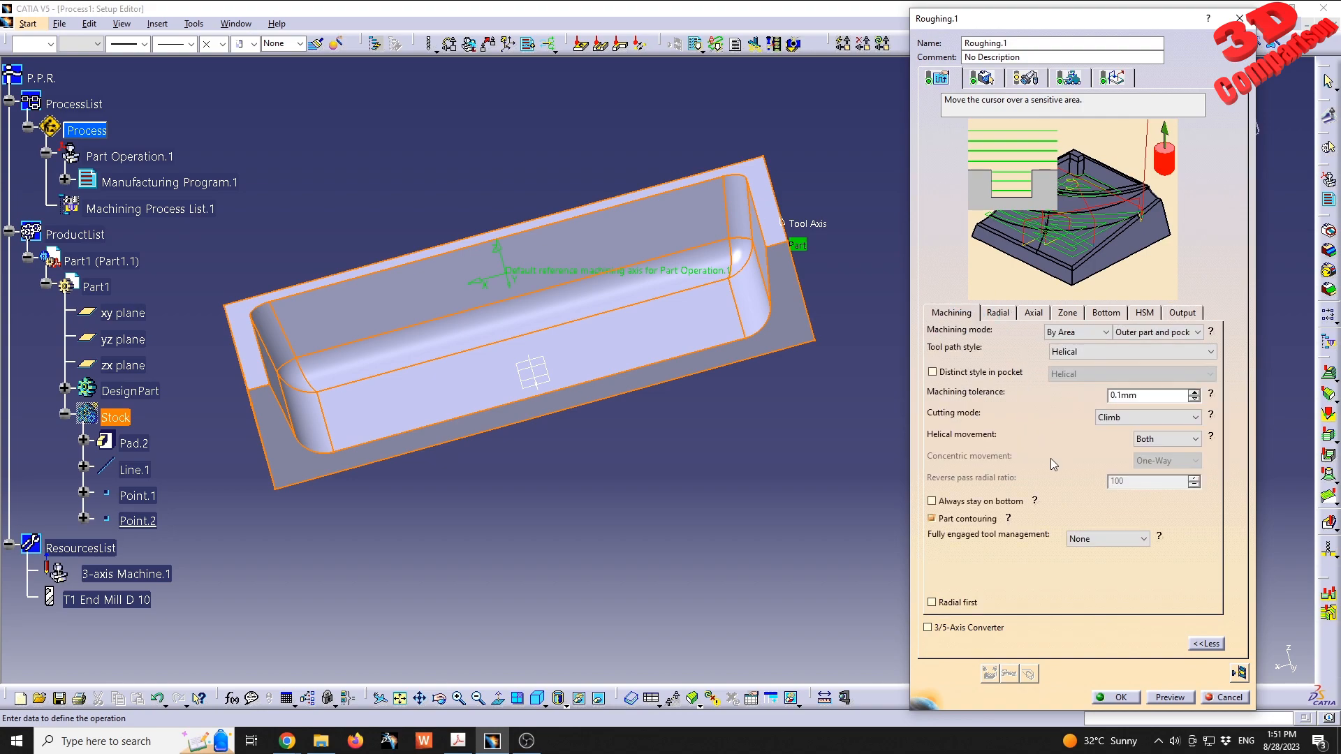
- Make the T1 End Mill D 10 a non-ball-end tool and set its corner radius to 0 mm
{"action": "left_click", "coordinate": [1027, 78]}
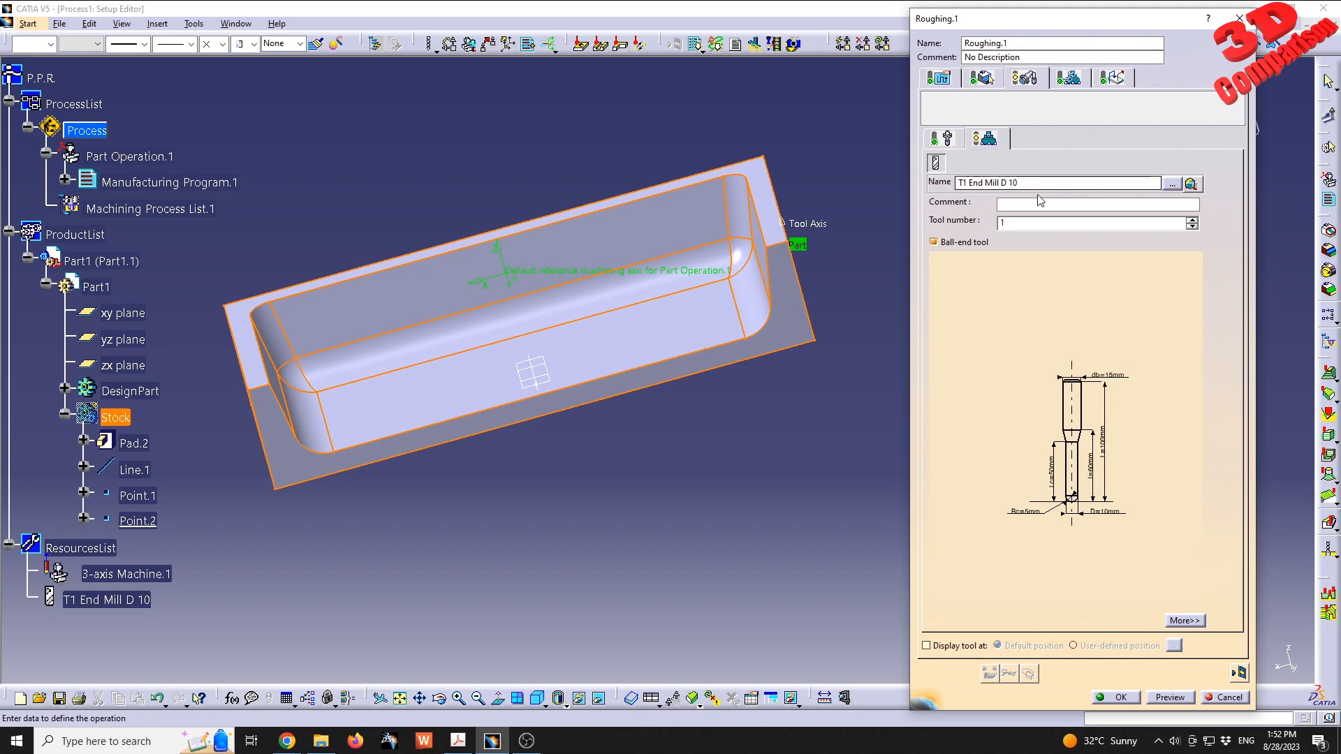
{"action": "left_click", "coordinate": [970, 242]}
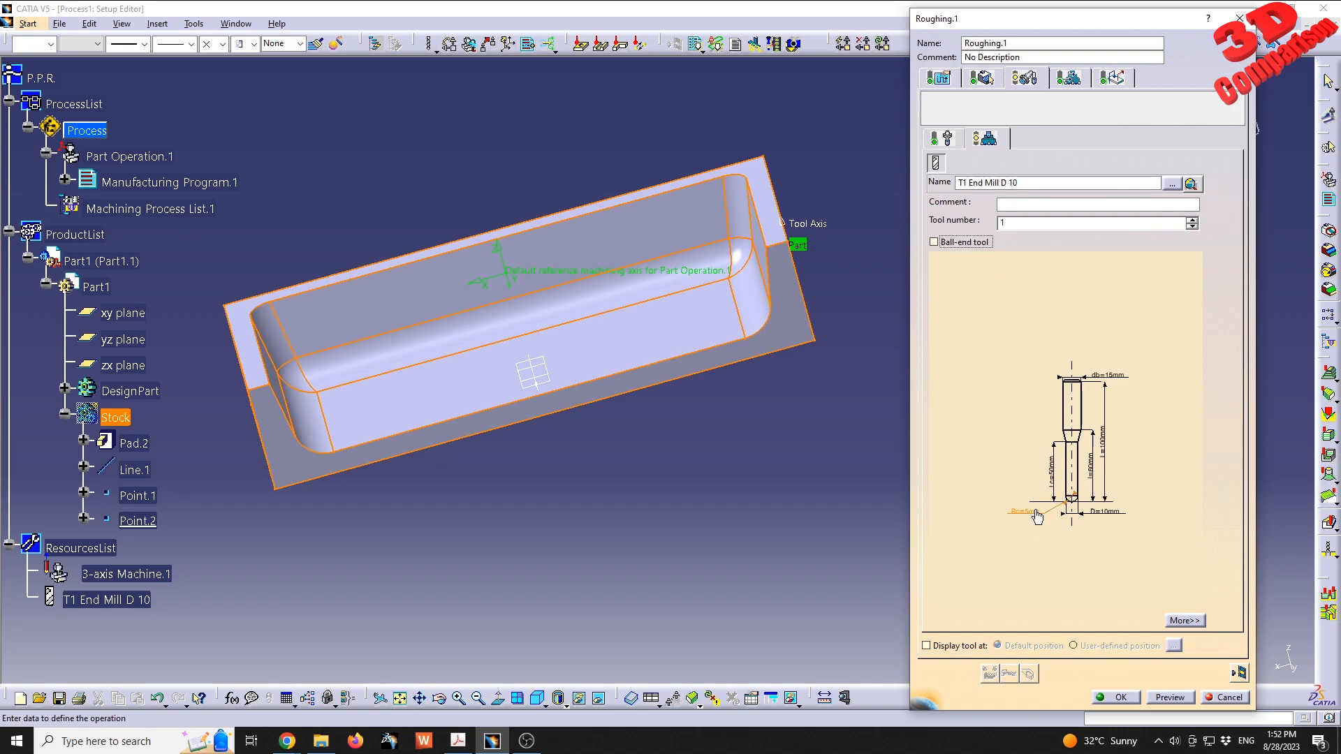
{"action": "double_click", "coordinate": [1031, 520]}
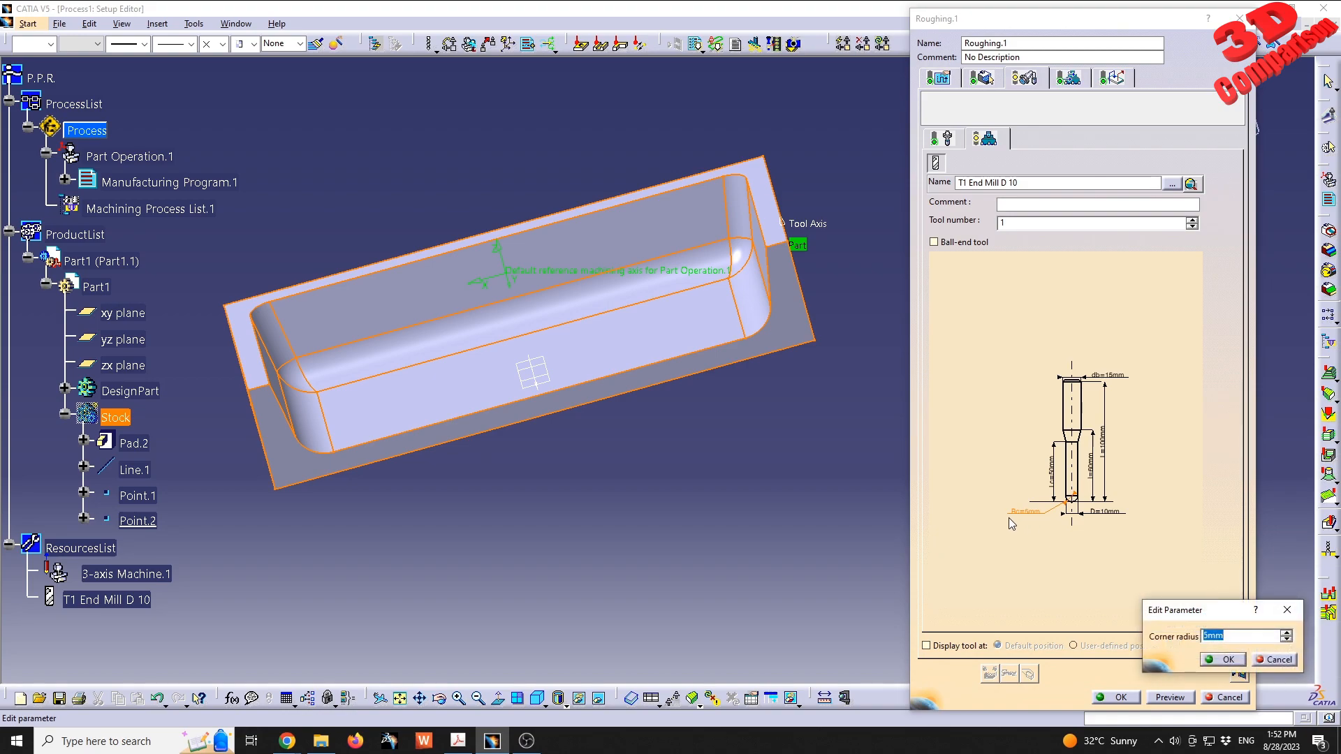
{"action": "type", "text": "0"}
{"action": "left_click", "coordinate": [1219, 661]}
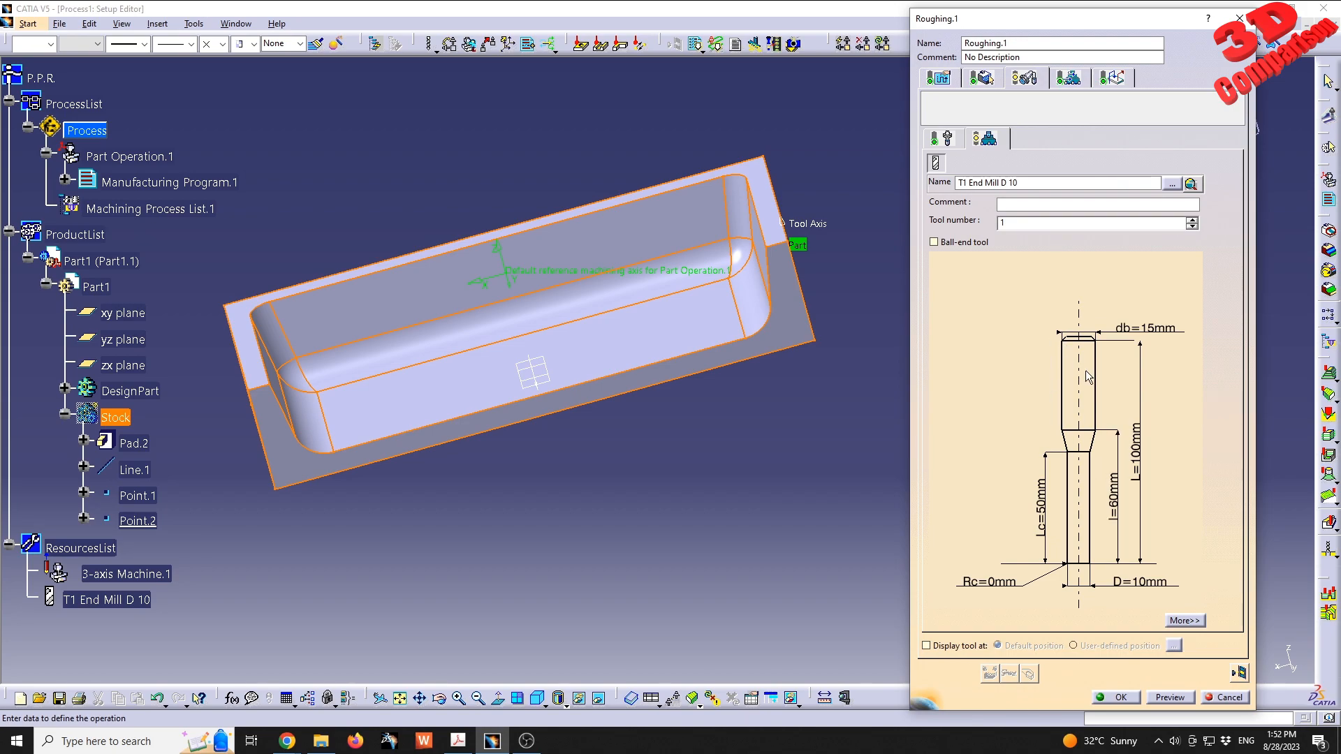
- Turn off automatic feedrate computation from tooling and set the approach feedrate to 1500 mm_mn
{"action": "left_click", "coordinate": [1068, 78]}
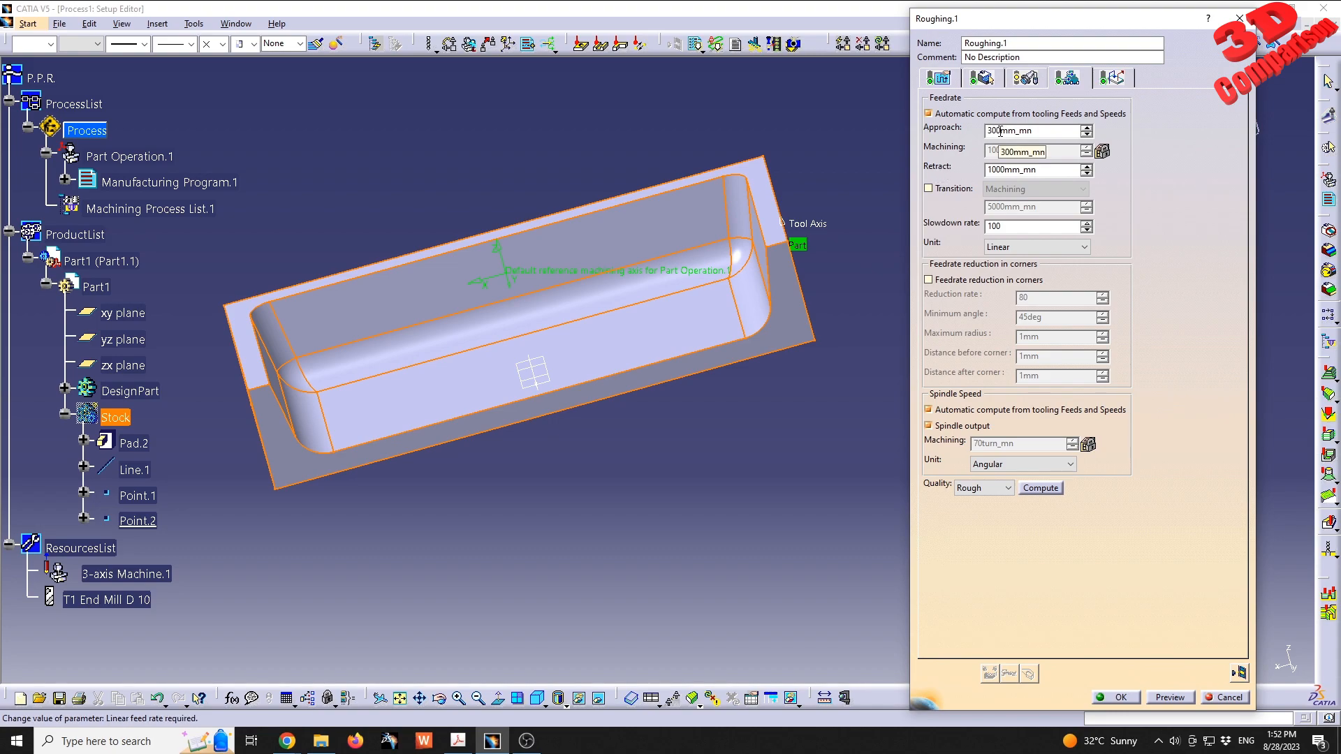
{"action": "left_click_drag", "start_coordinate": [1002, 132], "coordinate": [973, 132]}
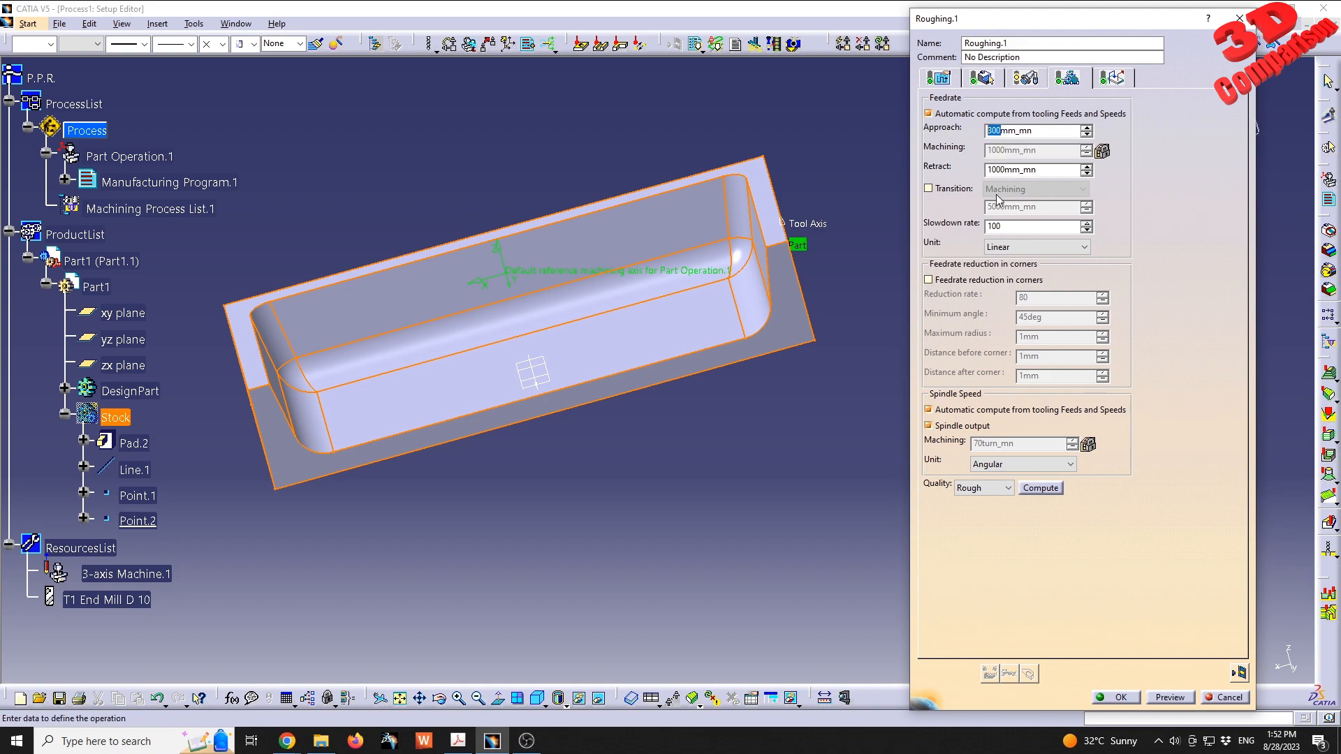
{"action": "left_click", "coordinate": [996, 114]}
{"action": "double_click", "coordinate": [1001, 131]}
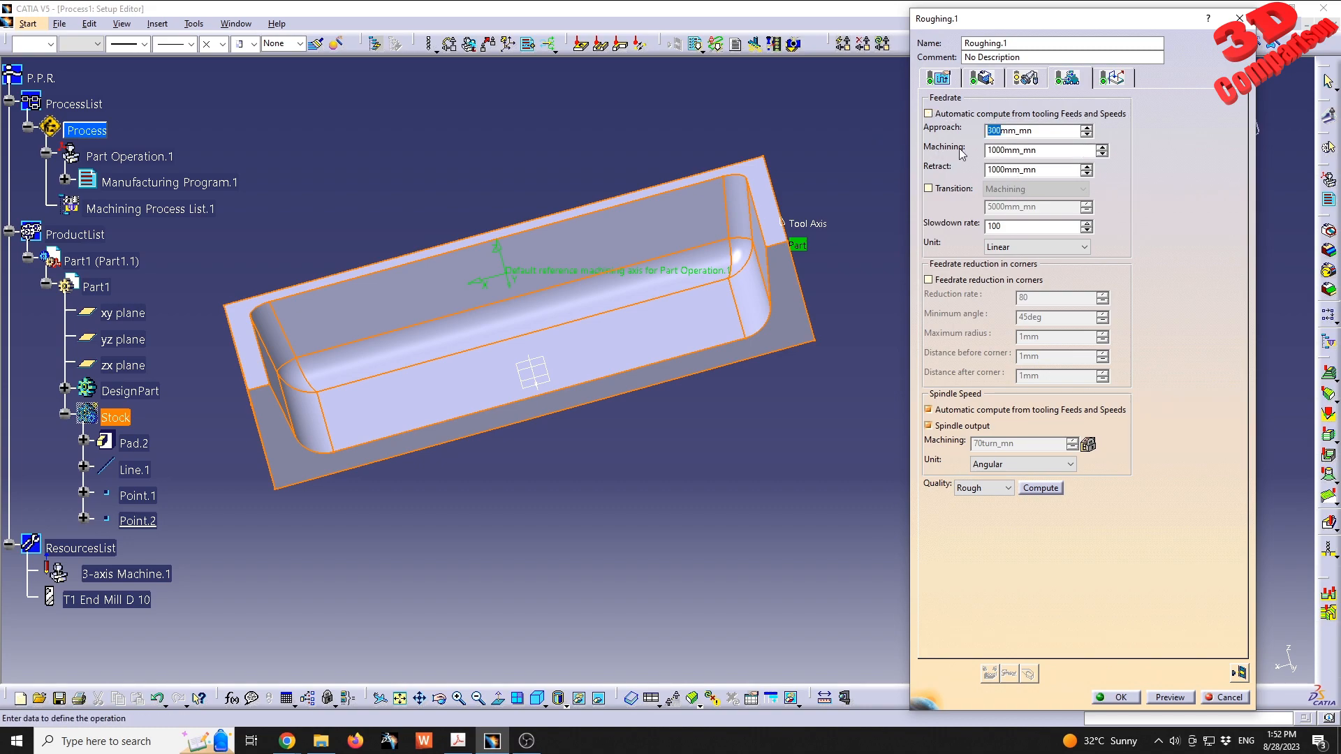
{"action": "type", "text": "1500"}
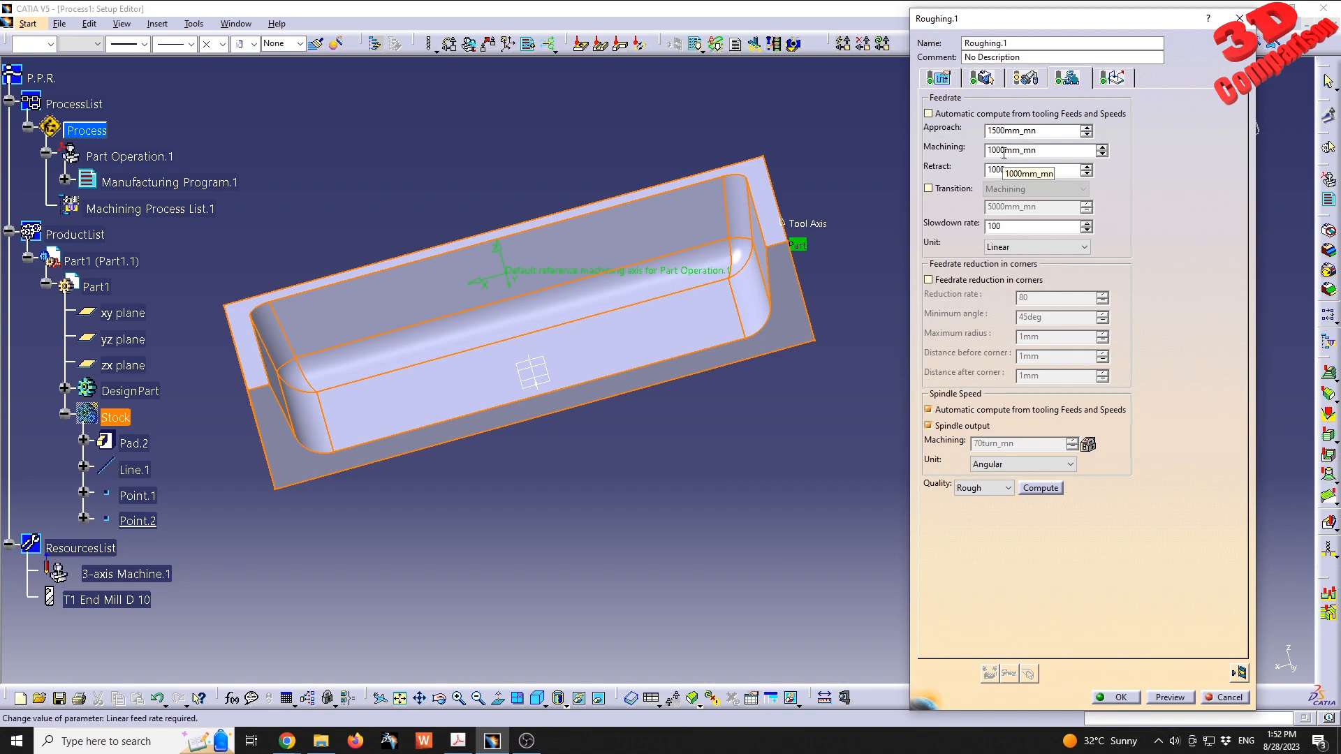
{"action": "left_click", "coordinate": [1004, 151]}
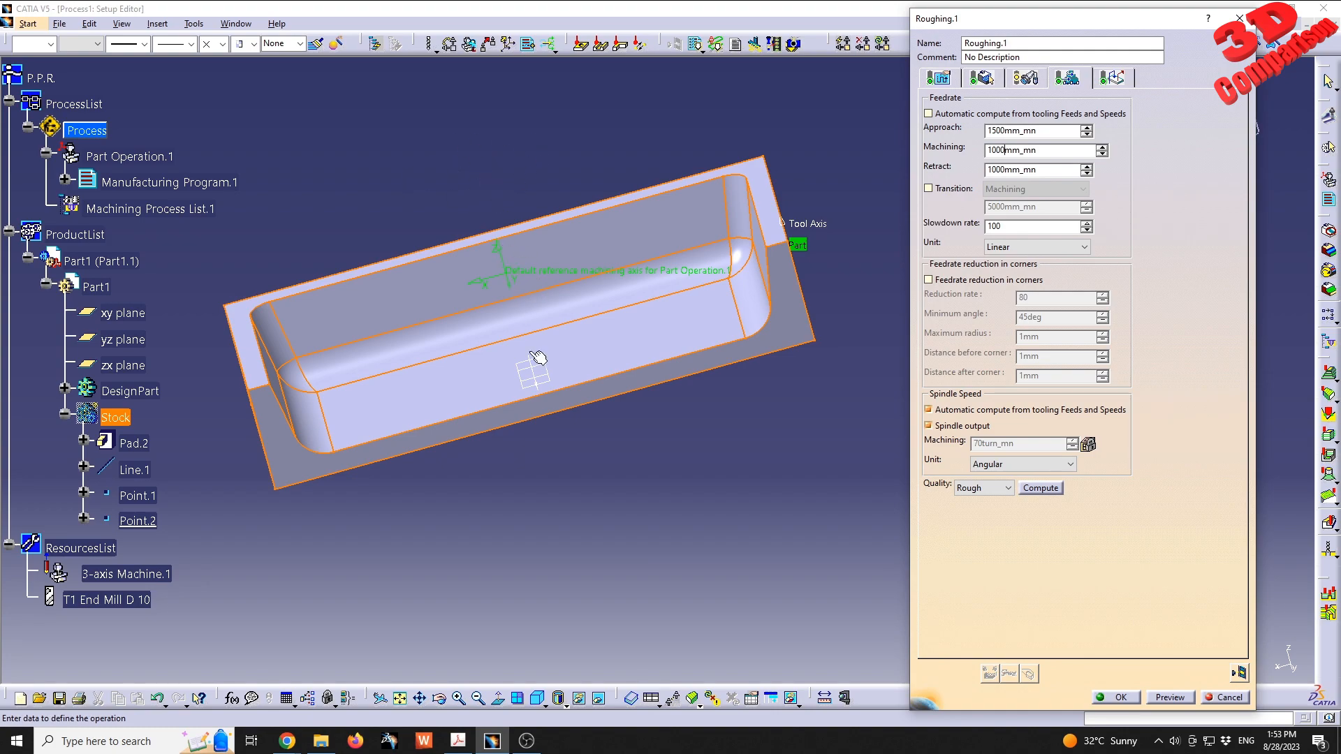
- Turn off automatic spindle speed computation from tooling and set the roughing operation's machining spindle speed to 3000 turn_mn
{"action": "middle_click_drag", "start_coordinate": [517, 301], "coordinate": [703, 323]}
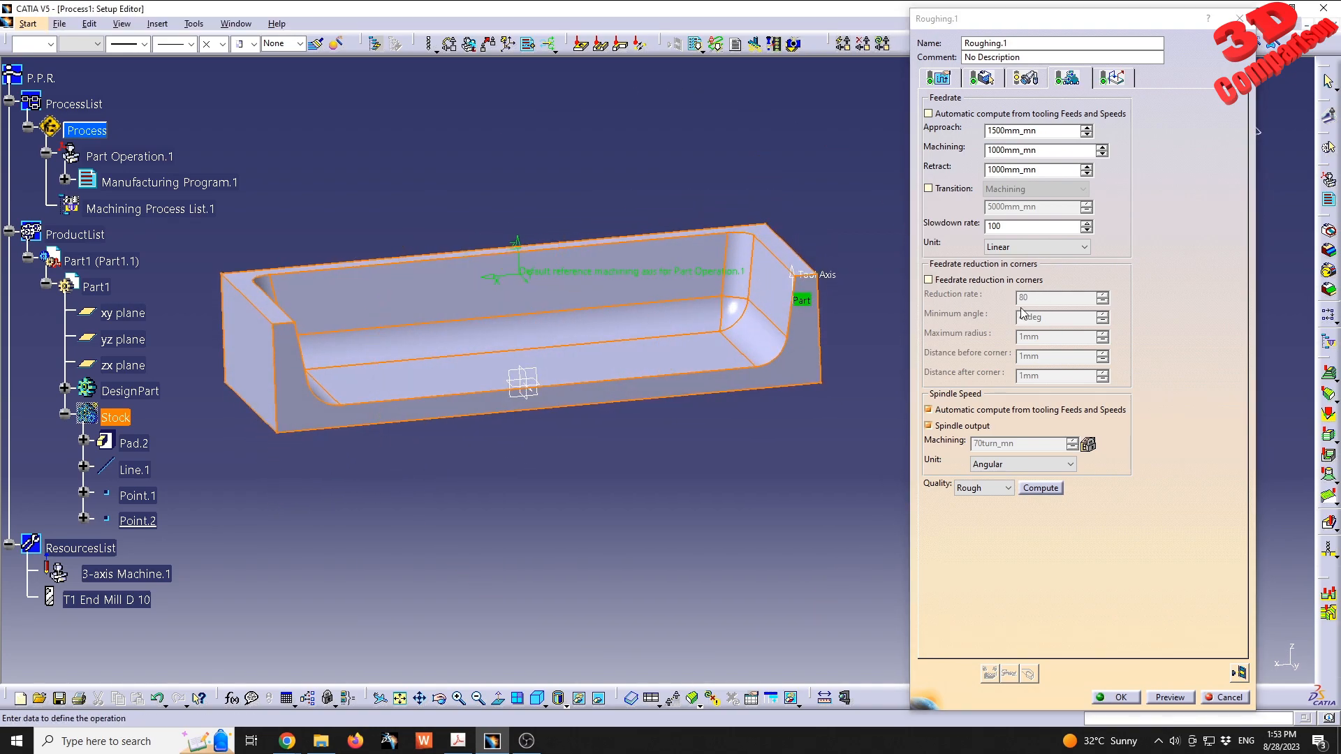
{"action": "left_click", "coordinate": [983, 411]}
{"action": "left_click", "coordinate": [978, 444]}
{"action": "key", "text": "BackSpace"}
{"action": "type", "text": "3"}
{"action": "key", "text": "Right"}
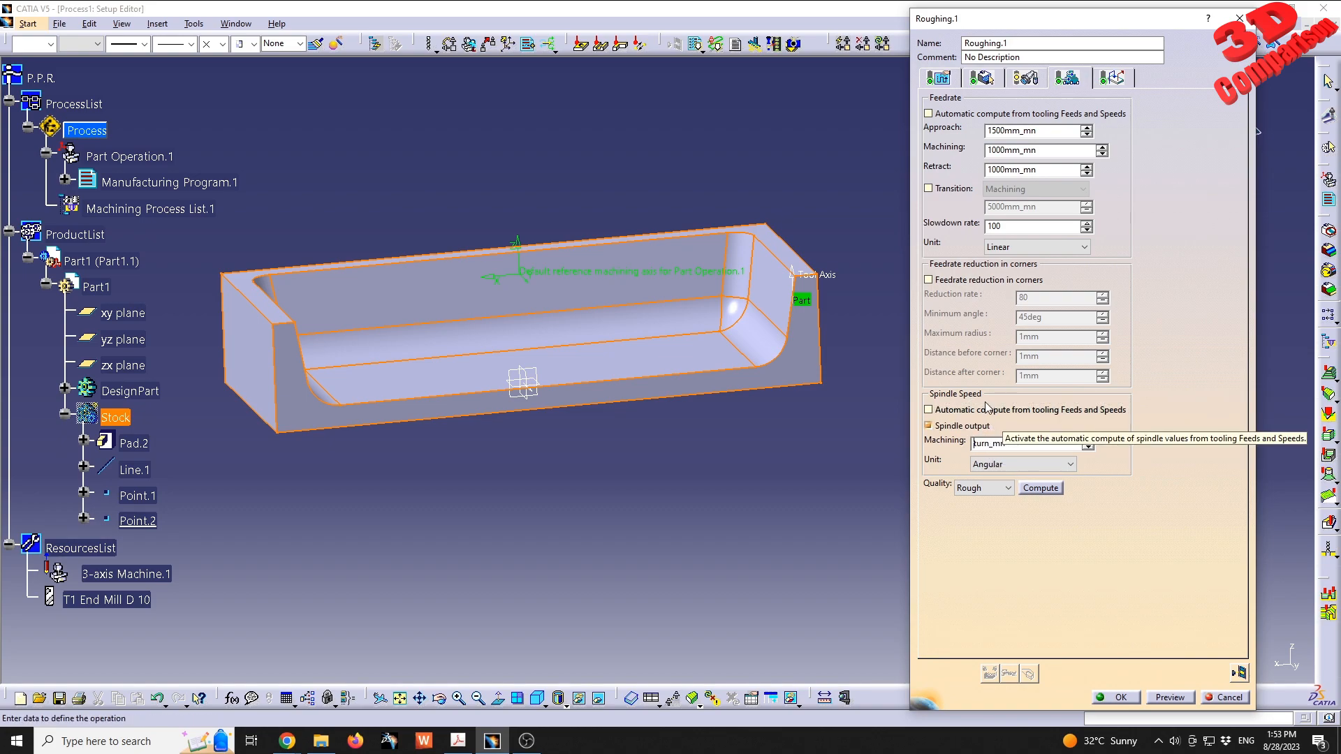
{"action": "type", "text": "000"}
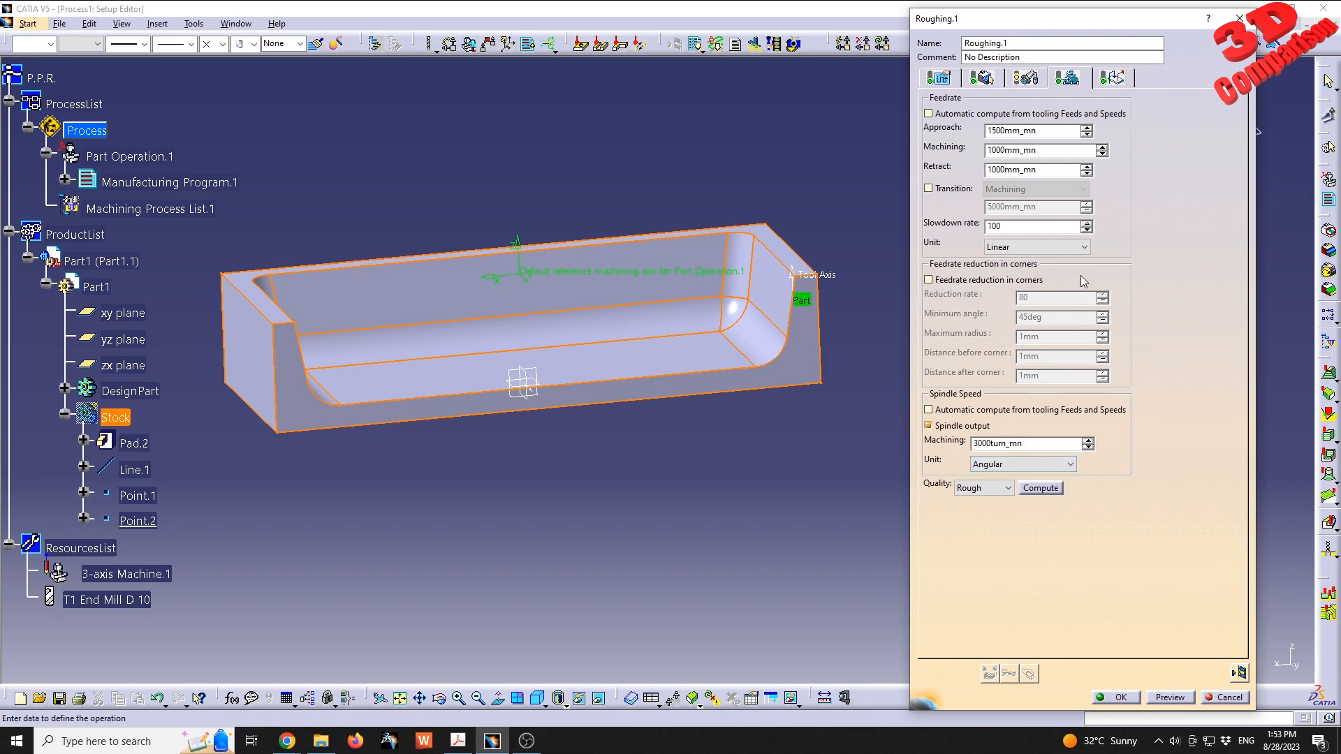
- Examine the roughing operation's automatic, pre-motions and post-motions macros and the ramping approach parameters
{"action": "left_click", "coordinate": [1117, 78]}
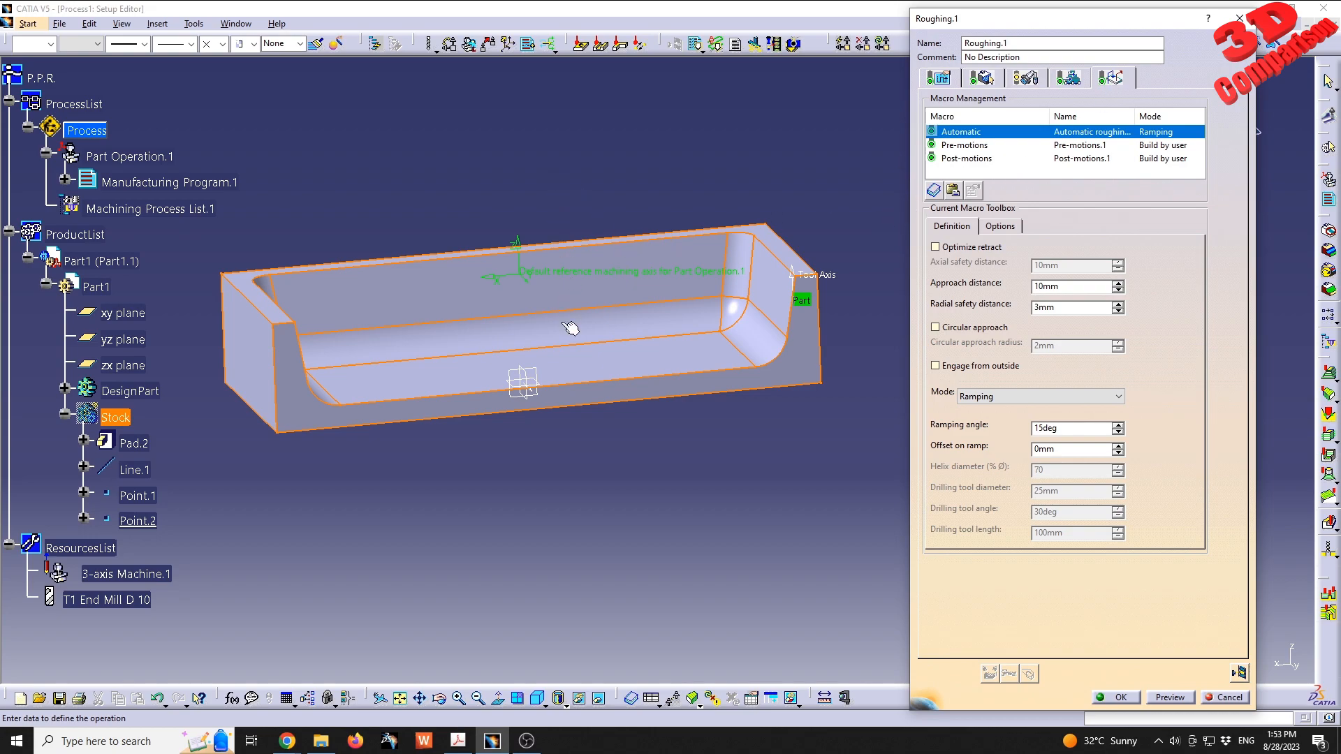
{"action": "left_click", "coordinate": [968, 146]}
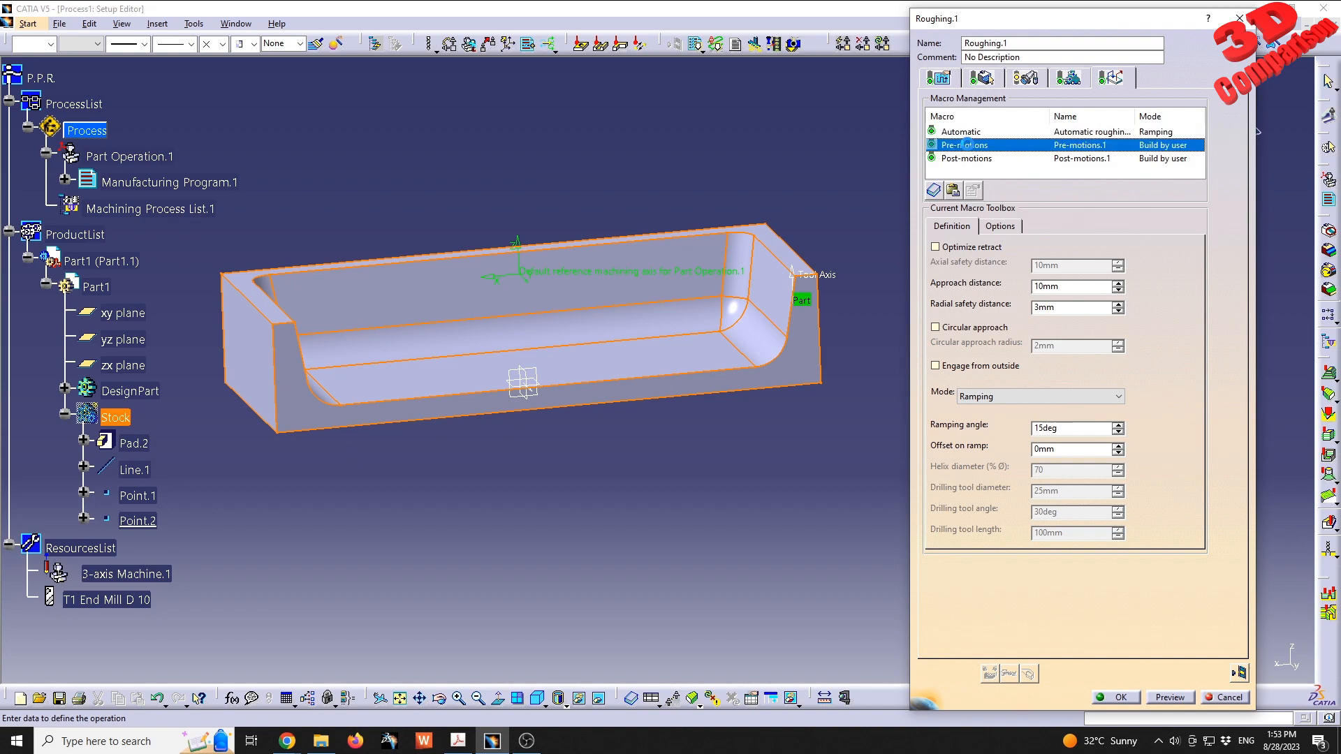
{"action": "left_click", "coordinate": [976, 159]}
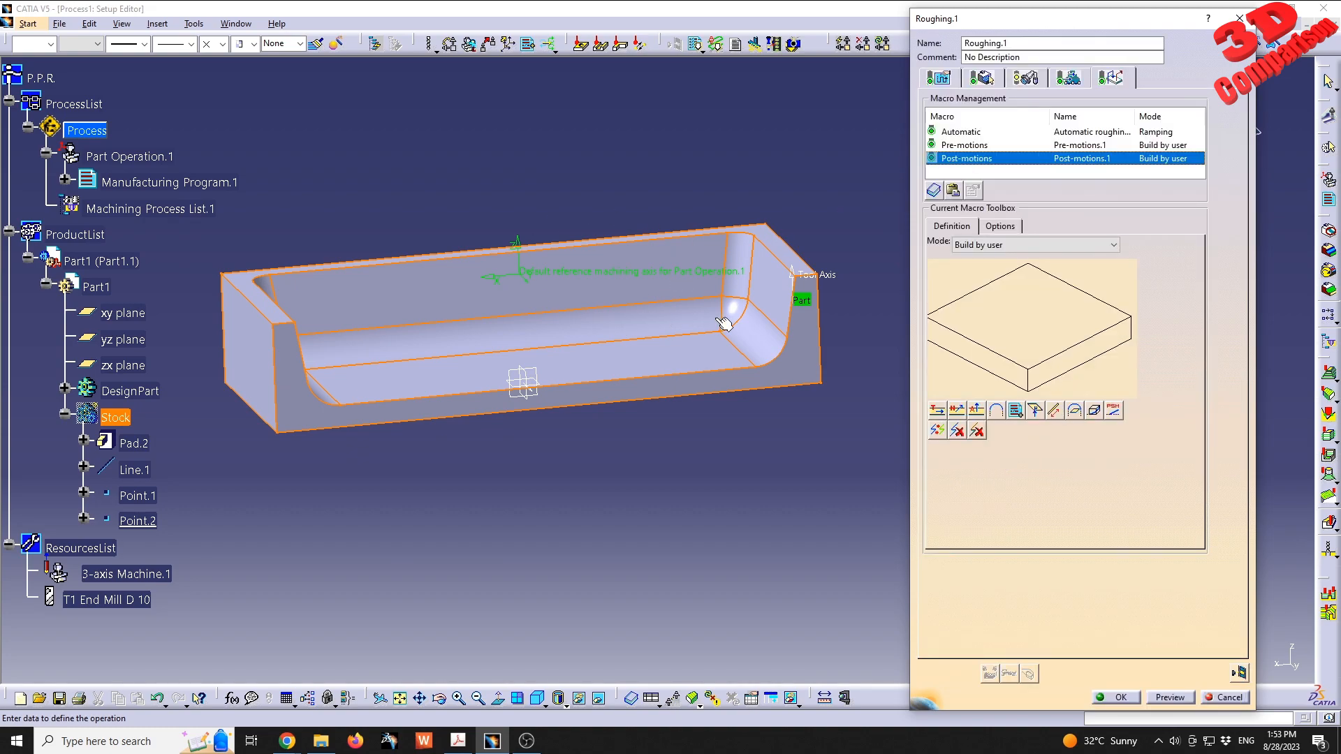
{"action": "left_click", "coordinate": [971, 133]}
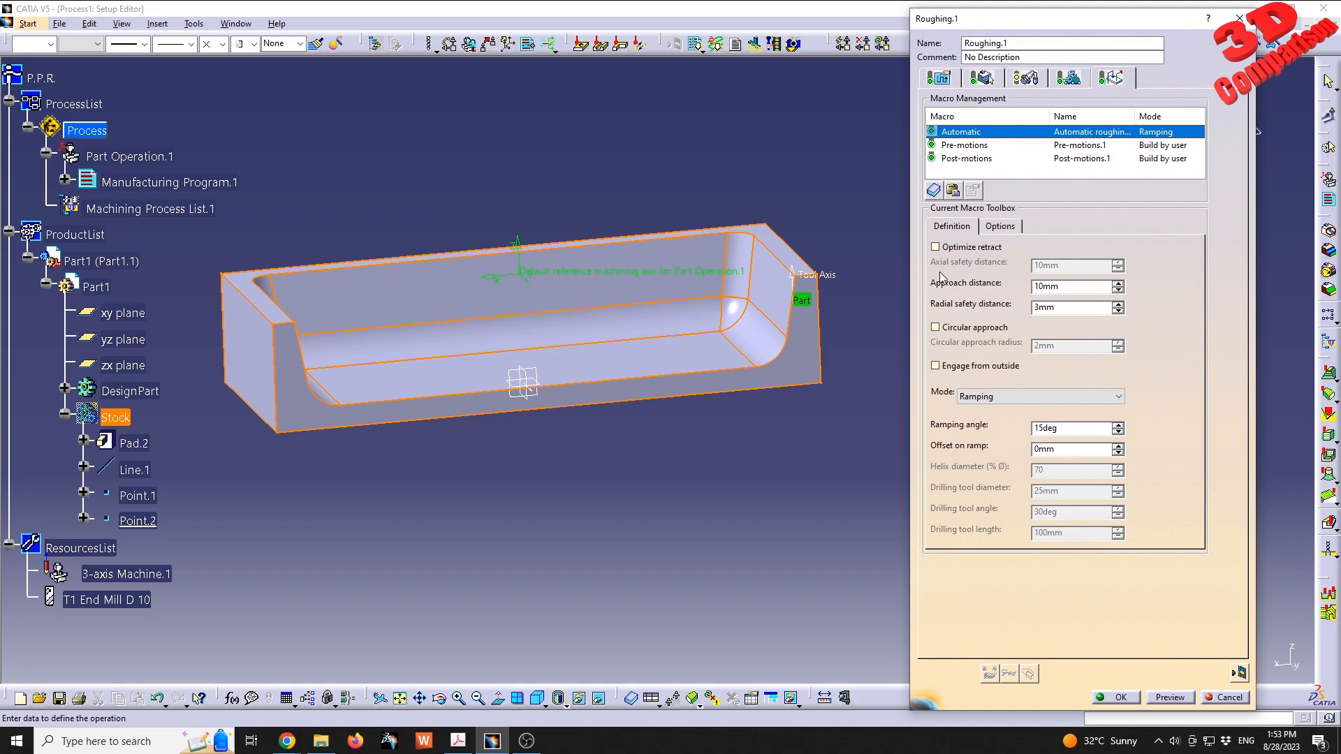
{"action": "middle_click_drag", "start_coordinate": [599, 248], "coordinate": [621, 395]}
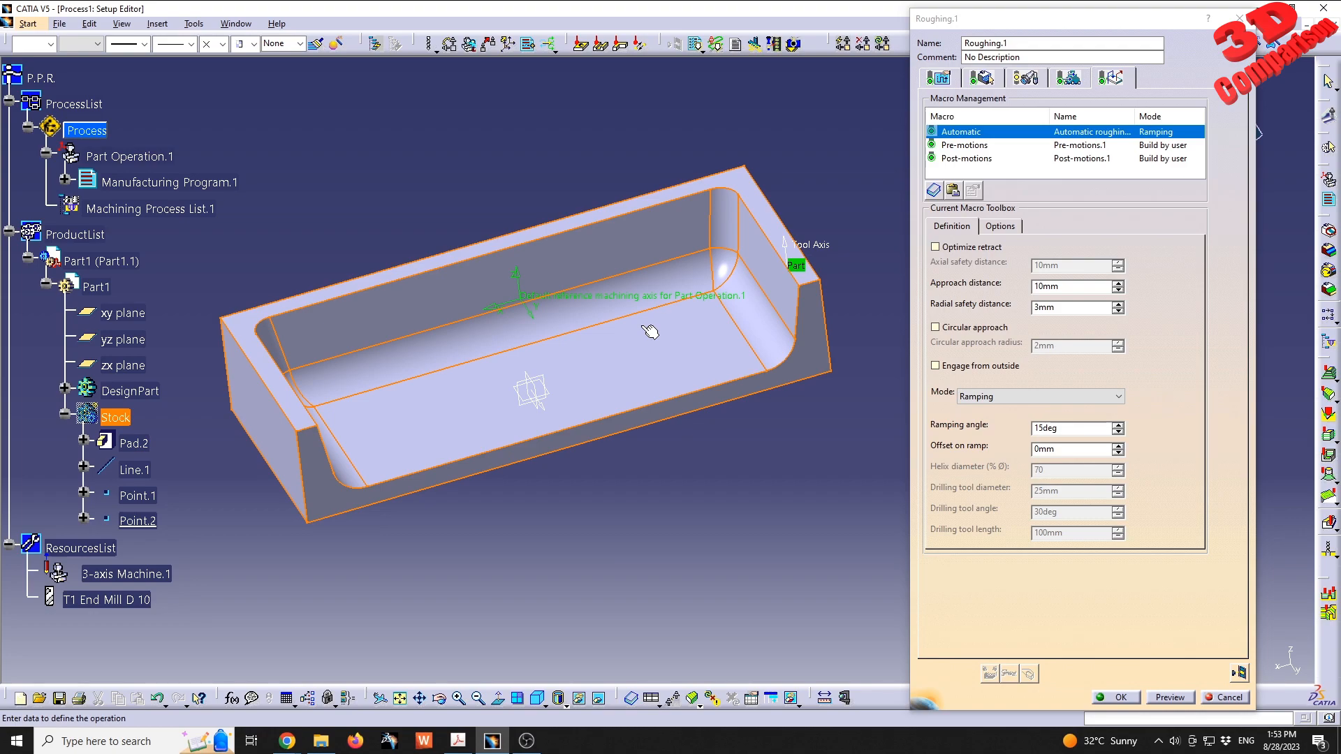
- Compute the Roughing.1 tool path and inspect its replay over the pocket
{"action": "left_click", "coordinate": [1242, 672]}
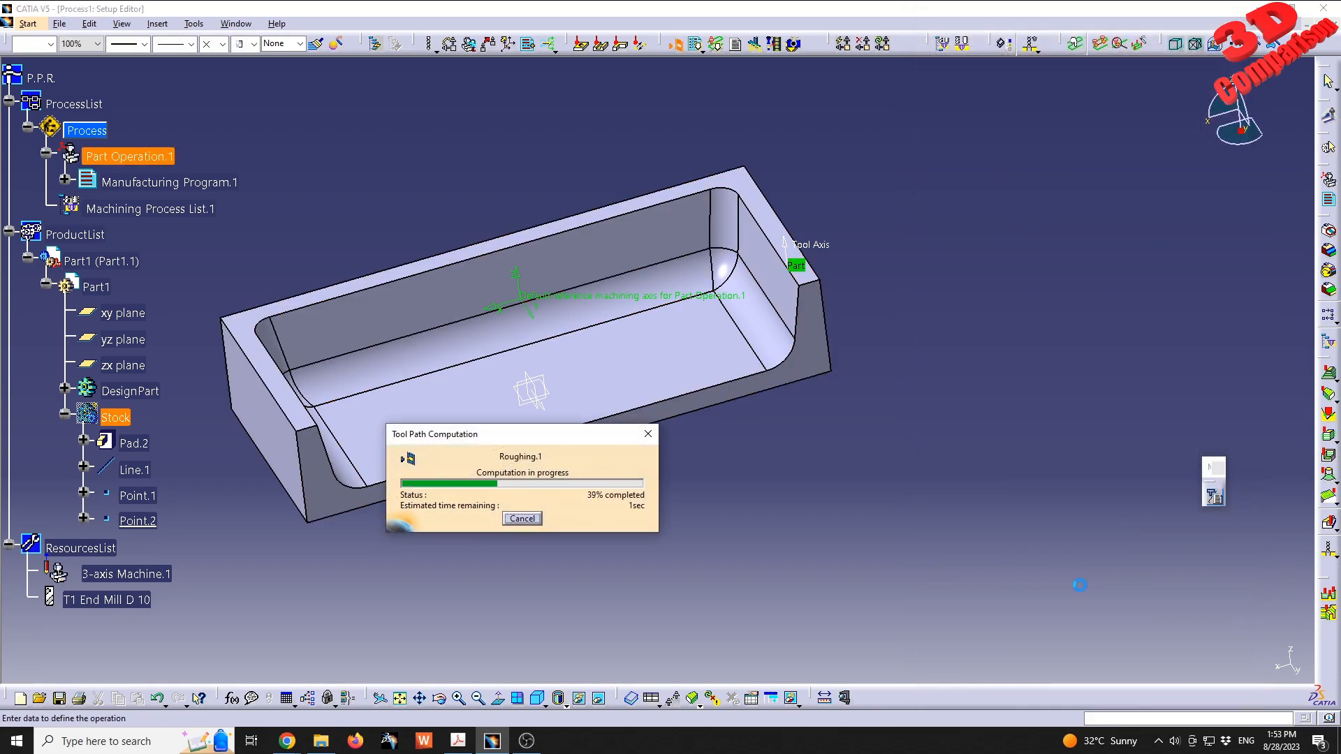
{"action": "middle_click_drag", "start_coordinate": [524, 342], "coordinate": [588, 401]}
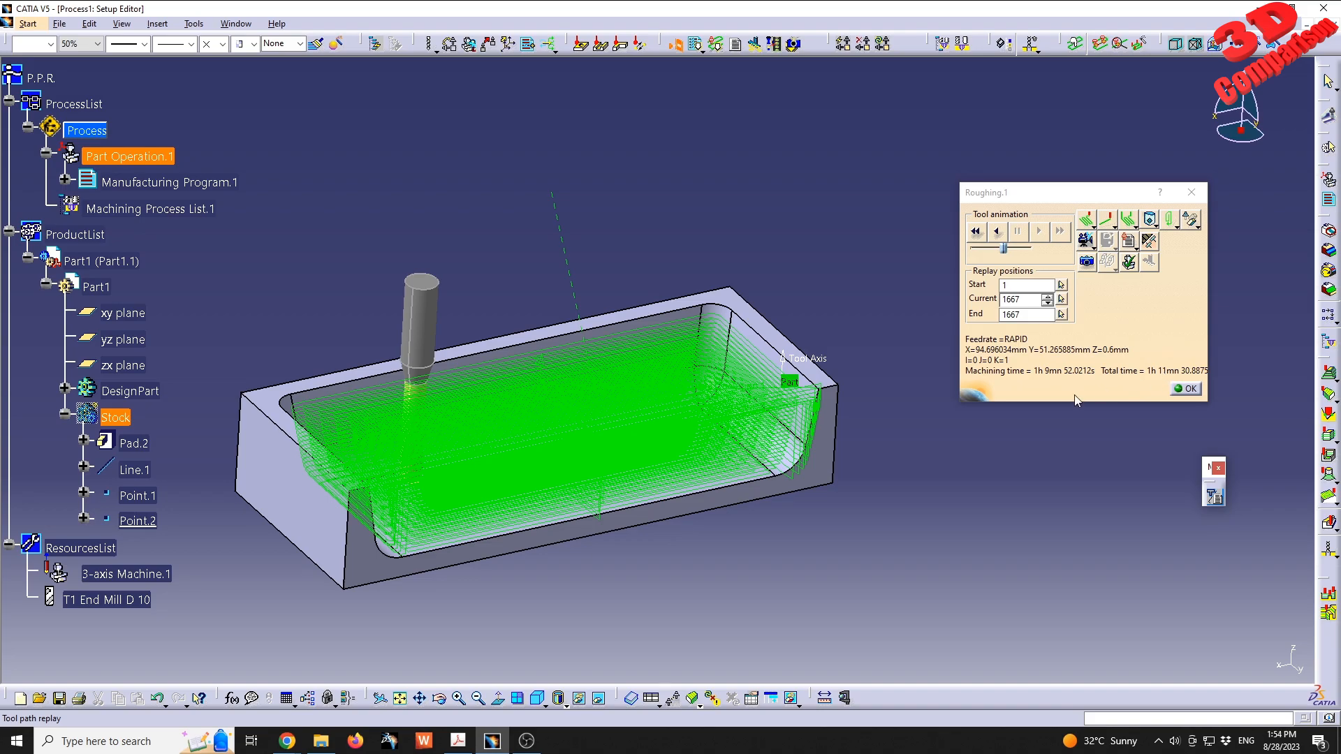
{"action": "middle_click_drag", "start_coordinate": [638, 468], "coordinate": [700, 433]}
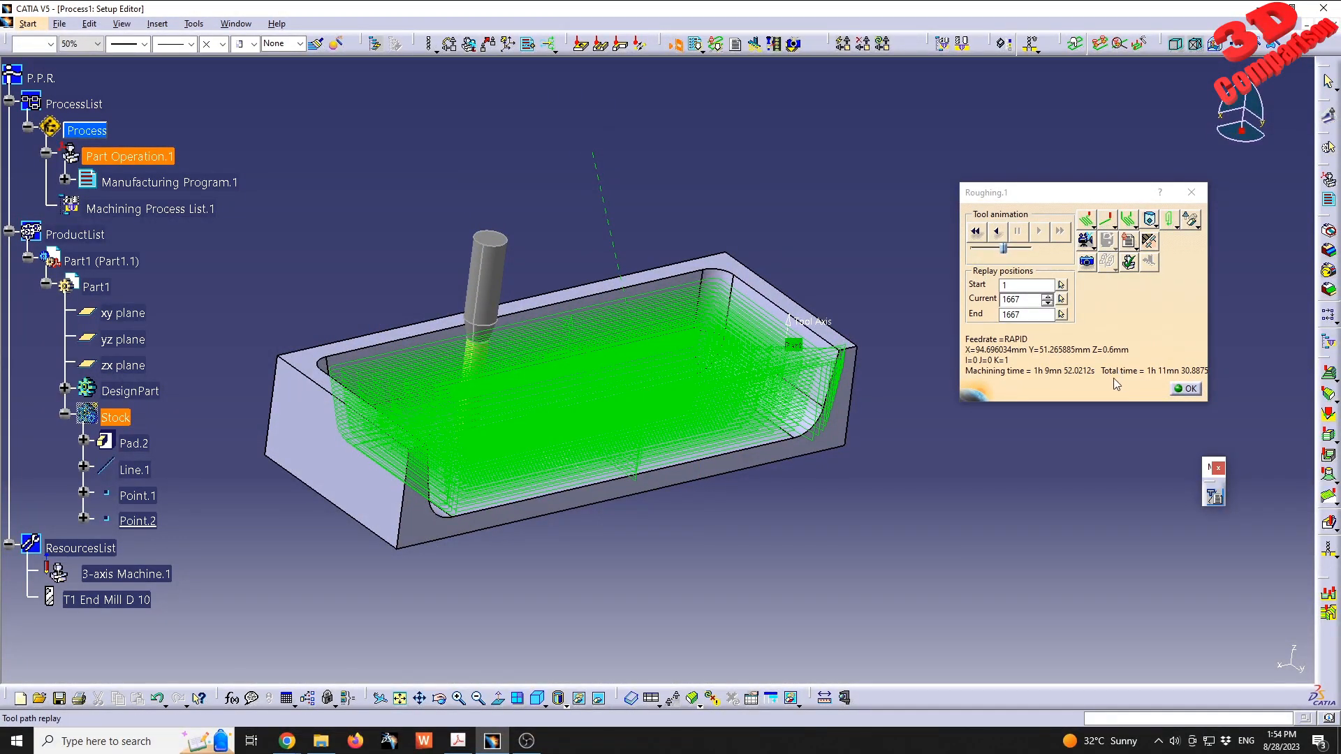
- Run the material-removal video simulation of the roughing tool path at the slowest animation setting and inspect the machined pocket
{"action": "left_click", "coordinate": [1087, 241]}
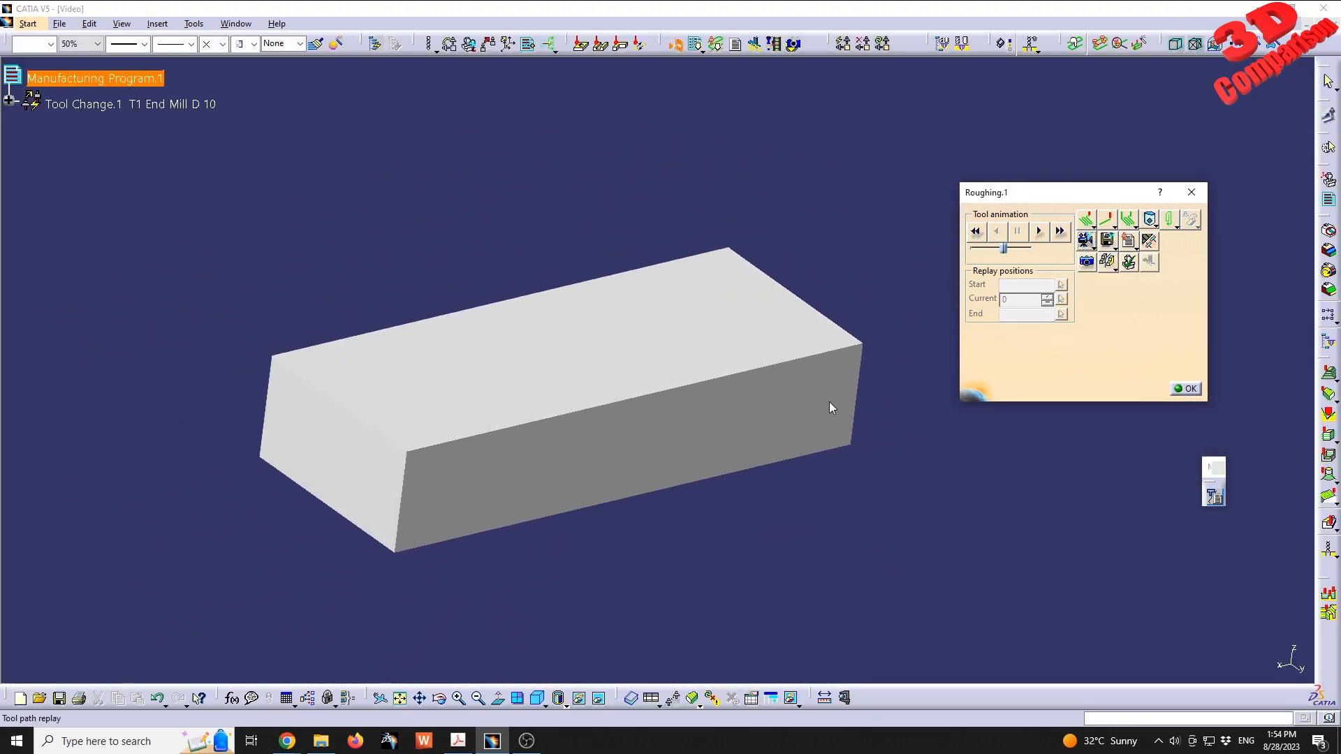
{"action": "left_click_drag", "start_coordinate": [1004, 249], "coordinate": [977, 250]}
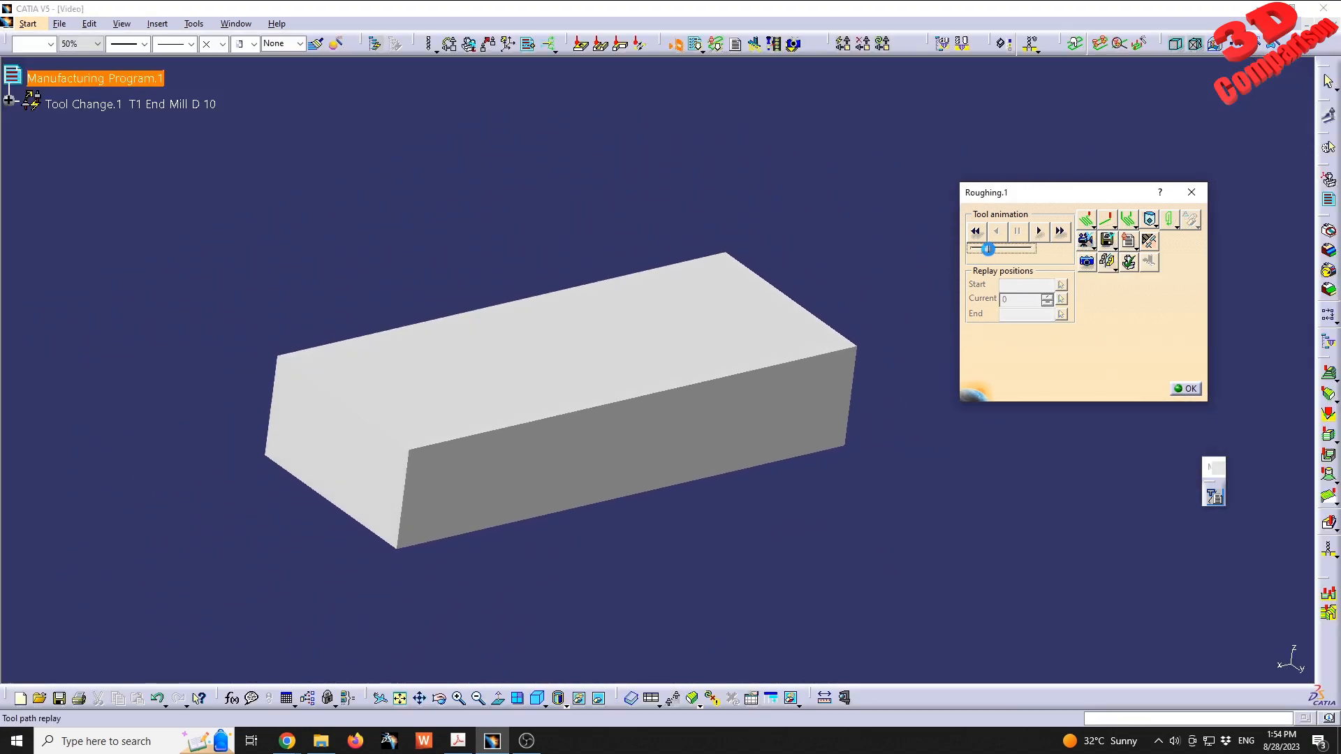
{"action": "left_click", "coordinate": [1039, 231]}
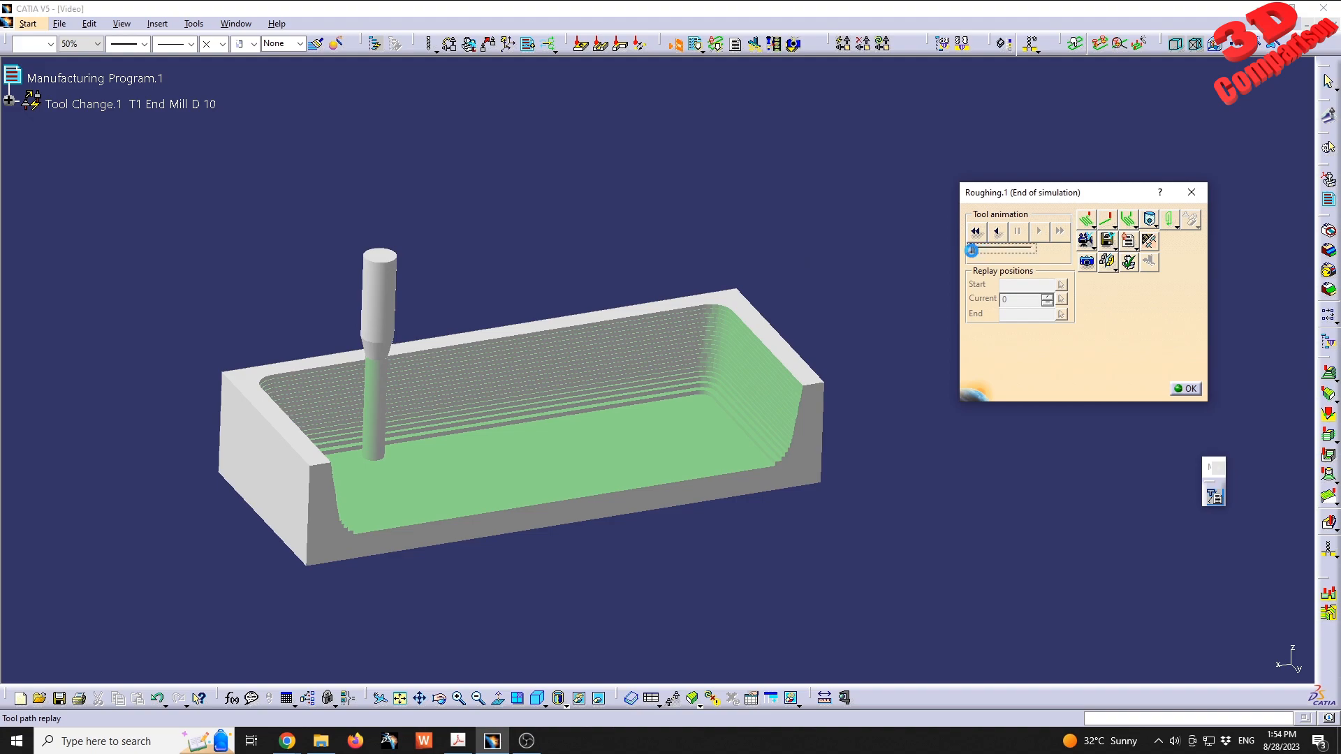
{"action": "middle_click_drag", "start_coordinate": [649, 437], "coordinate": [387, 410]}
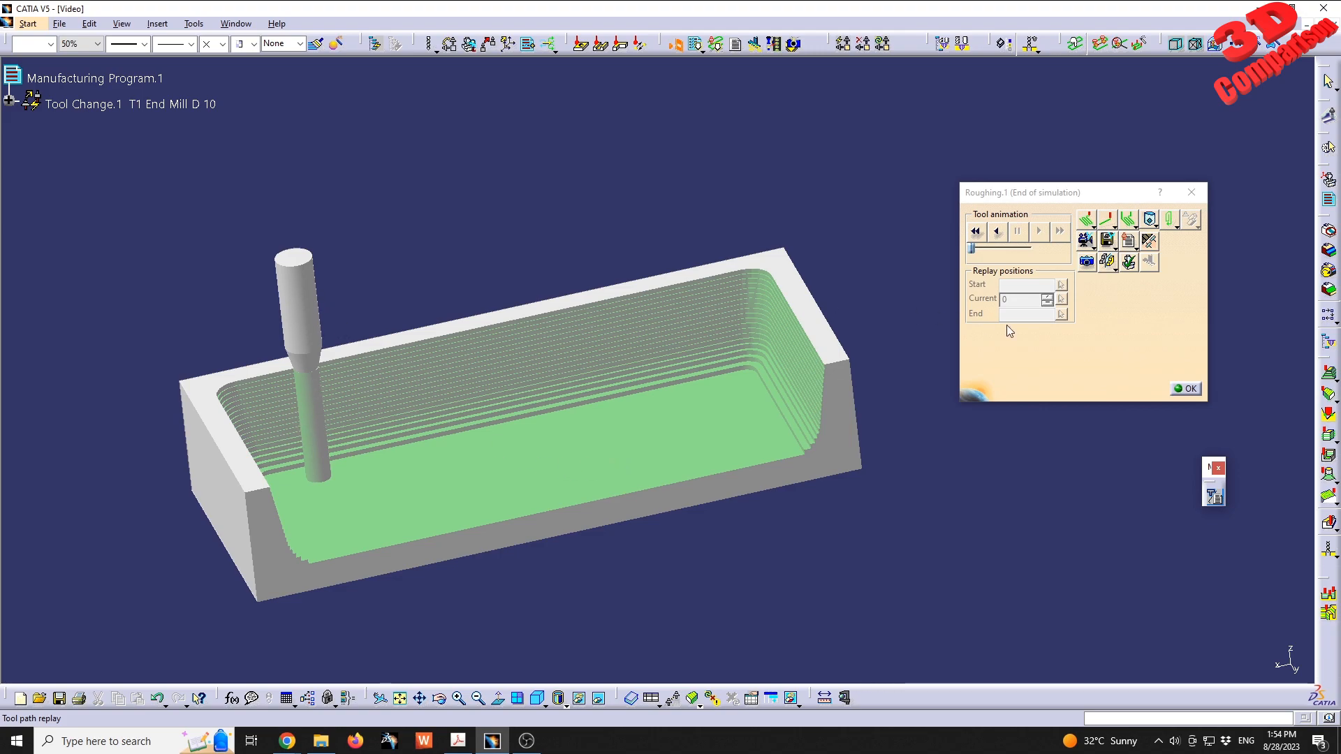
- Try to open the photo simulation while the video simulation is still open
{"action": "left_click", "coordinate": [1087, 262]}
{"action": "left_click_drag", "start_coordinate": [672, 315], "coordinate": [480, 131]}
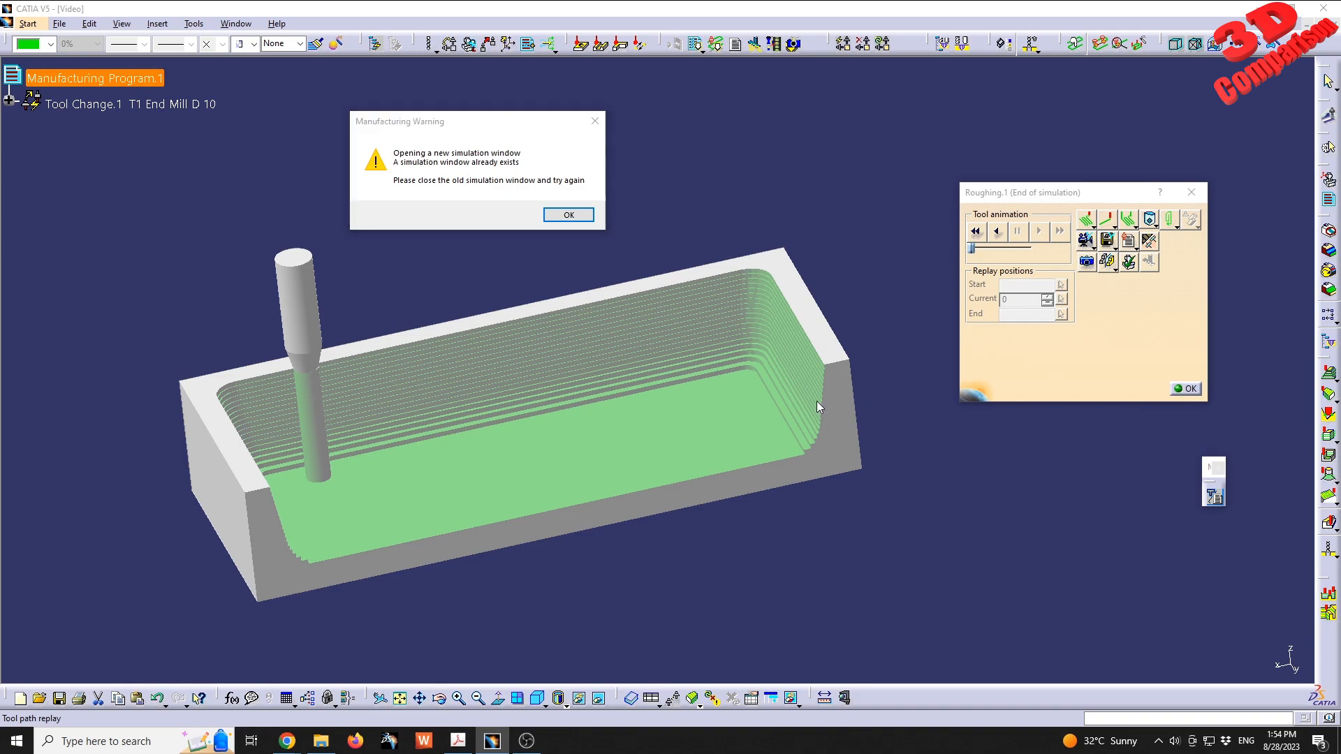
{"action": "left_click", "coordinate": [569, 215]}
- Close the video simulation, replay the Roughing.1 tool path again and generate its photo simulation
{"action": "left_click", "coordinate": [1192, 389]}
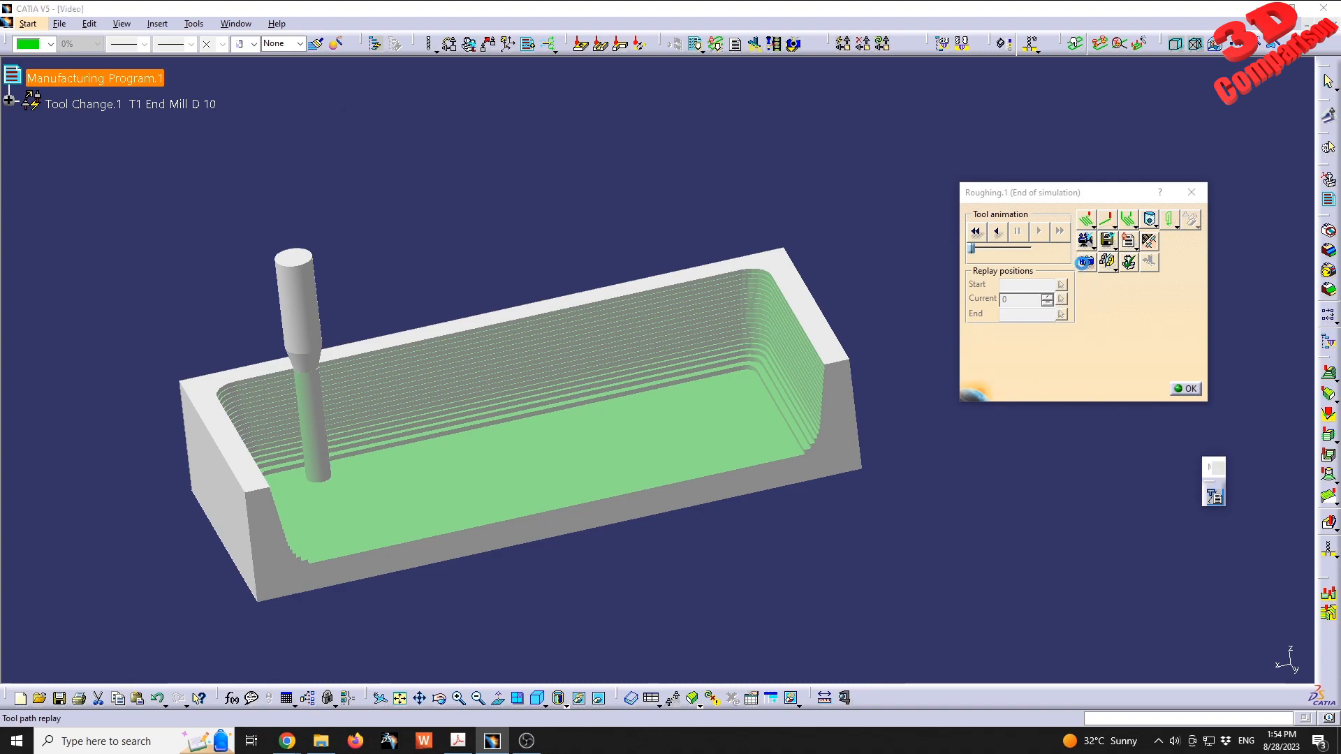
{"action": "left_click", "coordinate": [753, 413]}
{"action": "left_click", "coordinate": [1181, 389]}
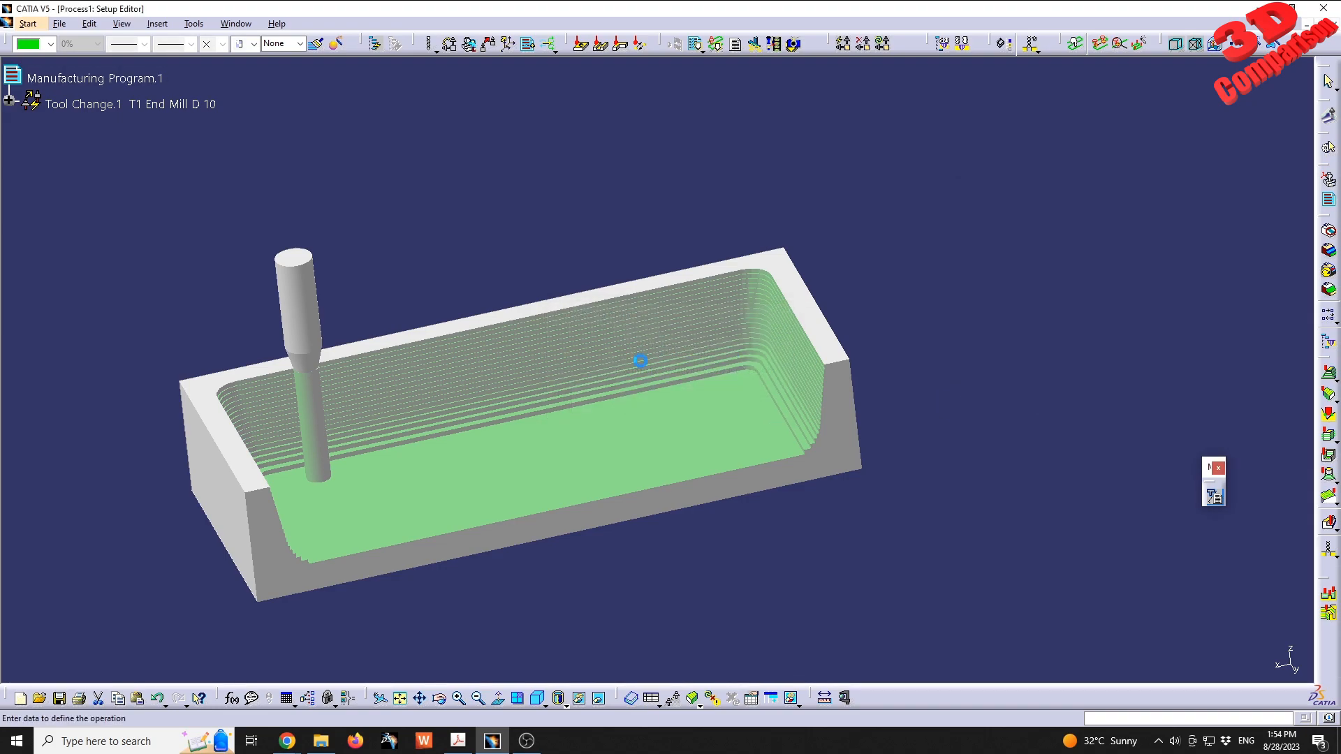
{"action": "left_click", "coordinate": [1241, 672]}
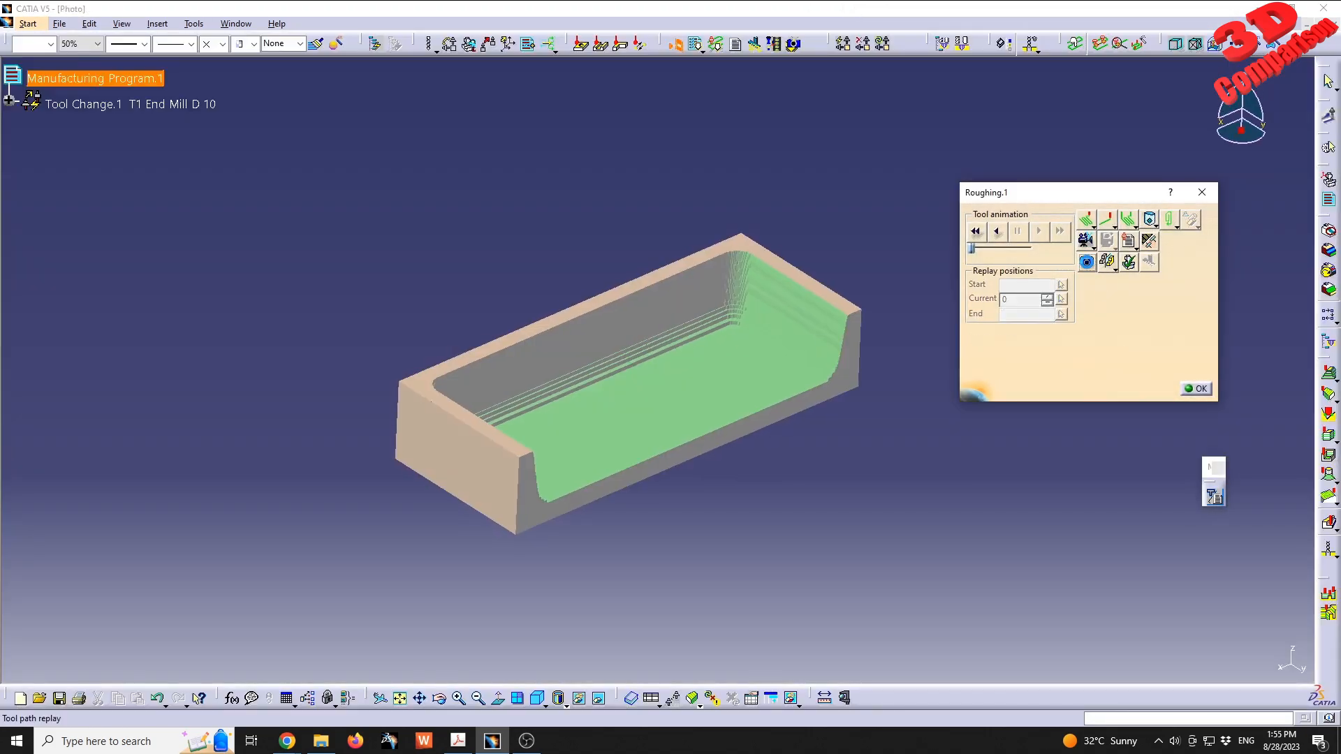
{"action": "middle_click_drag", "start_coordinate": [741, 410], "coordinate": [634, 361]}
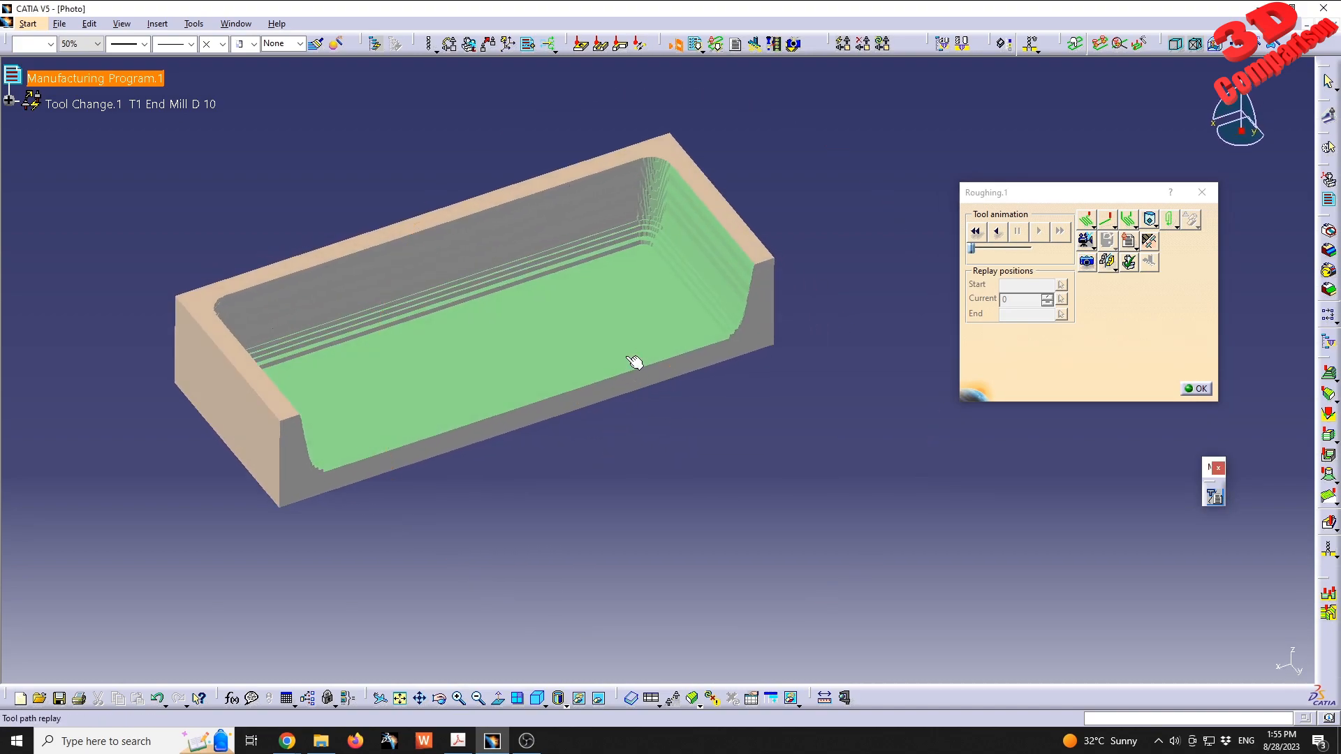
- Pick points on the steps at the pocket's lower rounded corner to read their normal deviation from the design part
{"action": "middle_click_drag", "start_coordinate": [722, 359], "coordinate": [543, 449]}
{"action": "left_click", "coordinate": [510, 470]}
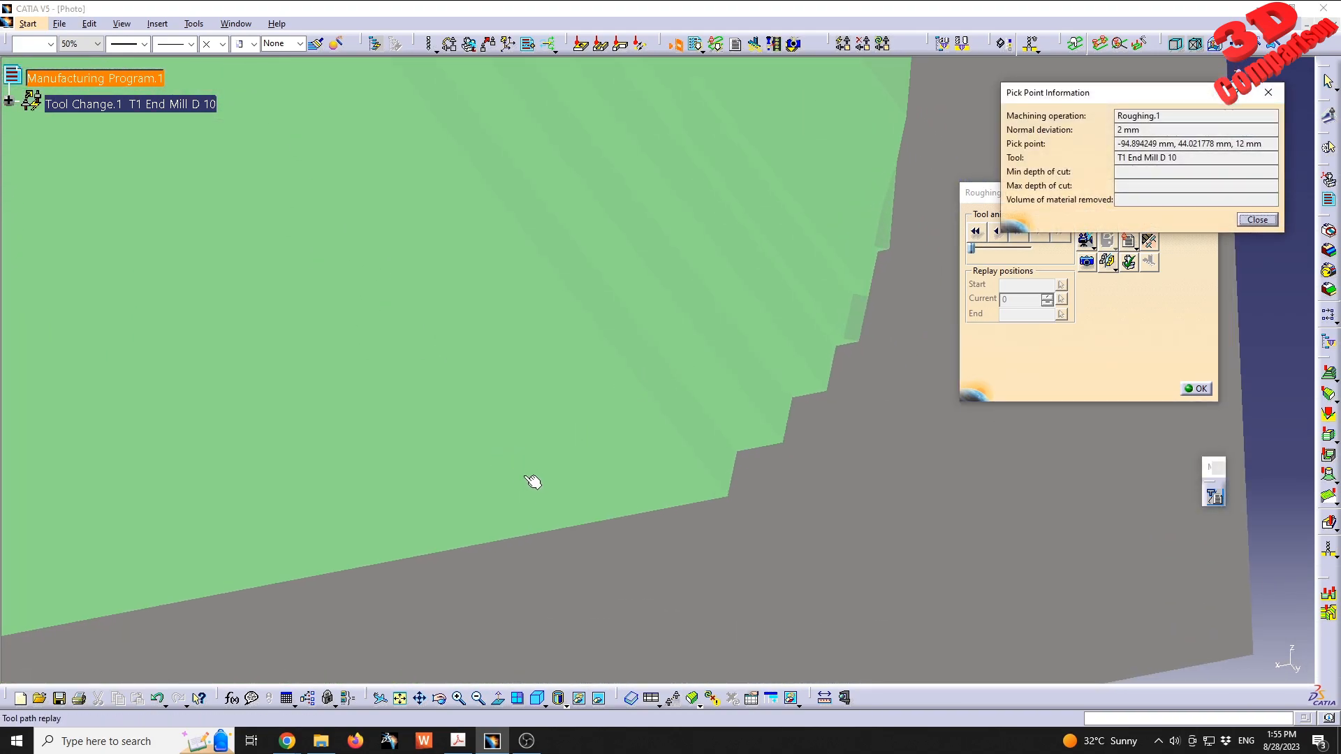
{"action": "middle_click_drag", "start_coordinate": [422, 350], "coordinate": [706, 422]}
{"action": "left_click", "coordinate": [721, 410]}
{"action": "left_click", "coordinate": [668, 434]}
{"action": "left_click", "coordinate": [456, 455]}
{"action": "left_click", "coordinate": [483, 454]}
{"action": "left_click", "coordinate": [570, 439]}
{"action": "middle_click_drag", "start_coordinate": [570, 439], "coordinate": [516, 554]}
{"action": "left_click", "coordinate": [530, 533]}
{"action": "left_click", "coordinate": [535, 522]}
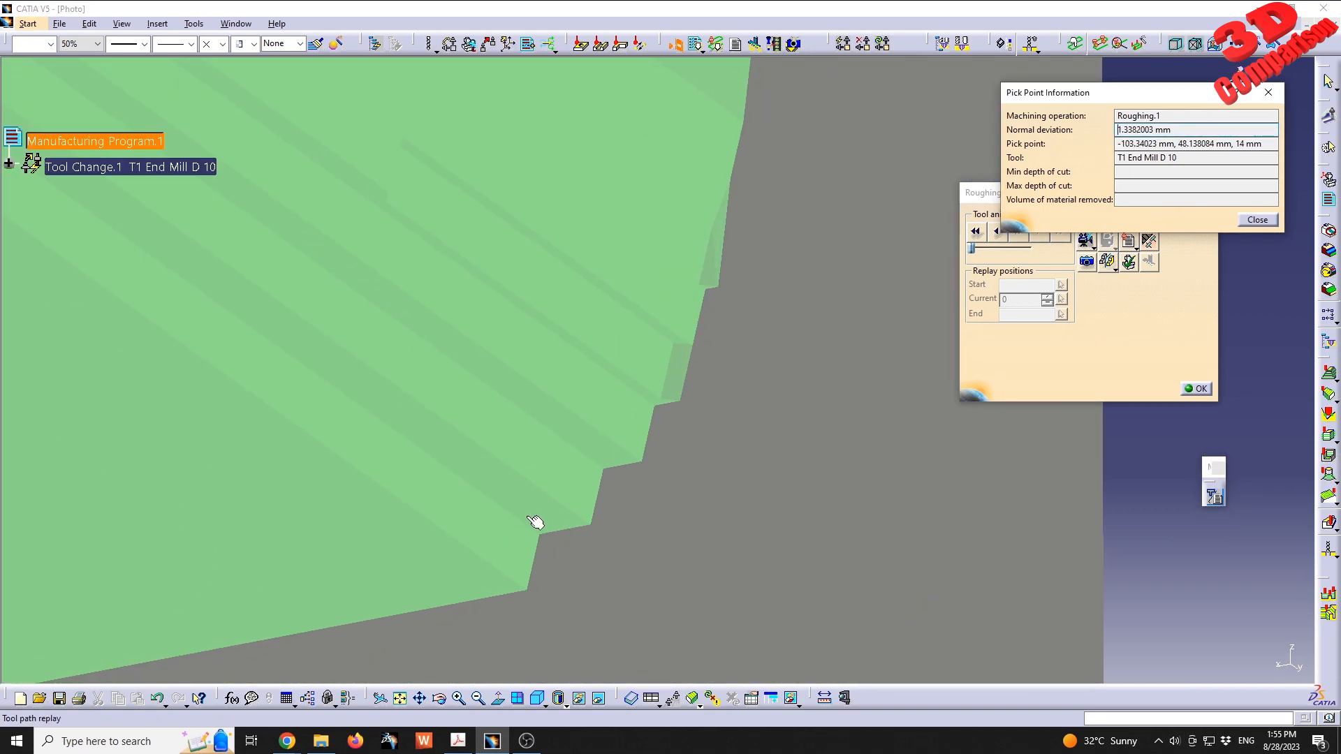
{"action": "left_click", "coordinate": [526, 547]}
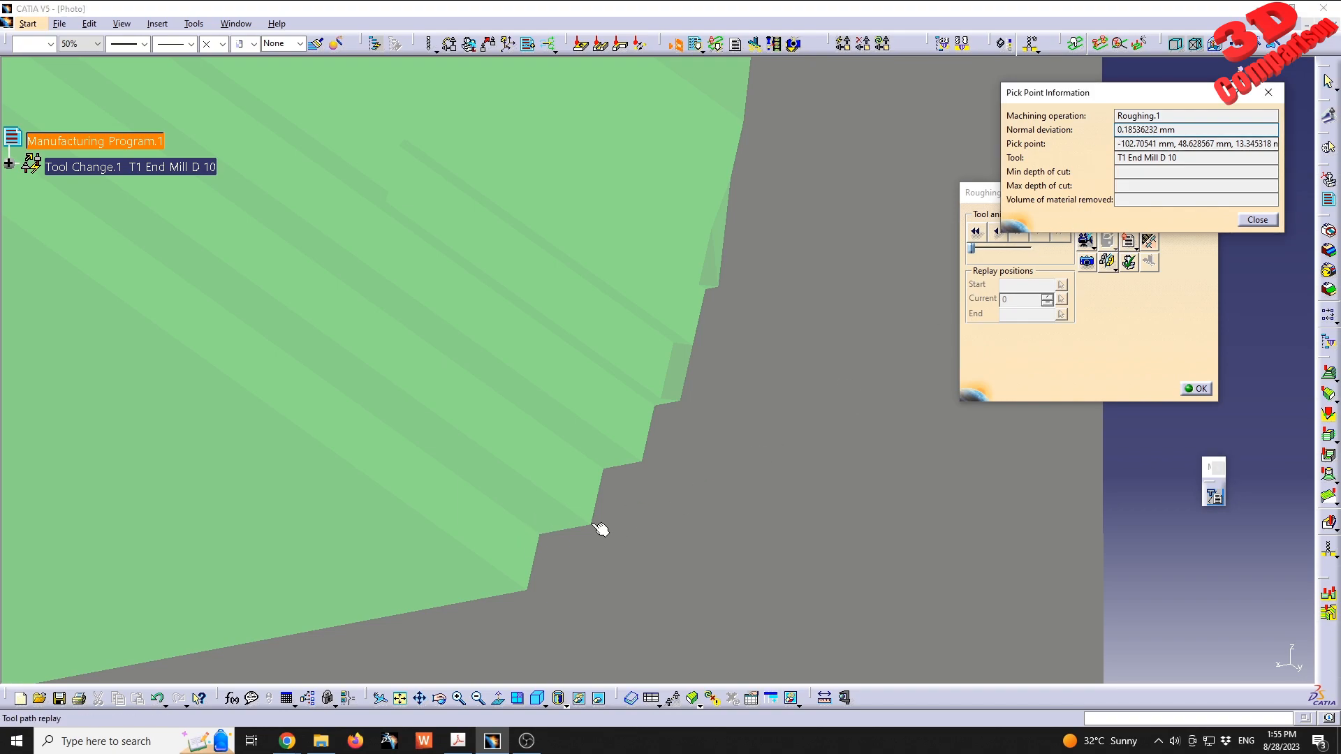
- Check the normal deviation on successive steps up to the pocket's end wall, then close the point information and the replay
{"action": "middle_click_drag", "start_coordinate": [555, 555], "coordinate": [464, 325]}
{"action": "left_click", "coordinate": [502, 445]}
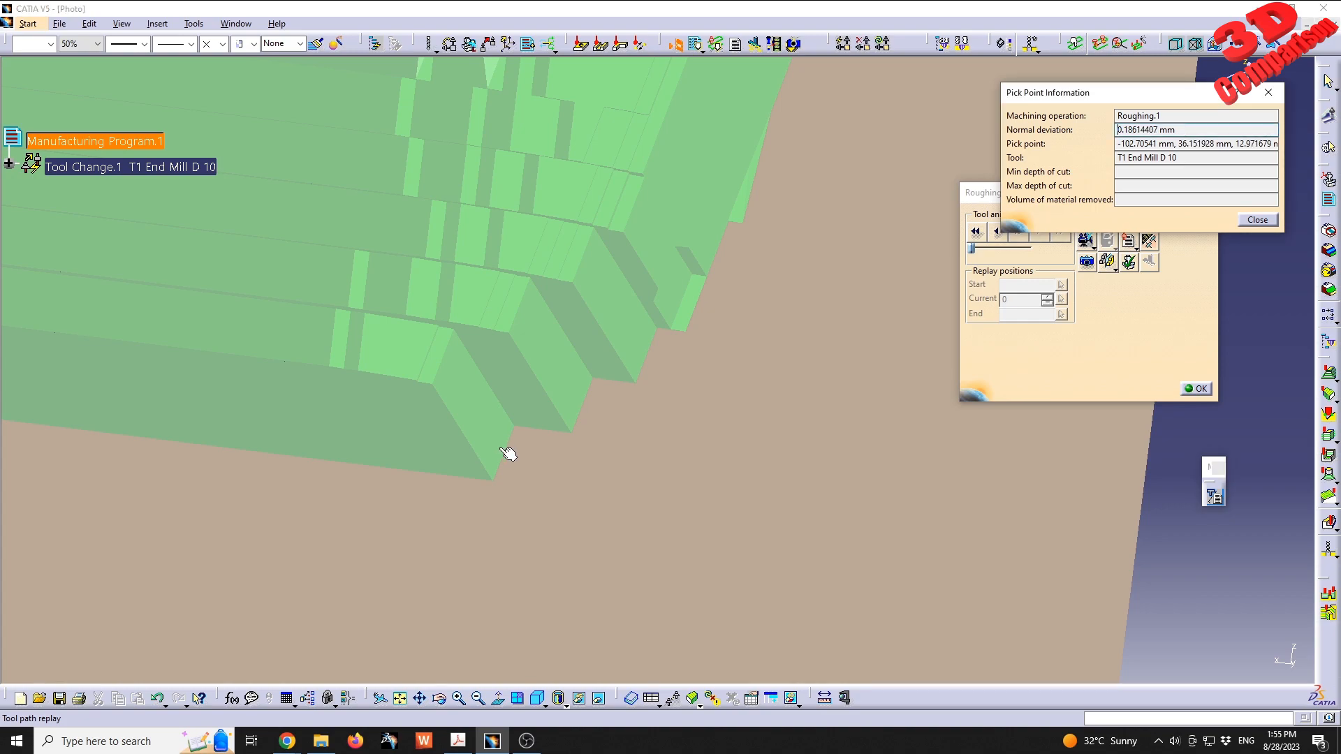
{"action": "left_click", "coordinate": [541, 425]}
{"action": "left_click", "coordinate": [584, 387]}
{"action": "left_click", "coordinate": [615, 368]}
{"action": "left_click", "coordinate": [652, 291]}
{"action": "left_click", "coordinate": [677, 285]}
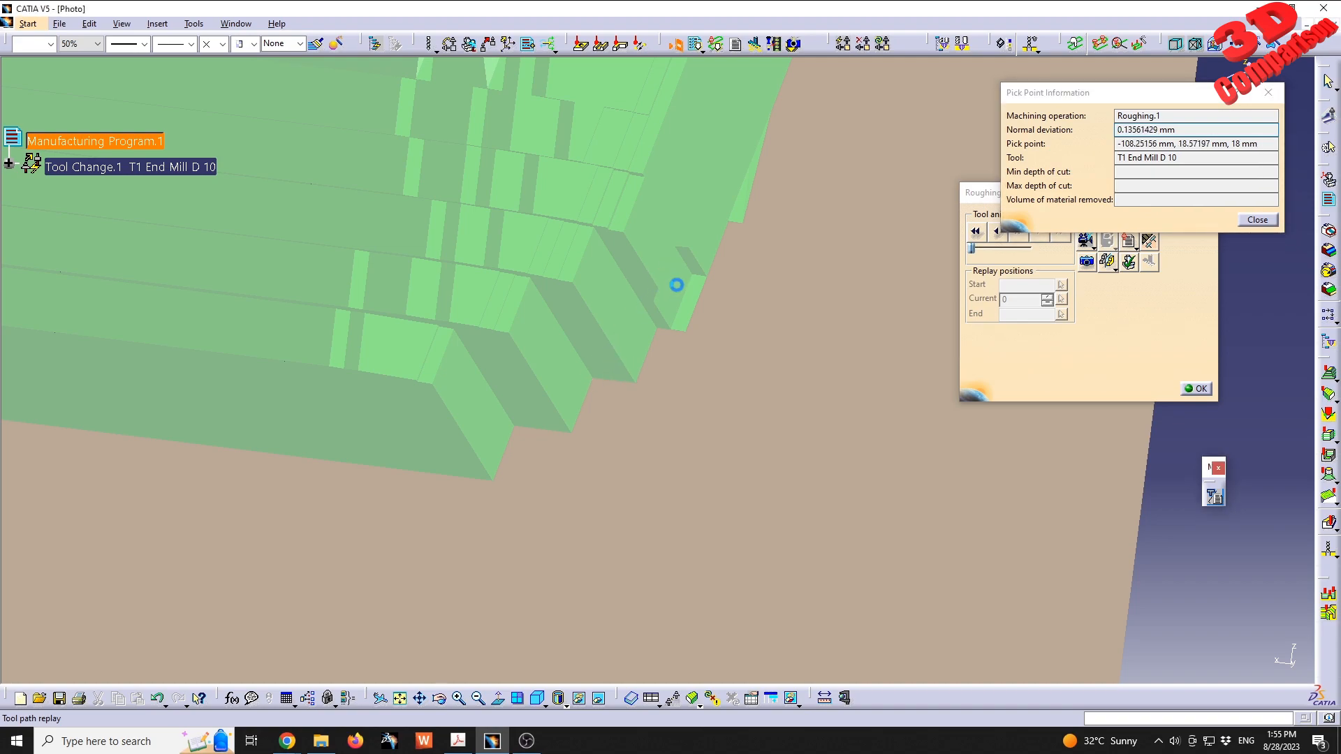
{"action": "middle_click_drag", "start_coordinate": [717, 199], "coordinate": [629, 447]}
{"action": "left_click", "coordinate": [707, 232]}
{"action": "left_click", "coordinate": [709, 214]}
{"action": "middle_click_drag", "start_coordinate": [669, 199], "coordinate": [704, 515]}
{"action": "left_click", "coordinate": [716, 226]}
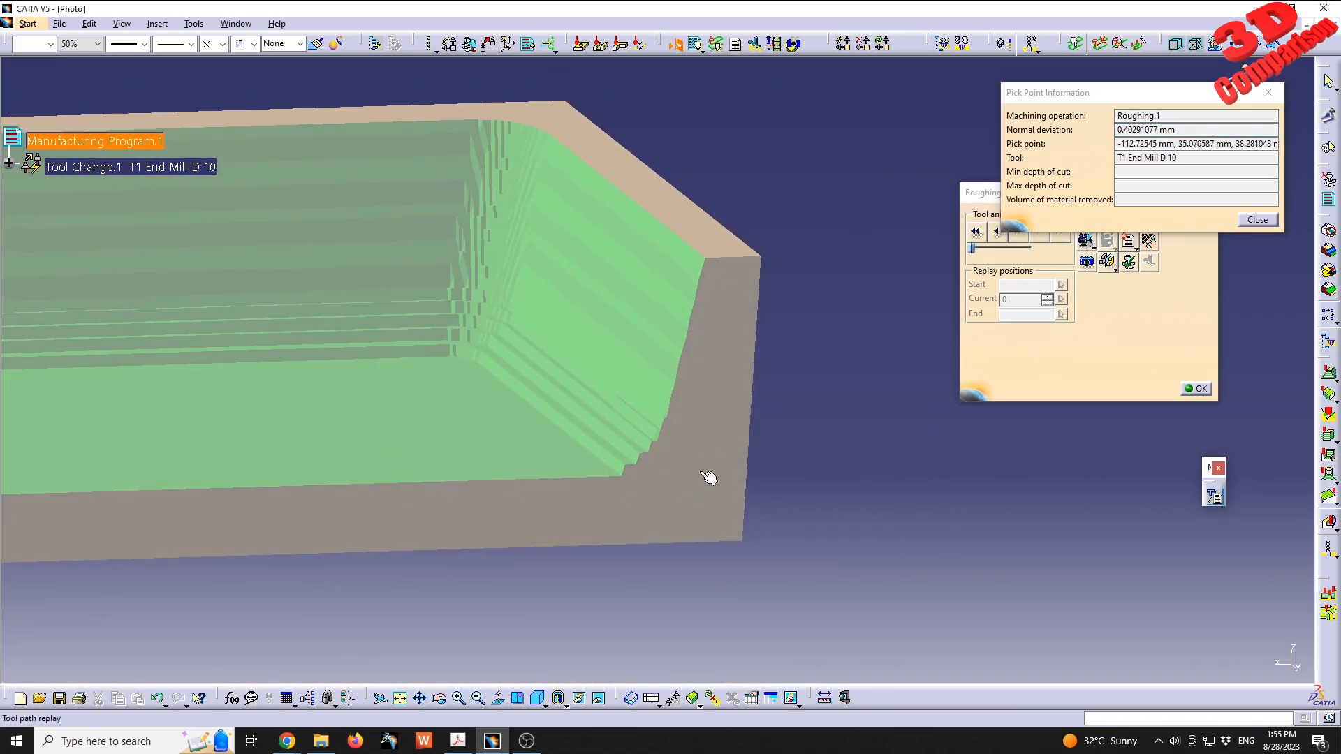
{"action": "left_click", "coordinate": [1257, 220]}
{"action": "left_click", "coordinate": [1196, 389]}
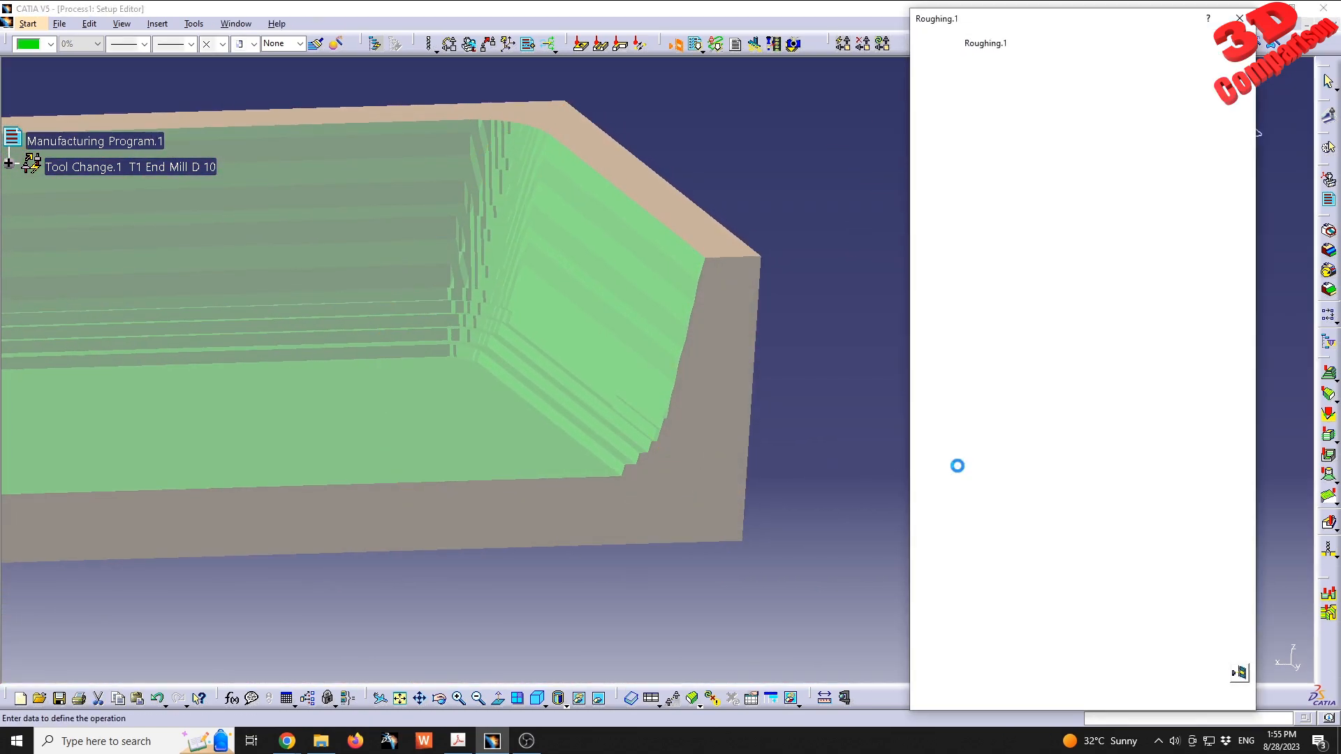
- Set the machining tolerance in the roughing strategy to 0.01 mm
{"action": "left_click", "coordinate": [938, 80]}
{"action": "middle_click_drag", "start_coordinate": [794, 417], "coordinate": [606, 428]}
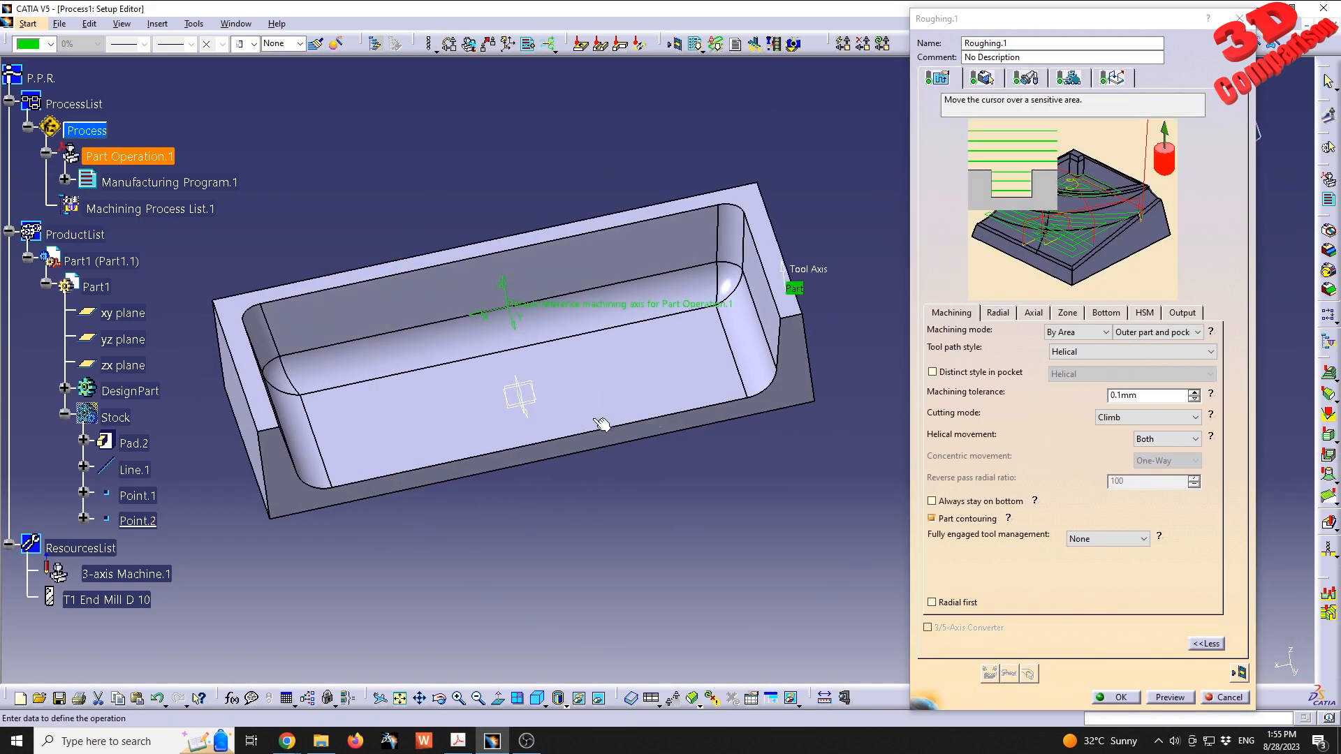
{"action": "left_click", "coordinate": [930, 391]}
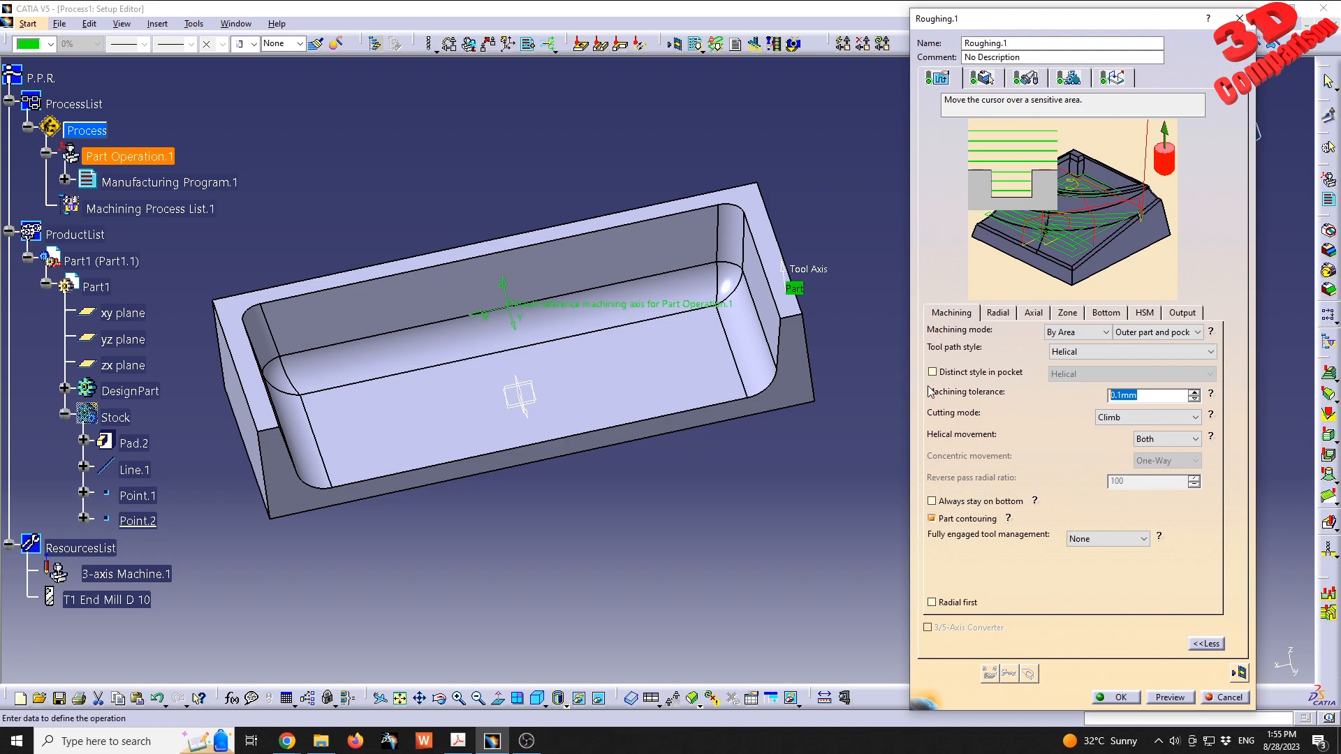
- Recompute the Roughing.1 tool path with the finer tolerance and generate its photo simulation
{"action": "left_click", "coordinate": [1239, 674]}
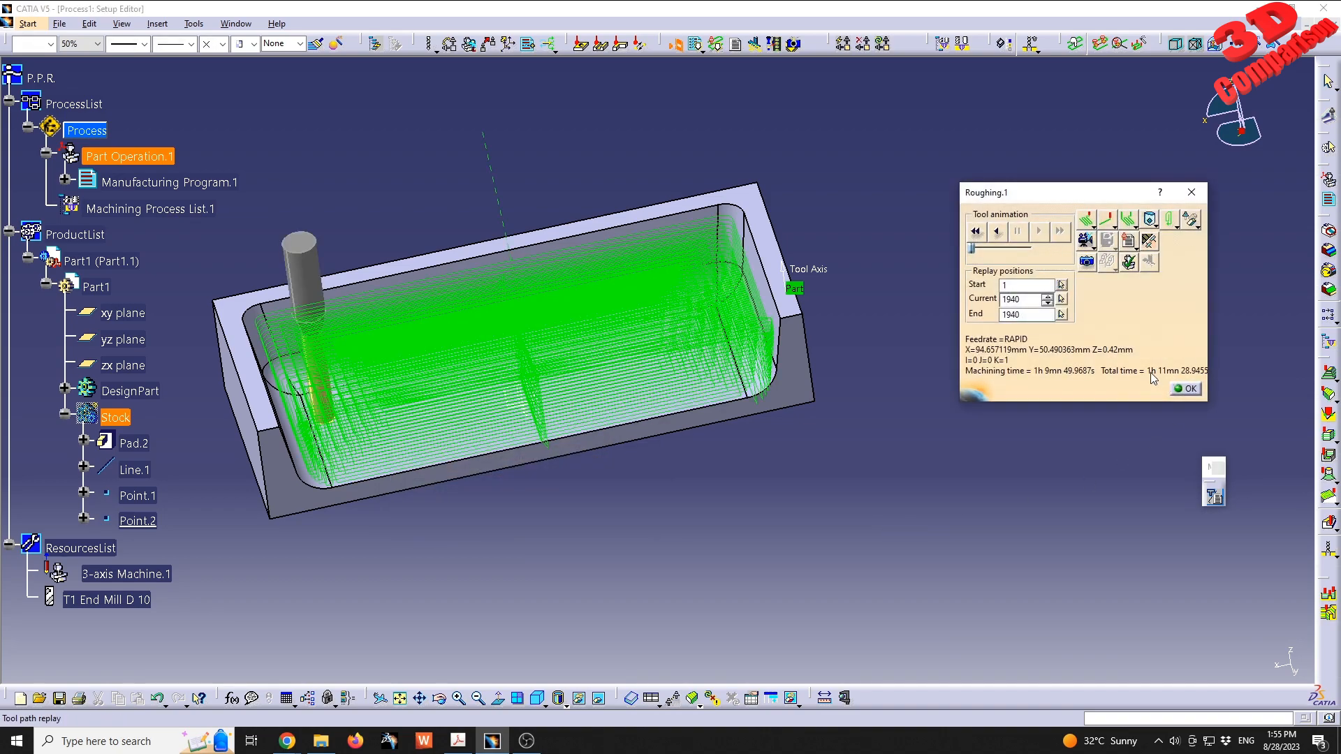
{"action": "left_click", "coordinate": [1087, 262]}
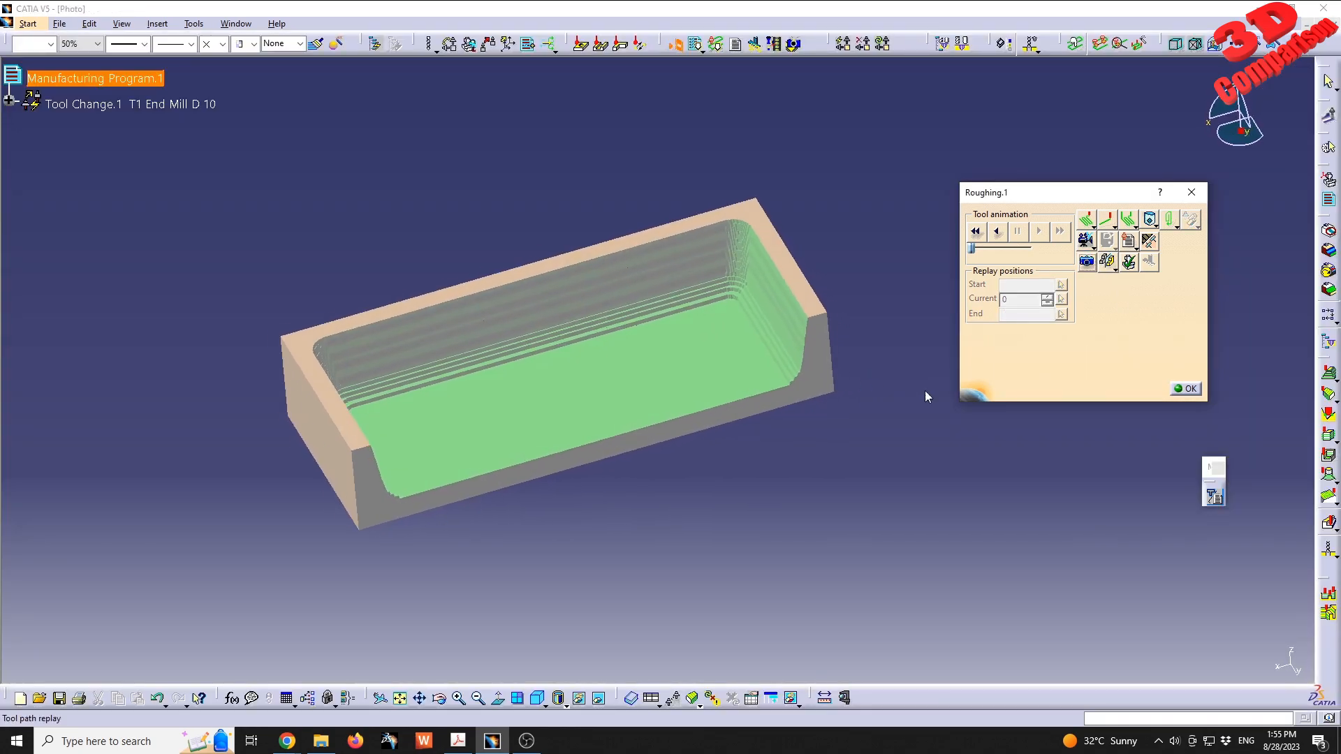
{"action": "middle_click_drag", "start_coordinate": [772, 465], "coordinate": [651, 445]}
- Pick points on the recomputed pocket's stepped corner and end wall to read their normal deviation
{"action": "left_click", "coordinate": [518, 407]}
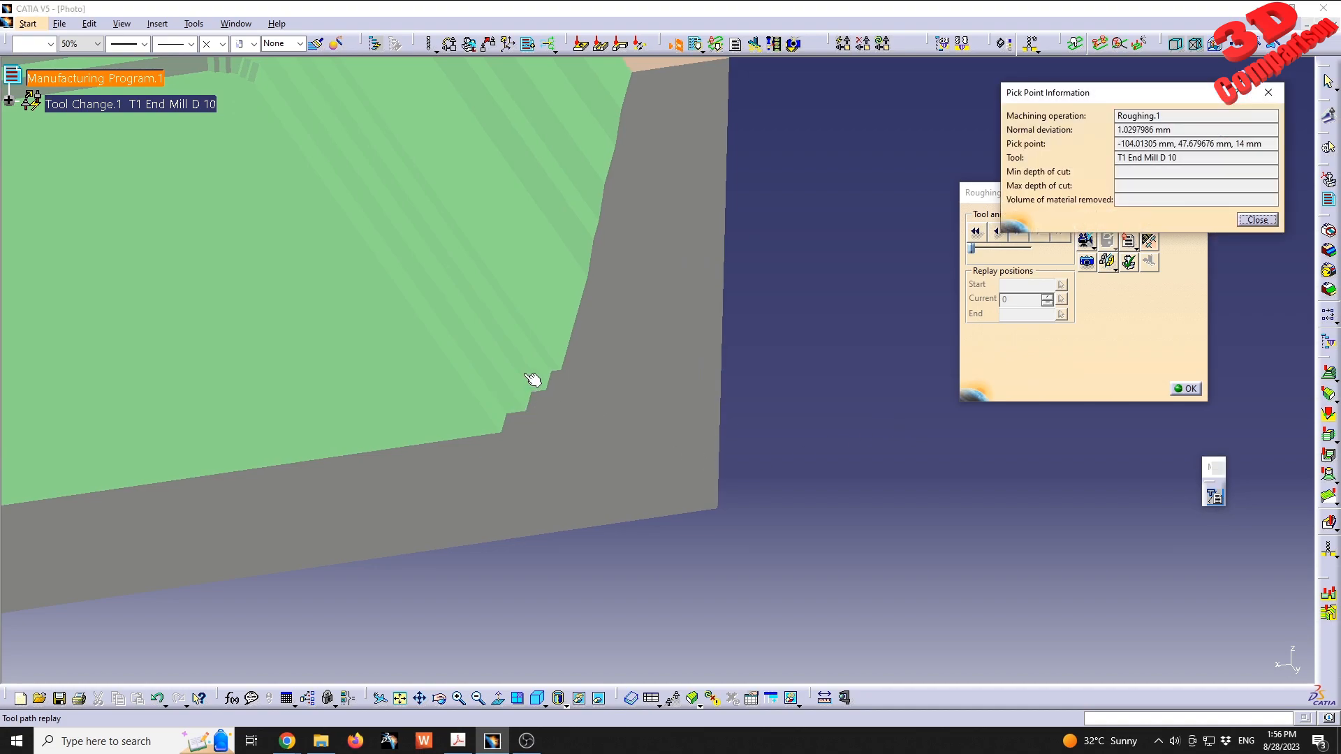
{"action": "left_click", "coordinate": [542, 338]}
{"action": "left_click", "coordinate": [577, 241]}
{"action": "left_click", "coordinate": [538, 375]}
{"action": "scroll", "coordinate": [568, 408], "scroll_direction": "up", "scroll_amount": 1}
{"action": "middle_click_drag", "start_coordinate": [573, 412], "coordinate": [688, 552]}
{"action": "left_click", "coordinate": [655, 401]}
{"action": "left_click", "coordinate": [668, 368]}
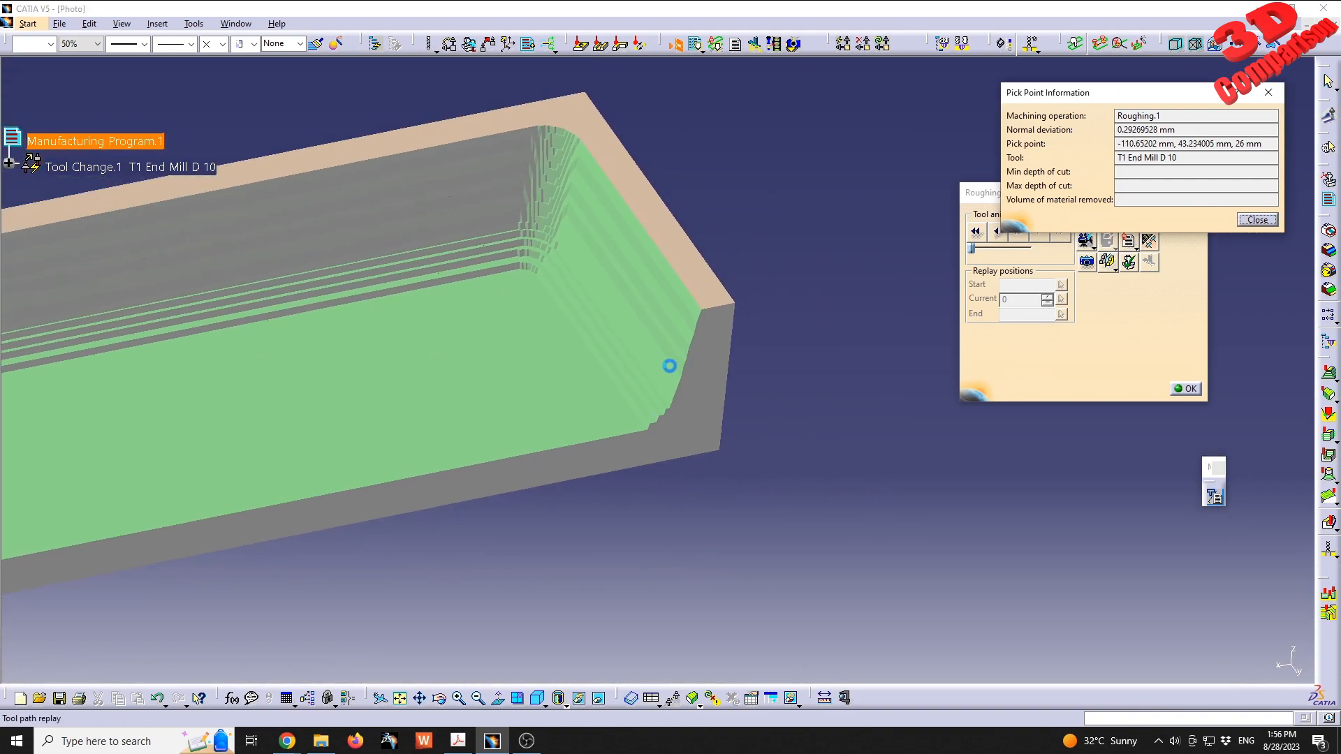
{"action": "middle_click_drag", "start_coordinate": [668, 360], "coordinate": [716, 428]}
{"action": "left_click", "coordinate": [1180, 130]}
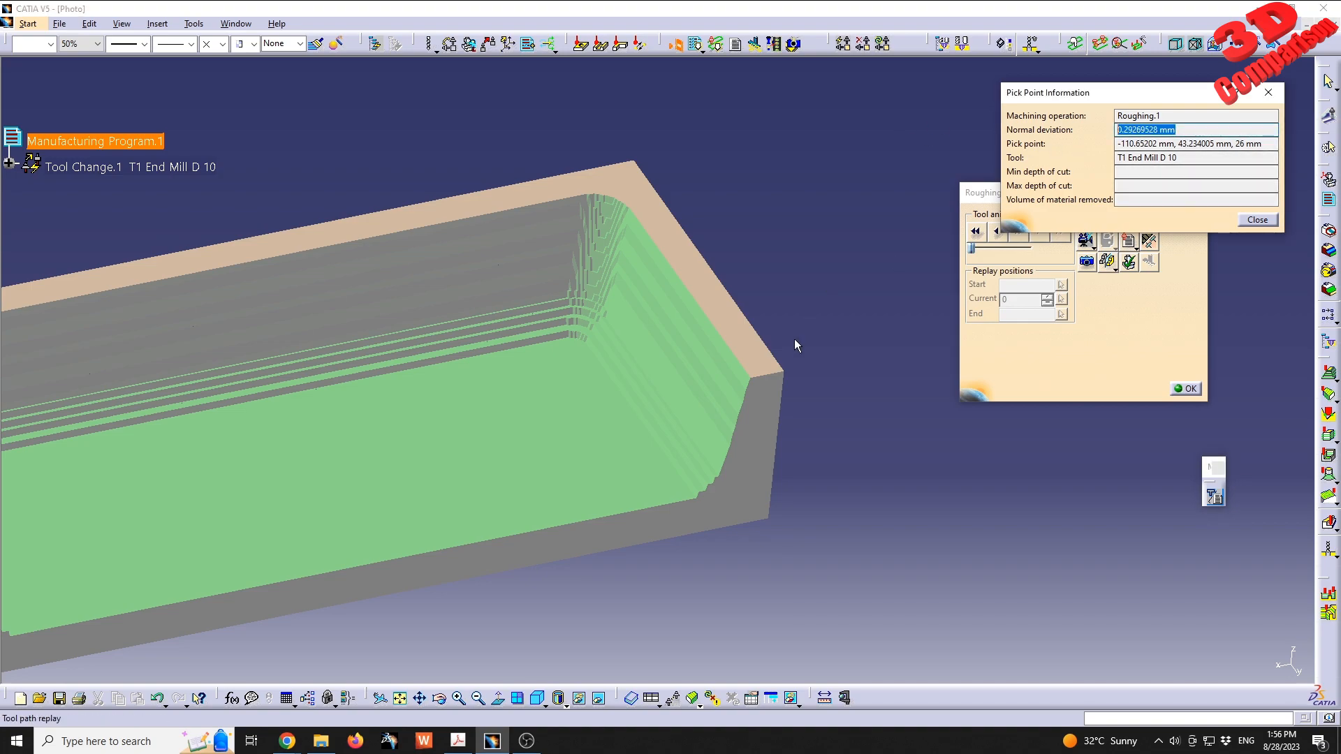
{"action": "middle_click_drag", "start_coordinate": [704, 532], "coordinate": [580, 421]}
{"action": "left_click", "coordinate": [590, 414]}
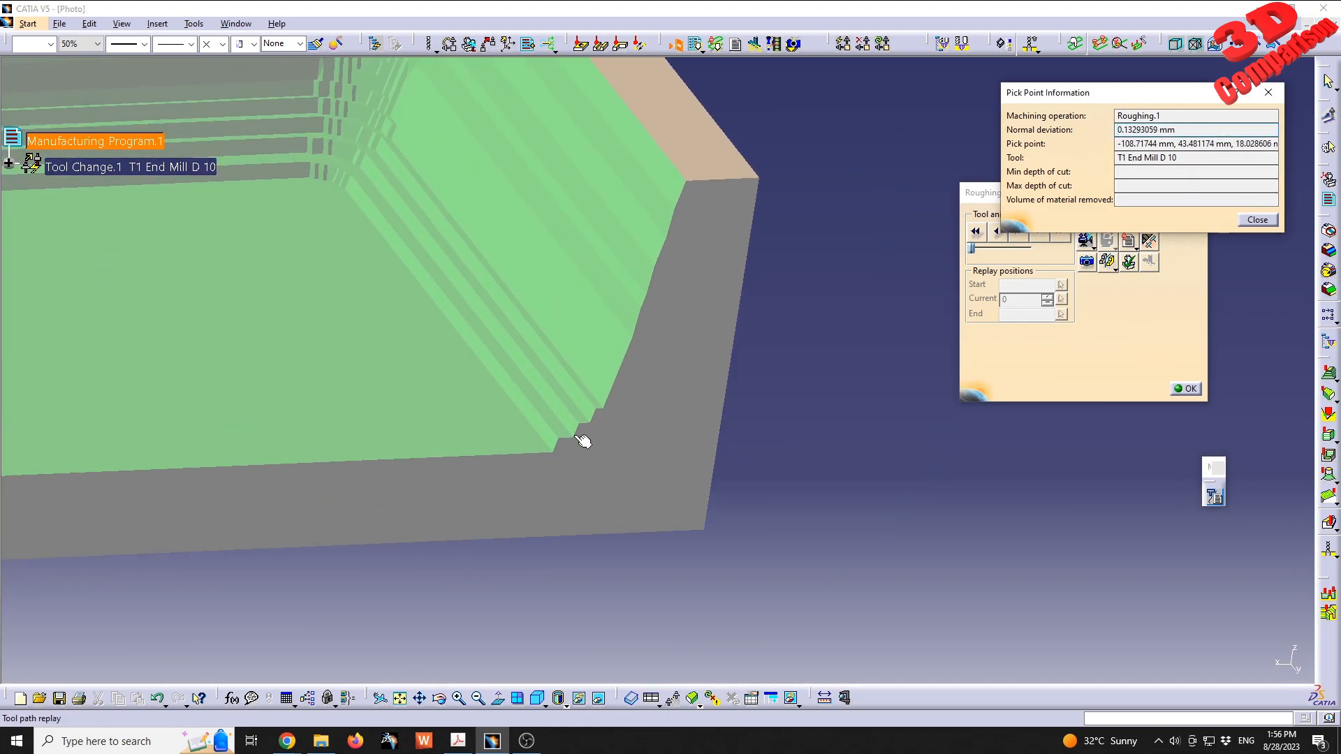
- Close the point information and replay, check the end mill's geometry, and set the machining feedrate of Roughing.1 to 2000 mm_mn
{"action": "left_click", "coordinate": [1257, 219]}
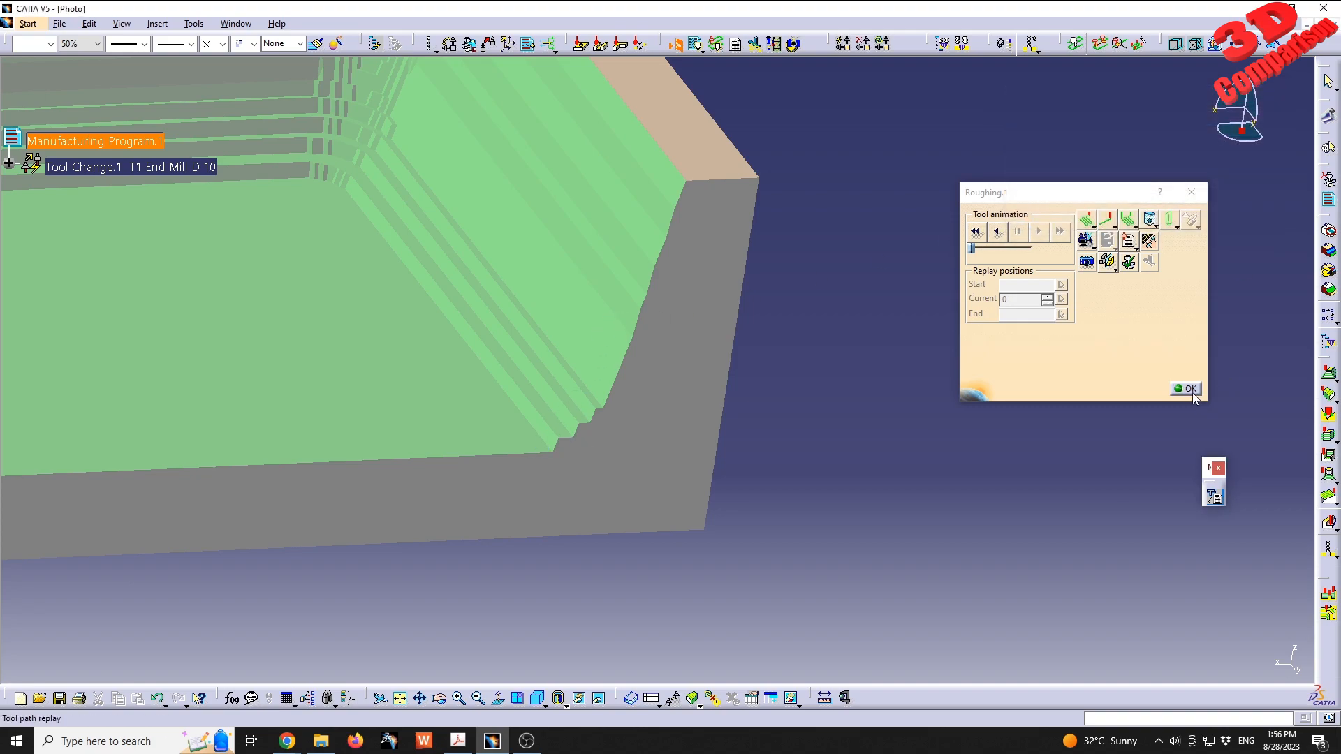
{"action": "left_click", "coordinate": [1187, 389]}
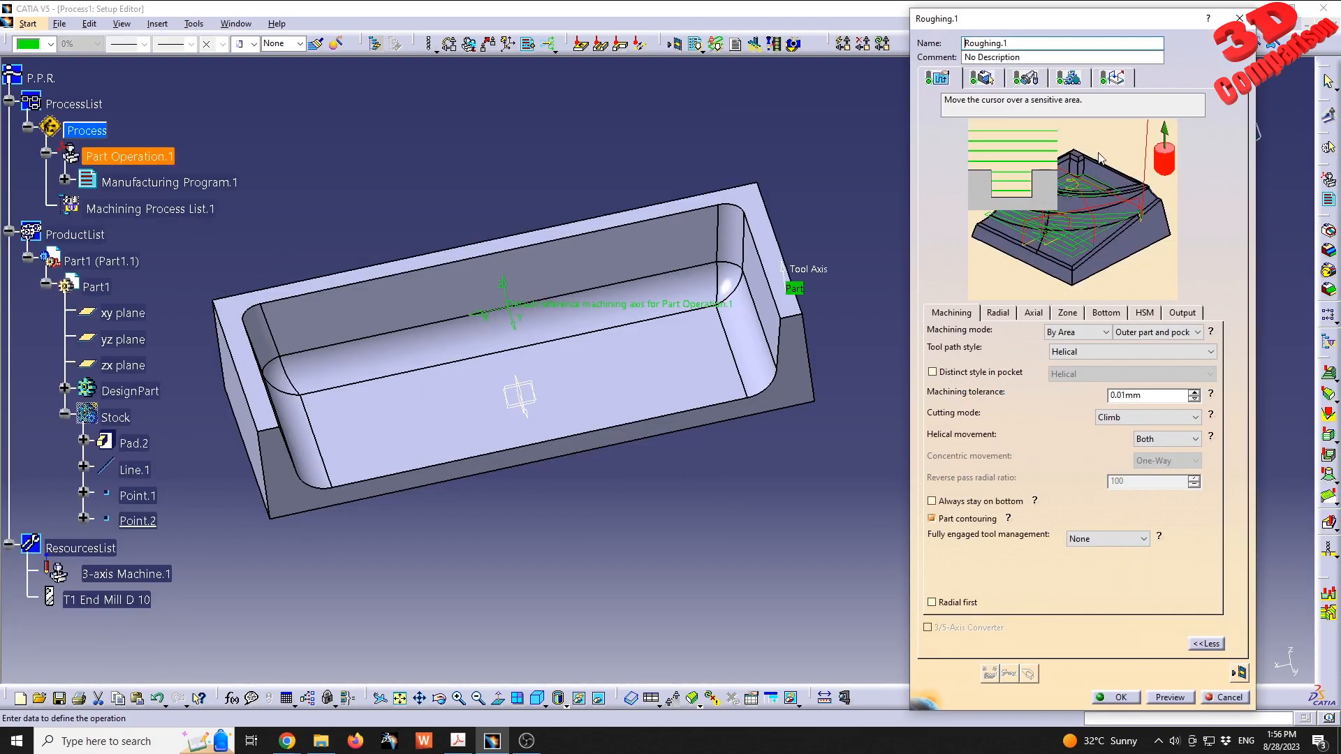
{"action": "left_click", "coordinate": [1067, 79]}
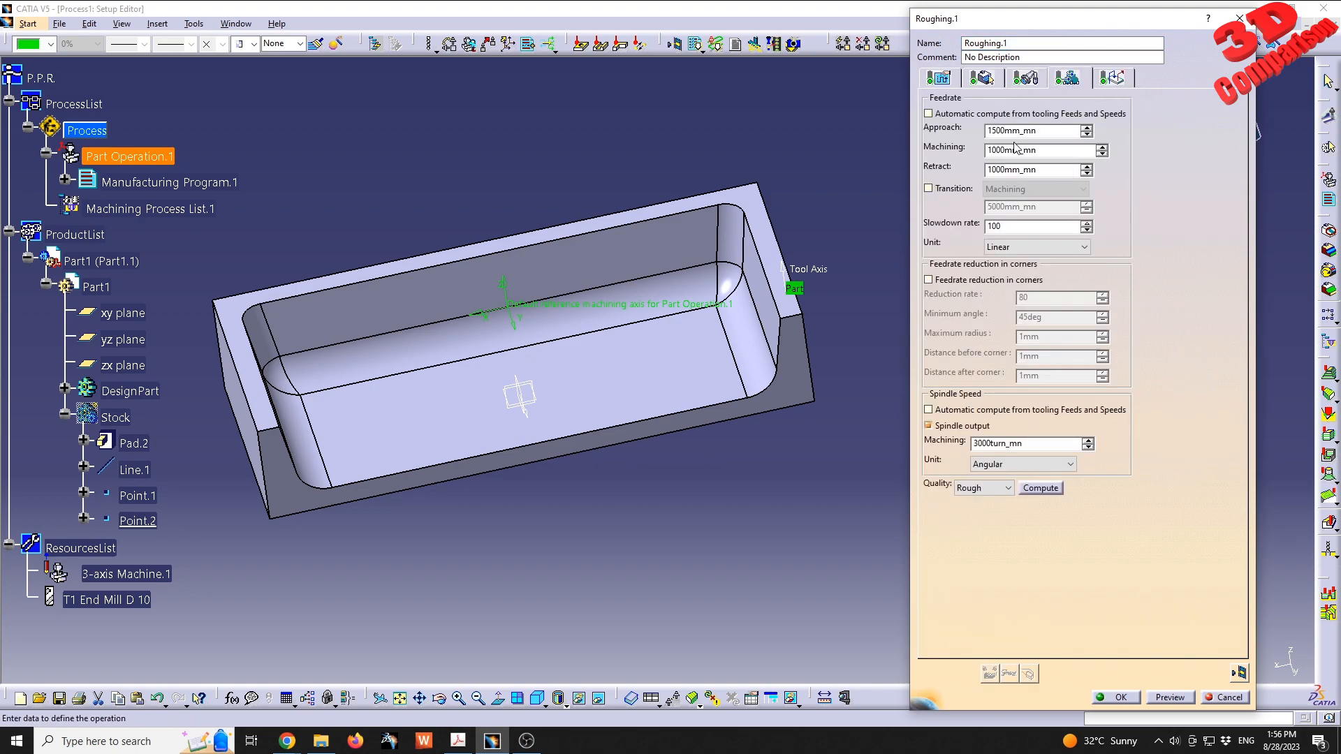
{"action": "double_click", "coordinate": [1007, 150]}
{"action": "left_click", "coordinate": [1027, 79]}
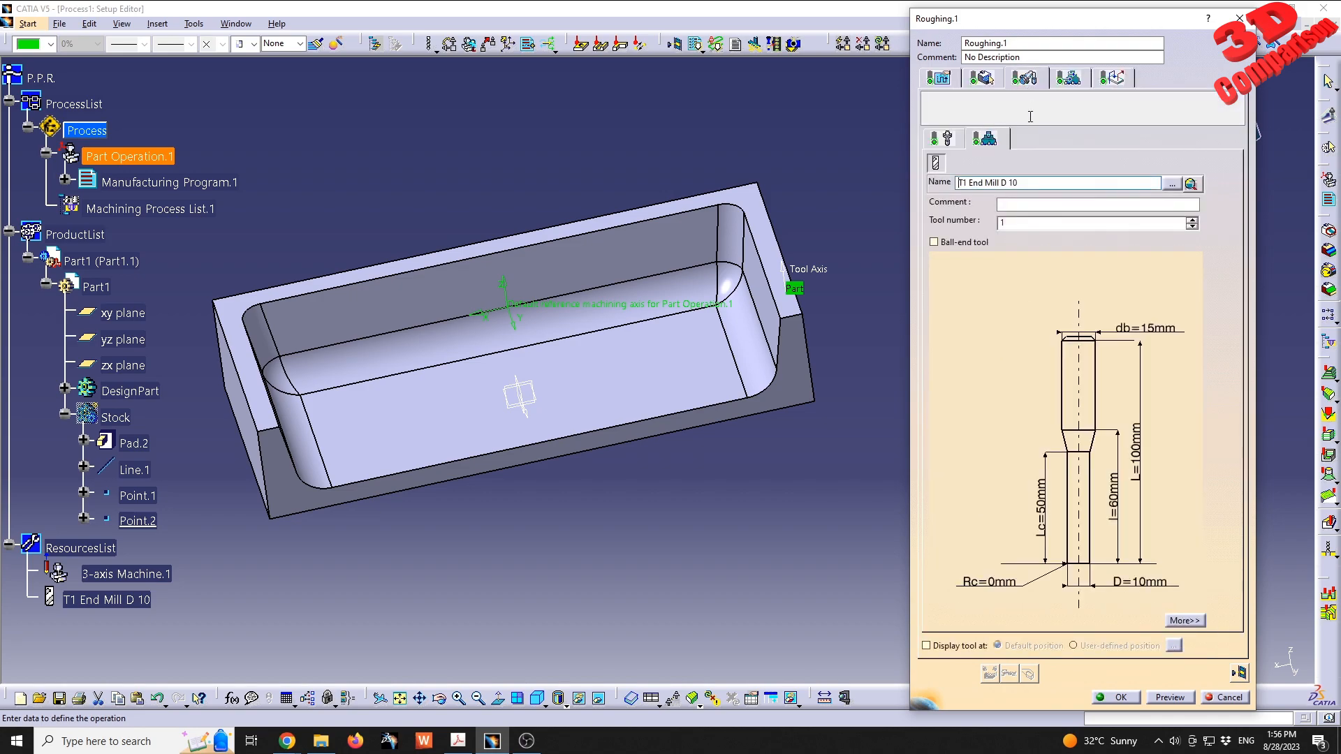
{"action": "middle_click_drag", "start_coordinate": [1021, 403], "coordinate": [1010, 376]}
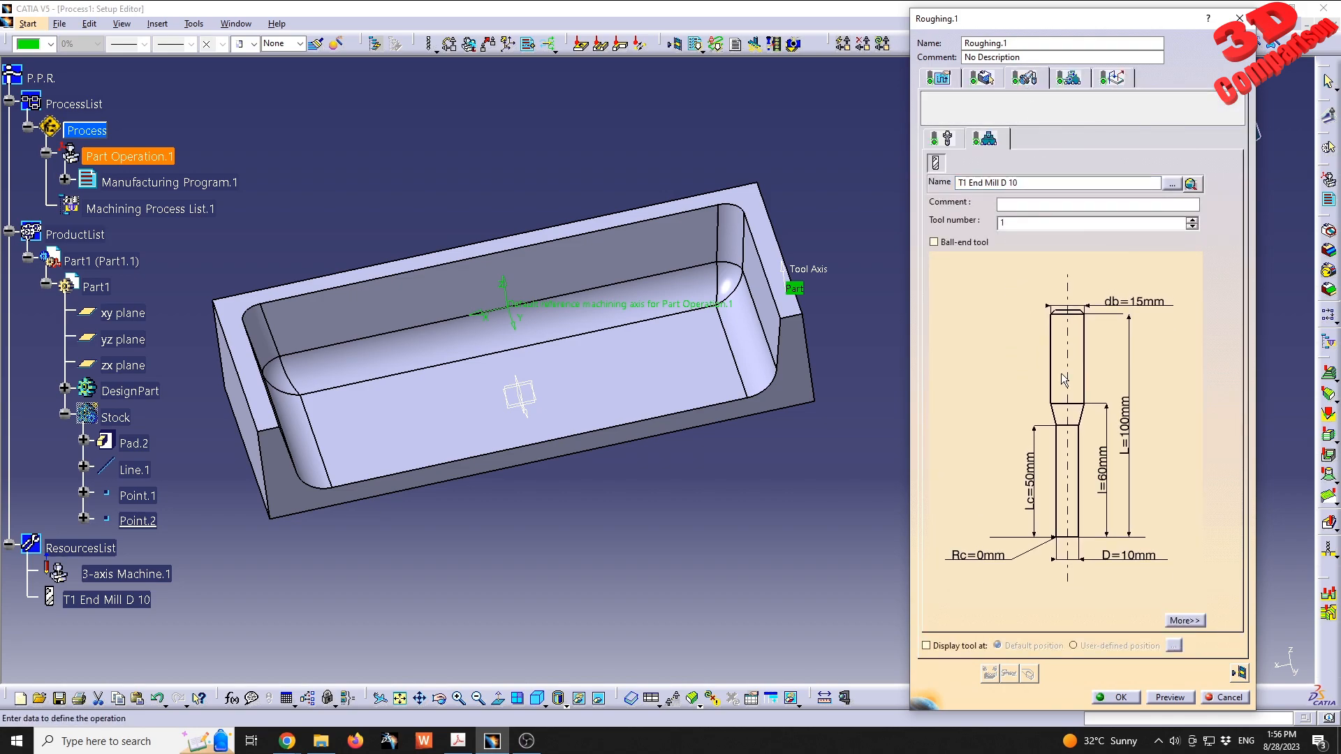
{"action": "left_click", "coordinate": [1068, 78]}
{"action": "left_click_drag", "start_coordinate": [1007, 150], "coordinate": [994, 142]}
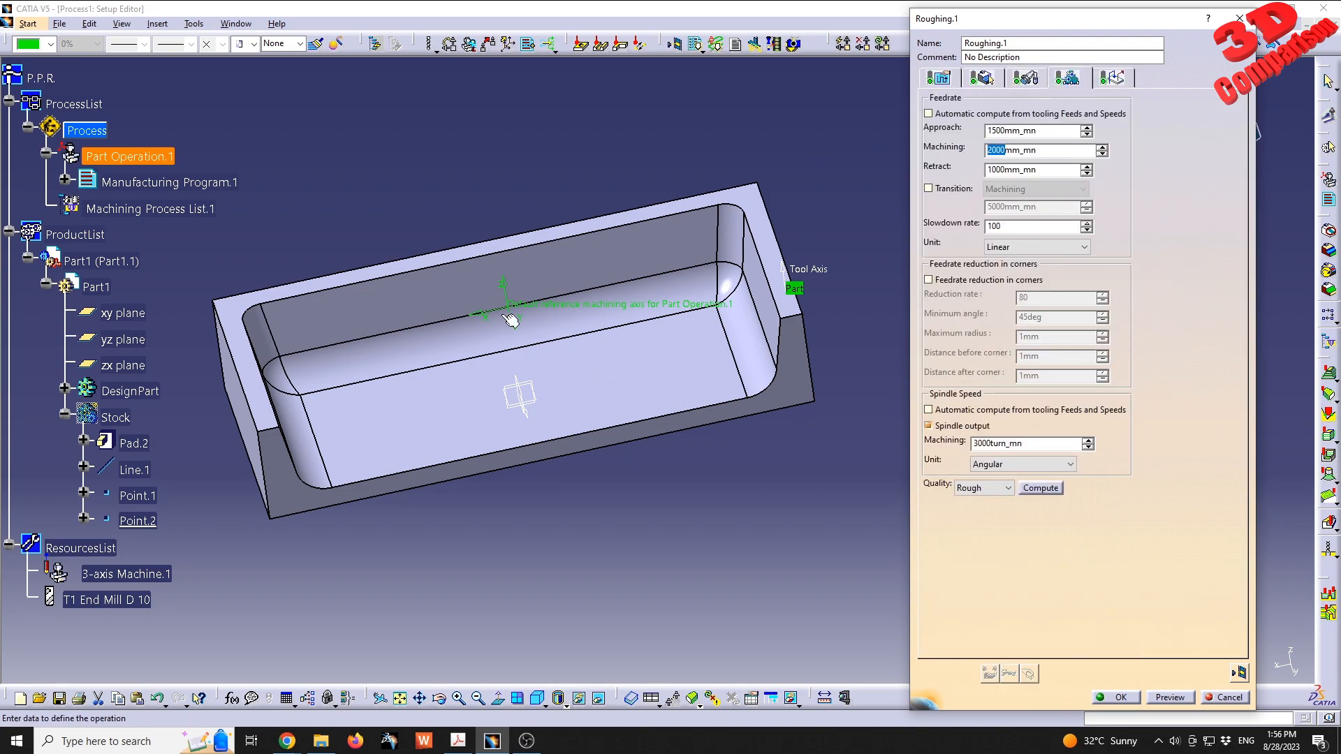
- Set the maximum cut depth in the roughing strategy's axial parameters to 3 mm
{"action": "left_click", "coordinate": [985, 79]}
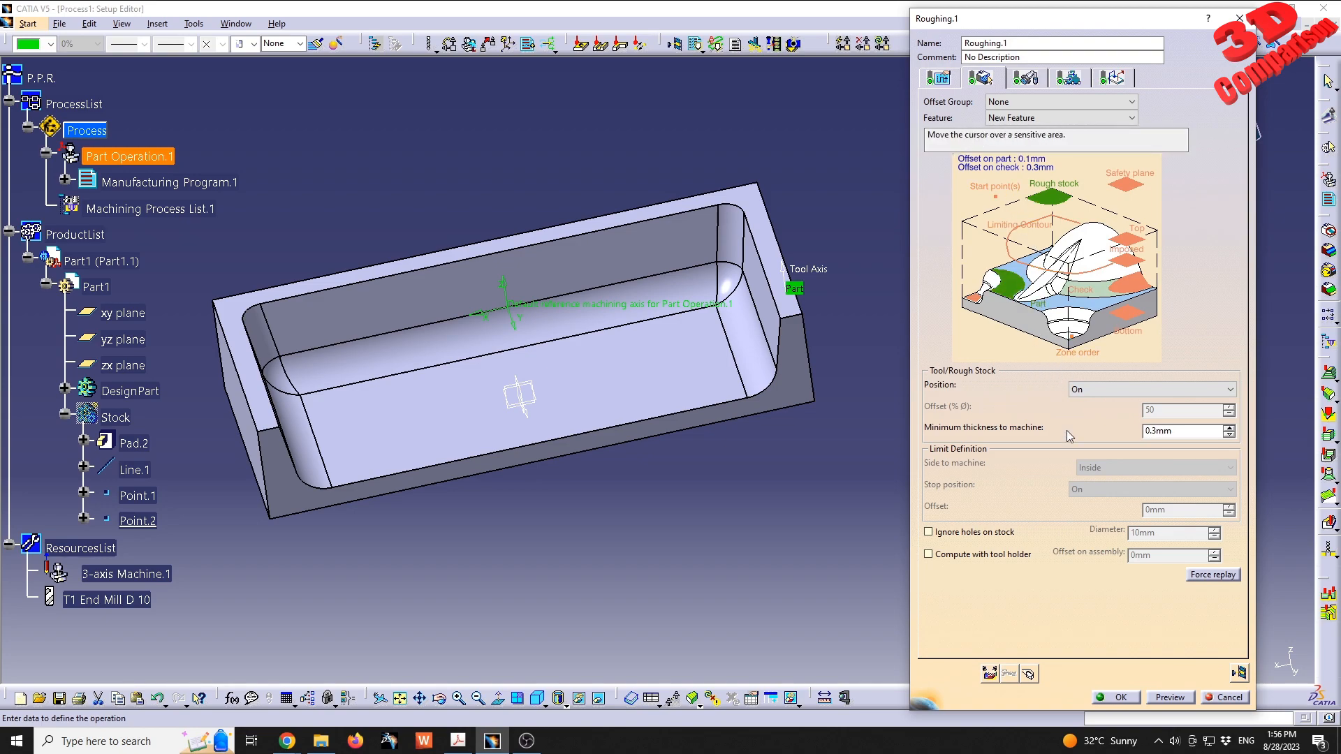
{"action": "left_click", "coordinate": [943, 79]}
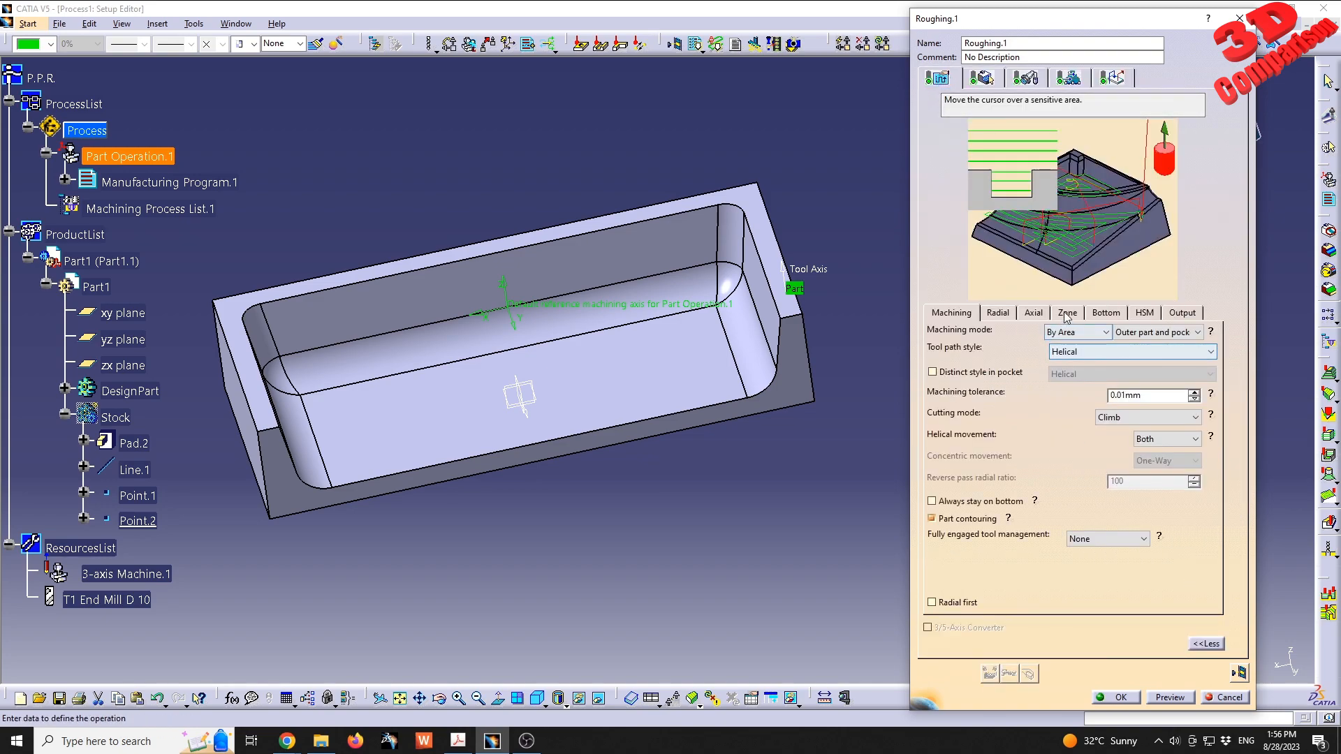
{"action": "left_click", "coordinate": [1035, 315]}
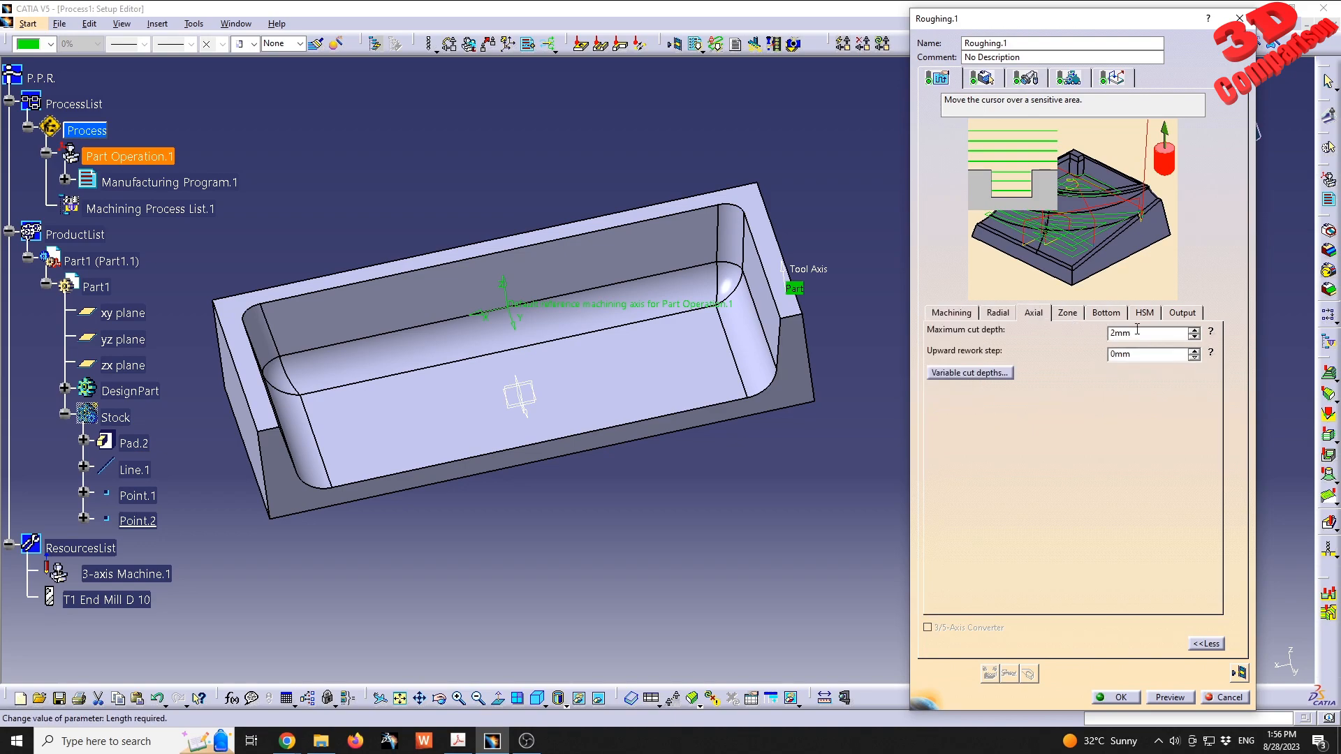
{"action": "double_click", "coordinate": [1109, 336]}
{"action": "type", "text": "3mm"}
{"action": "key", "text": "Tab"}
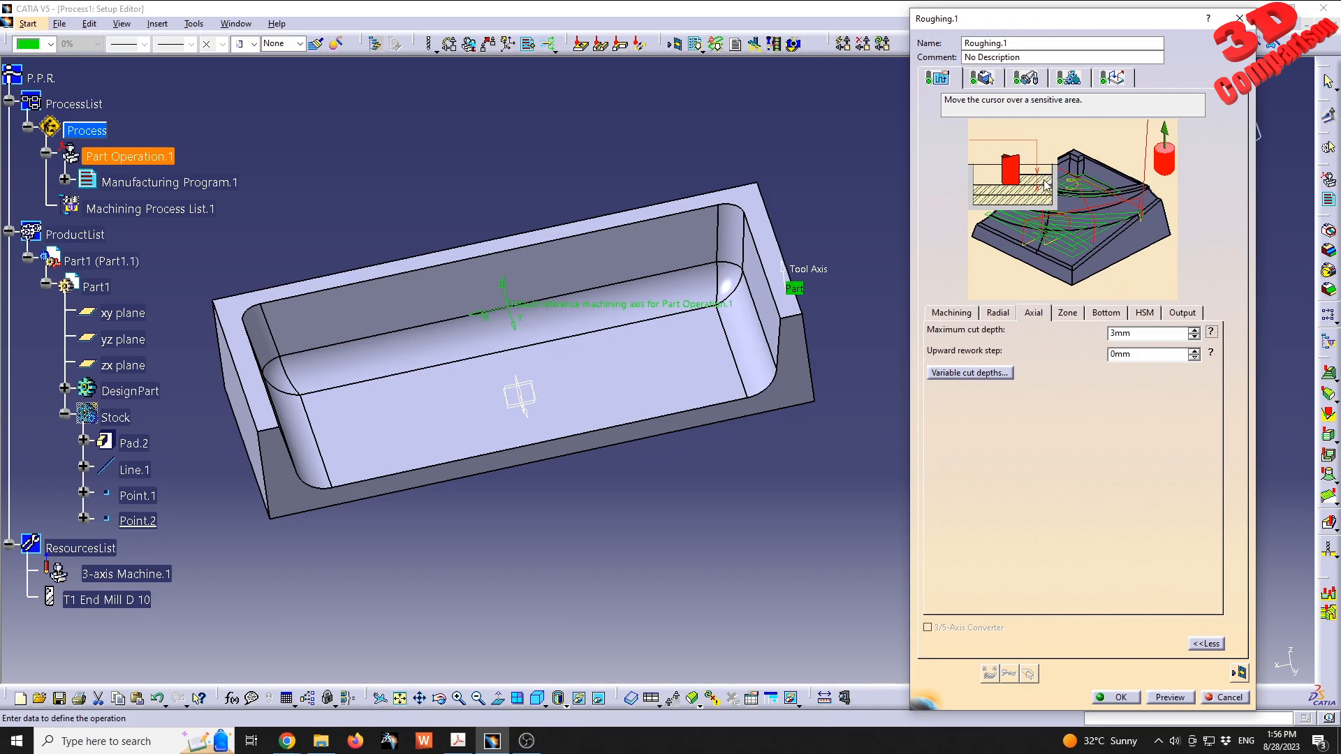
- Recompute the Roughing.1 tool path with the updated feedrate and cut depth, check its machining time and close the replay
{"action": "left_click", "coordinate": [1240, 673]}
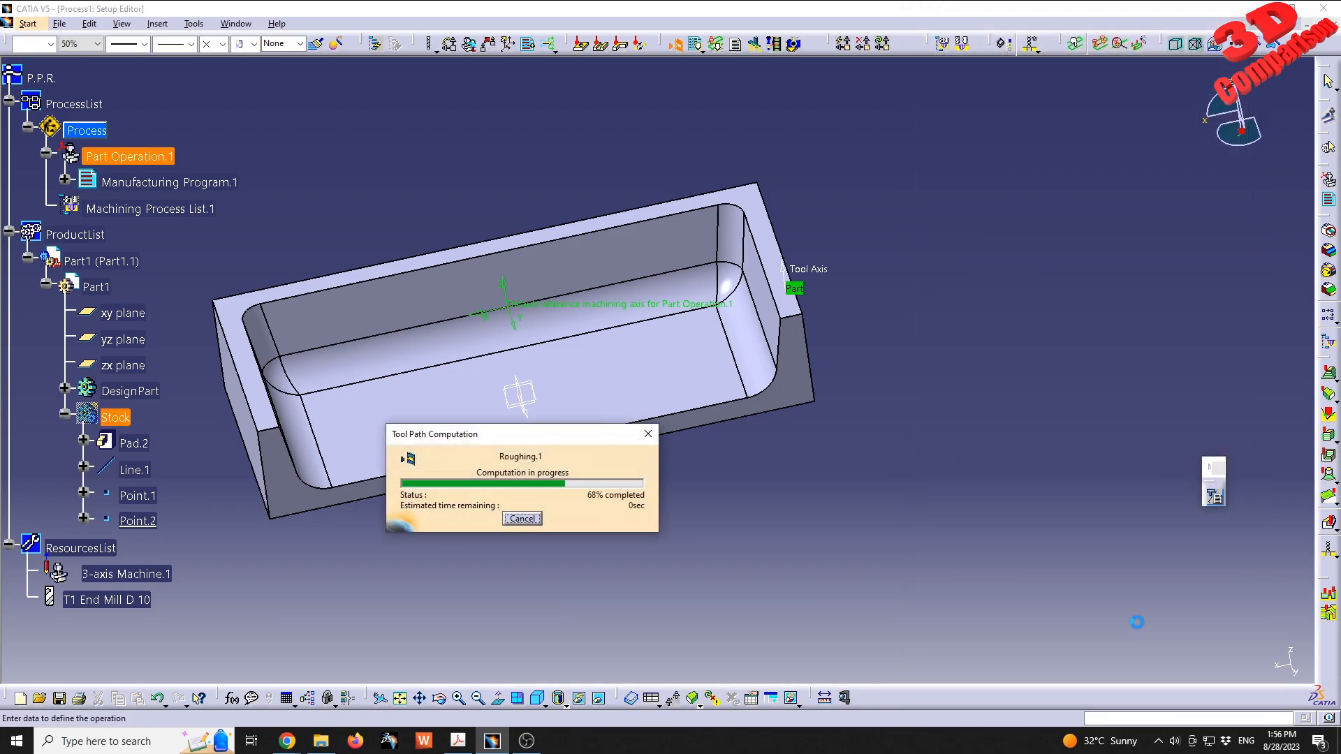
{"action": "middle_click_drag", "start_coordinate": [557, 420], "coordinate": [776, 428]}
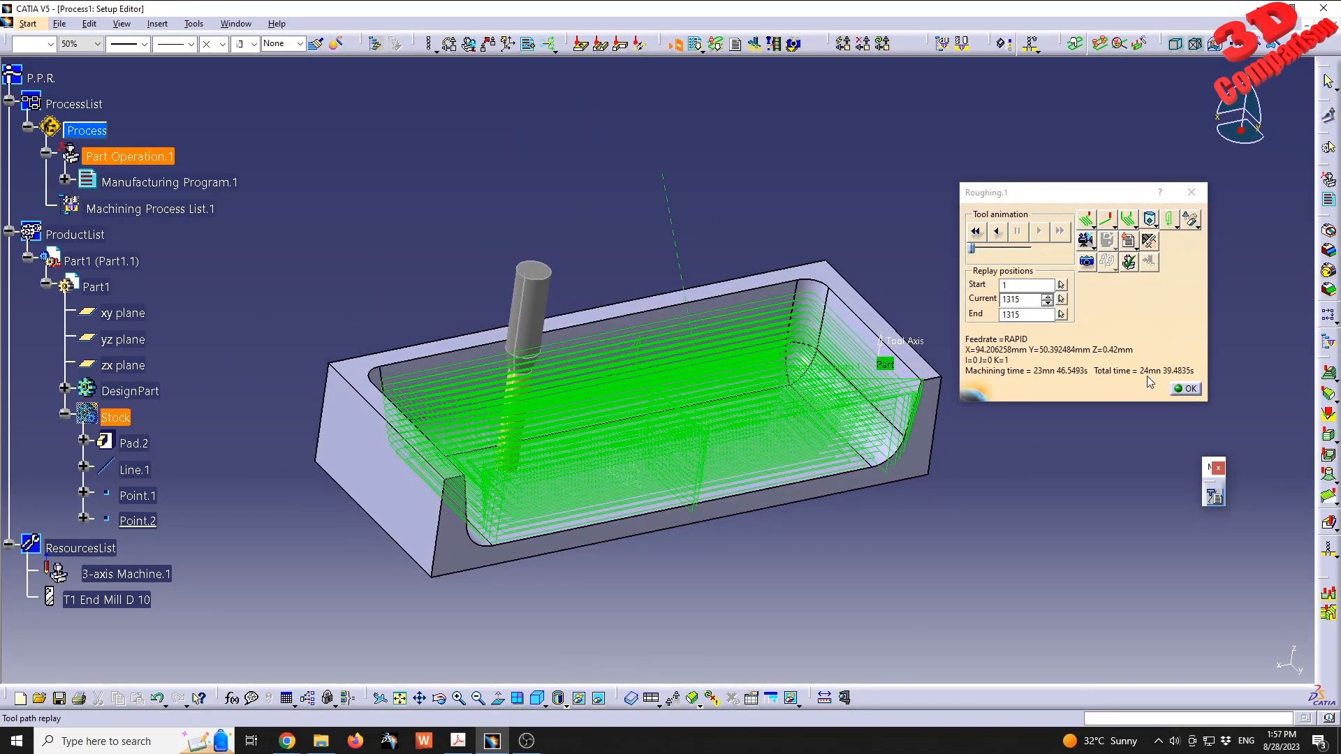
{"action": "left_click", "coordinate": [1188, 389]}
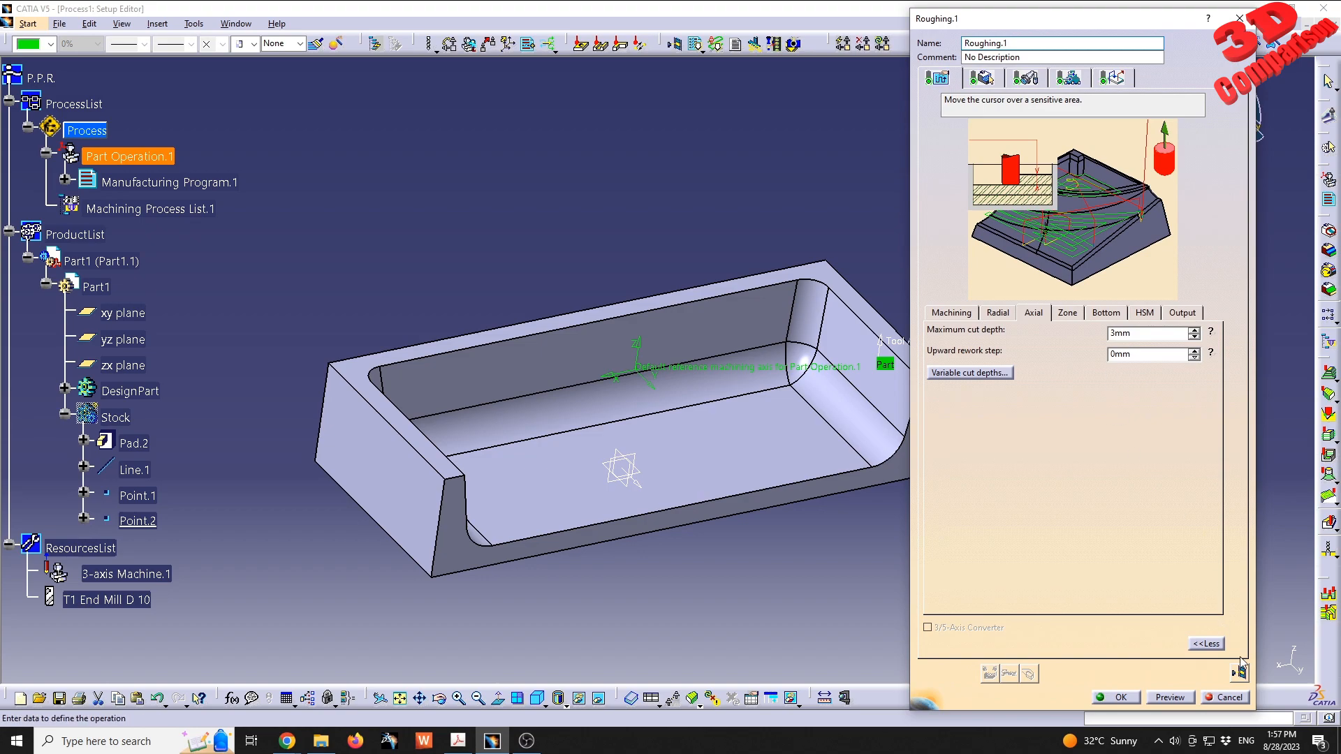
- Replay Roughing.1 with a photo simulation, inspect the remaining material around the pocket from several angles, and close the replay
{"action": "left_click", "coordinate": [1242, 669]}
{"action": "left_click", "coordinate": [1087, 264]}
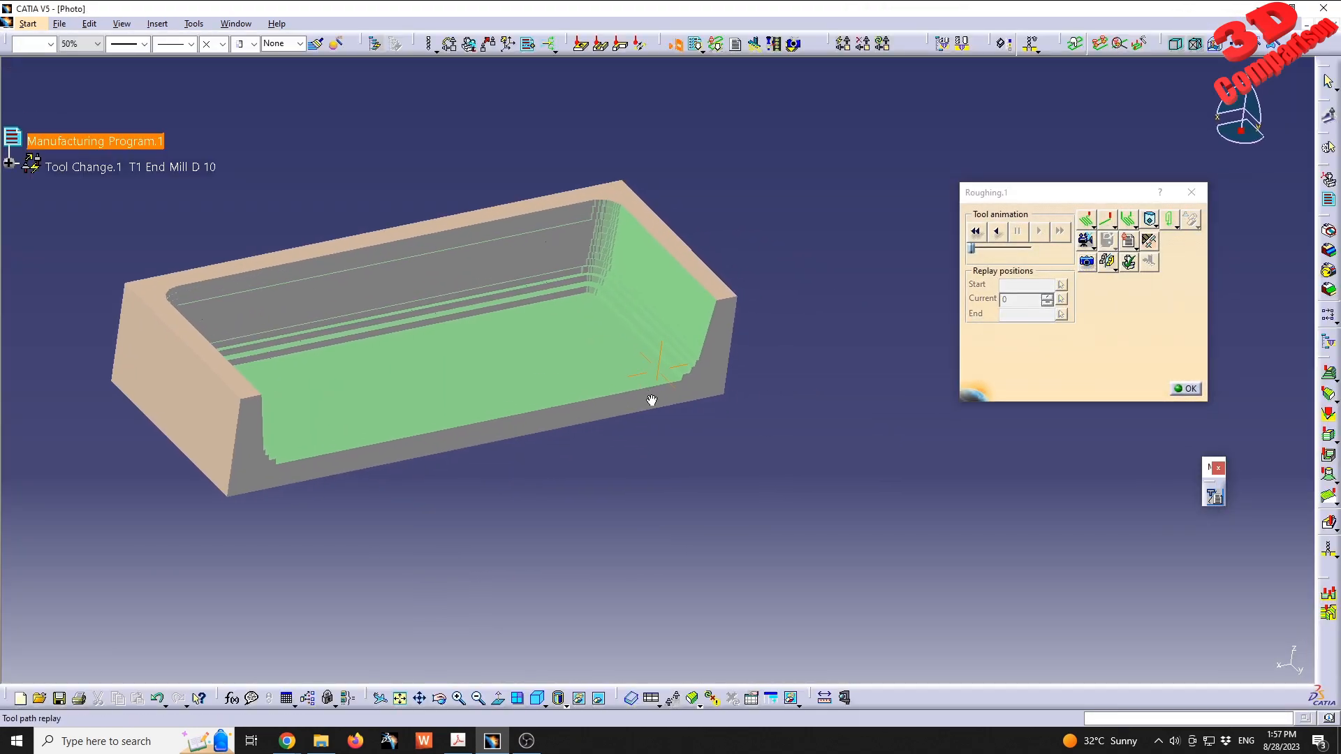
{"action": "middle_click_drag", "start_coordinate": [652, 401], "coordinate": [622, 245]}
{"action": "left_click", "coordinate": [829, 414]}
{"action": "middle_click_drag", "start_coordinate": [851, 380], "coordinate": [711, 464]}
{"action": "left_click", "coordinate": [726, 422]}
{"action": "left_click", "coordinate": [766, 378]}
{"action": "left_click", "coordinate": [785, 351]}
{"action": "middle_click_drag", "start_coordinate": [604, 310], "coordinate": [660, 288]}
{"action": "left_click", "coordinate": [1196, 389]}
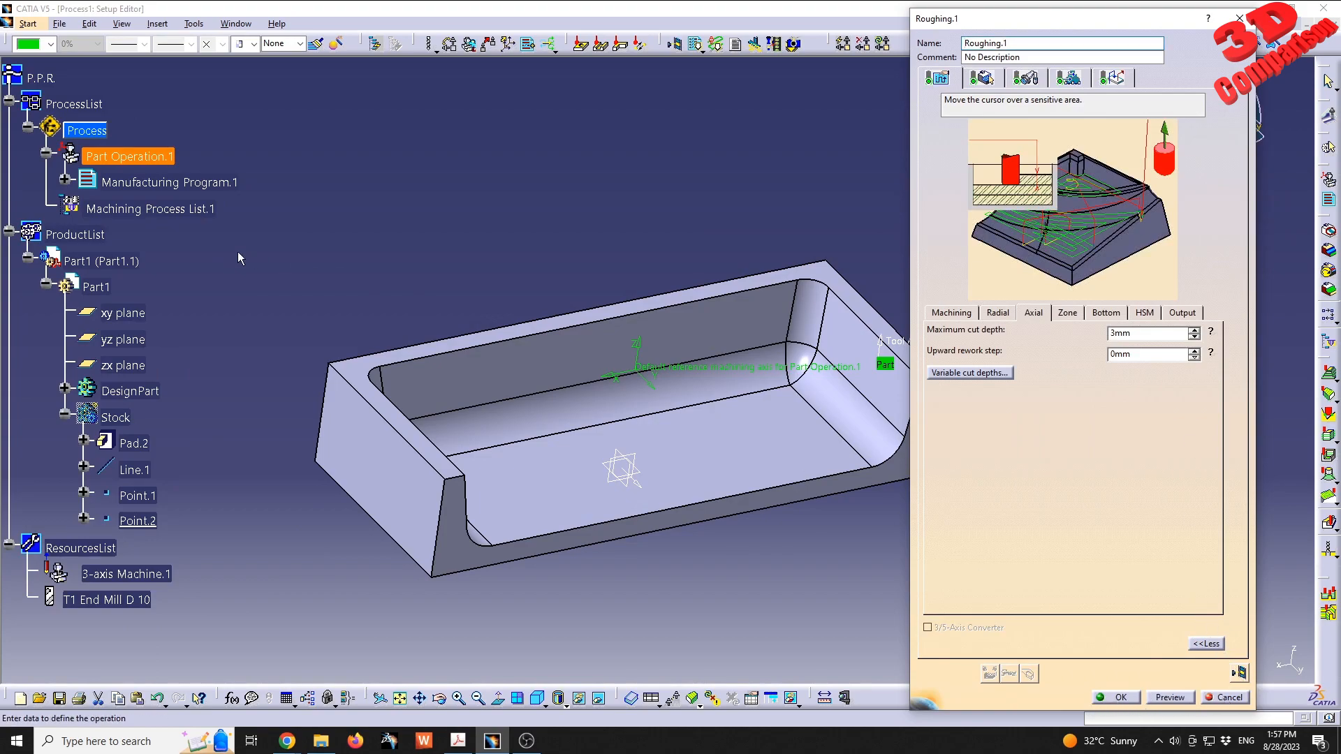
- Expand Manufacturing Program.1 down to its roughing operation and accept the Roughing.1 definition
{"action": "left_click", "coordinate": [66, 181]}
{"action": "left_click", "coordinate": [84, 206]}
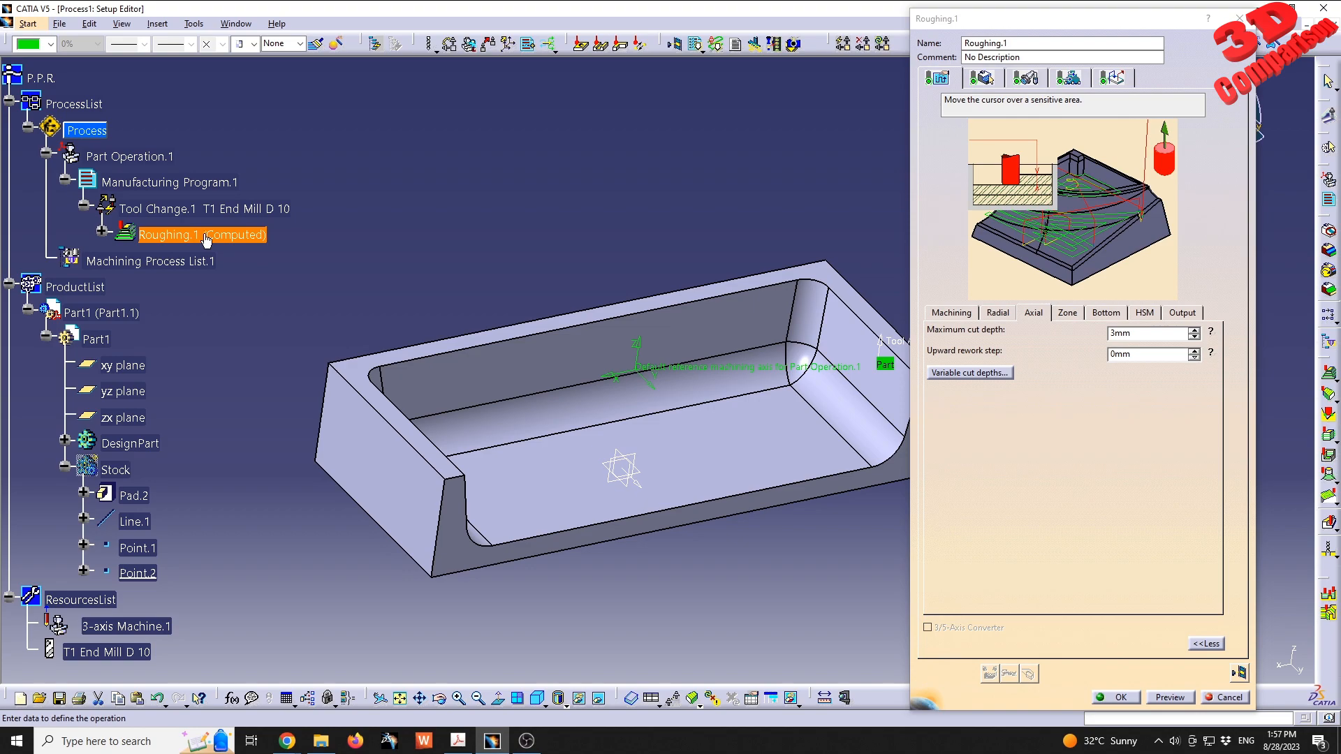
{"action": "left_click", "coordinate": [1111, 698]}
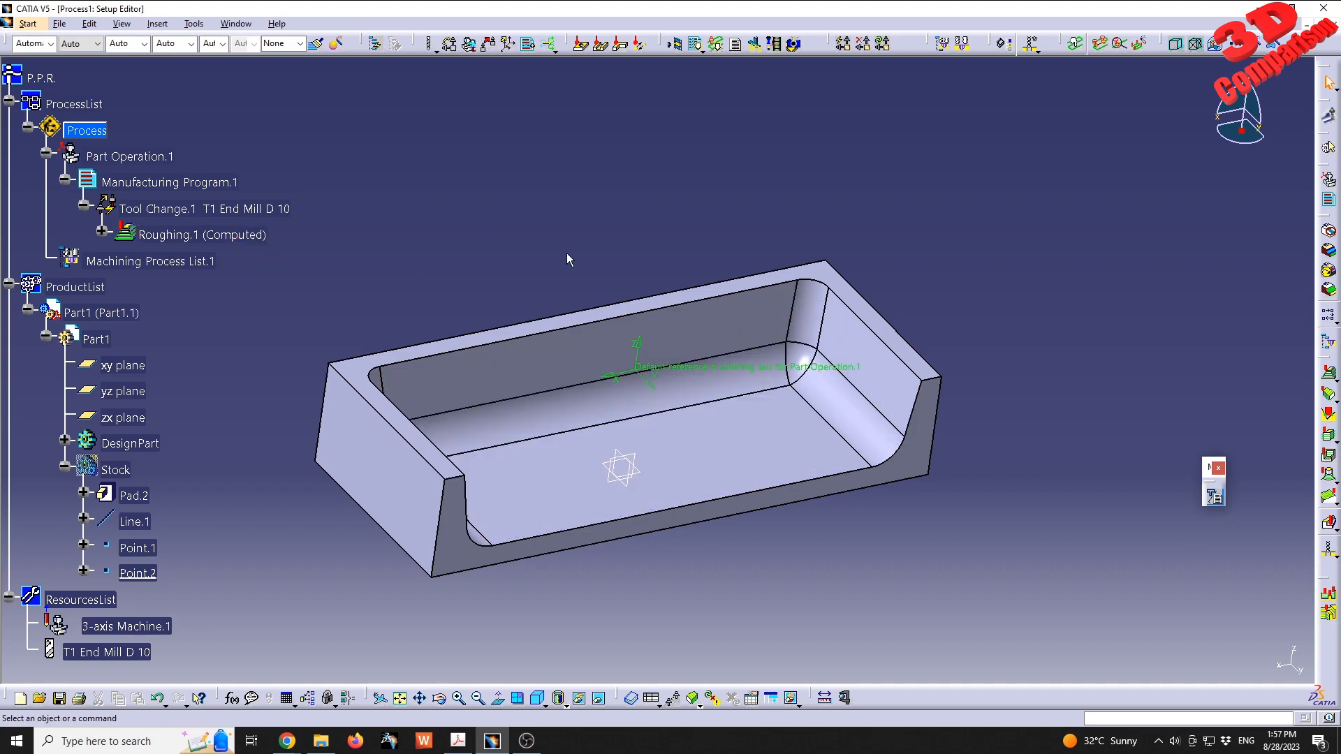
- Insert a ZLevel operation after Roughing.1 in the manufacturing program
{"action": "left_click", "coordinate": [227, 240]}
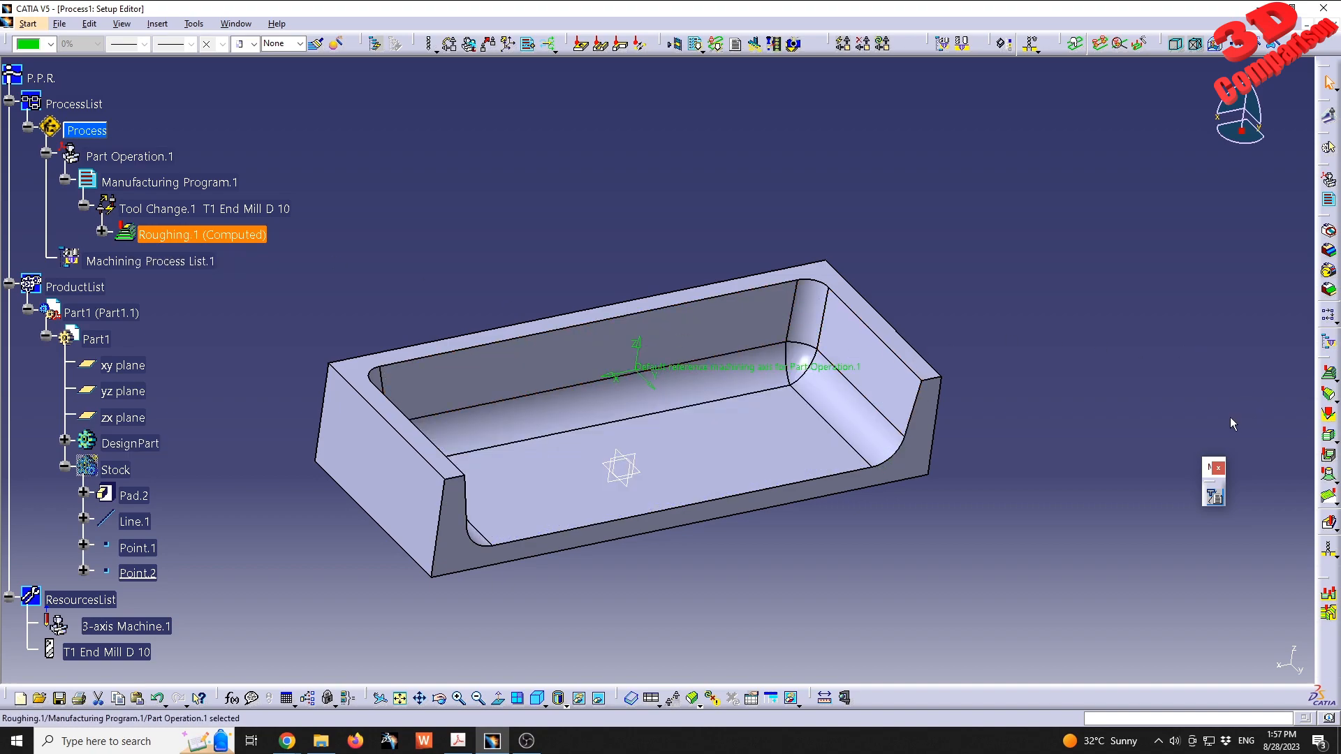
{"action": "left_click", "coordinate": [1329, 436]}
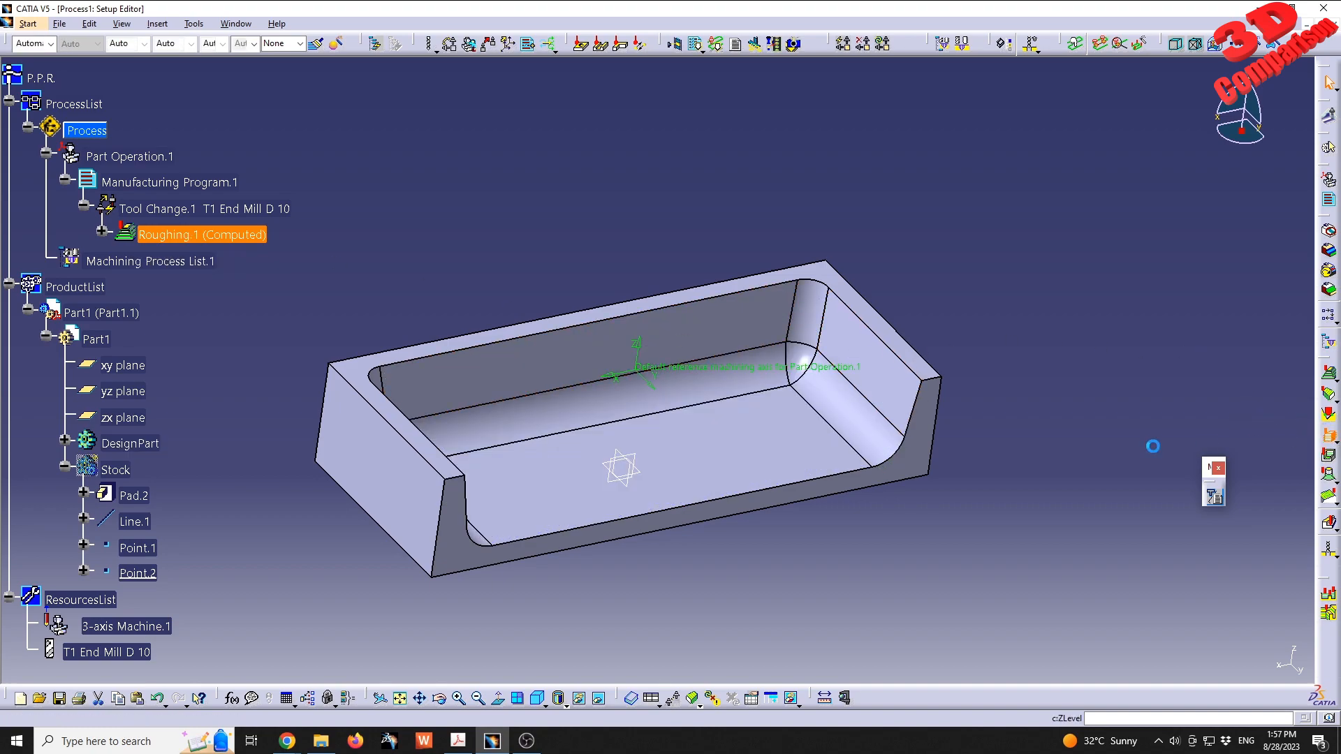
{"action": "middle_click_drag", "start_coordinate": [839, 394], "coordinate": [762, 373]}
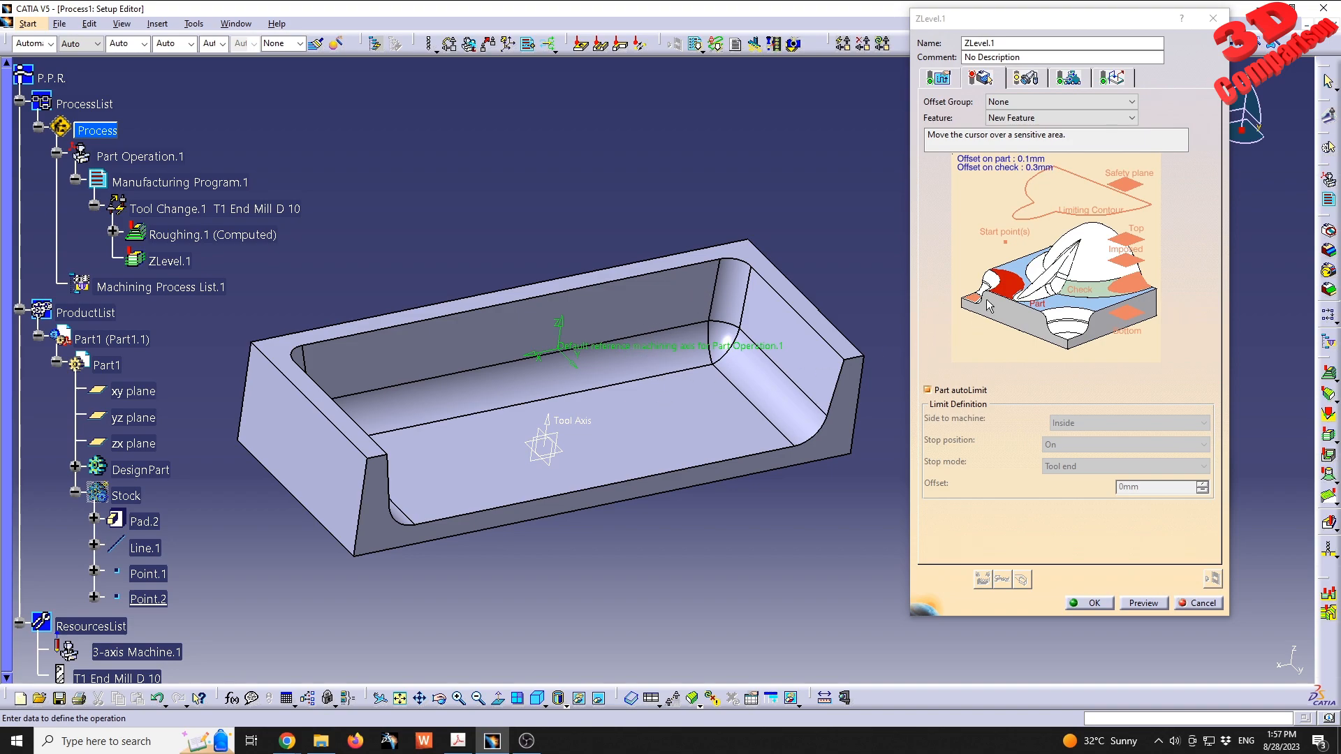
- Select the pocket's side walls and fillet faces as the ZLevel part geometry, leaving out the flat floor
{"action": "right_click", "coordinate": [1013, 282]}
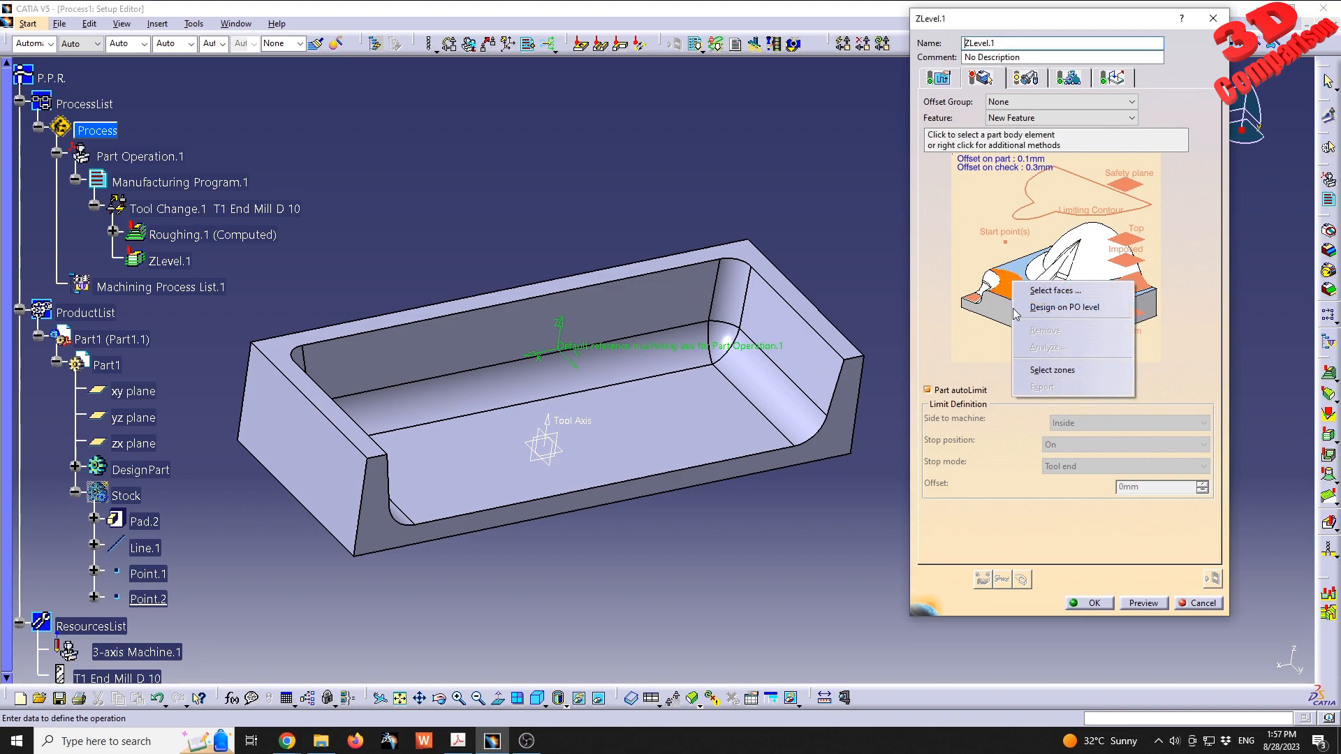
{"action": "left_click", "coordinate": [1046, 291]}
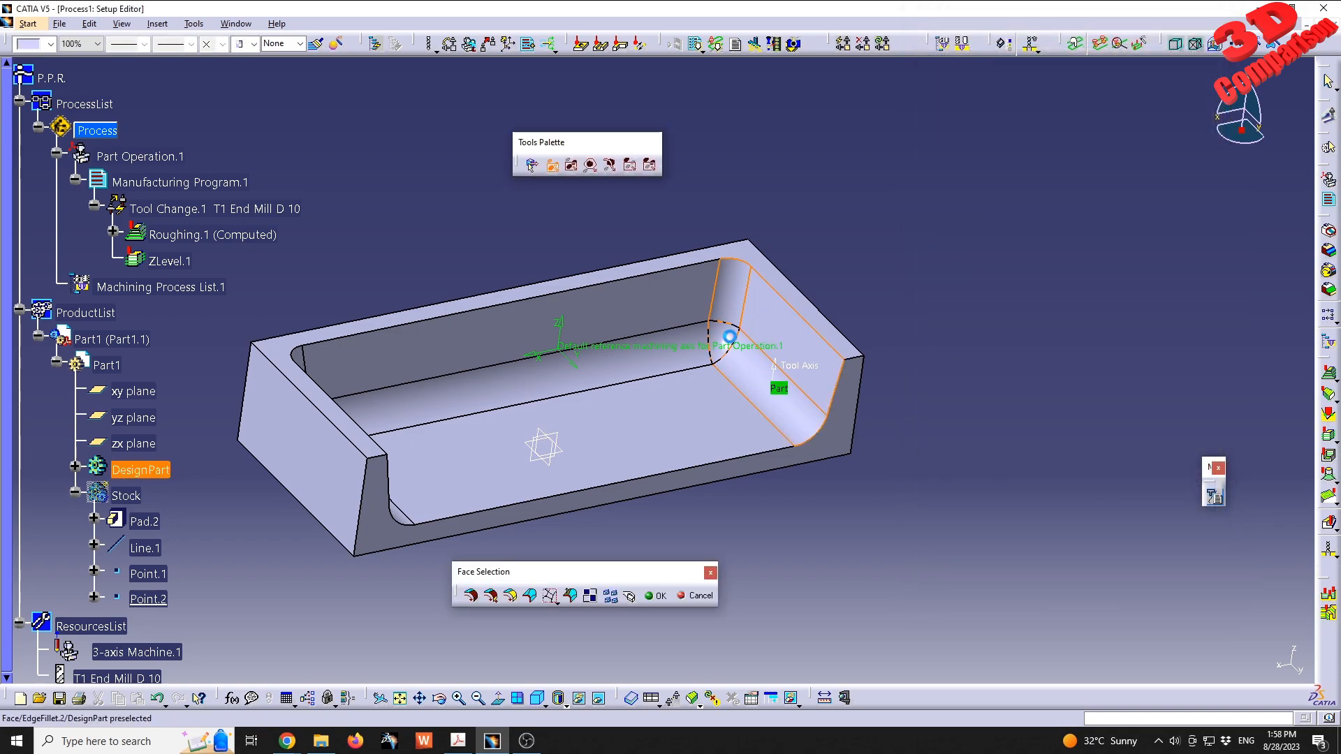
{"action": "left_click", "coordinate": [684, 340]}
{"action": "middle_click_drag", "start_coordinate": [683, 340], "coordinate": [509, 354]}
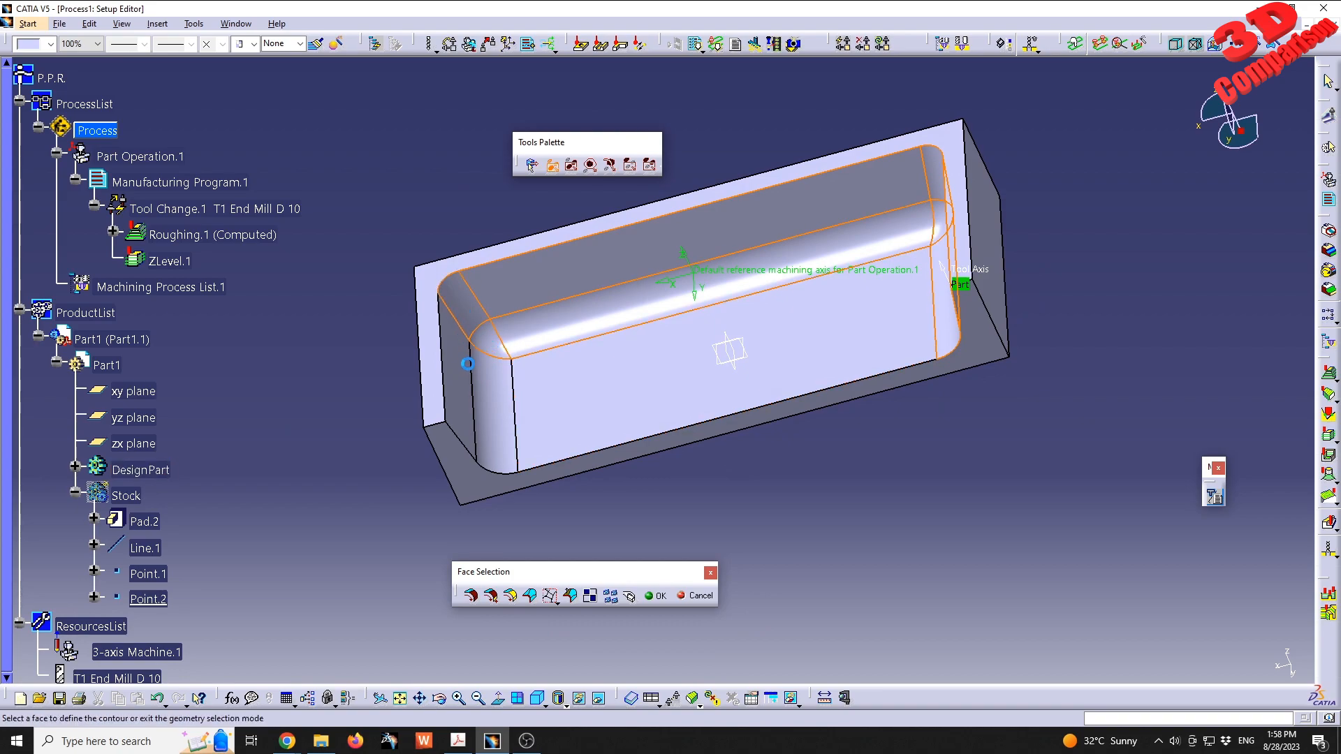
{"action": "middle_click_drag", "start_coordinate": [605, 380], "coordinate": [774, 517]}
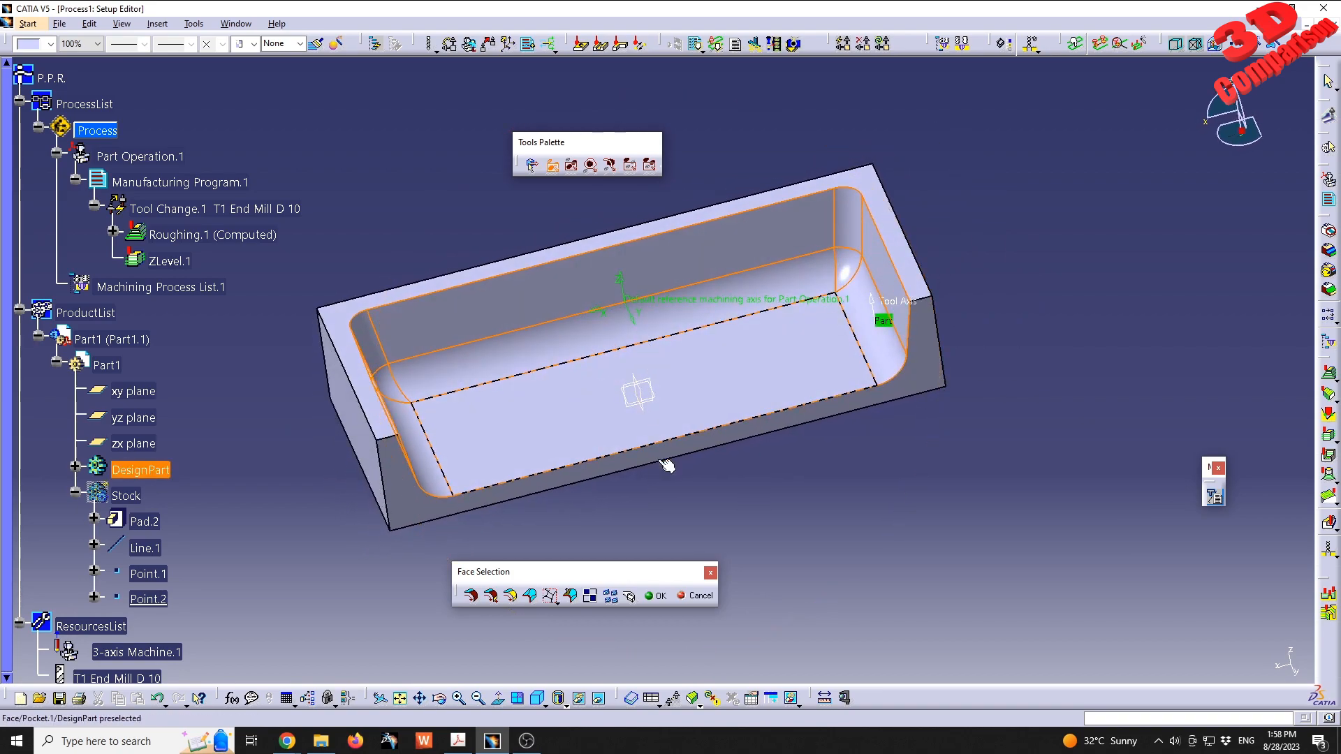
{"action": "double_click", "coordinate": [769, 508]}
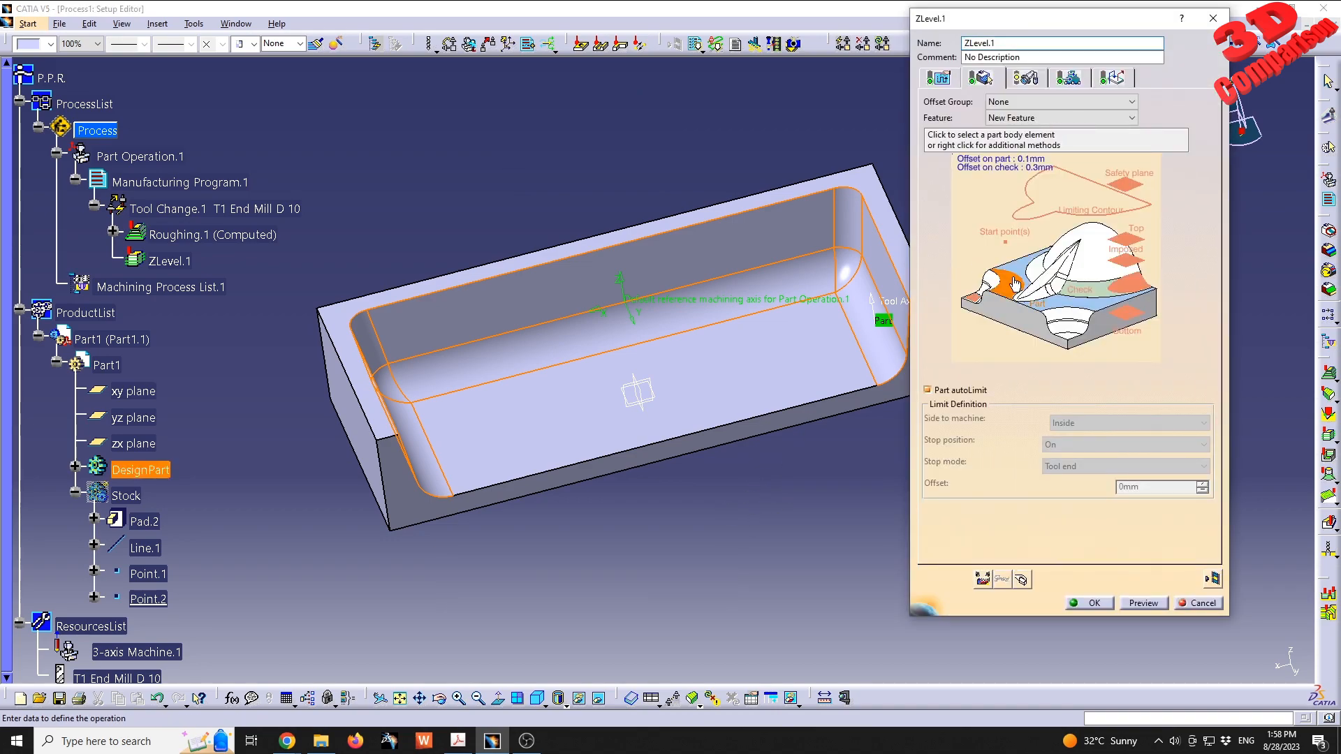
- Analyze the selected part geometry, visualize it in the model and highlight individual faces such as Part 2, 4, 8 and 5
{"action": "middle_click_drag", "start_coordinate": [746, 355], "coordinate": [667, 383]}
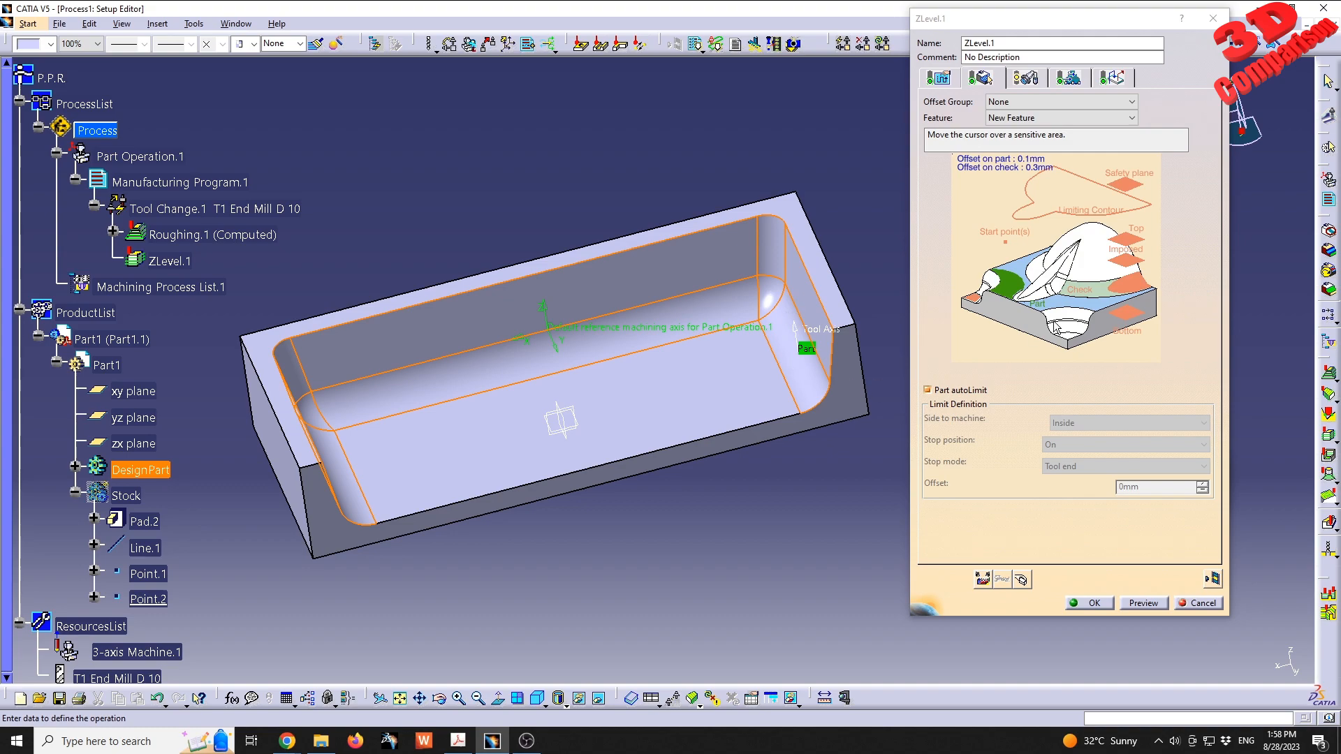
{"action": "right_click", "coordinate": [1025, 283]}
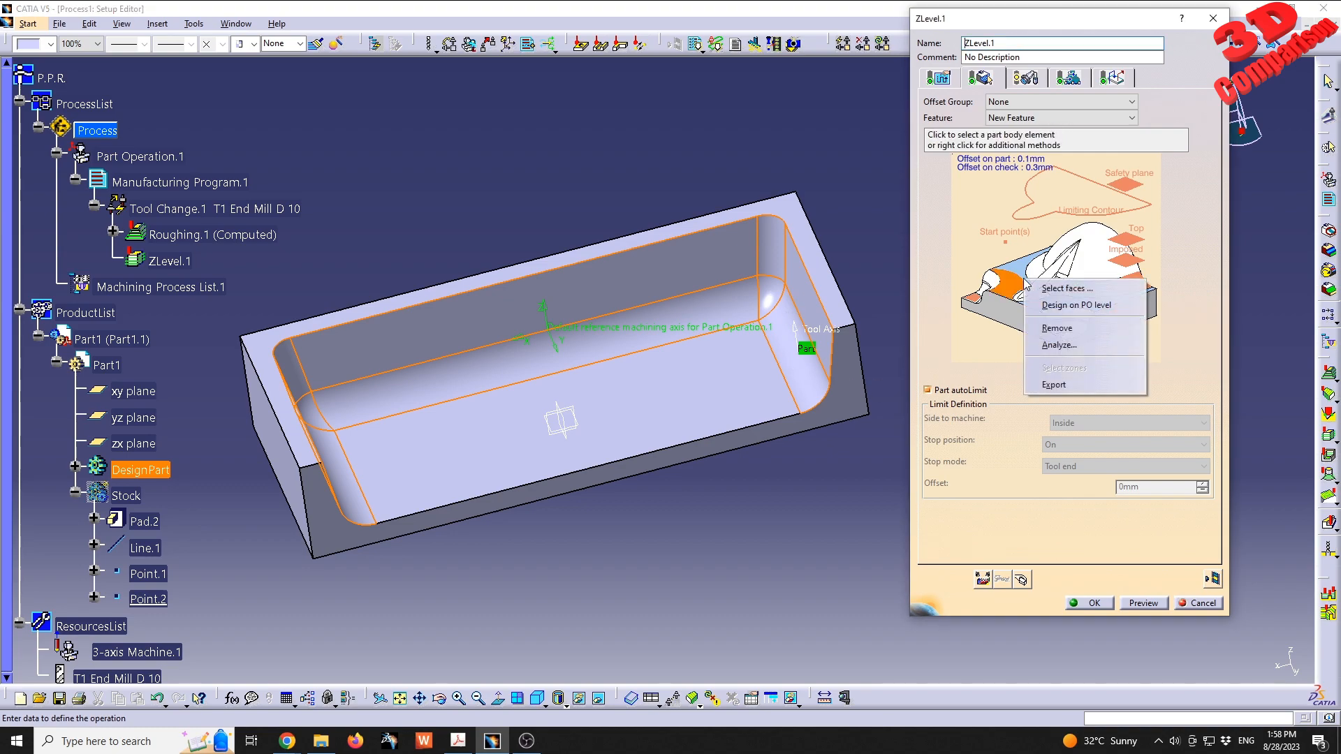
{"action": "left_click", "coordinate": [1055, 347]}
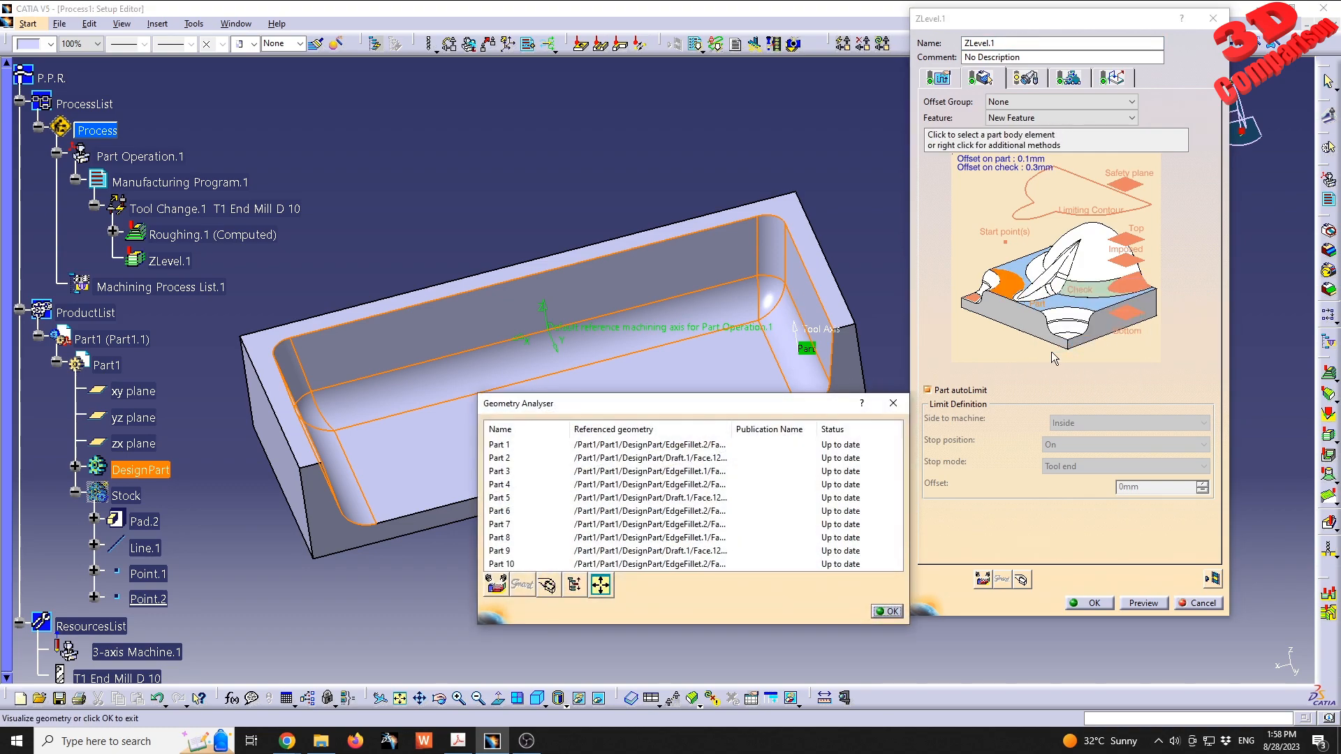
{"action": "left_click", "coordinate": [634, 446]}
{"action": "left_click", "coordinate": [642, 458]}
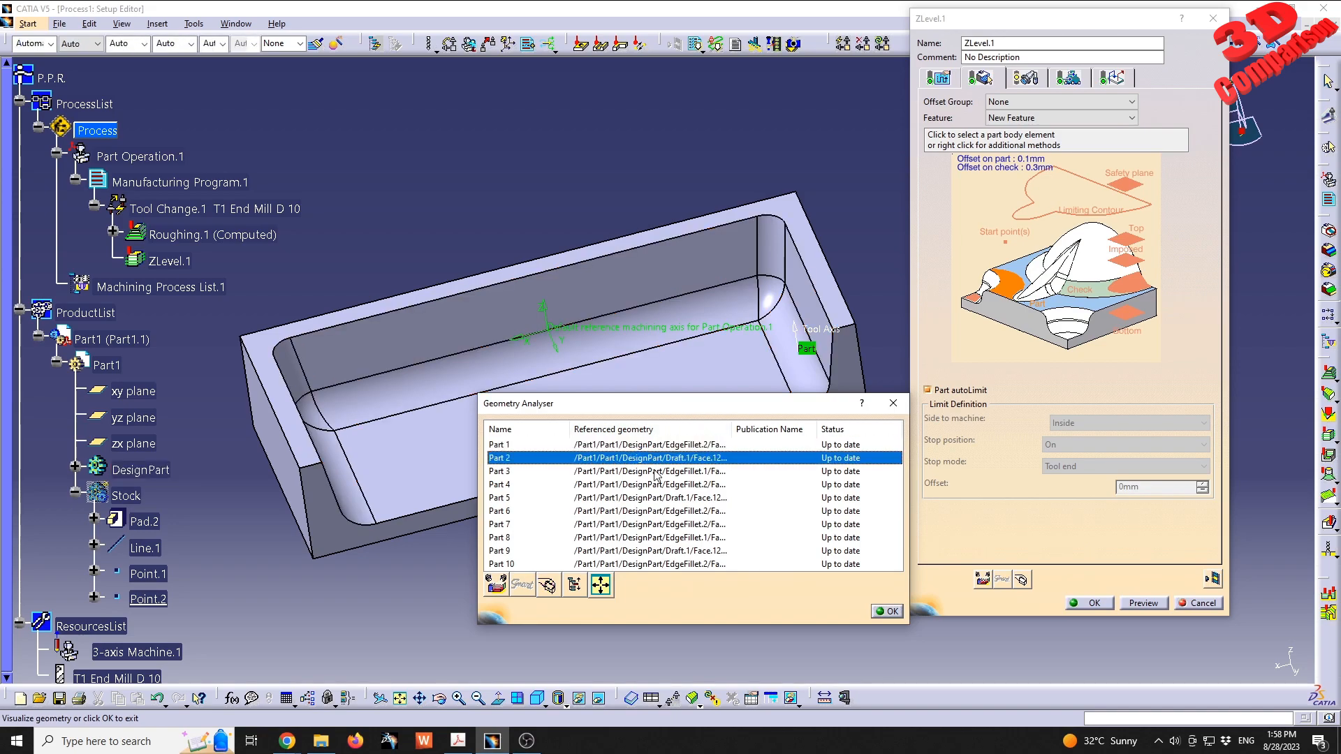
{"action": "left_click", "coordinate": [506, 588]}
{"action": "middle_click_drag", "start_coordinate": [658, 365], "coordinate": [620, 423]}
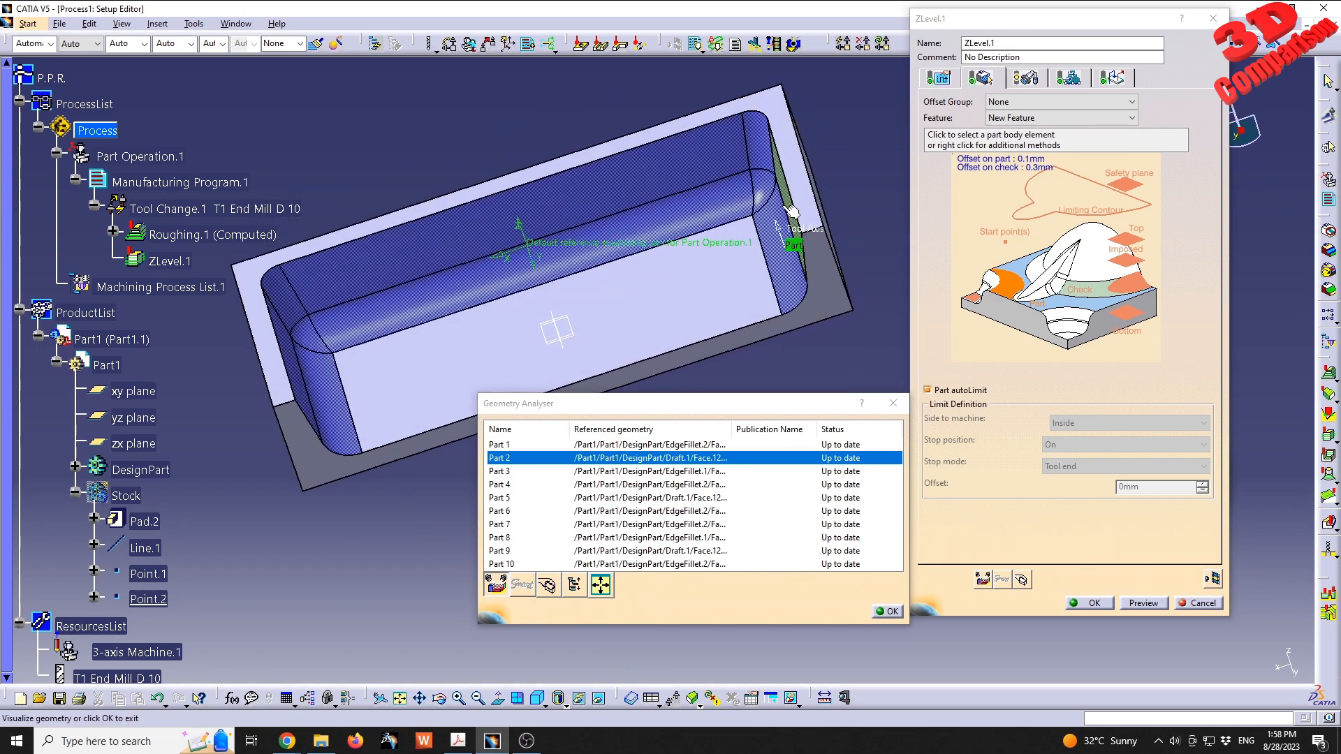
{"action": "left_click", "coordinate": [639, 485]}
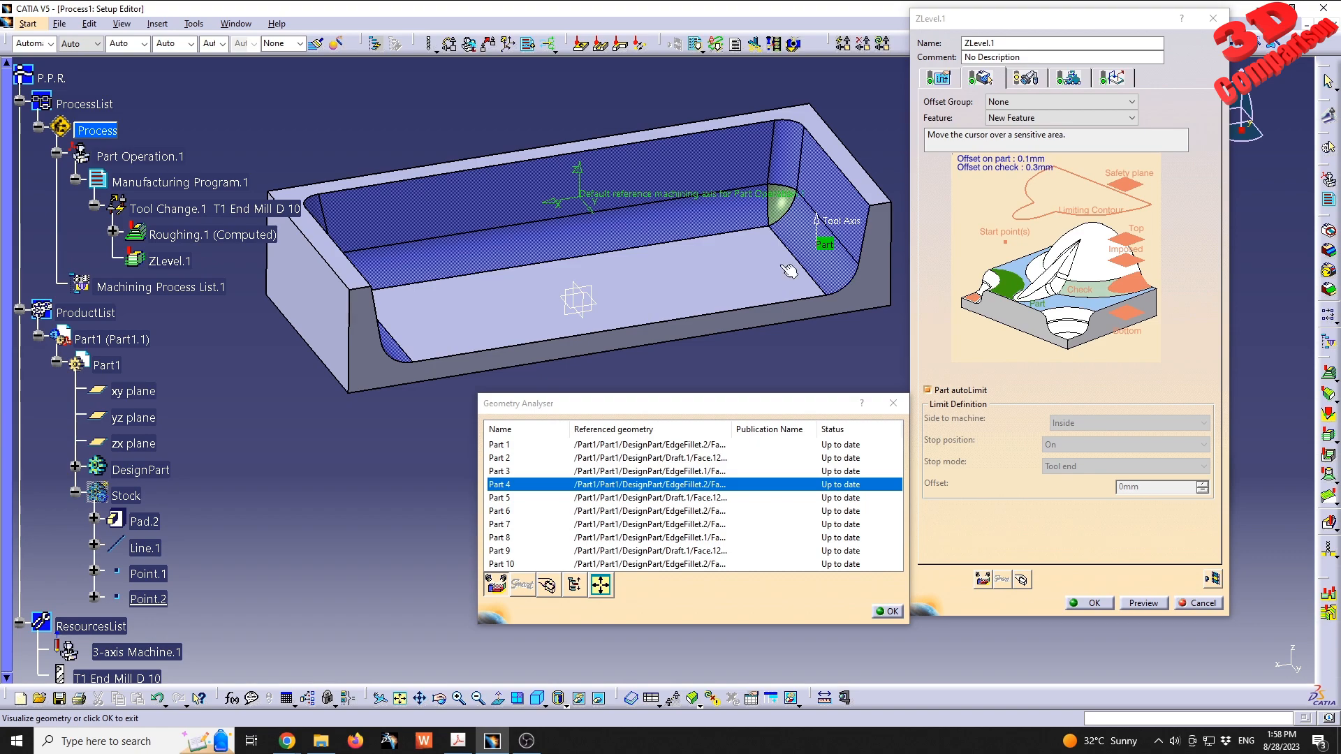
{"action": "left_click", "coordinate": [638, 538]}
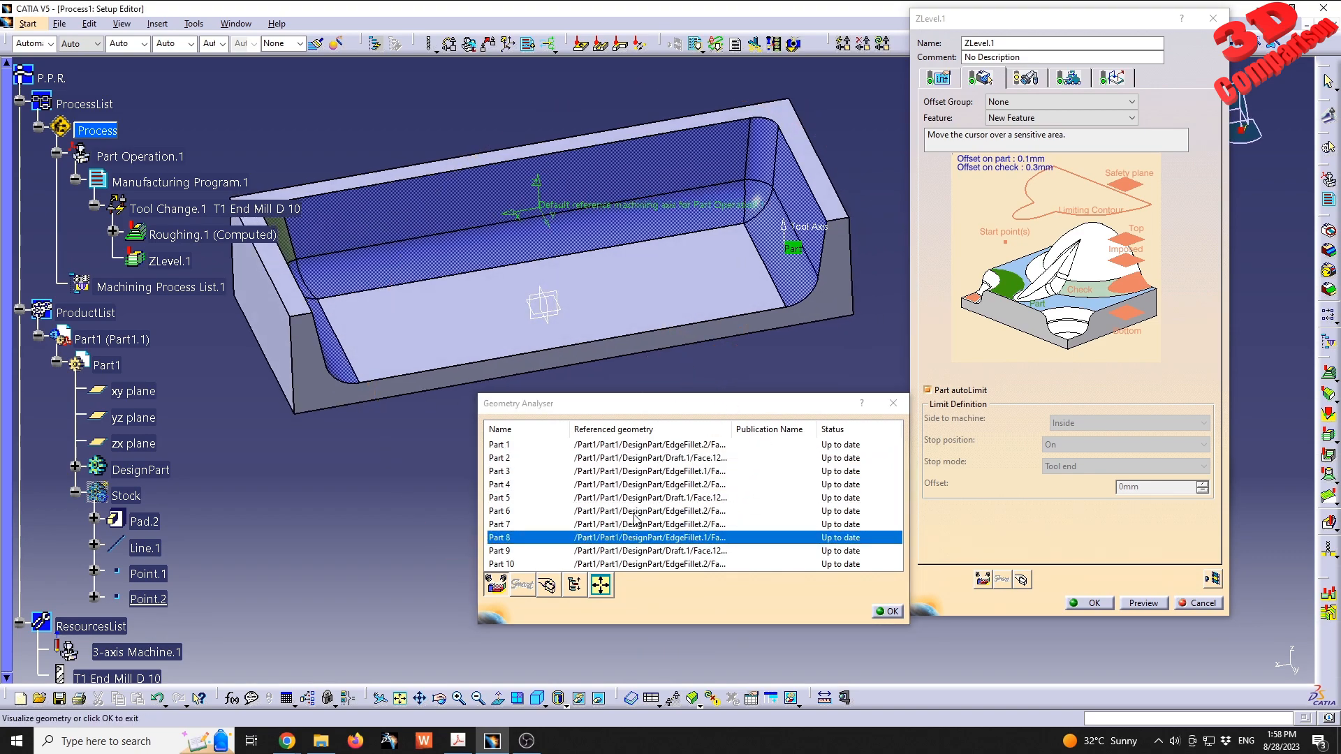
{"action": "left_click", "coordinate": [667, 499]}
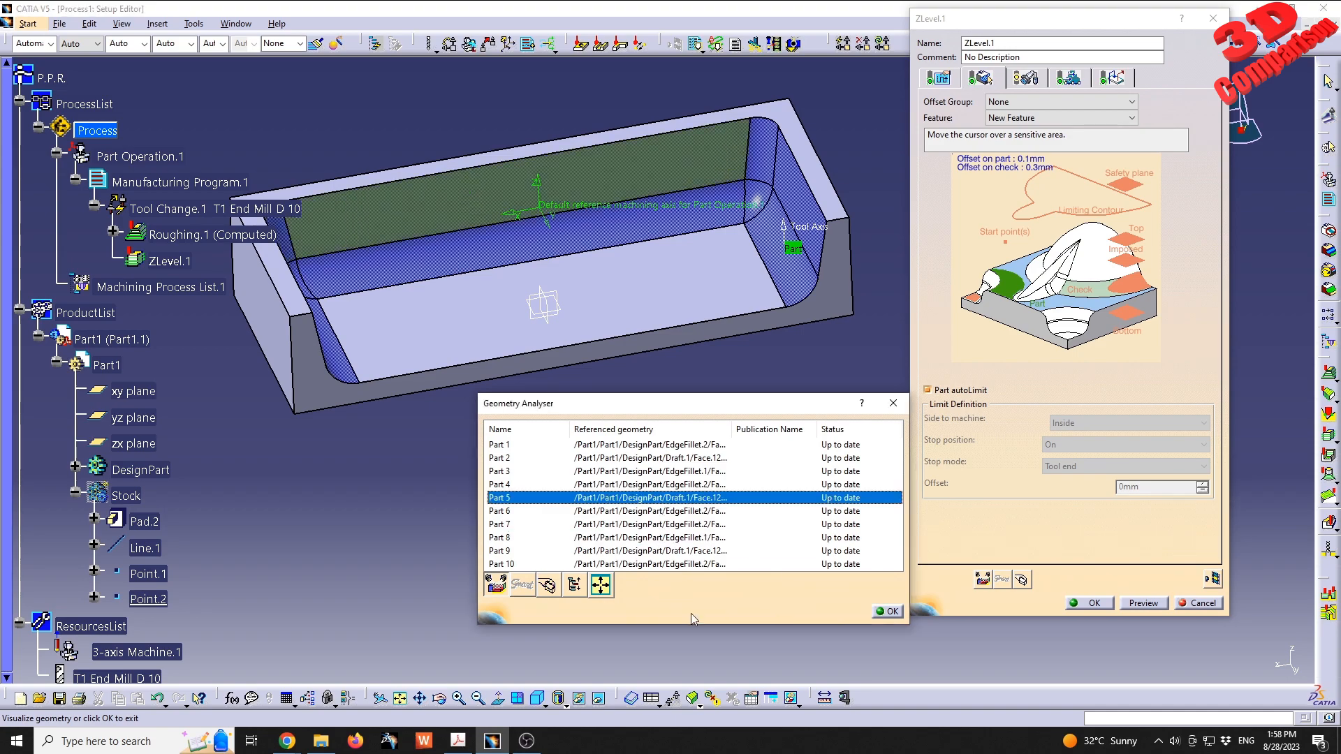
{"action": "left_click", "coordinate": [889, 611]}
{"action": "right_click", "coordinate": [1019, 288]}
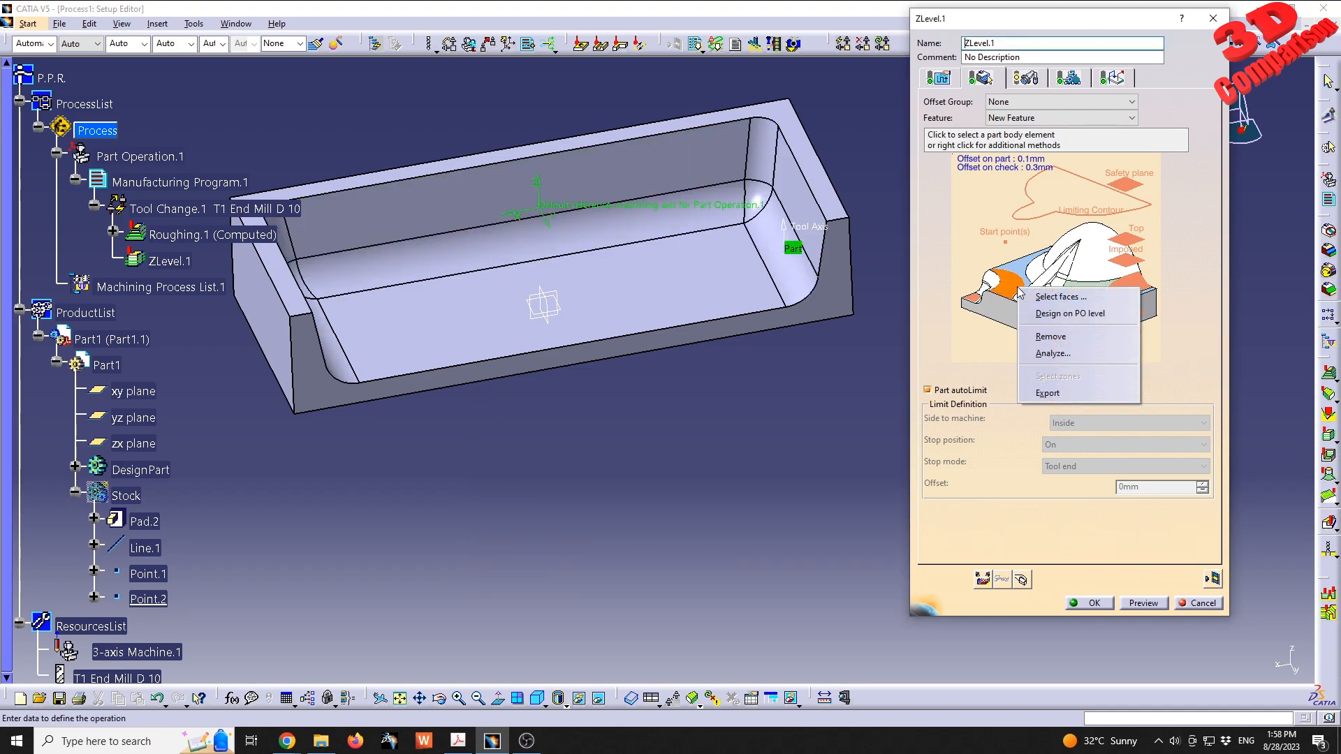
{"action": "left_click", "coordinate": [1065, 298]}
{"action": "double_click", "coordinate": [795, 433]}
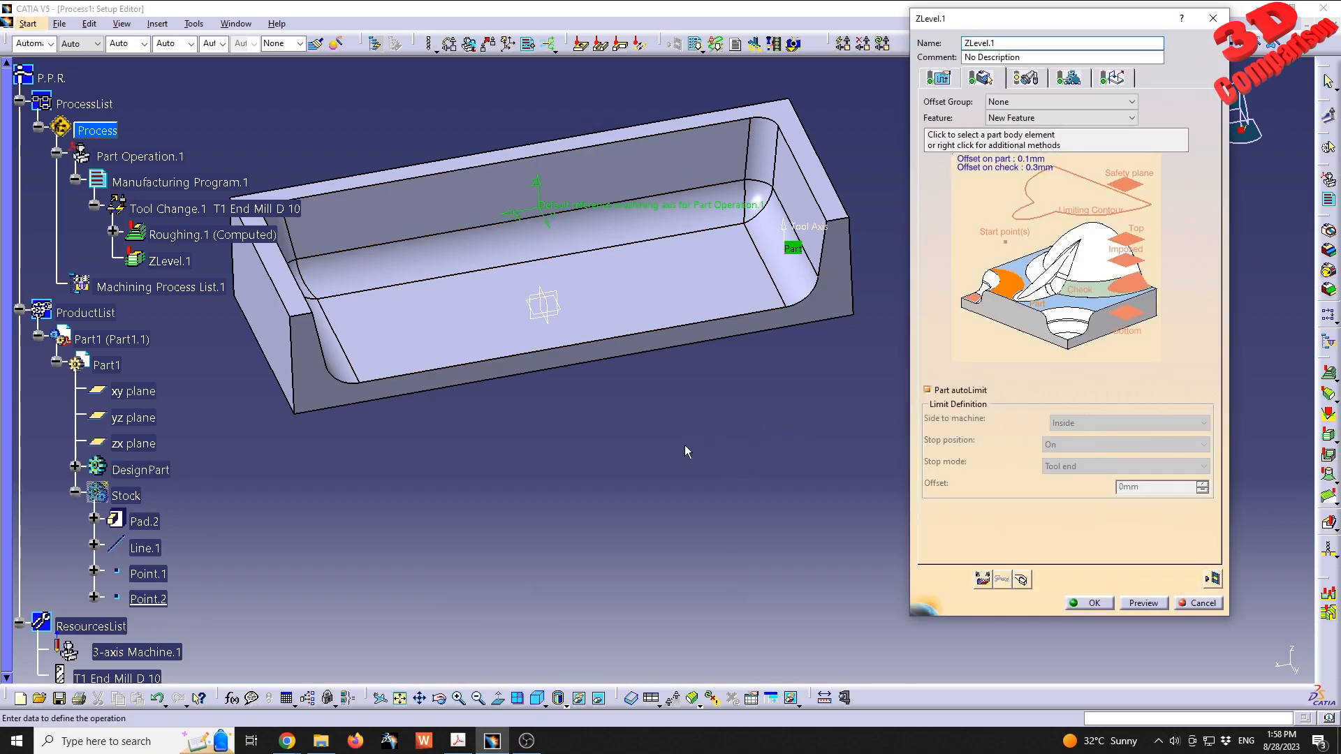
- Set the ZLevel operation's offset on part to 0 mm
{"action": "middle_click_drag", "start_coordinate": [817, 371], "coordinate": [802, 425]}
{"action": "middle_click_drag", "start_coordinate": [664, 398], "coordinate": [719, 437]}
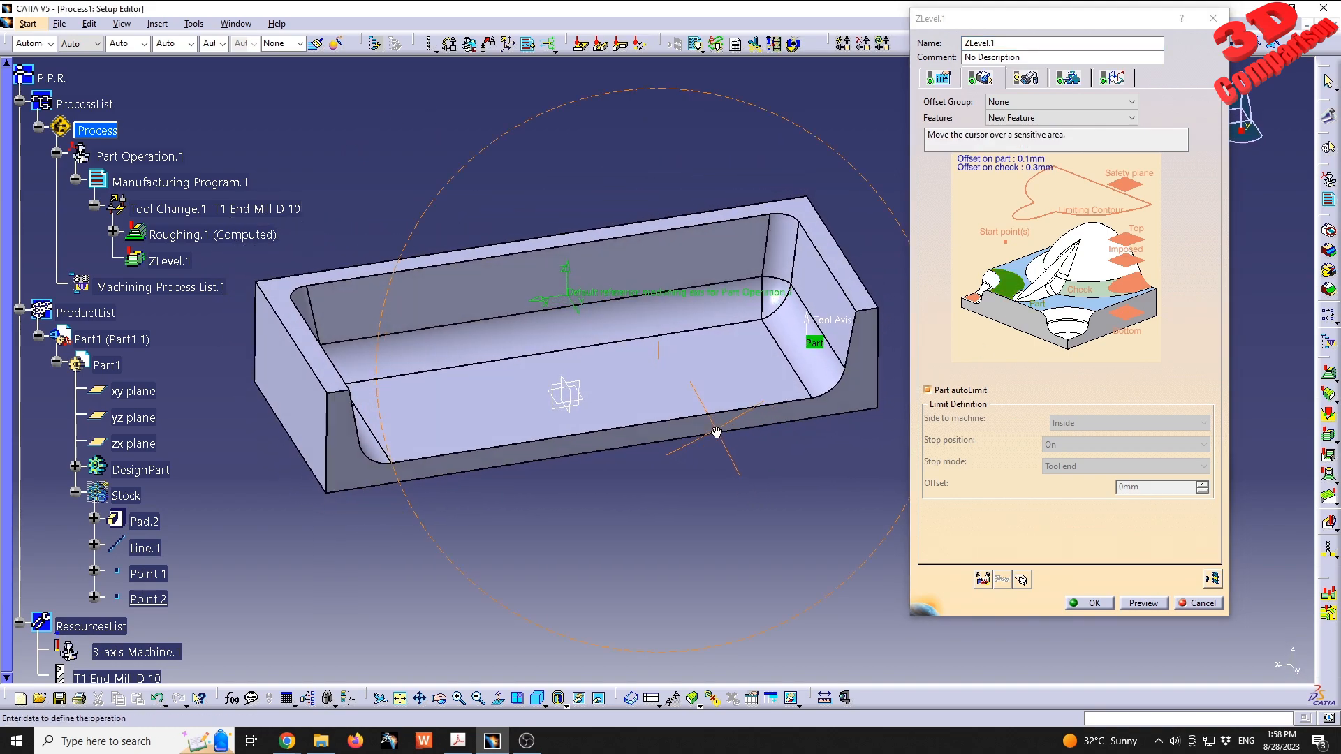
{"action": "double_click", "coordinate": [1036, 164]}
{"action": "type", "text": "0"}
{"action": "key", "text": "Return"}
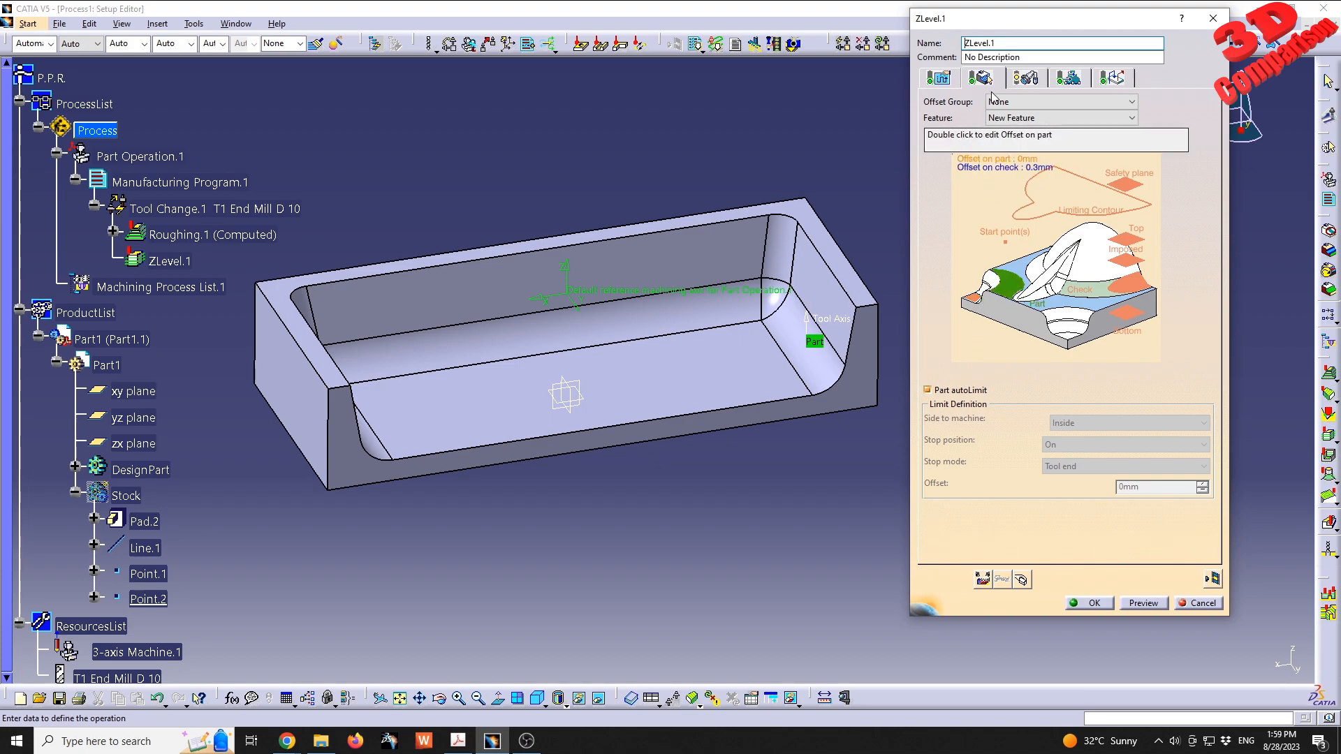
- Review the ZLevel strategy's machining, zone, output and axial parameters, including the explanation of the maximum horizontal slope
{"action": "left_click", "coordinate": [939, 77]}
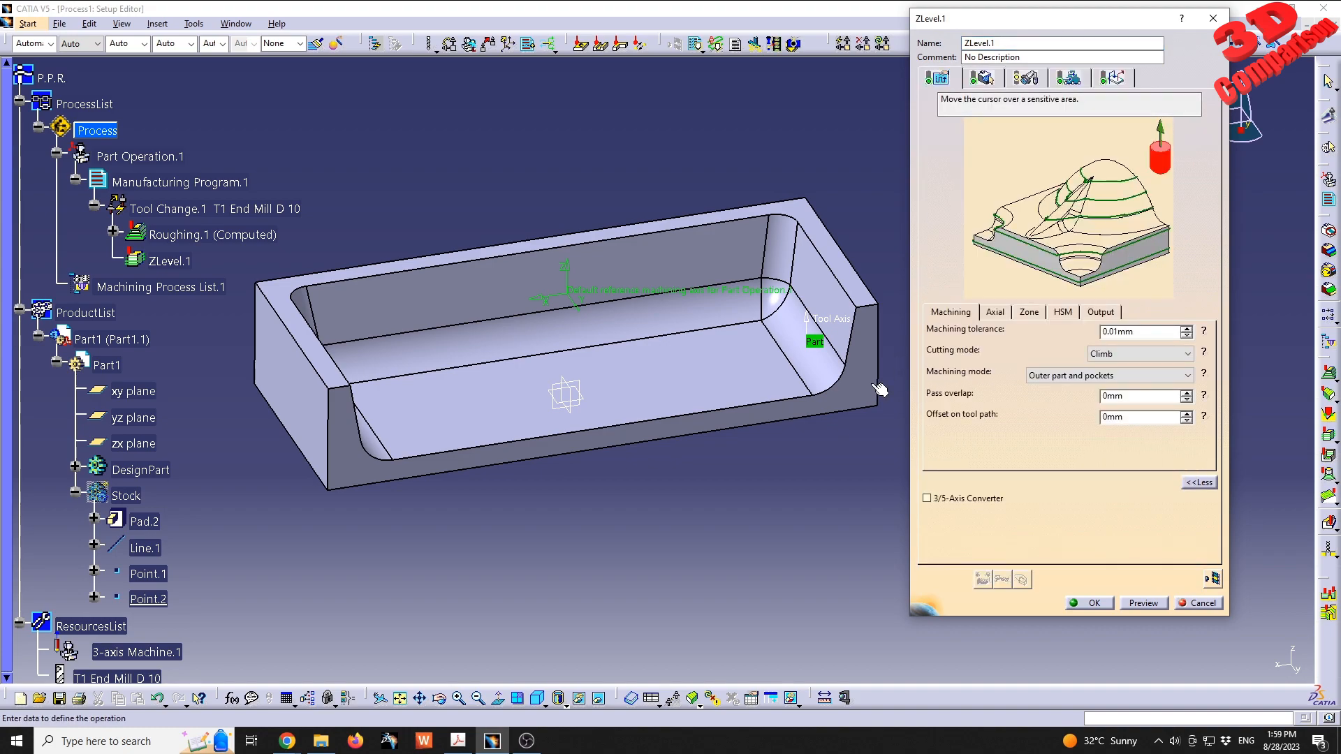
{"action": "double_click", "coordinate": [1129, 333]}
{"action": "left_click", "coordinate": [1029, 314]}
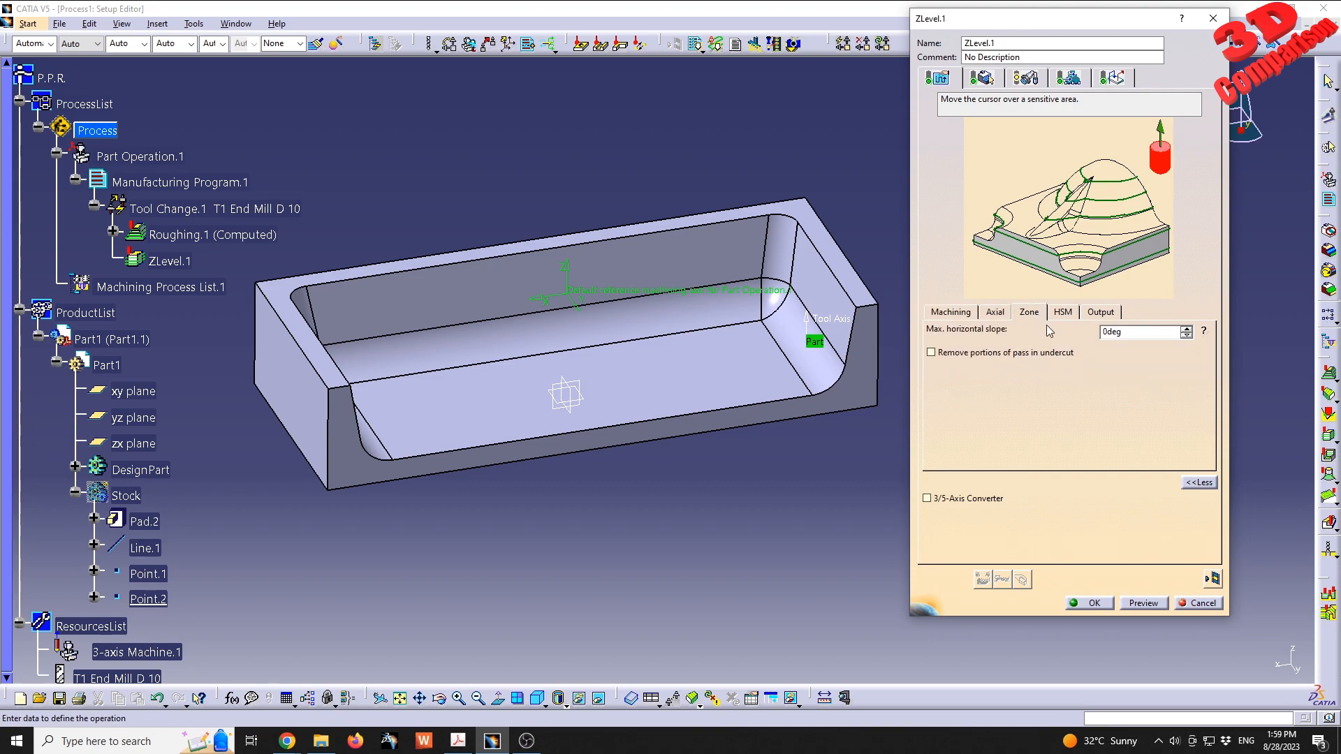
{"action": "left_click", "coordinate": [1206, 332]}
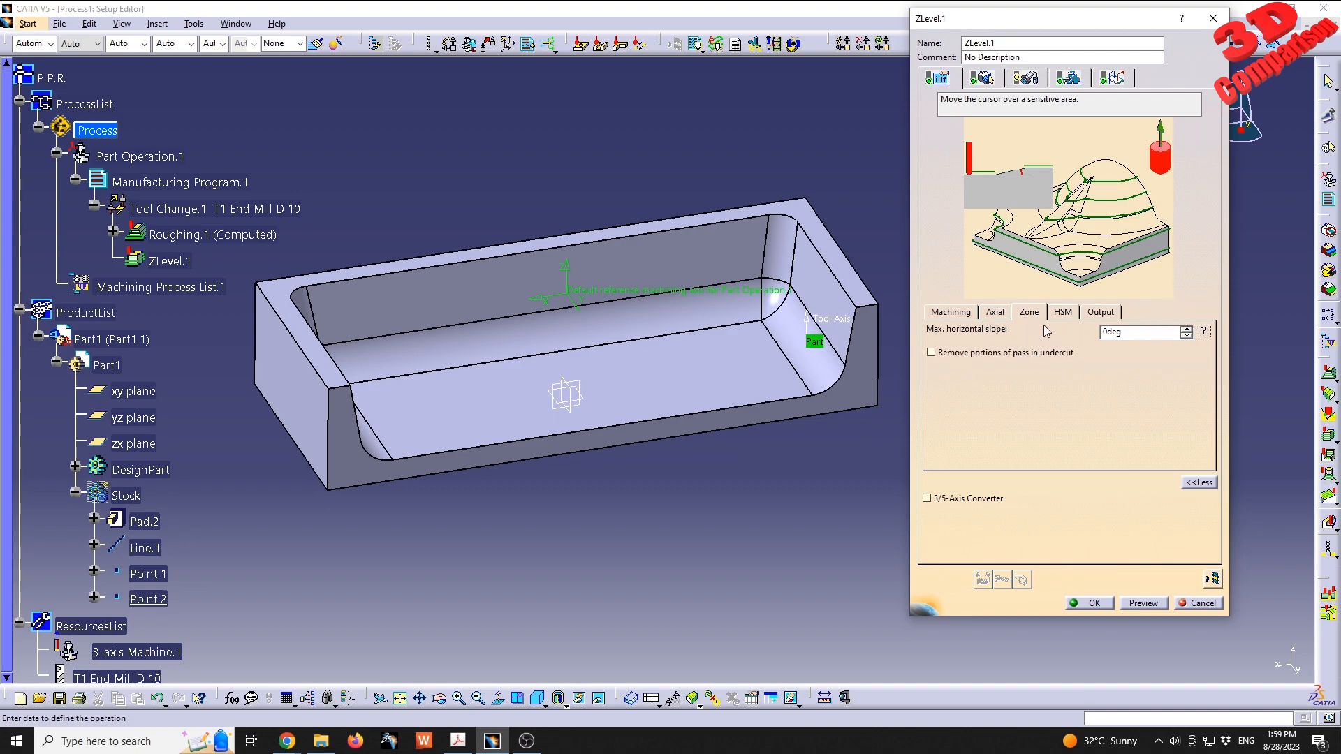
{"action": "left_click", "coordinate": [1206, 331]}
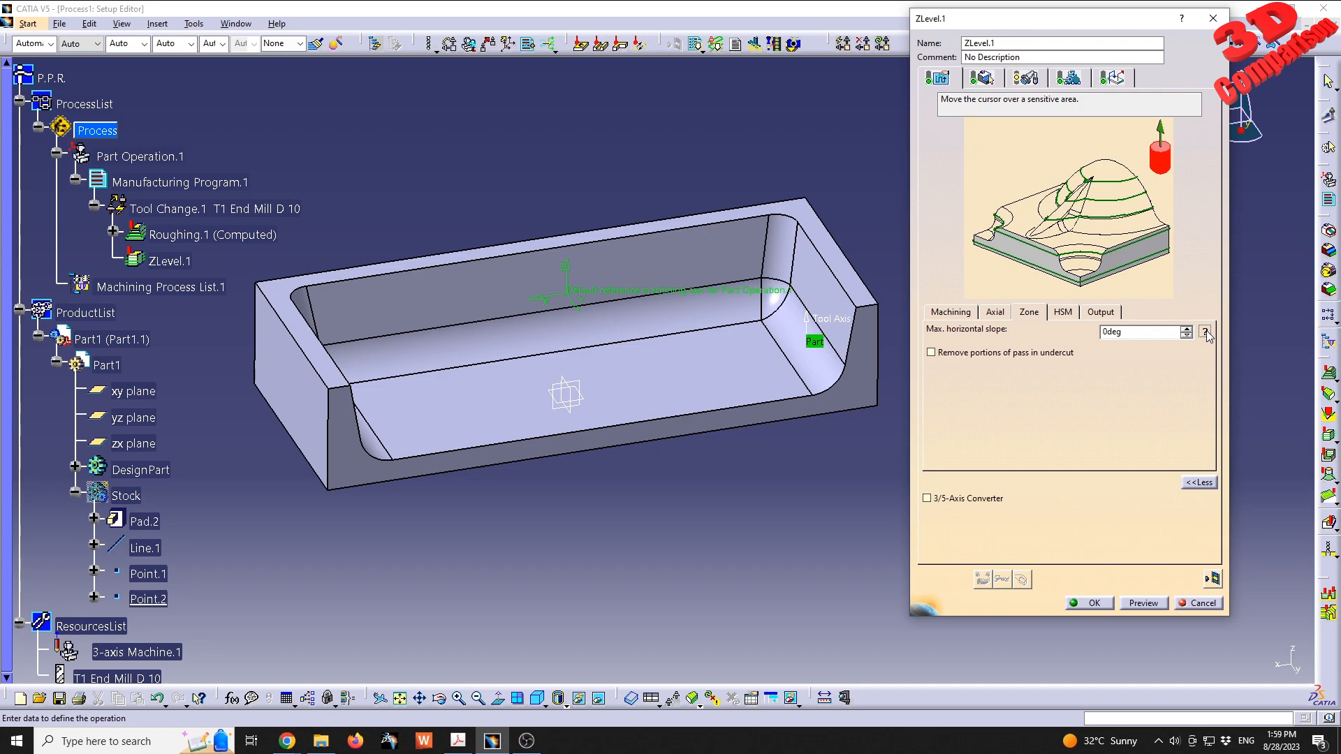
{"action": "left_click", "coordinate": [1207, 332]}
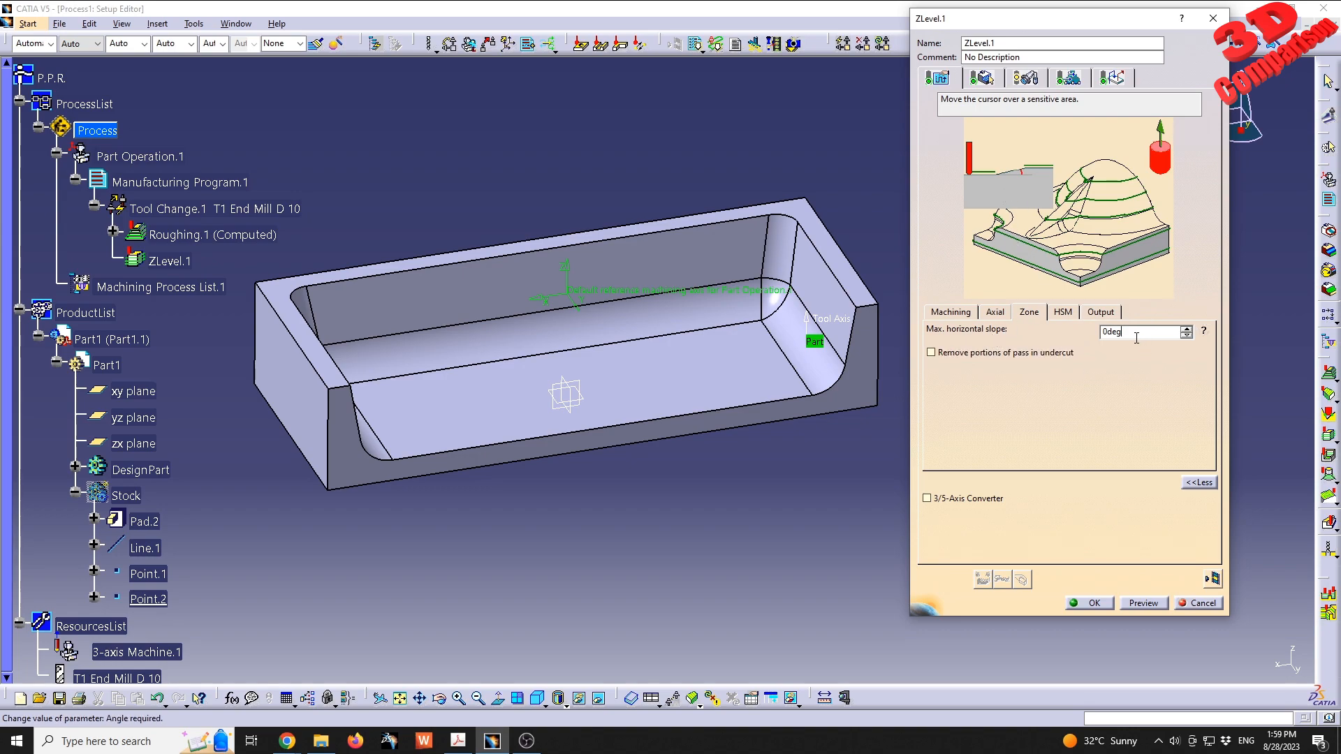
{"action": "left_click_drag", "start_coordinate": [1137, 334], "coordinate": [983, 358]}
{"action": "left_click", "coordinate": [1070, 319]}
{"action": "left_click", "coordinate": [1092, 315]}
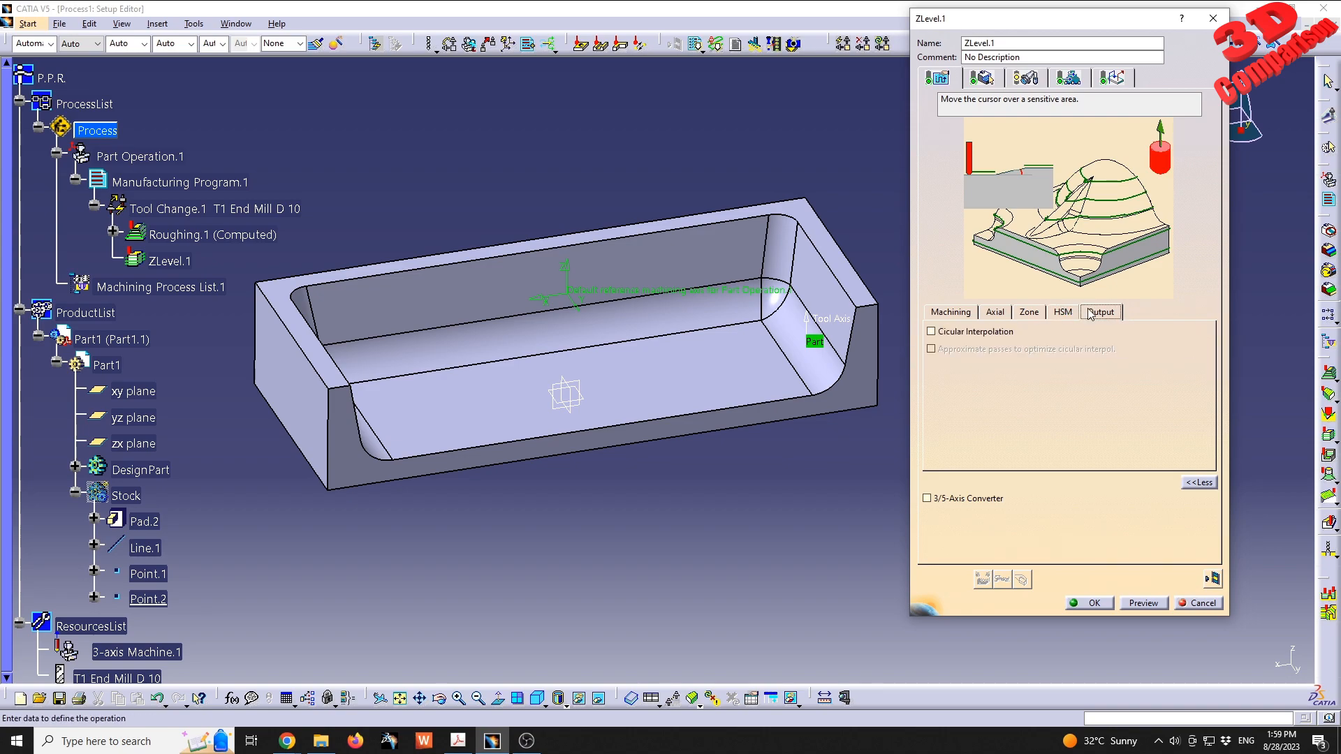
{"action": "left_click", "coordinate": [988, 319]}
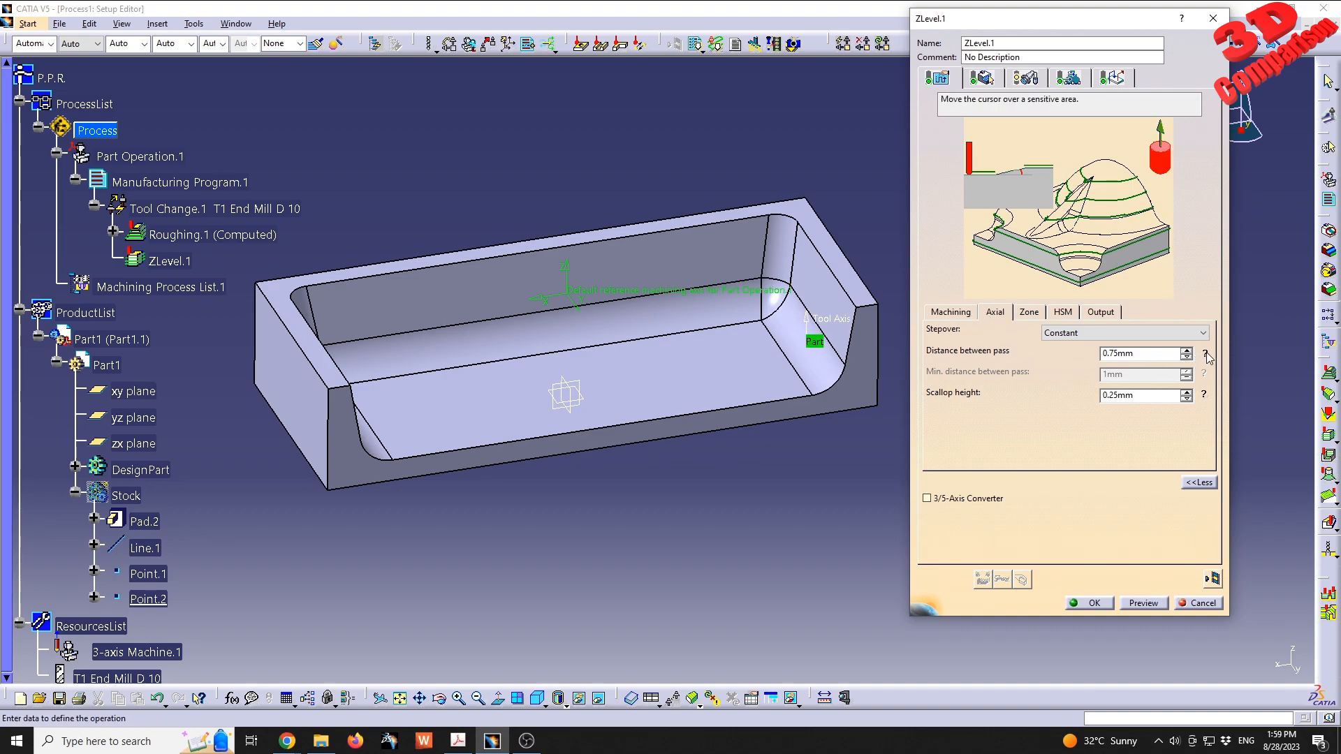
{"action": "middle_click_drag", "start_coordinate": [828, 334], "coordinate": [713, 355]}
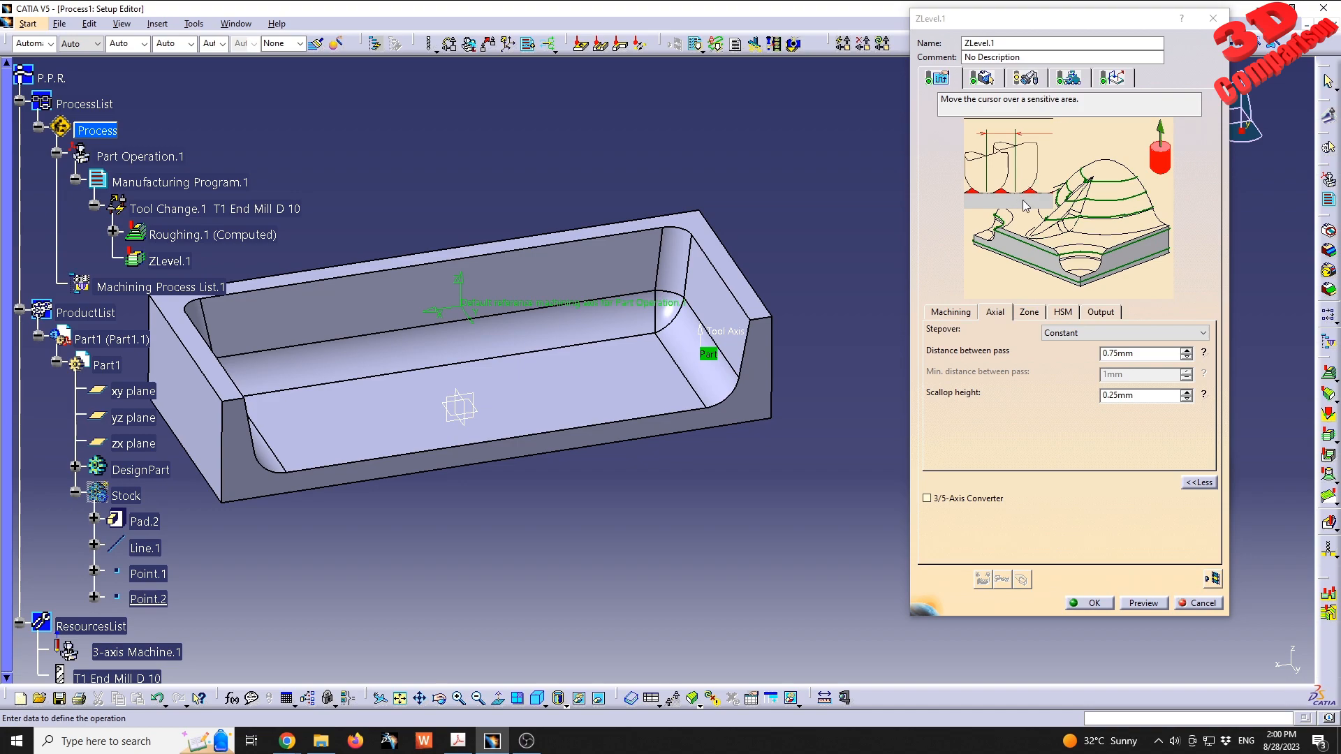
- Create a new tool for the ZLevel operation by naming it T1 End Mill D4 R2
{"action": "left_click", "coordinate": [1026, 77]}
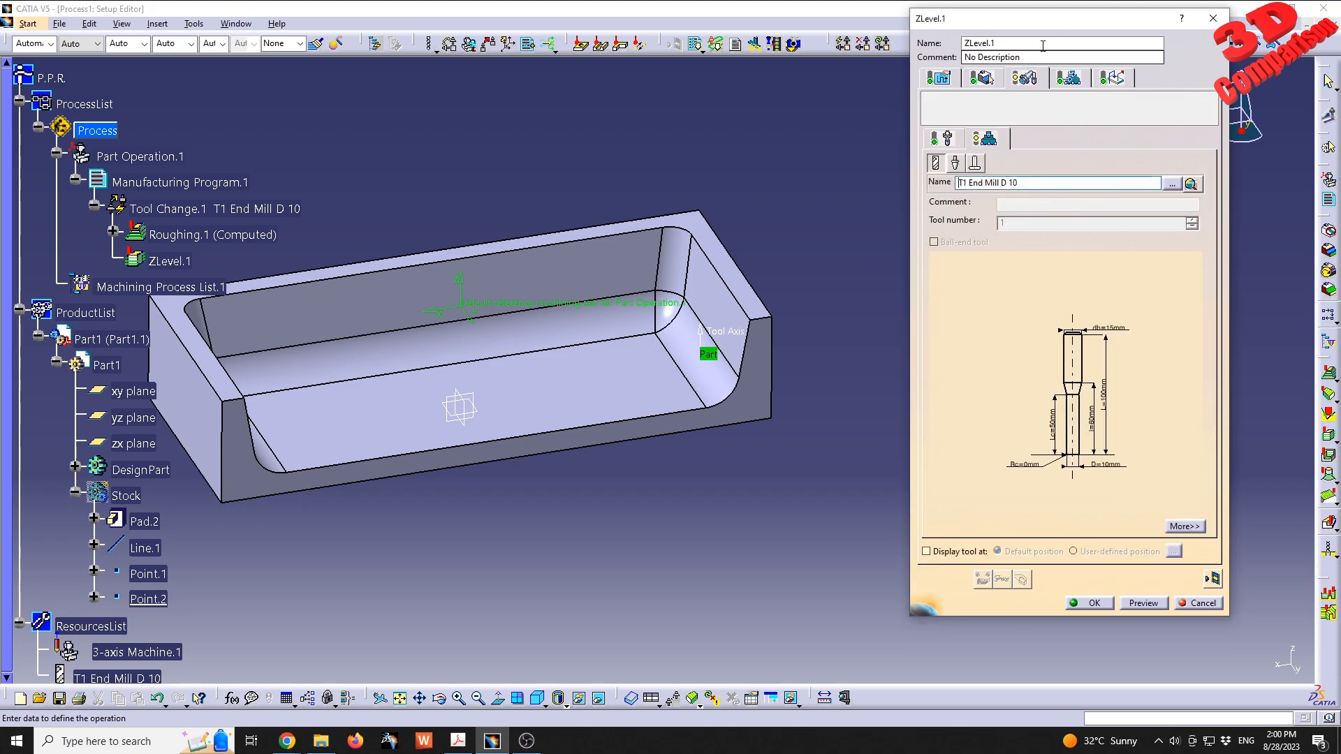
{"action": "left_click_drag", "start_coordinate": [1060, 18], "coordinate": [983, 61]}
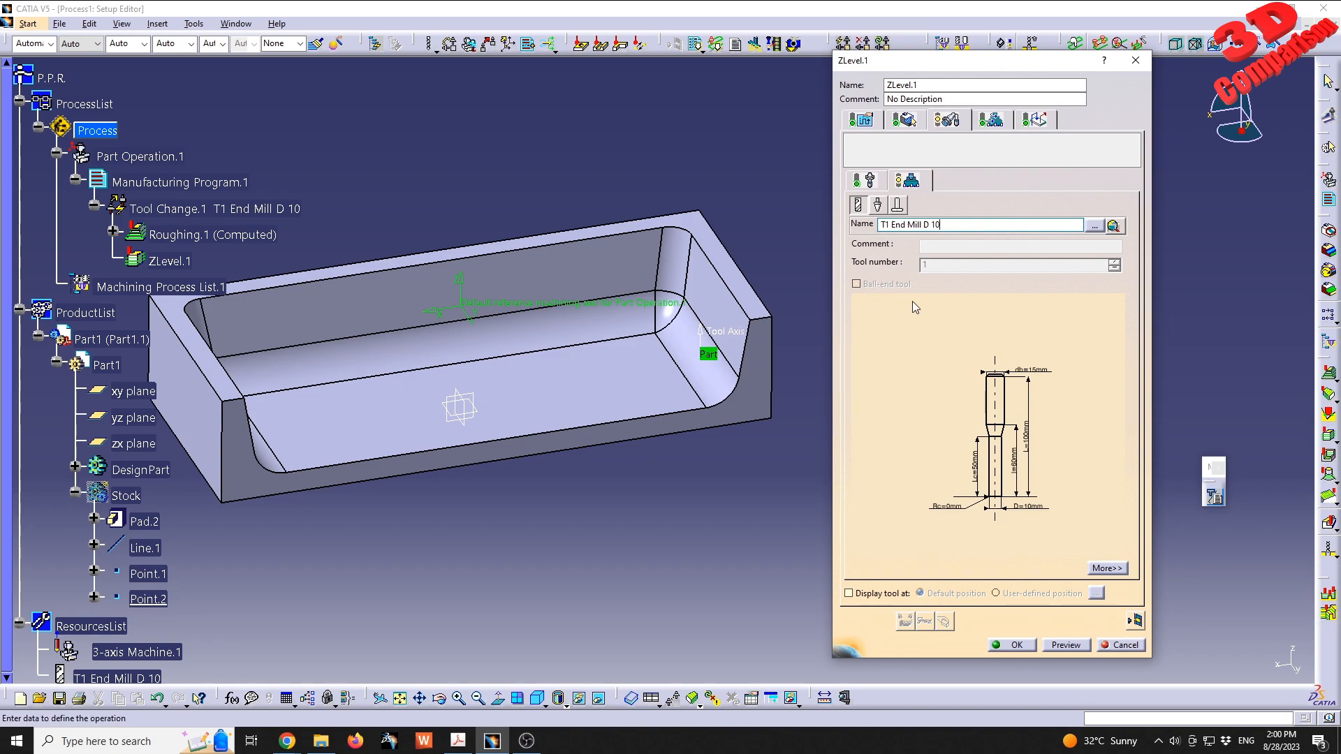
{"action": "key", "text": "BackSpace"}
{"action": "key", "text": "BackSpace"}
{"action": "type", "text": "4"}
{"action": "key", "text": "BackSpace"}
{"action": "type", "text": "1"}
{"action": "key", "text": "Right"}
{"action": "key", "text": "BackSpace"}
{"action": "key", "text": "BackSpace"}
{"action": "key", "text": "BackSpace"}
{"action": "key", "text": "BackSpace"}
{"action": "key", "text": "BackSpace"}
{"action": "key", "text": "BackSpace"}
{"action": "key", "text": "BackSpace"}
{"action": "key", "text": "BackSpace"}
{"action": "type", "text": "4"}
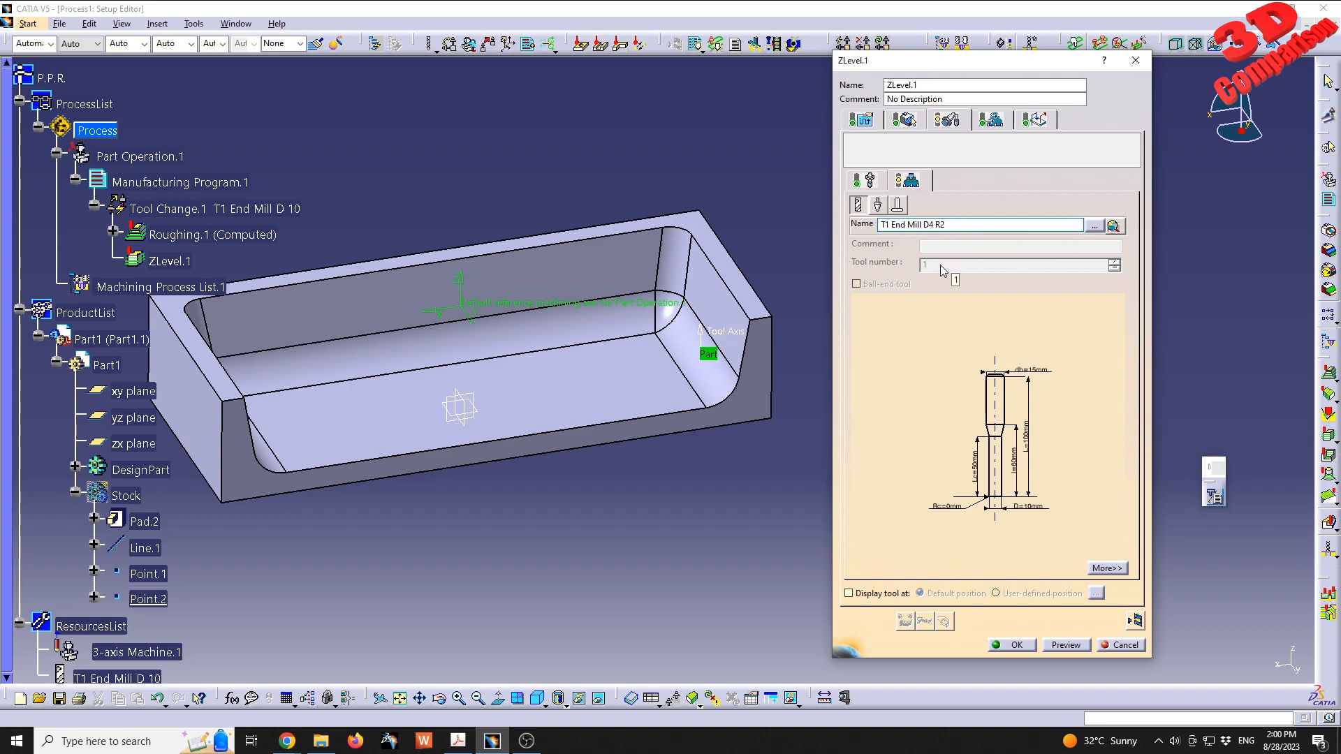
{"action": "key", "text": "Return"}
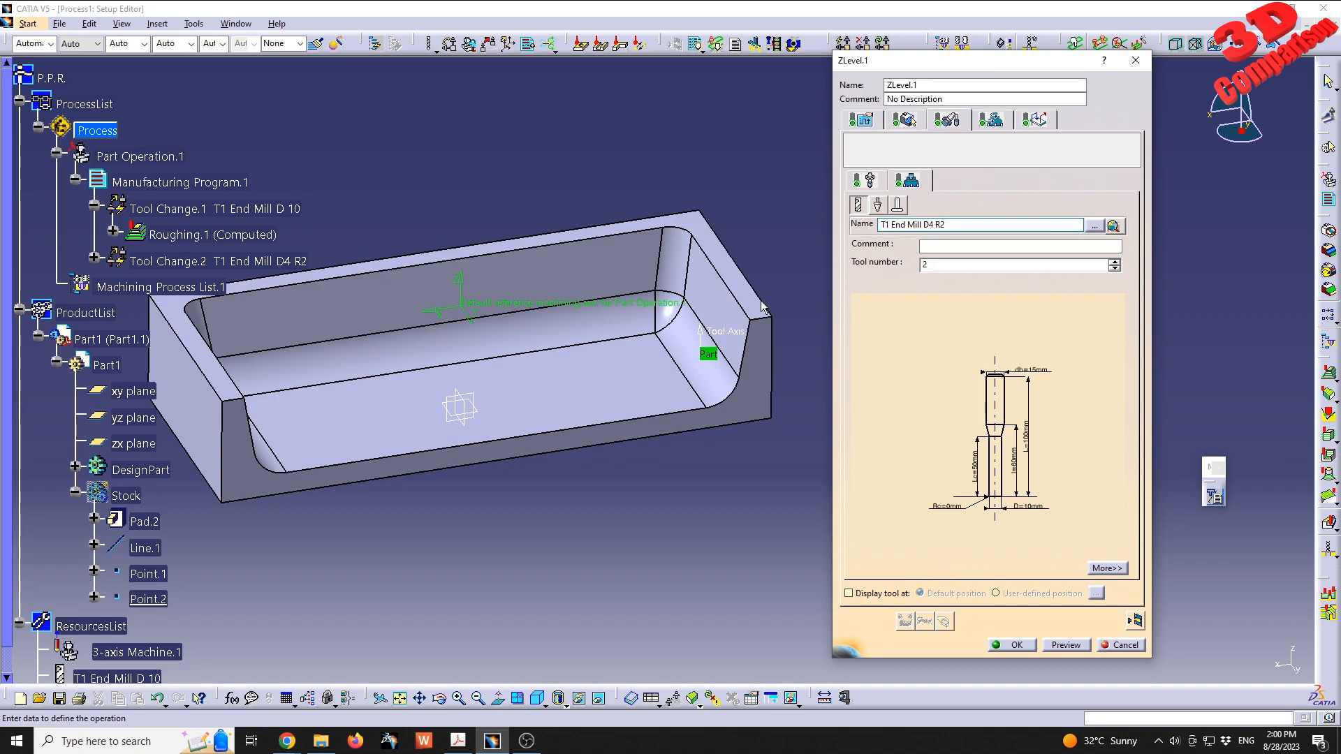
- Make the new end mill a ball-end tool and set its diameter to 4 mm
{"action": "left_click", "coordinate": [886, 284]}
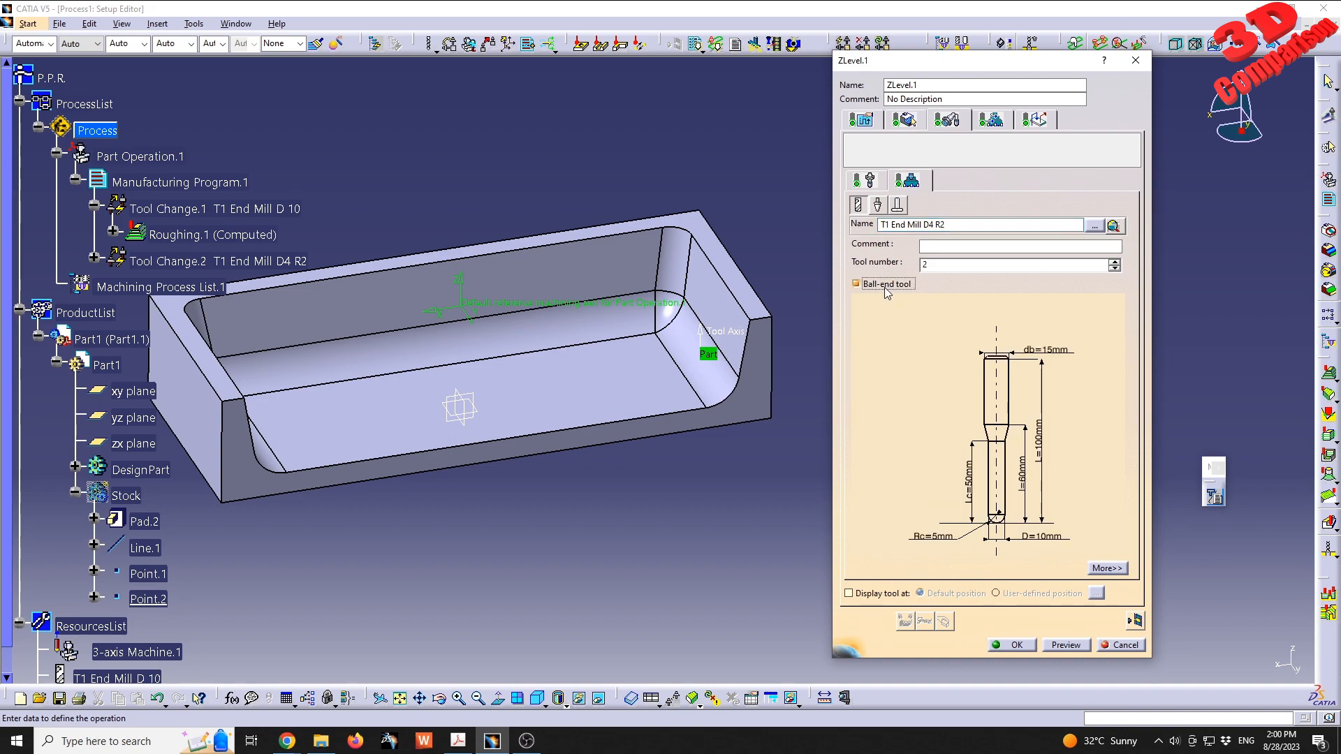
{"action": "double_click", "coordinate": [1048, 537]}
{"action": "type", "text": "4"}
{"action": "key", "text": "Return"}
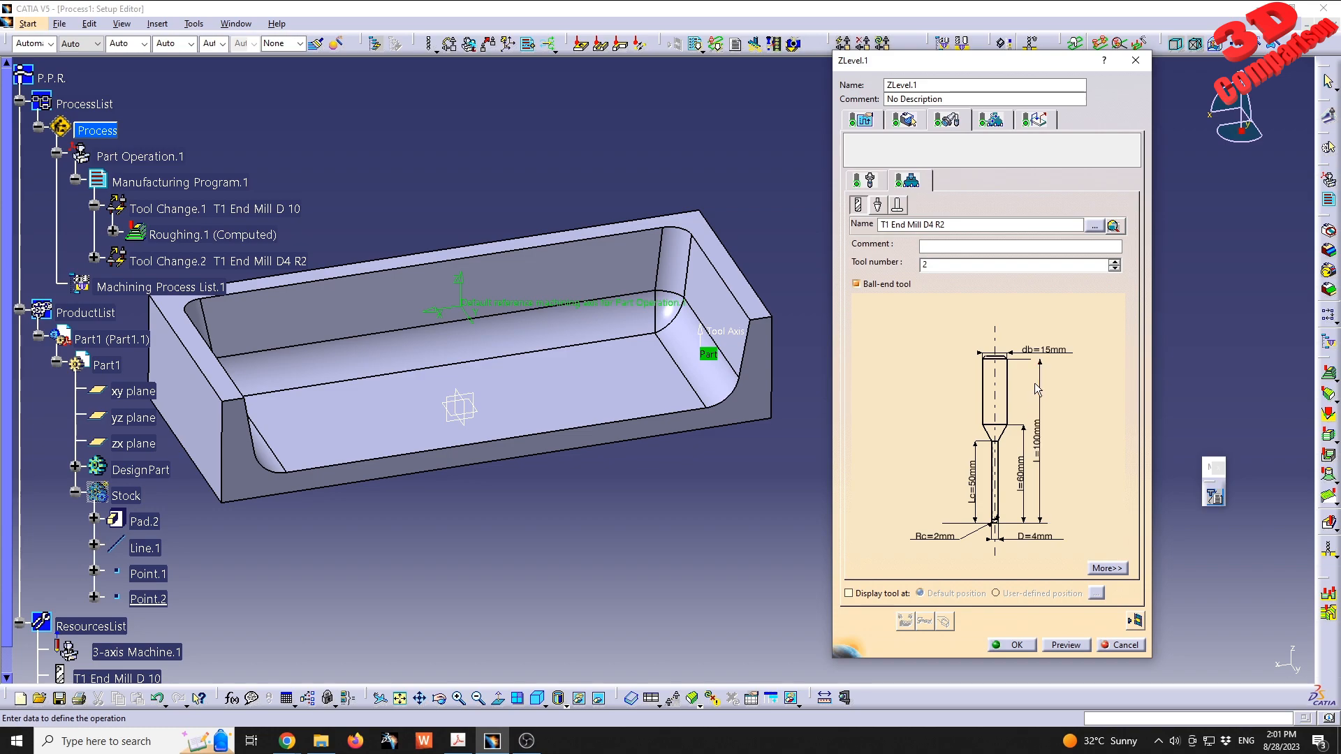
- Change the ZLevel approach macro to Along tool axis with a distance of 5 mm
{"action": "left_click", "coordinate": [1035, 119]}
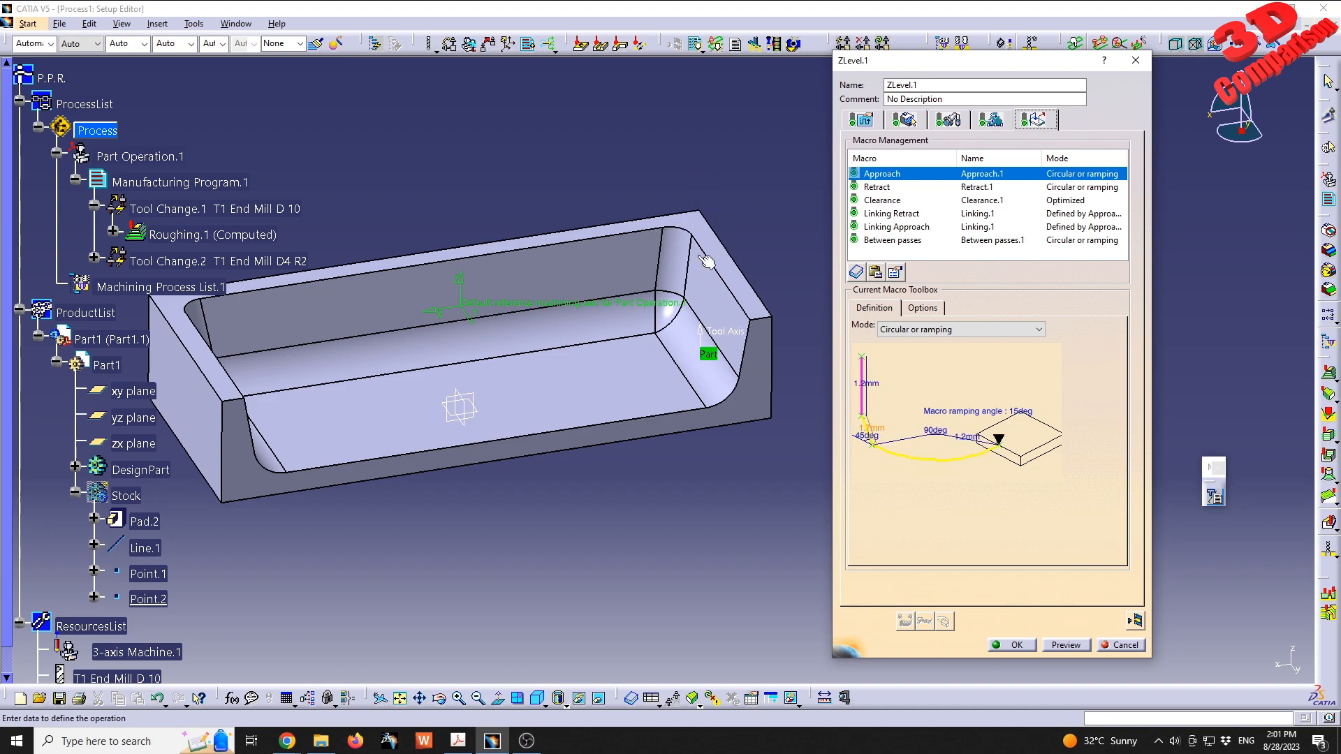
{"action": "middle_click_drag", "start_coordinate": [537, 204], "coordinate": [482, 246]}
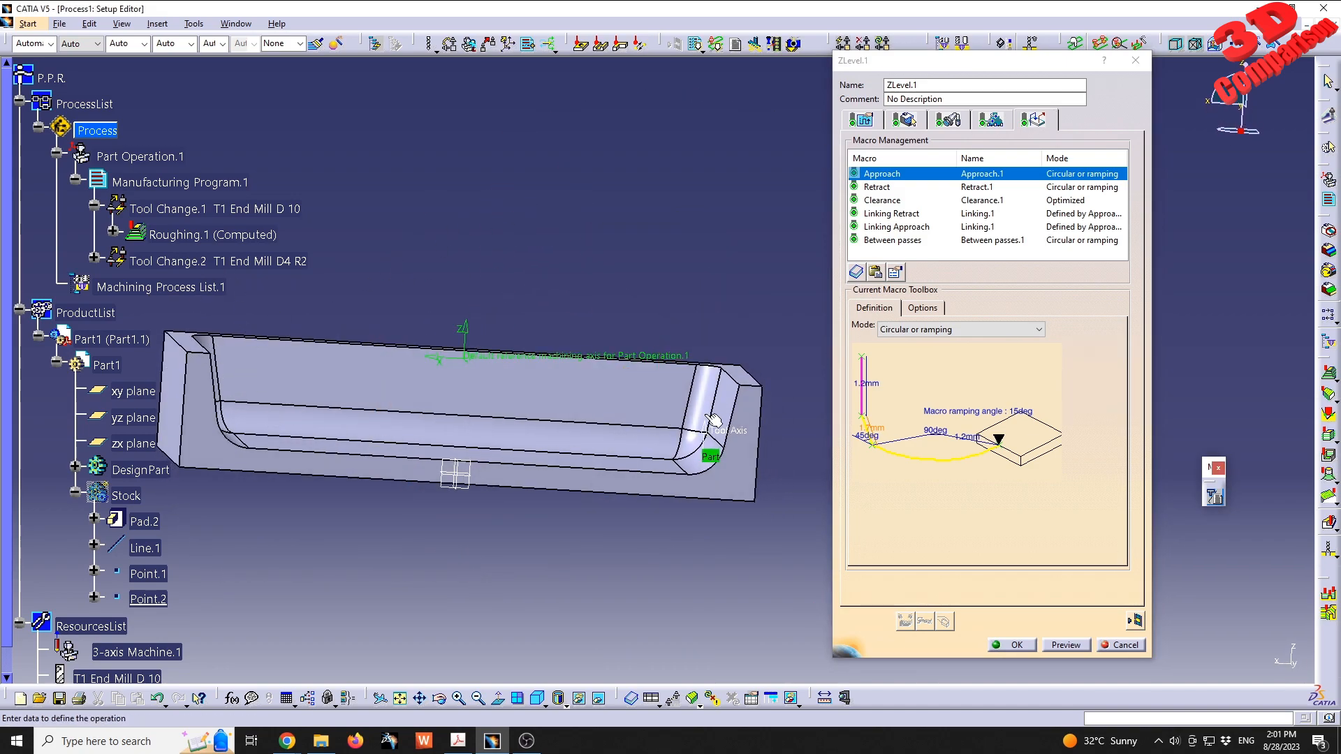
{"action": "left_click", "coordinate": [934, 330]}
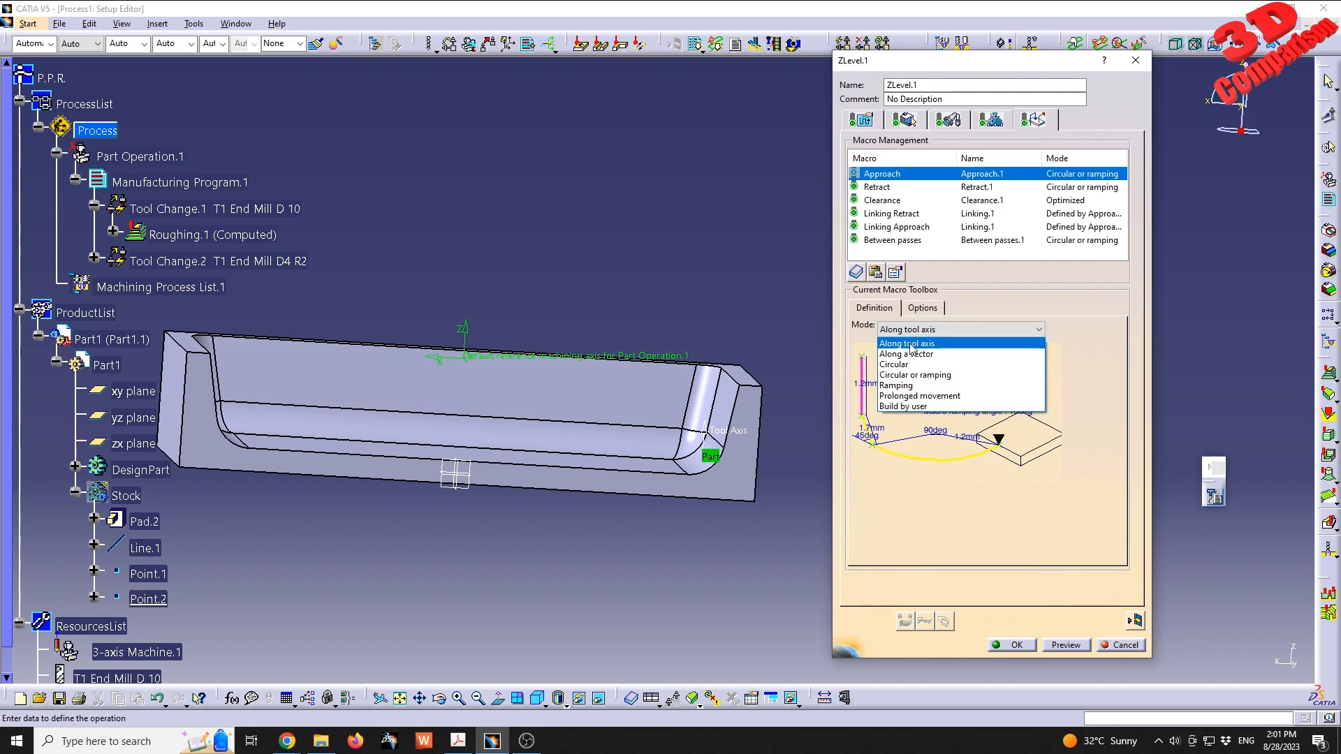
{"action": "left_click", "coordinate": [911, 345]}
{"action": "middle_click_drag", "start_coordinate": [468, 290], "coordinate": [551, 392]}
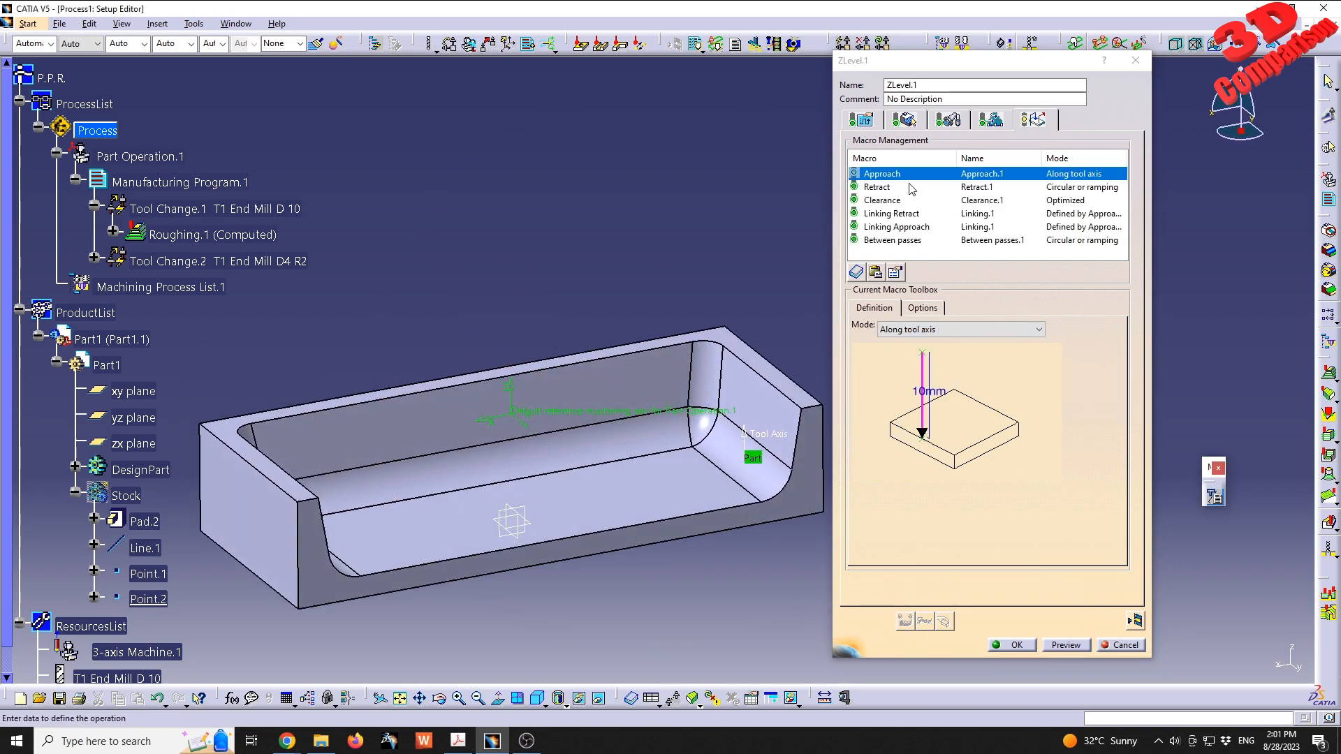
{"action": "double_click", "coordinate": [943, 396]}
{"action": "type", "text": "5"}
{"action": "key", "text": "Return"}
- Change the ZLevel retract macro to Along tool axis with a distance of 5 mm
{"action": "left_click", "coordinate": [874, 187]}
{"action": "left_click", "coordinate": [936, 327]}
{"action": "left_click", "coordinate": [939, 393]}
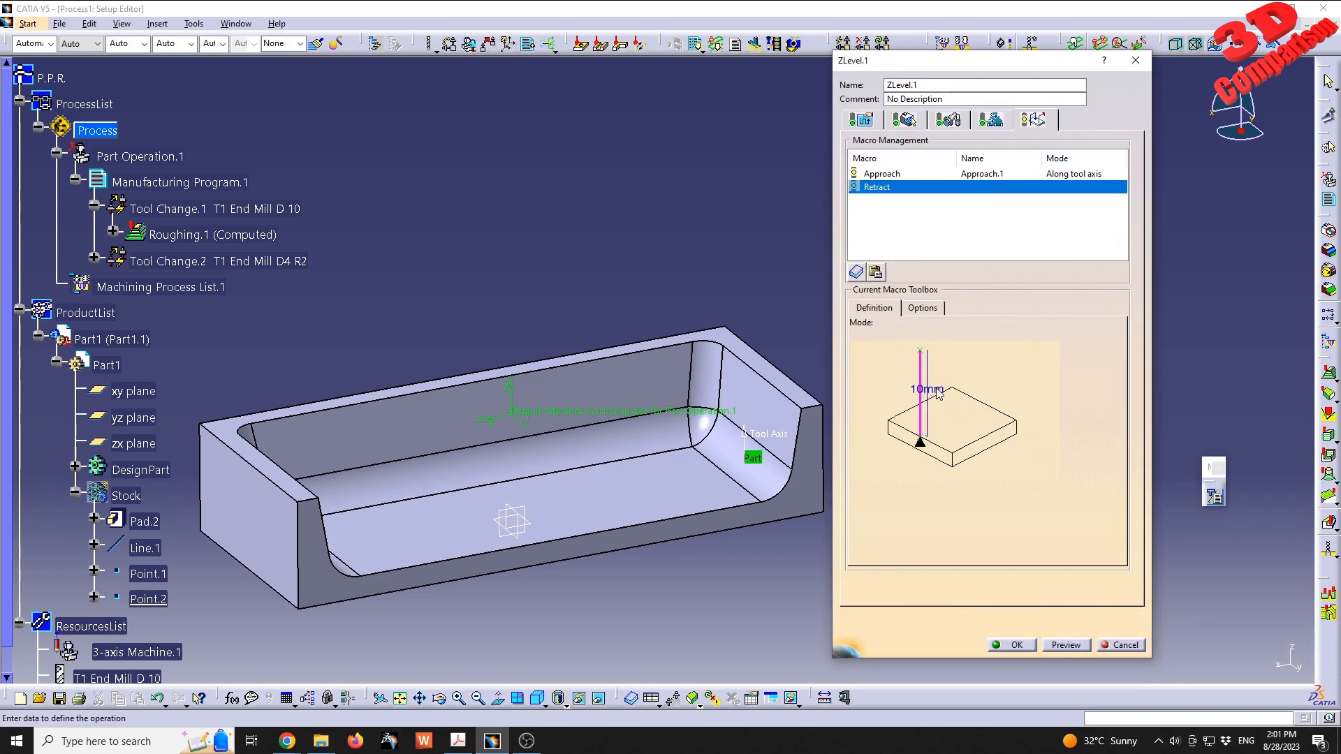
{"action": "double_click", "coordinate": [928, 388]}
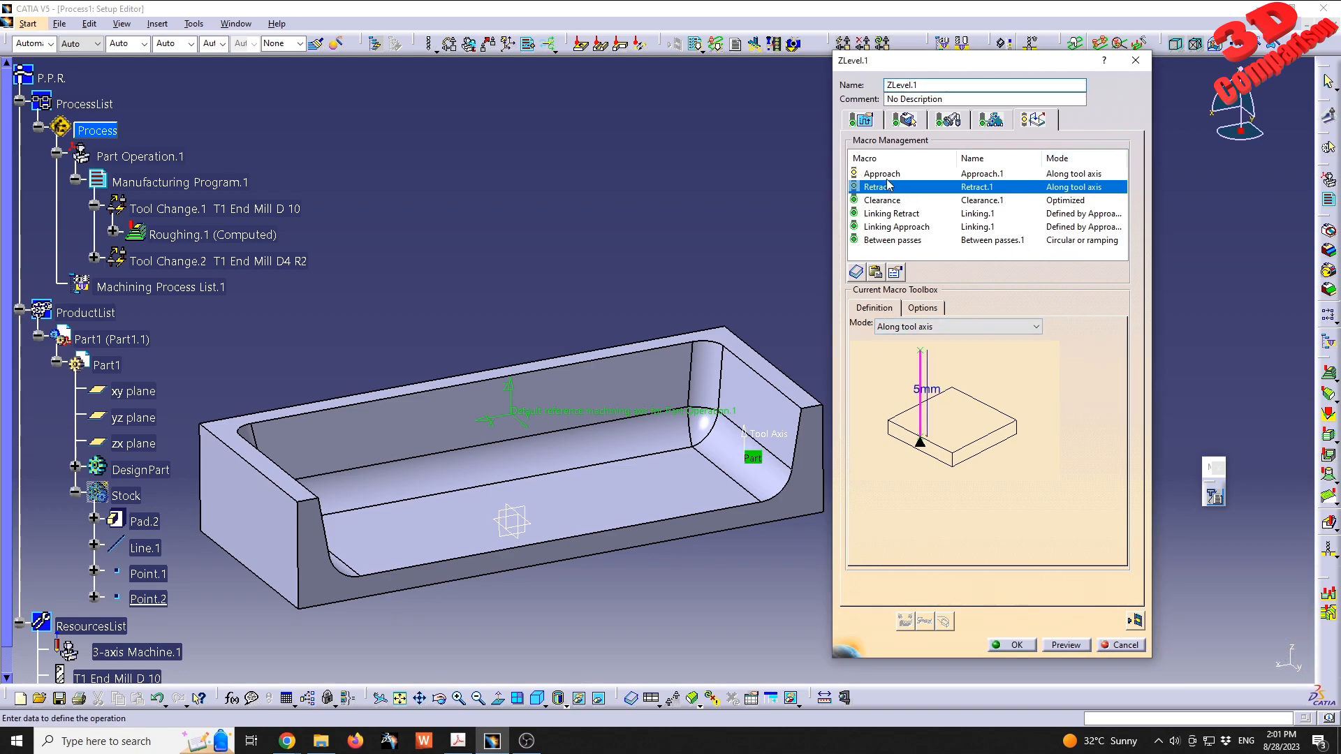
- Turn off automatic feedrate computation and set the approach and retract feedrates to 2000 mm_mn and machining to 2500 mm_mn
{"action": "left_click", "coordinate": [992, 120]}
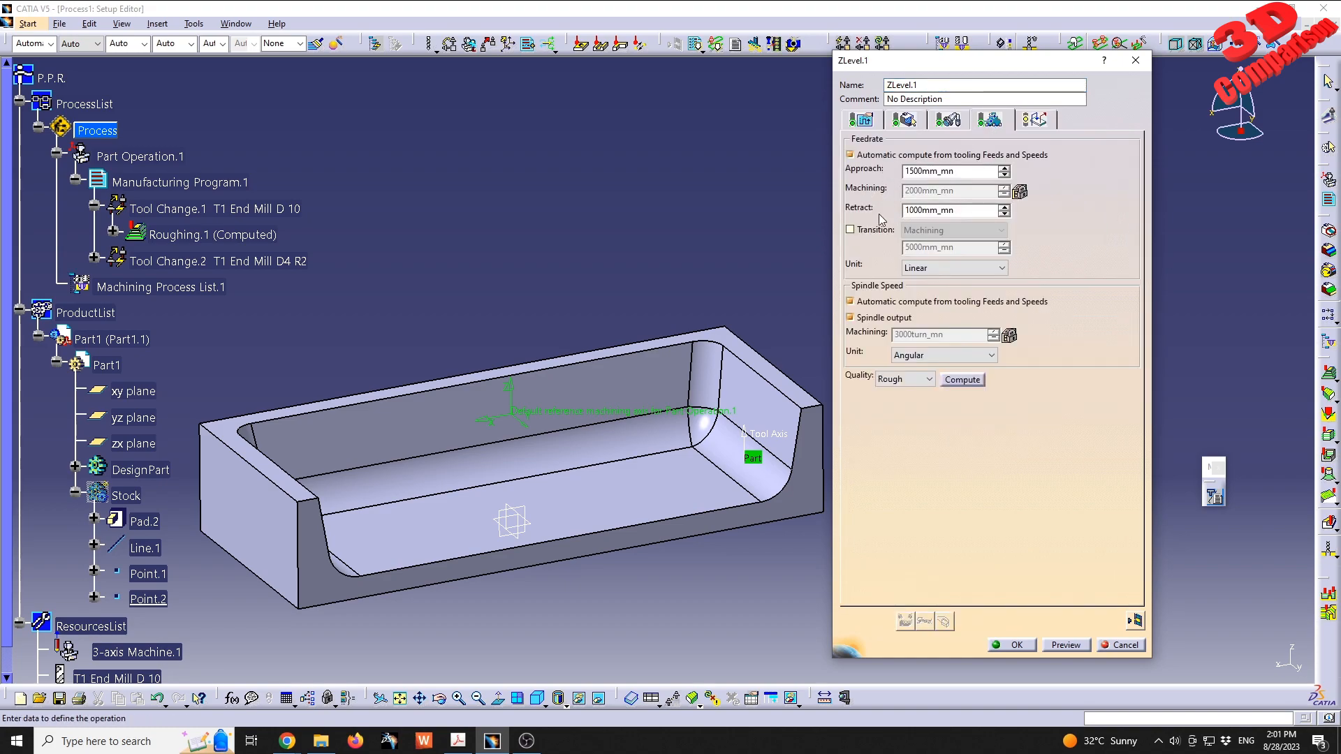
{"action": "left_click", "coordinate": [918, 210]}
{"action": "type", "text": "5"}
{"action": "key", "text": "BackSpace"}
{"action": "type", "text": "2"}
{"action": "left_click", "coordinate": [916, 172]}
{"action": "left_click", "coordinate": [881, 155]}
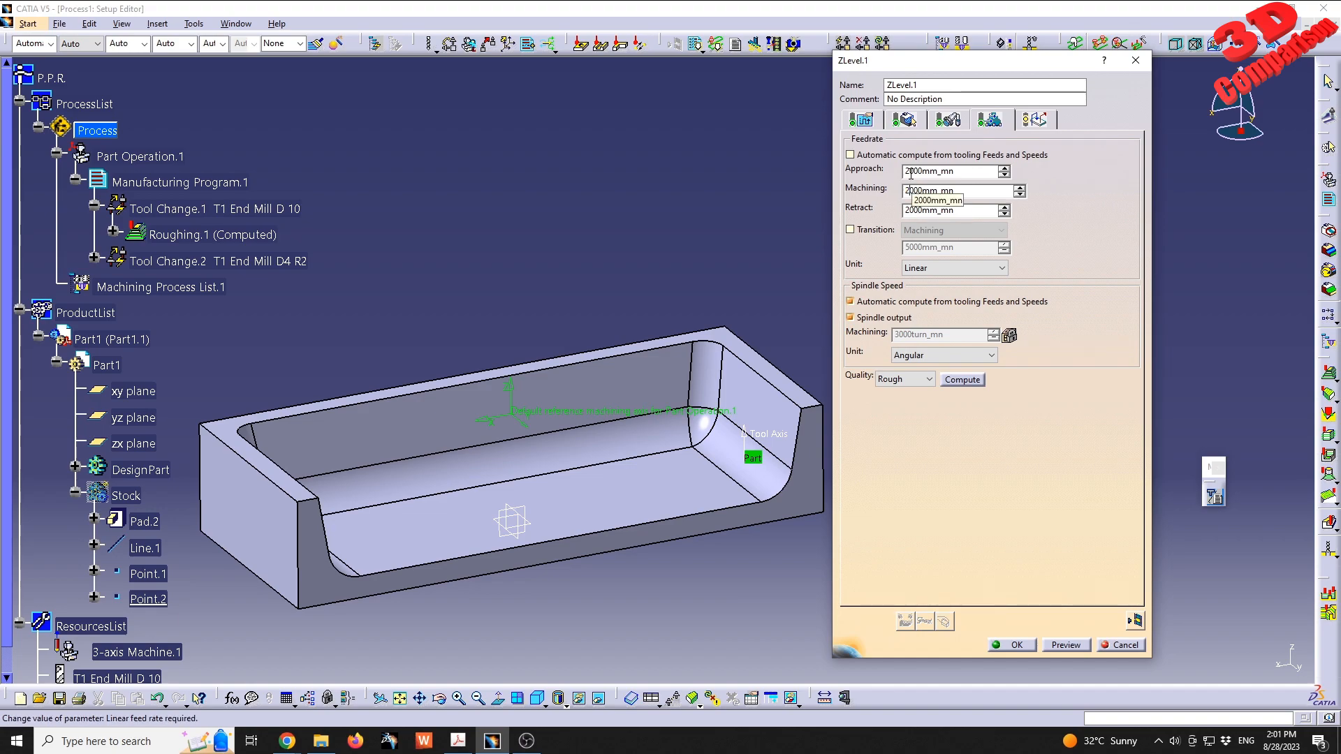
{"action": "key", "text": "BackSpace"}
{"action": "type", "text": "5"}
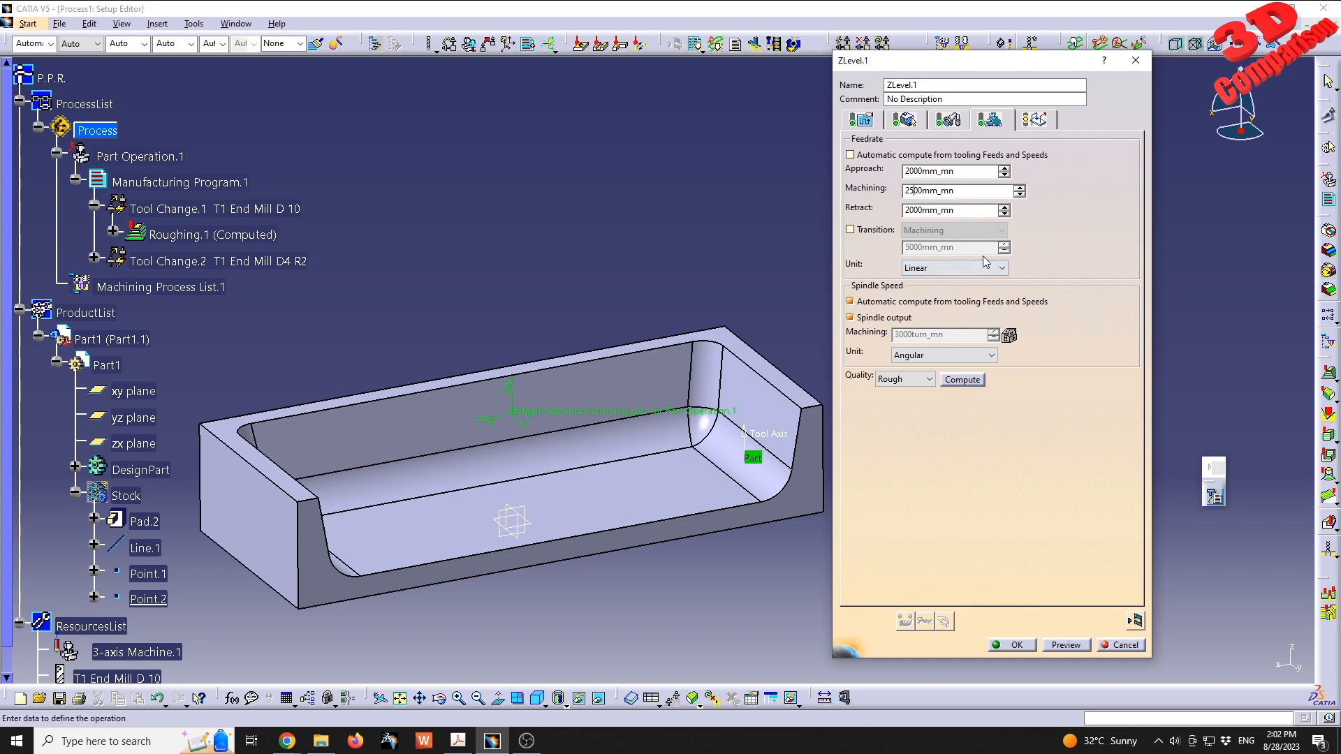
- Compute the ZLevel tool path and inspect its passes along the pocket's walls and fillets
{"action": "left_click", "coordinate": [1135, 621]}
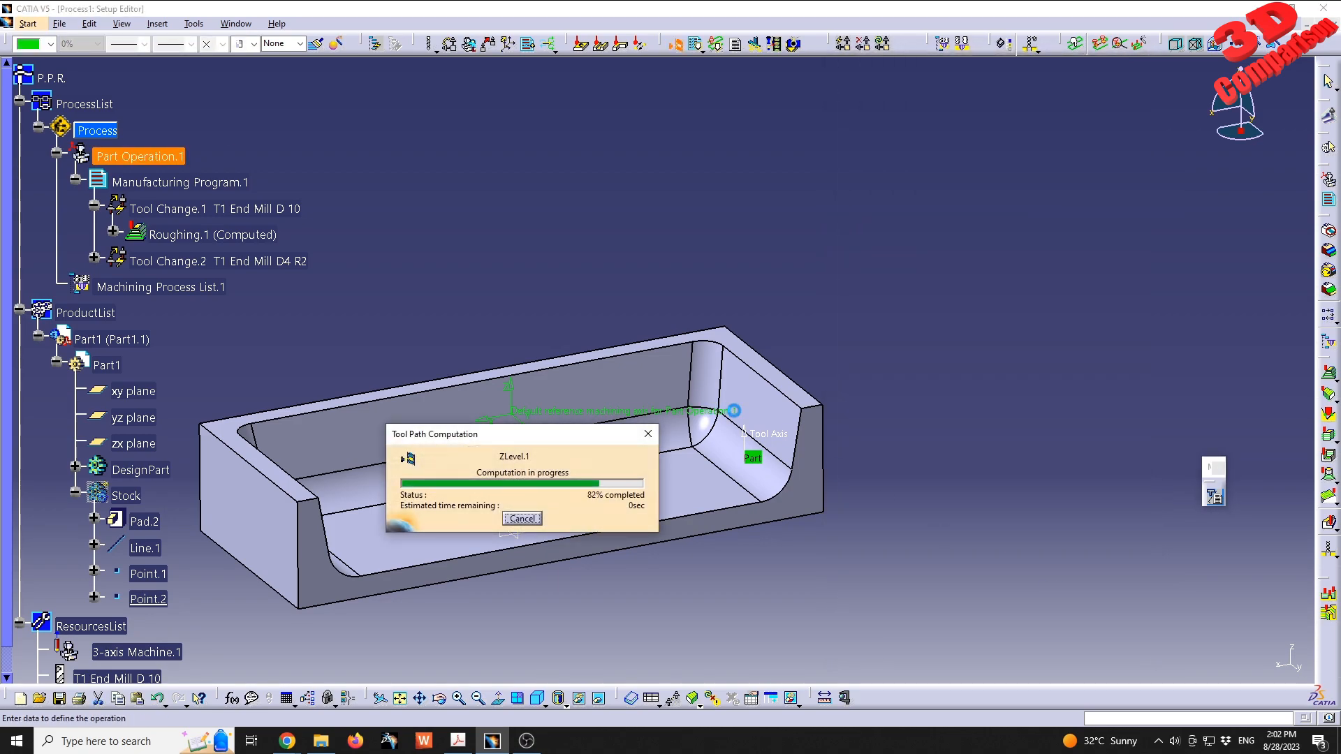
{"action": "middle_click_drag", "start_coordinate": [626, 441], "coordinate": [709, 351]}
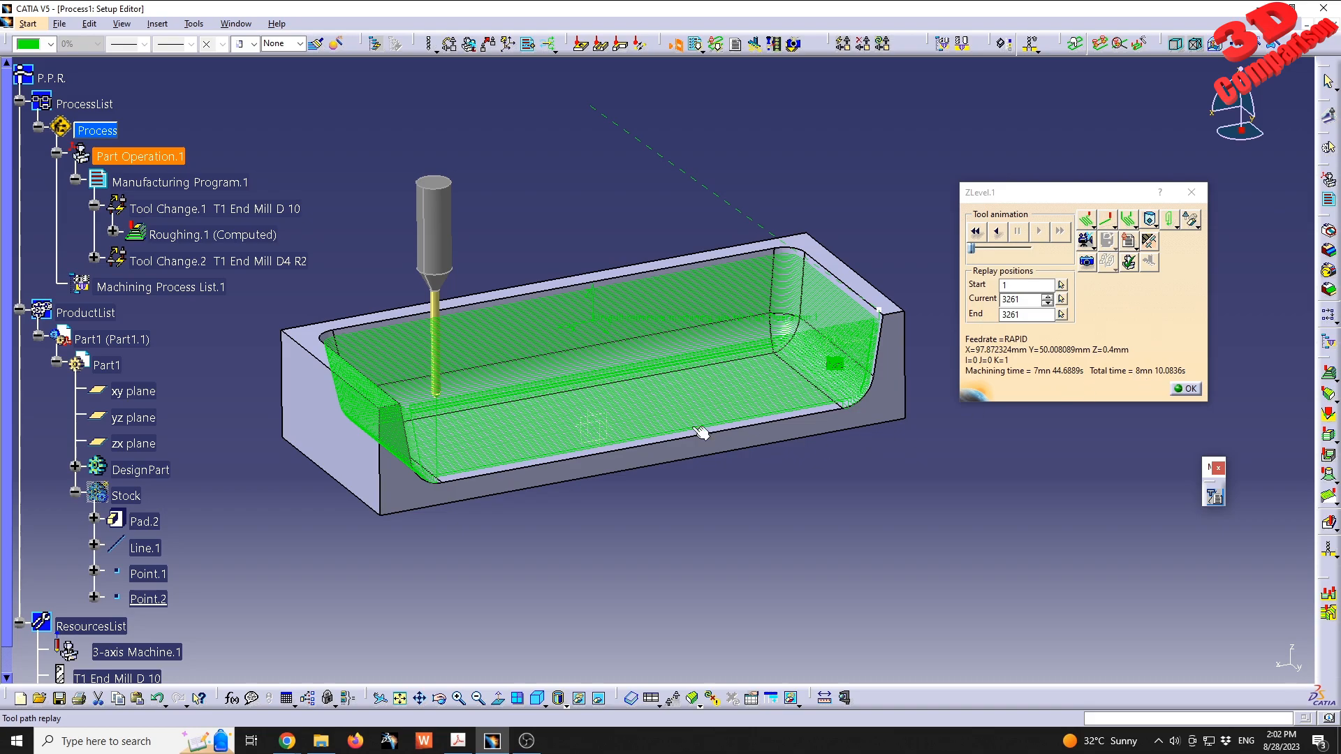
{"action": "middle_click_drag", "start_coordinate": [685, 387], "coordinate": [637, 414]}
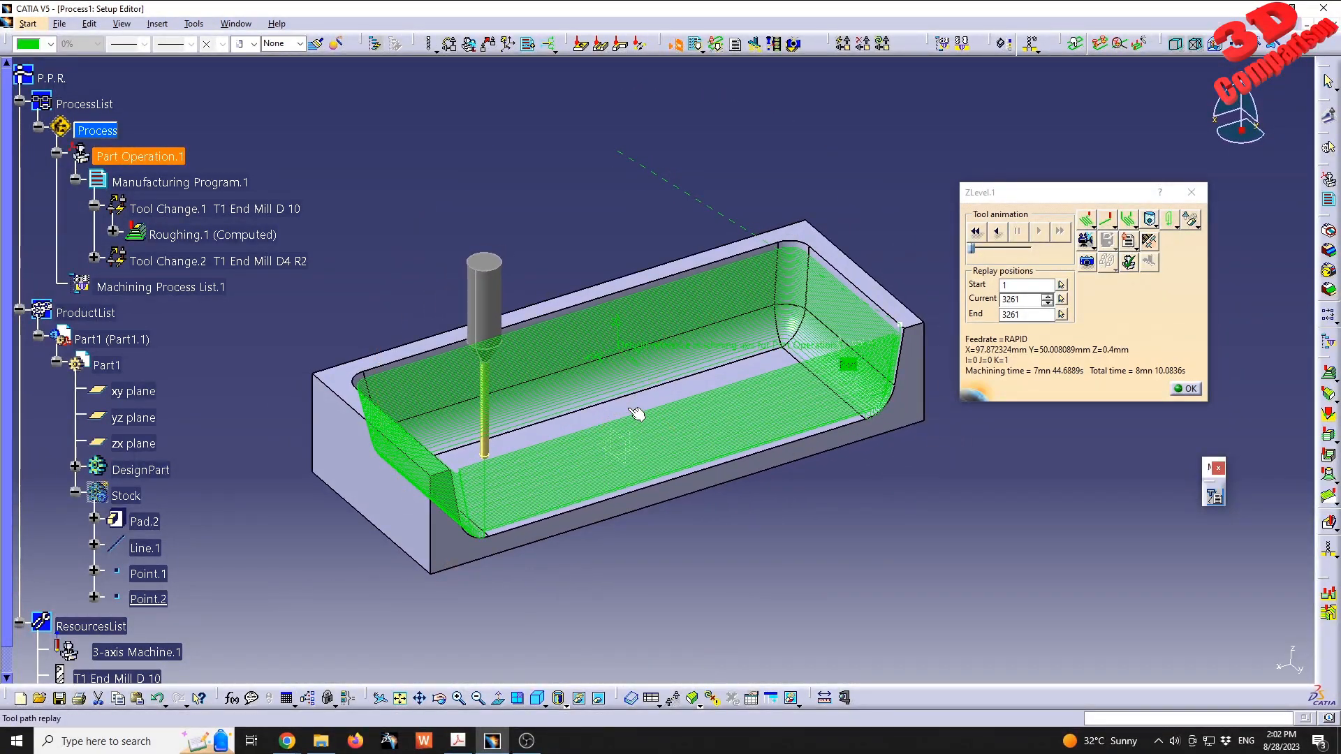
- Start the material removal video simulation of the whole manufacturing program from the raw stock
{"action": "left_click", "coordinate": [1086, 241]}
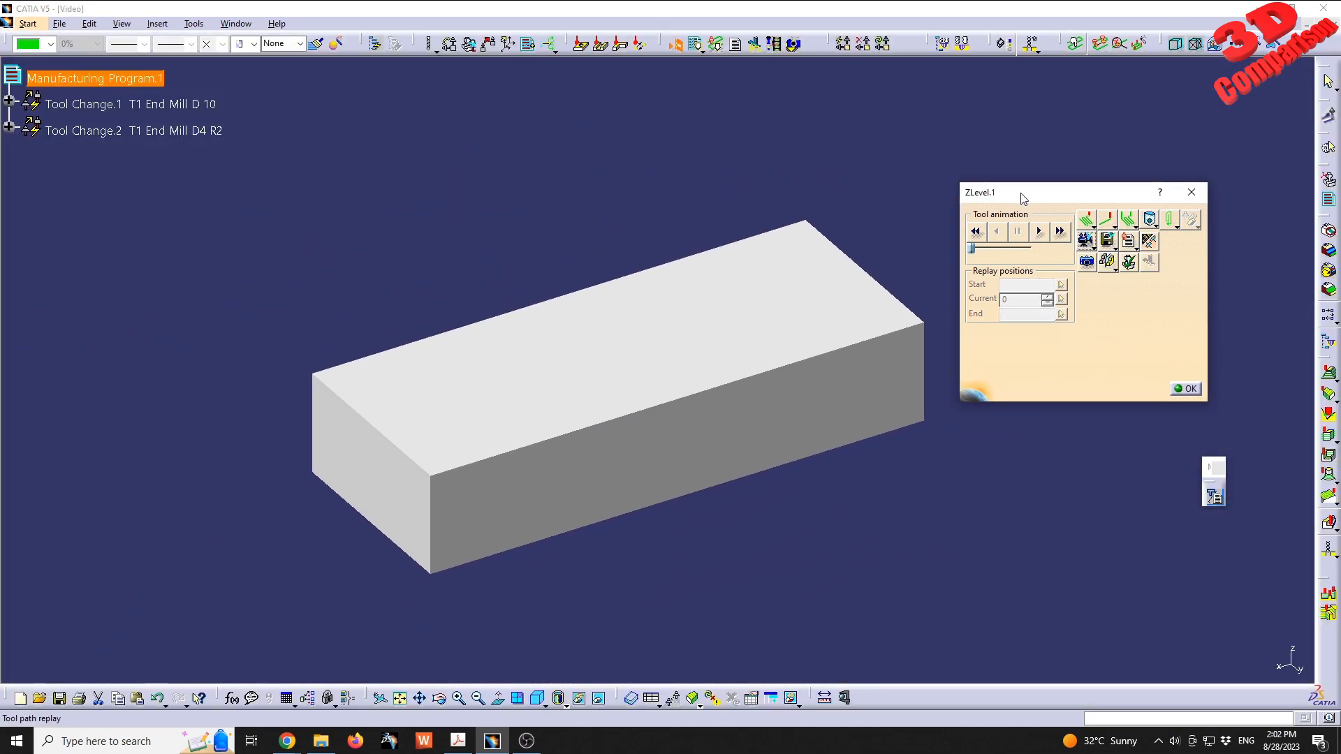
{"action": "left_click_drag", "start_coordinate": [1024, 199], "coordinate": [1001, 186]}
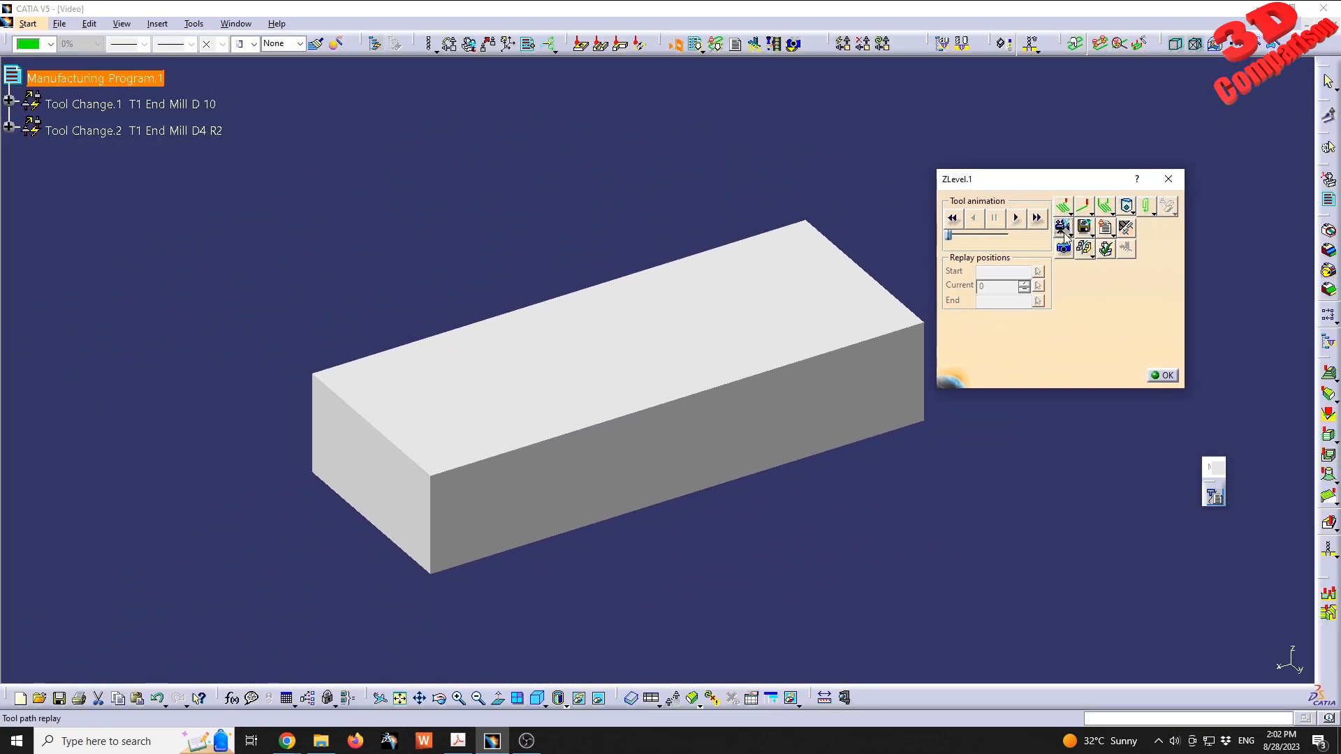
{"action": "left_click", "coordinate": [1017, 218]}
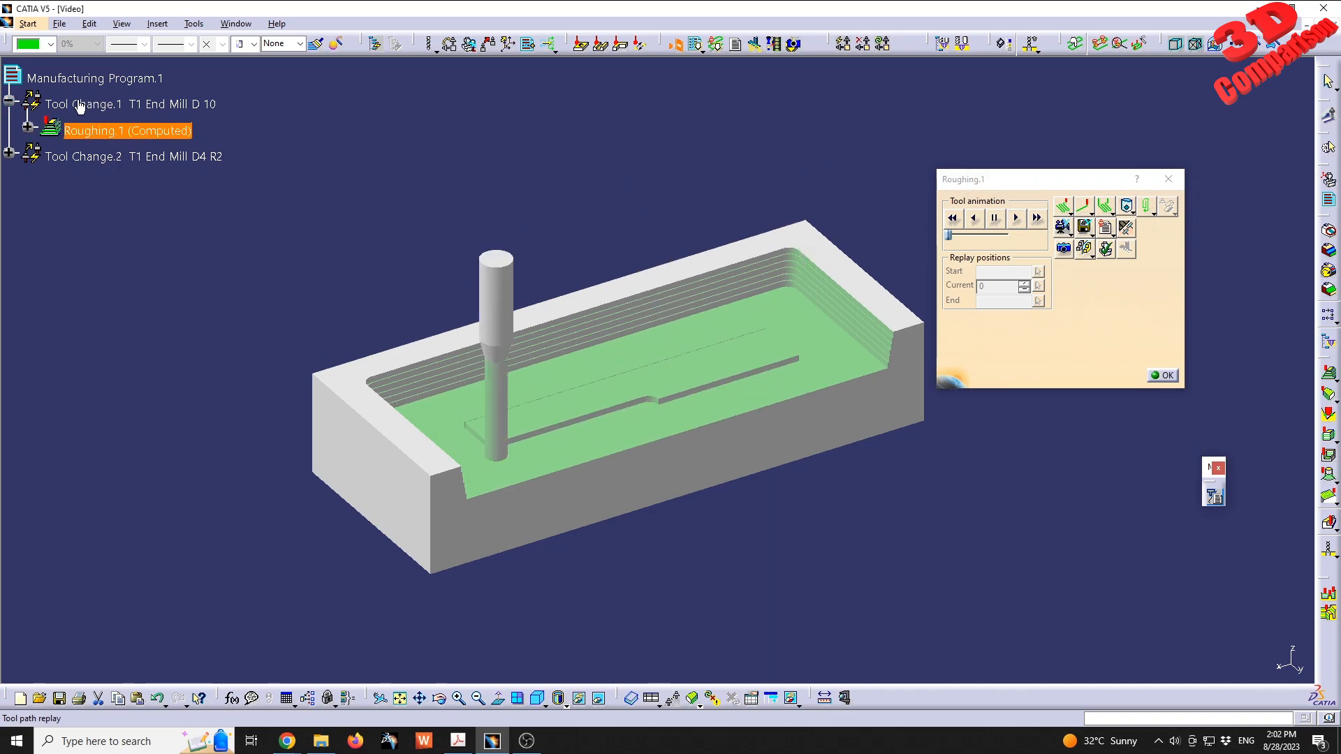
- Expand Tool Change.2 in the simulation and examine up close how ZLevel.1 removes the roughing steps at the pocket corner
{"action": "left_click", "coordinate": [10, 154]}
{"action": "middle_click_drag", "start_coordinate": [689, 380], "coordinate": [676, 338]}
{"action": "middle_click_drag", "start_coordinate": [819, 359], "coordinate": [718, 355]}
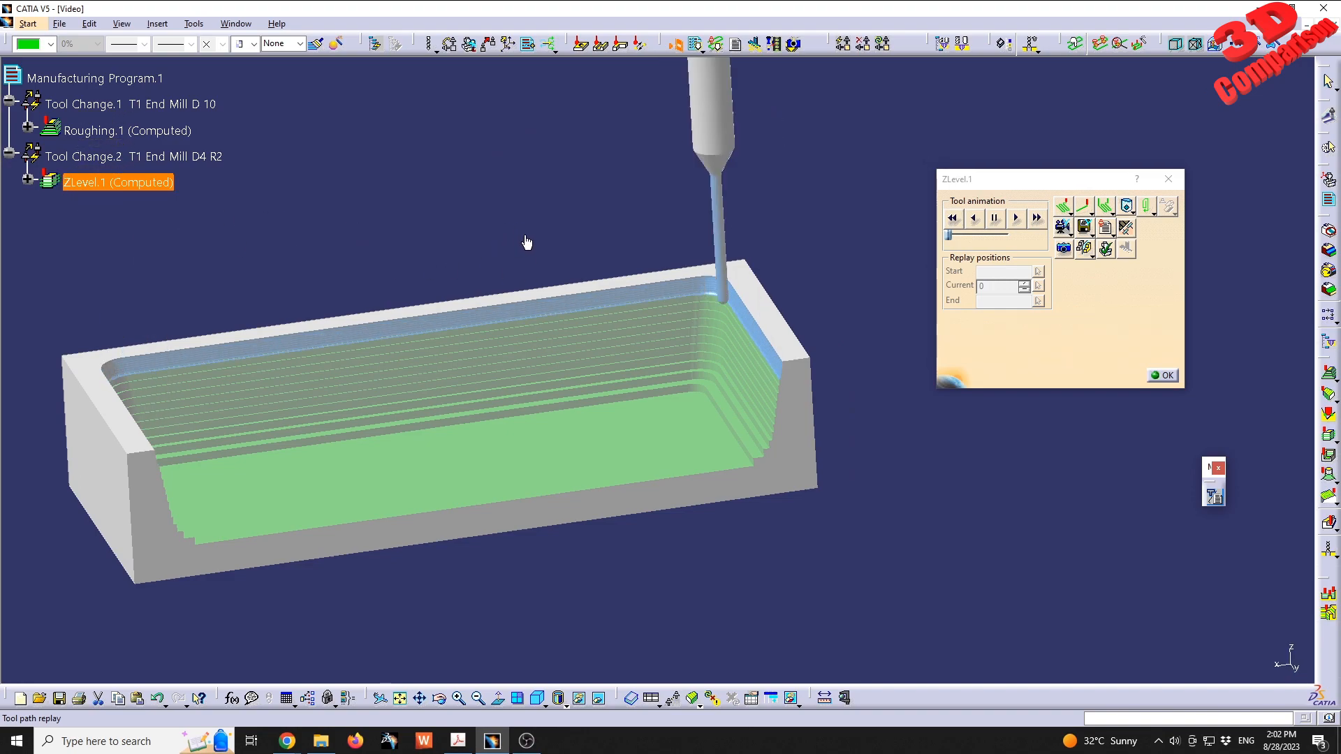
{"action": "middle_click_drag", "start_coordinate": [764, 461], "coordinate": [632, 294]}
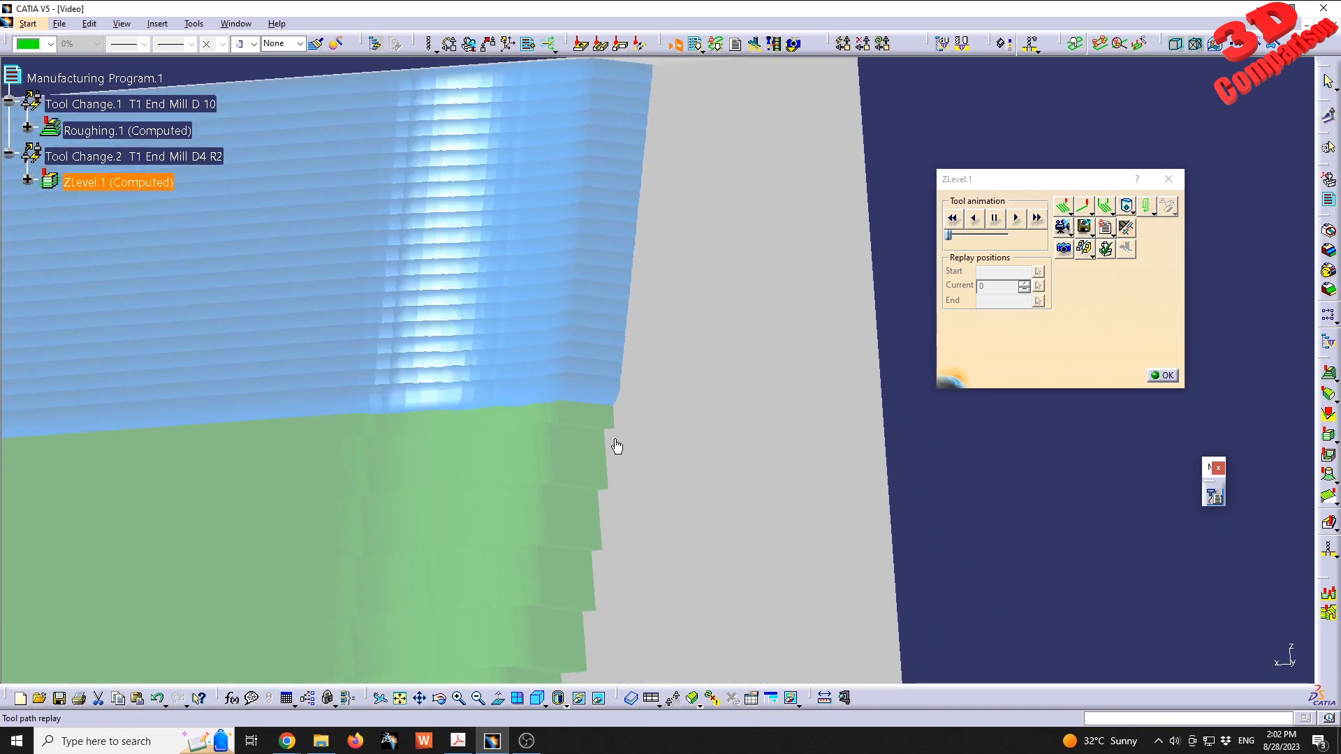
{"action": "middle_click_drag", "start_coordinate": [554, 563], "coordinate": [678, 269]}
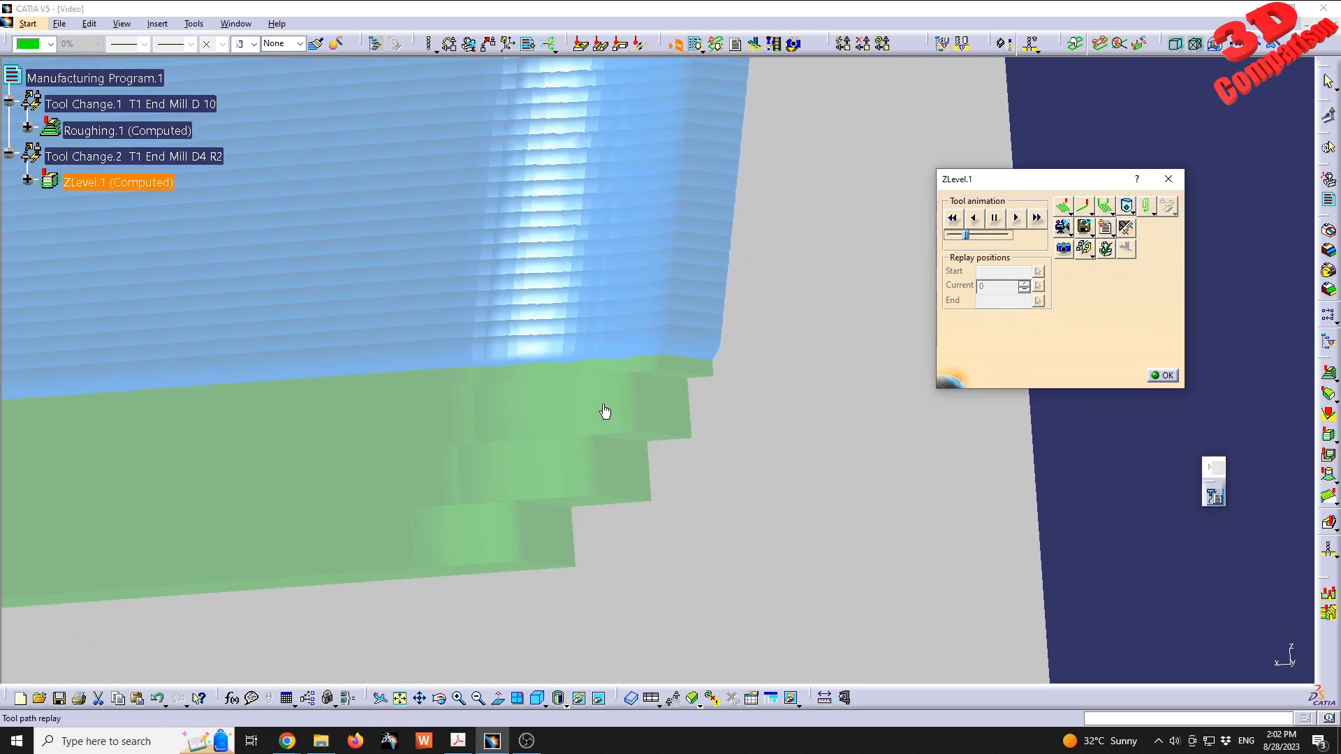
{"action": "middle_click_drag", "start_coordinate": [605, 410], "coordinate": [689, 337]}
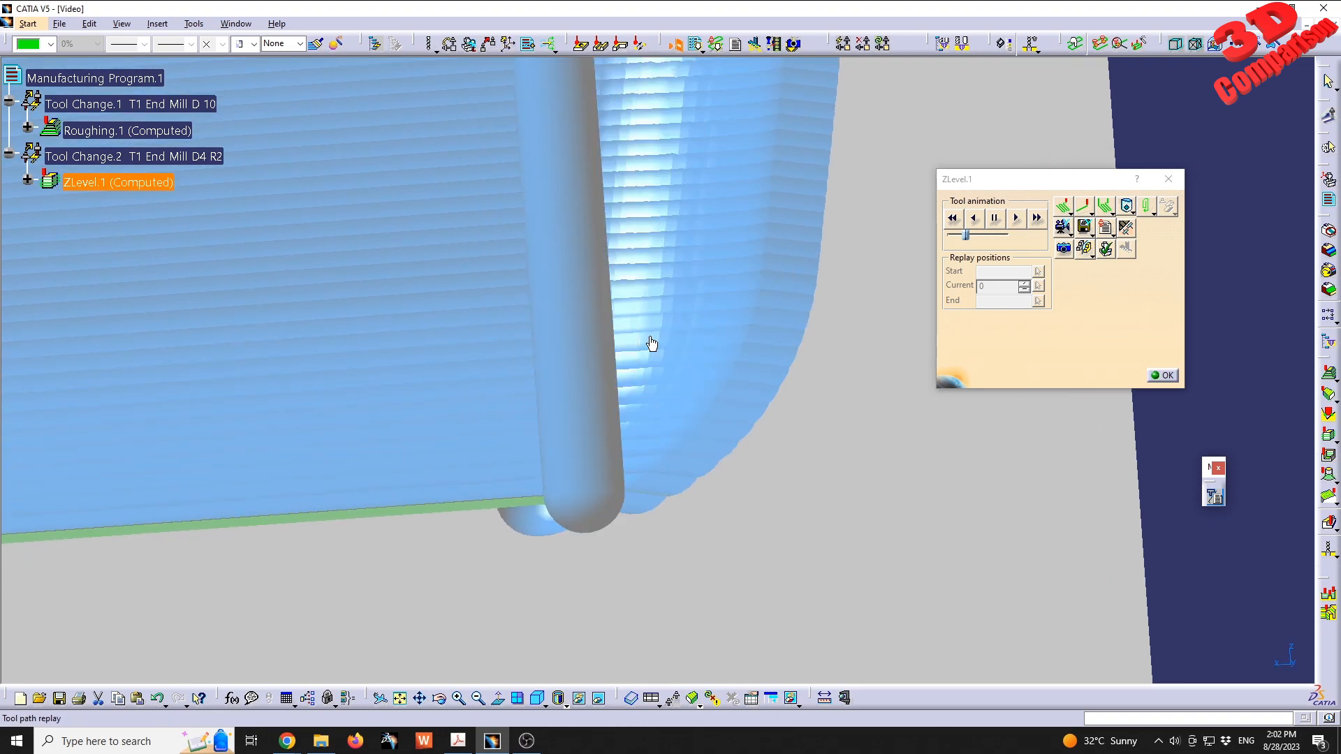
- Examine the video simulation result of ZLevel.1 at both ends of the pocket, along the walls, fillets and floor edge
{"action": "middle_click_drag", "start_coordinate": [554, 389], "coordinate": [653, 361]}
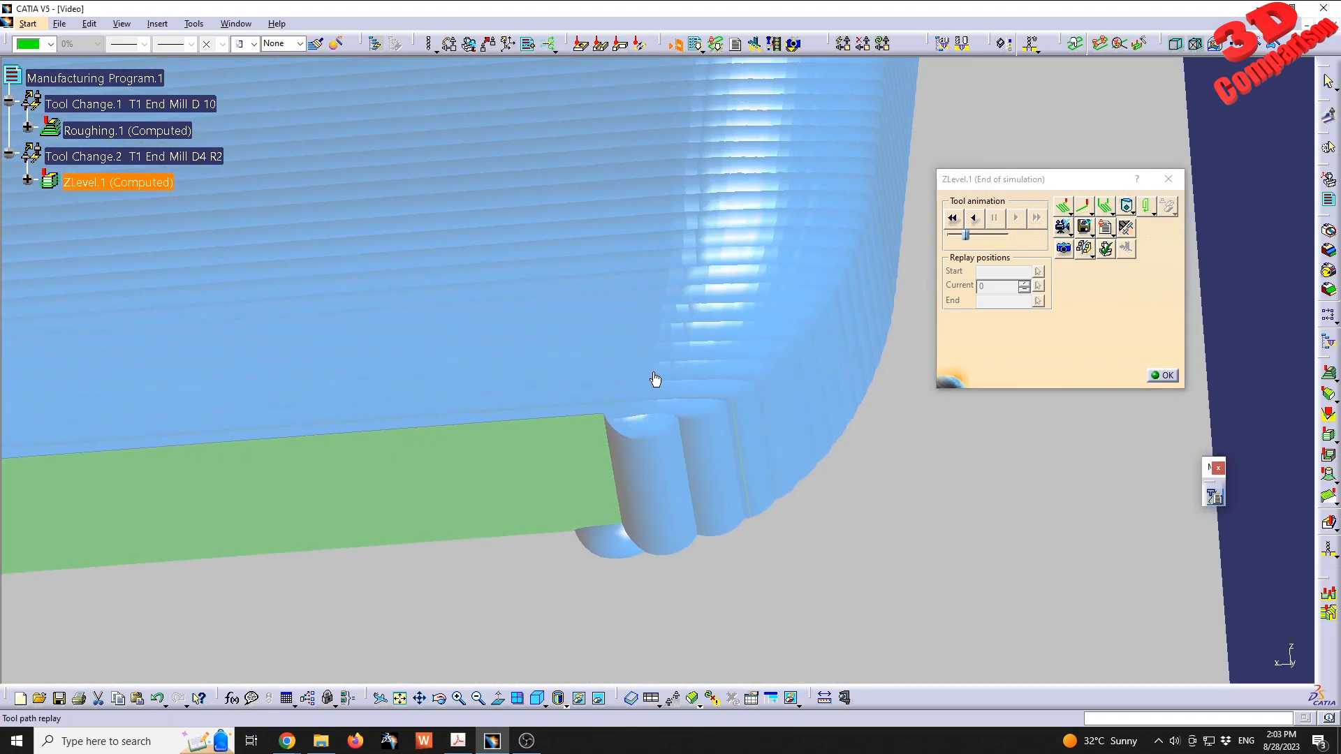
{"action": "middle_click_drag", "start_coordinate": [616, 526], "coordinate": [687, 531]}
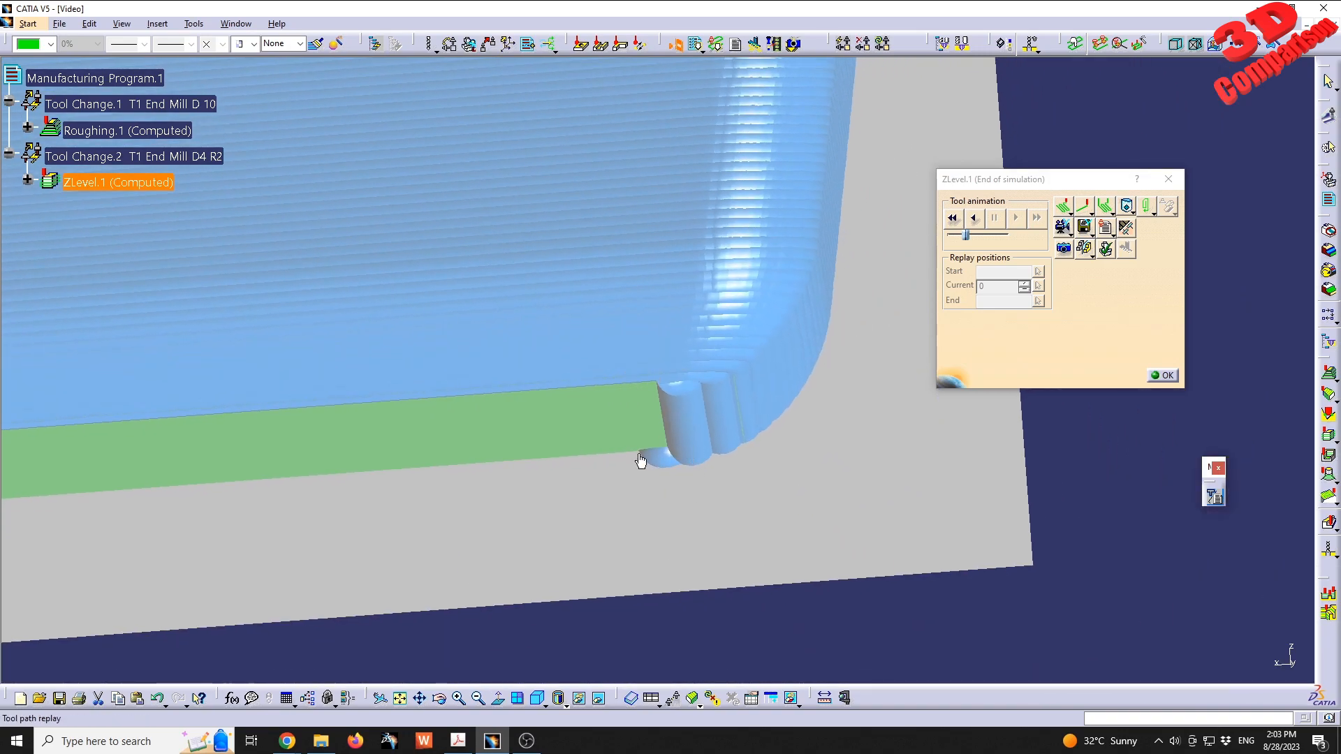
{"action": "middle_click_drag", "start_coordinate": [640, 458], "coordinate": [708, 518]}
{"action": "mouse_move", "coordinate": [328, 435]}
{"action": "middle_mouse_down"}
{"action": "mouse_move", "coordinate": [775, 382]}
{"action": "mouse_move", "coordinate": [741, 402]}
{"action": "middle_mouse_up"}
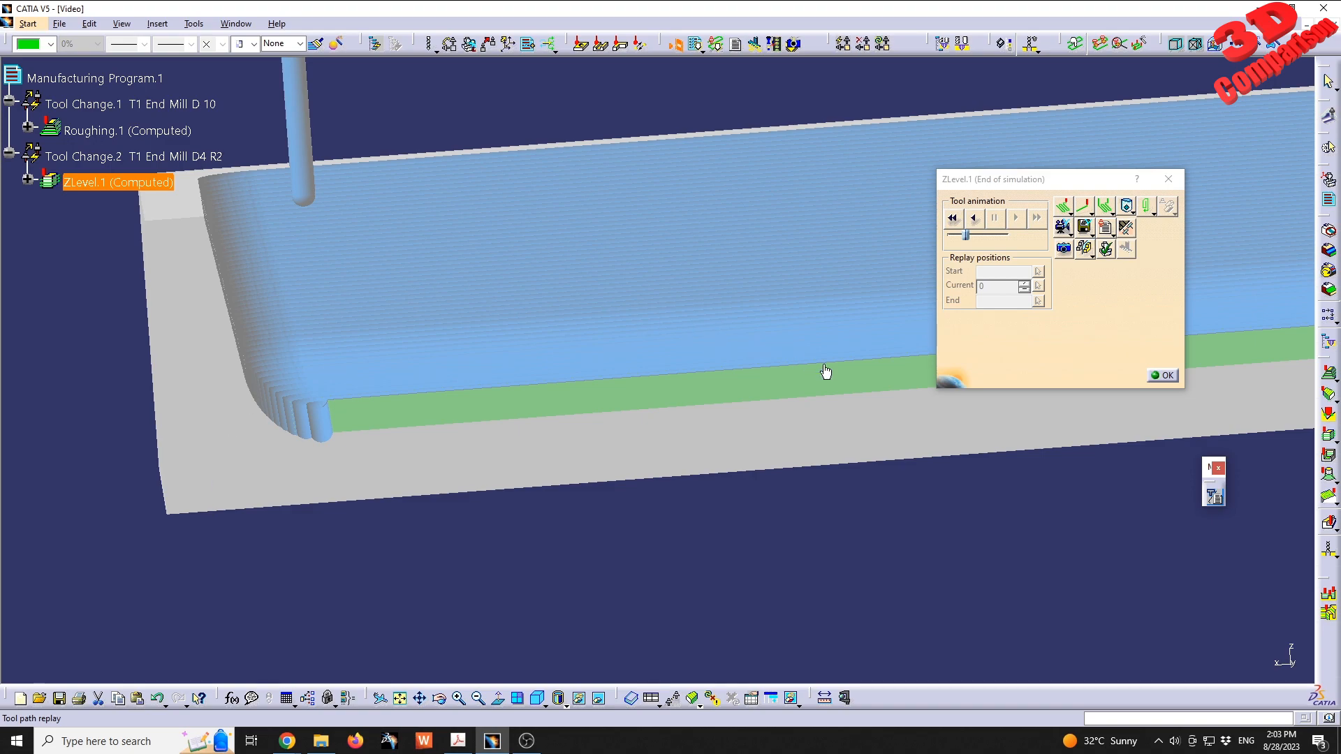
{"action": "middle_click_drag", "start_coordinate": [835, 449], "coordinate": [782, 459]}
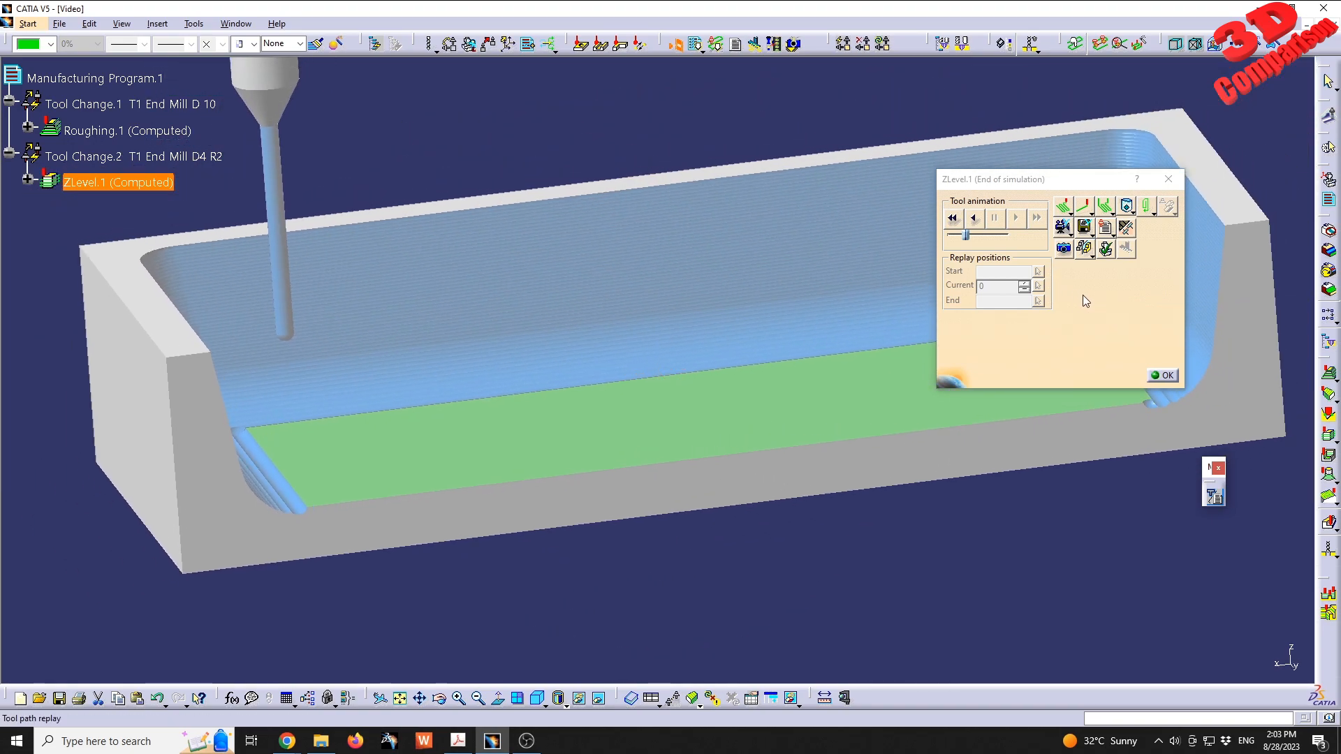
- Leave the video simulation, replay ZLevel.1 again and start the photo simulation of the machined part
{"action": "left_click", "coordinate": [1063, 249]}
{"action": "left_click", "coordinate": [761, 409]}
{"action": "left_click", "coordinate": [1164, 375]}
{"action": "left_click", "coordinate": [1134, 628]}
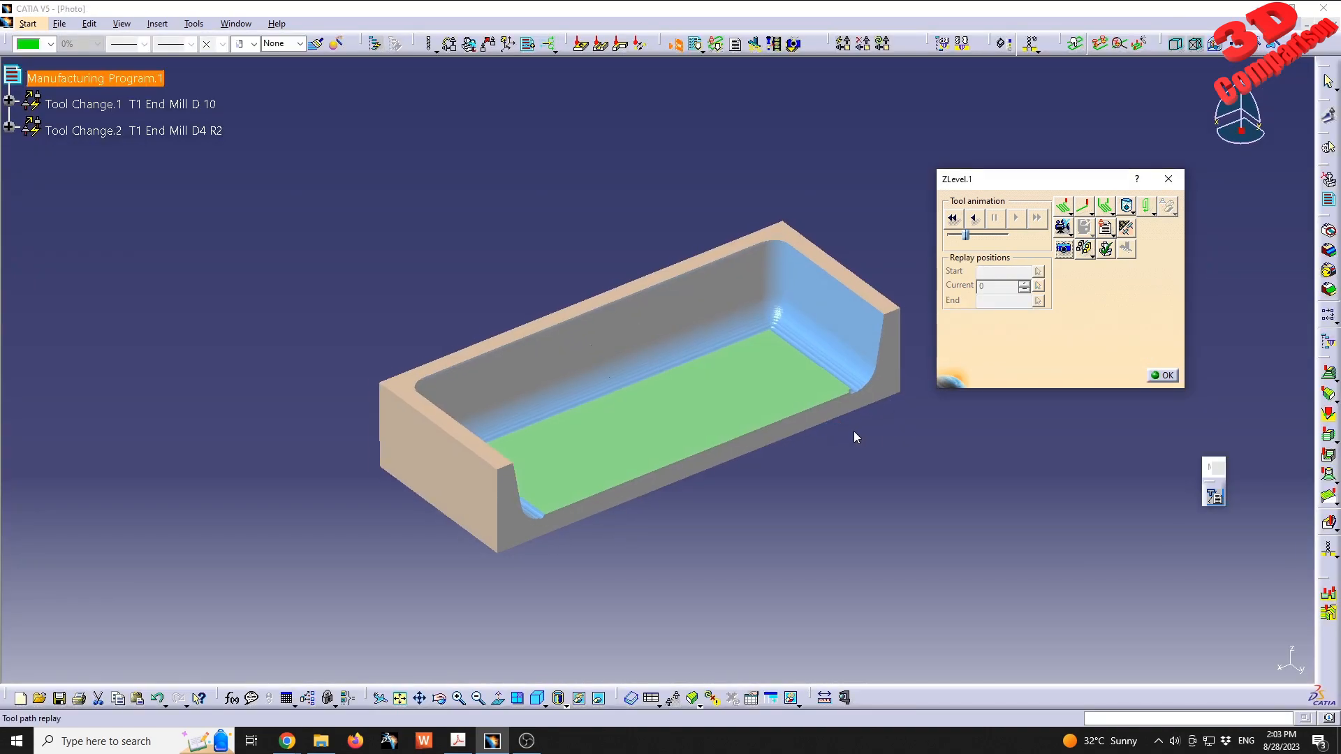
- Pick points on the pocket floor in the photo result to check the normal deviation left by Roughing.1
{"action": "middle_click_drag", "start_coordinate": [853, 430], "coordinate": [541, 259]}
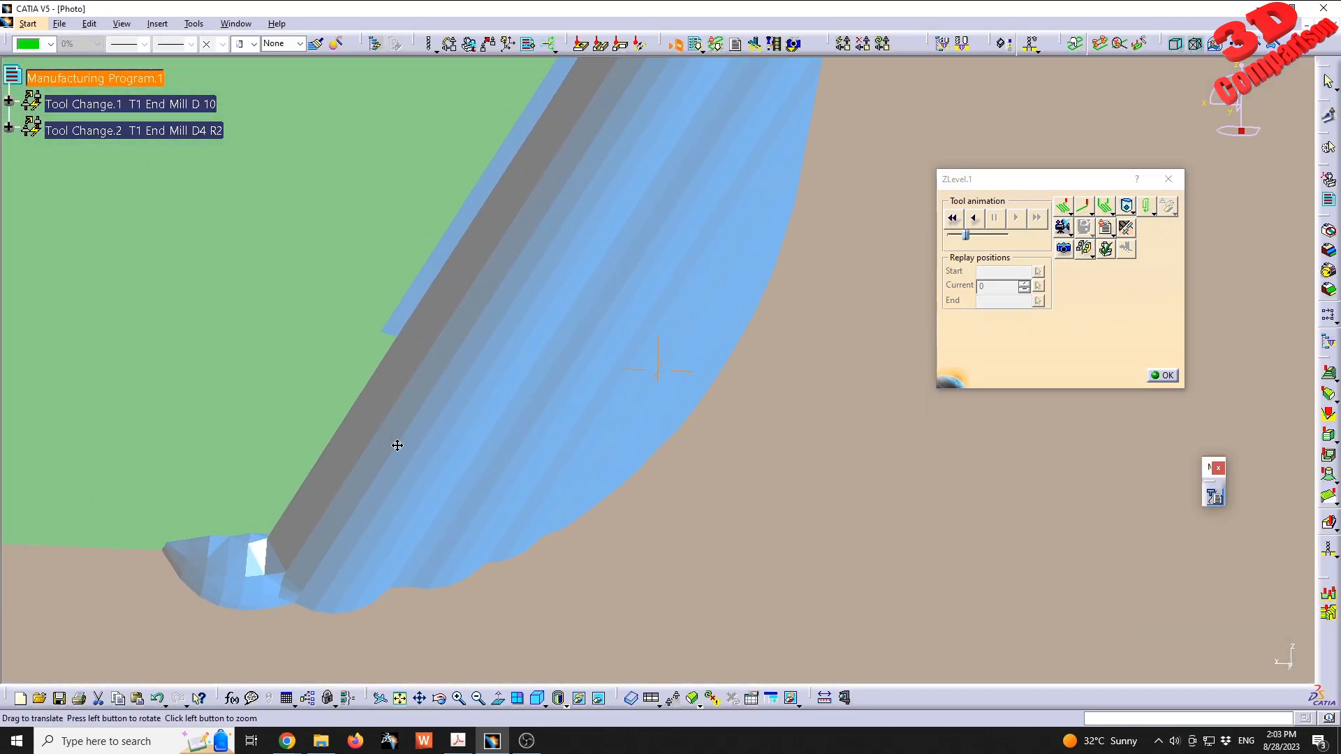
{"action": "middle_click_drag", "start_coordinate": [354, 458], "coordinate": [585, 365]}
{"action": "left_click", "coordinate": [312, 384]}
{"action": "left_click", "coordinate": [342, 329]}
{"action": "left_click", "coordinate": [287, 315]}
{"action": "left_click", "coordinate": [368, 329]}
{"action": "middle_click_drag", "start_coordinate": [368, 329], "coordinate": [716, 329]}
{"action": "left_click", "coordinate": [557, 315]}
{"action": "left_click", "coordinate": [1139, 132]}
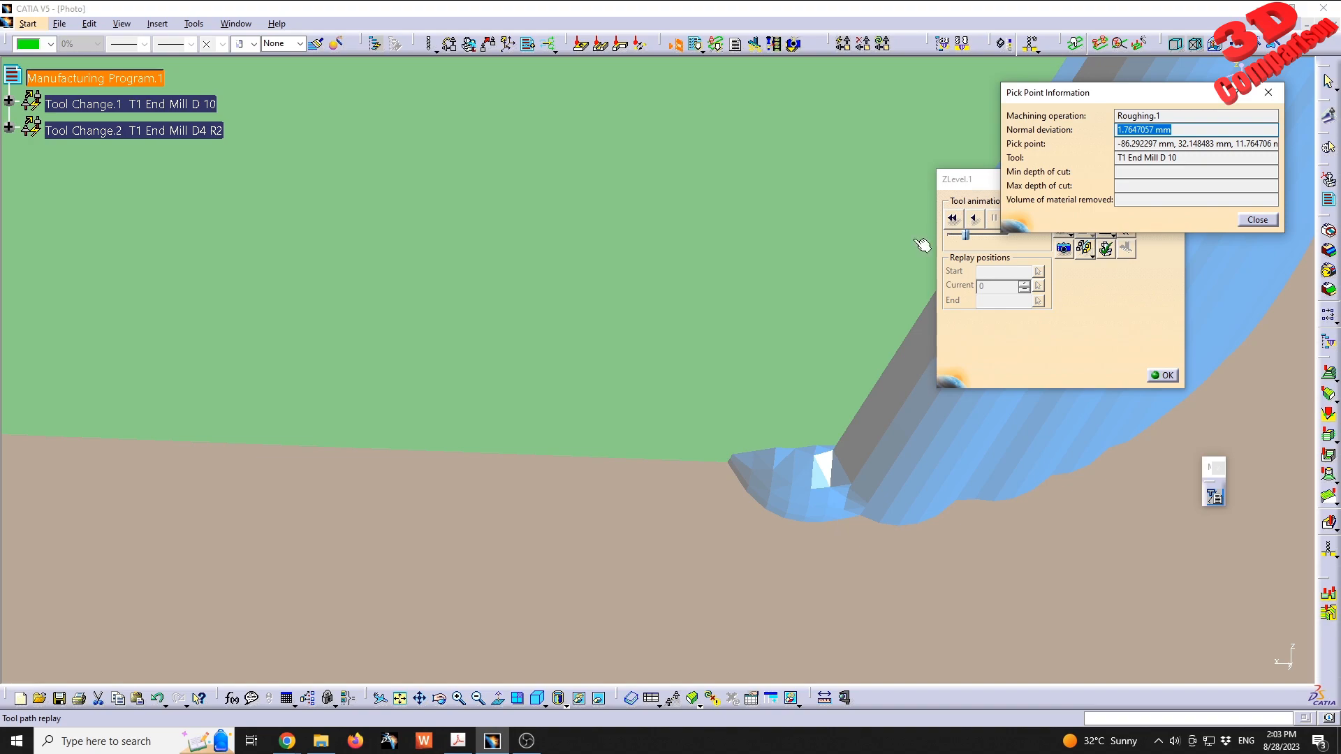
- Pick further points on the floor and the scalloped steps at its end to compare the deviation left by each operation
{"action": "left_click", "coordinate": [567, 400]}
{"action": "left_click", "coordinate": [667, 264]}
{"action": "left_click", "coordinate": [758, 254]}
{"action": "middle_click_drag", "start_coordinate": [758, 253], "coordinate": [816, 448]}
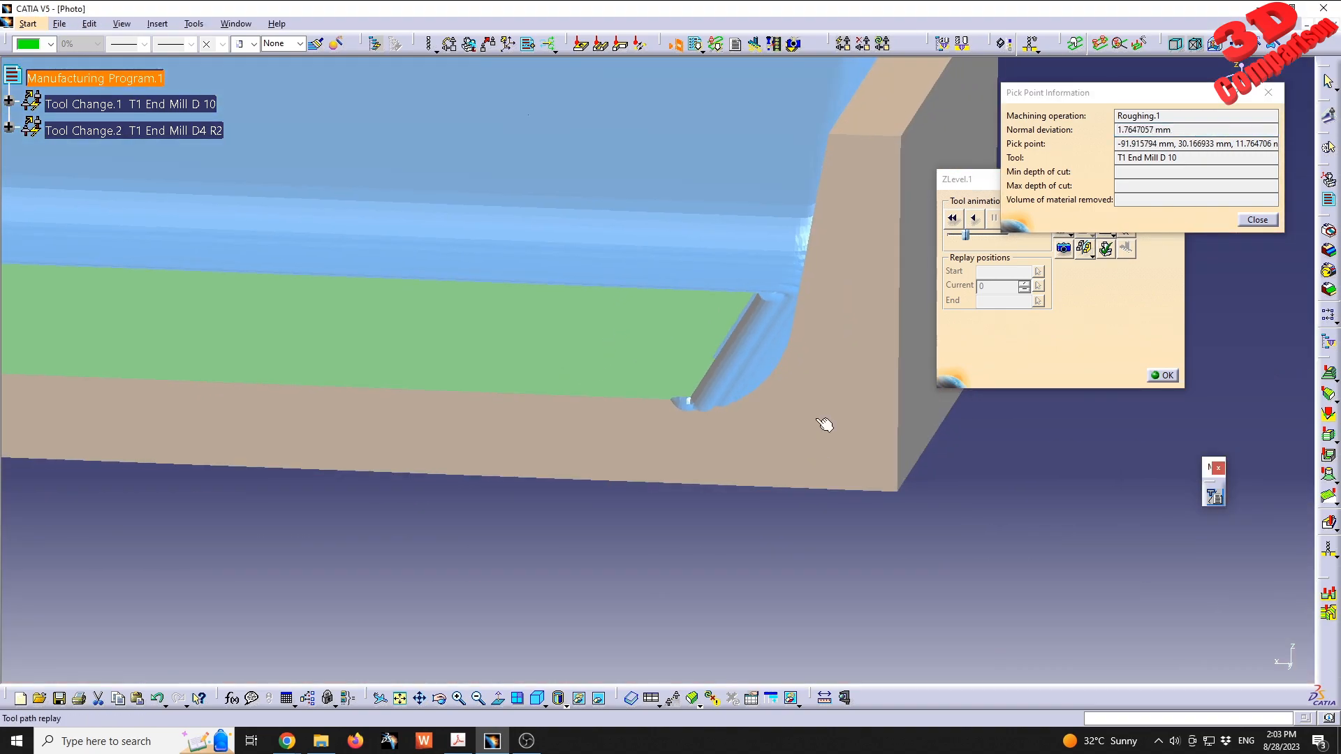
{"action": "middle_click_drag", "start_coordinate": [708, 423], "coordinate": [766, 364]}
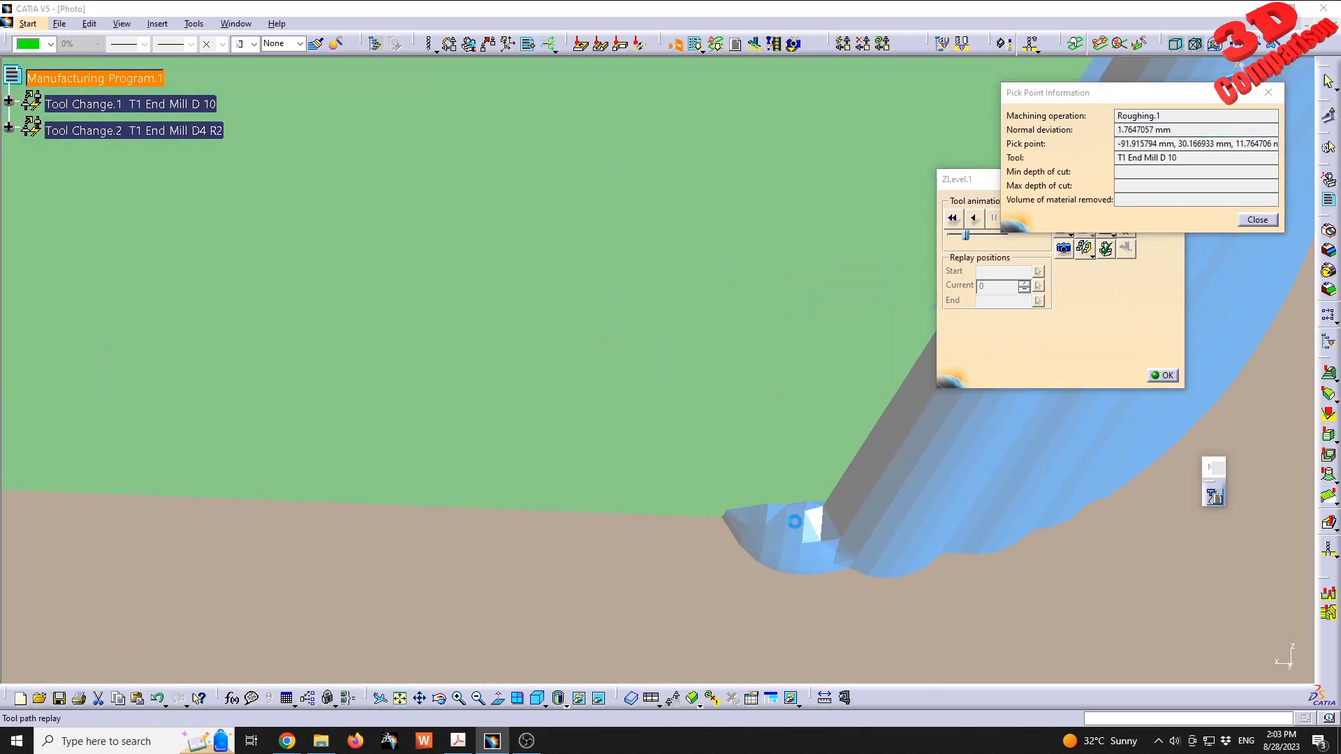
{"action": "middle_click_drag", "start_coordinate": [911, 531], "coordinate": [799, 470]}
{"action": "left_click", "coordinate": [801, 466]}
{"action": "left_click_drag", "start_coordinate": [1137, 130], "coordinate": [1118, 131]}
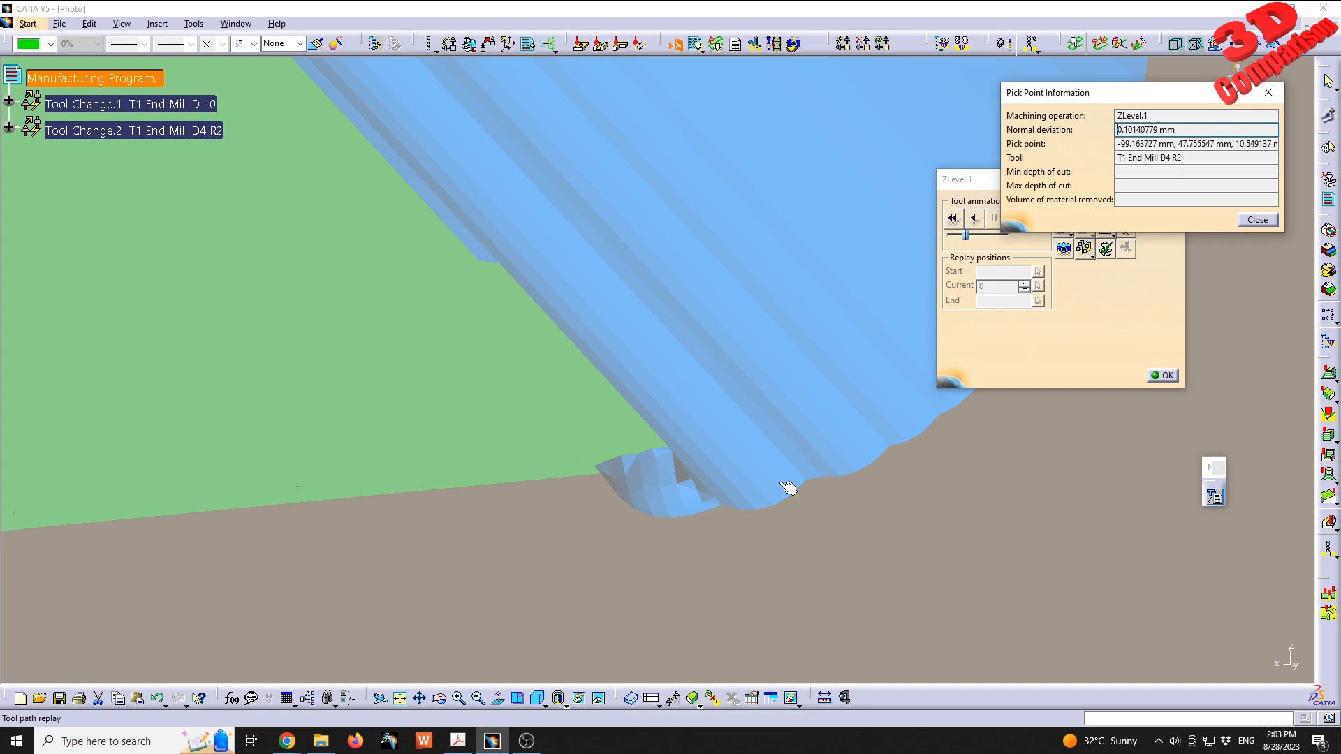
- Check the normal deviation at several points on the pocket's end wall machined by ZLevel.1
{"action": "left_click", "coordinate": [856, 447]}
{"action": "left_click", "coordinate": [871, 420]}
{"action": "middle_click_drag", "start_coordinate": [835, 243], "coordinate": [718, 422], "text": "ctrl"}
{"action": "left_click", "coordinate": [747, 364]}
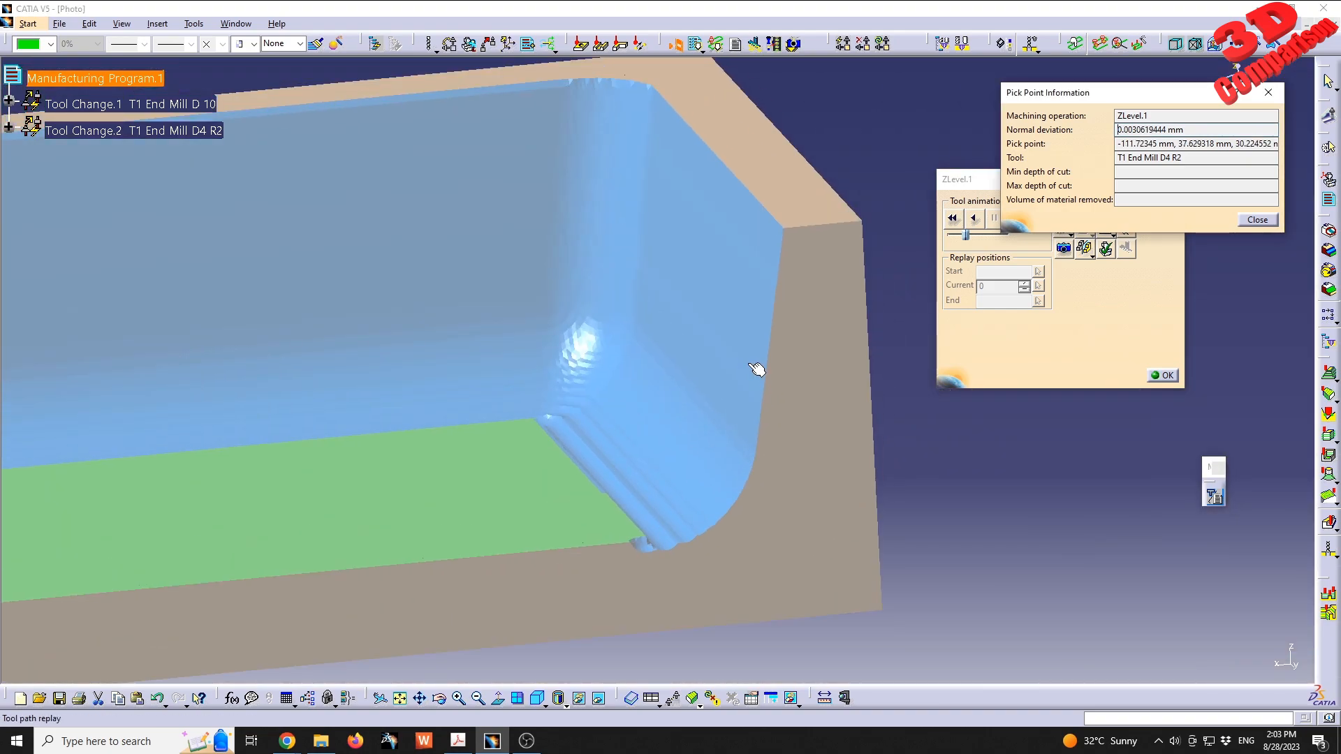
{"action": "middle_click_drag", "start_coordinate": [638, 378], "coordinate": [652, 335], "text": "ctrl"}
{"action": "left_click", "coordinate": [641, 347]}
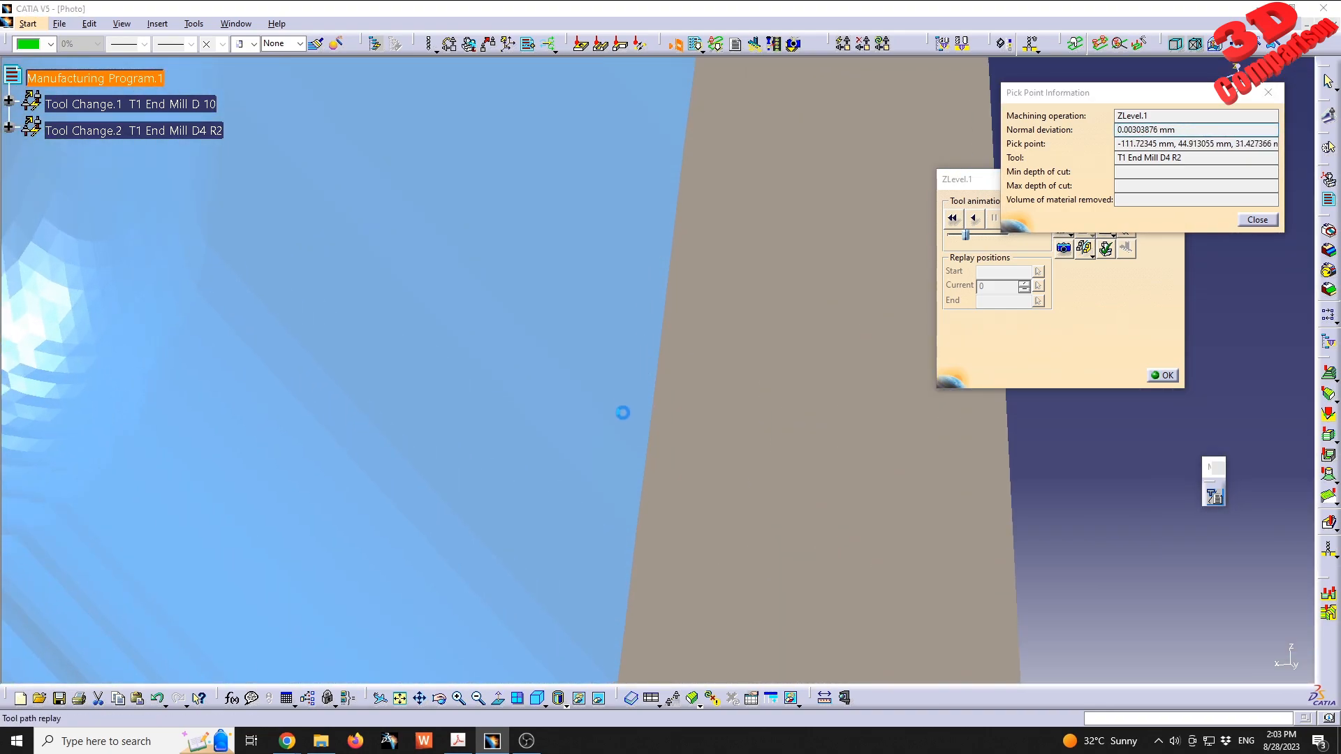
{"action": "left_click", "coordinate": [675, 216]}
{"action": "left_click", "coordinate": [631, 440]}
{"action": "left_click", "coordinate": [640, 483]}
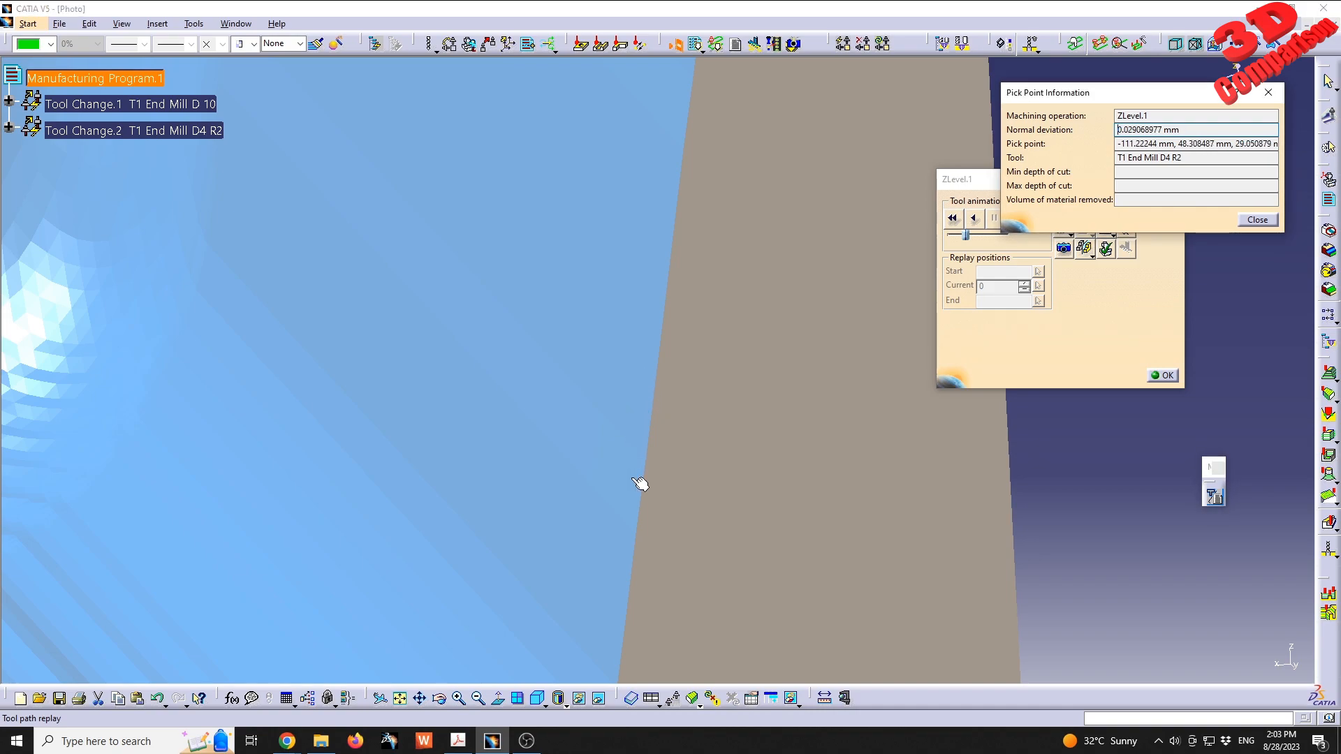
- Check the normal deviation where the pocket's end wall blends into the fillet
{"action": "left_click", "coordinate": [599, 517]}
{"action": "left_click", "coordinate": [605, 435]}
{"action": "middle_click_drag", "start_coordinate": [597, 459], "coordinate": [638, 281]}
{"action": "left_click", "coordinate": [639, 382]}
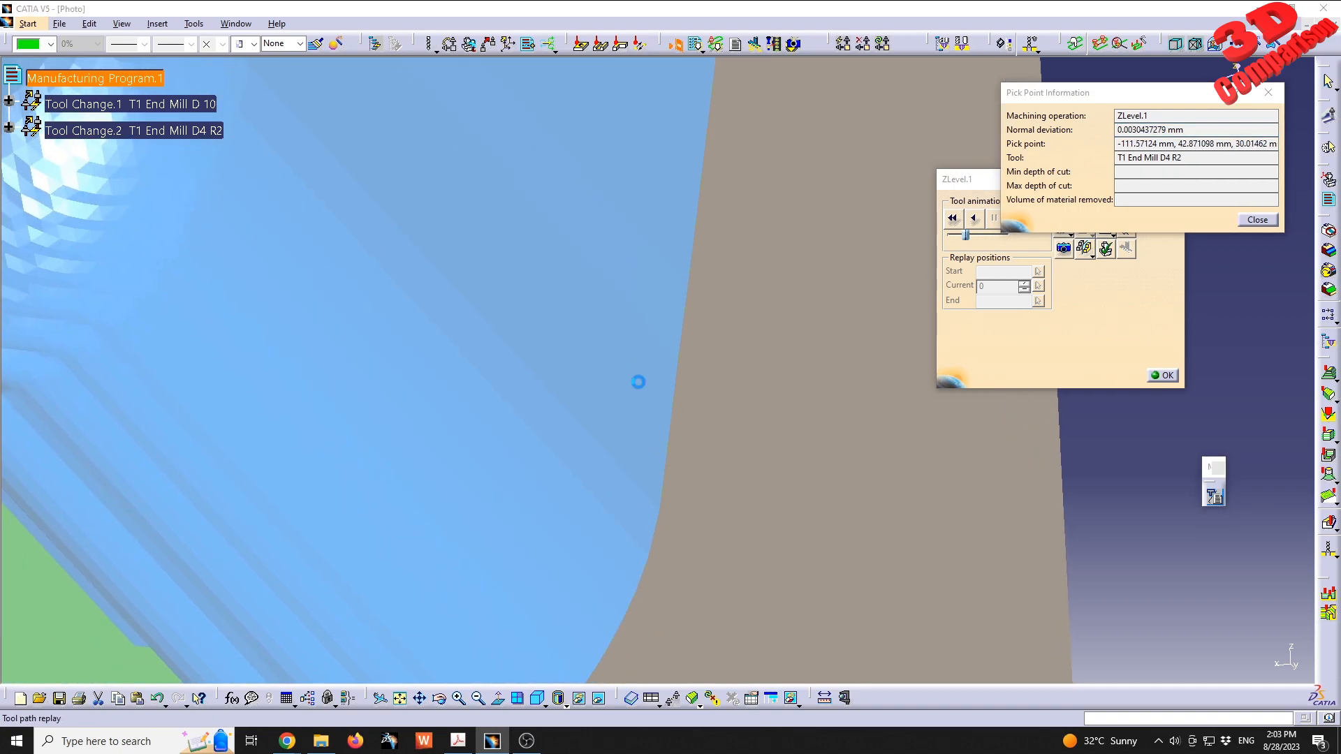
{"action": "left_click", "coordinate": [637, 437]}
{"action": "middle_click_drag", "start_coordinate": [569, 571], "coordinate": [648, 389]}
{"action": "left_click", "coordinate": [667, 386]}
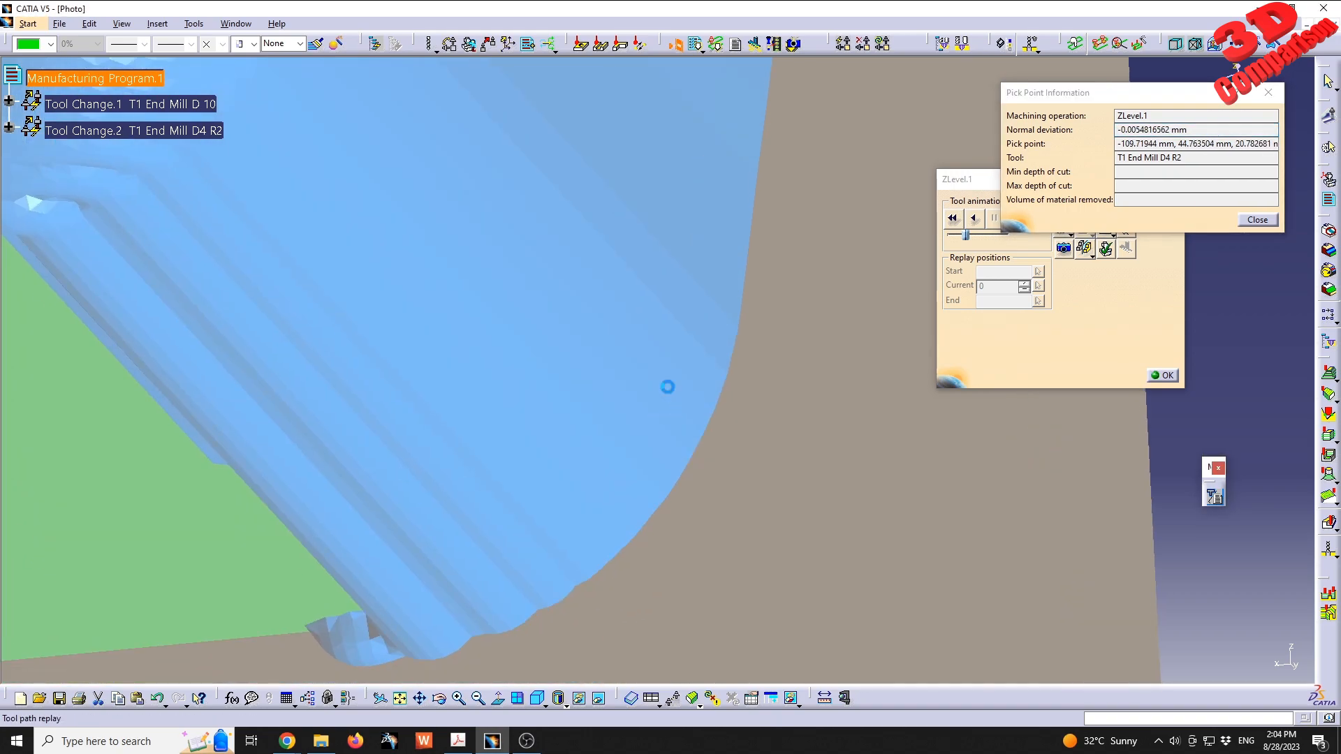
- Pick points down the lower part of the end fillet to check the deviation of its coarse scallops near the floor
{"action": "left_click", "coordinate": [665, 448]}
{"action": "left_click", "coordinate": [606, 530]}
{"action": "left_click", "coordinate": [598, 531]}
{"action": "left_click", "coordinate": [578, 557]}
{"action": "left_click", "coordinate": [559, 565]}
{"action": "left_click", "coordinate": [578, 557]}
{"action": "left_click", "coordinate": [542, 532]}
{"action": "middle_click_drag", "start_coordinate": [542, 533], "coordinate": [661, 589]}
{"action": "left_click", "coordinate": [595, 439]}
{"action": "left_click", "coordinate": [600, 442]}
{"action": "middle_click_drag", "start_coordinate": [589, 353], "coordinate": [949, 439]}
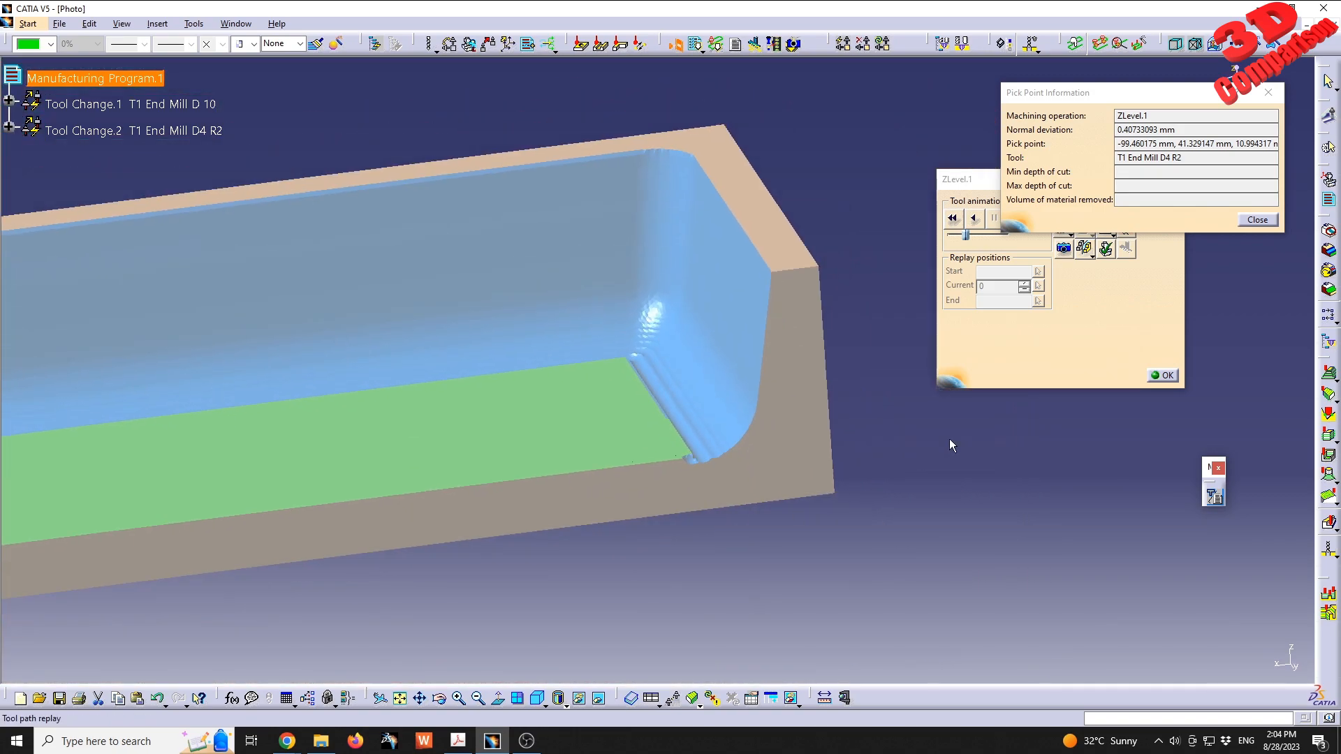
- Close the pick point information and the tool path replay, and accept the ZLevel.1 operation
{"action": "left_click", "coordinate": [1257, 220]}
{"action": "left_click", "coordinate": [1164, 376]}
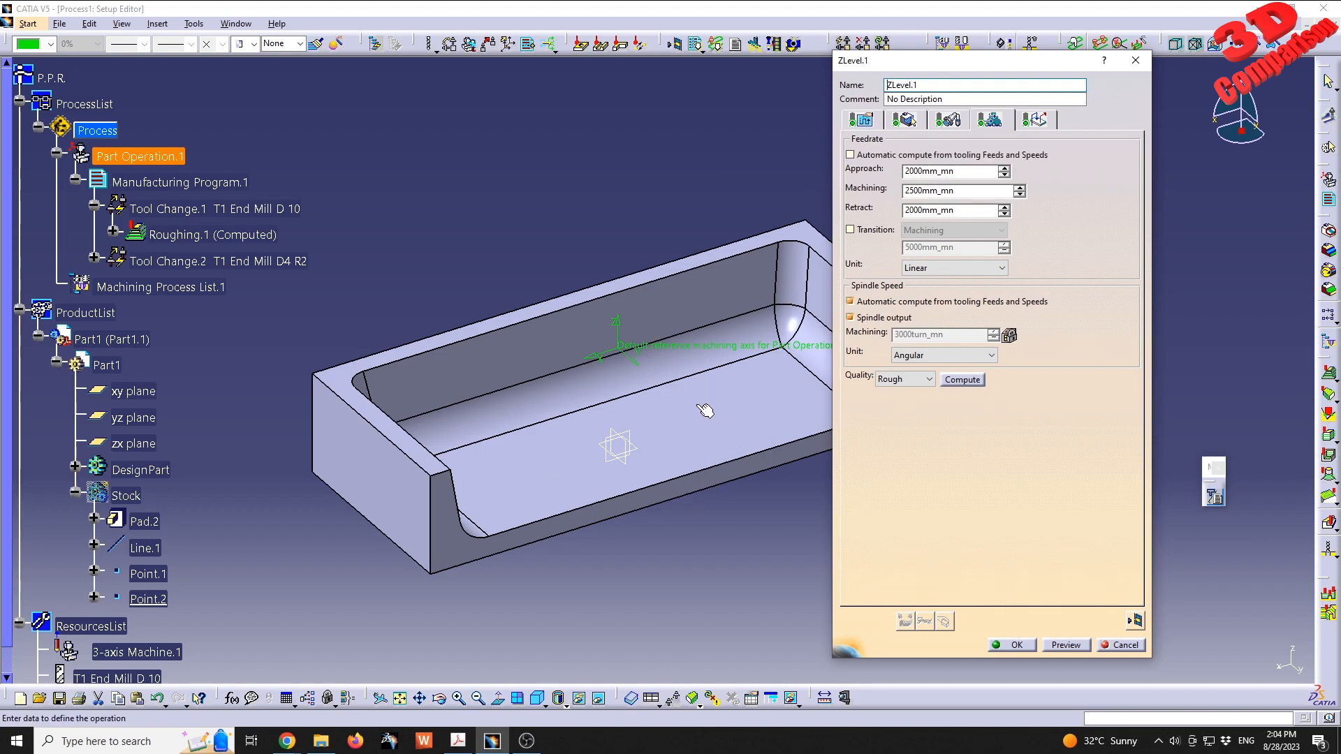
{"action": "left_click", "coordinate": [1010, 645]}
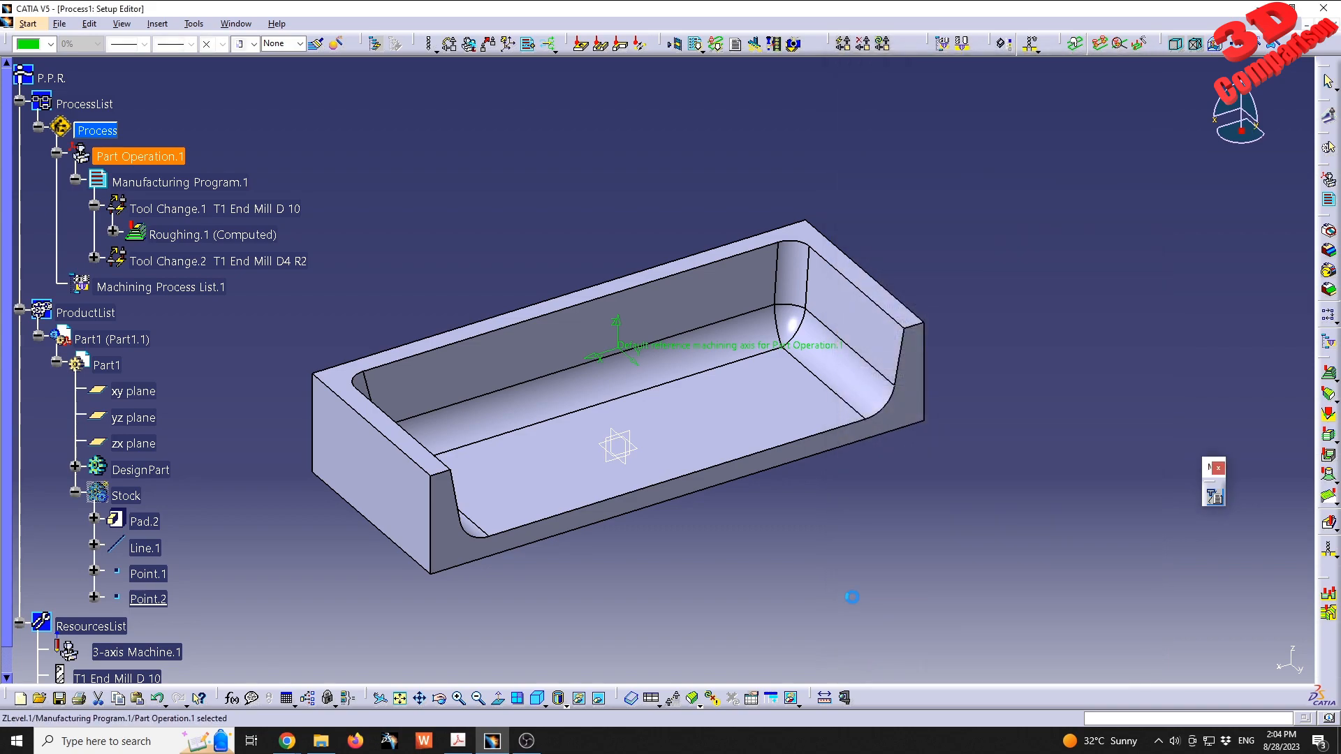
- Insert a Spiral milling operation after ZLevel.1 under Tool Change.2
{"action": "left_click", "coordinate": [95, 259]}
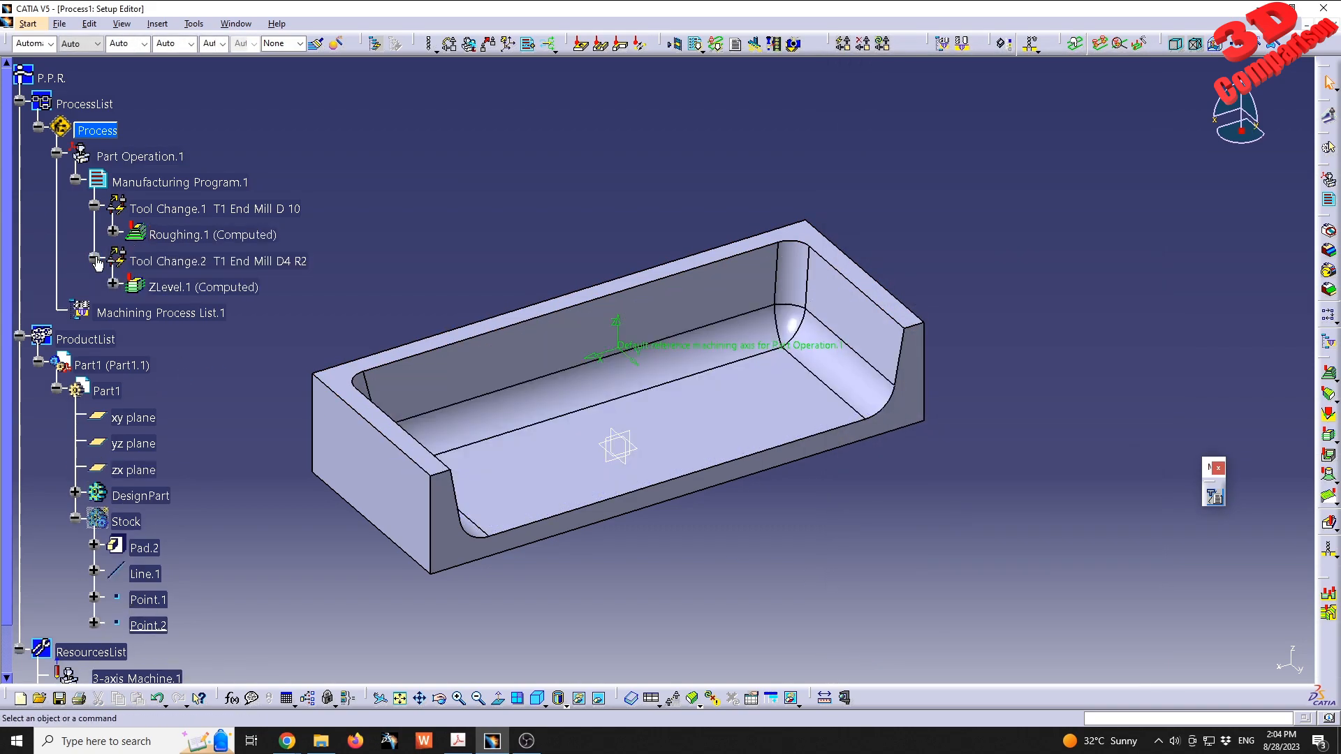
{"action": "left_click", "coordinate": [192, 289]}
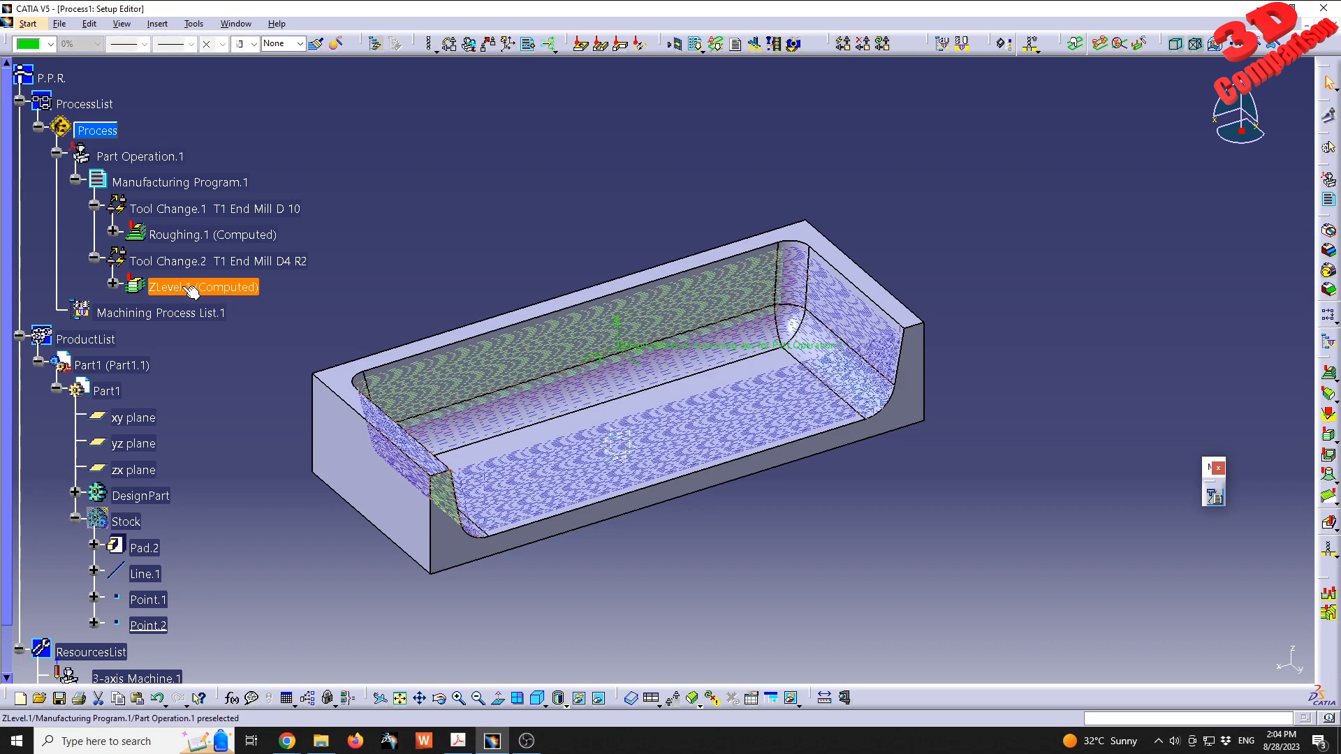
{"action": "left_click", "coordinate": [1325, 499]}
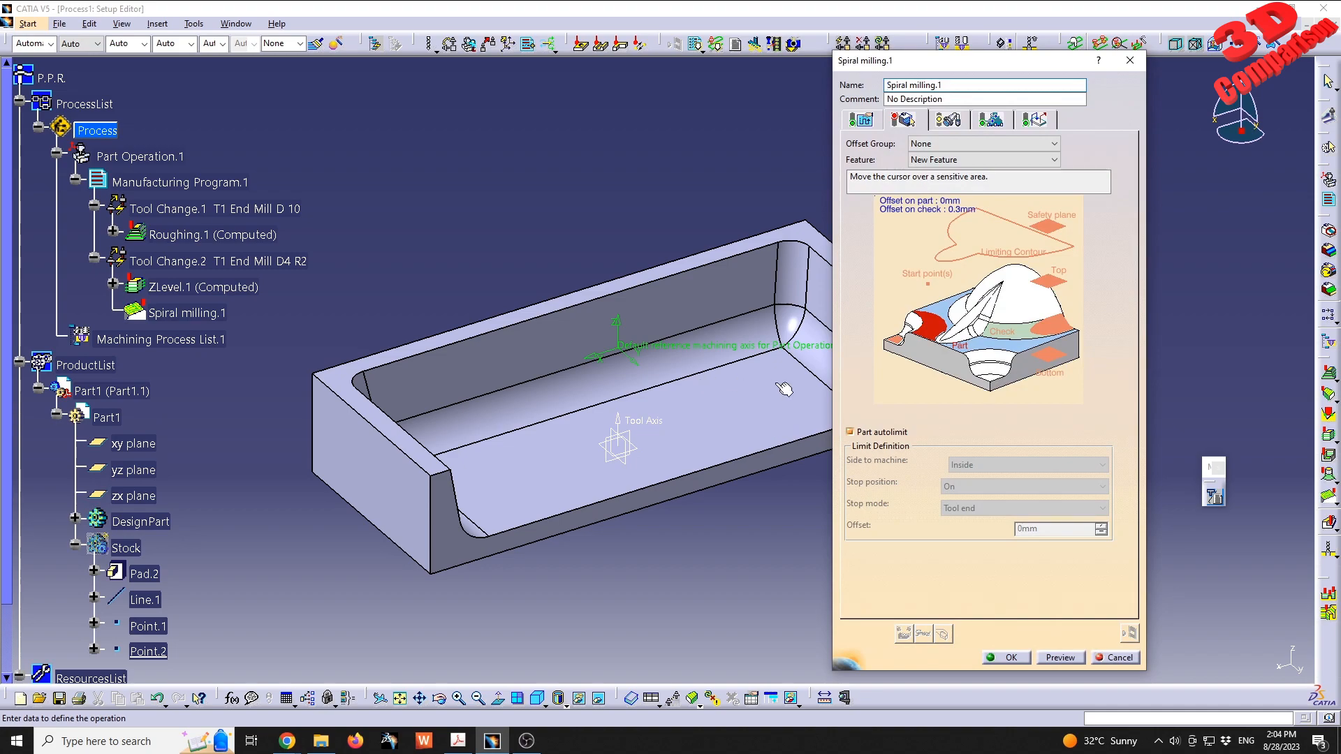
- Select the pocket's floor face and its surrounding fillet faces as the part geometry of Spiral milling.1
{"action": "right_click", "coordinate": [940, 330]}
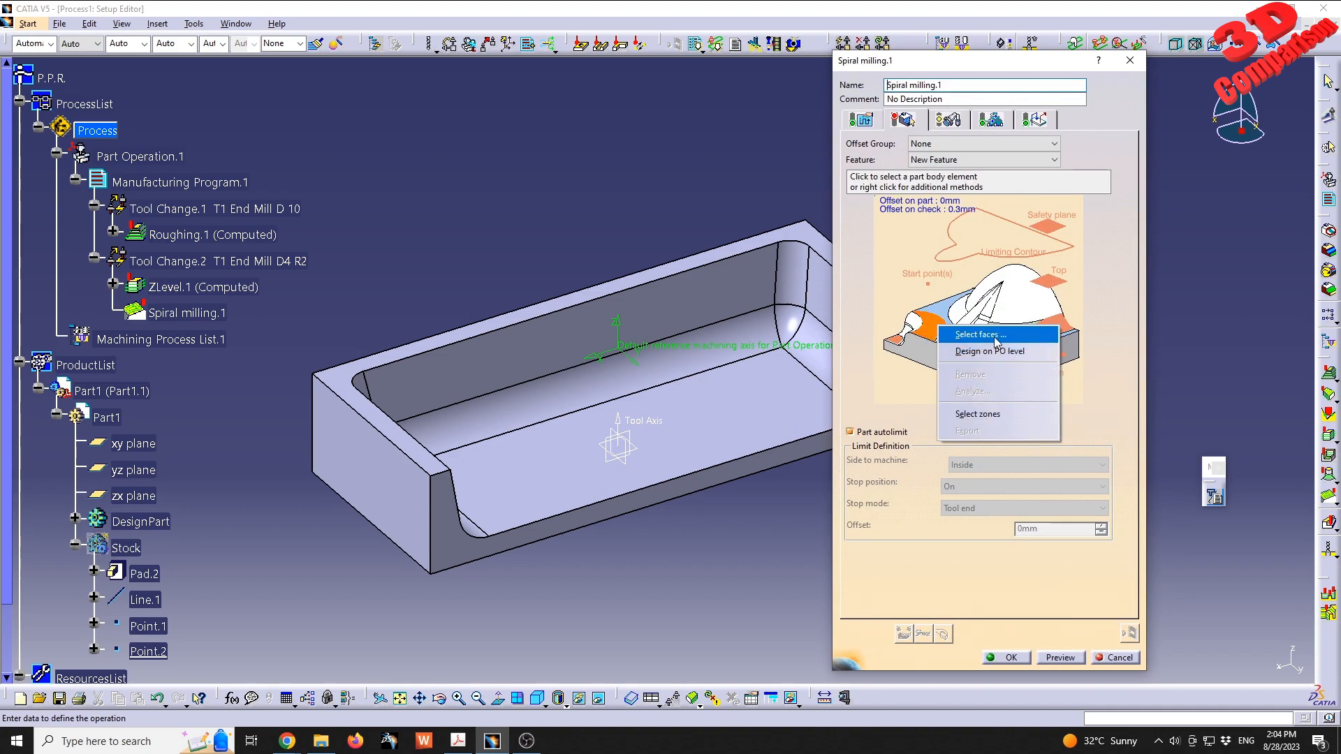
{"action": "left_click", "coordinate": [996, 336]}
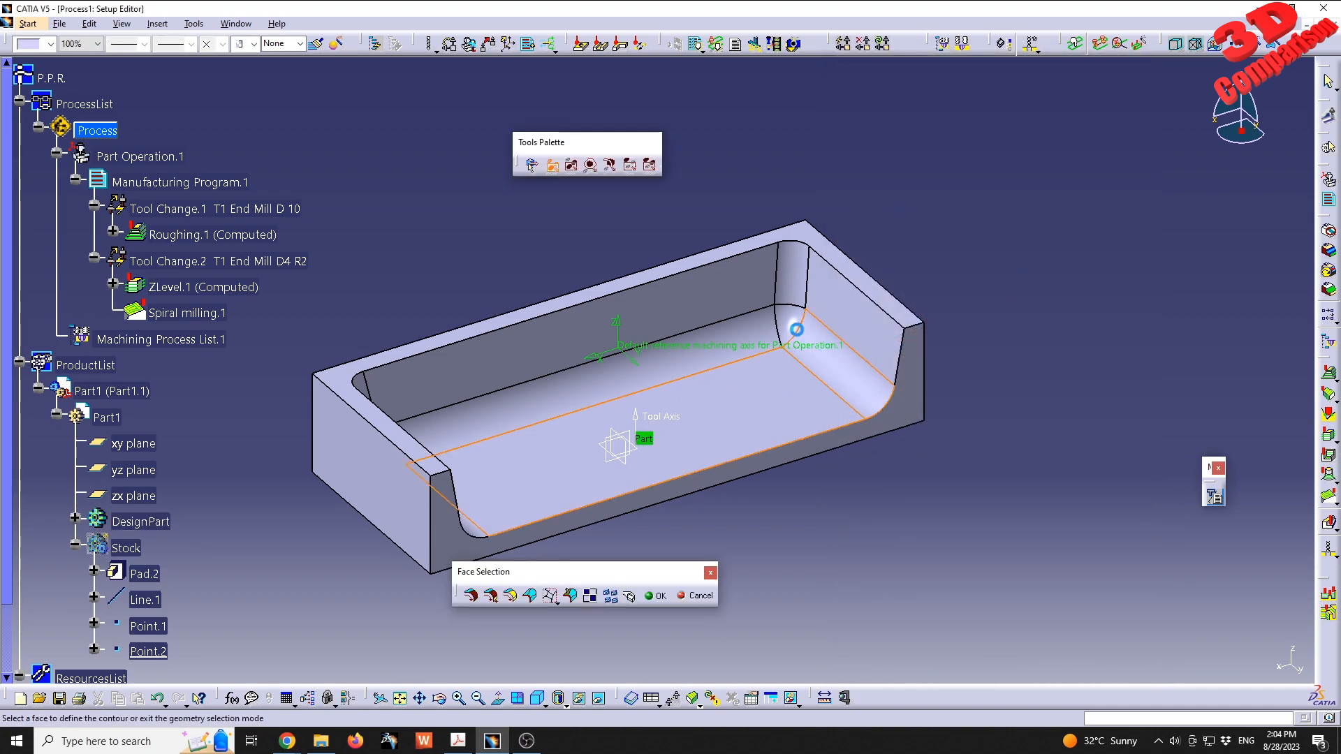
{"action": "left_click", "coordinate": [792, 328]}
{"action": "left_click", "coordinate": [765, 341]}
{"action": "middle_click_drag", "start_coordinate": [745, 383], "coordinate": [622, 411]}
{"action": "left_click", "coordinate": [438, 416]}
{"action": "left_click", "coordinate": [432, 367]}
{"action": "double_click", "coordinate": [883, 520]}
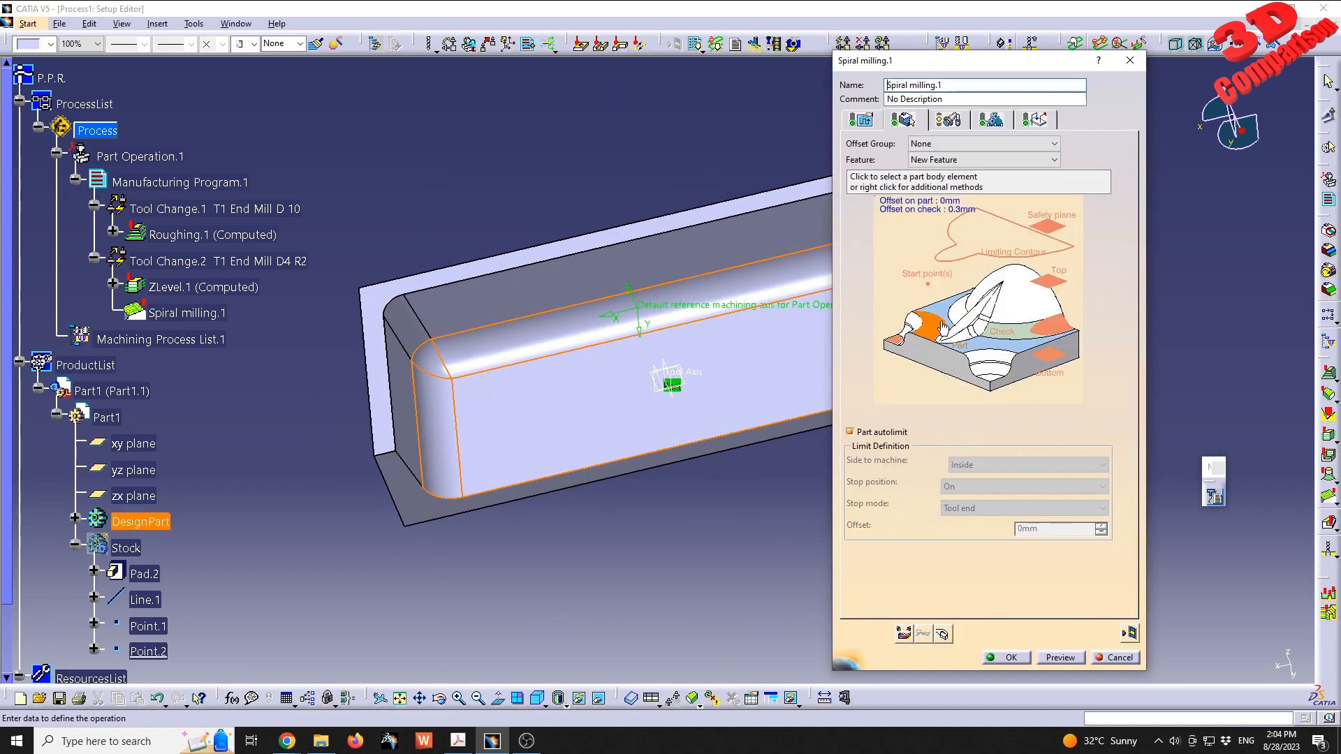
- Analyze the selected part faces of Spiral milling.1 and check its assigned tool, T1 End Mill D4 R2
{"action": "right_click", "coordinate": [944, 340]}
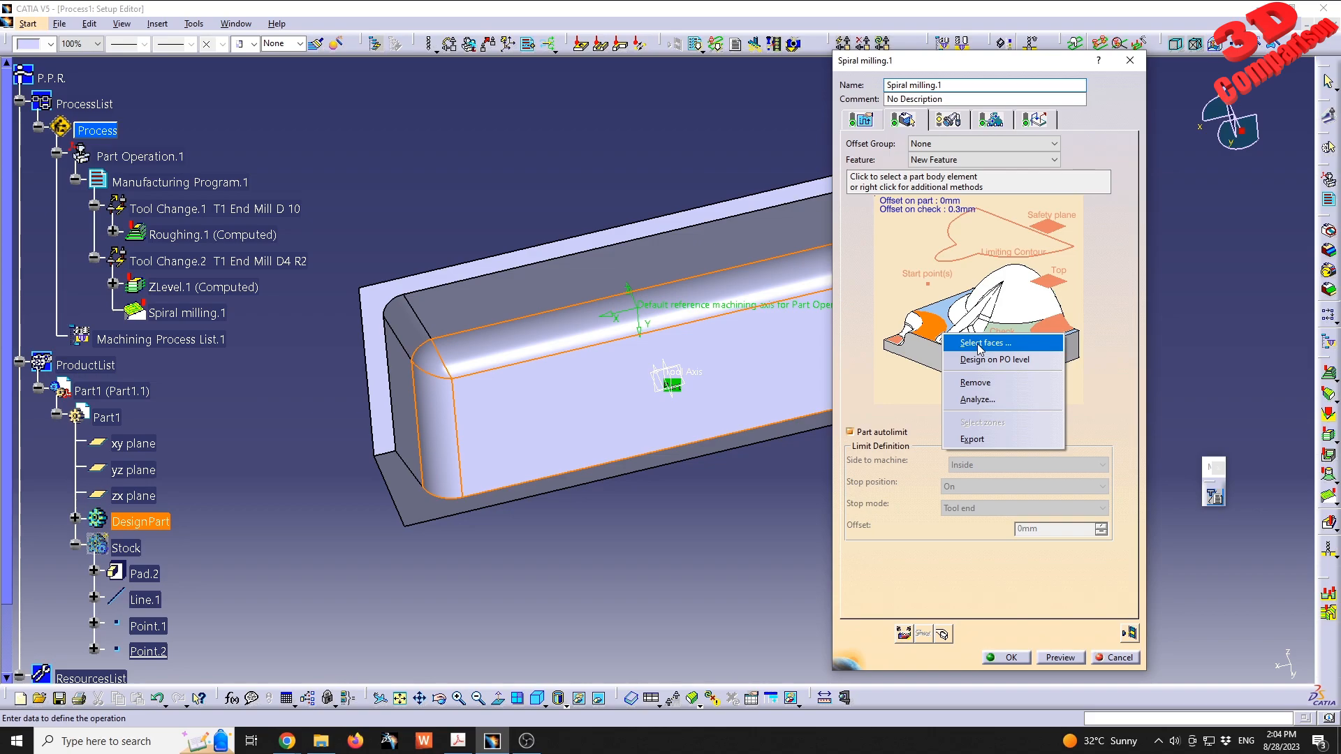
{"action": "left_click", "coordinate": [977, 400]}
{"action": "middle_click_drag", "start_coordinate": [482, 329], "coordinate": [577, 229]}
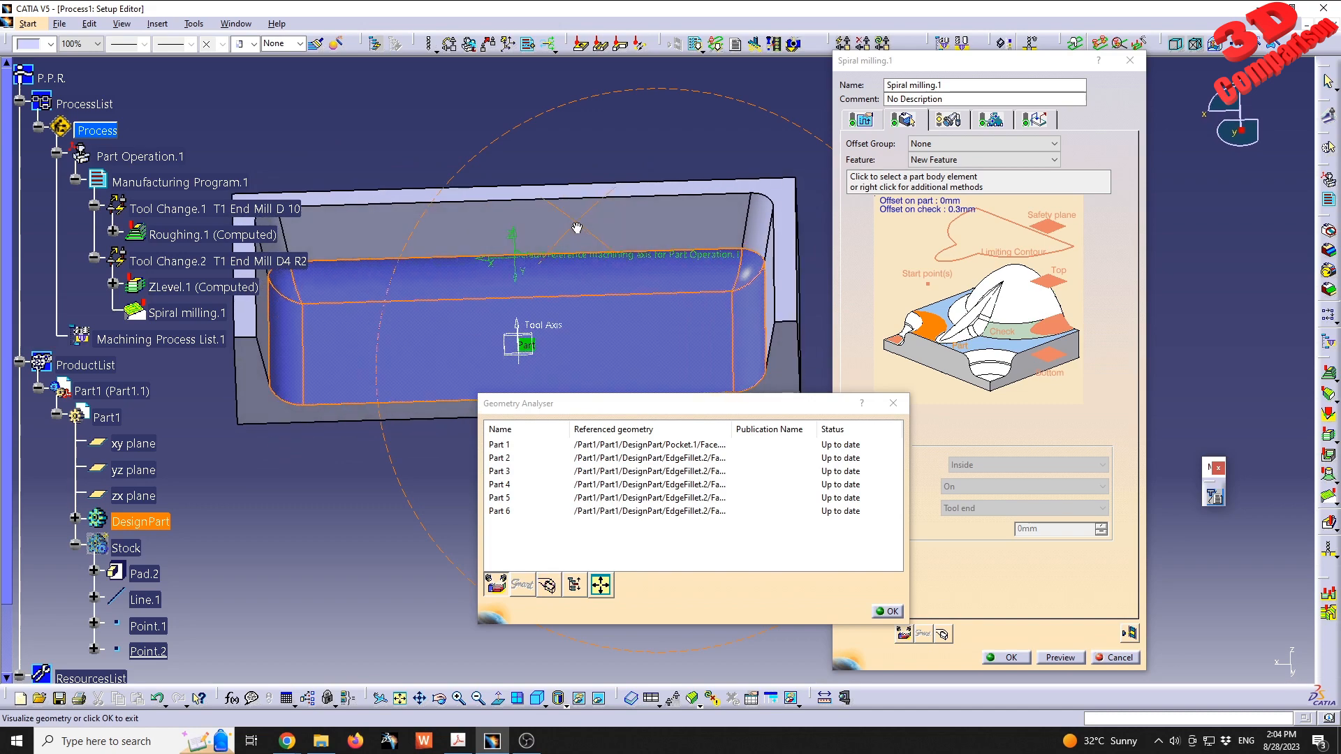
{"action": "left_click", "coordinate": [887, 612]}
{"action": "left_click", "coordinate": [947, 122]}
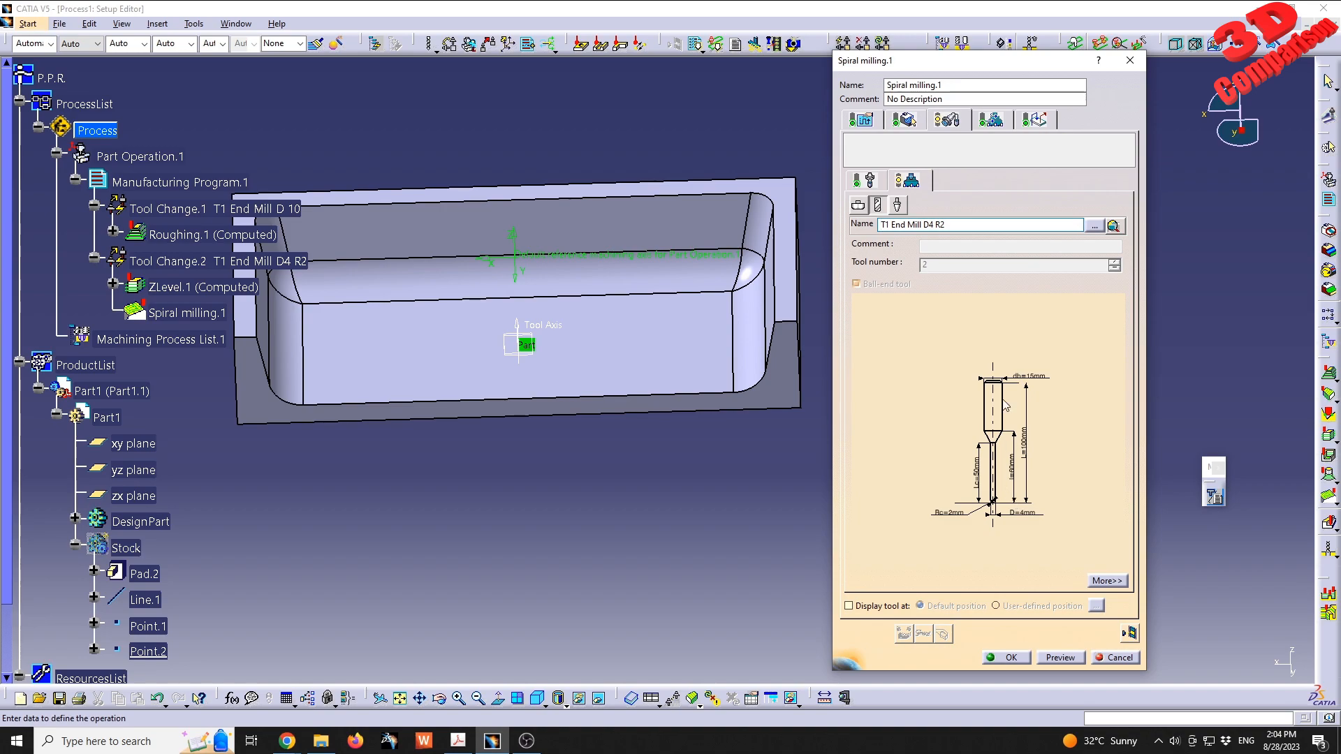
{"action": "left_click", "coordinate": [904, 121]}
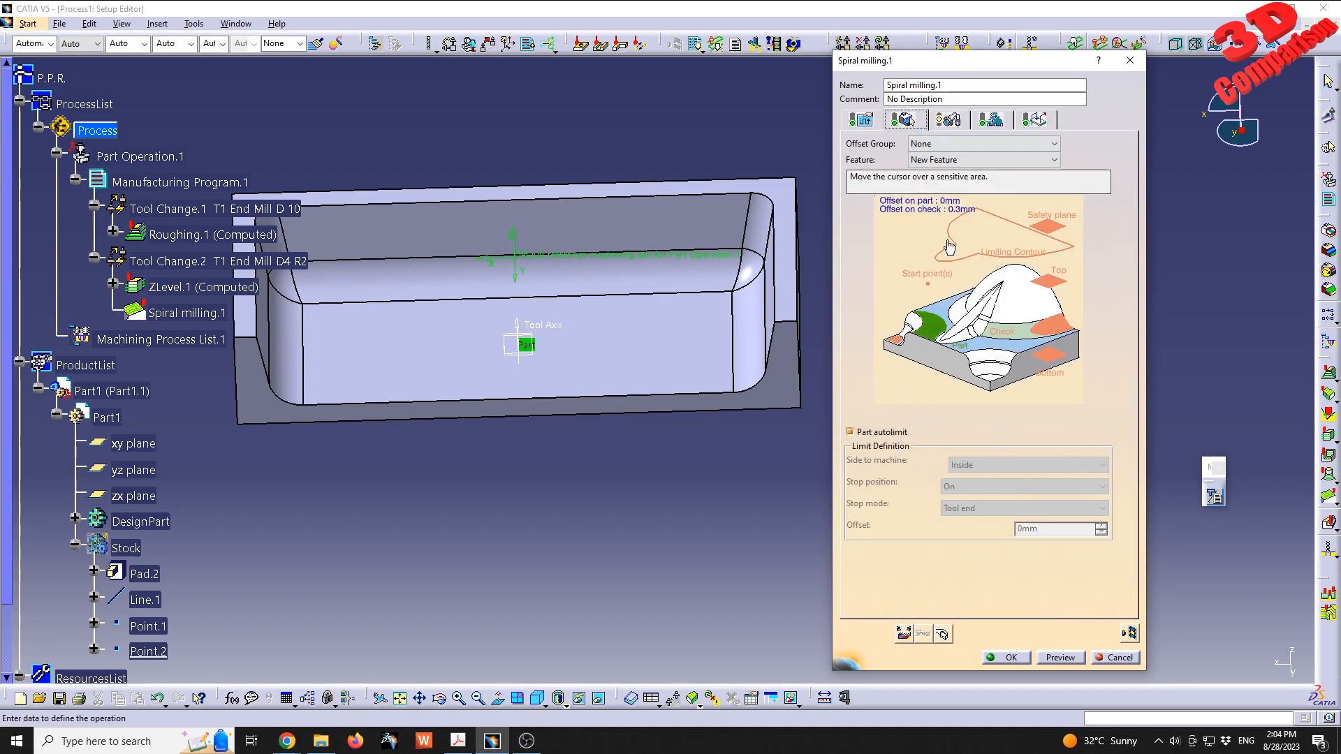
- Set the radial maximum distance between passes of Spiral milling.1 to 0.5 mm
{"action": "left_click", "coordinate": [861, 120]}
{"action": "left_click", "coordinate": [921, 397]}
{"action": "left_click", "coordinate": [956, 398]}
{"action": "left_click", "coordinate": [920, 397]}
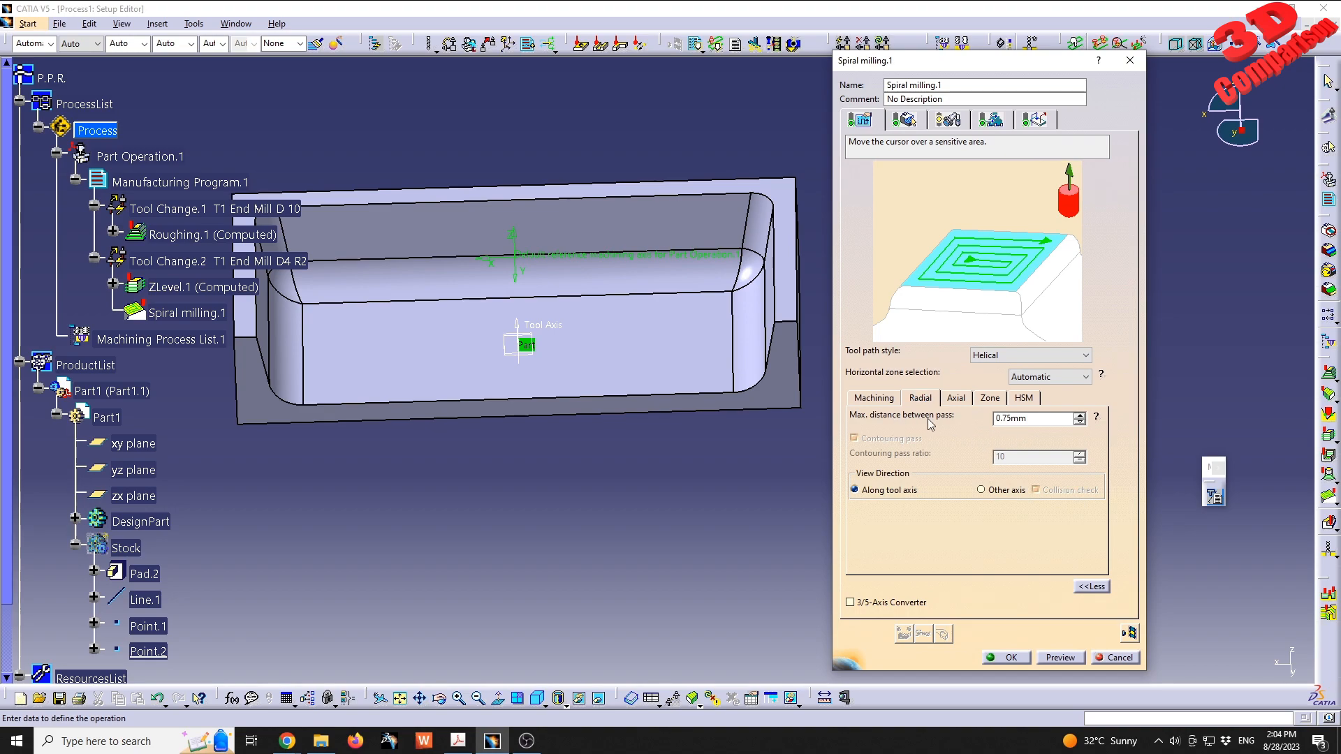
{"action": "left_click_drag", "start_coordinate": [1039, 422], "coordinate": [856, 425]}
{"action": "key", "text": "Return"}
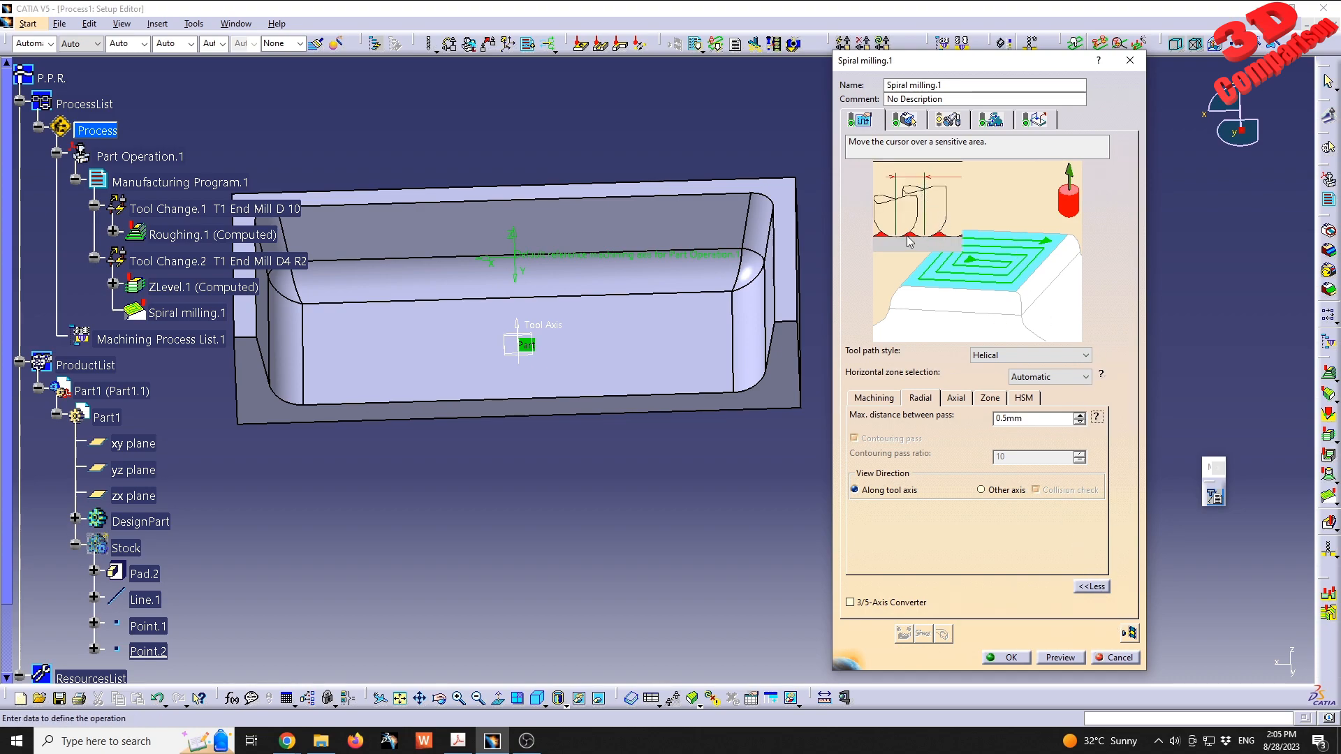
- Recheck the tool and geometry settings, then compute the Spiral milling.1 tool path and inspect its passes over the pocket floor
{"action": "left_click", "coordinate": [949, 120]}
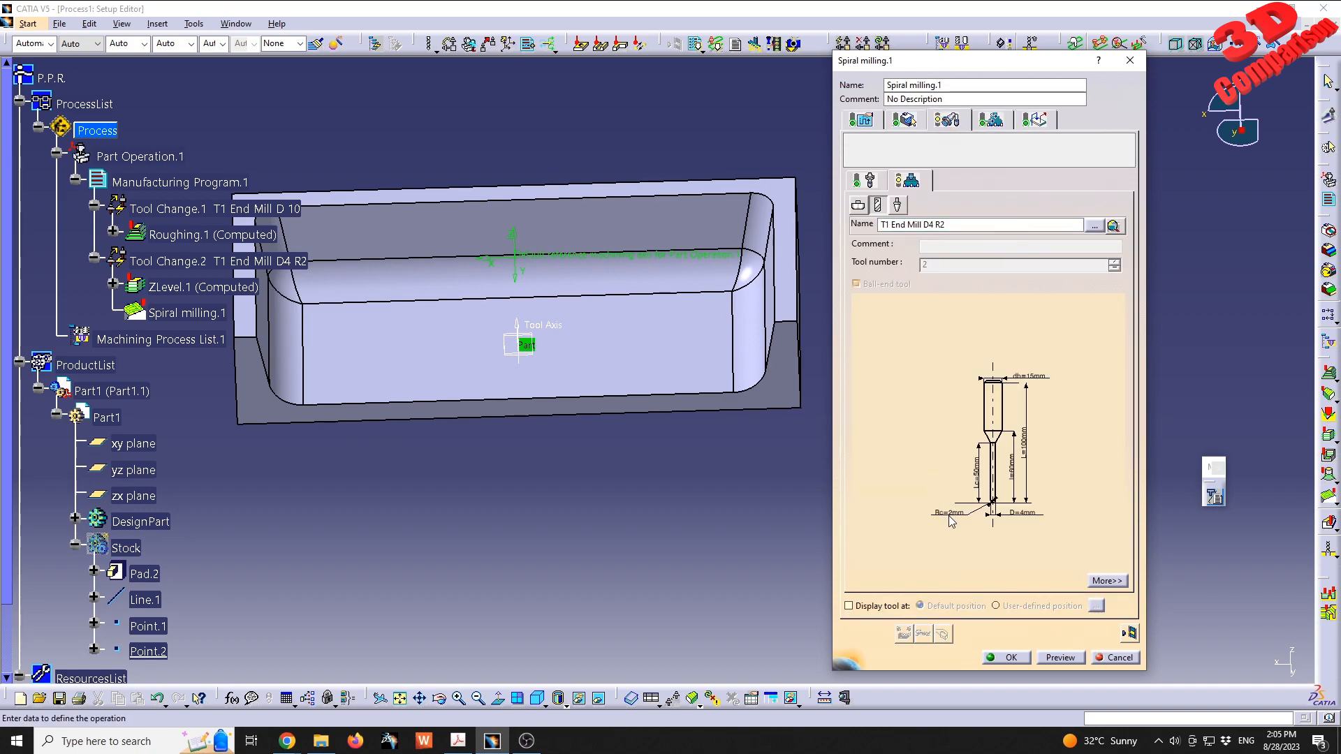
{"action": "left_click", "coordinate": [905, 120]}
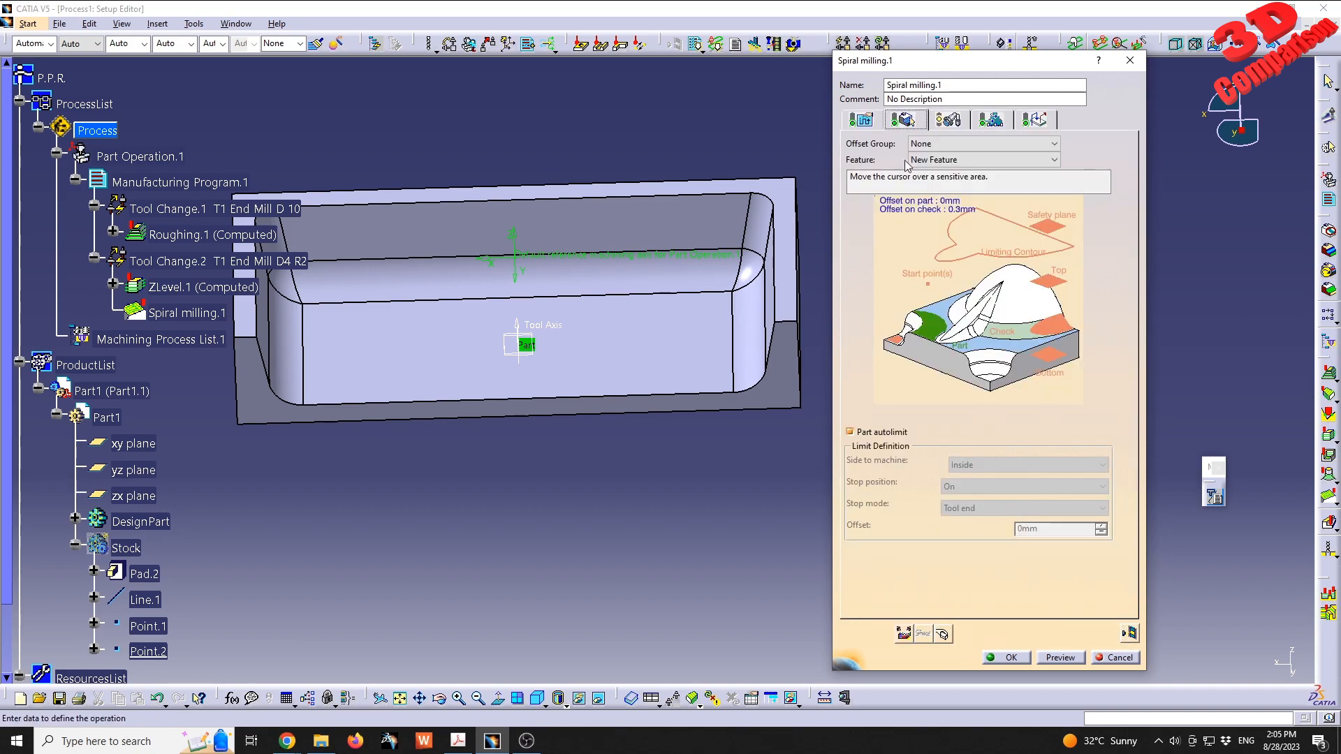
{"action": "left_click", "coordinate": [862, 120]}
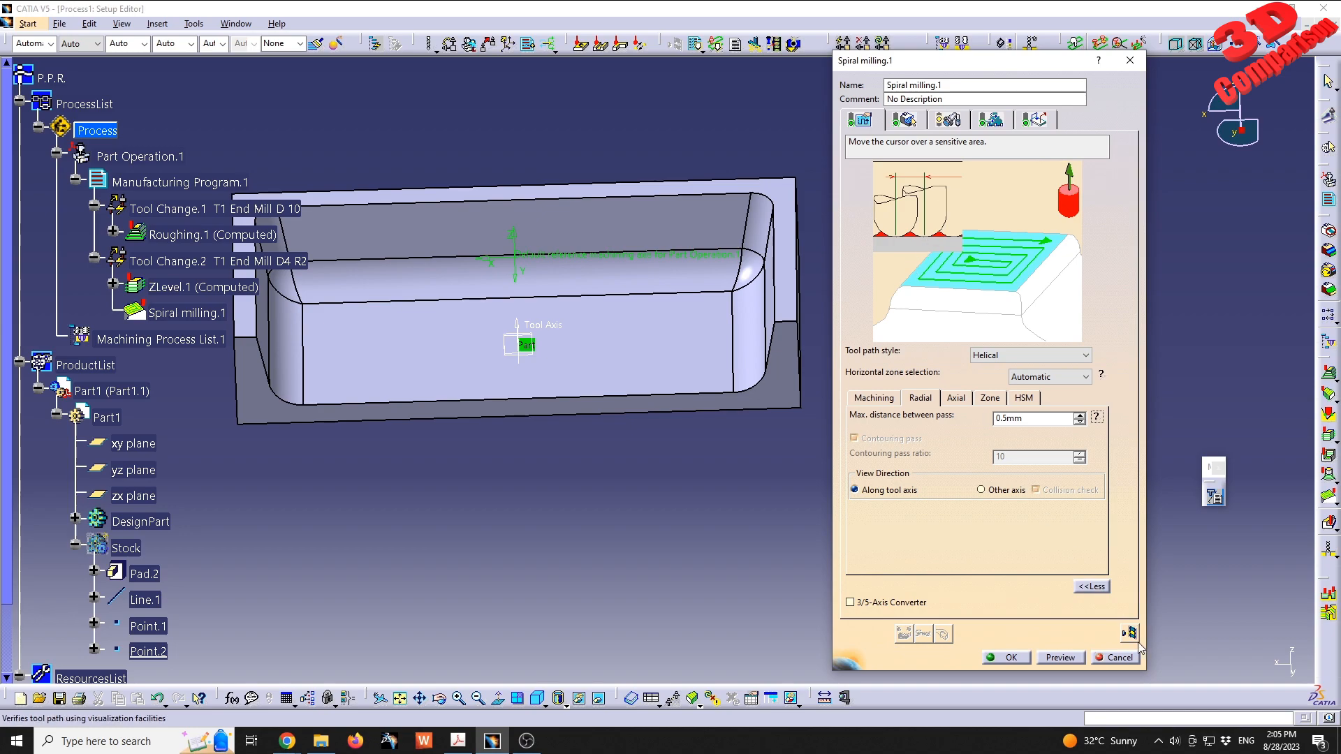
{"action": "left_click", "coordinate": [1135, 638]}
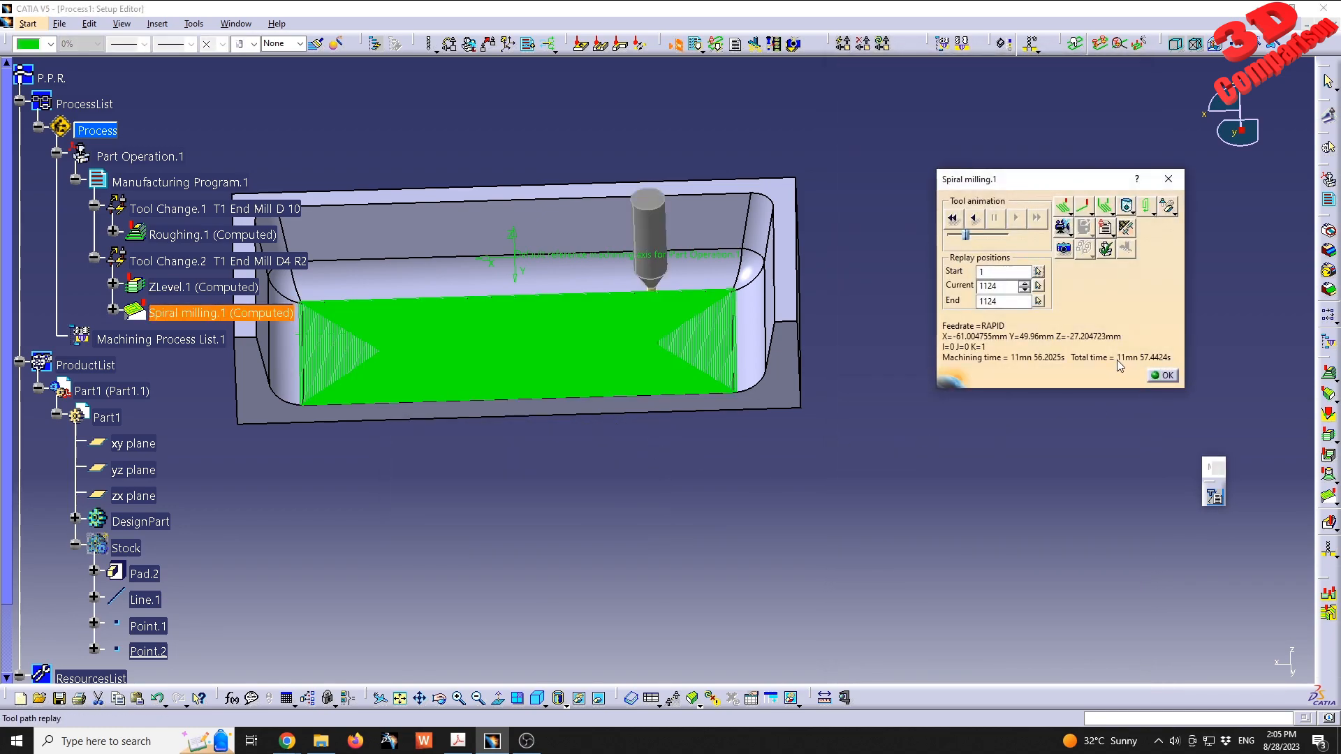
{"action": "middle_click_drag", "start_coordinate": [699, 468], "coordinate": [1042, 342]}
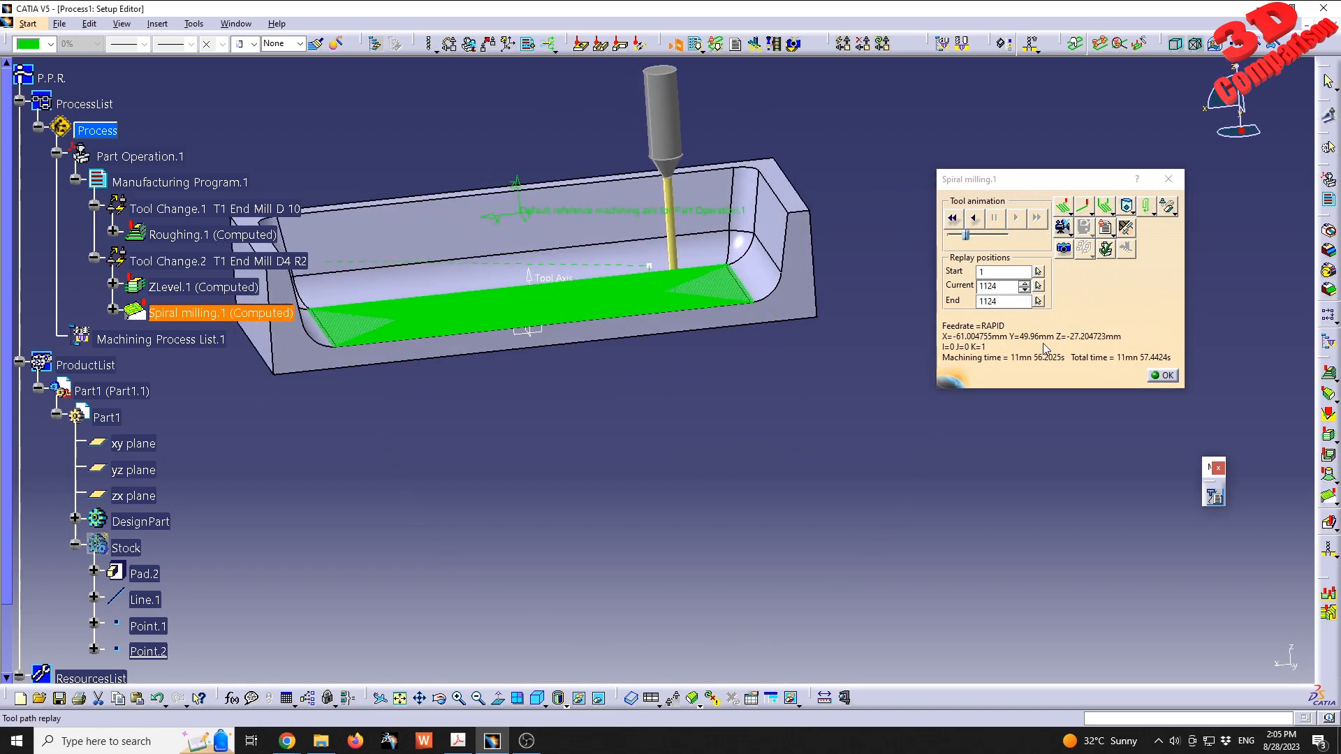
- Run the Photo simulation of Spiral milling.1 and pick points over the machined pocket floor and fillets to check their deviation
{"action": "left_click", "coordinate": [1063, 249]}
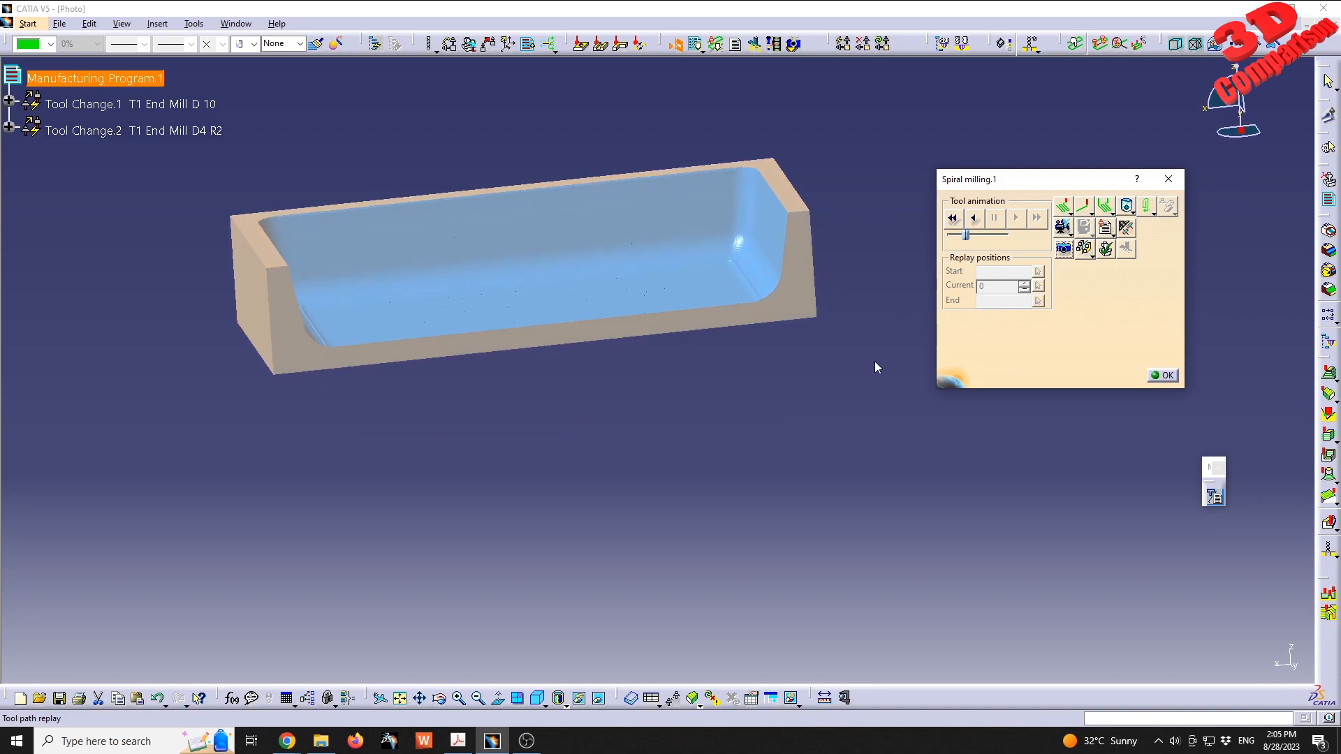
{"action": "middle_click_drag", "start_coordinate": [746, 328], "coordinate": [694, 332]}
{"action": "left_click", "coordinate": [538, 426]}
{"action": "left_click", "coordinate": [515, 425]}
{"action": "left_click", "coordinate": [370, 427]}
{"action": "left_click", "coordinate": [306, 425]}
{"action": "left_click", "coordinate": [230, 425]}
{"action": "left_click", "coordinate": [284, 420]}
{"action": "left_click", "coordinate": [291, 387]}
{"action": "left_click", "coordinate": [296, 382]}
{"action": "left_click", "coordinate": [356, 382]}
{"action": "left_click", "coordinate": [403, 394]}
{"action": "left_click", "coordinate": [409, 386]}
{"action": "left_click", "coordinate": [429, 392]}
{"action": "left_click", "coordinate": [429, 393]}
{"action": "left_click", "coordinate": [422, 400]}
{"action": "left_click", "coordinate": [436, 370]}
{"action": "left_click", "coordinate": [589, 383]}
{"action": "left_click", "coordinate": [617, 398]}
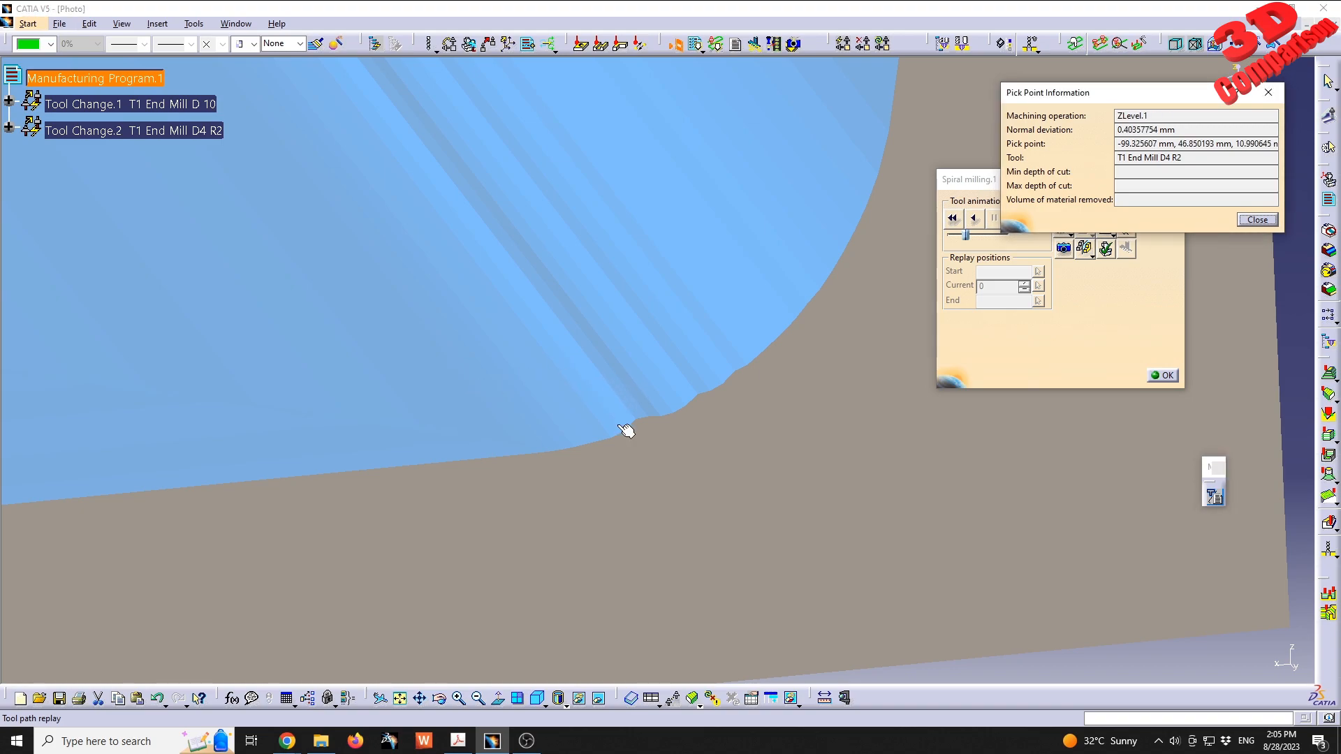
- Pick points on the leftover ridges of the end fillet, where it meets the floor, to read their normal deviation
{"action": "mouse_move", "coordinate": [682, 416]}
{"action": "middle_mouse_down"}
{"action": "mouse_move", "coordinate": [659, 354]}
{"action": "mouse_move", "coordinate": [682, 405]}
{"action": "middle_mouse_up"}
{"action": "left_click", "coordinate": [662, 475]}
{"action": "left_click", "coordinate": [681, 469]}
{"action": "left_click", "coordinate": [687, 472]}
{"action": "left_click", "coordinate": [685, 471]}
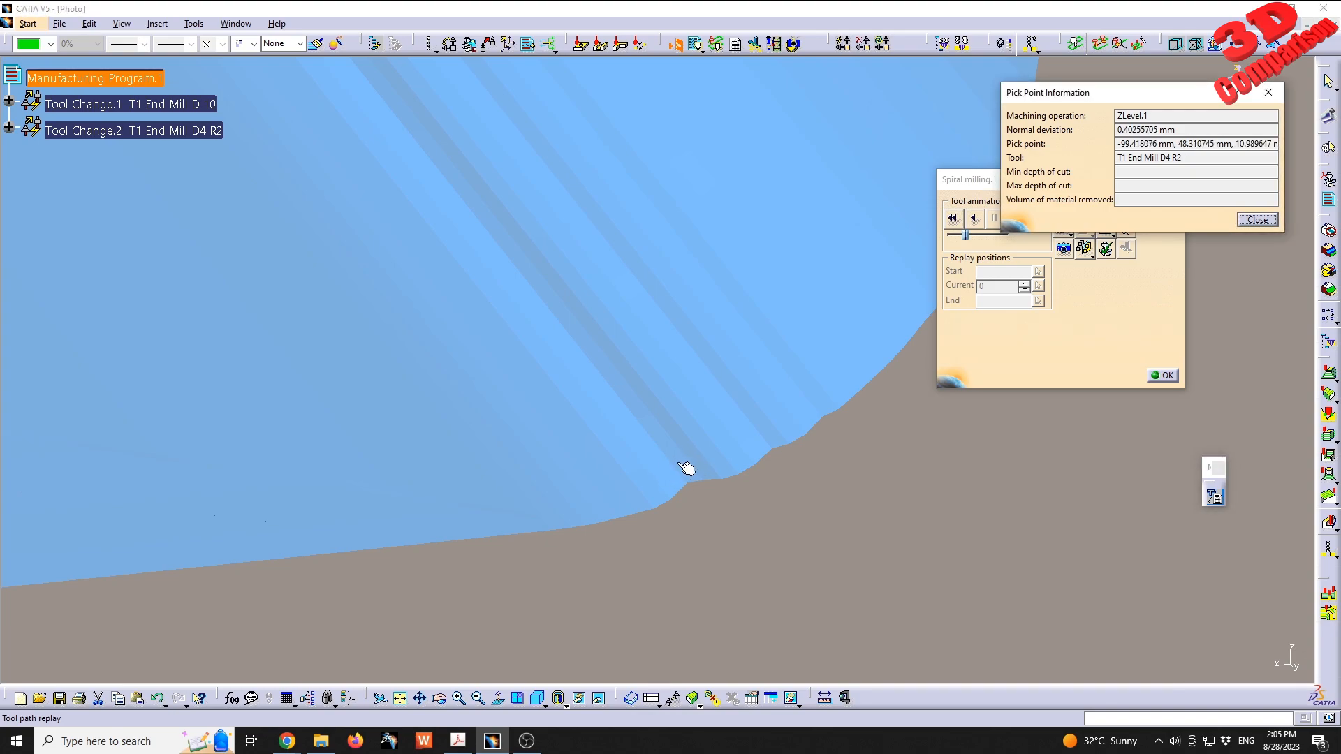
{"action": "mouse_move", "coordinate": [678, 468]}
{"action": "middle_mouse_down"}
{"action": "mouse_move", "coordinate": [703, 554]}
{"action": "mouse_move", "coordinate": [685, 422]}
{"action": "mouse_move", "coordinate": [652, 380]}
{"action": "mouse_move", "coordinate": [736, 489]}
{"action": "mouse_move", "coordinate": [701, 296]}
{"action": "mouse_move", "coordinate": [550, 329]}
{"action": "mouse_move", "coordinate": [608, 341]}
{"action": "mouse_move", "coordinate": [691, 465]}
{"action": "middle_mouse_up"}
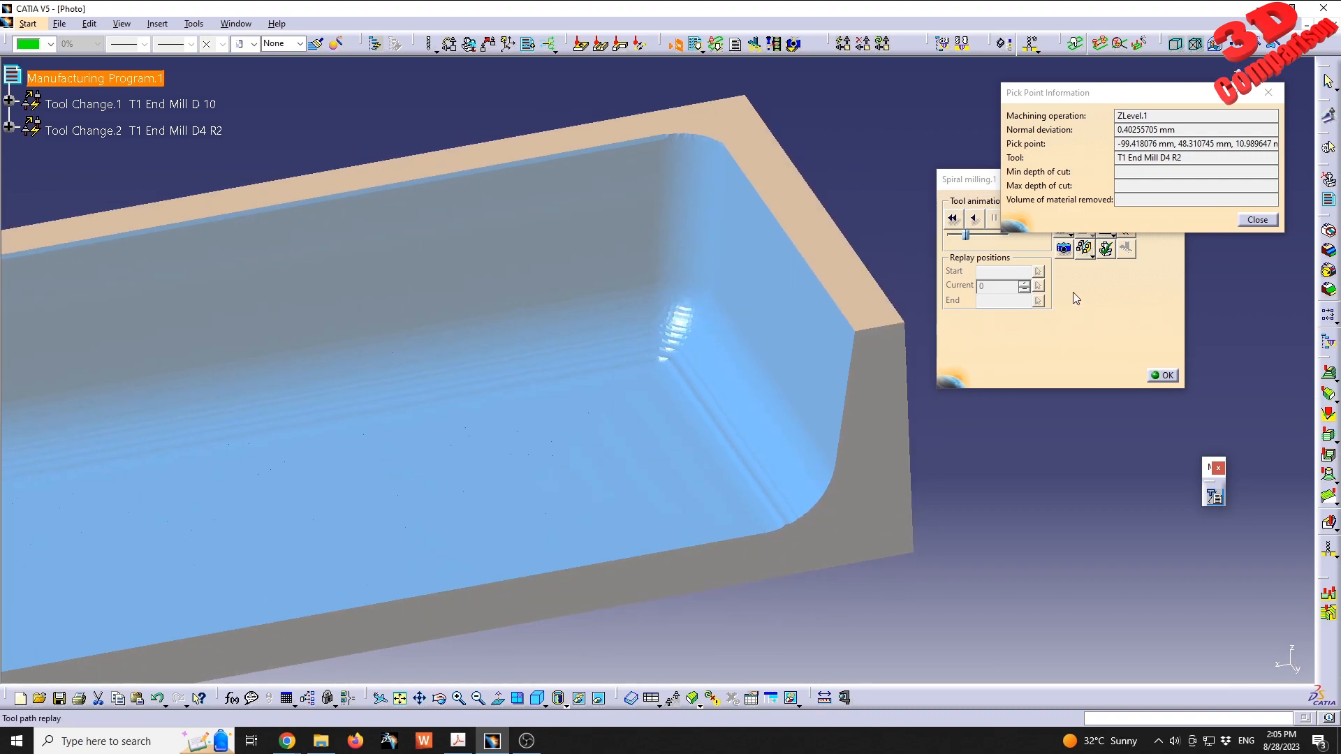
{"action": "left_click", "coordinate": [1244, 221]}
- Close the tool path replay and accept the Spiral milling.1 operation
{"action": "left_click", "coordinate": [1162, 375]}
{"action": "middle_click_drag", "start_coordinate": [655, 443], "coordinate": [677, 577]}
{"action": "left_click", "coordinate": [1010, 658]}
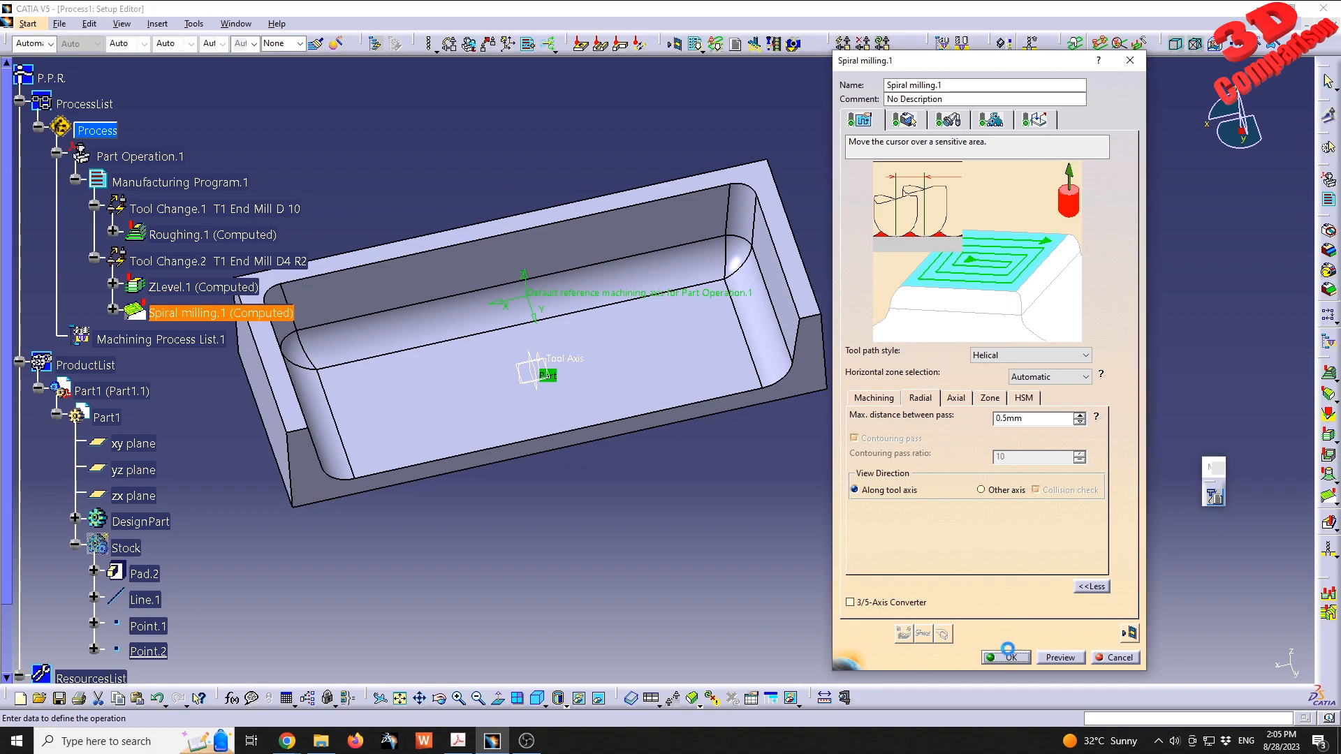
- Insert a ZLevel operation after Spiral milling.1 and select the fillet faces around the pocket floor as its part geometry
{"action": "left_click", "coordinate": [220, 316]}
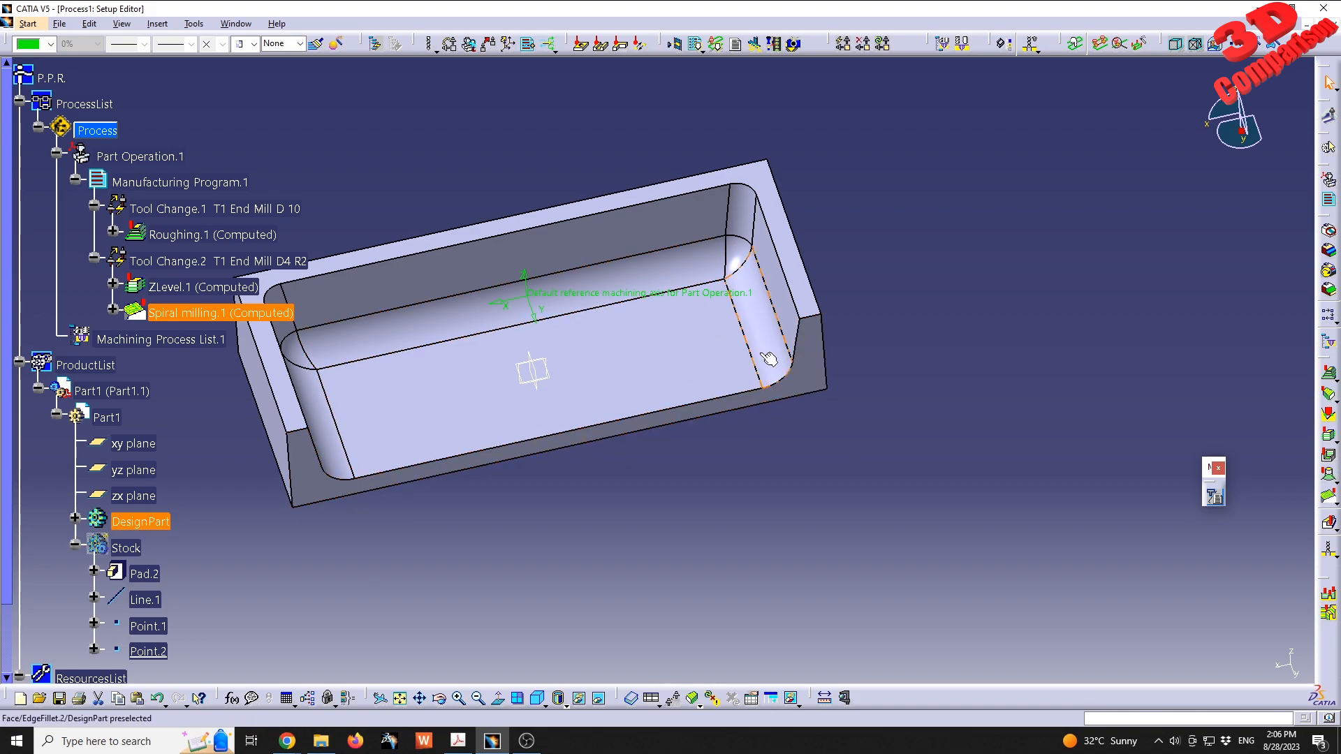
{"action": "left_click", "coordinate": [1328, 438]}
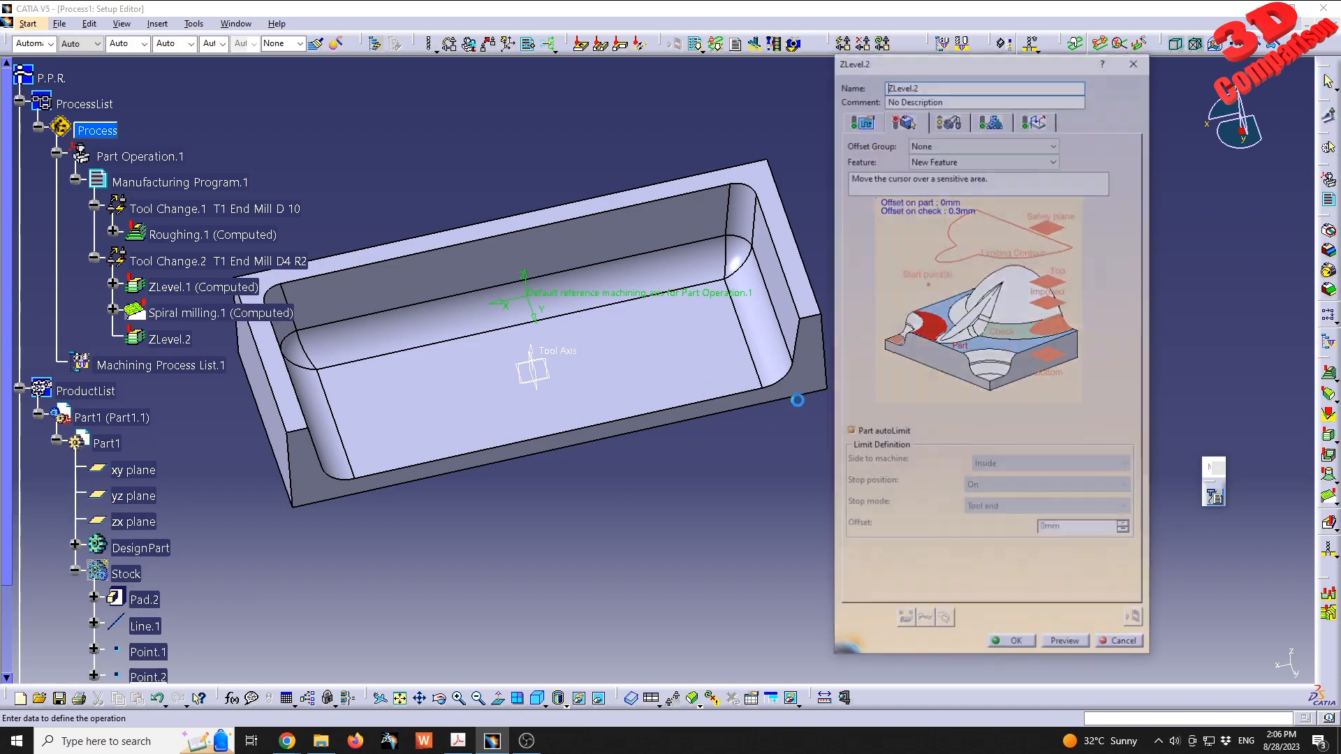
{"action": "right_click", "coordinate": [934, 327]}
{"action": "left_click", "coordinate": [958, 337]}
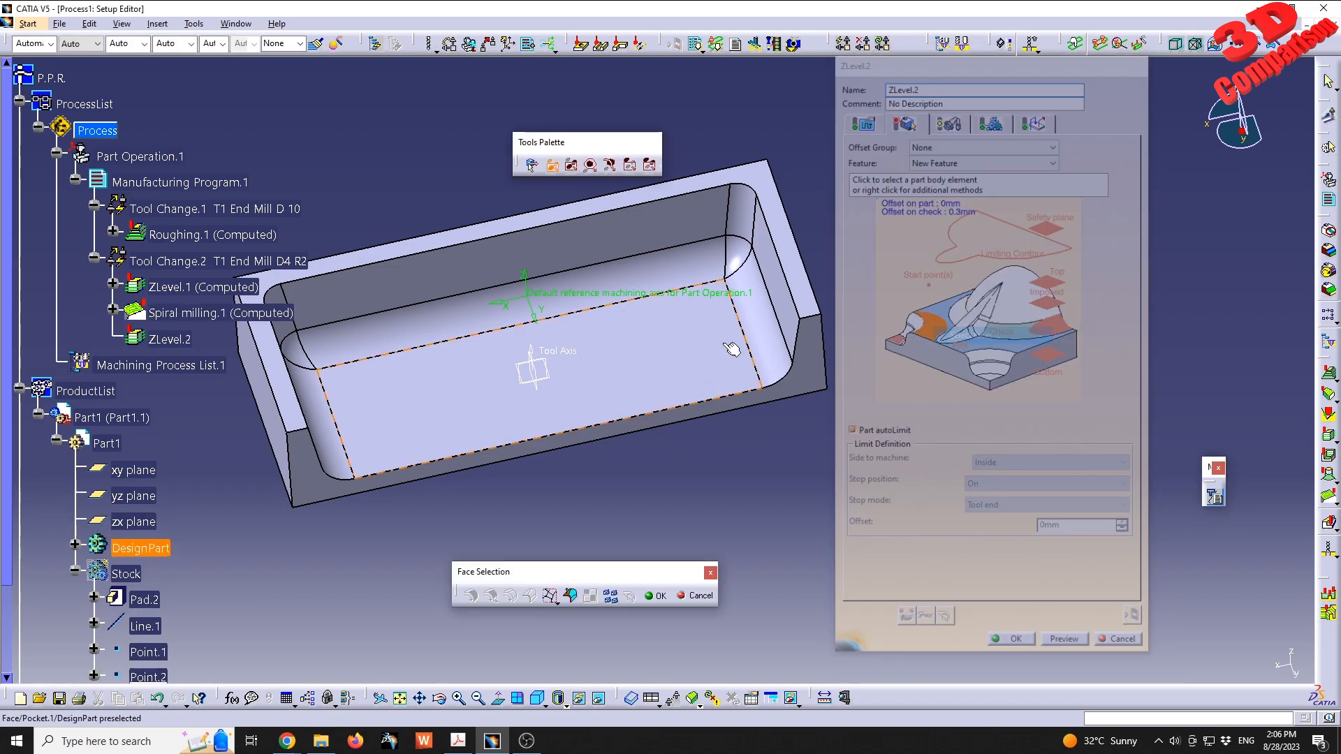
{"action": "left_click", "coordinate": [749, 261]}
{"action": "left_click", "coordinate": [696, 265]}
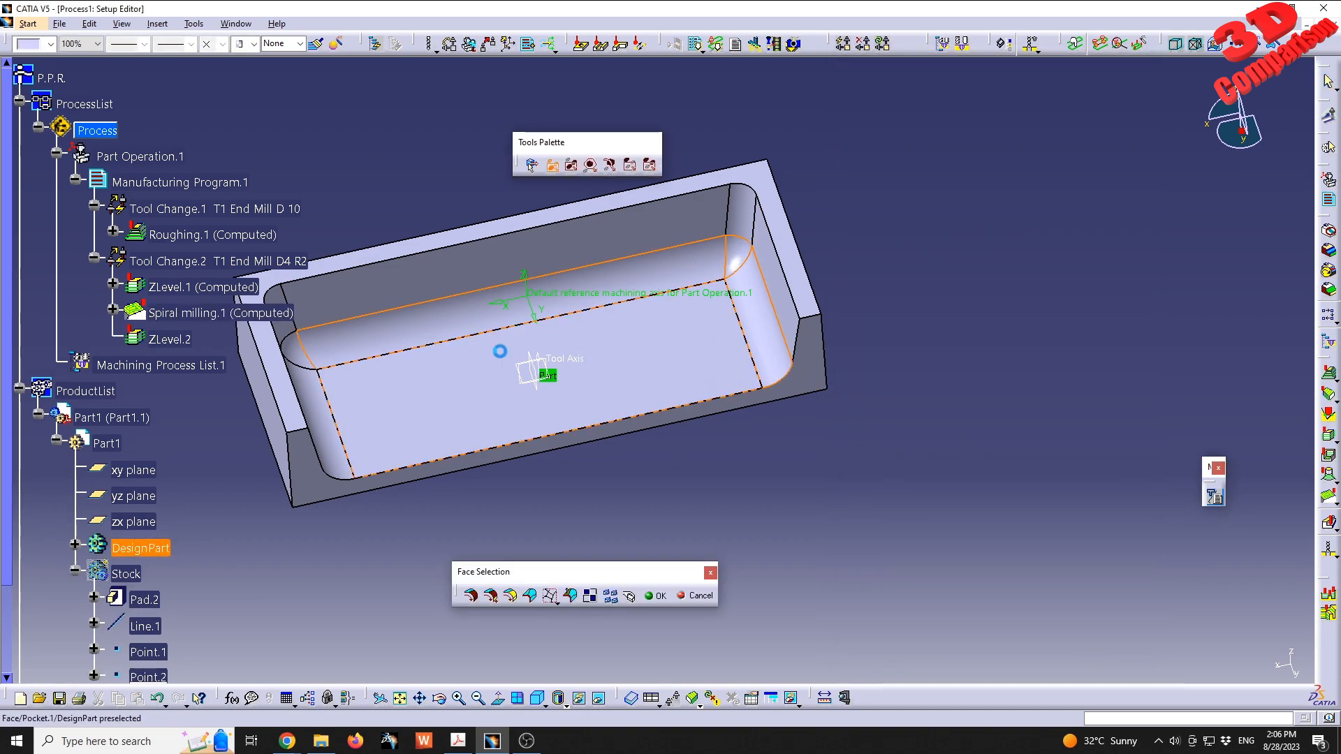
{"action": "middle_click_drag", "start_coordinate": [524, 344], "coordinate": [521, 312]}
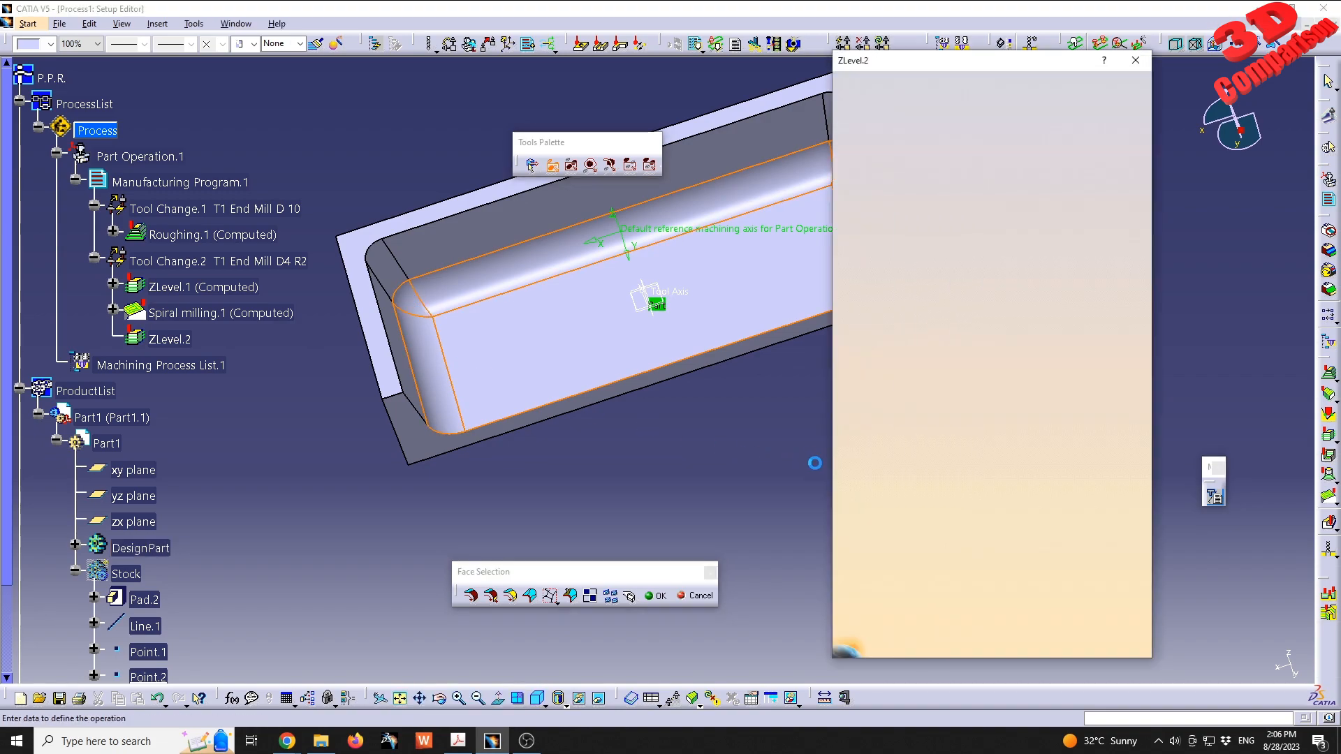
- Set the axial distance between passes of ZLevel.2 to 0.2 mm and compute its tool path
{"action": "left_click", "coordinate": [860, 120]}
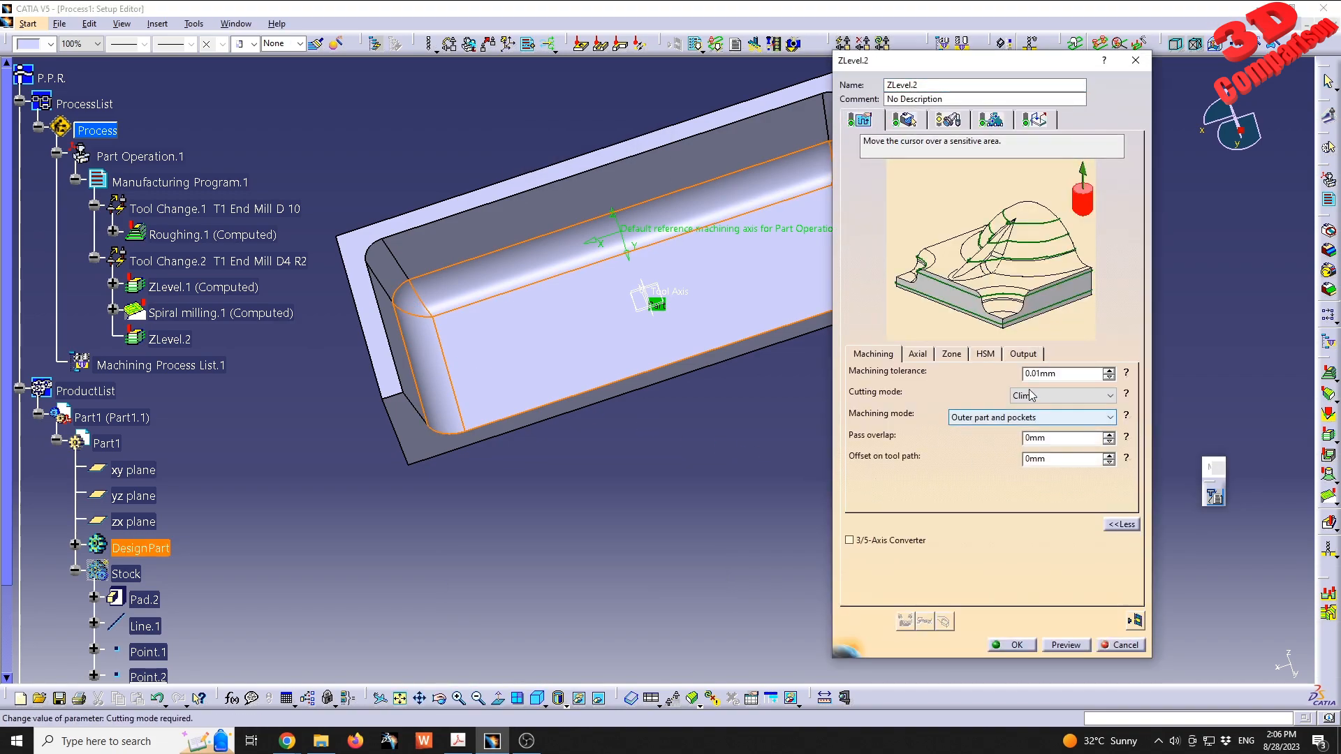
{"action": "left_click", "coordinate": [917, 355]}
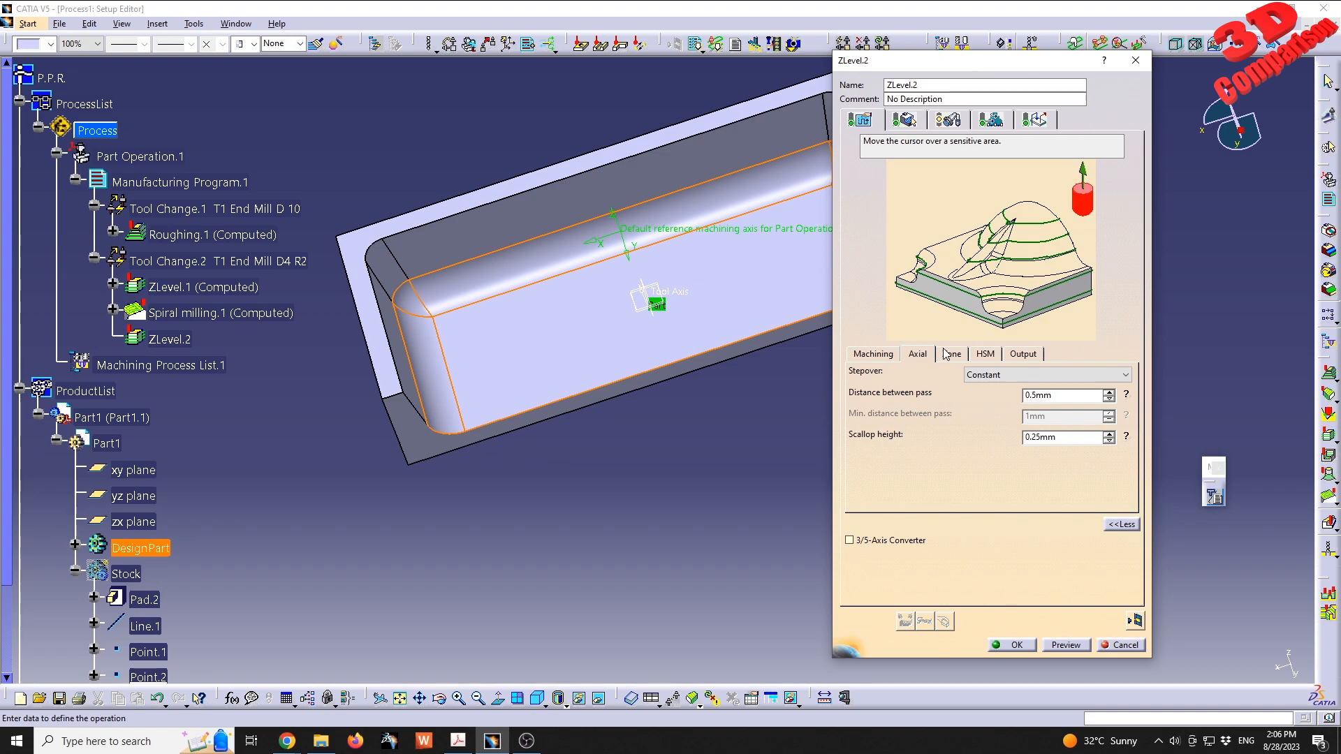
{"action": "left_click", "coordinate": [1039, 396]}
{"action": "key", "text": "BackSpace"}
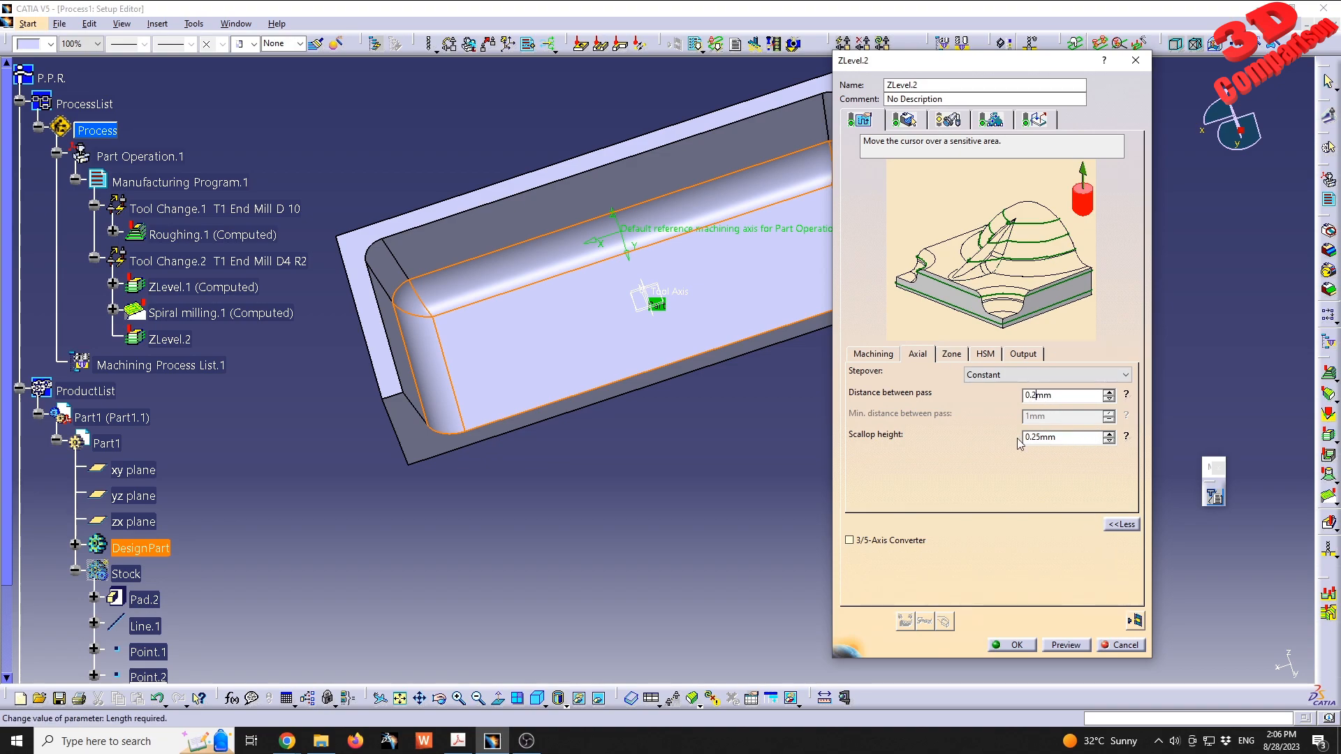
{"action": "left_click", "coordinate": [1125, 438]}
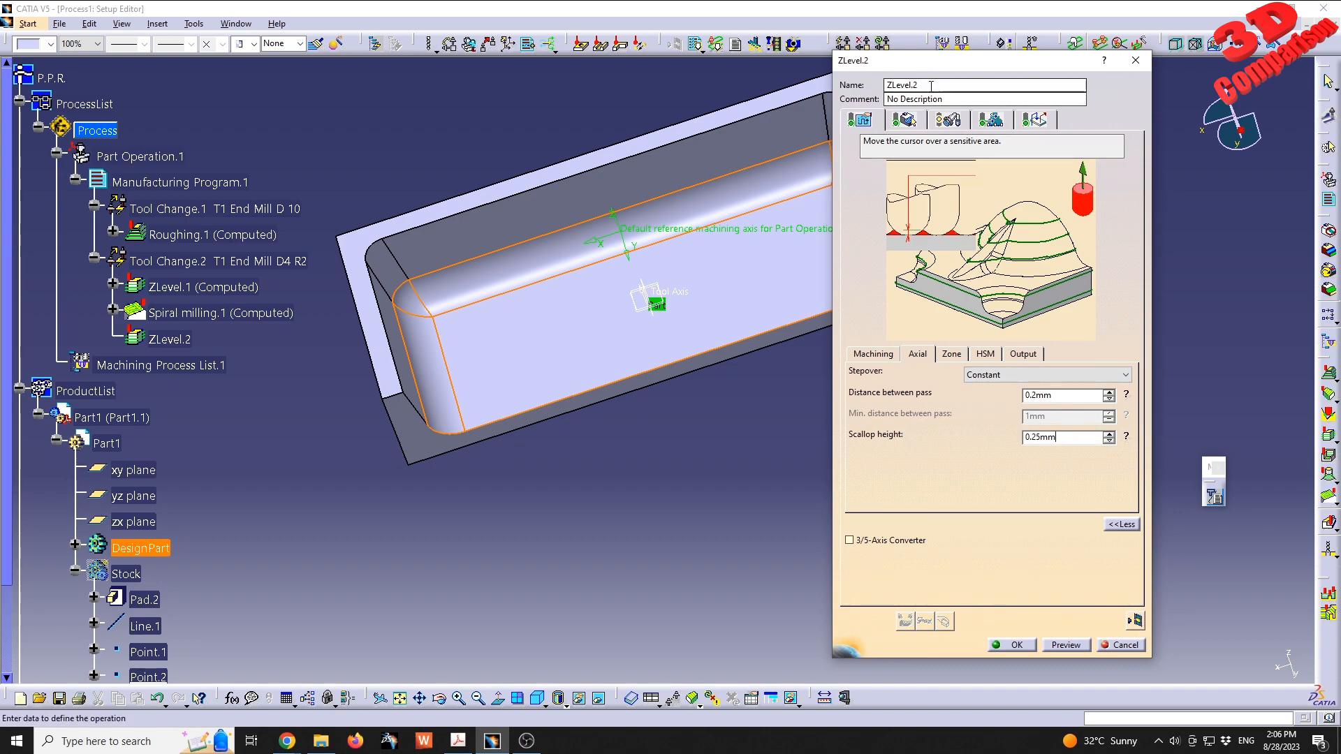
{"action": "left_click", "coordinate": [1135, 620]}
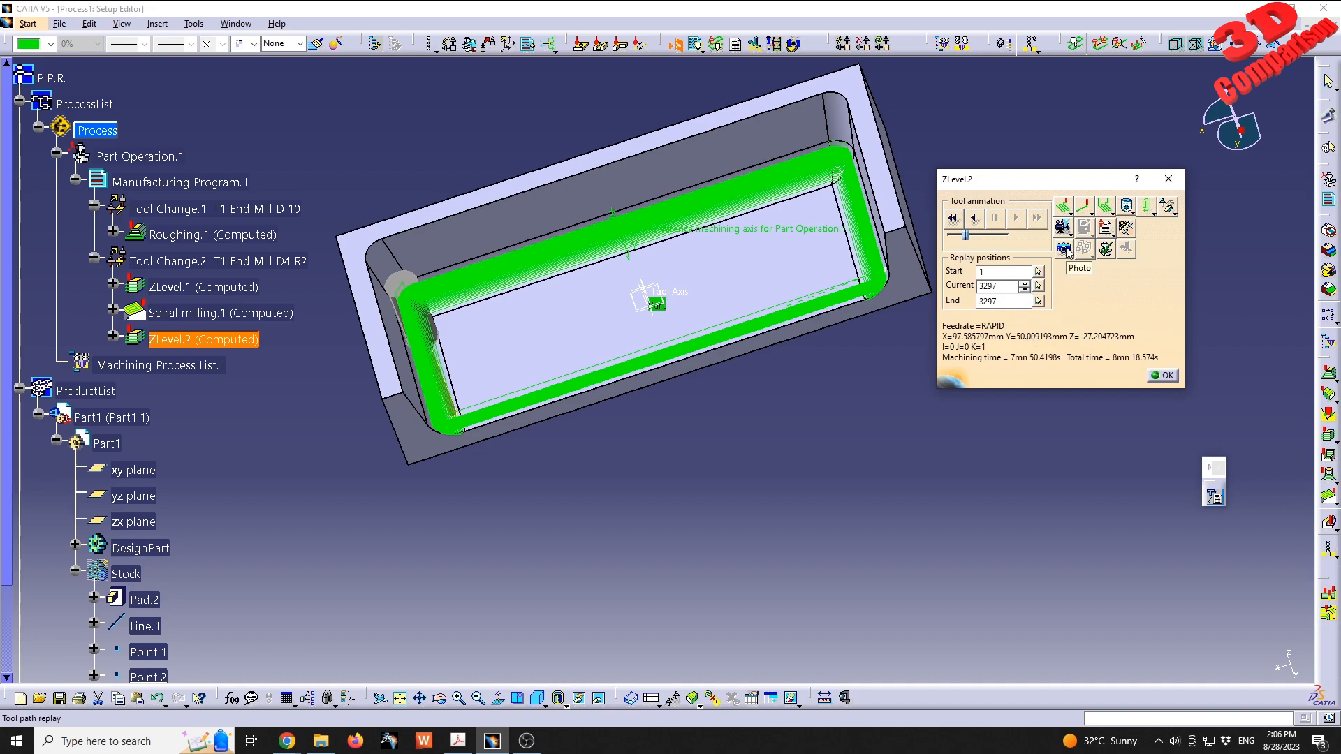
- Play the full Video simulation of the machining program through ZLevel.2 and examine the finish of the end fillet
{"action": "left_click", "coordinate": [1062, 227]}
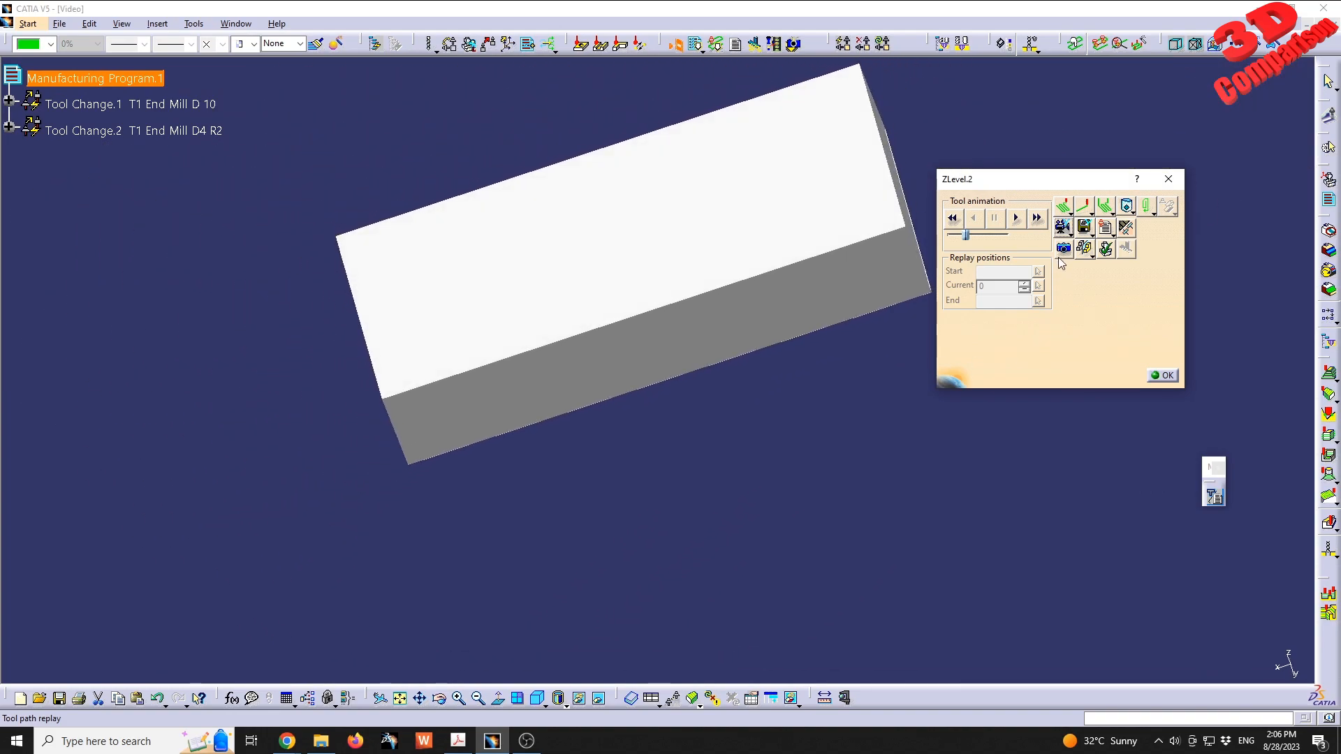
{"action": "left_click", "coordinate": [1015, 220]}
{"action": "middle_click_drag", "start_coordinate": [773, 335], "coordinate": [660, 419]}
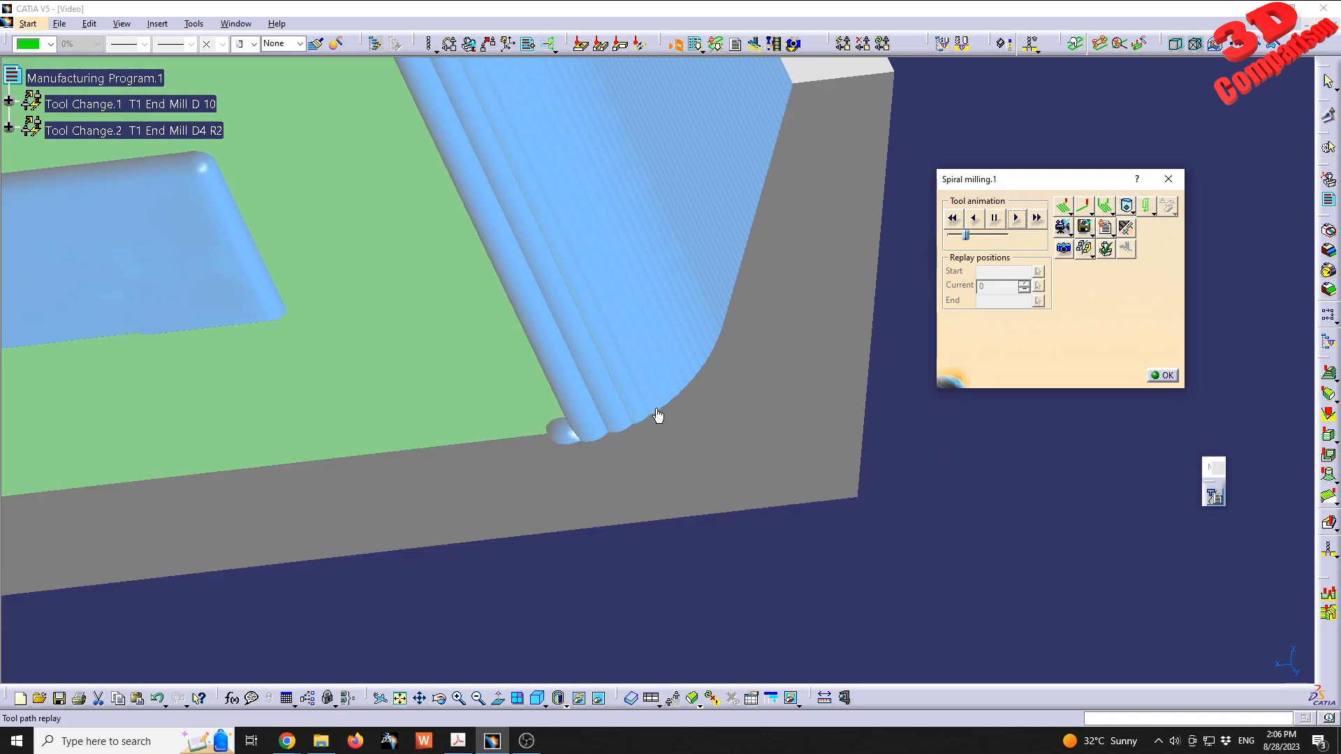
{"action": "middle_click_drag", "start_coordinate": [524, 316], "coordinate": [703, 384]}
{"action": "middle_click_drag", "start_coordinate": [763, 493], "coordinate": [684, 501]}
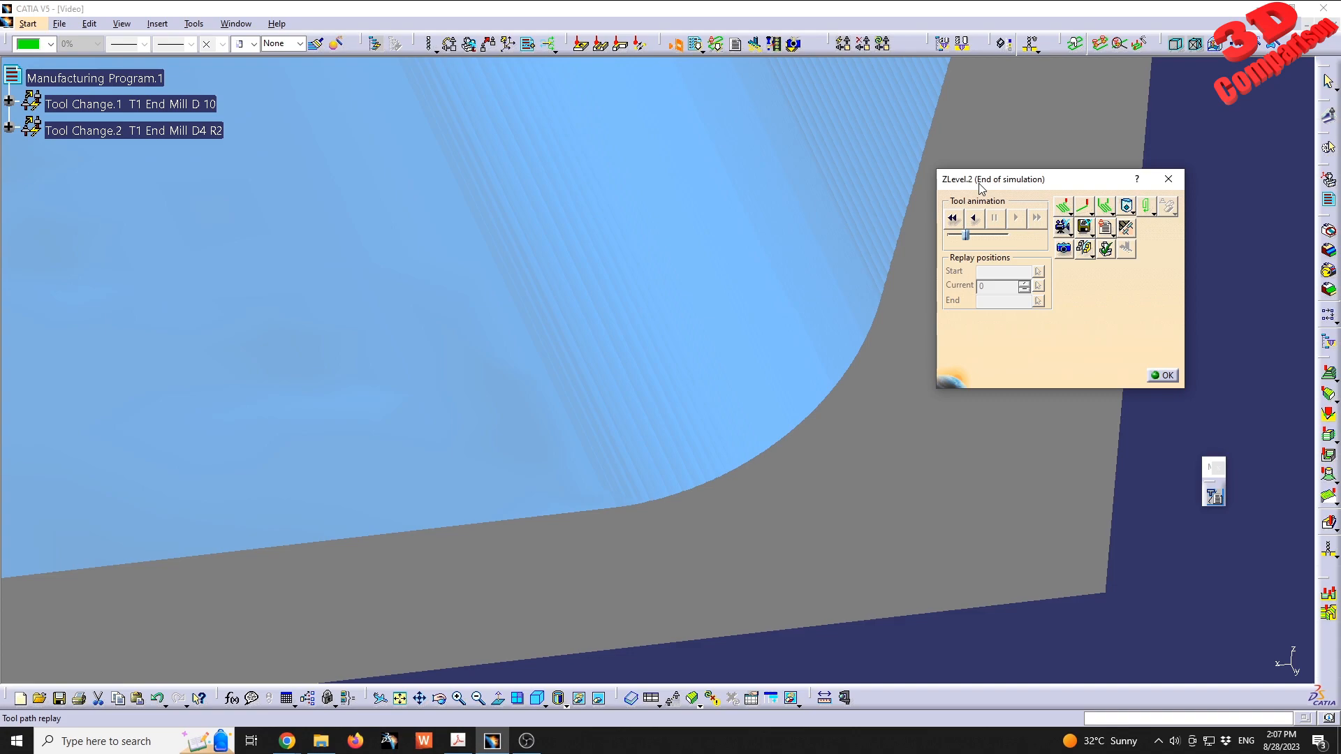
{"action": "mouse_move", "coordinate": [733, 431]}
{"action": "middle_mouse_down"}
{"action": "mouse_move", "coordinate": [638, 198]}
{"action": "mouse_move", "coordinate": [578, 179]}
{"action": "mouse_move", "coordinate": [620, 236]}
{"action": "mouse_move", "coordinate": [1074, 300]}
{"action": "middle_mouse_up"}
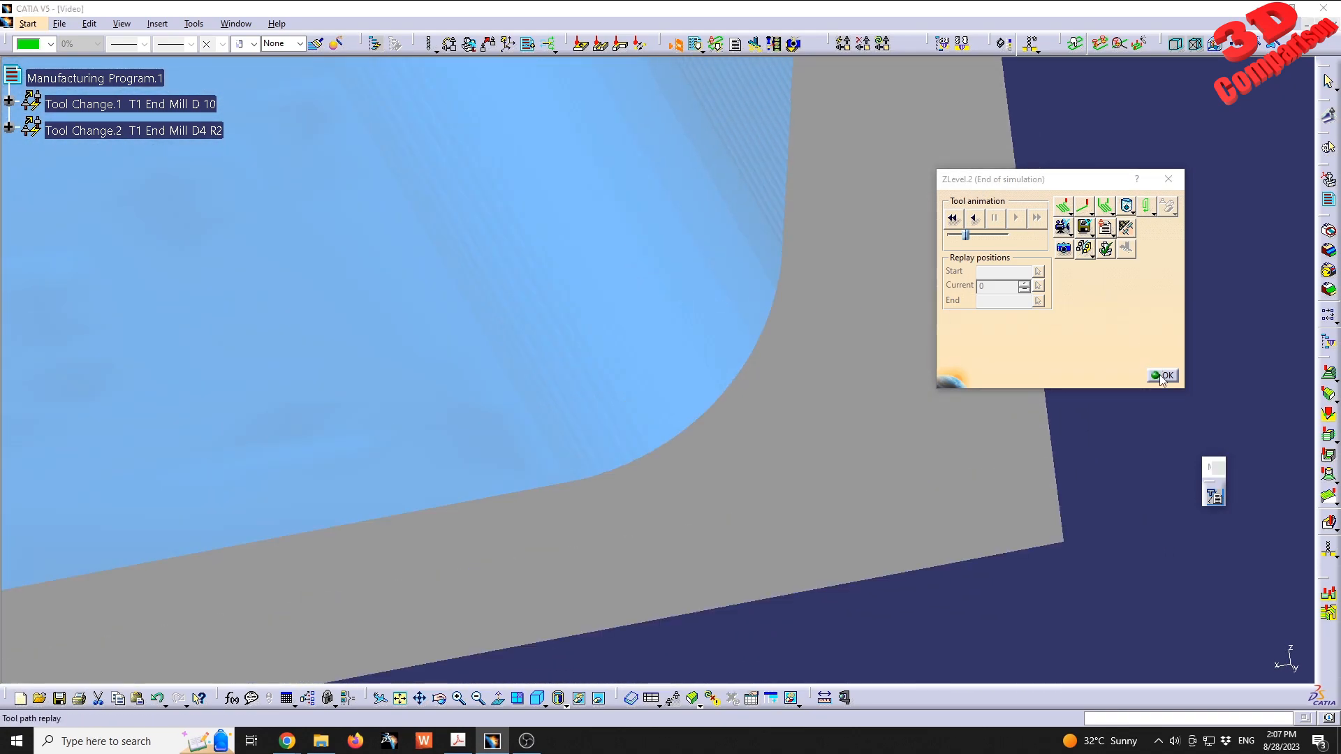
- Replay ZLevel.2 in Photo mode and pick points along the end fillet to check its normal deviation
{"action": "left_click", "coordinate": [1160, 376]}
{"action": "left_click", "coordinate": [1136, 622]}
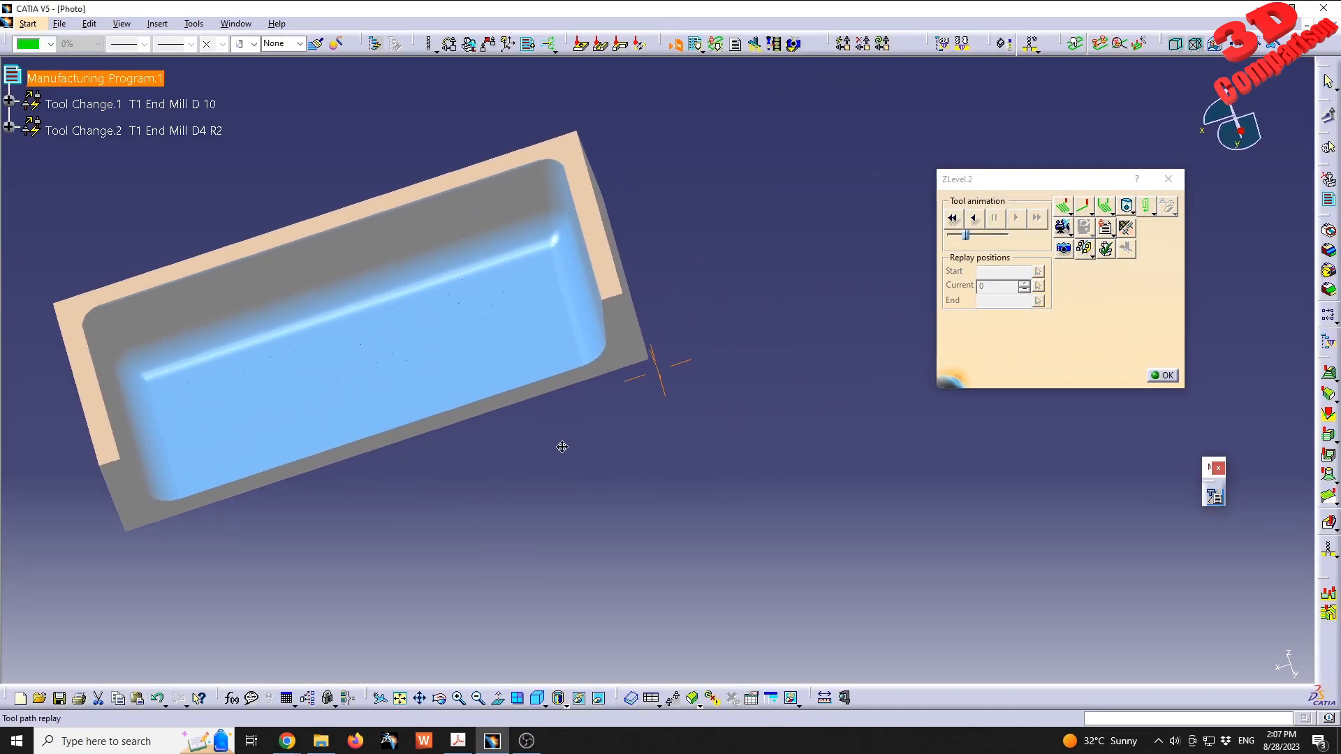
{"action": "middle_click_drag", "start_coordinate": [562, 447], "coordinate": [767, 299]}
{"action": "left_click", "coordinate": [750, 516]}
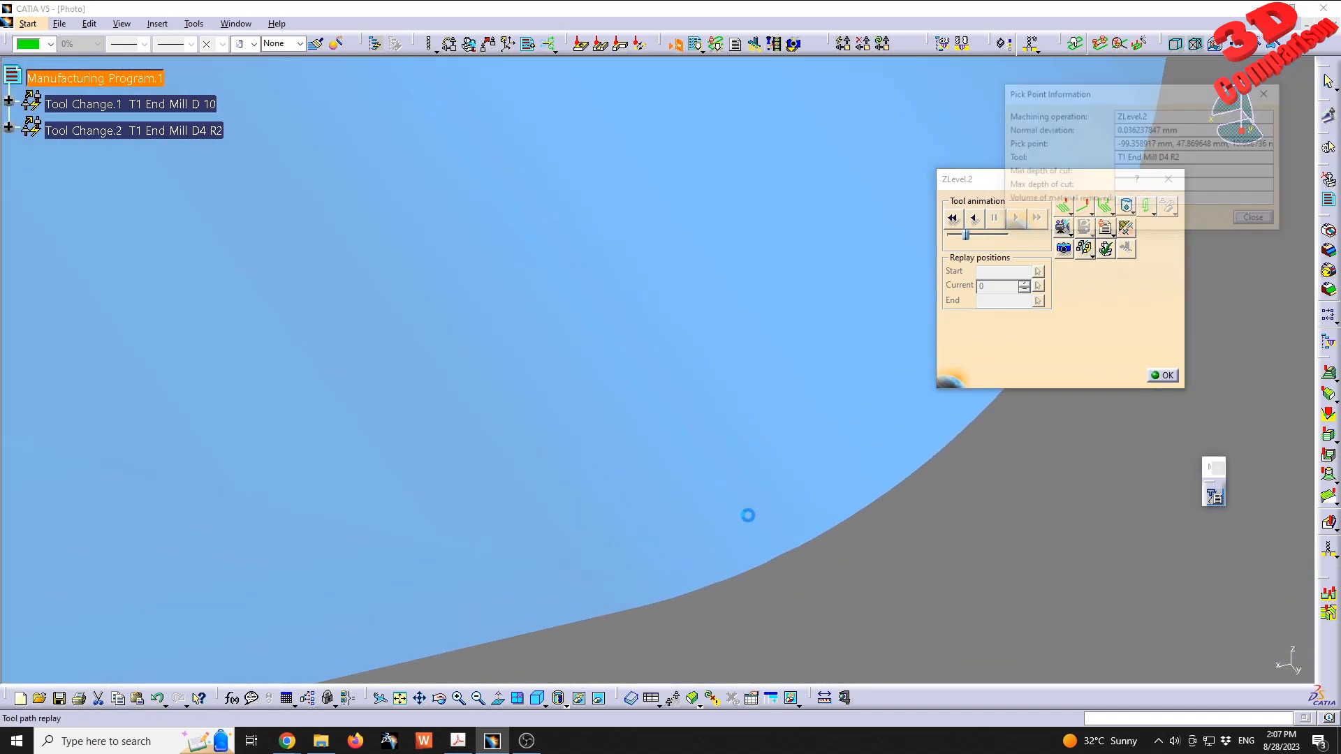
{"action": "left_click", "coordinate": [756, 535]}
{"action": "middle_click_drag", "start_coordinate": [756, 538], "coordinate": [602, 503]}
{"action": "left_click", "coordinate": [597, 501]}
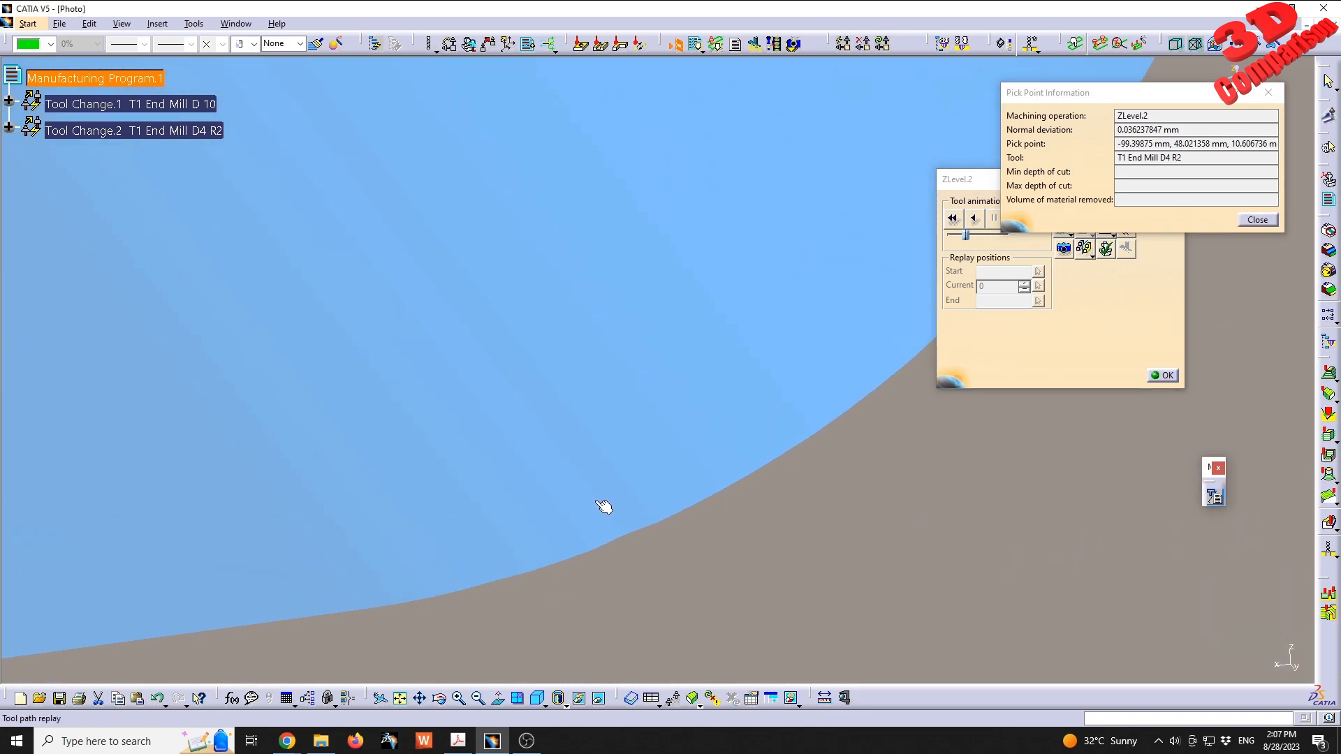
{"action": "left_click", "coordinate": [603, 505]}
{"action": "left_click", "coordinate": [625, 502]}
{"action": "left_click", "coordinate": [601, 509]}
{"action": "left_click", "coordinate": [570, 524]}
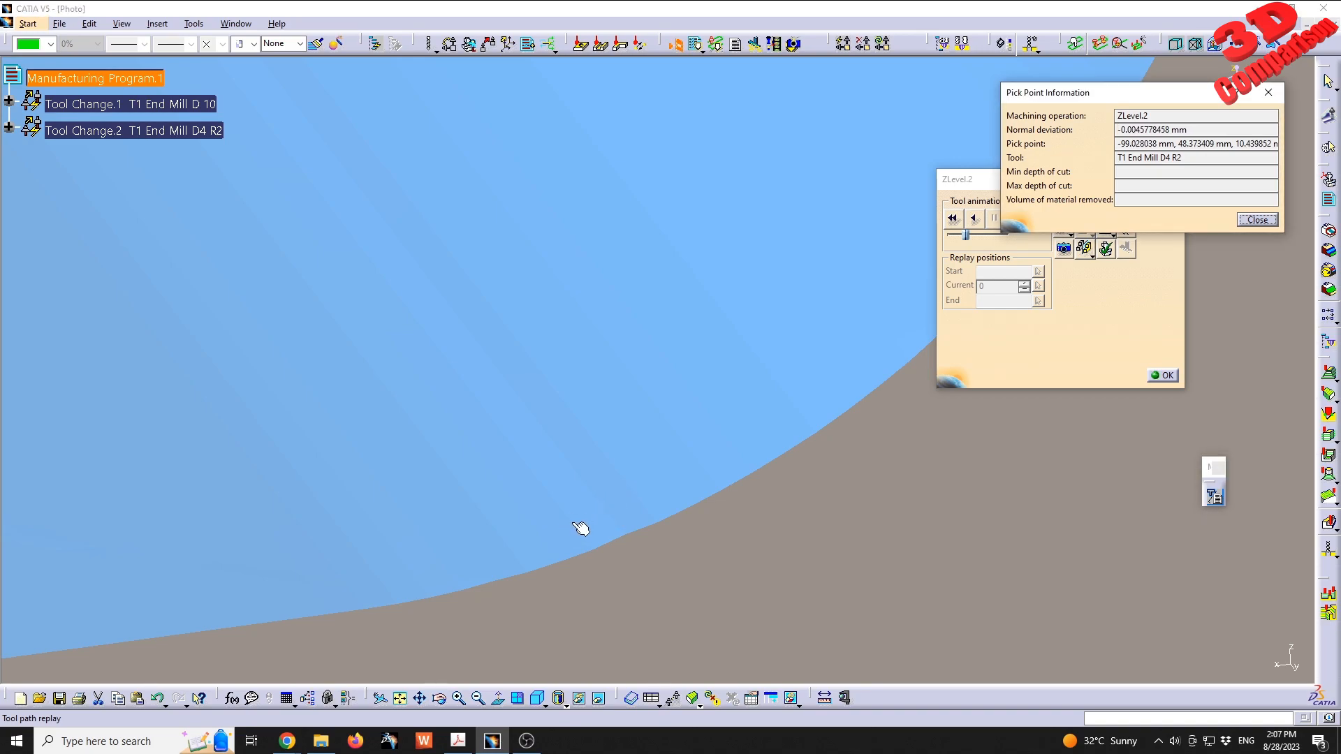
{"action": "left_click", "coordinate": [664, 492]}
{"action": "left_click", "coordinate": [615, 503]}
{"action": "left_click", "coordinate": [602, 500]}
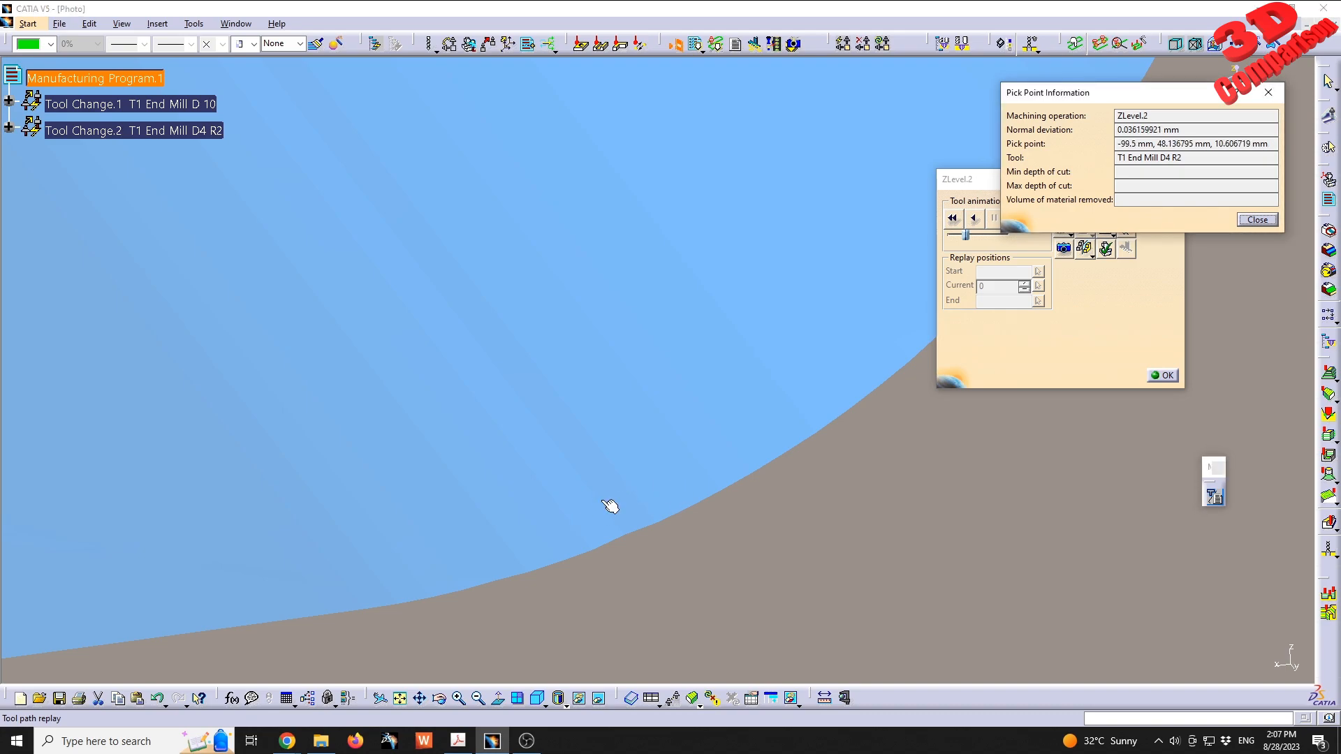
- Examine the faceted upper edge of the pocket's vertical corner by picking points there and reading their normal deviation
{"action": "middle_click_drag", "start_coordinate": [556, 282], "coordinate": [662, 458]}
{"action": "middle_click_drag", "start_coordinate": [440, 383], "coordinate": [405, 418]}
{"action": "middle_click_drag", "start_coordinate": [568, 267], "coordinate": [595, 300]}
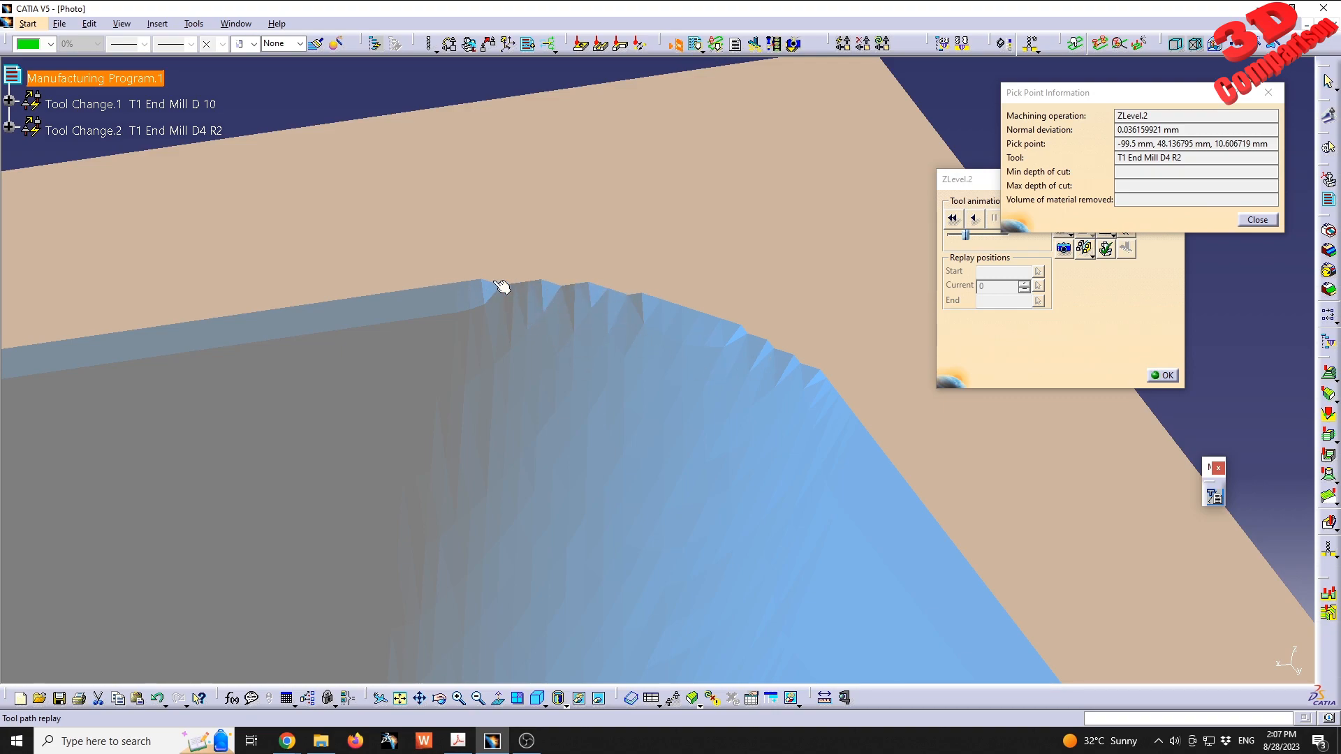
{"action": "middle_click_drag", "start_coordinate": [664, 365], "coordinate": [515, 316]}
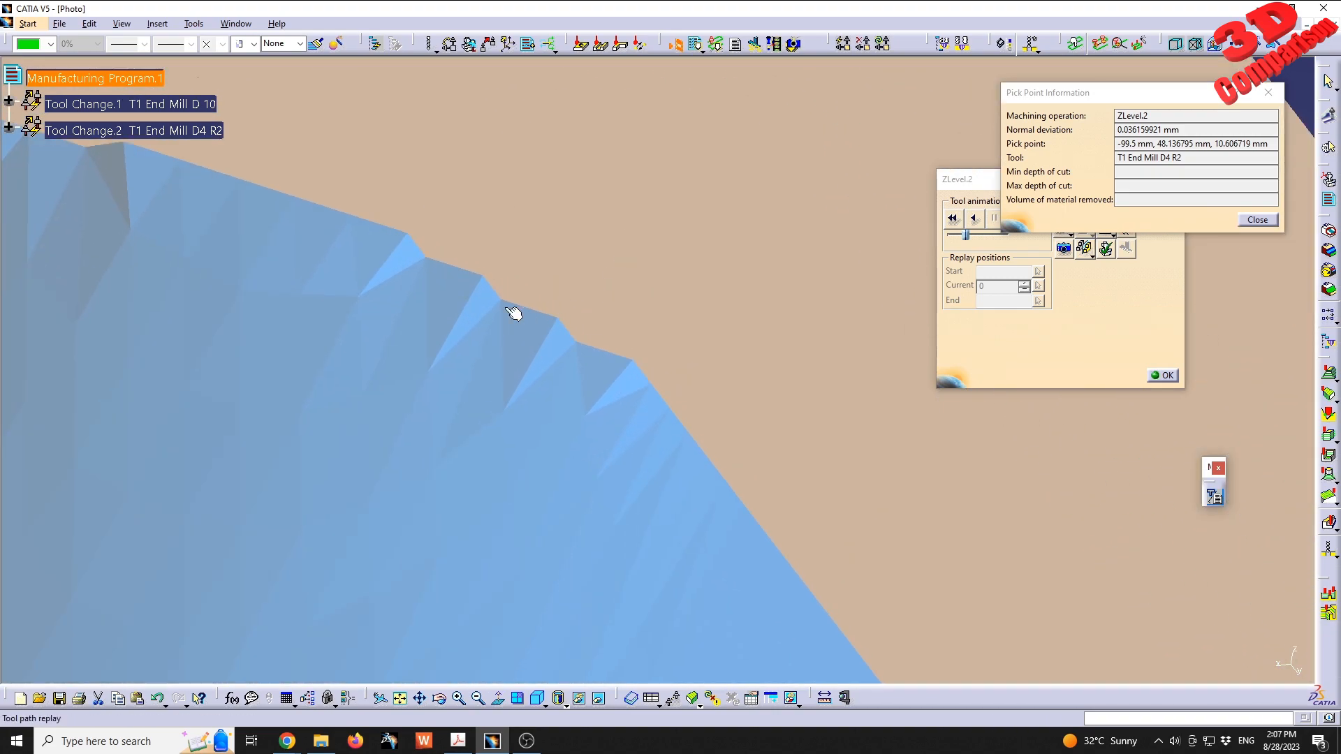
{"action": "left_click", "coordinate": [543, 328]}
{"action": "left_click", "coordinate": [559, 321]}
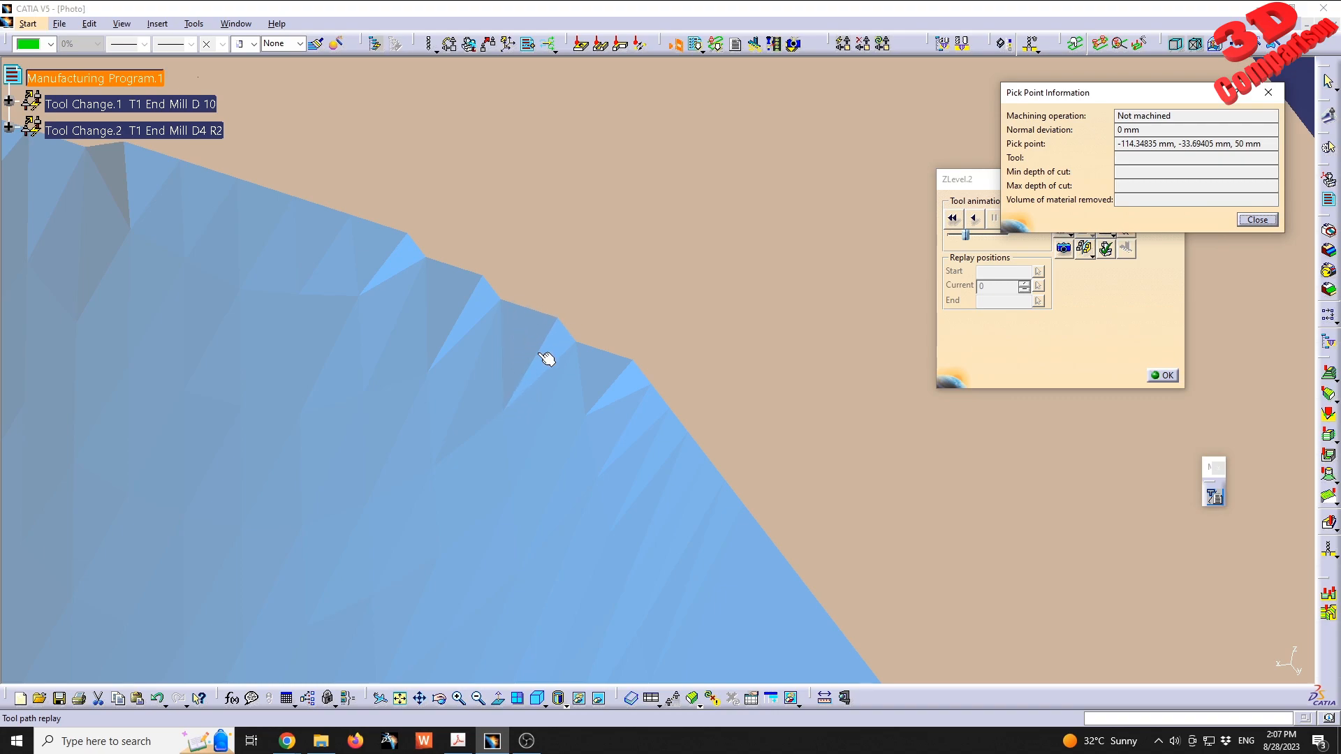
{"action": "left_click", "coordinate": [539, 338]}
{"action": "left_click", "coordinate": [546, 331]}
{"action": "left_click", "coordinate": [543, 343]}
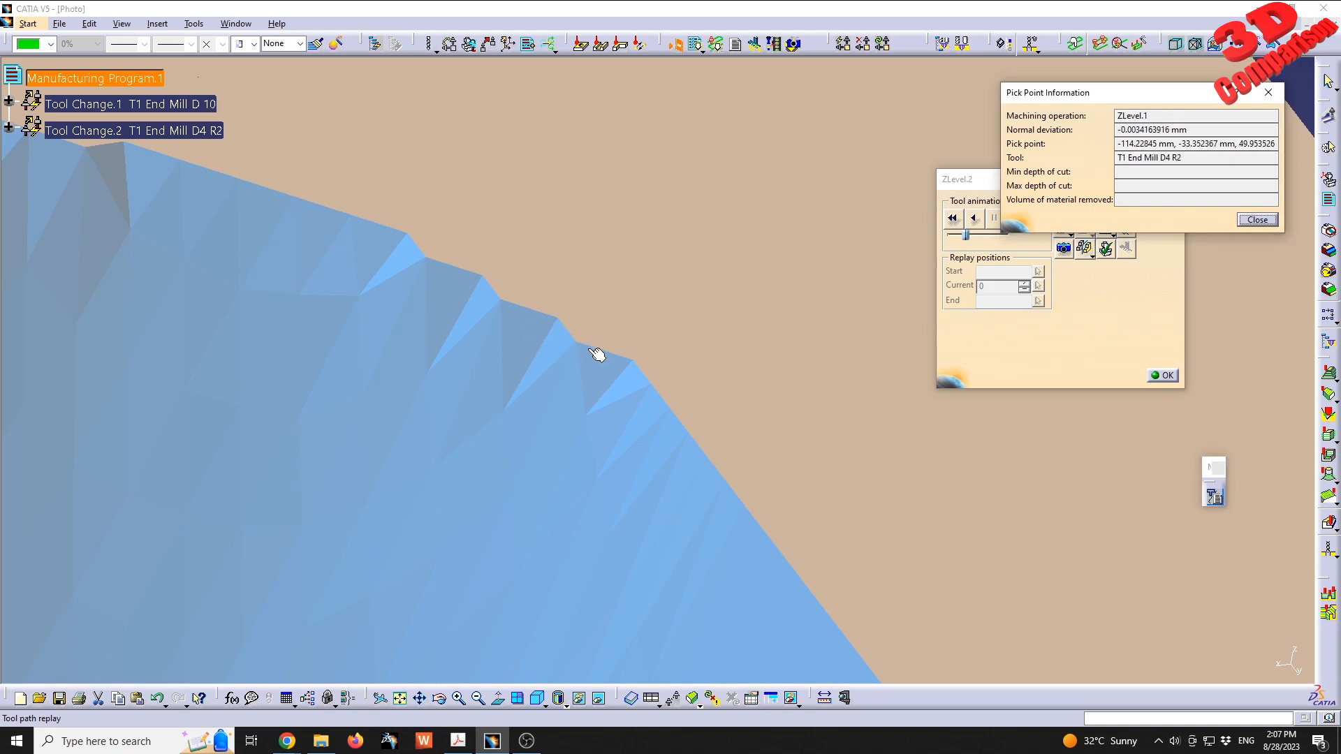
{"action": "middle_click_drag", "start_coordinate": [602, 371], "coordinate": [630, 253]}
{"action": "left_click", "coordinate": [510, 462]}
{"action": "left_click_drag", "start_coordinate": [1138, 131], "coordinate": [1077, 128]}
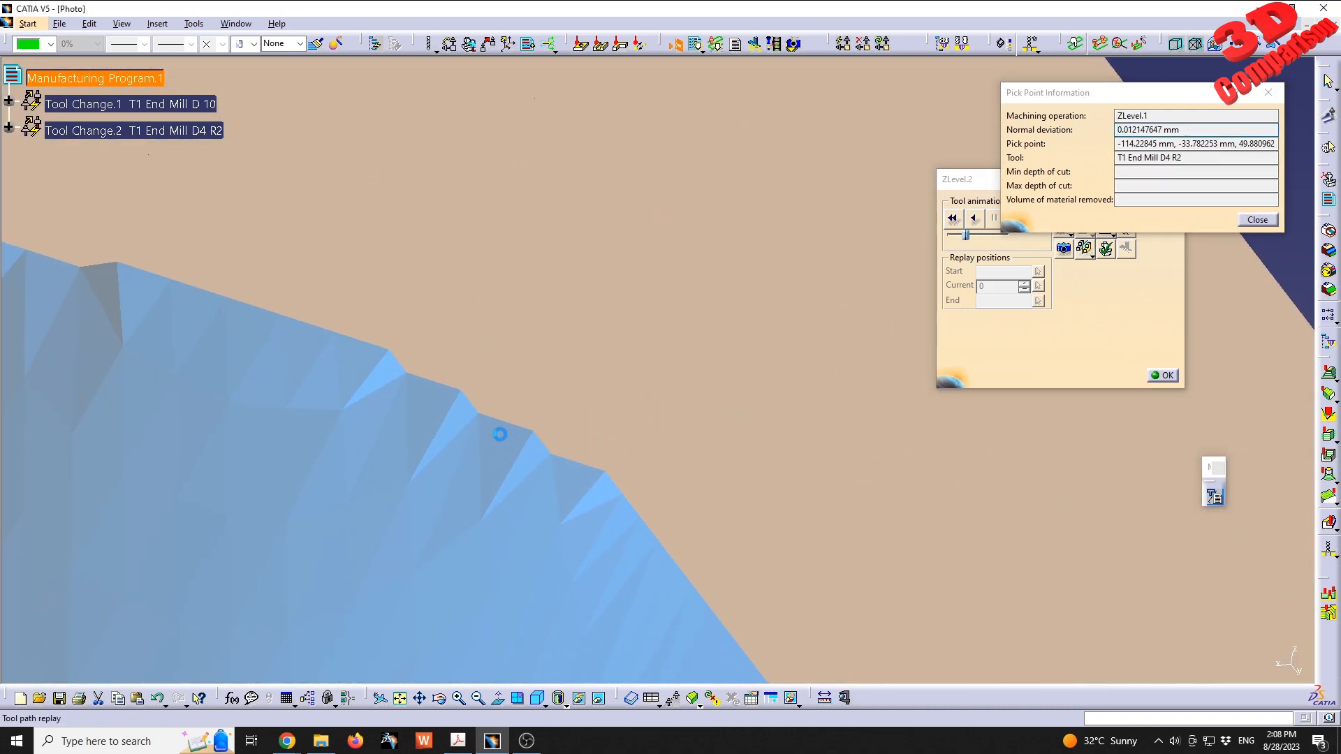
{"action": "left_click", "coordinate": [529, 463]}
{"action": "middle_click_drag", "start_coordinate": [561, 415], "coordinate": [959, 412]}
{"action": "left_click", "coordinate": [1257, 220]}
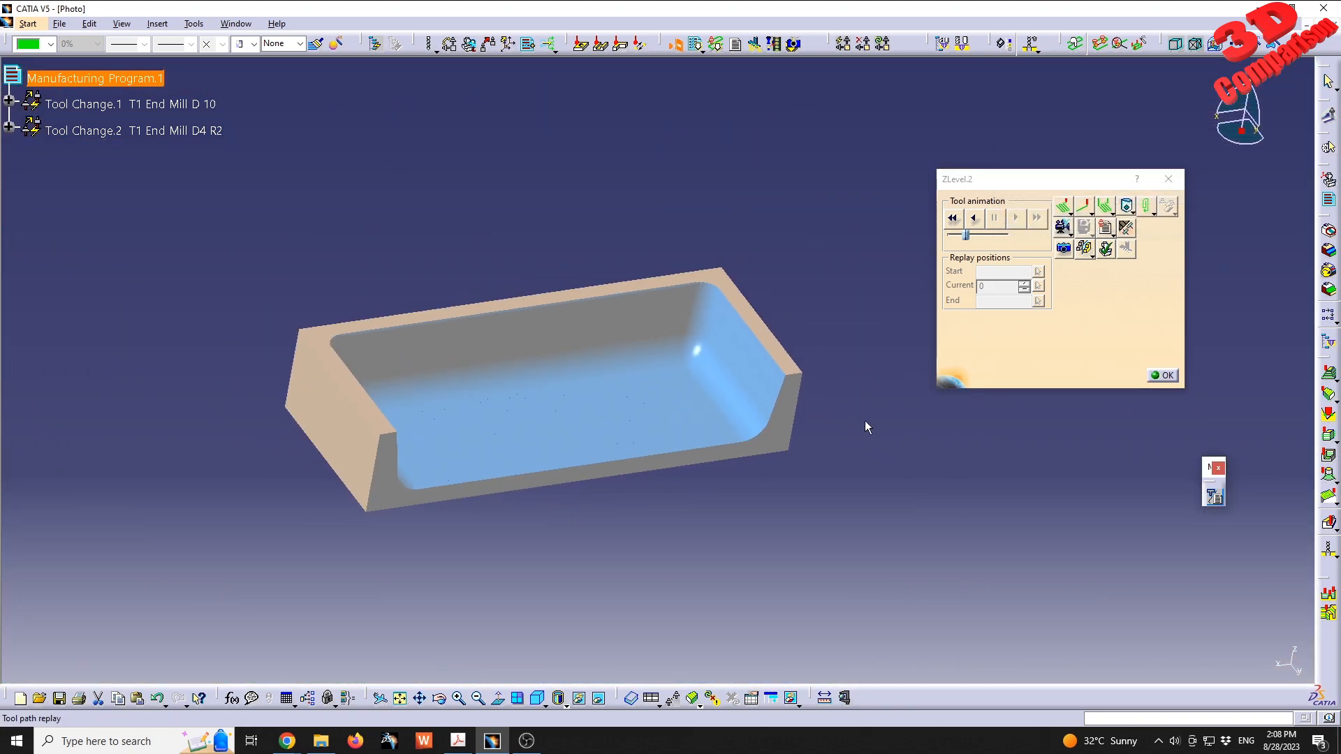
- Close the ZLevel.2 replay after viewing the whole simulated part, and accept the operation
{"action": "middle_click_drag", "start_coordinate": [772, 417], "coordinate": [698, 447]}
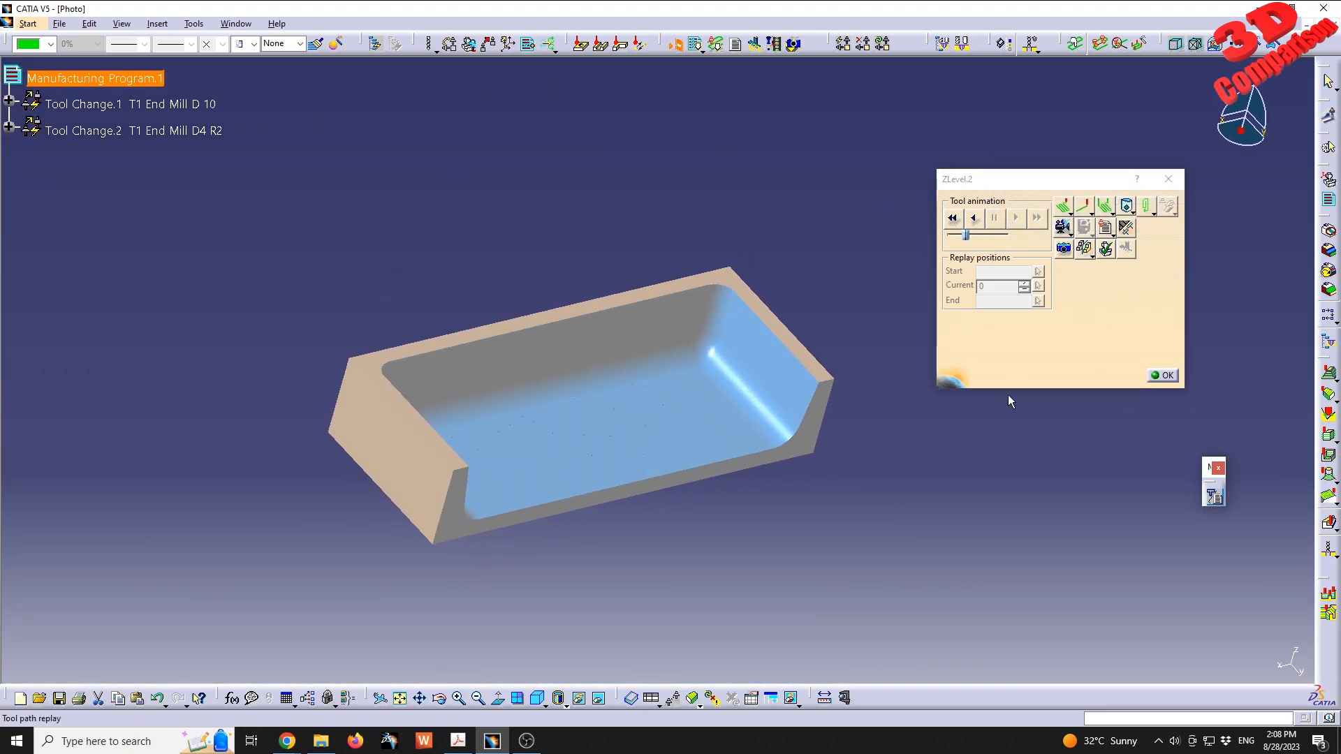
{"action": "left_click", "coordinate": [1163, 376]}
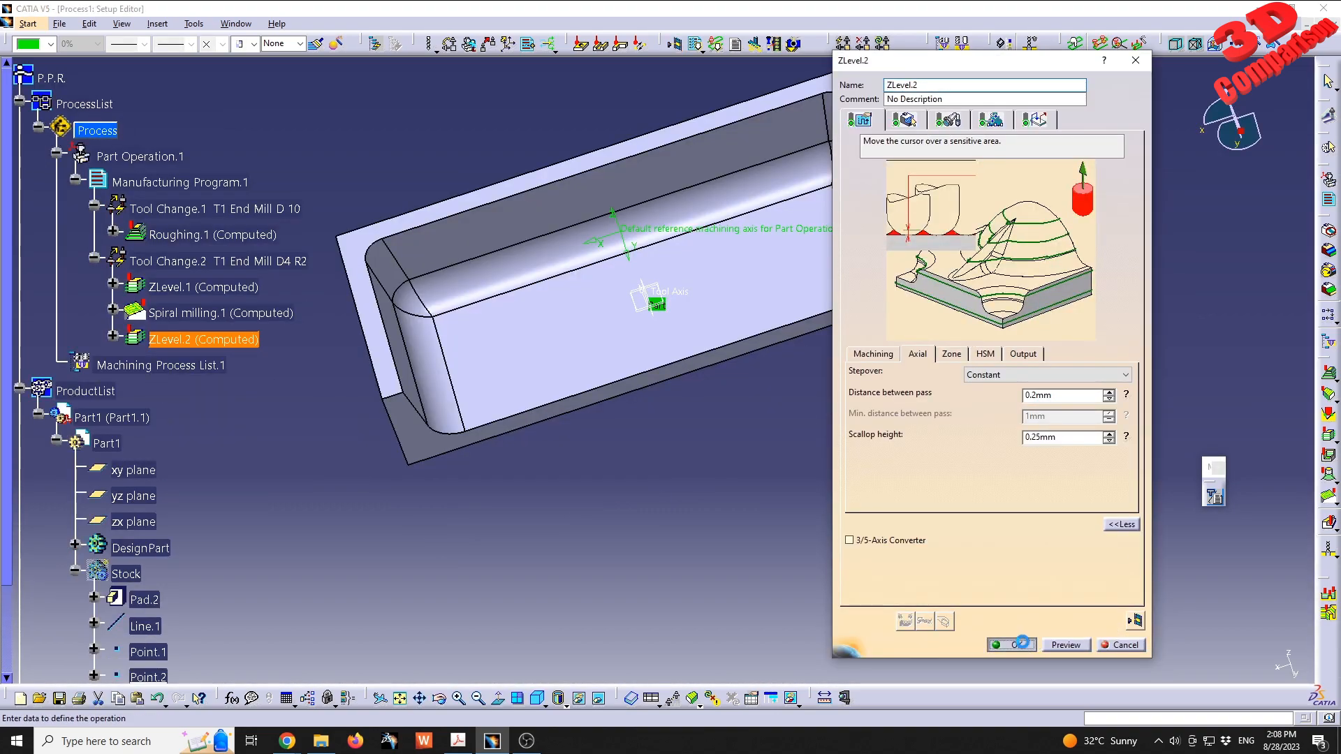
{"action": "left_click", "coordinate": [1014, 644]}
{"action": "left_click_drag", "start_coordinate": [520, 662], "coordinate": [66, 371]}
{"action": "left_click_drag", "start_coordinate": [799, 369], "coordinate": [1290, 683]}
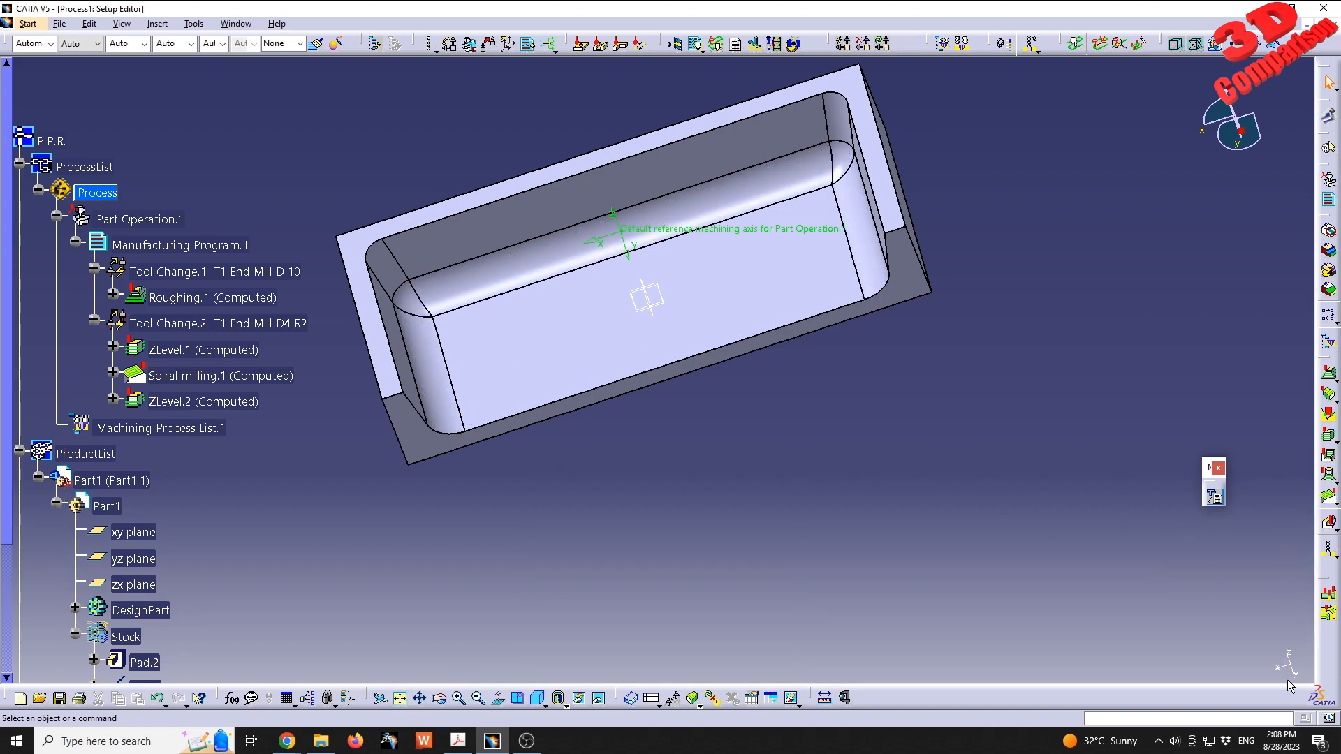